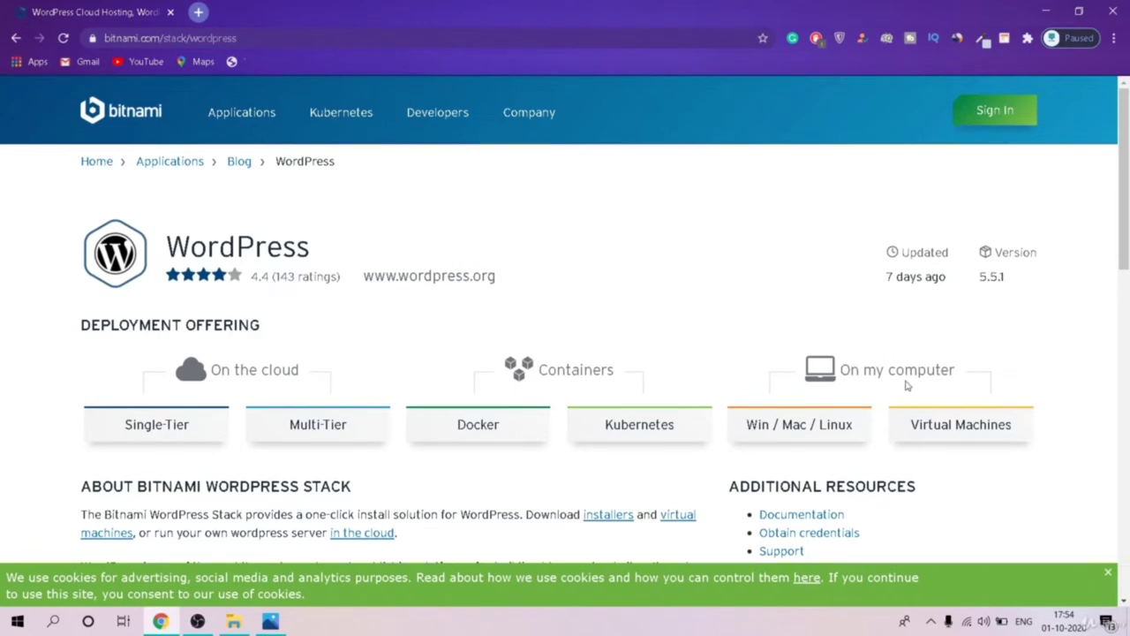
Step: Open the Win / Mac / Linux installers for the Bitnami WordPress stack and request the Windows 64-bit download
click(810, 434)
drag(1128, 201, 1128, 259)
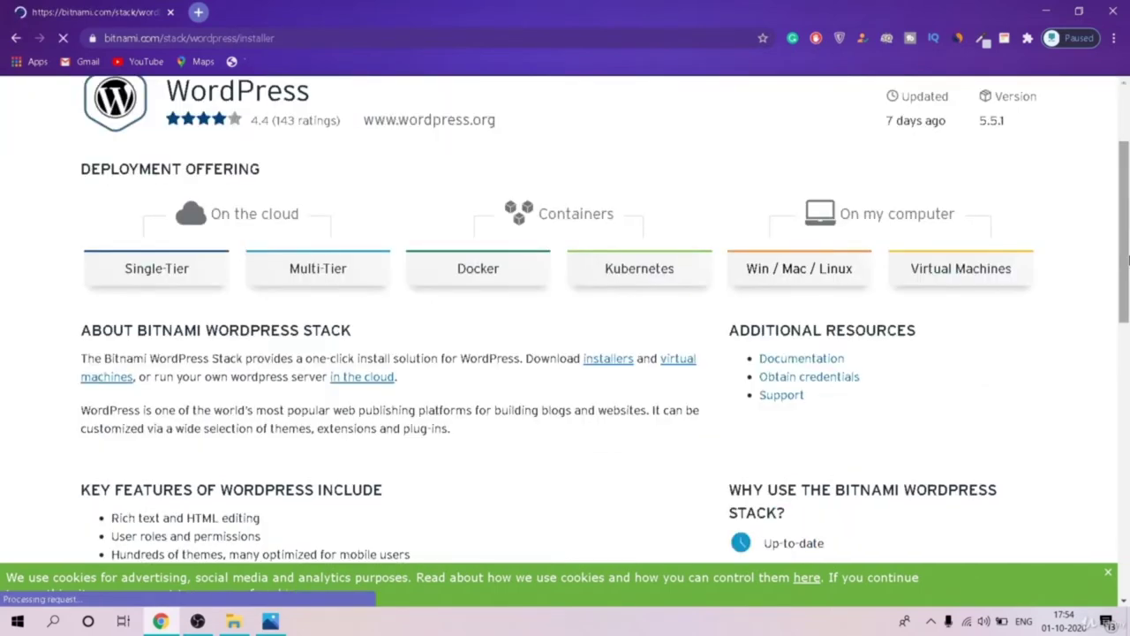
drag(1128, 259, 1128, 455)
click(236, 389)
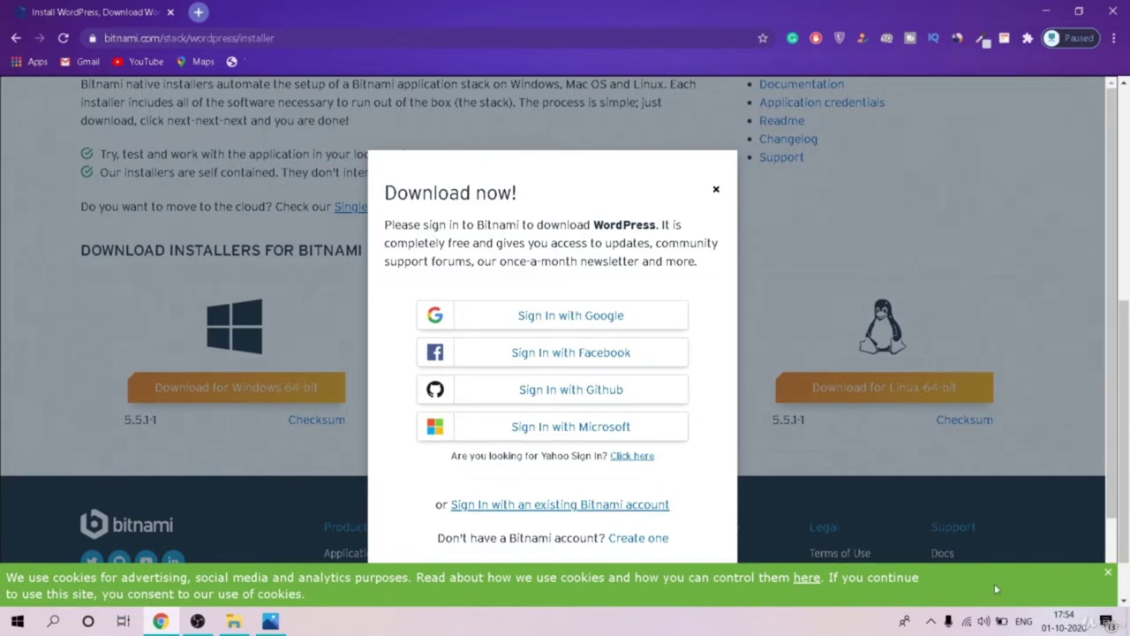
Step: Run the Bitnami WordPress installer from the desktop, with English as the installation language, and continue to the component selection
click(1128, 622)
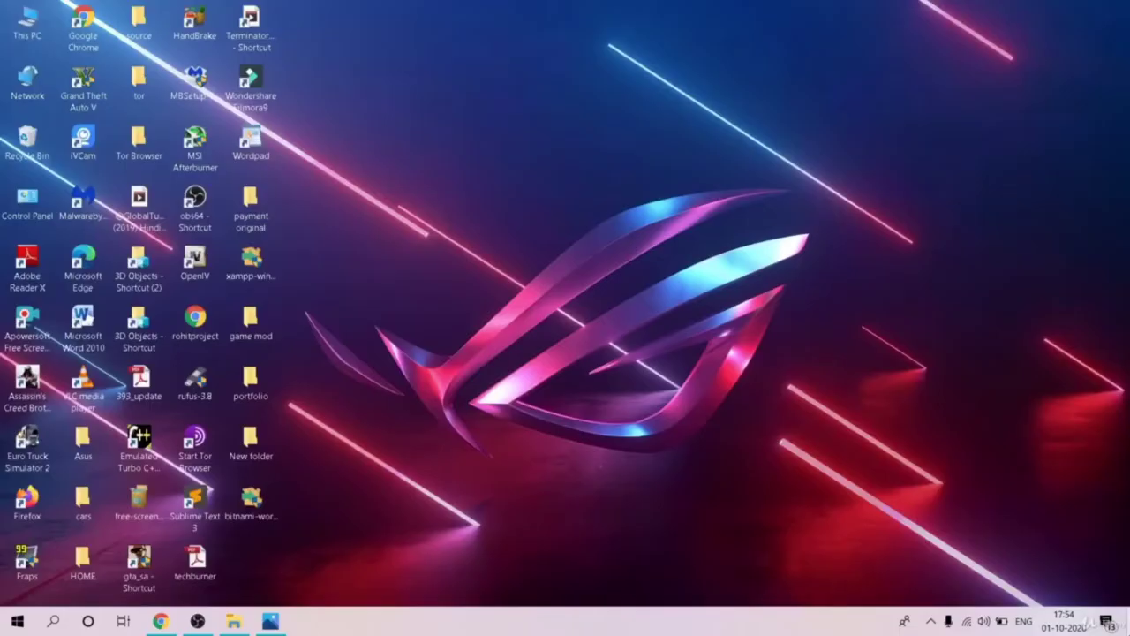
click(269, 506)
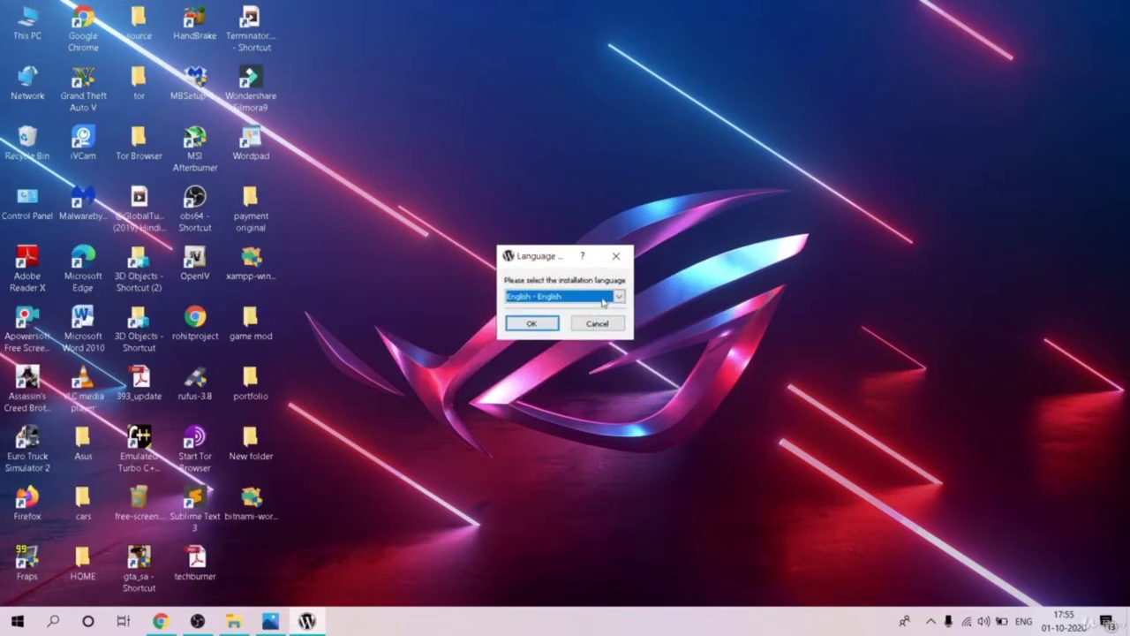
click(533, 325)
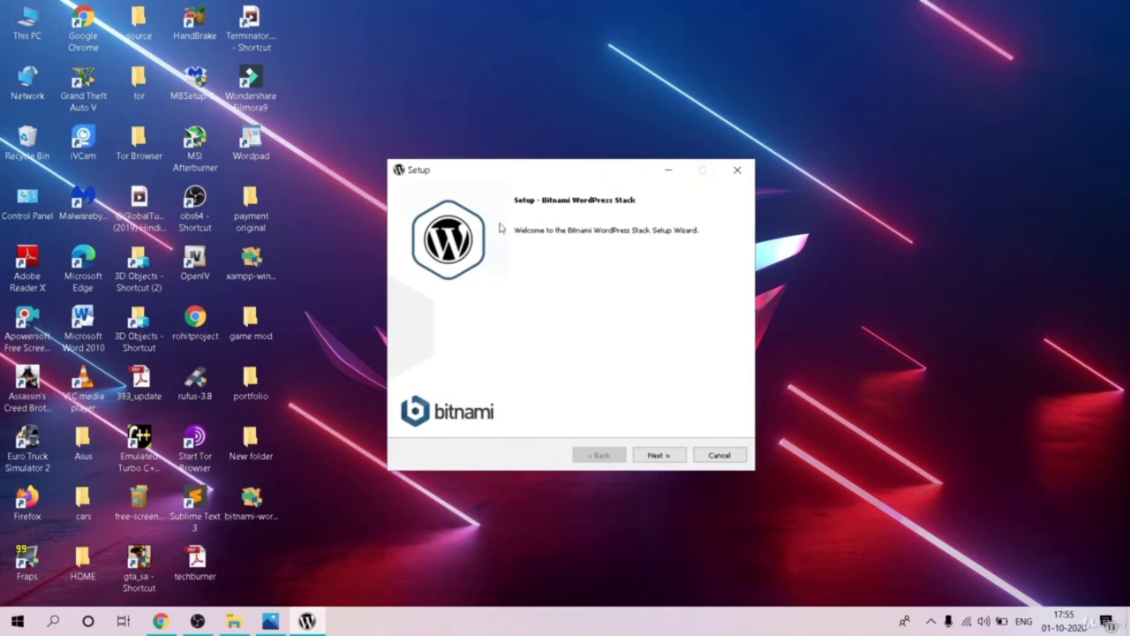
click(662, 455)
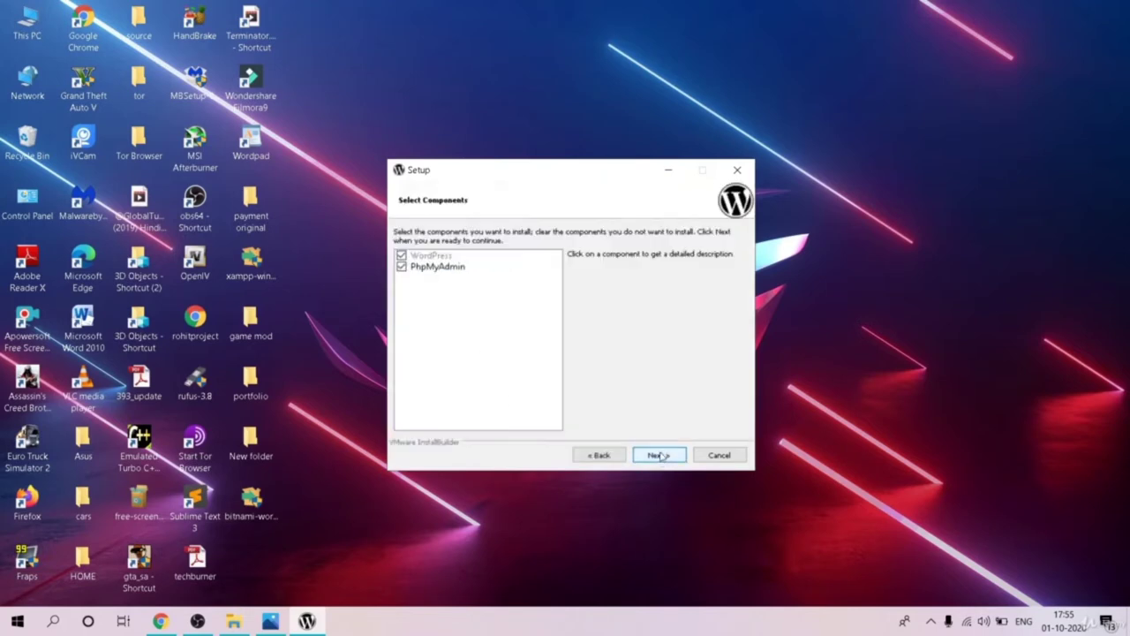
Step: Keep the WordPress and PhpMyAdmin components selected and accept C:\Bitnami\wordpress-5.4.2-1 as the installation folder
click(401, 266)
click(401, 267)
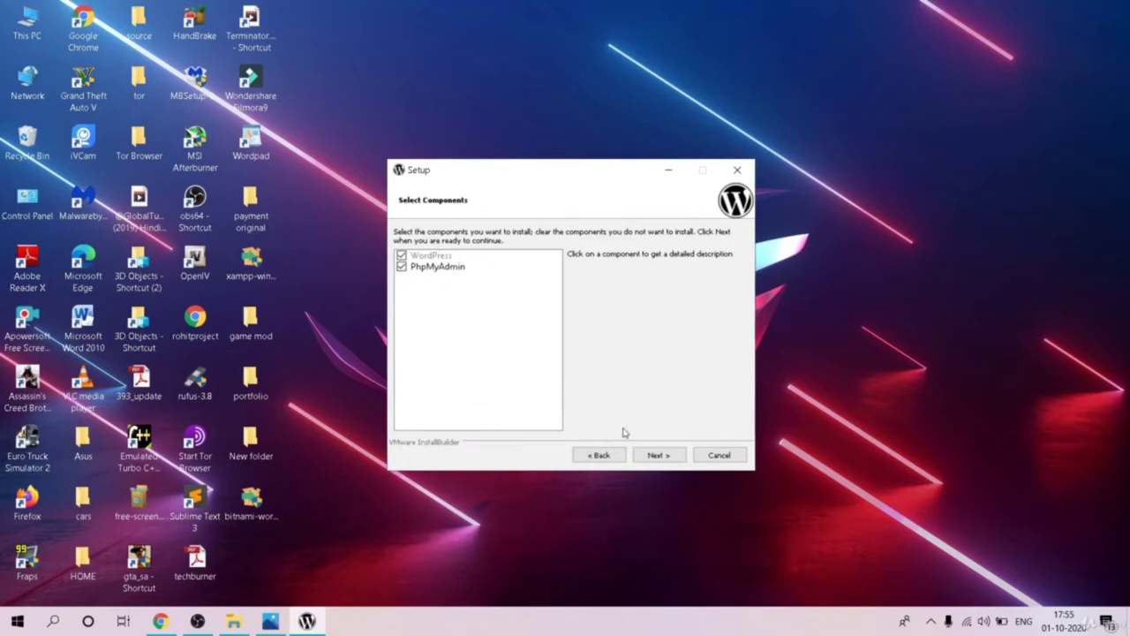
click(655, 454)
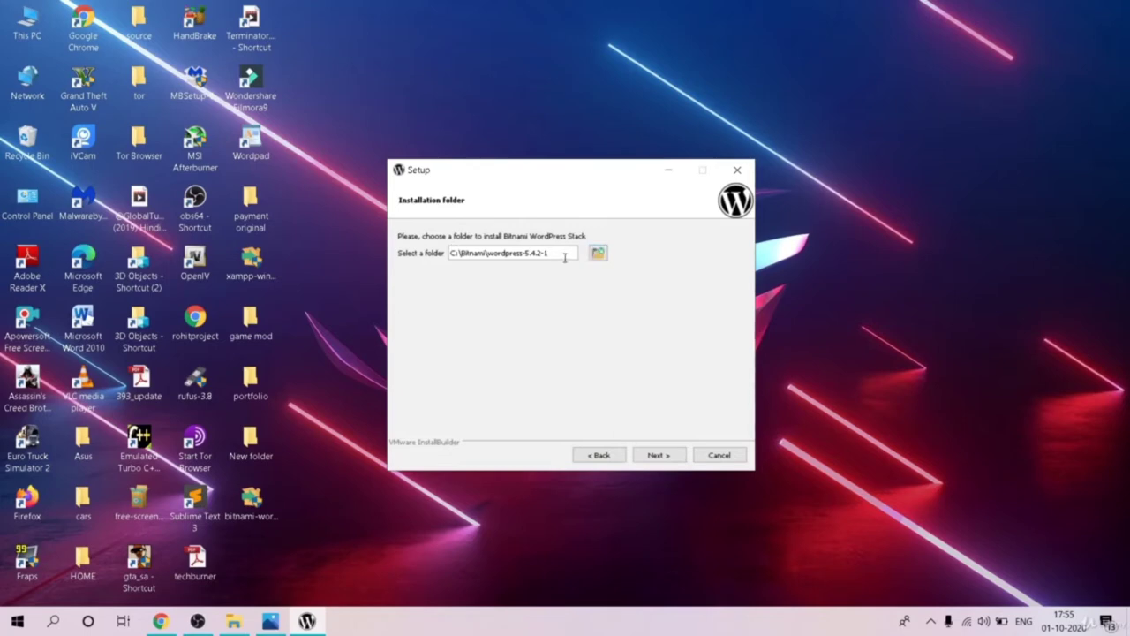
click(664, 455)
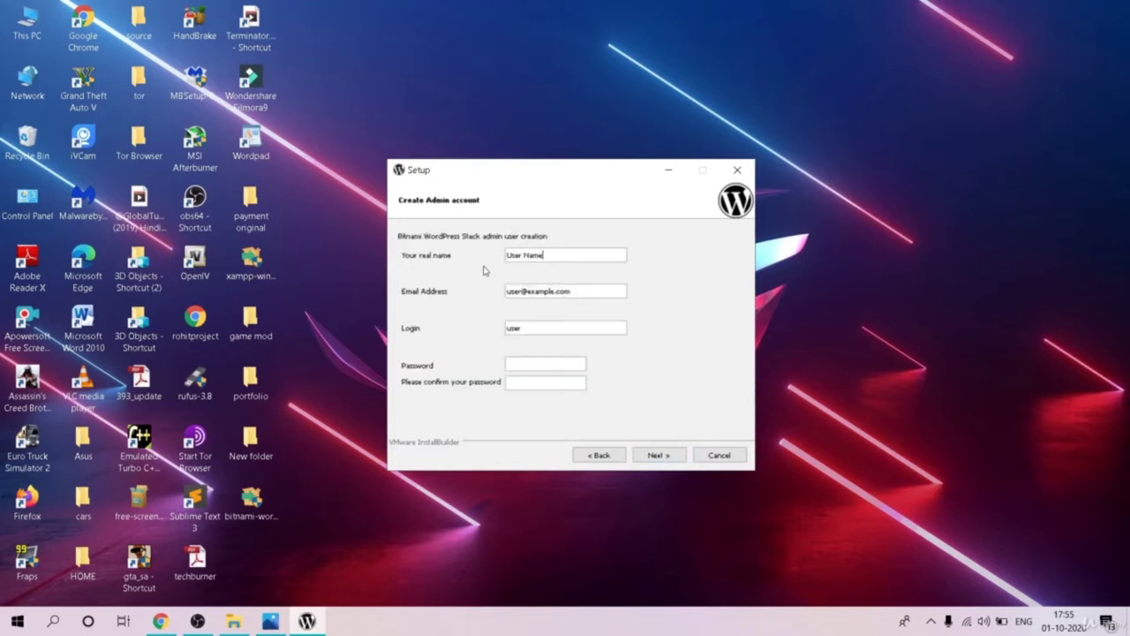
Step: Fill in the admin account's real name, email address, login, password and password confirmation, and submit them
drag(557, 255, 482, 259)
key(BackSpace)
text(Ro)
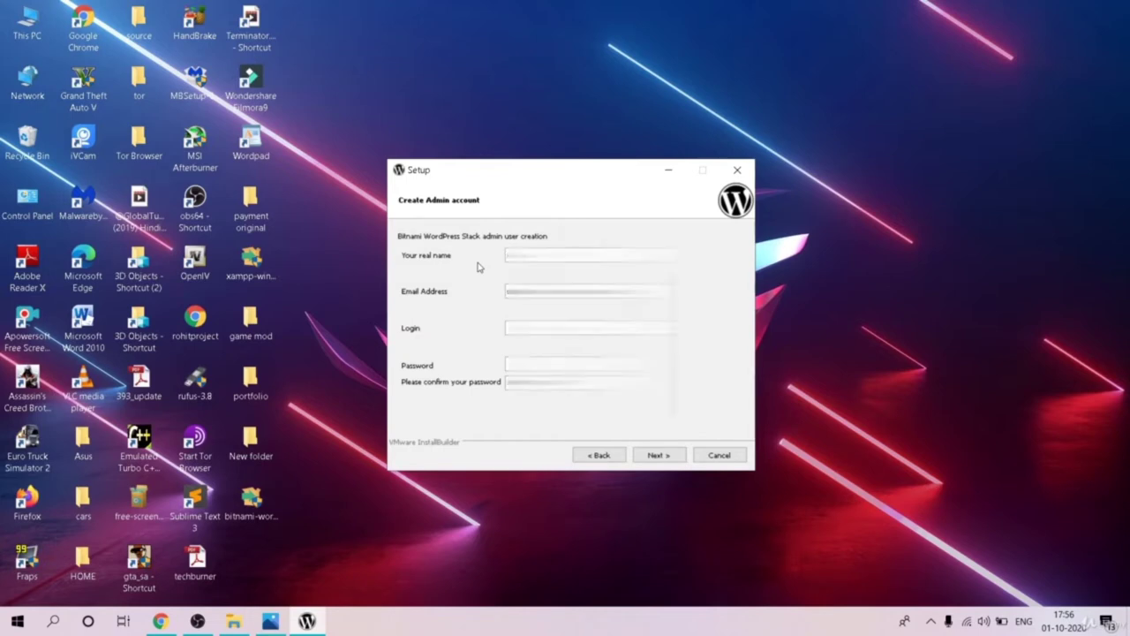
key(Tab)
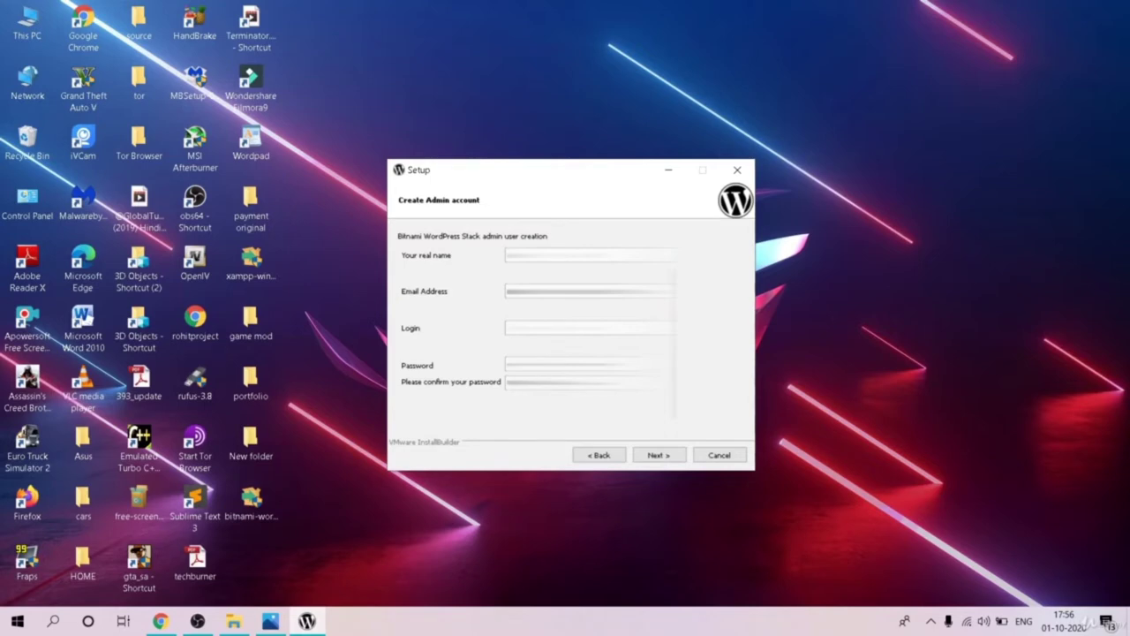
click(657, 454)
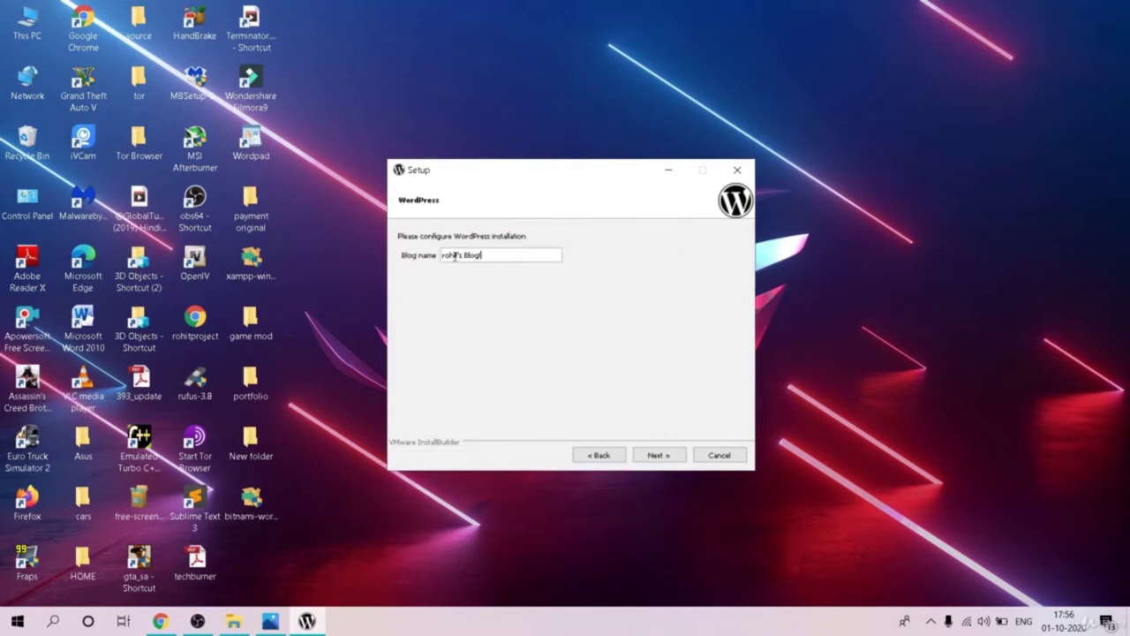
Step: Accept the suggested blog name and leave mail support unconfigured
drag(506, 254, 430, 250)
click(543, 258)
click(662, 455)
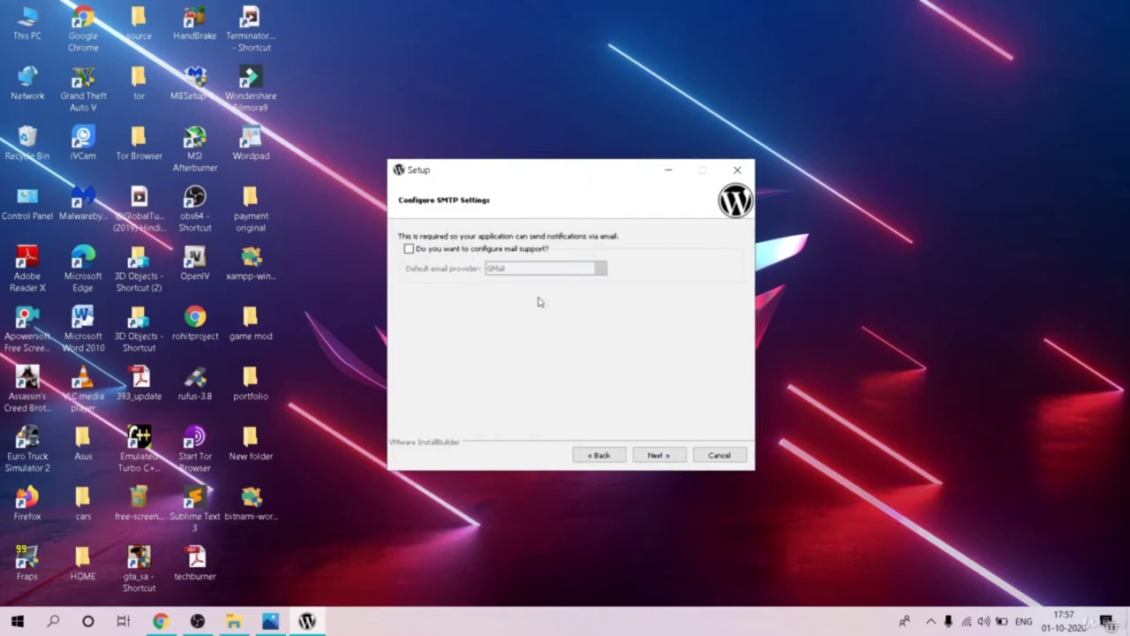
click(657, 456)
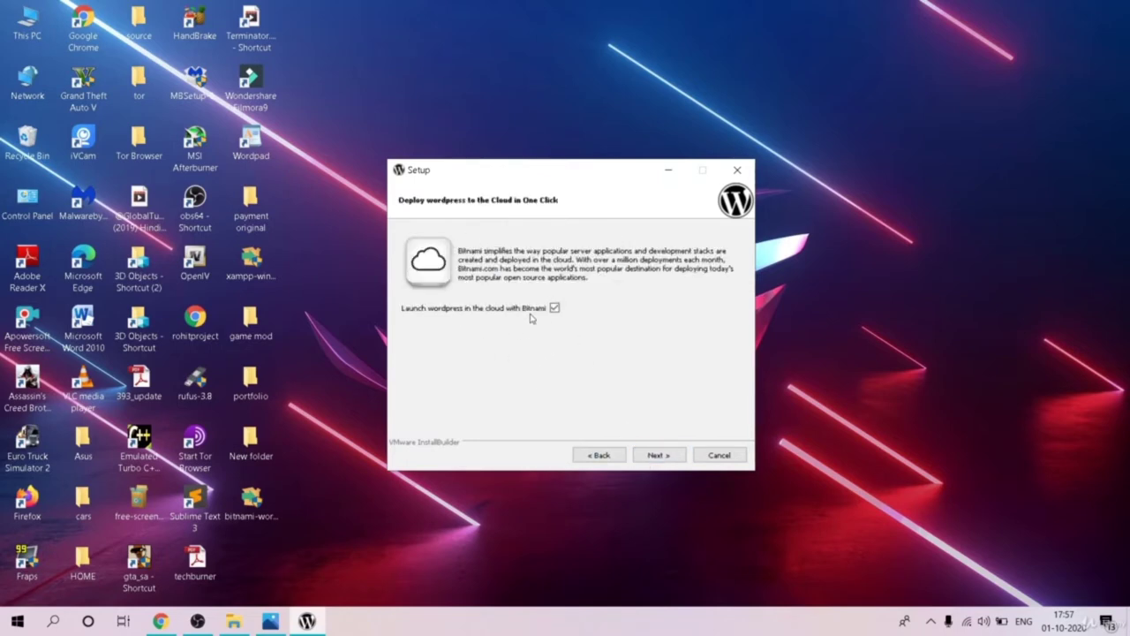
Step: Keep the option to launch WordPress in the cloud with Bitnami and start the stack installation
click(658, 455)
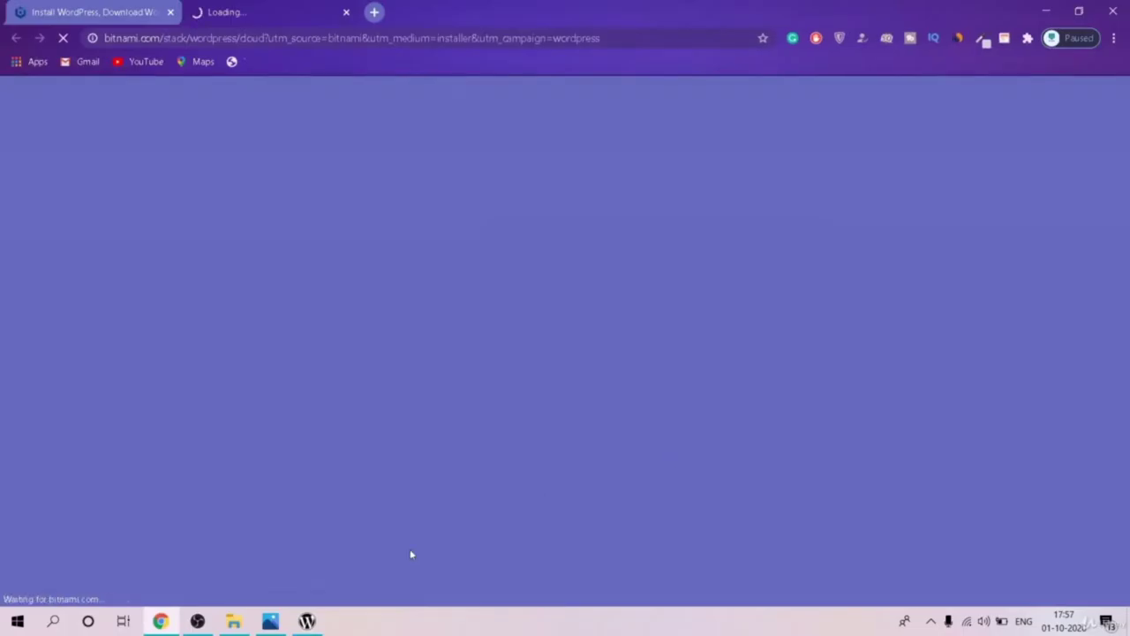
mouse_move(315, 630)
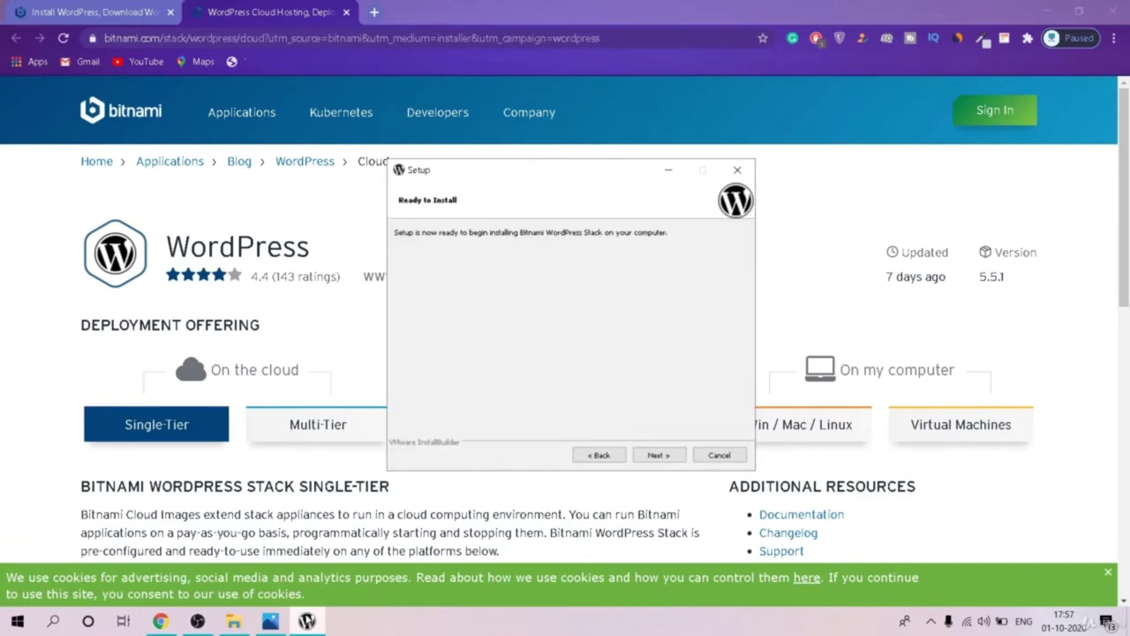
click(657, 455)
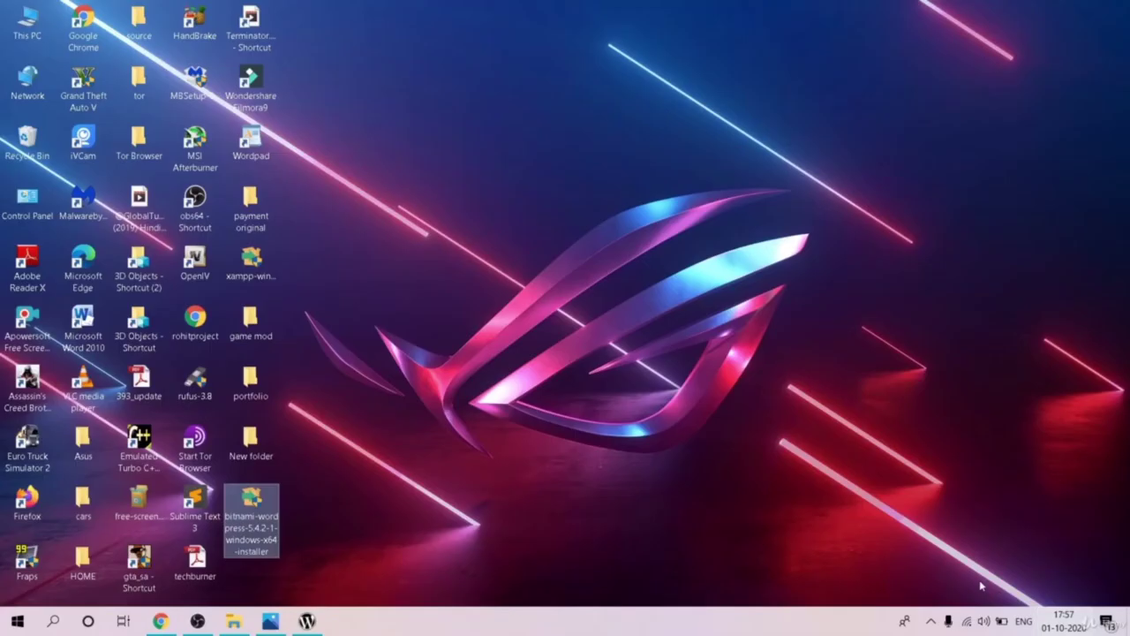
Step: Finish the setup wizard with Launch Bitnami WordPress Stack enabled and access the installed WordPress site
click(595, 536)
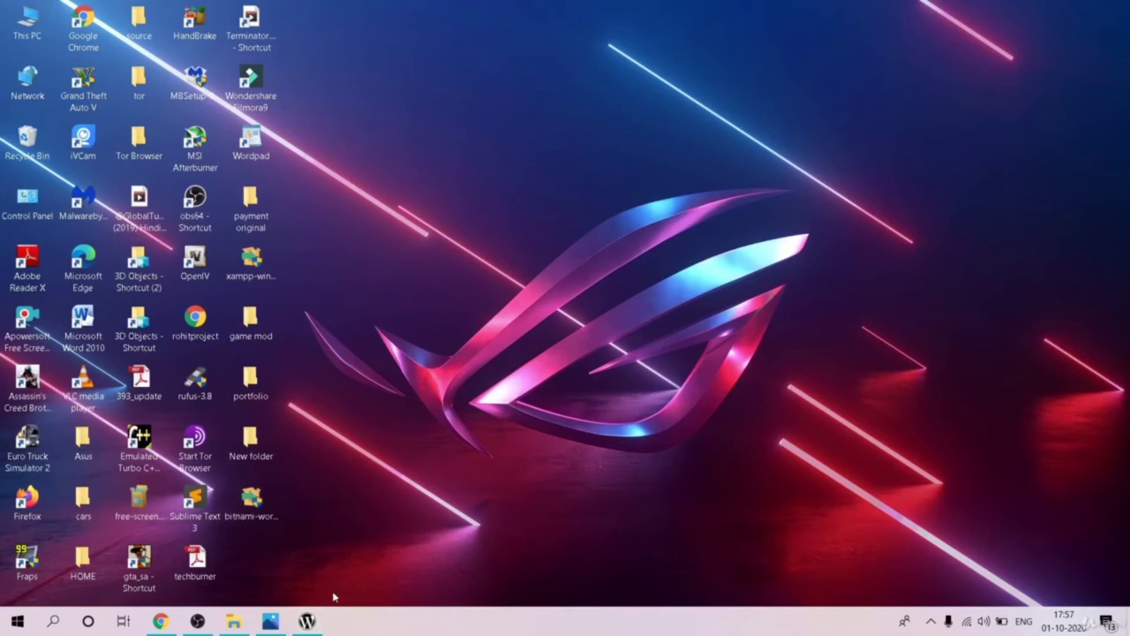
click(306, 620)
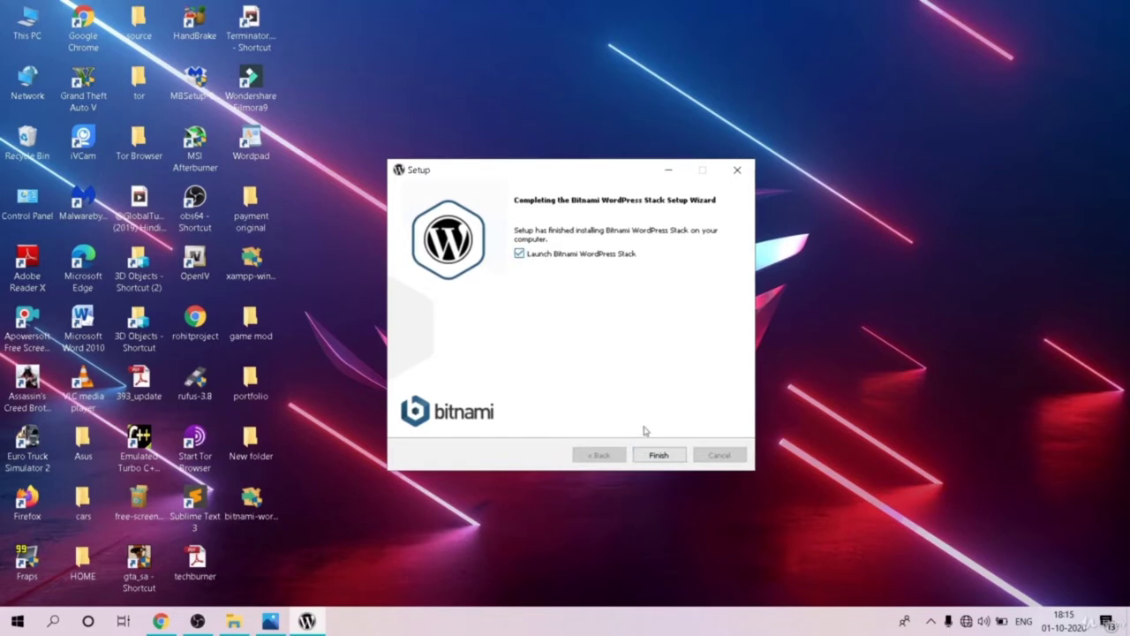
click(658, 456)
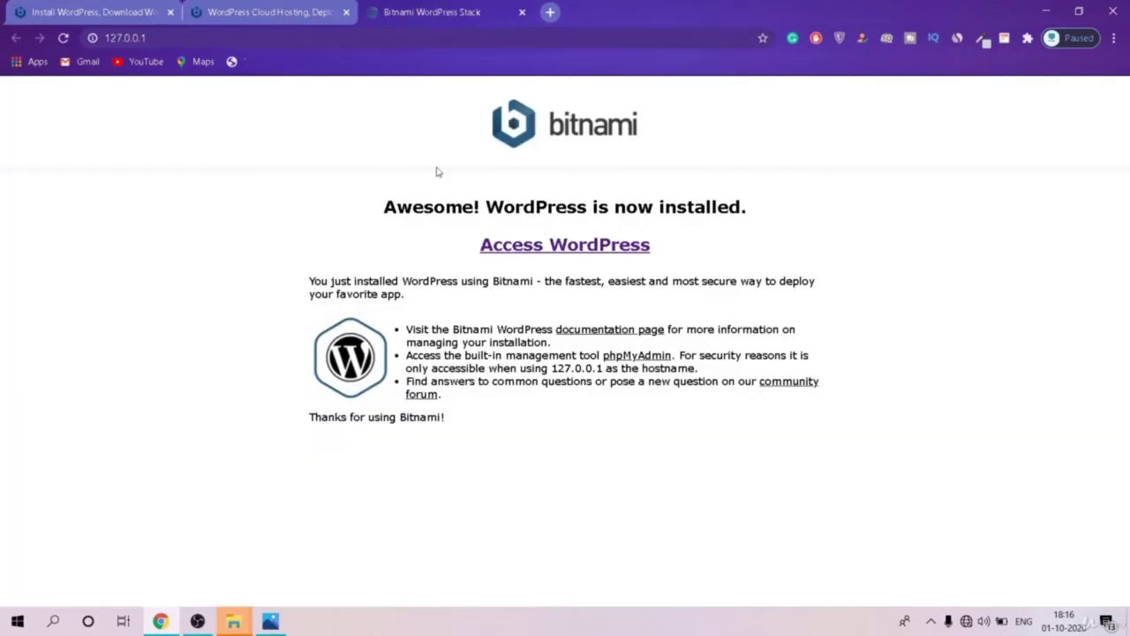
click(575, 245)
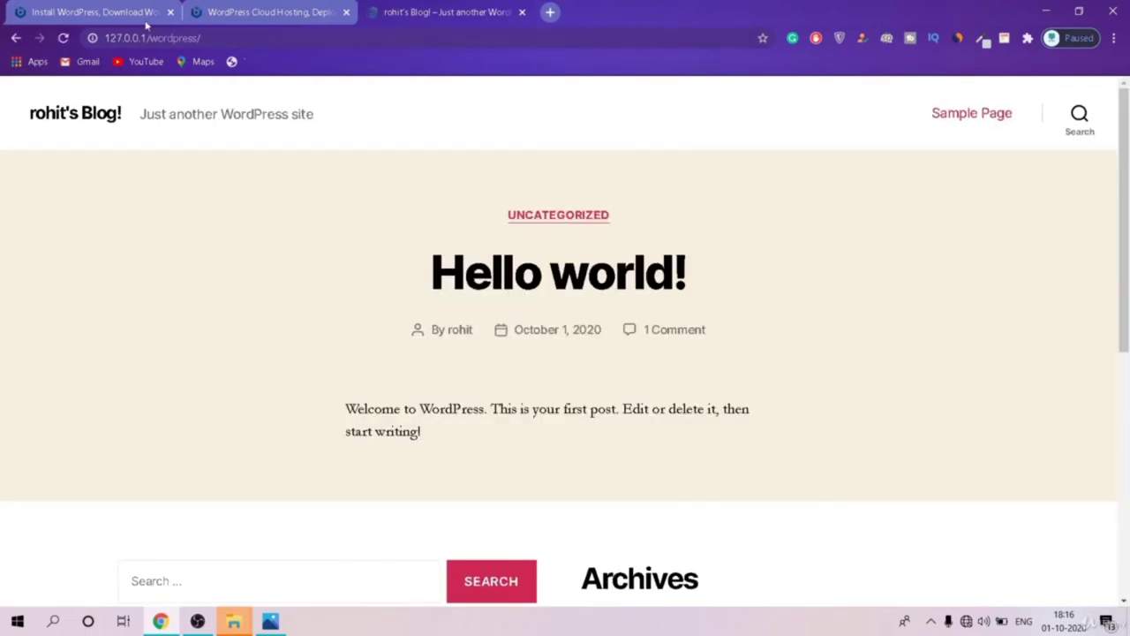
Step: Go to the local site's admin address, 127.0.0.1/wordpress/wp-admin
mouse_move(1125, 133)
mouse_down()
mouse_move(1124, 370)
mouse_move(1125, 131)
mouse_up()
click(230, 38)
click(229, 38)
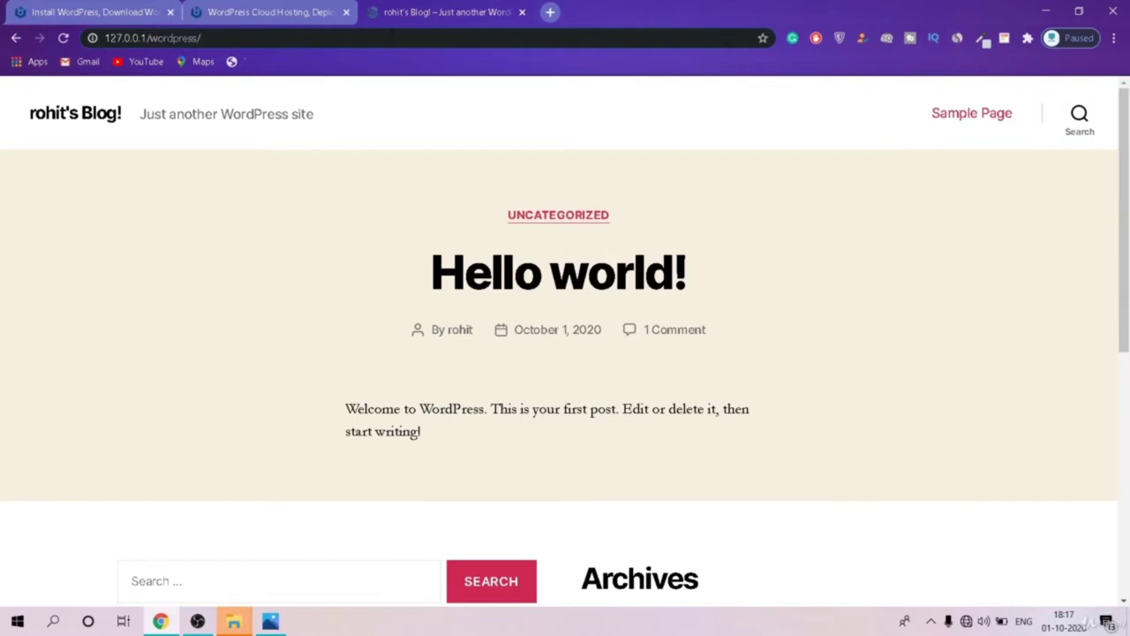
text(wp-)
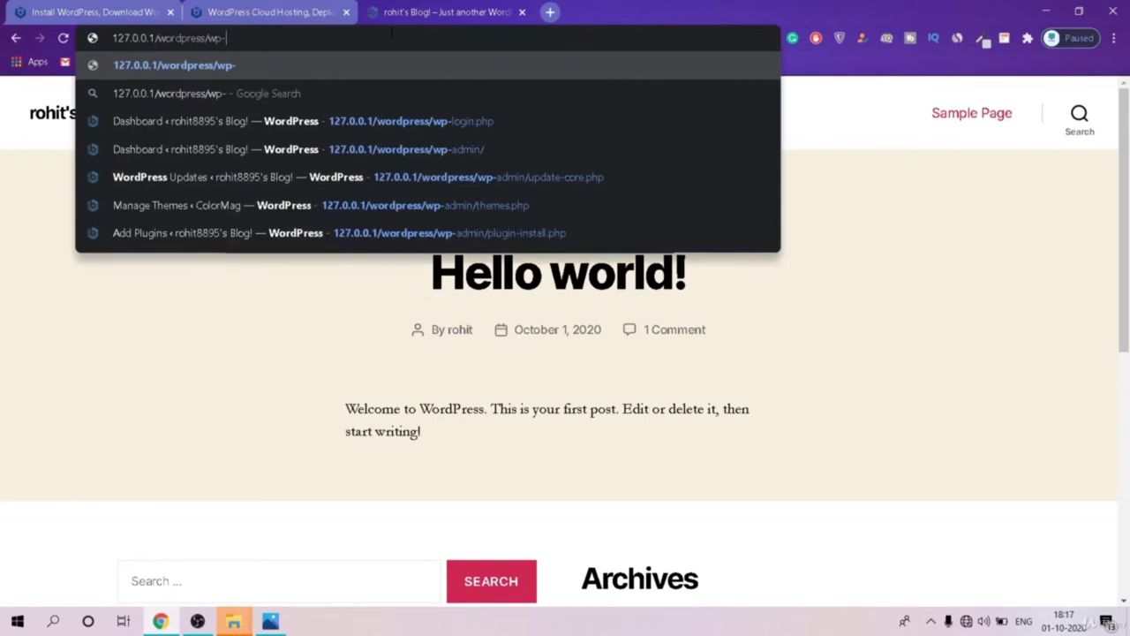
text(admin)
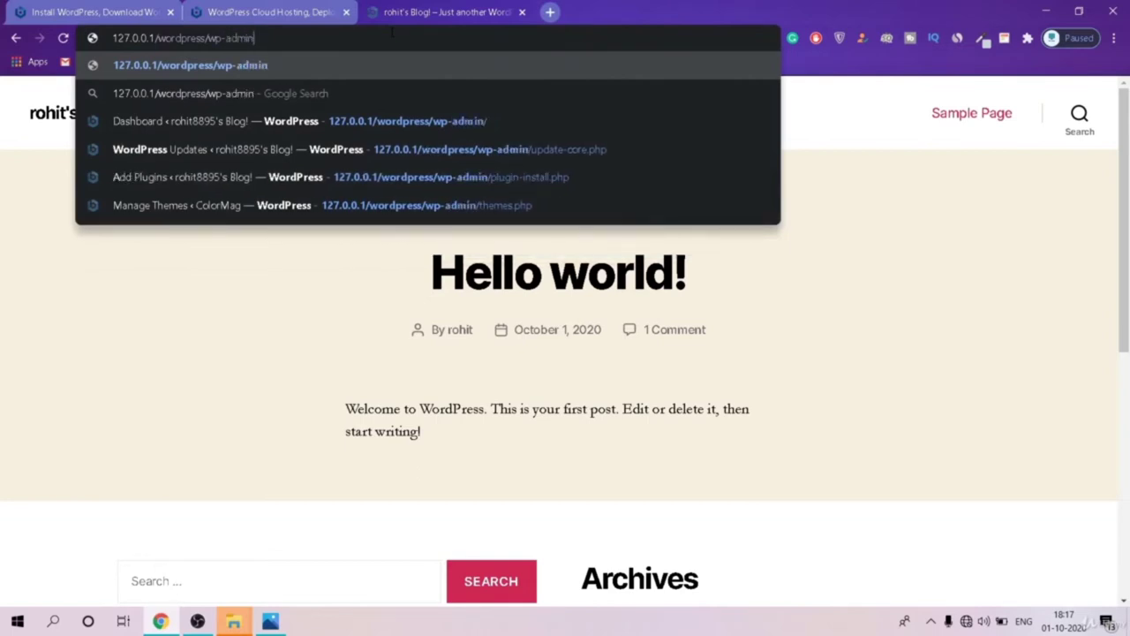
key(Return)
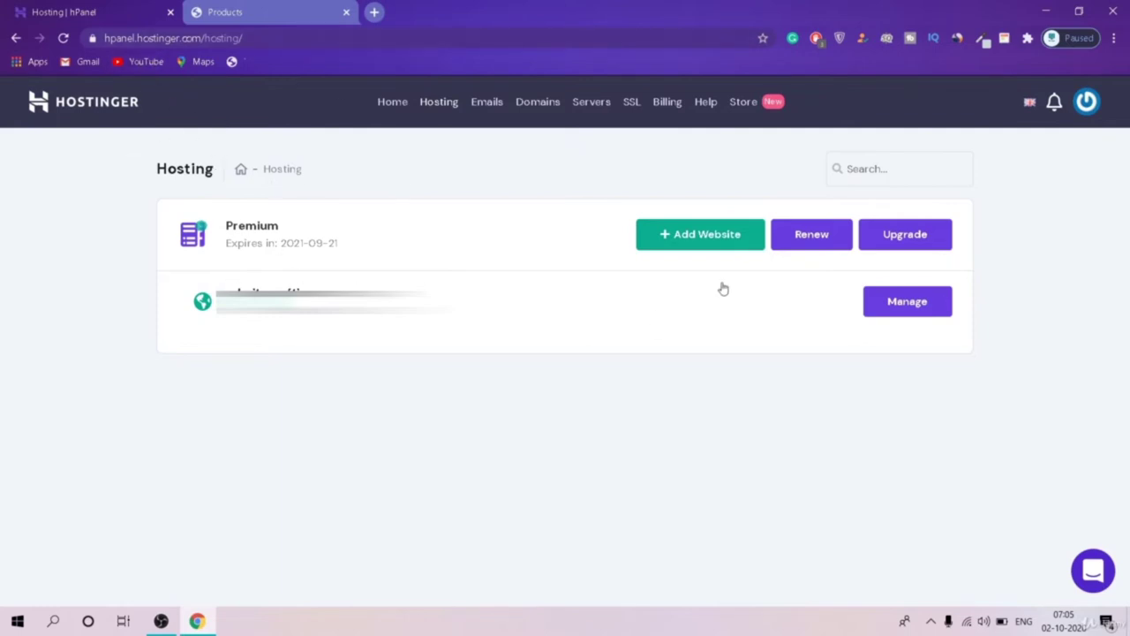
Step: Start adding a website to the Premium plan in Hostinger's hPanel and clear the prefilled domain
click(673, 241)
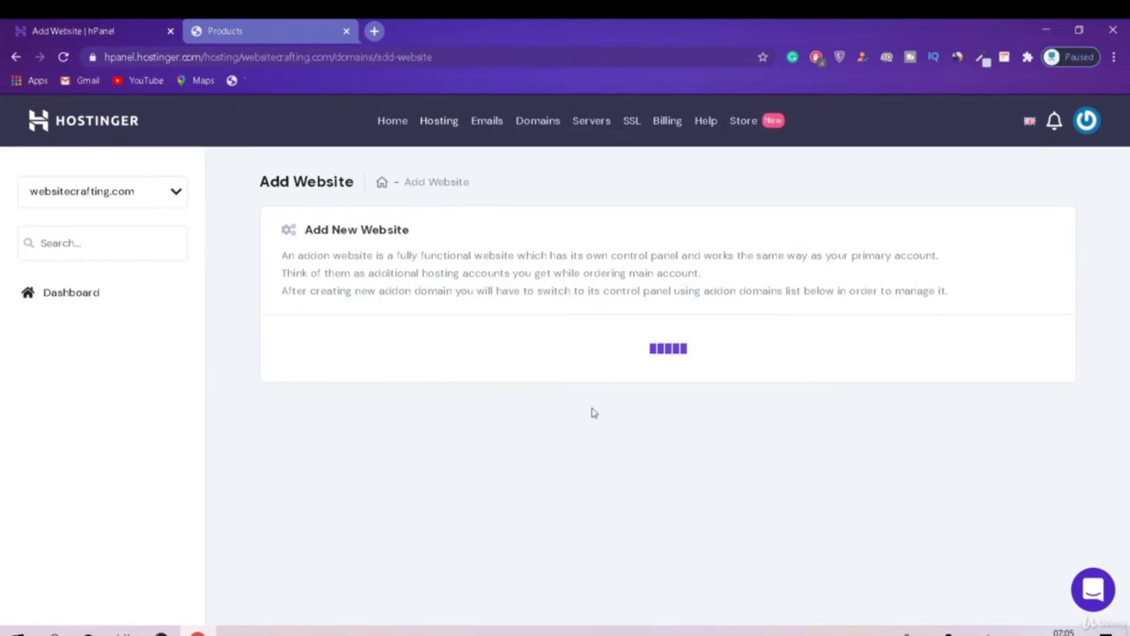
scroll(1026, 330, down, 1)
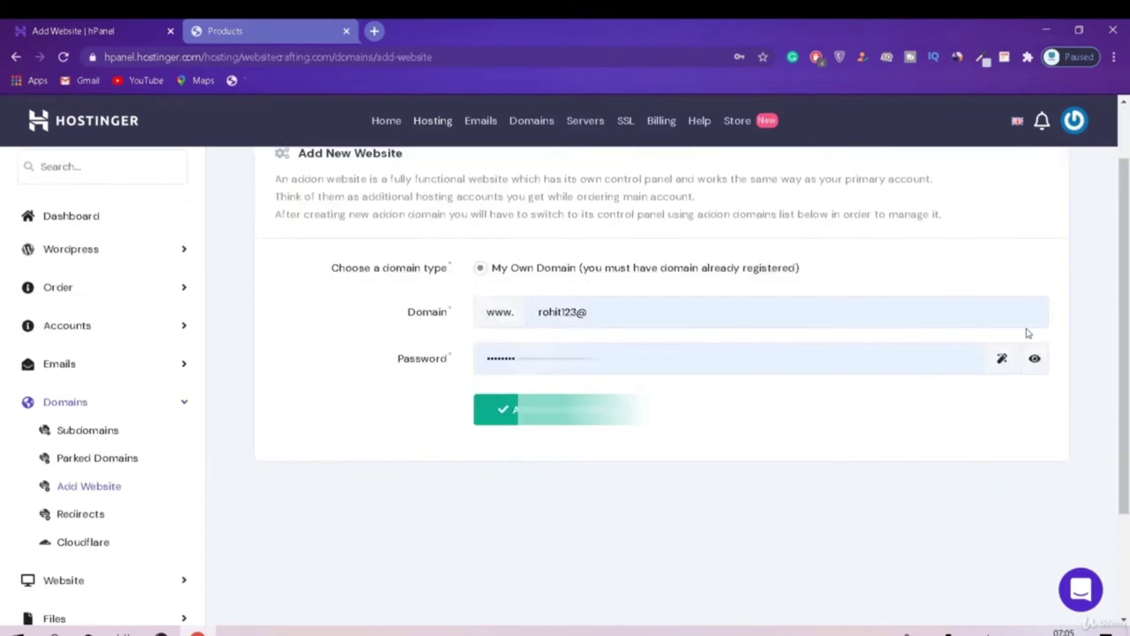
double_click(735, 318)
key(ctrl+a)
key(BackSpace)
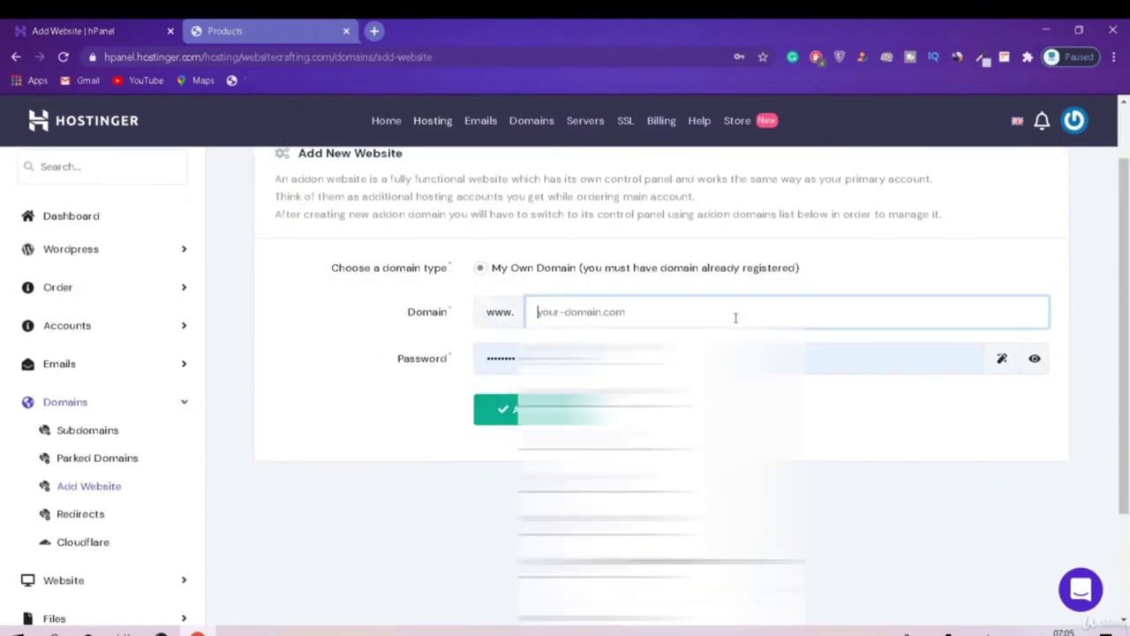
Step: Add the domain aioportal.com as a new website, using the prefilled password
click(548, 316)
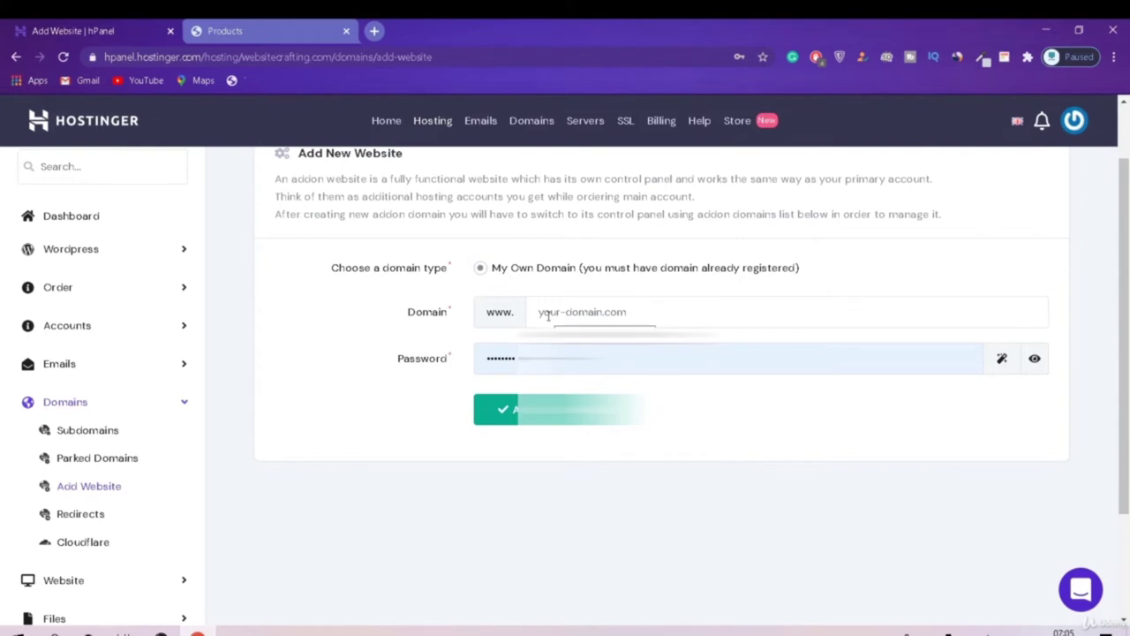
click(548, 316)
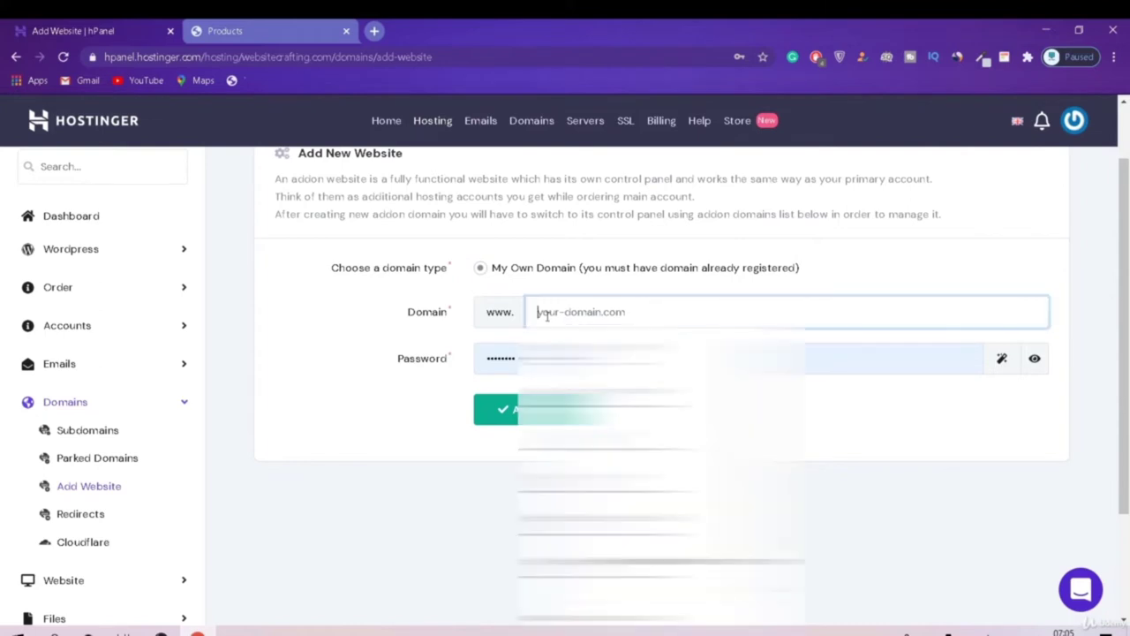
text(airpor)
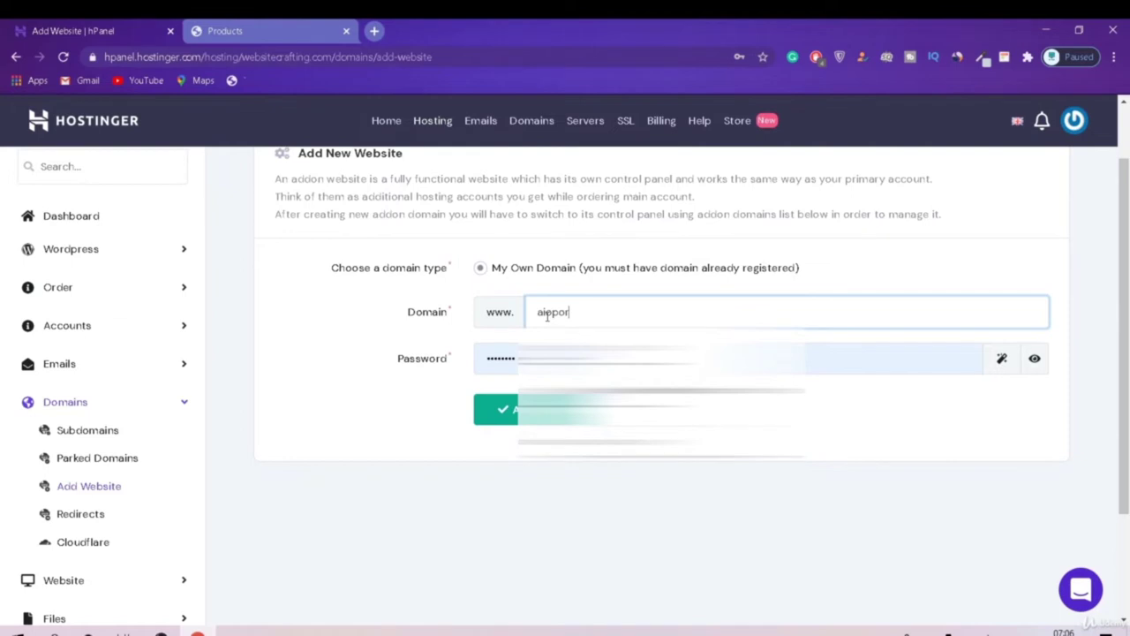
text(tal.com)
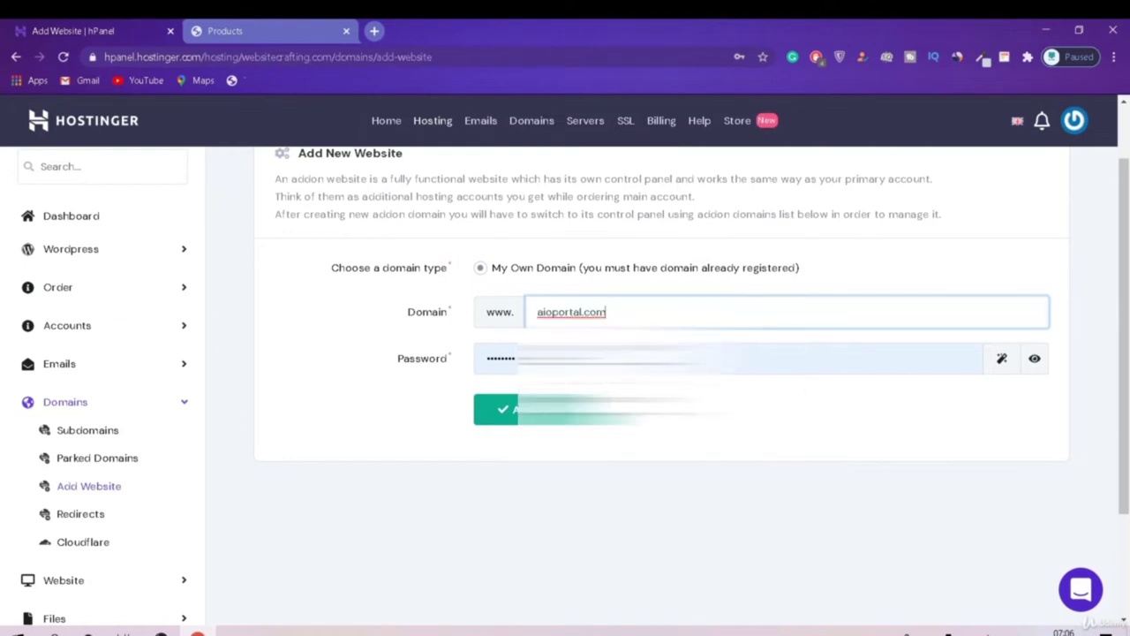
scroll(1128, 385, down, 3)
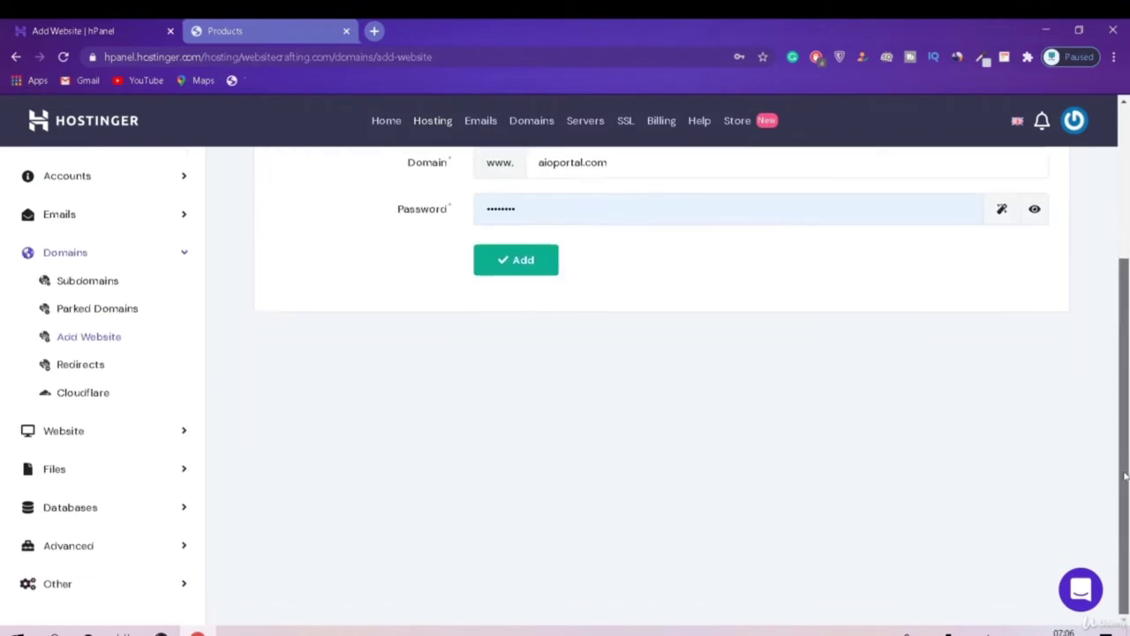
click(535, 267)
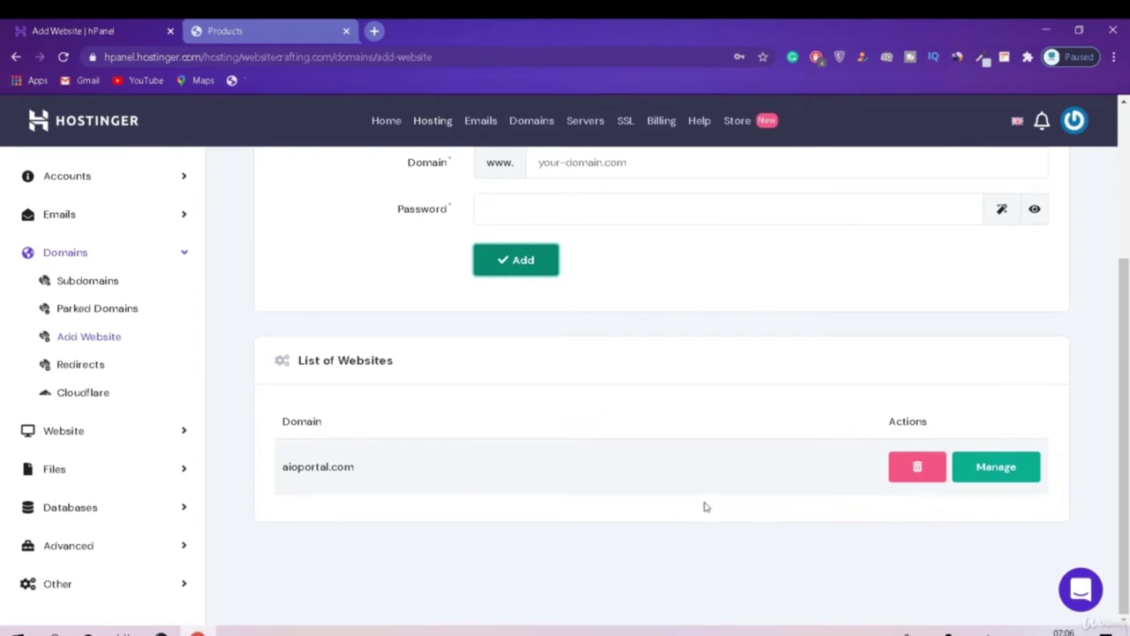
Step: Visit aioportal.com in a new browser tab to check the page the domain serves
click(373, 30)
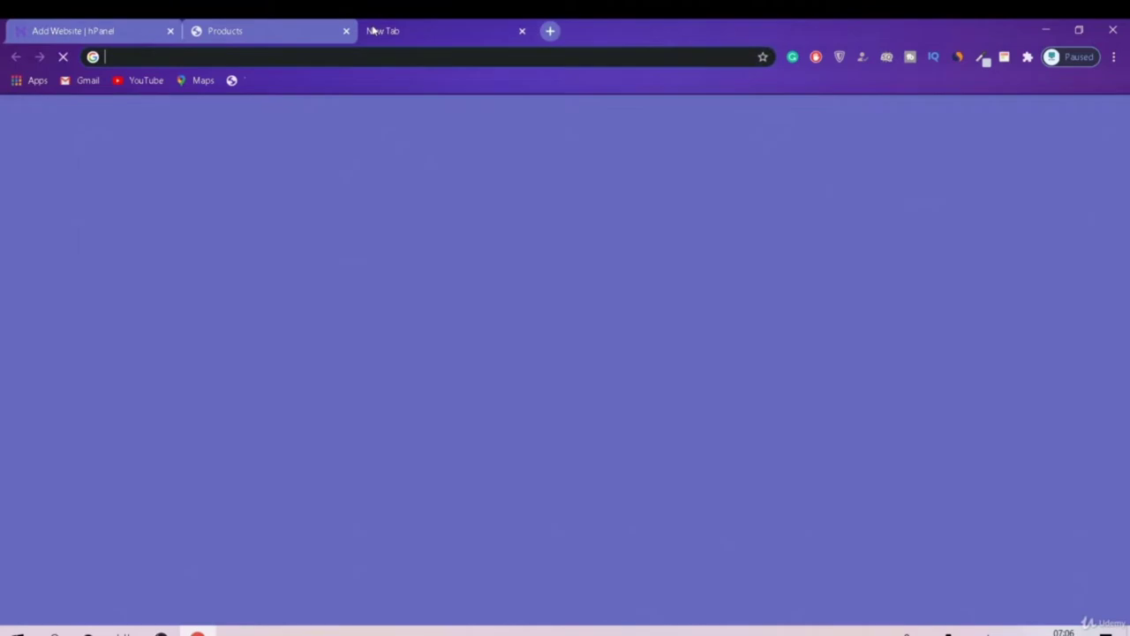
text(aioportal.com)
key(Return)
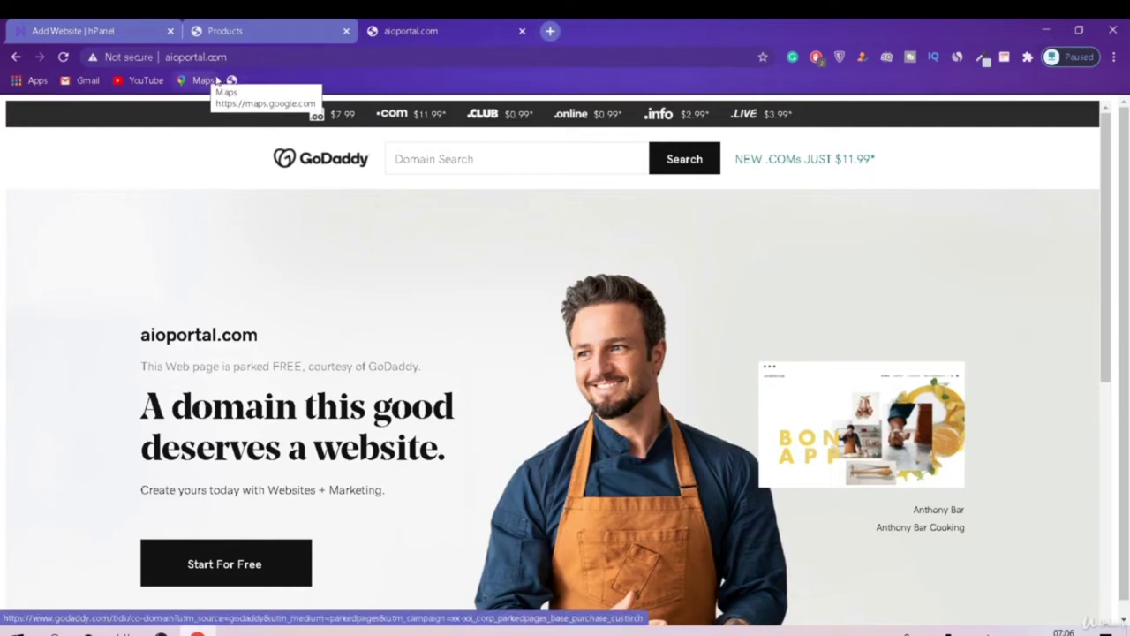
Step: Return to Hostinger's hPanel, manage the aioportal.com website and open its account details
click(293, 31)
click(35, 30)
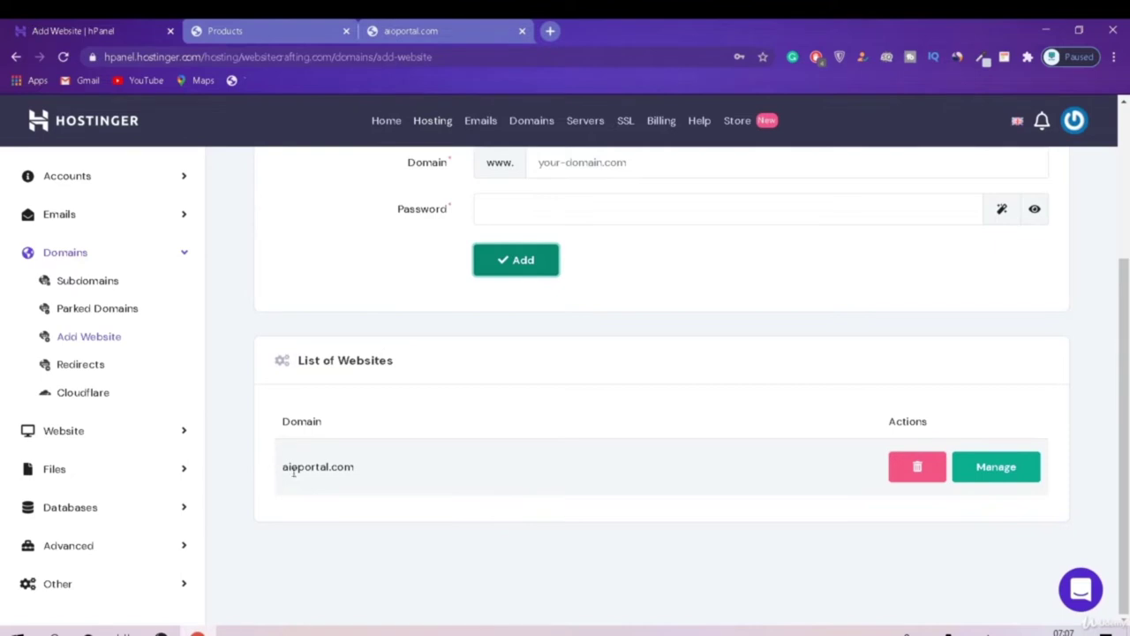
click(982, 459)
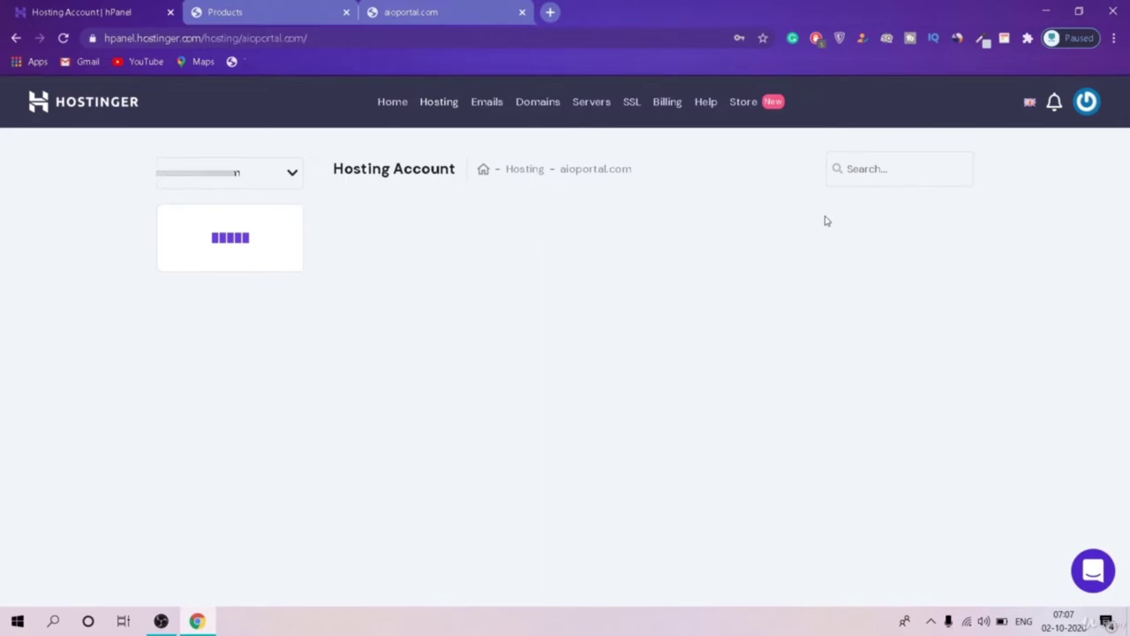
scroll(618, 317, down, 3)
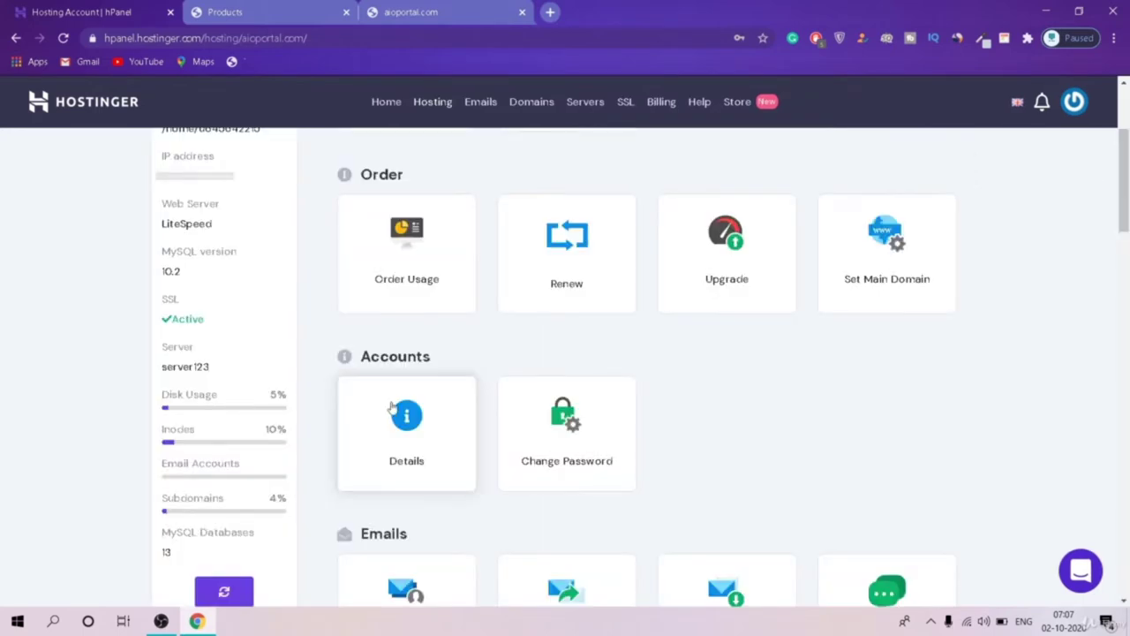
drag(432, 355, 381, 356)
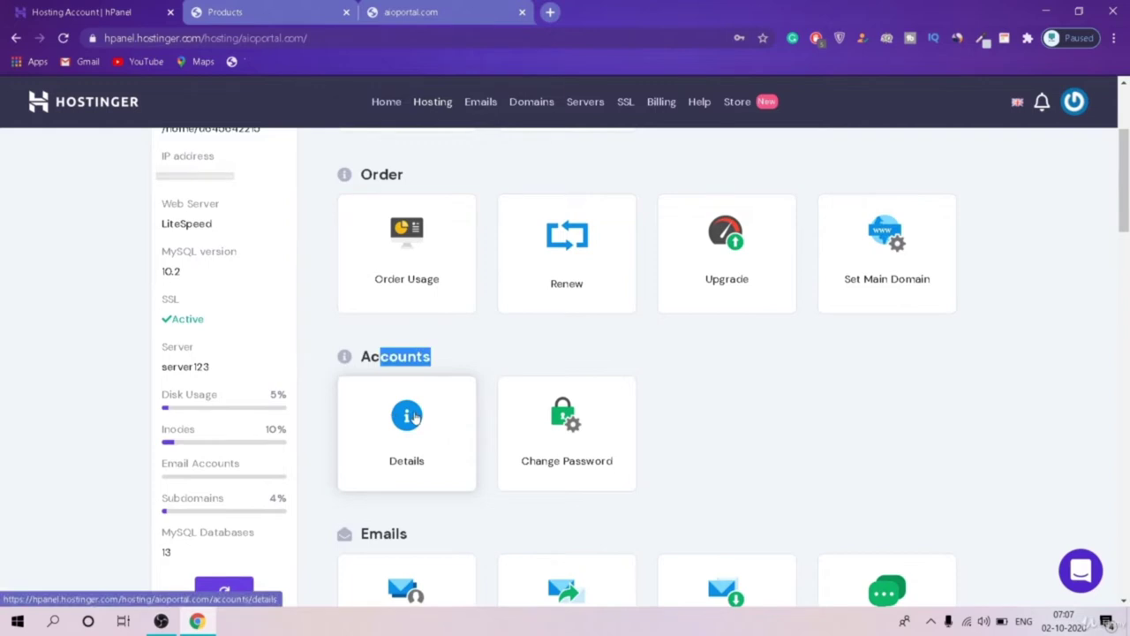
click(413, 417)
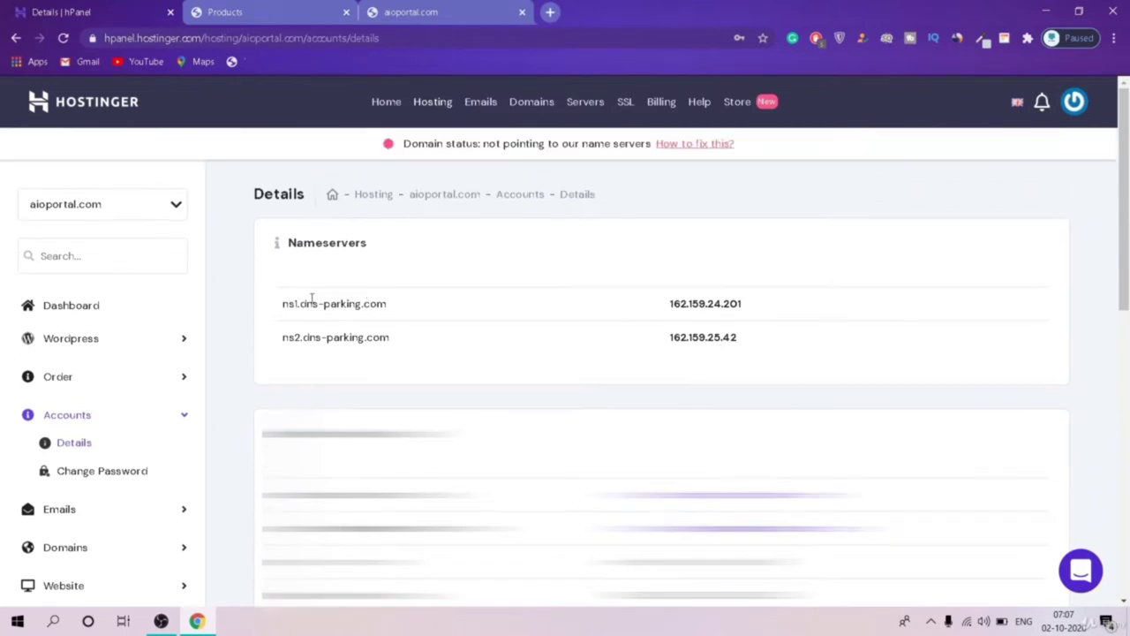
Step: Copy the first nameserver, ns1.dns-parking.com, from the hosting account's details
double_click(374, 303)
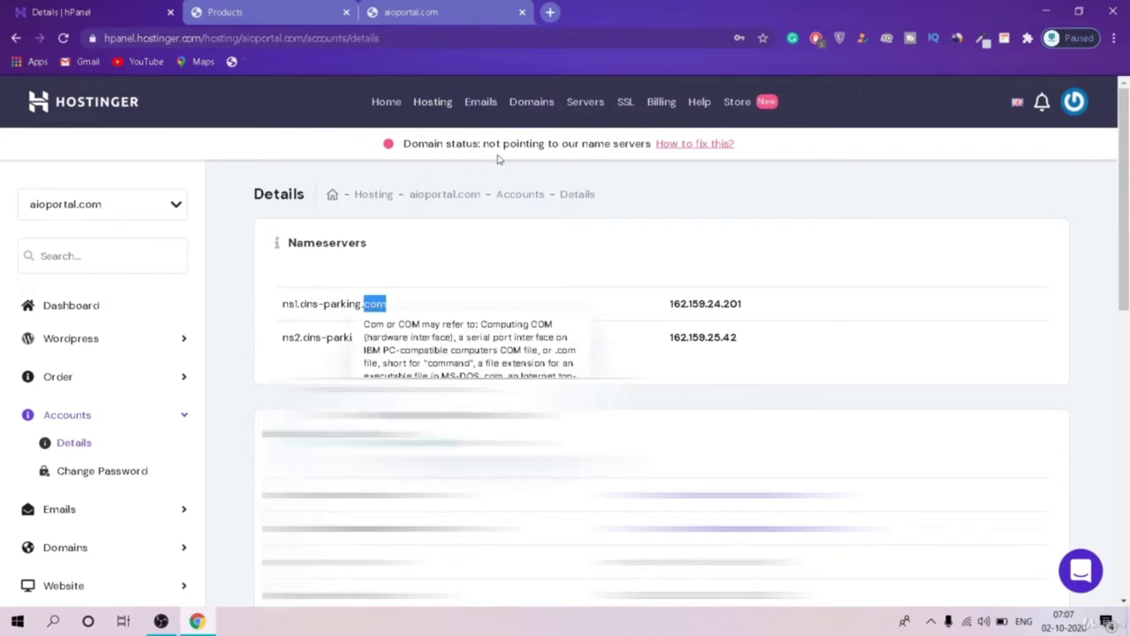
click(408, 316)
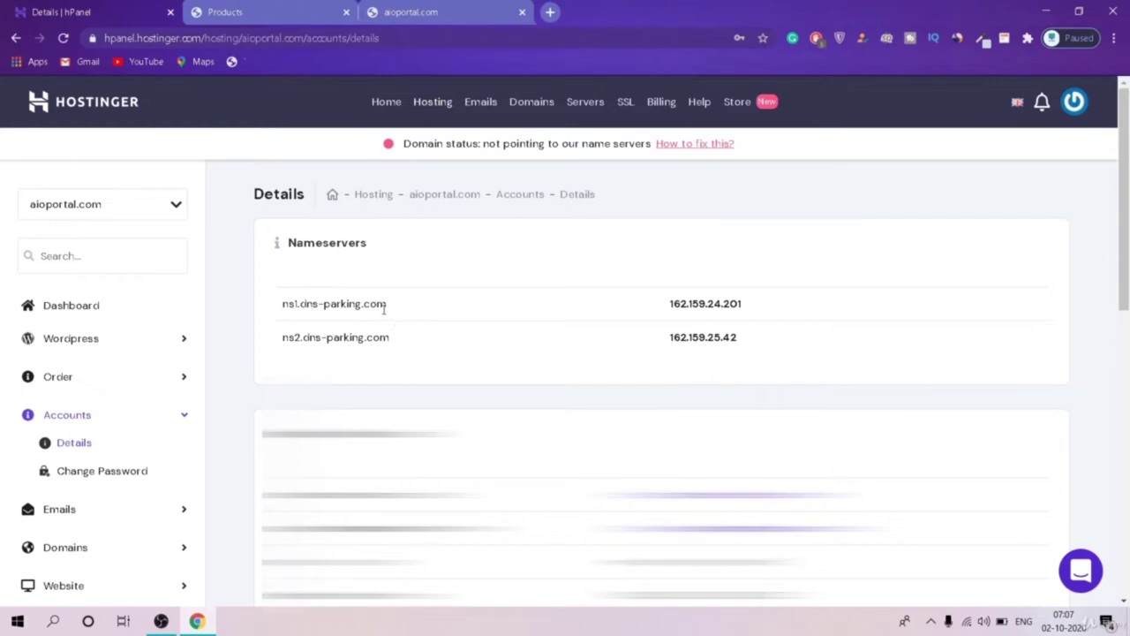
drag(387, 304, 267, 301)
right_click(316, 301)
click(348, 307)
Step: Switch to GoDaddy, open DNS management for aioportal.com and choose to enter custom nameservers
click(303, 12)
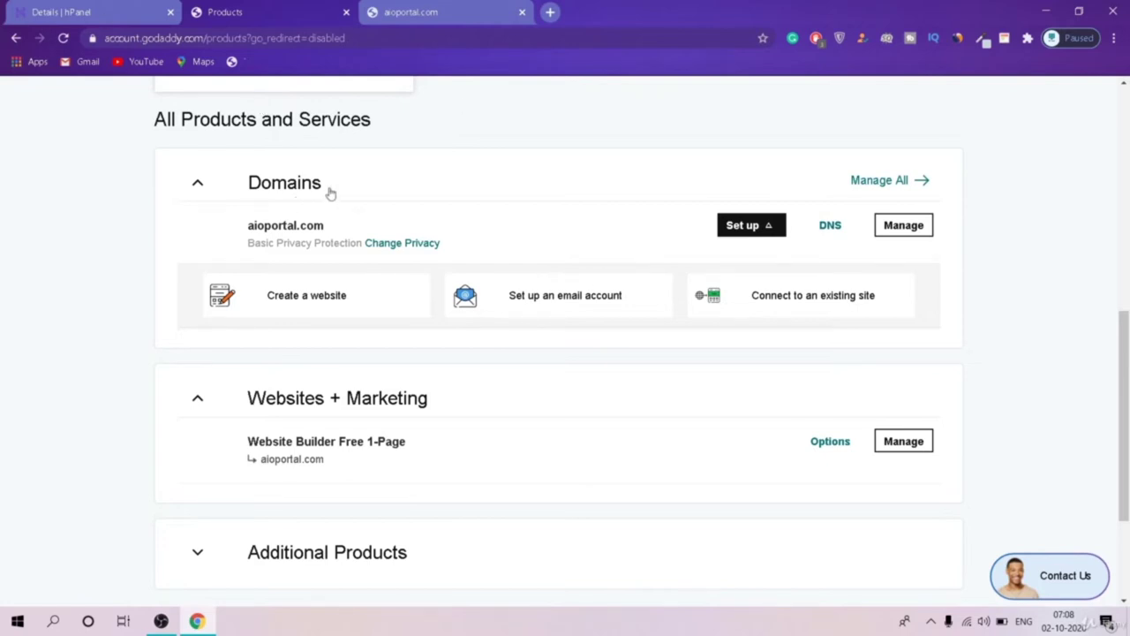
click(823, 226)
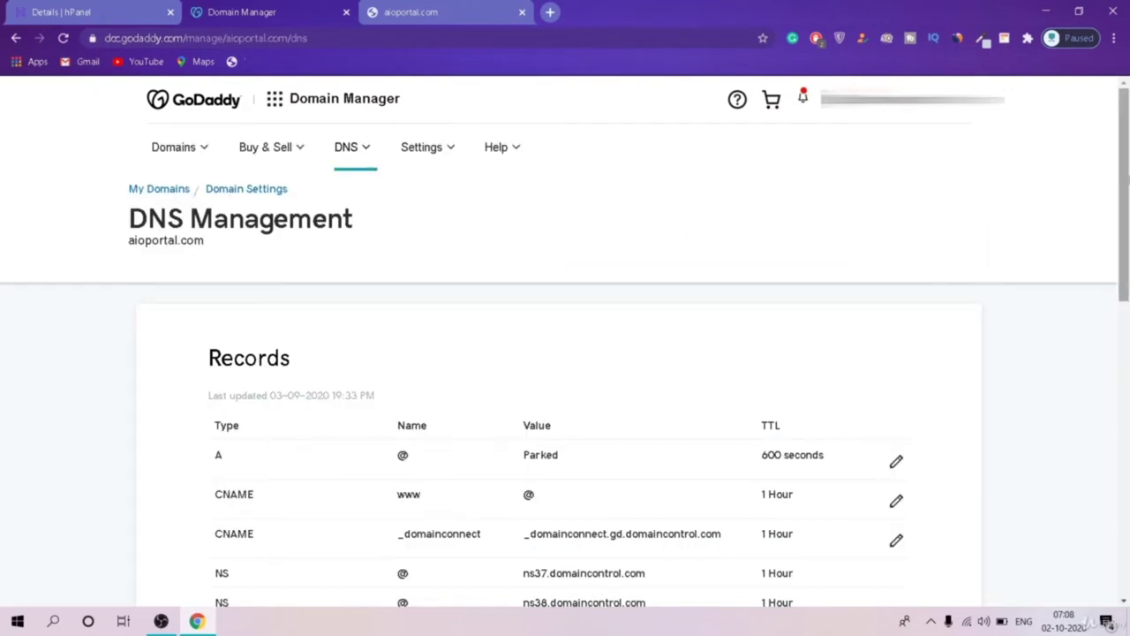
scroll(161, 106, down, 10)
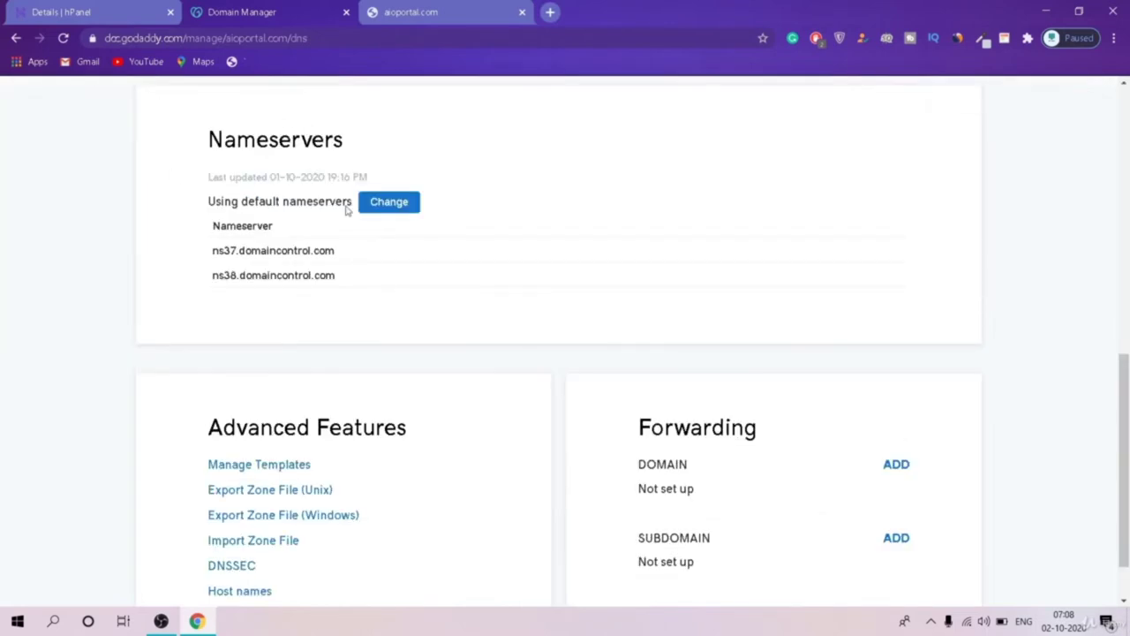
click(403, 206)
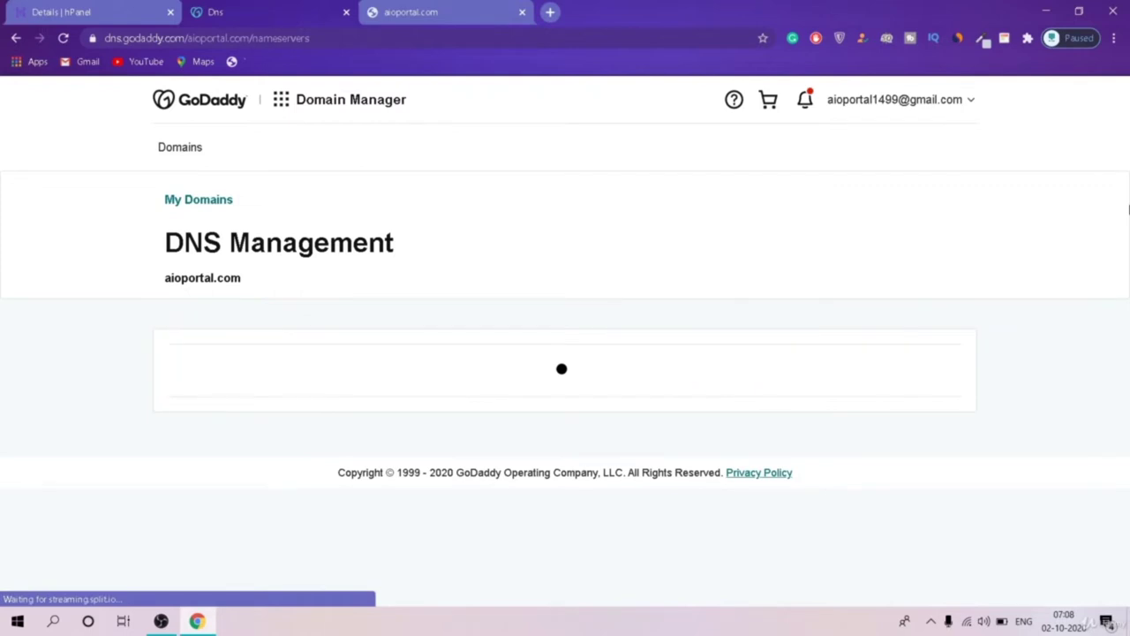
scroll(995, 432, down, 1)
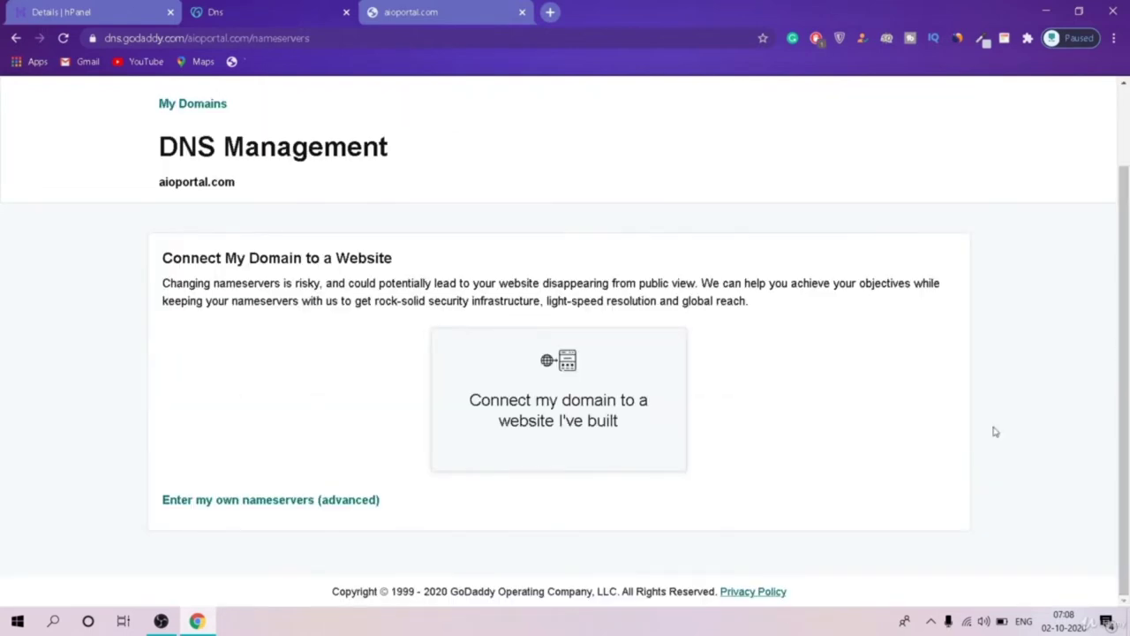
click(388, 505)
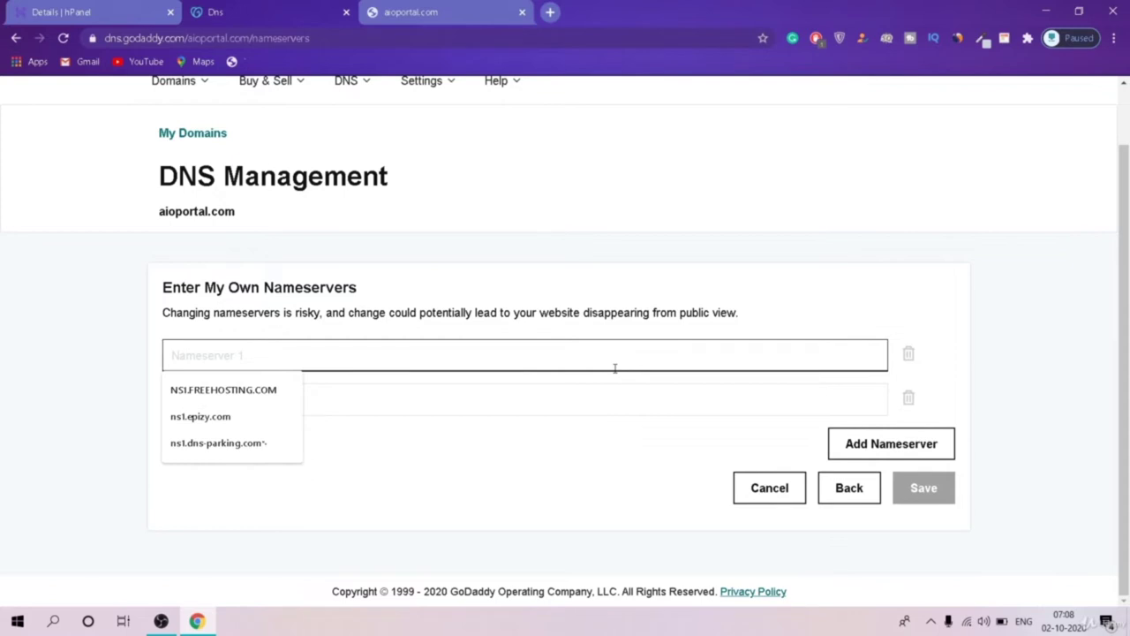
click(218, 442)
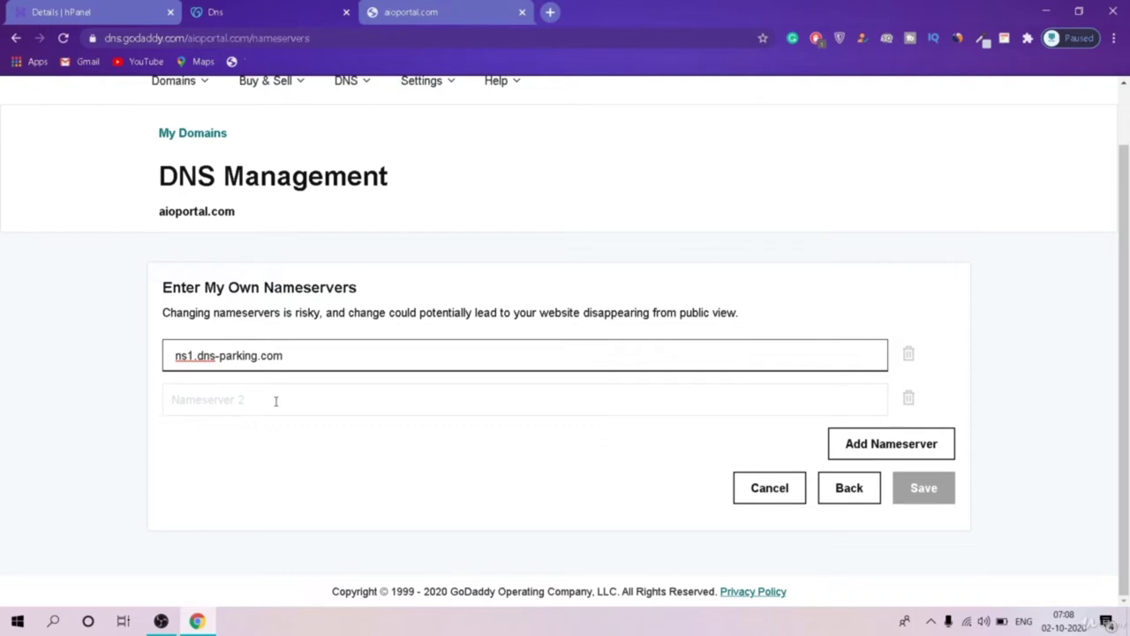
click(276, 401)
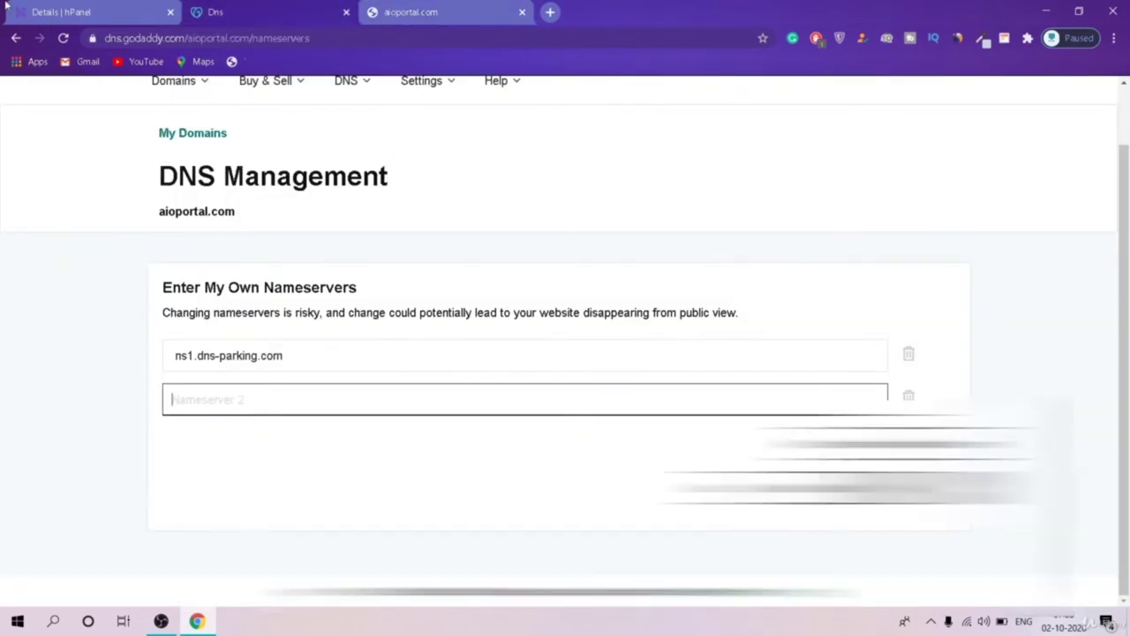
click(7, 6)
drag(411, 340, 283, 334)
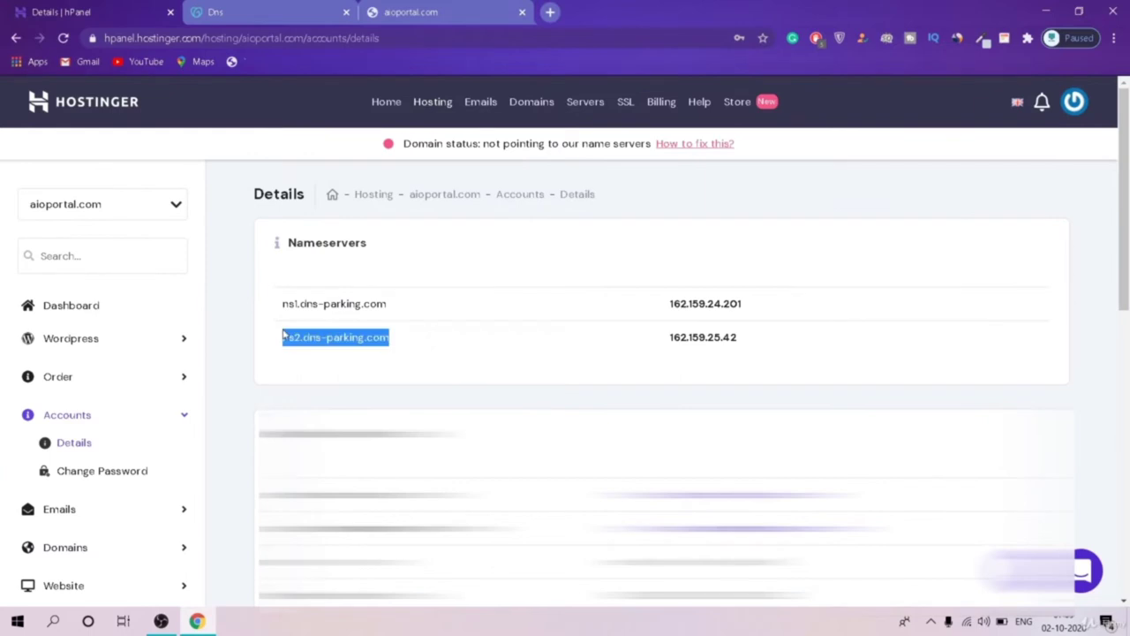
click(215, 11)
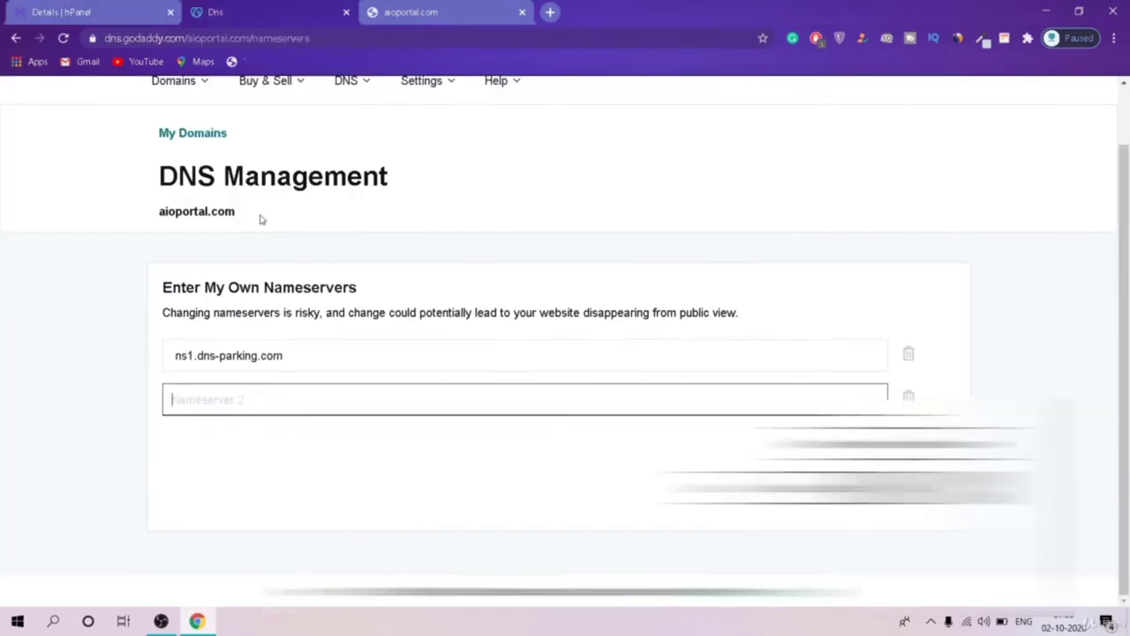
click(268, 398)
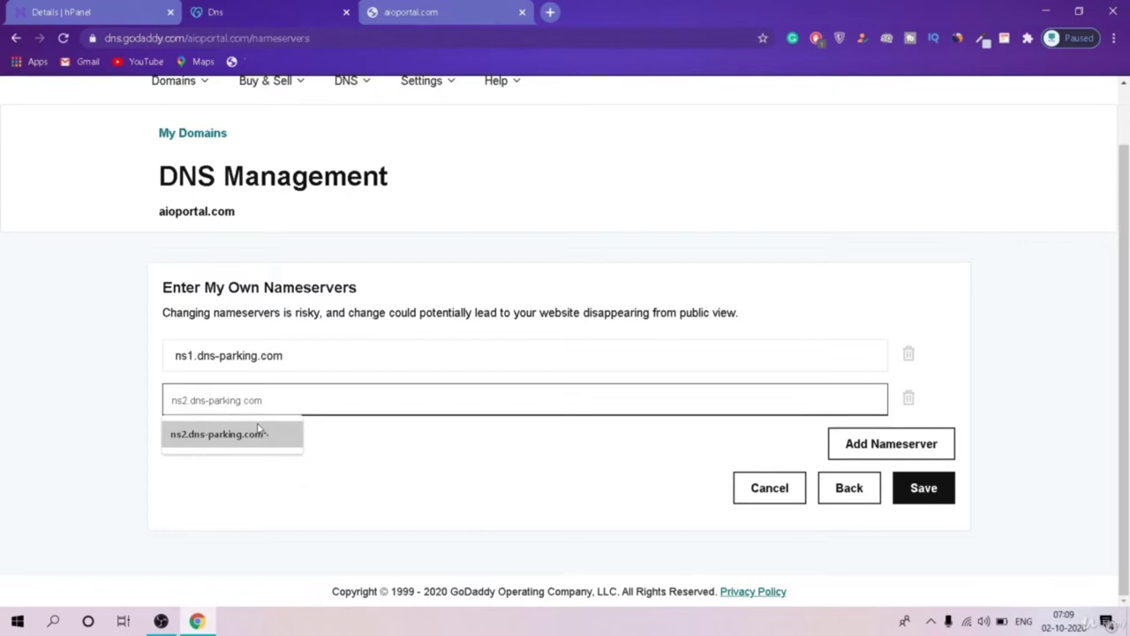
key(ctrl+v)
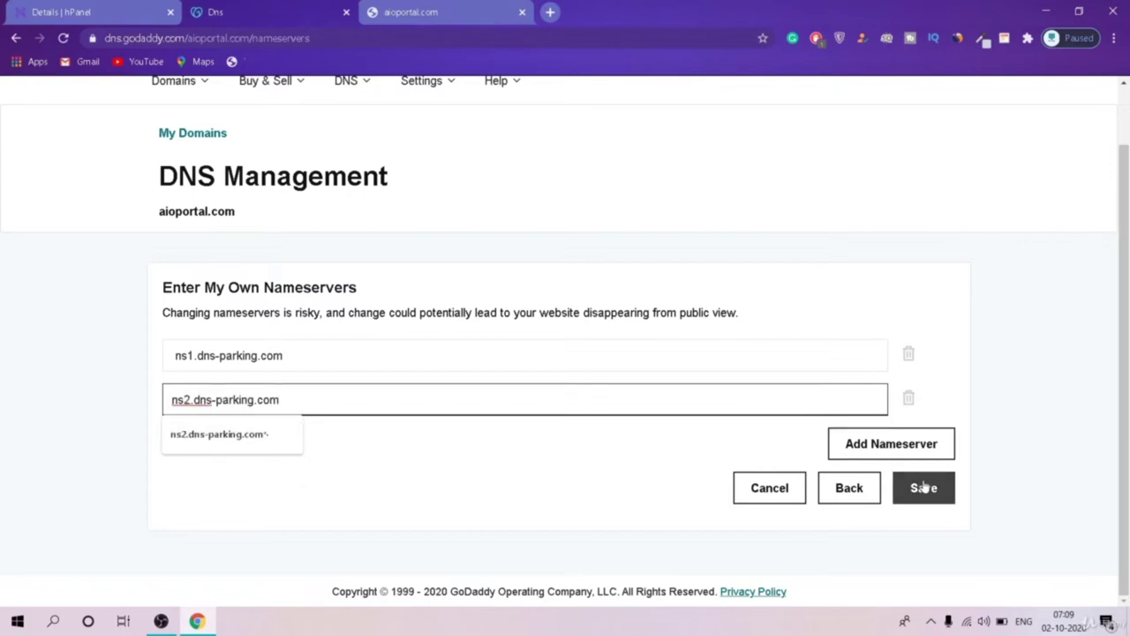
Step: Save the custom nameservers and consent to the nameserver update for aioportal.com
click(922, 487)
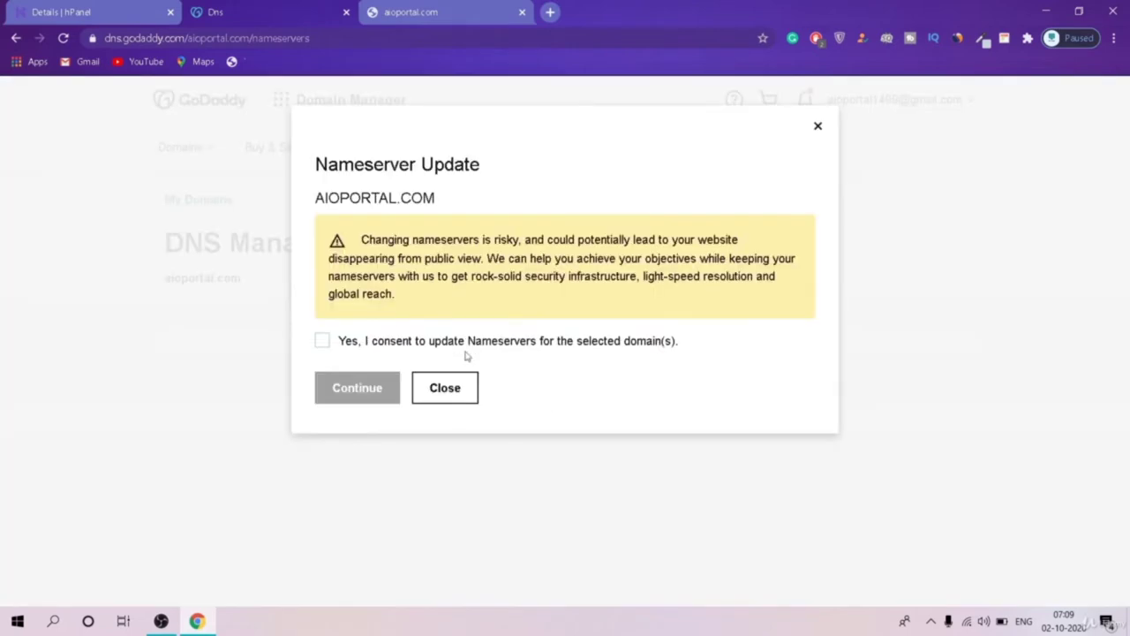
click(405, 341)
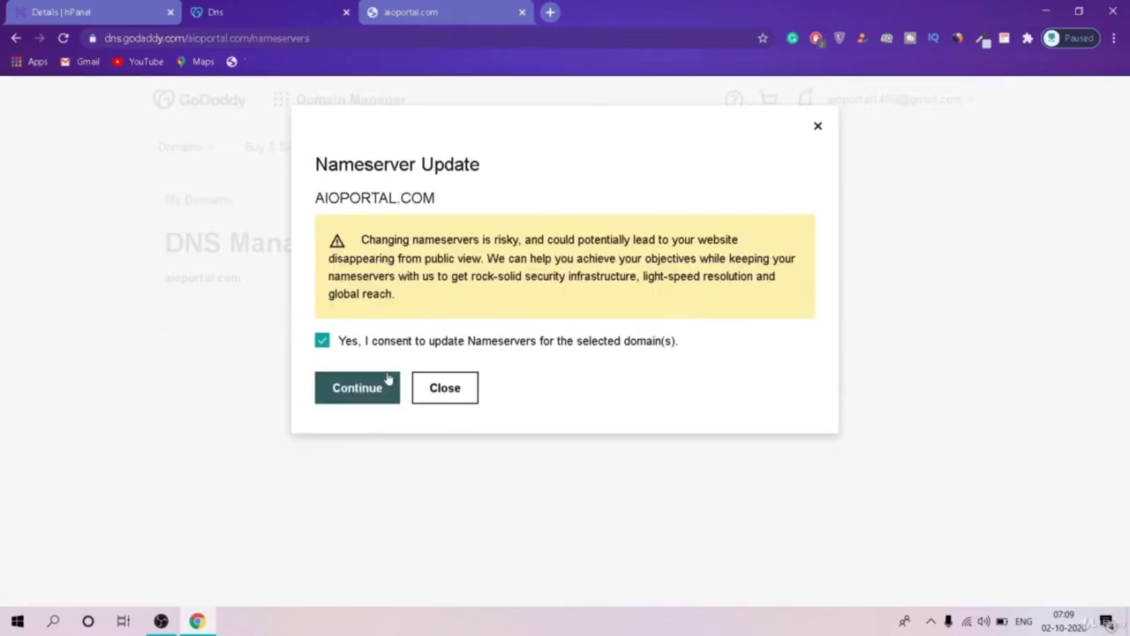
click(356, 384)
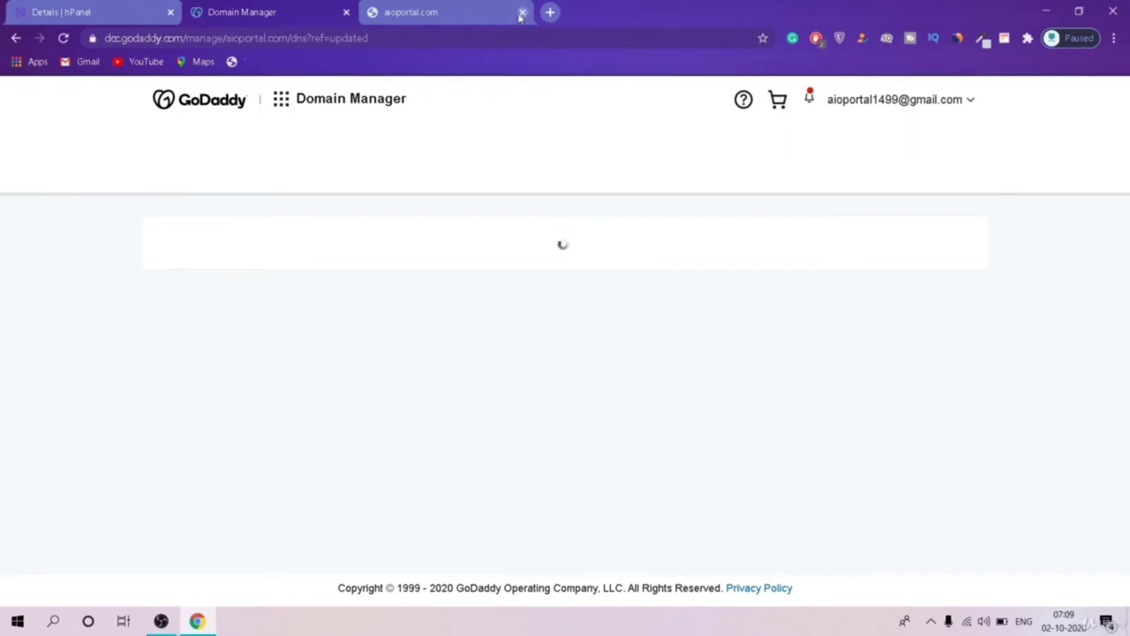
Step: Close the aioportal.com page and review the domain's nameservers in GoDaddy's DNS management
click(522, 13)
scroll(1127, 424, up, 2)
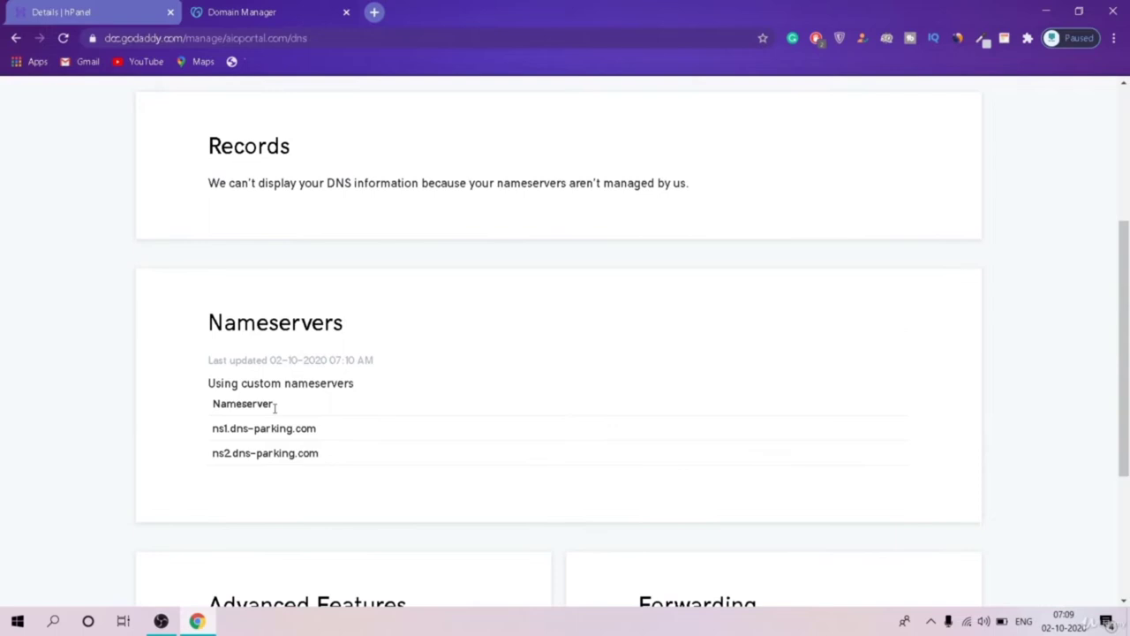
scroll(446, 373, up, 3)
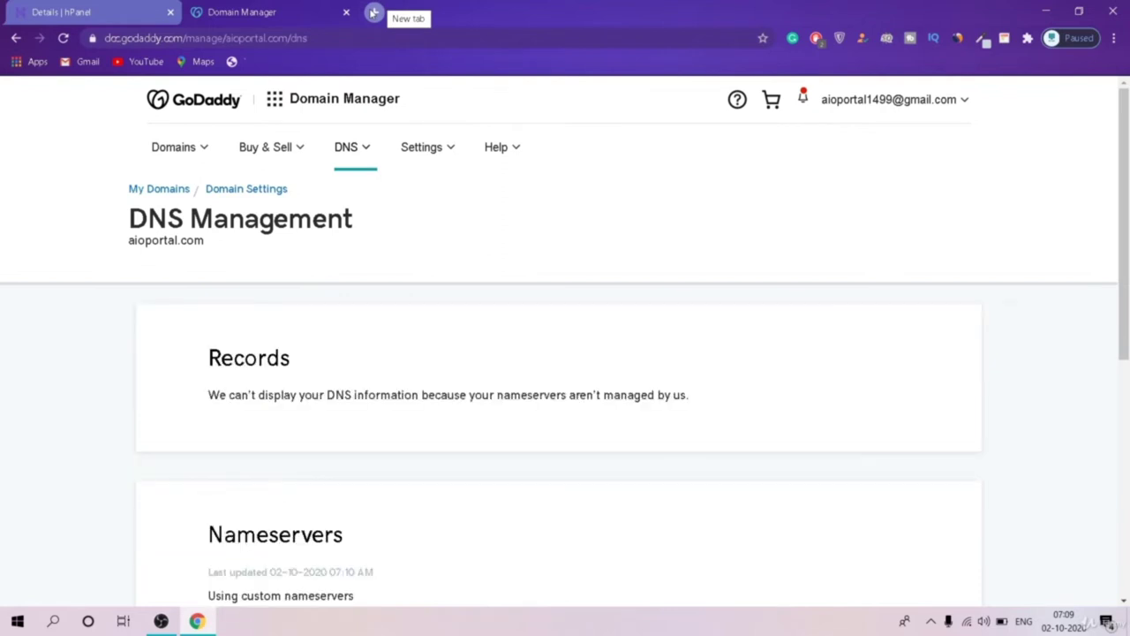
click(373, 13)
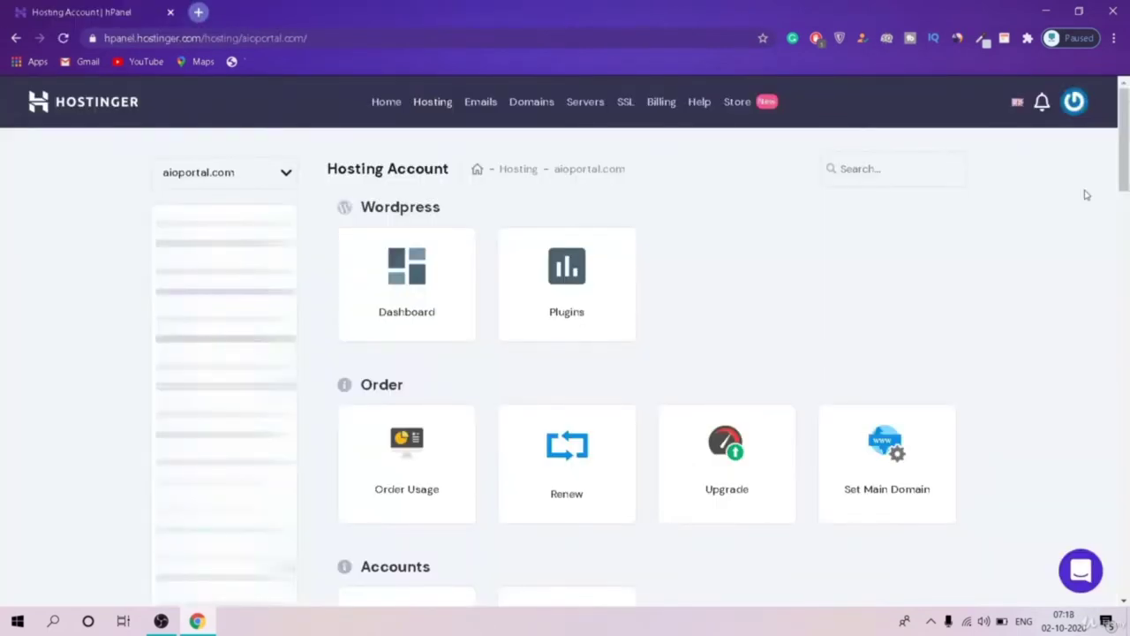
Step: Install WordPress on aioportal.com with Hostinger's Auto Installer
scroll(1086, 194, down, 1)
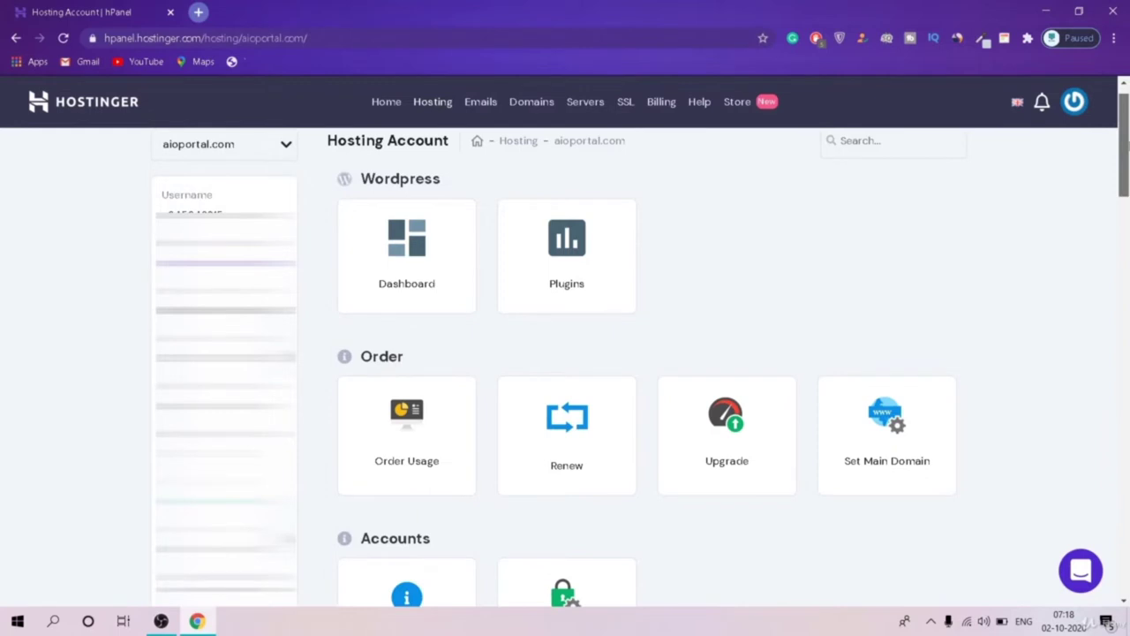
scroll(644, 366, down, 10)
scroll(1123, 358, down, 3)
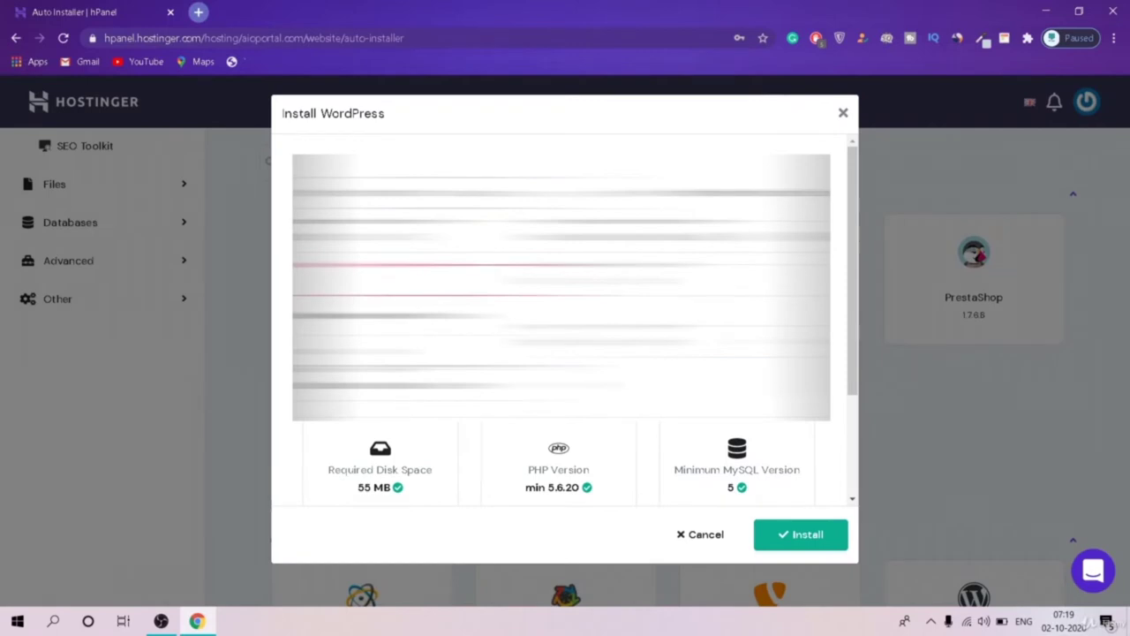
scroll(565, 353, down, 1)
click(800, 536)
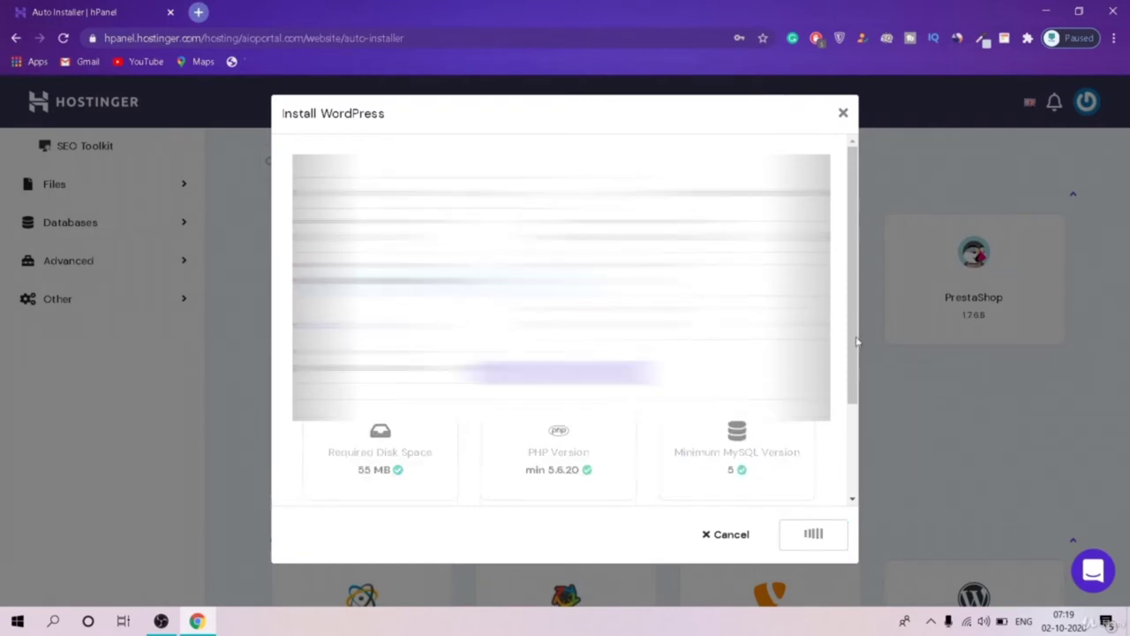
drag(856, 340, 872, 379)
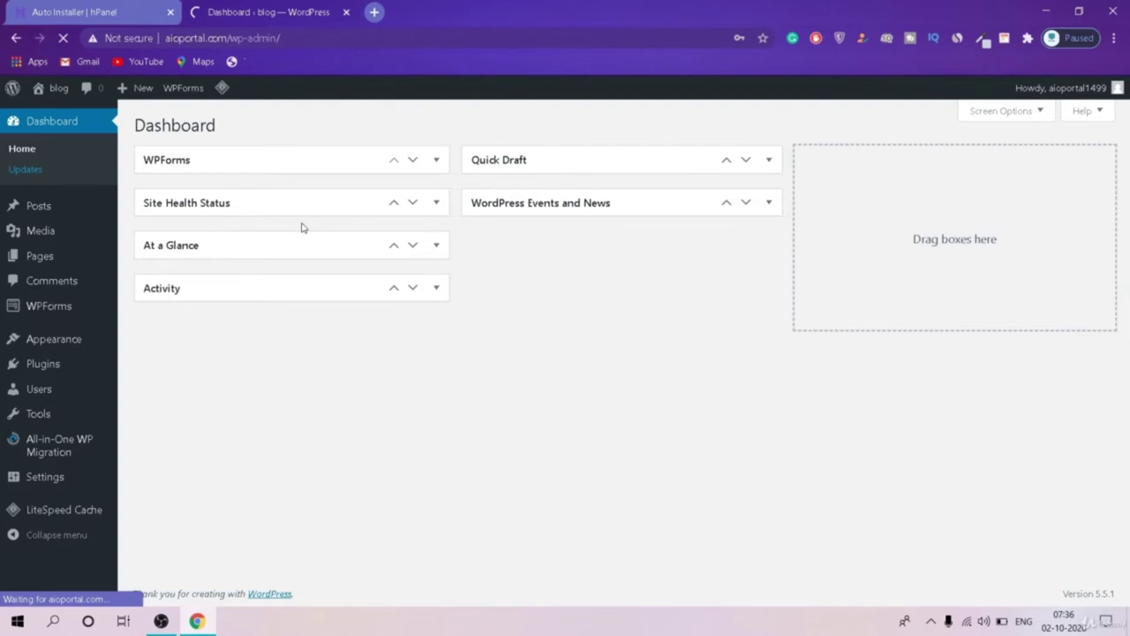
mouse_move(29, 258)
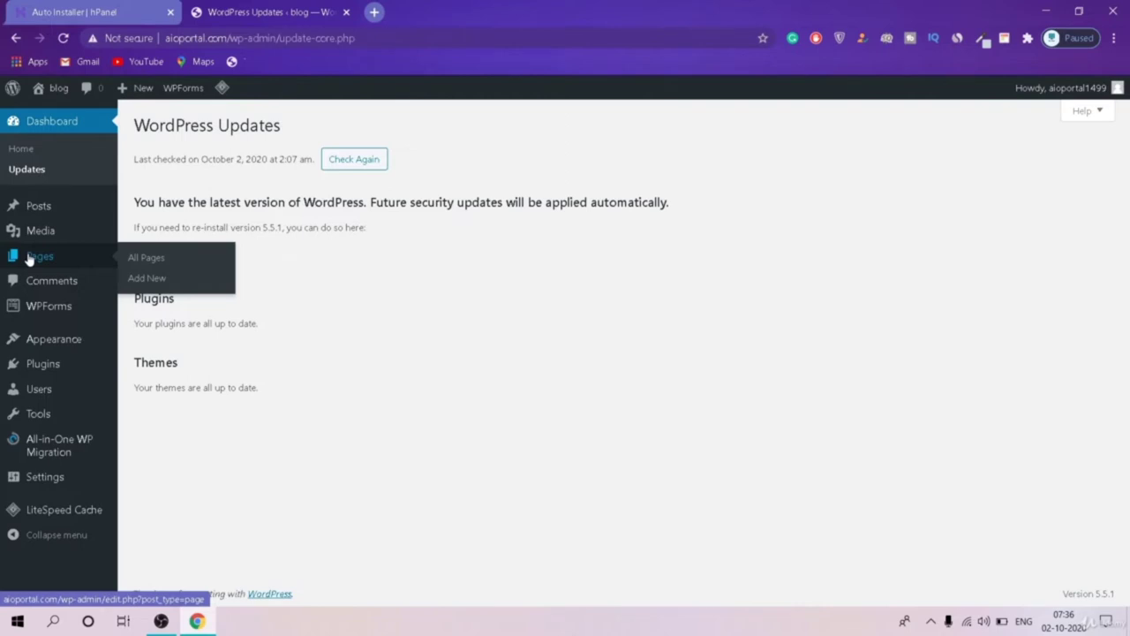
mouse_move(95, 307)
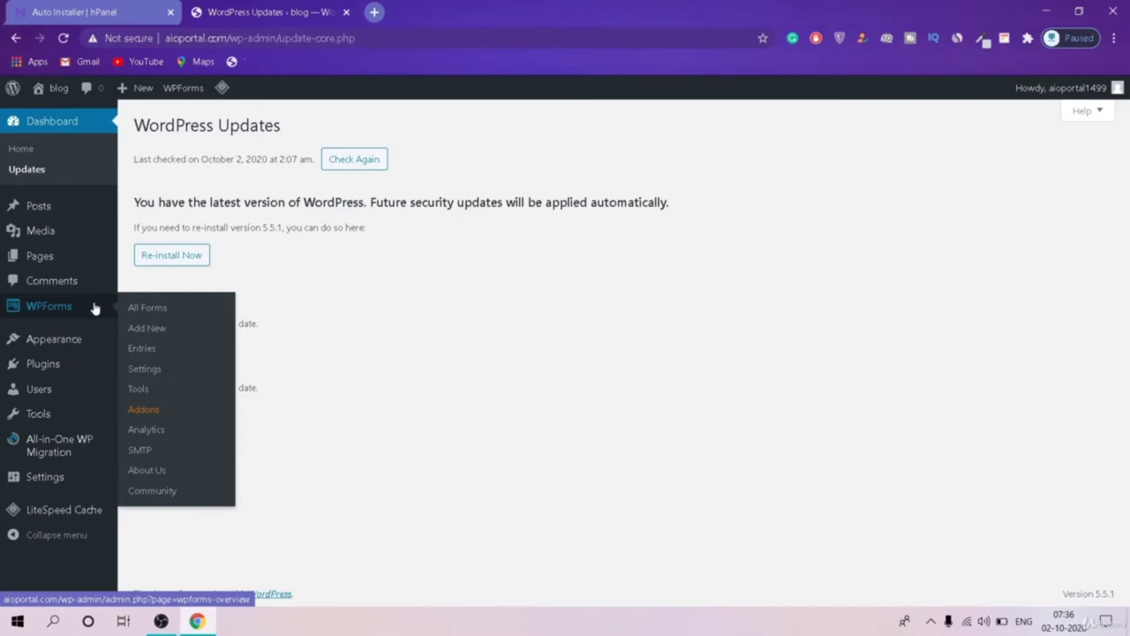
mouse_move(77, 341)
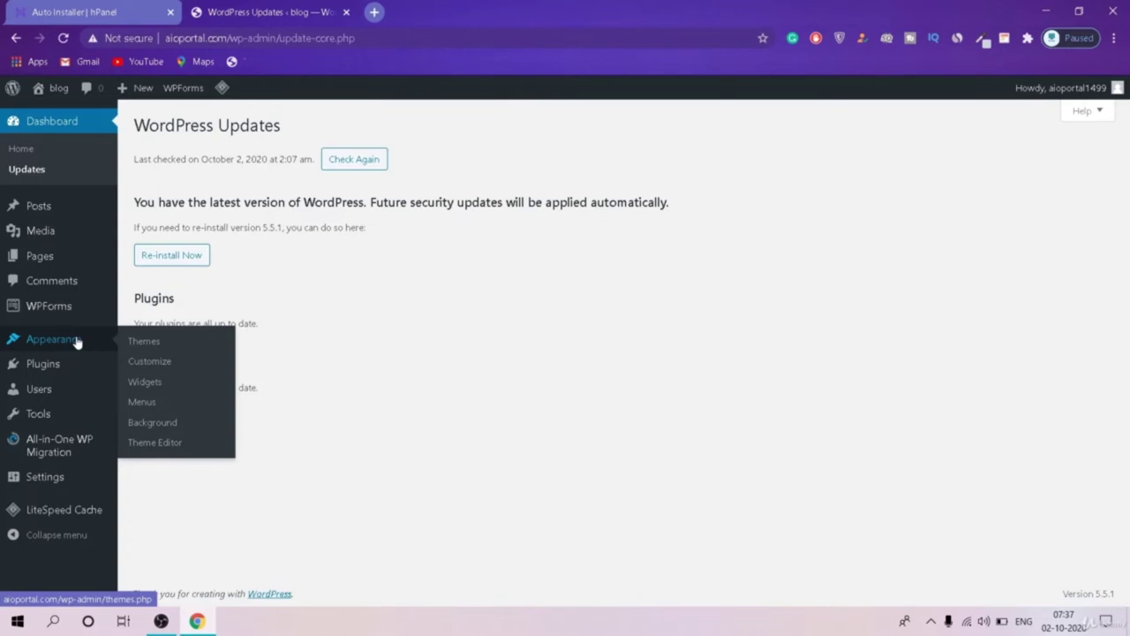
mouse_move(64, 366)
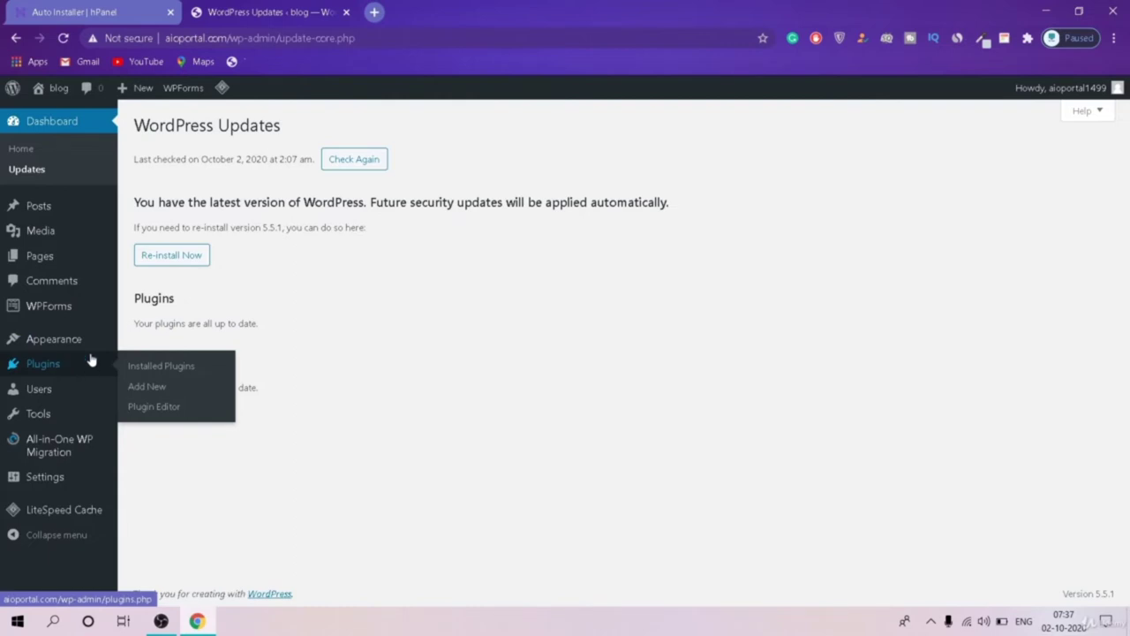
Step: Delete the Akismet Anti-Spam and Hello Dolly plugins together from the installed plugins with a bulk action
click(43, 360)
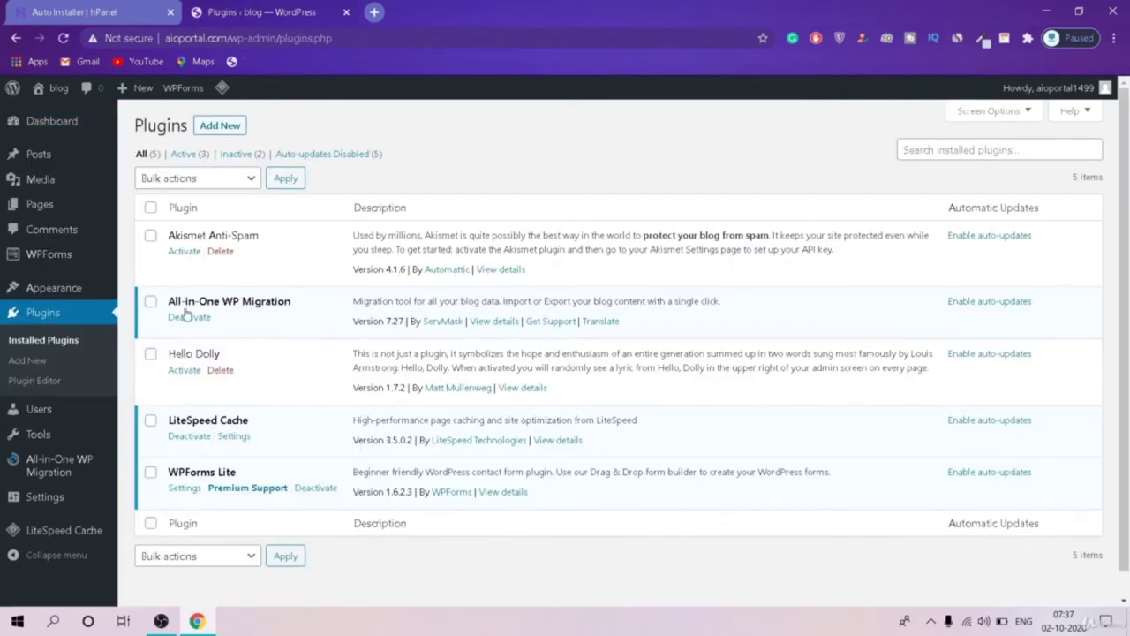
mouse_move(92, 263)
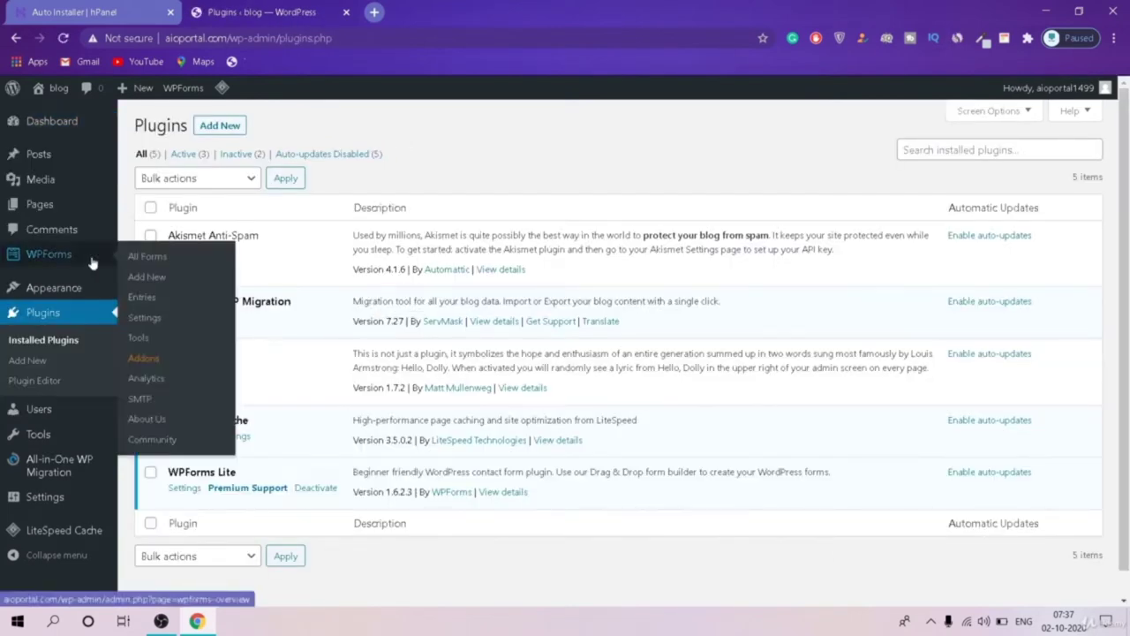
click(150, 236)
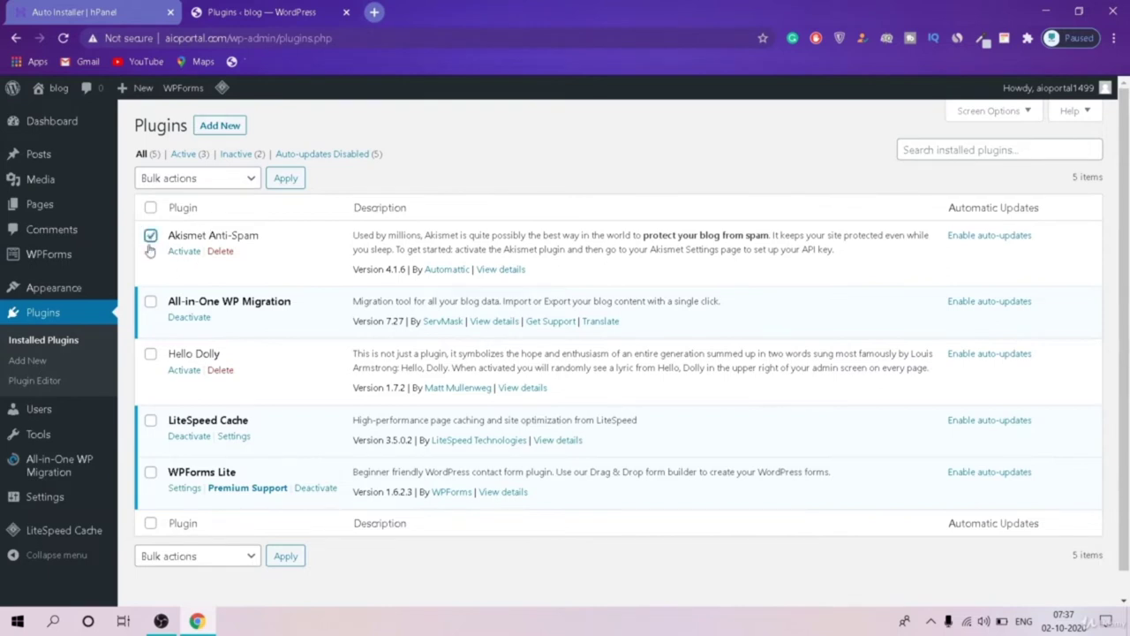
click(150, 354)
click(186, 180)
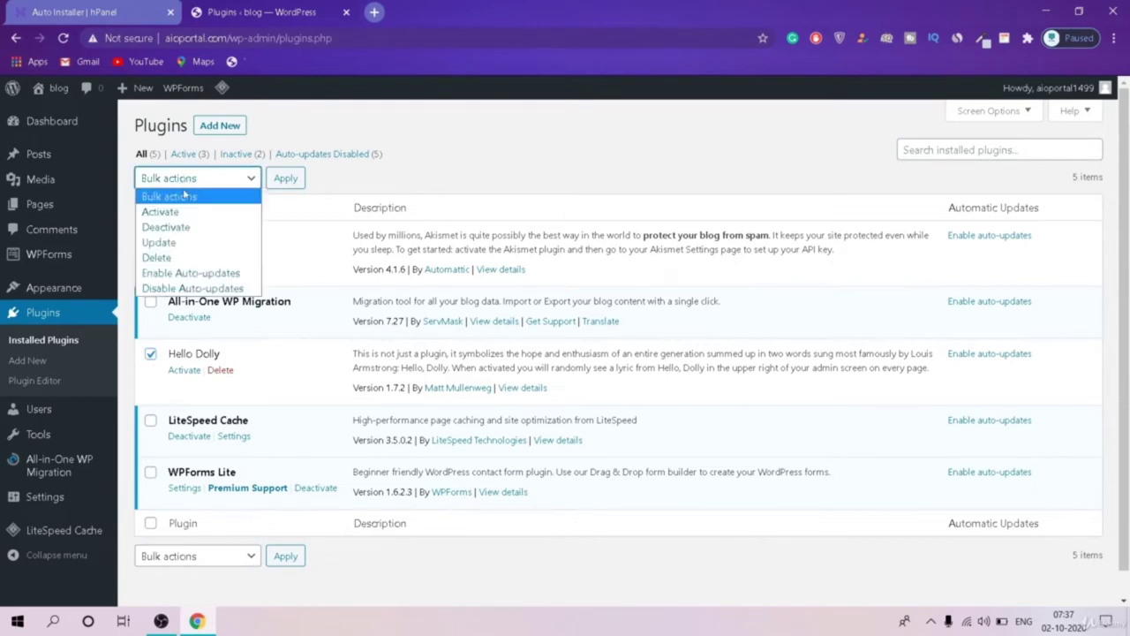
click(187, 257)
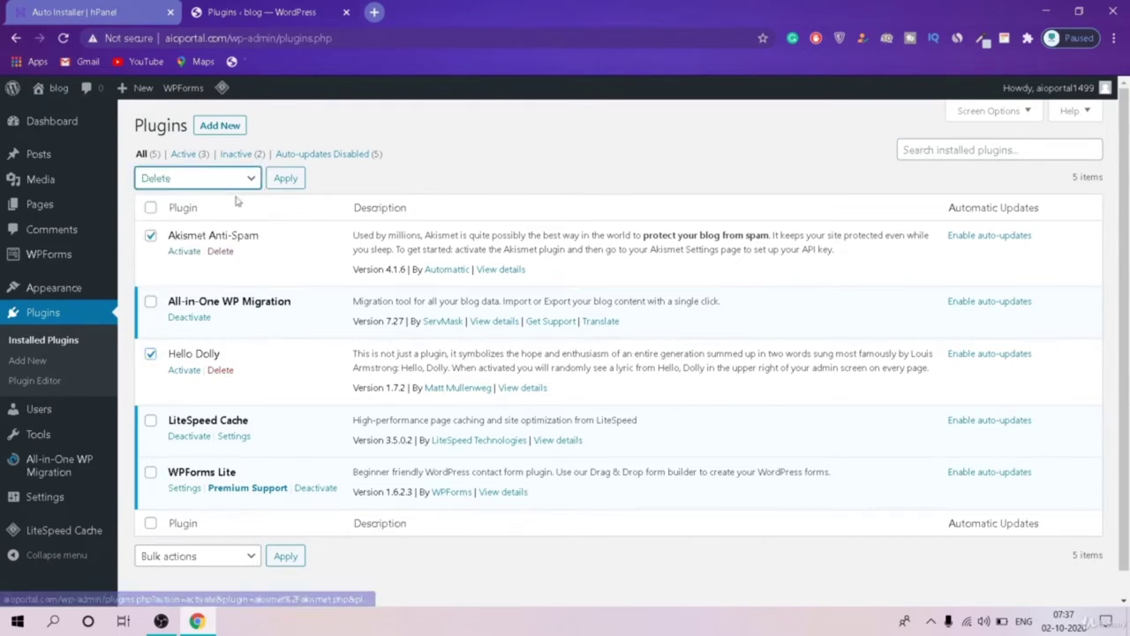
click(283, 178)
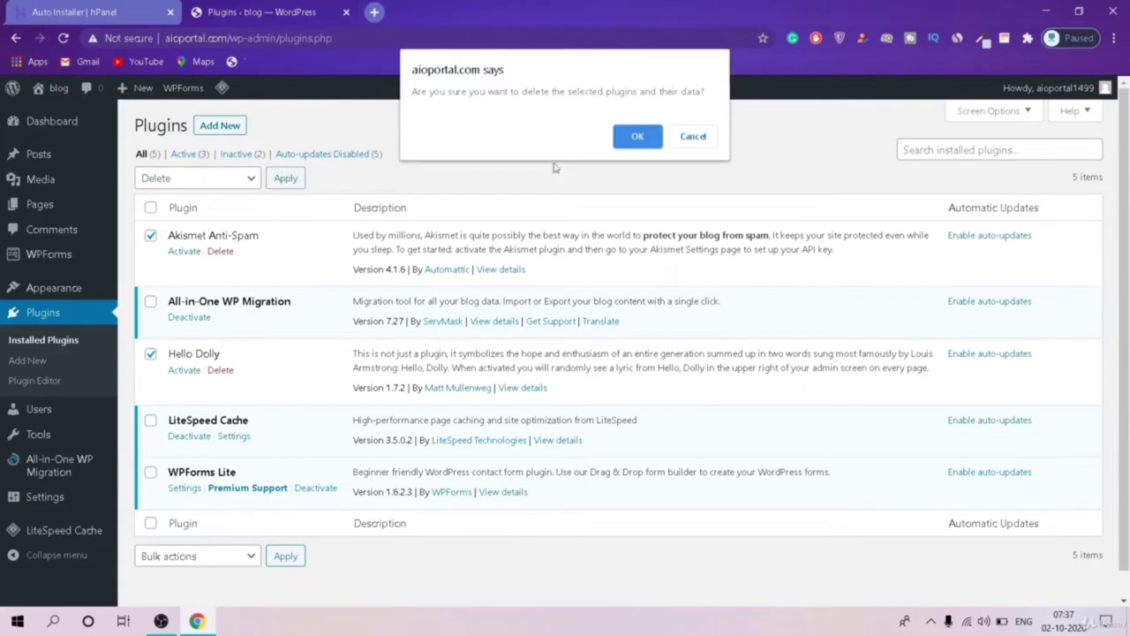
click(647, 135)
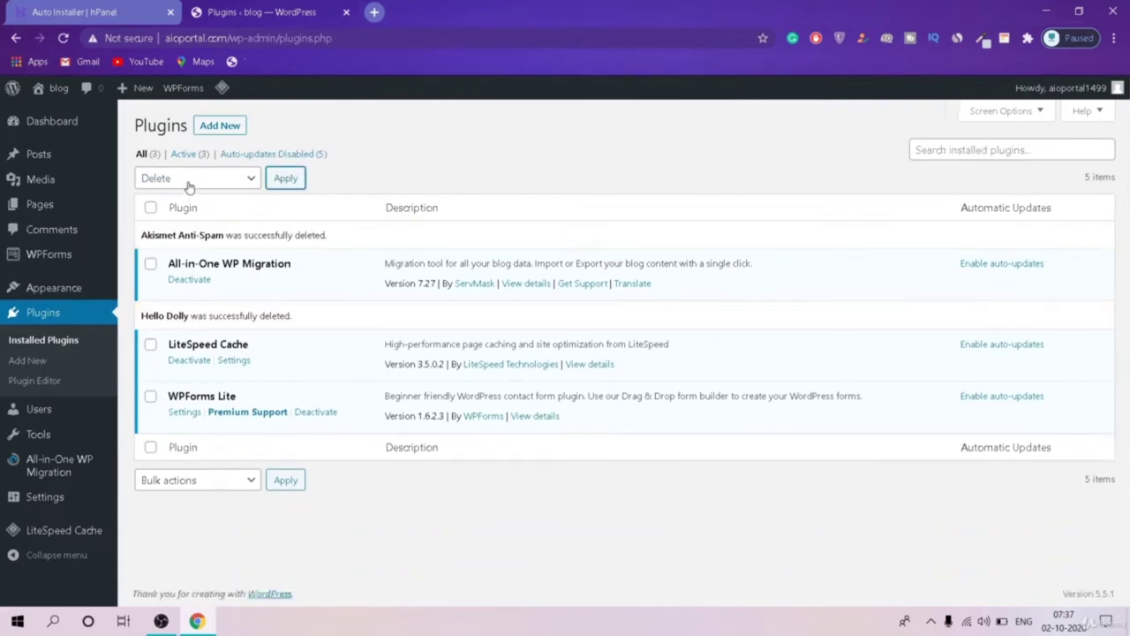
mouse_move(17, 256)
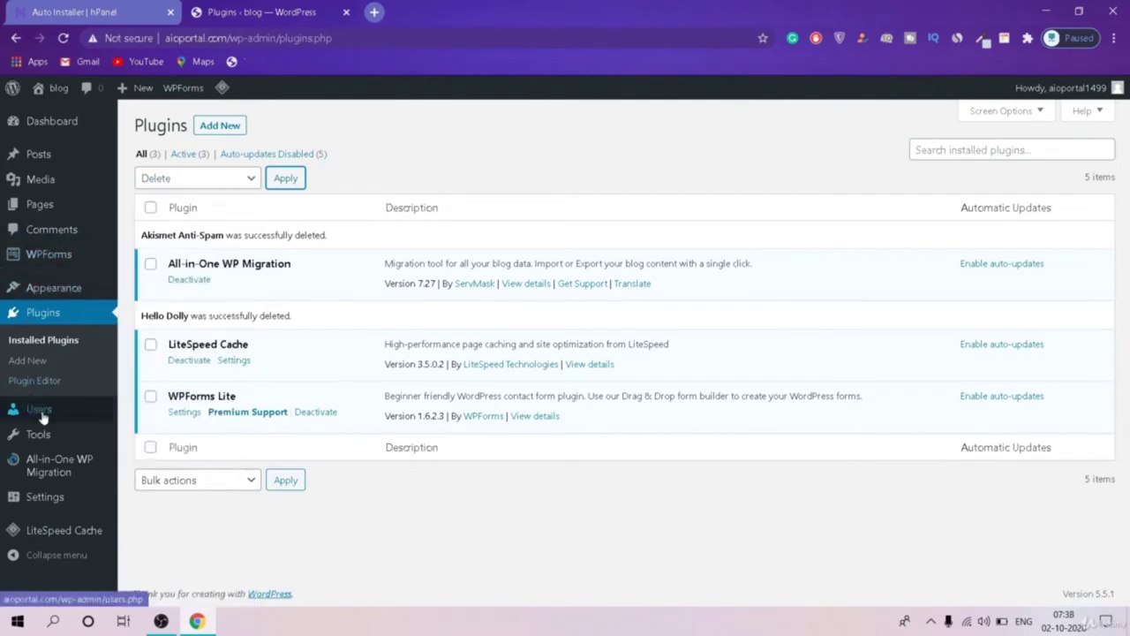
mouse_move(48, 418)
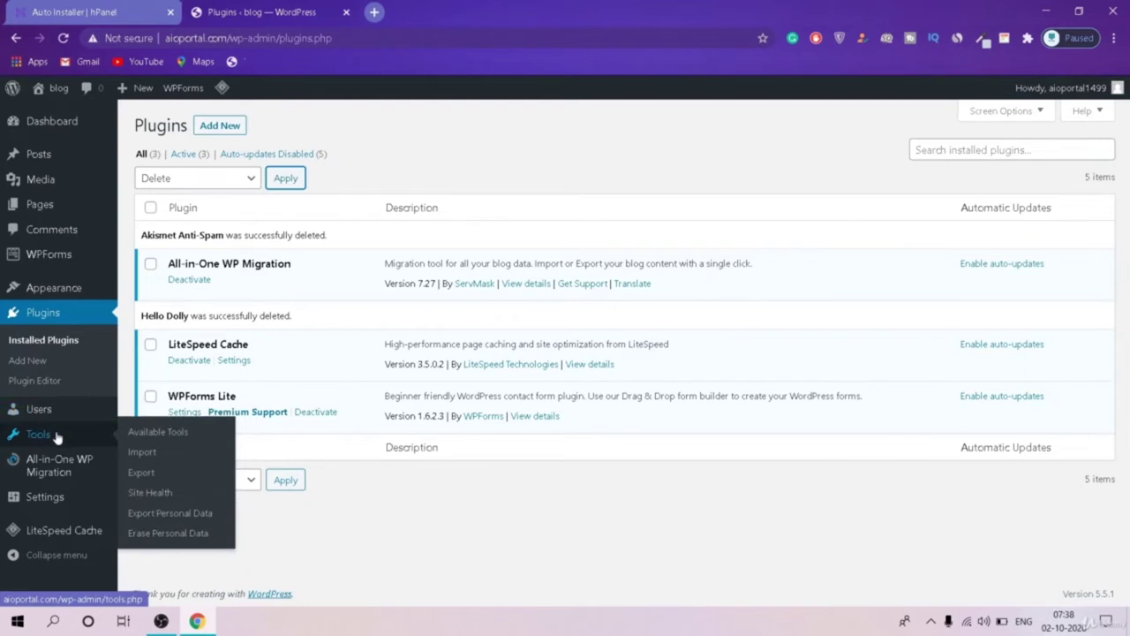
mouse_move(55, 469)
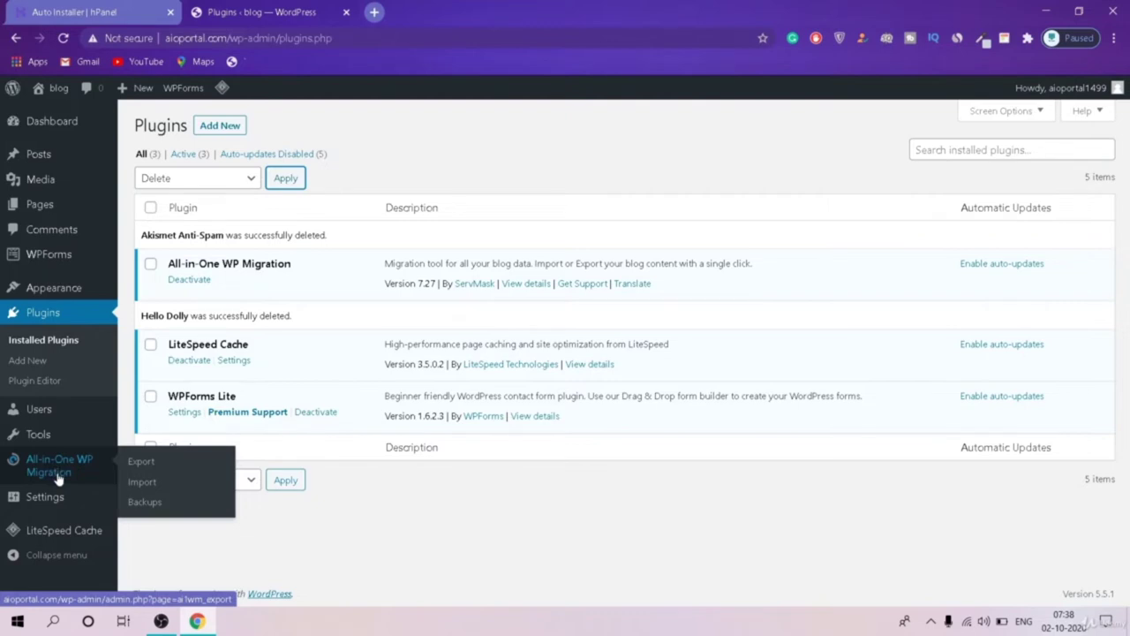
mouse_move(50, 501)
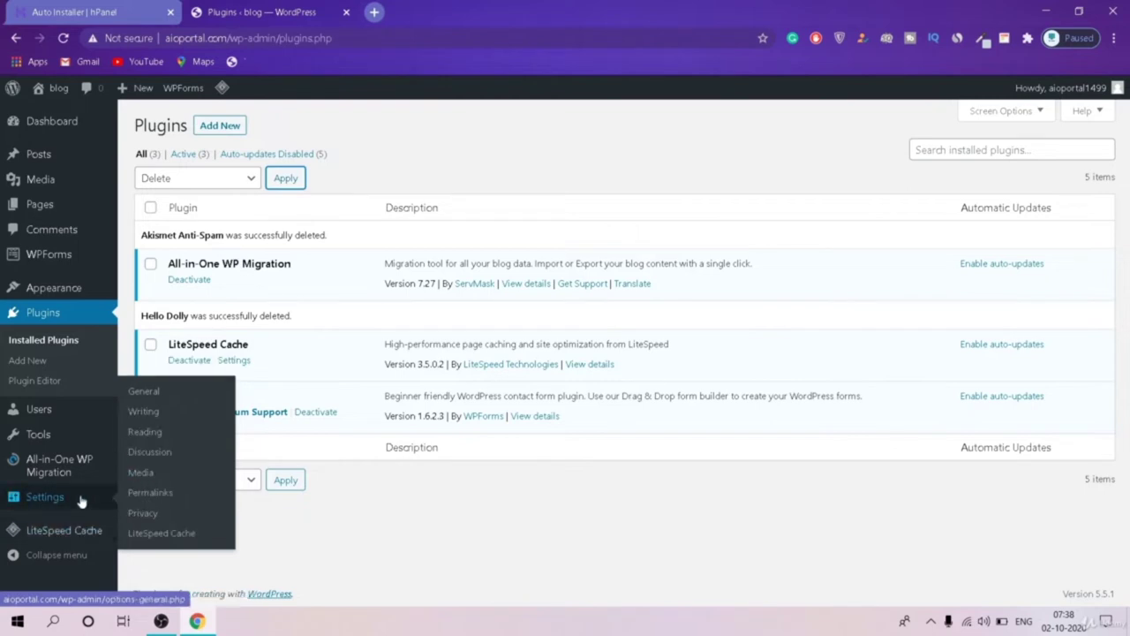
mouse_move(71, 535)
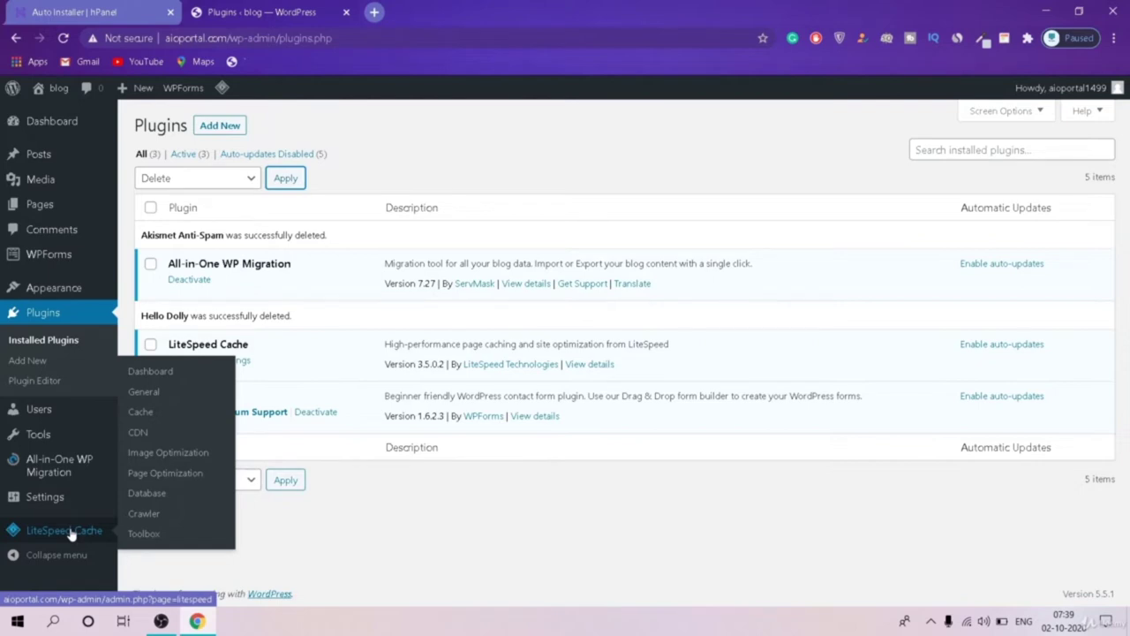
Step: Close the WordPress admin page and open the aioportal.com home page in a new tab
key(ctrl+w)
key(ctrl+t)
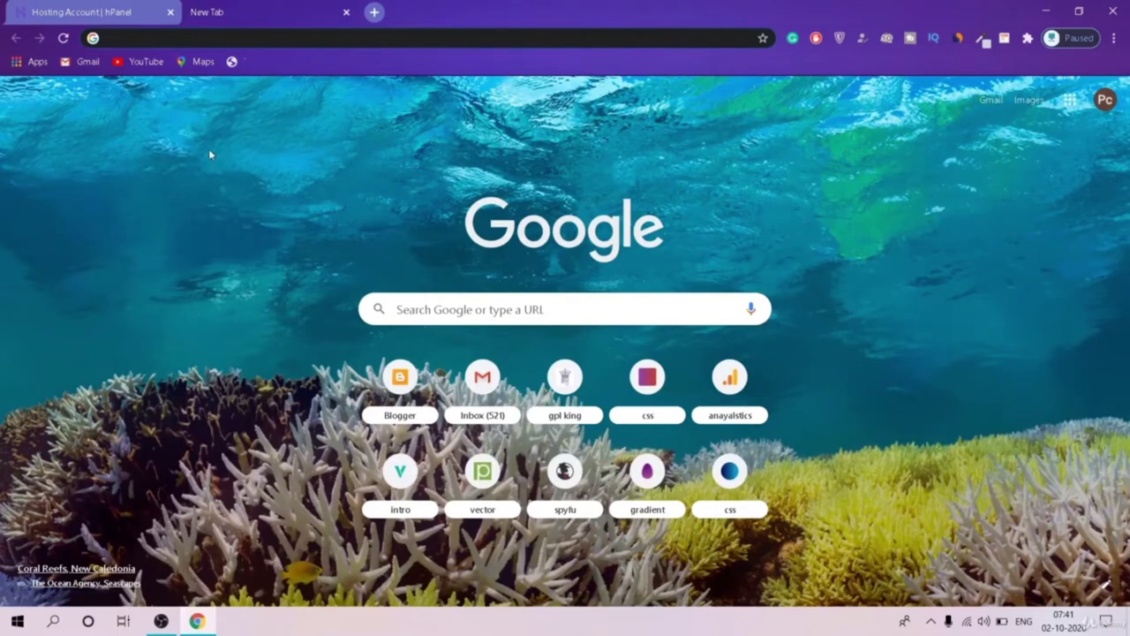
key(Down)
key(Escape)
text(aiopo)
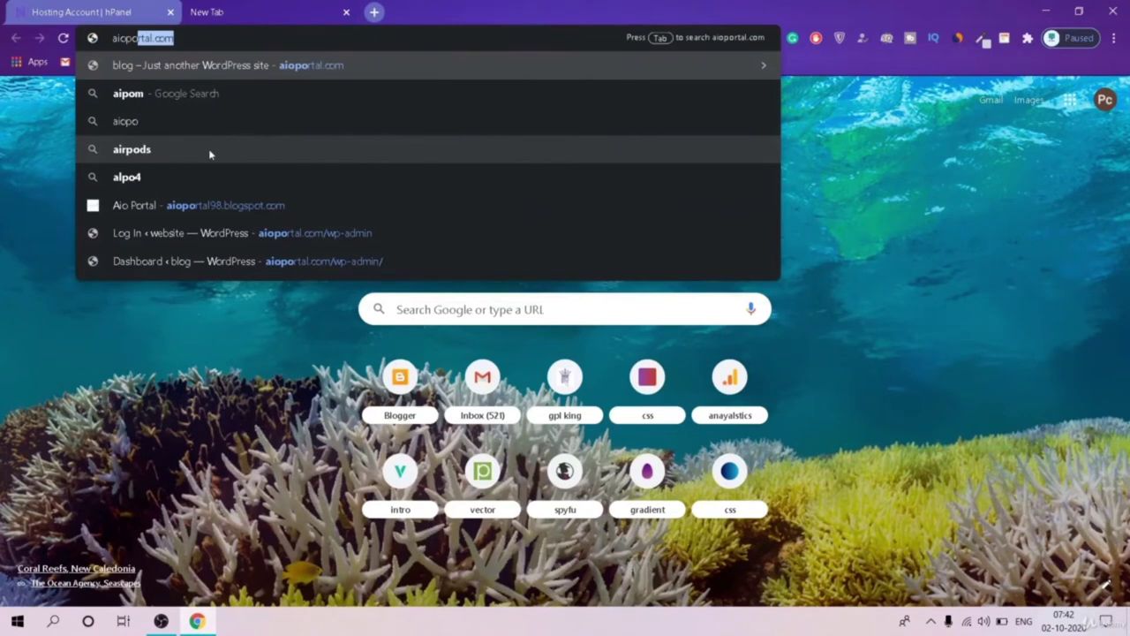
key(Return)
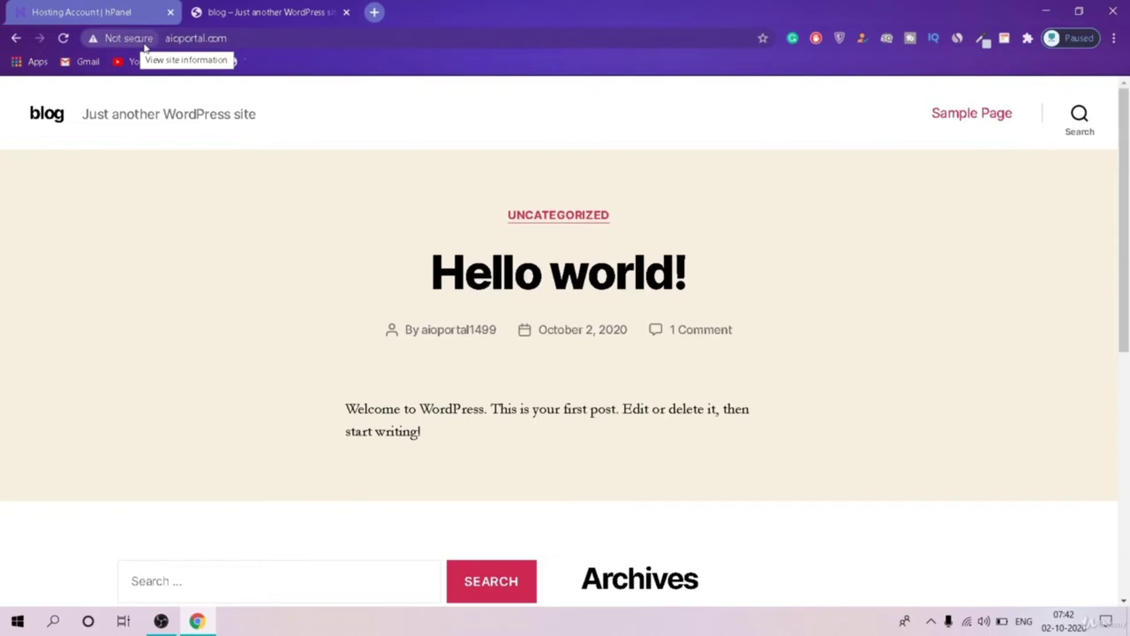
Step: Check the connection security information of aioportal.com and inspect its web address
click(133, 38)
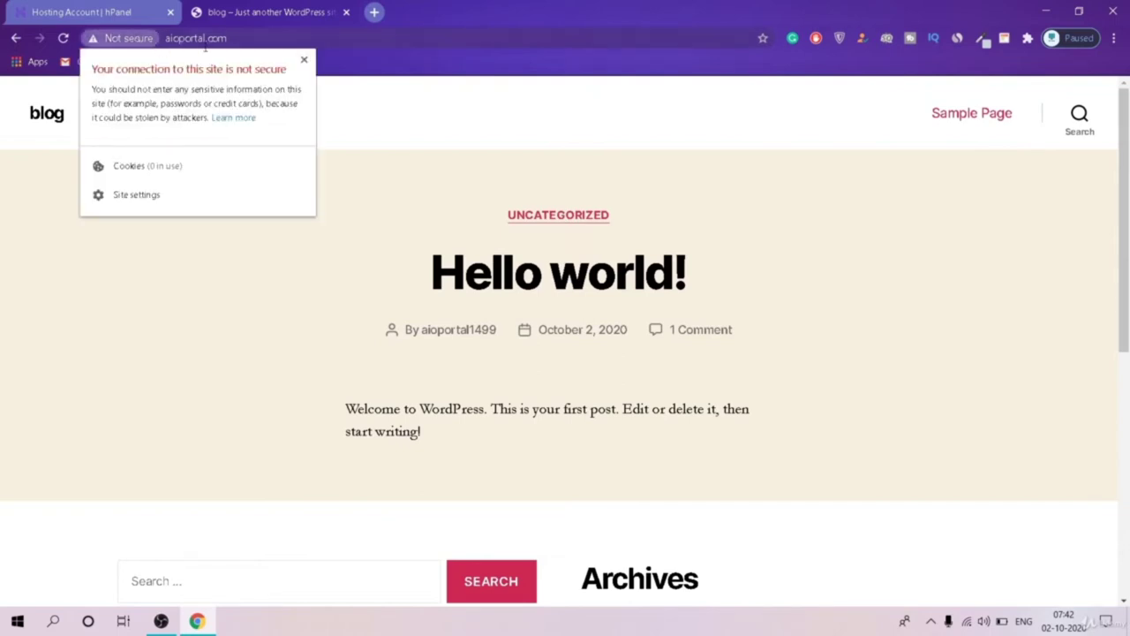
click(195, 38)
double_click(218, 38)
key(ctrl+a)
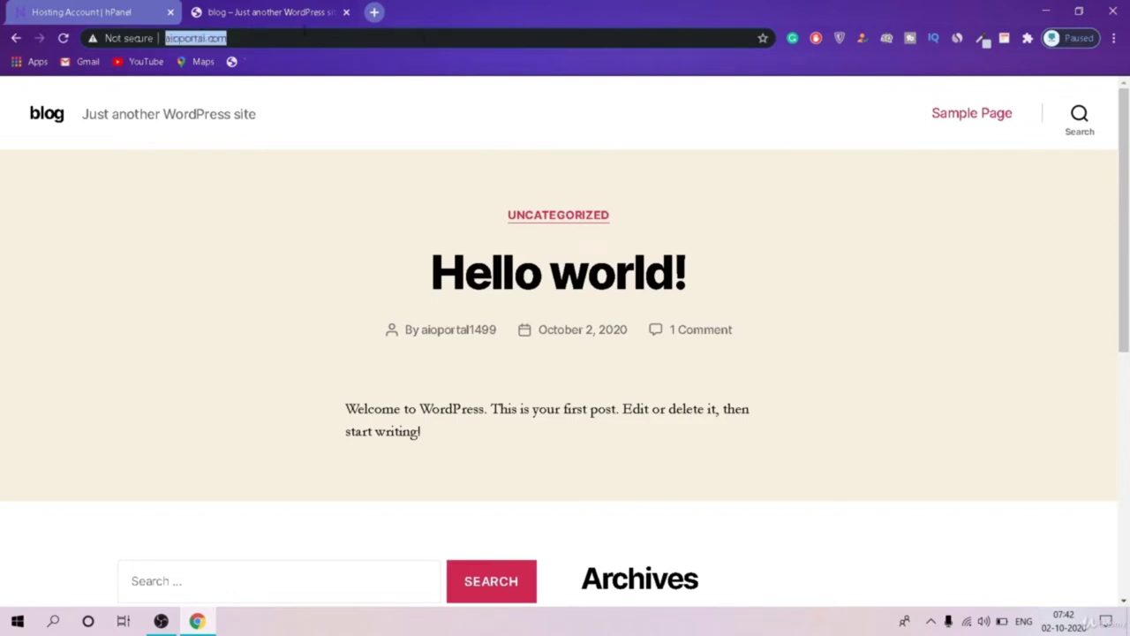
click(38, 40)
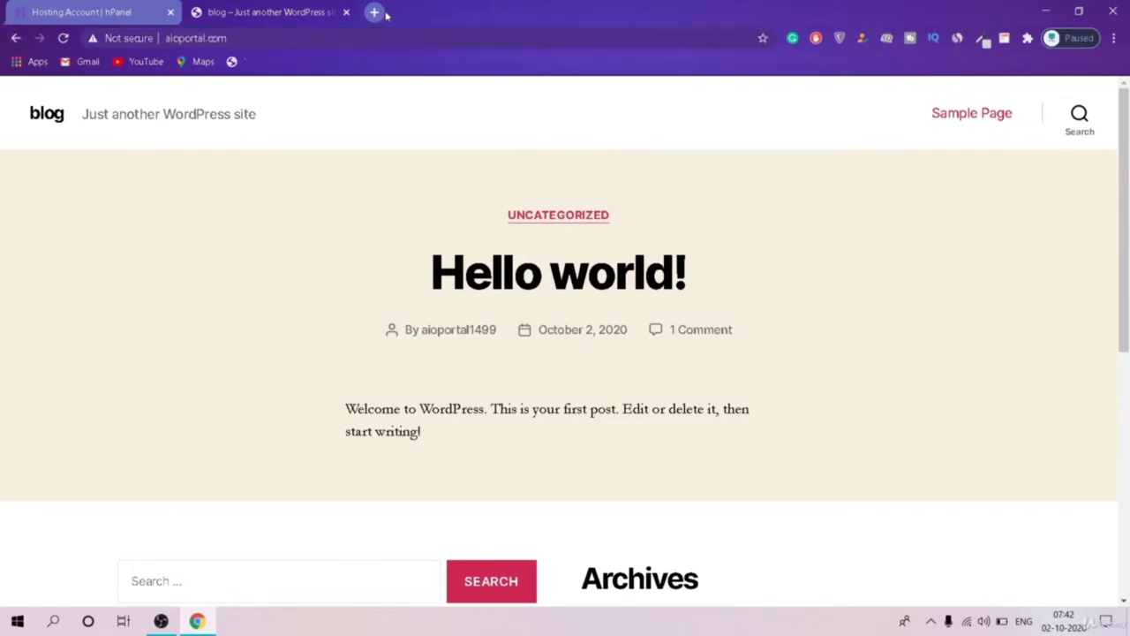
Step: Find the Cloudflare website with a Google search for cloudflare in a new tab and log in to the account
click(374, 12)
text(go)
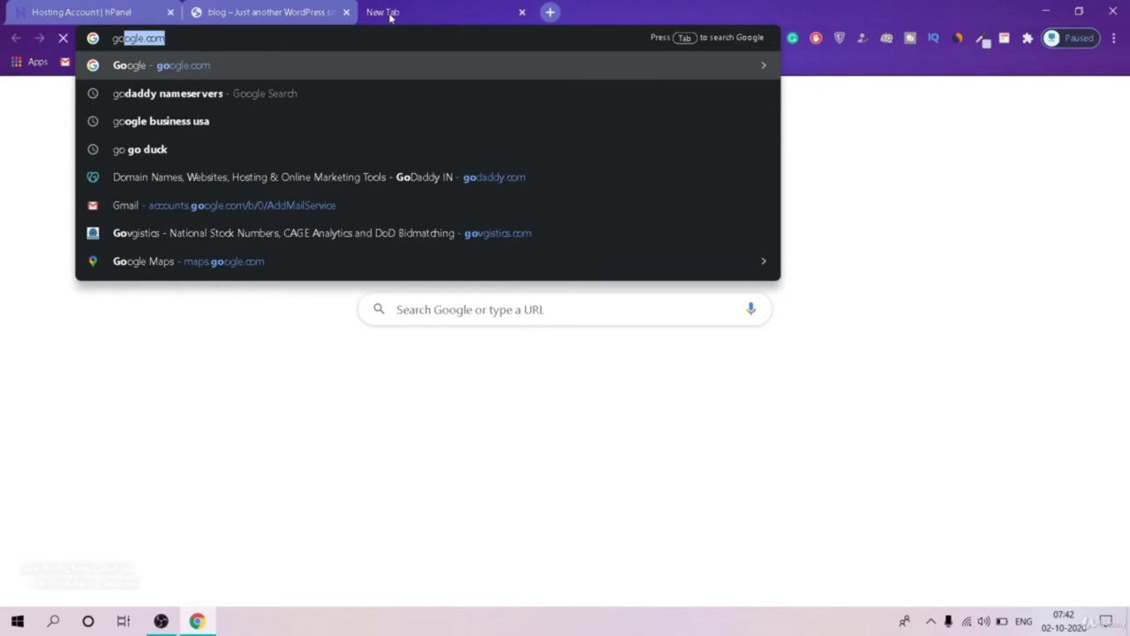
key(Return)
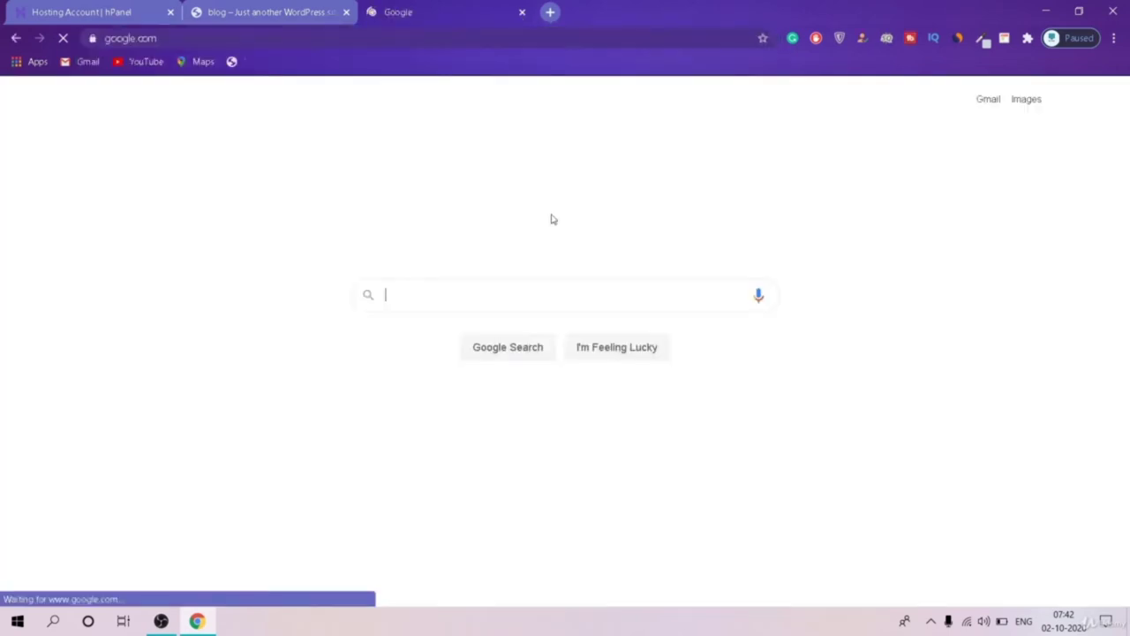
text(clou)
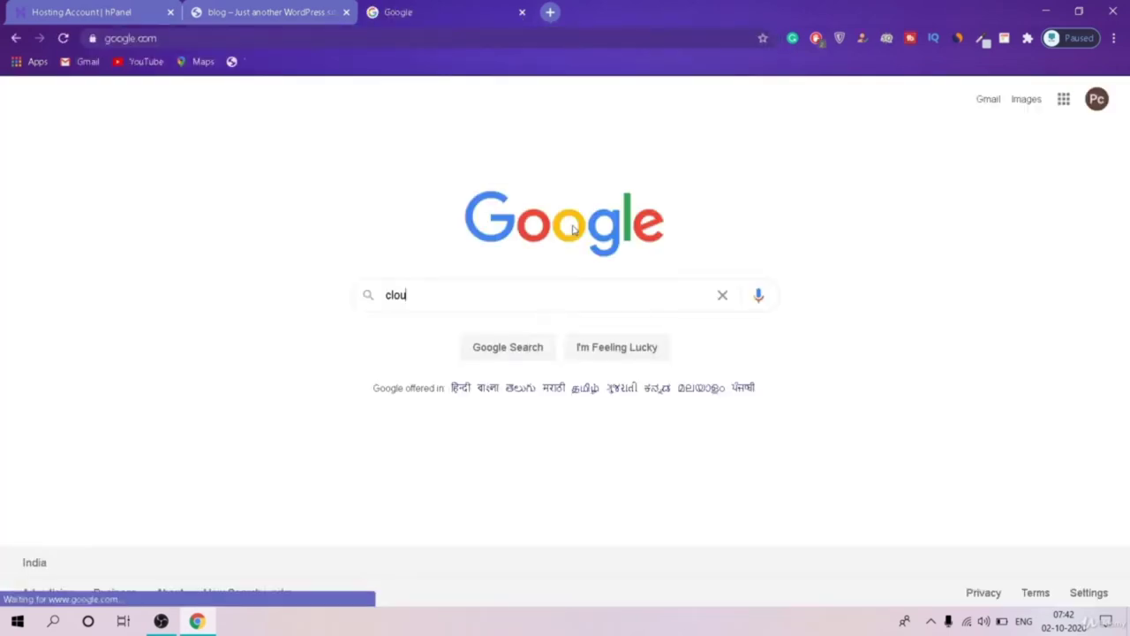
text(d)
key(Down)
key(Return)
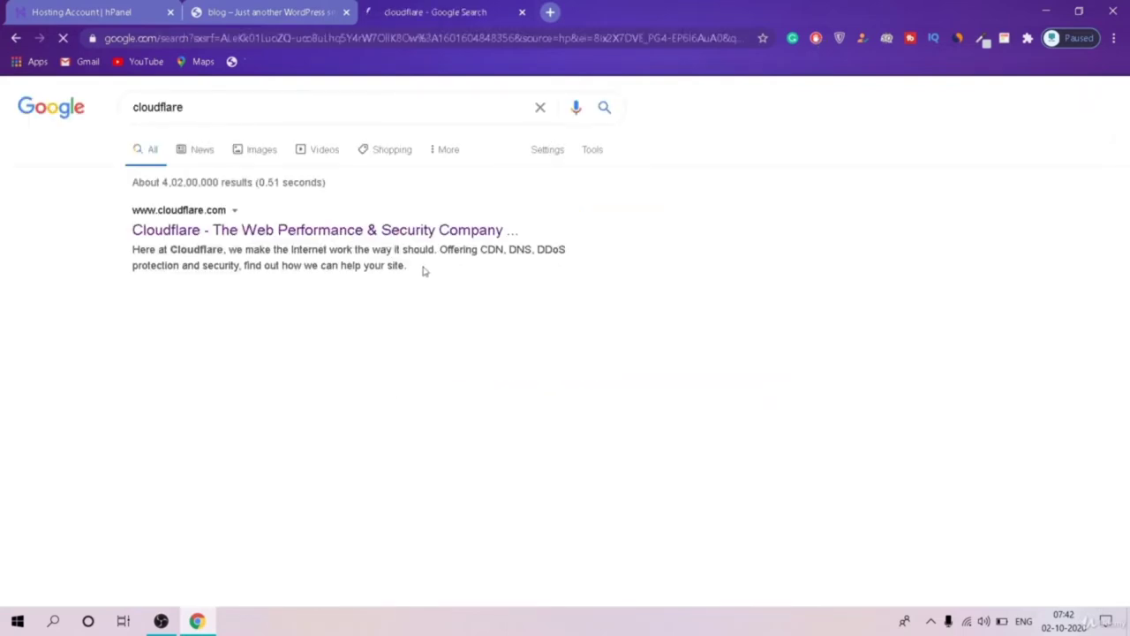
click(412, 231)
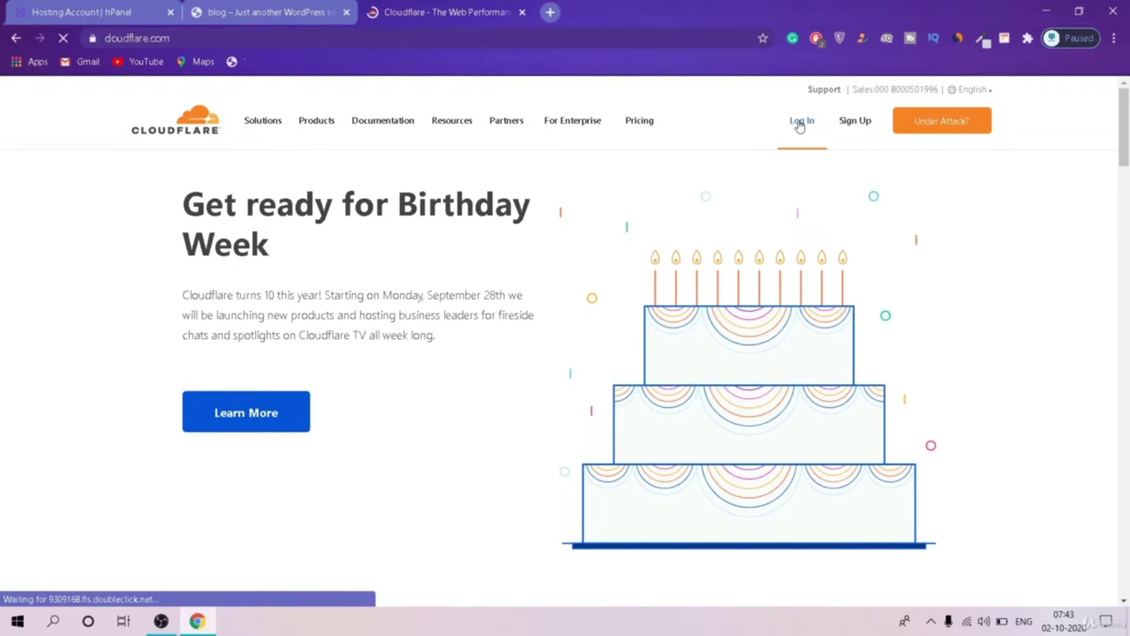
click(800, 122)
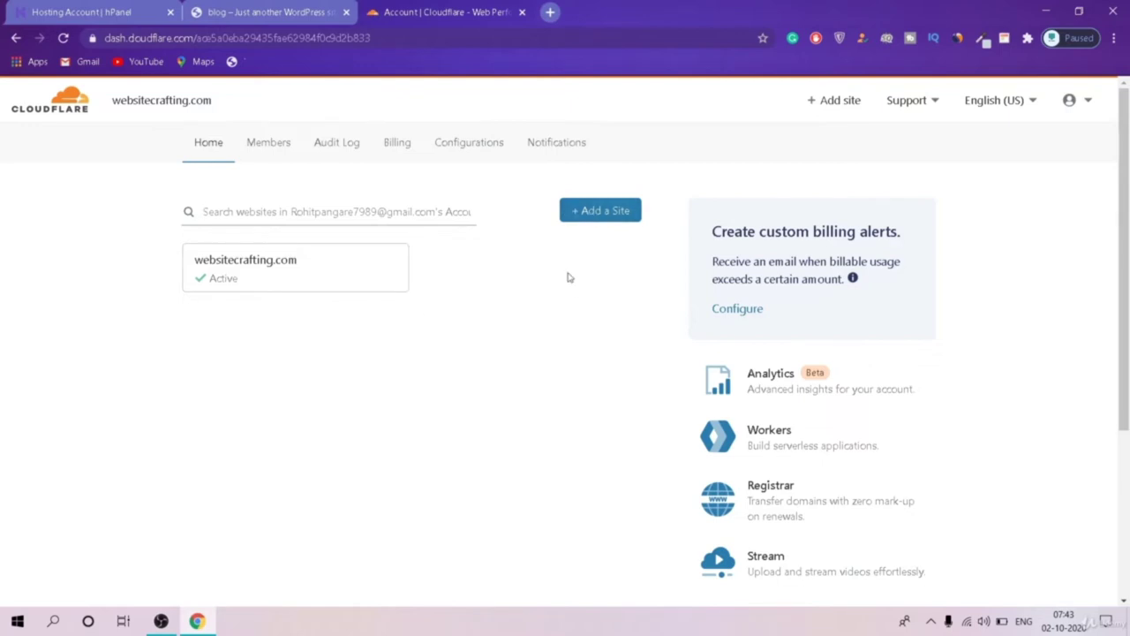
Step: Add aioportal.com as a new site in the Cloudflare account
click(599, 217)
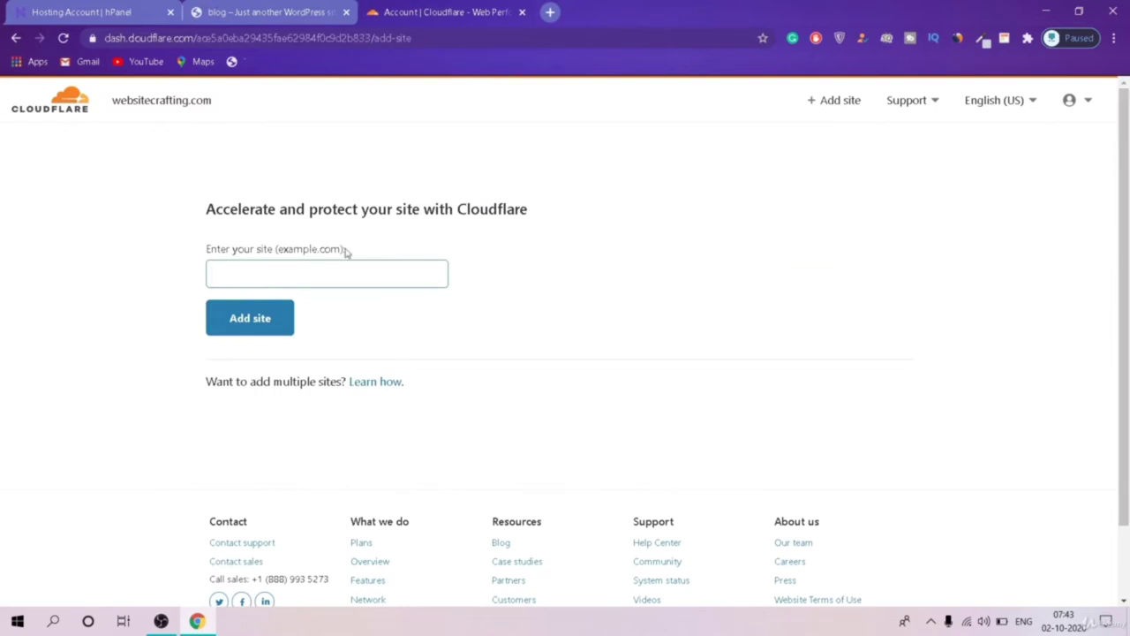
text(aioportal)
key(BackSpace)
text(l.com)
key(Return)
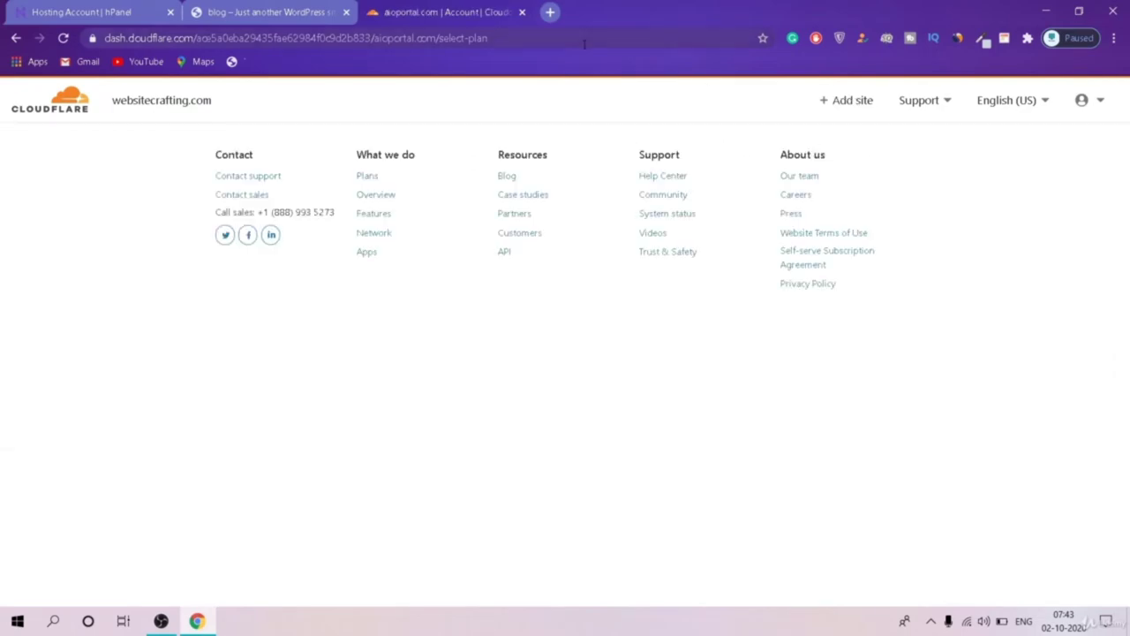
Step: Select and confirm the $0 / month plan for aioportal.com and continue through the DNS record scan
scroll(1083, 265, down, 4)
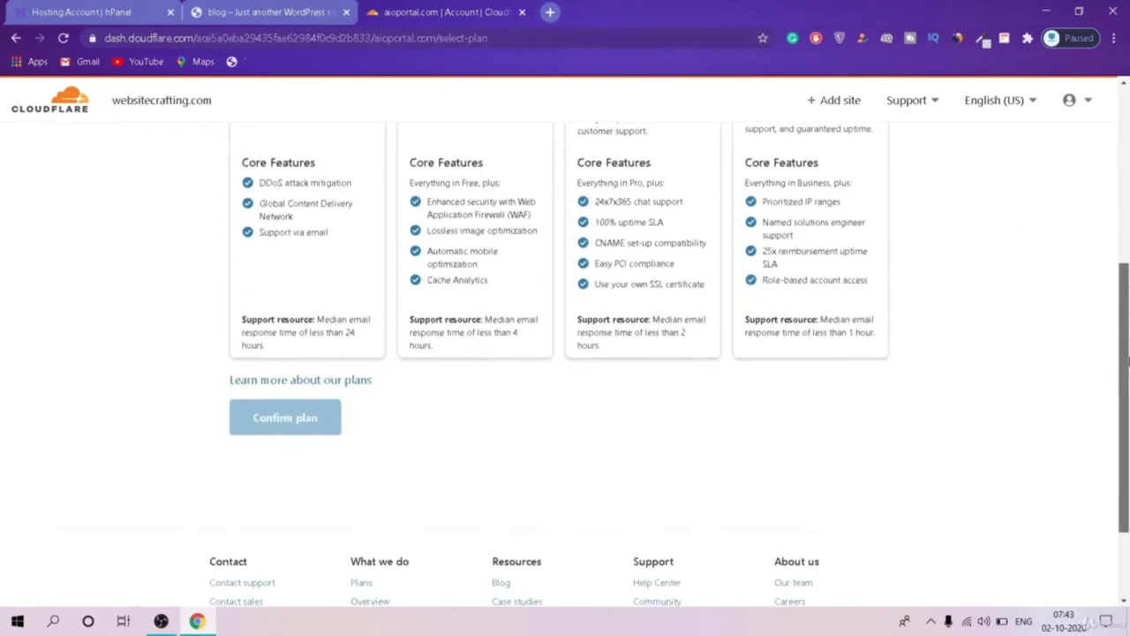
scroll(391, 159, up, 2)
click(281, 143)
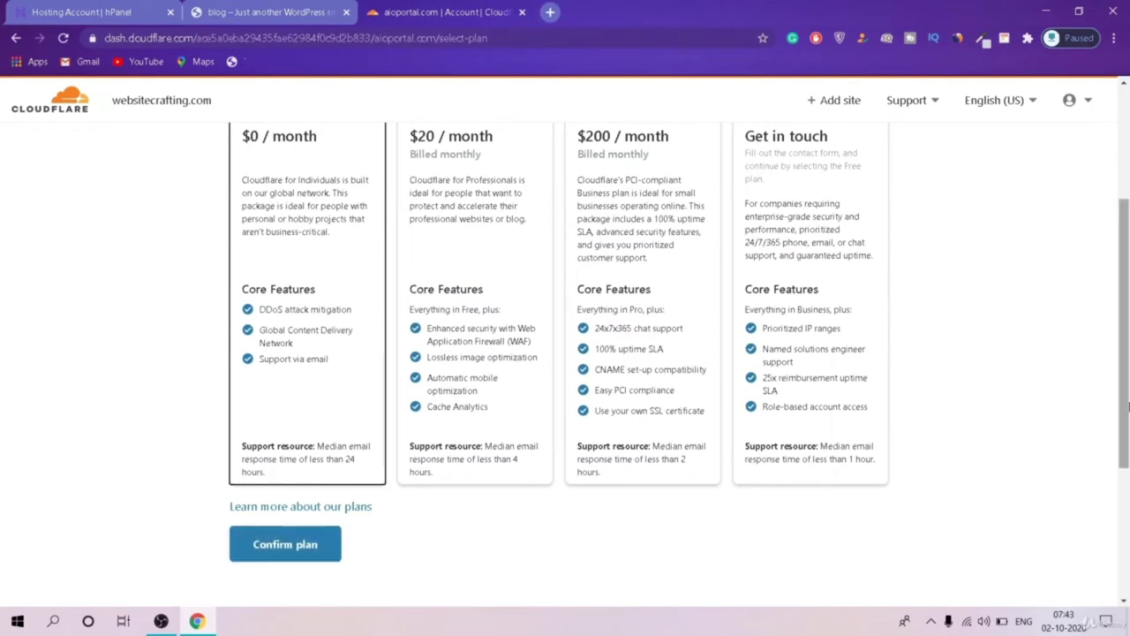
scroll(1126, 319, up, 2)
drag(1126, 319, 1127, 429)
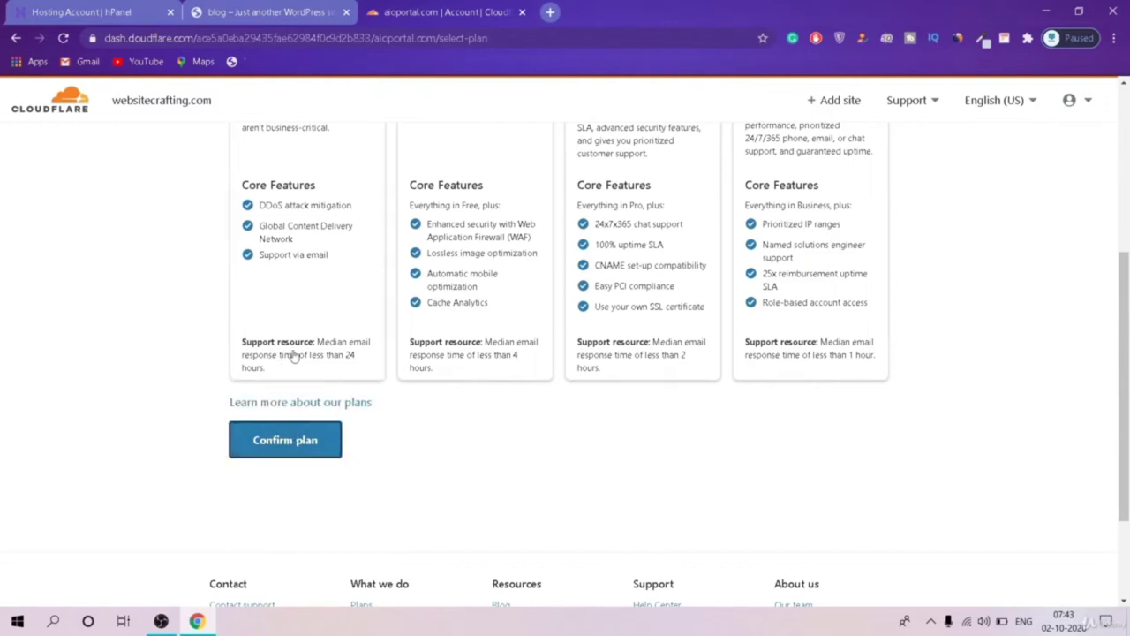
scroll(619, 357, up, 4)
drag(1124, 140, 1124, 221)
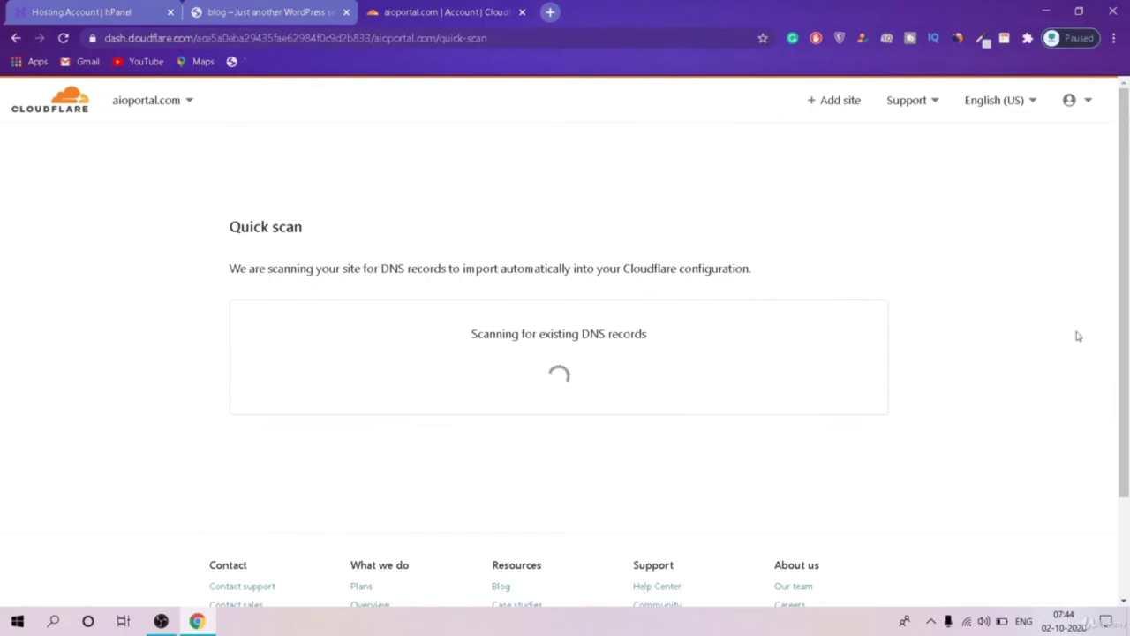
drag(1126, 293, 1127, 306)
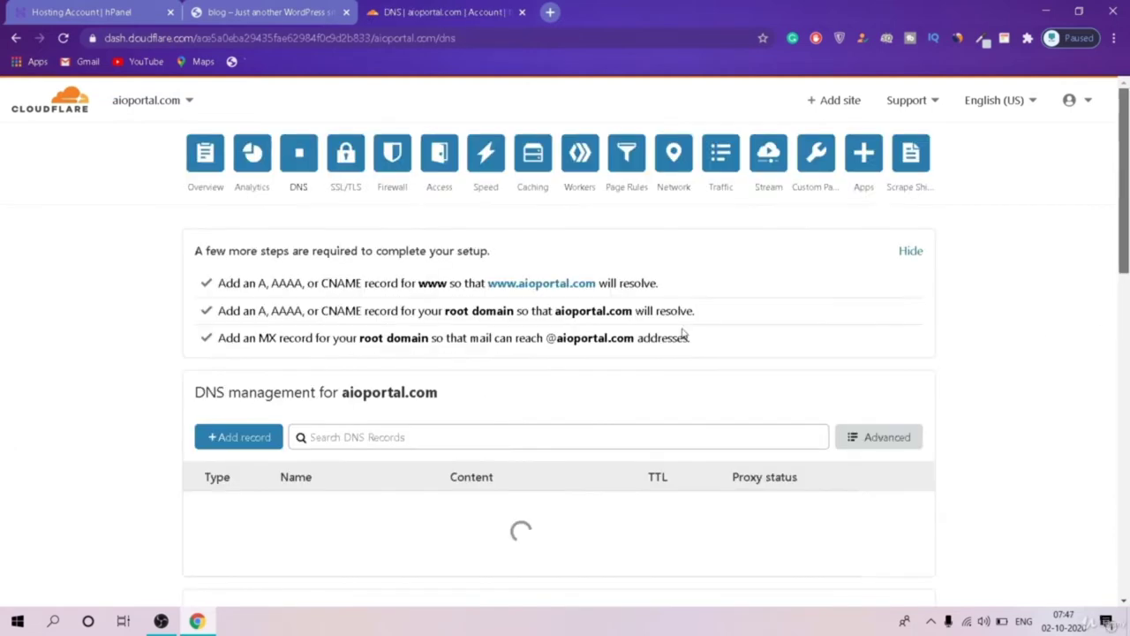
Step: Review the nameserver setup in the aioportal.com overview and copy Cloudflare's Nameserver 2, dom.ns.cloudflare.com
click(205, 158)
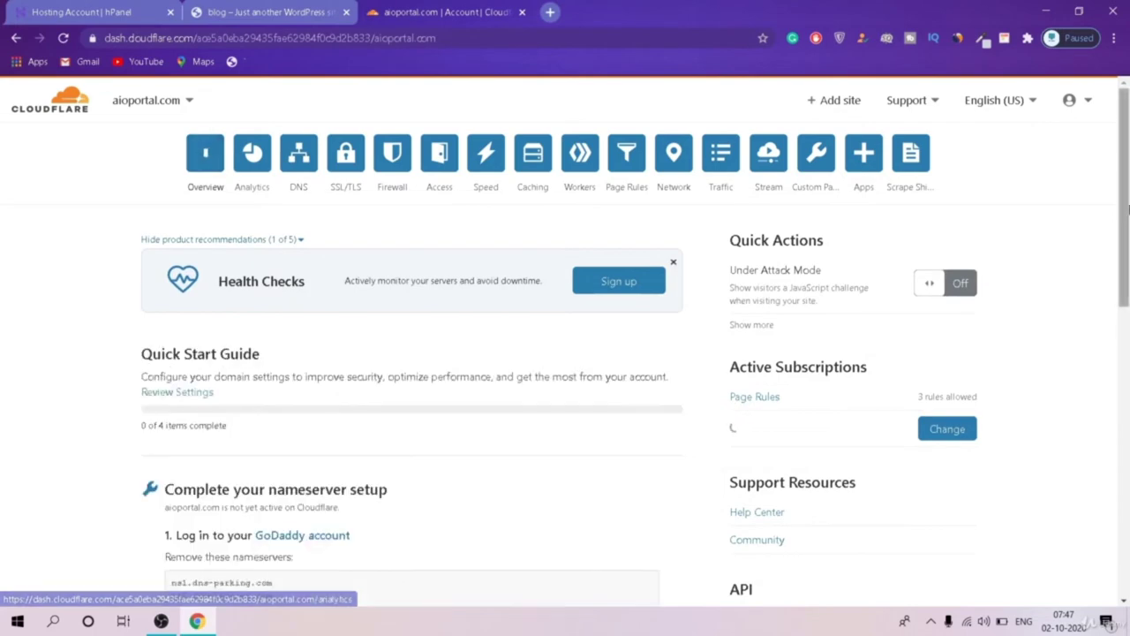
scroll(163, 202, down, 4)
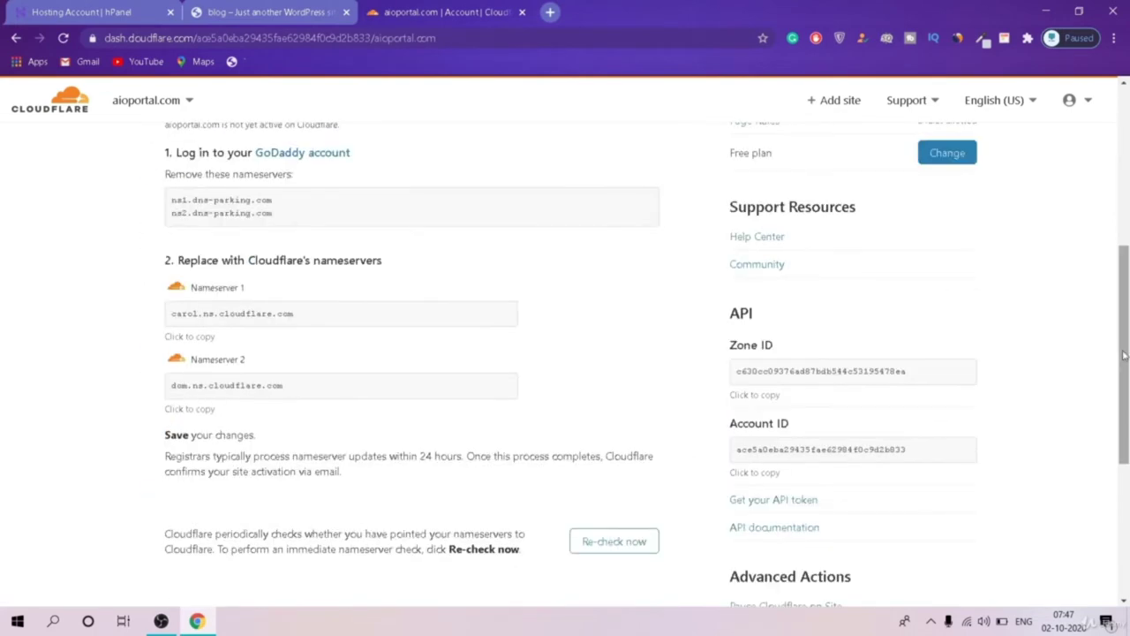
drag(170, 174, 268, 213)
click(313, 196)
drag(310, 323, 201, 316)
drag(298, 416, 232, 395)
click(231, 393)
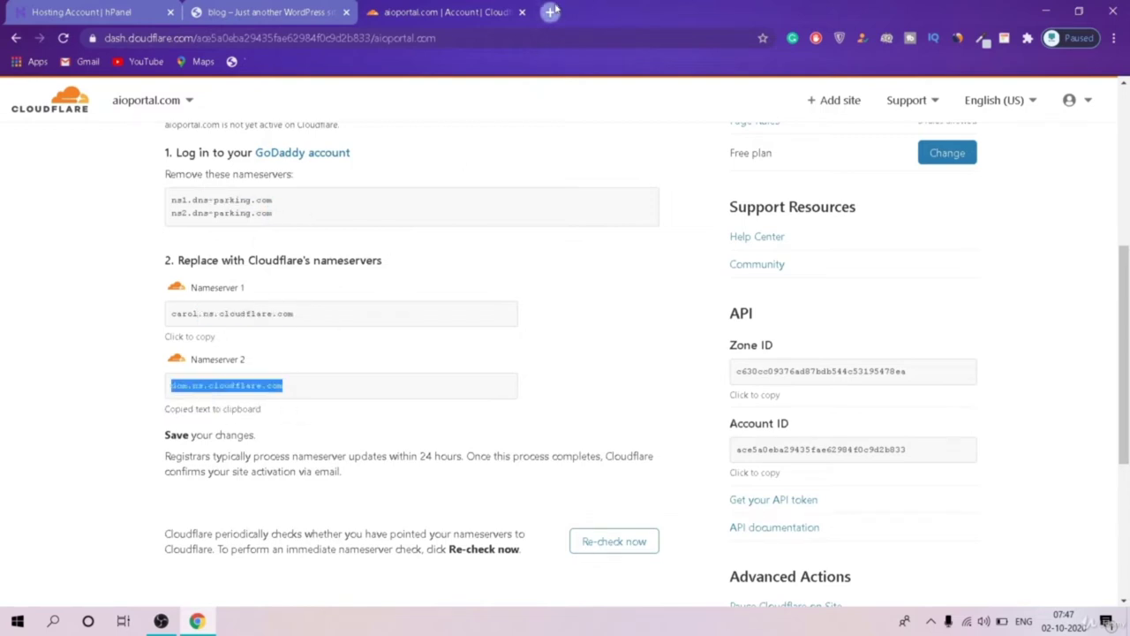
Step: Open the GoDaddy website in a new tab and go to the signed-in account's My Products page
click(549, 12)
text(god)
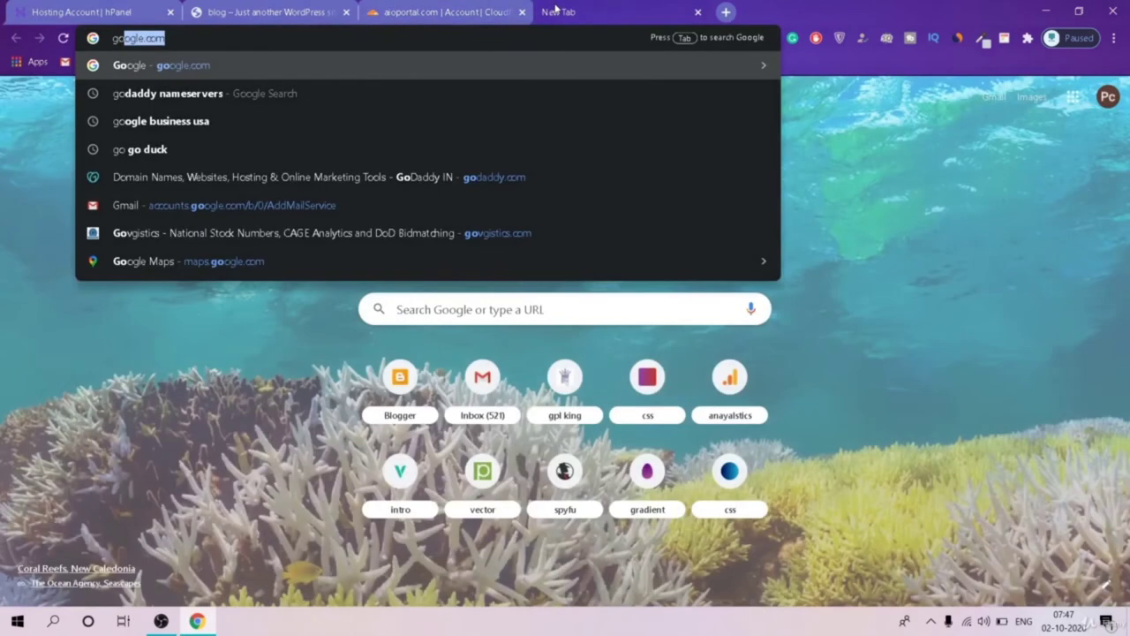
key(Return)
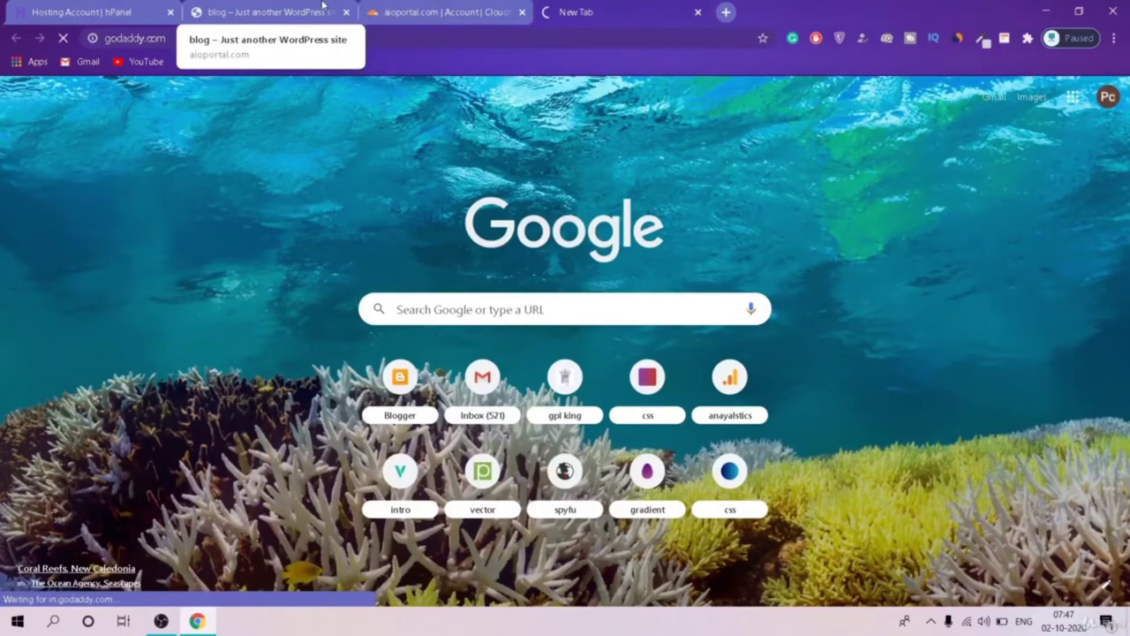
click(294, 7)
click(372, 7)
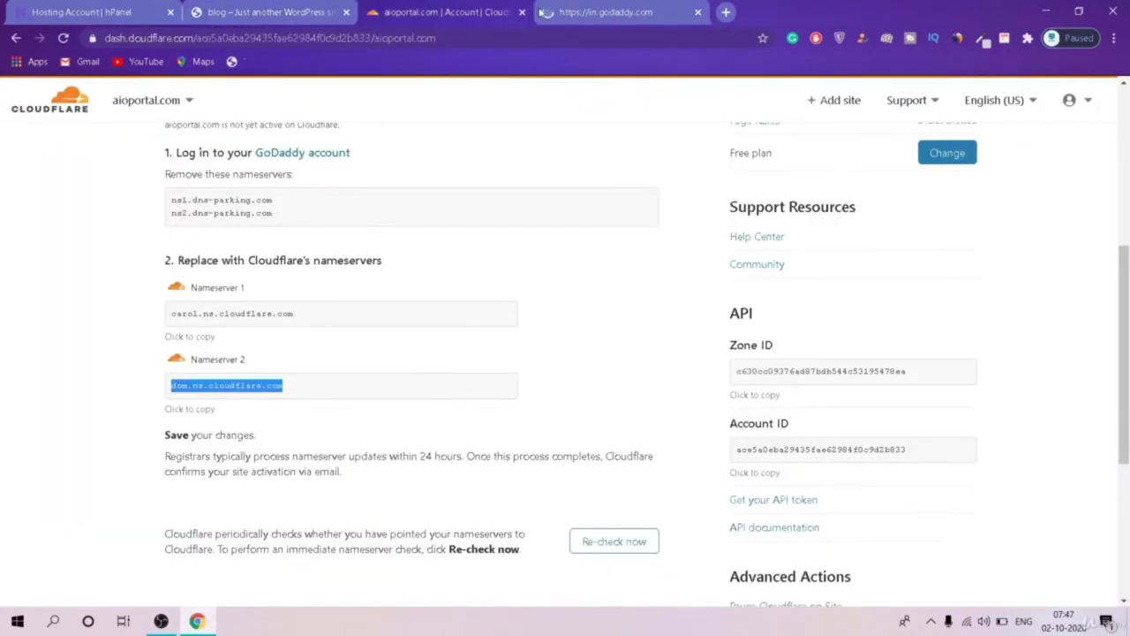
key(ctrl+Tab)
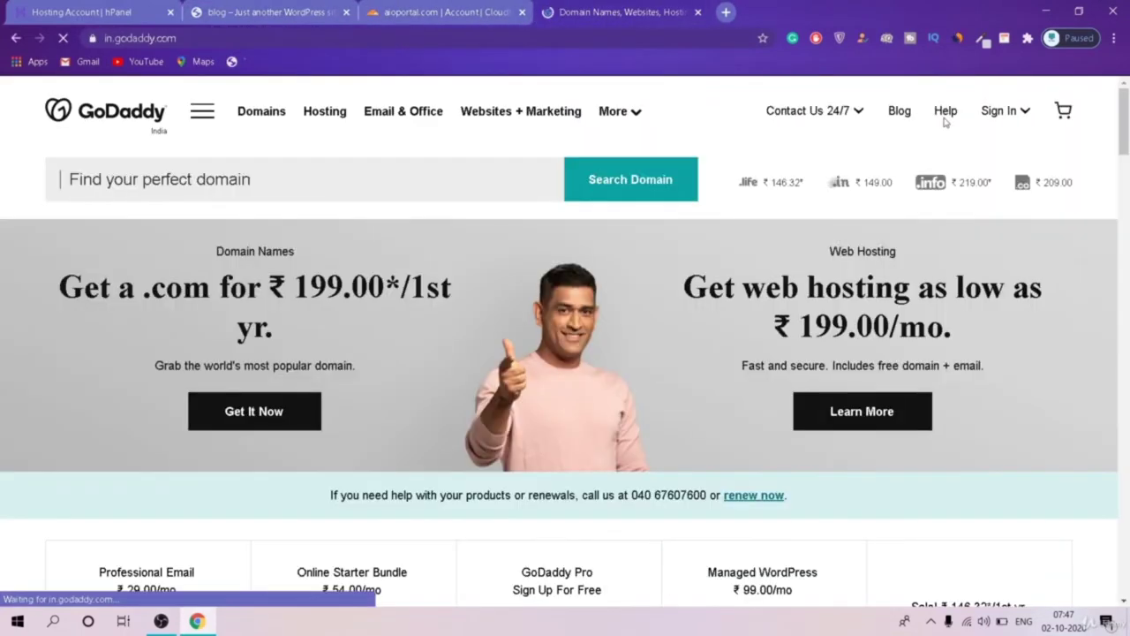
click(996, 113)
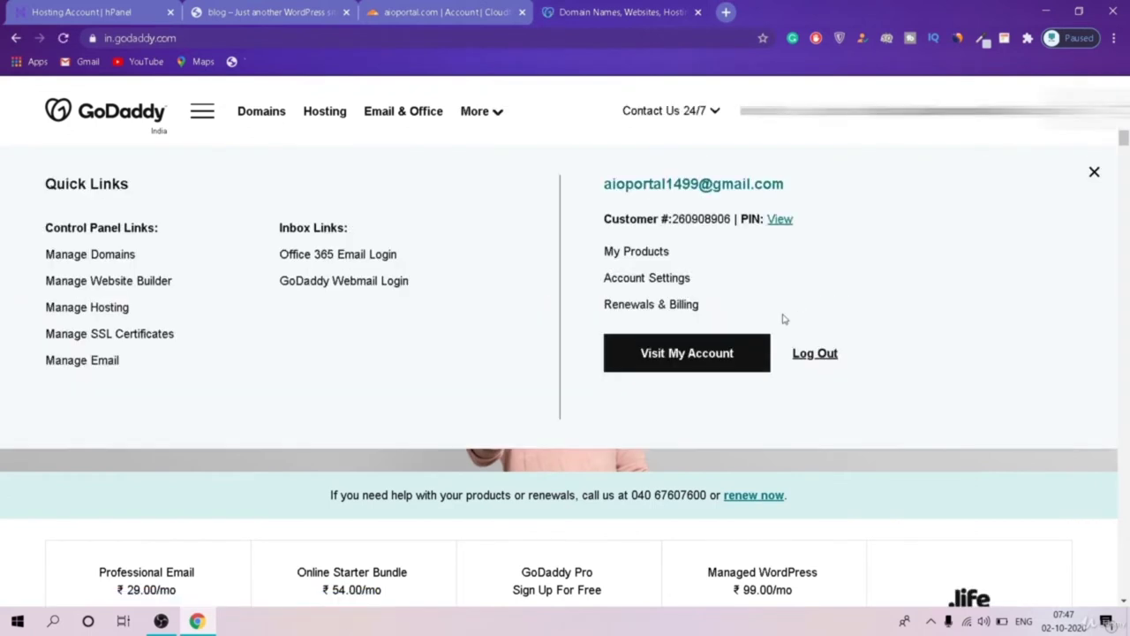
click(635, 250)
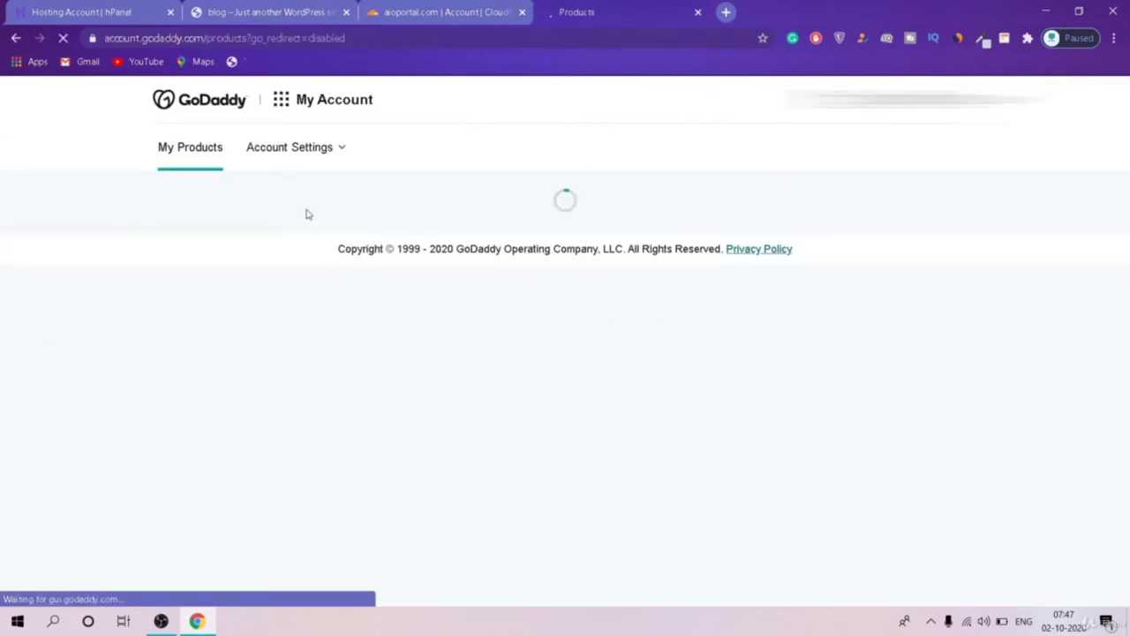
Step: Open DNS management for aioportal.com from the product list and start changing its nameservers
scroll(307, 214, down, 5)
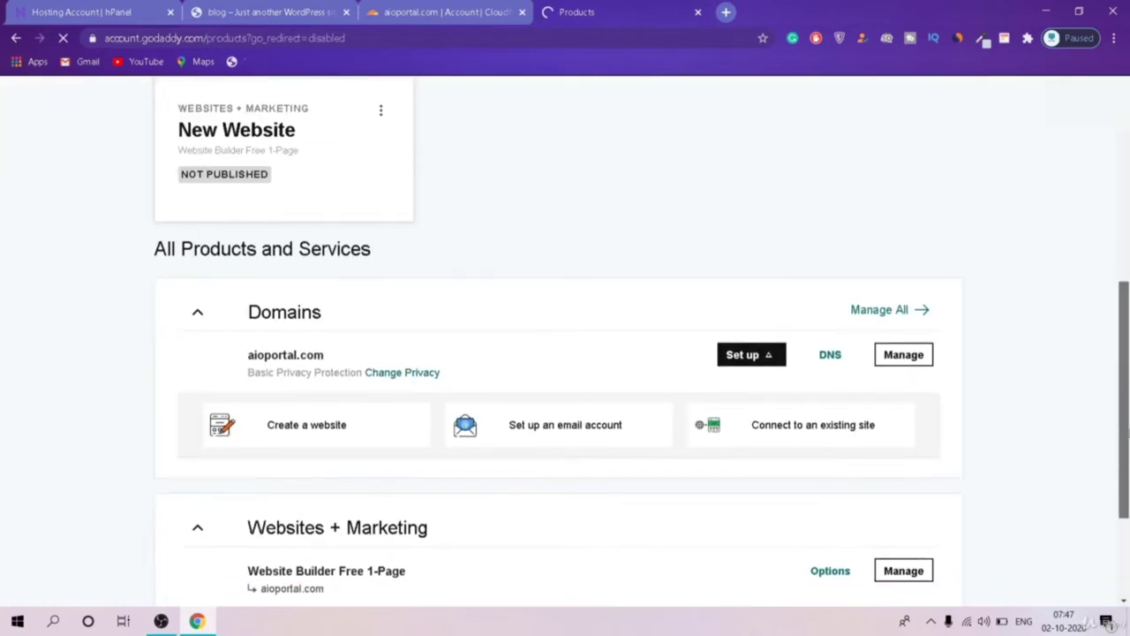
click(829, 355)
scroll(1126, 303, down, 3)
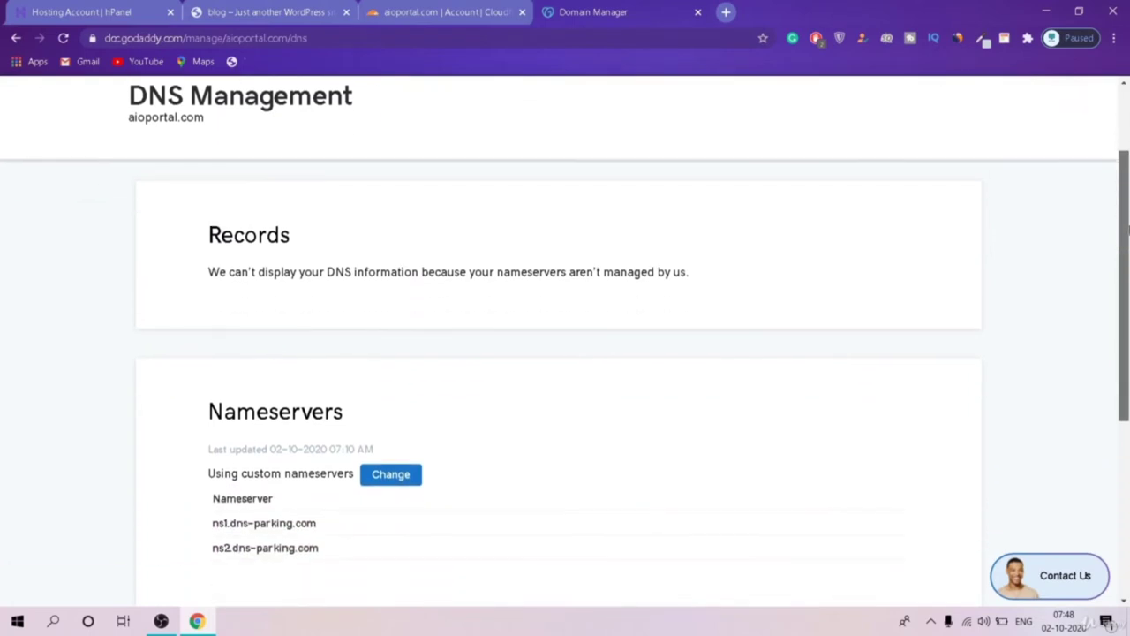
click(397, 328)
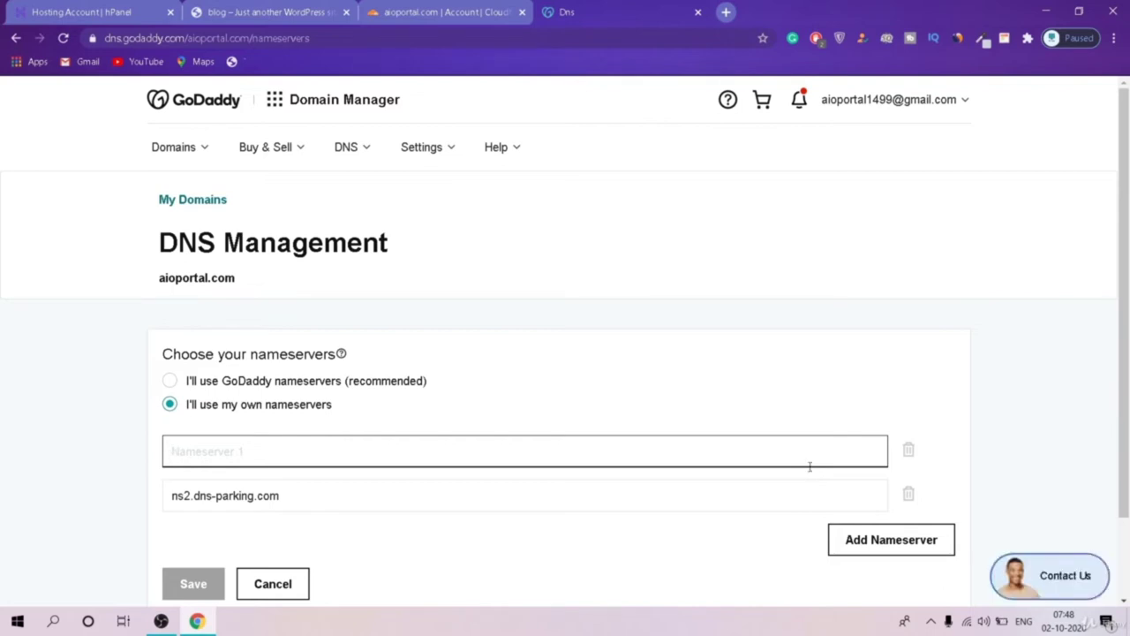
Step: Copy Cloudflare's Nameserver 1 and enter carol.ns.cloudflare.com as the first custom nameserver in GoDaddy
click(463, 9)
double_click(276, 323)
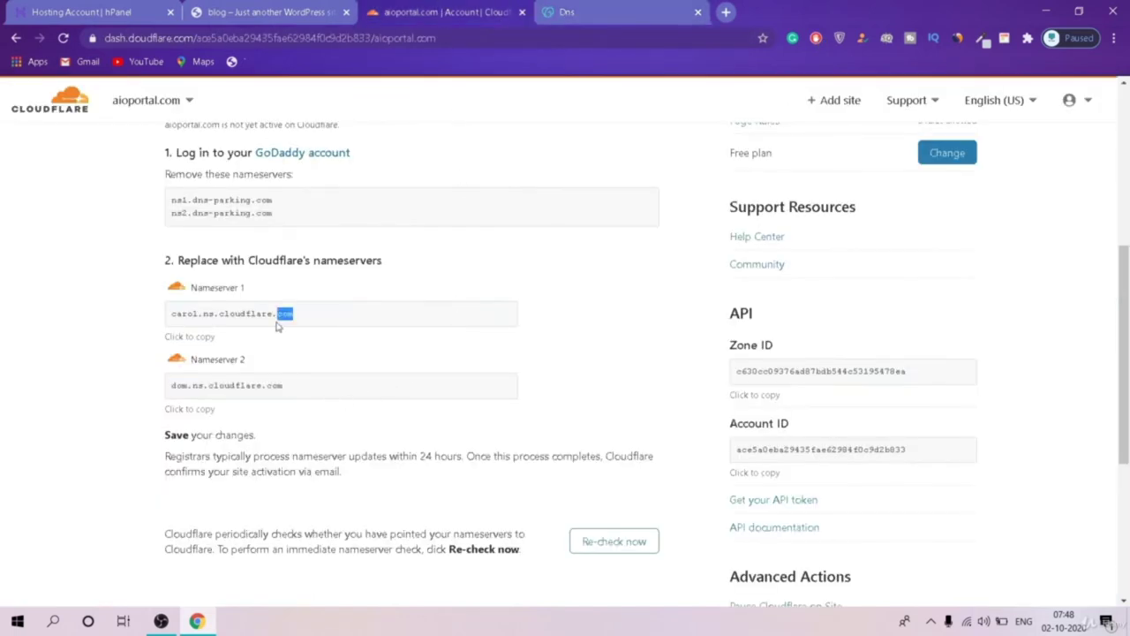
triple_click(277, 323)
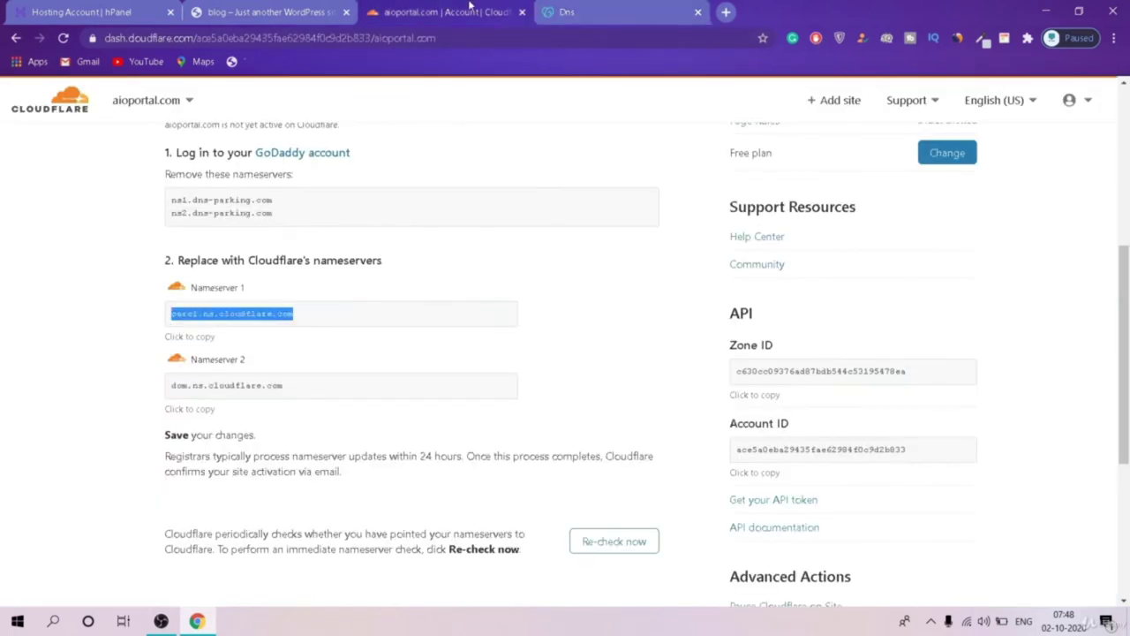
click(565, 11)
click(385, 456)
key(ctrl+v)
Step: Replace the second custom nameserver in GoDaddy with Cloudflare's Nameserver 2, dom.ns.cloudflare.com
triple_click(361, 502)
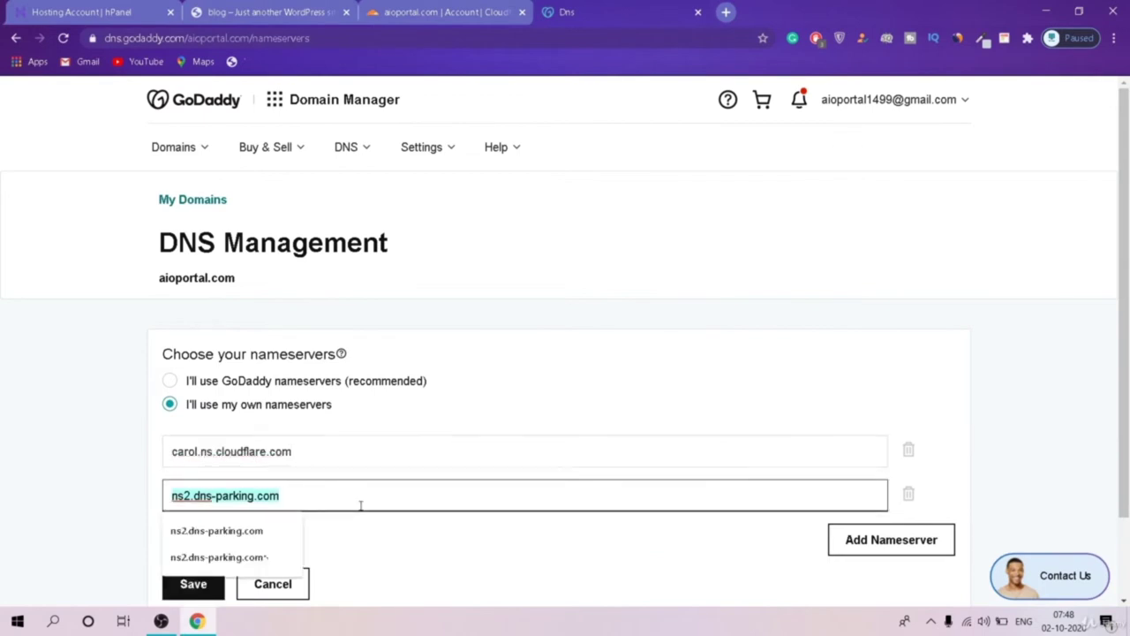
key(BackSpace)
click(395, 7)
click(311, 402)
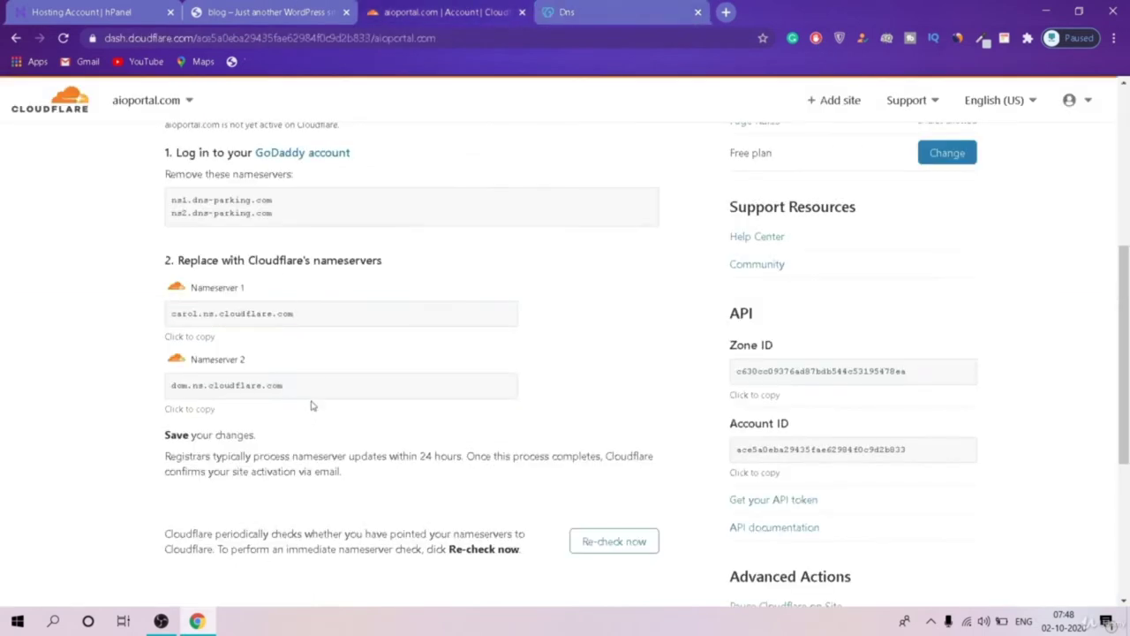
triple_click(309, 384)
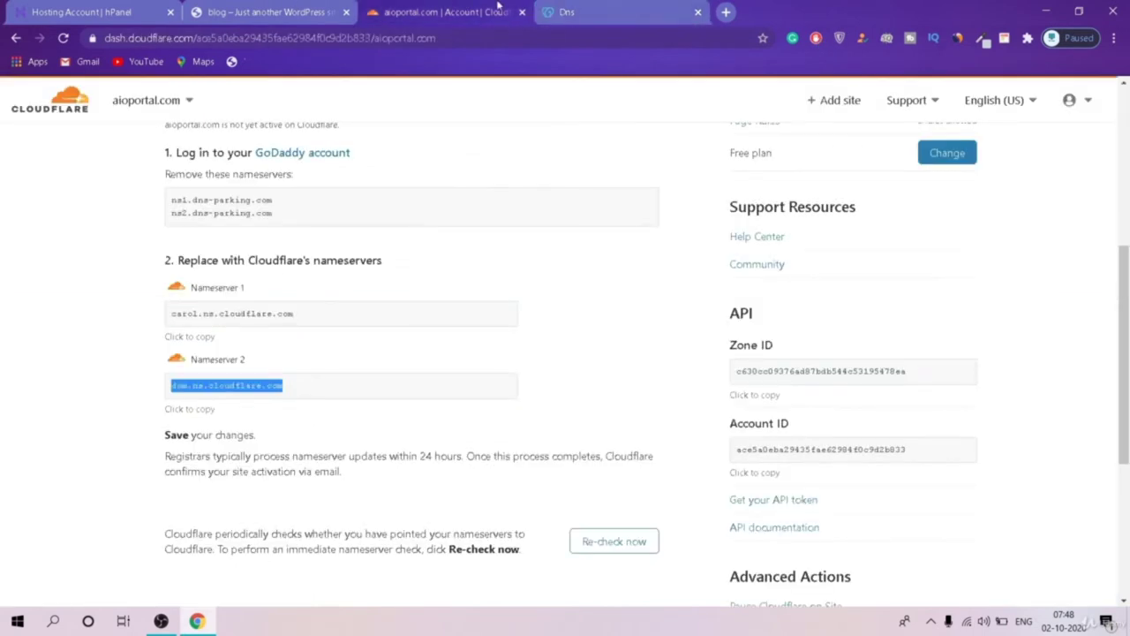
click(583, 12)
key(ctrl+v)
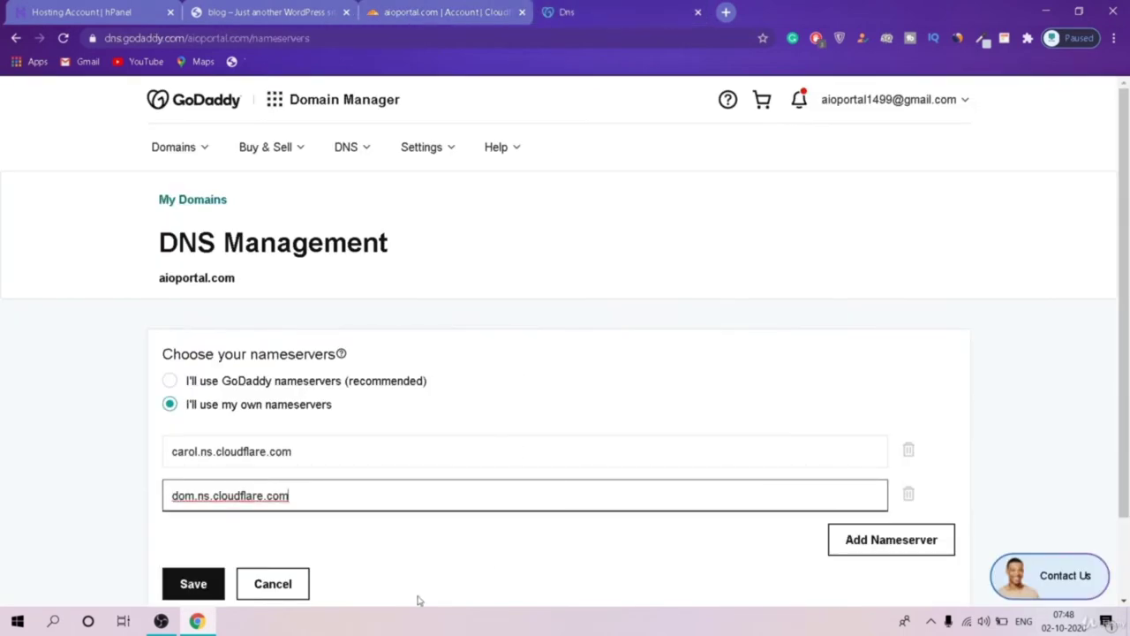
Step: Save the new nameservers, consent to the update for aioportal.com, and check the Nameservers section in DNS management
click(192, 583)
scroll(1095, 515, down, 1)
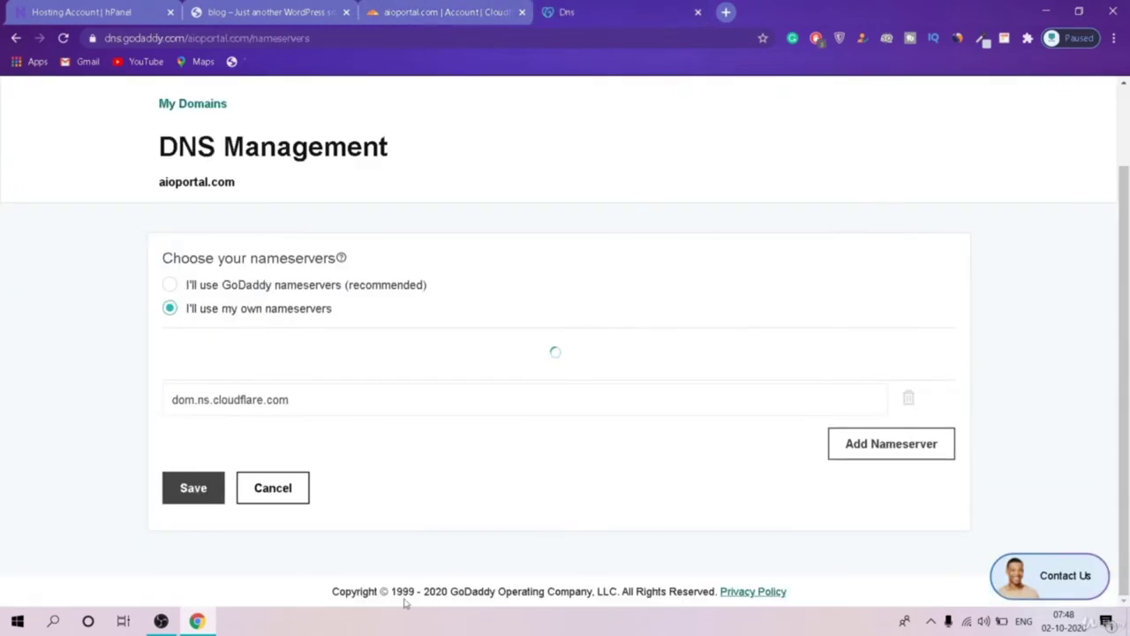
scroll(404, 603, up, 1)
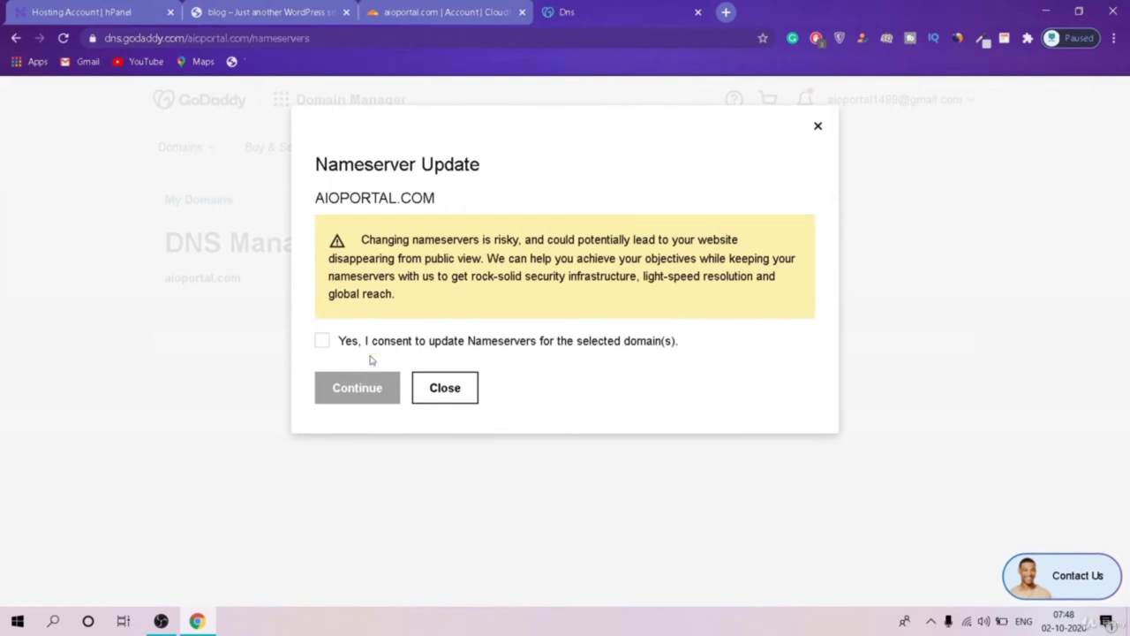
click(378, 343)
click(369, 391)
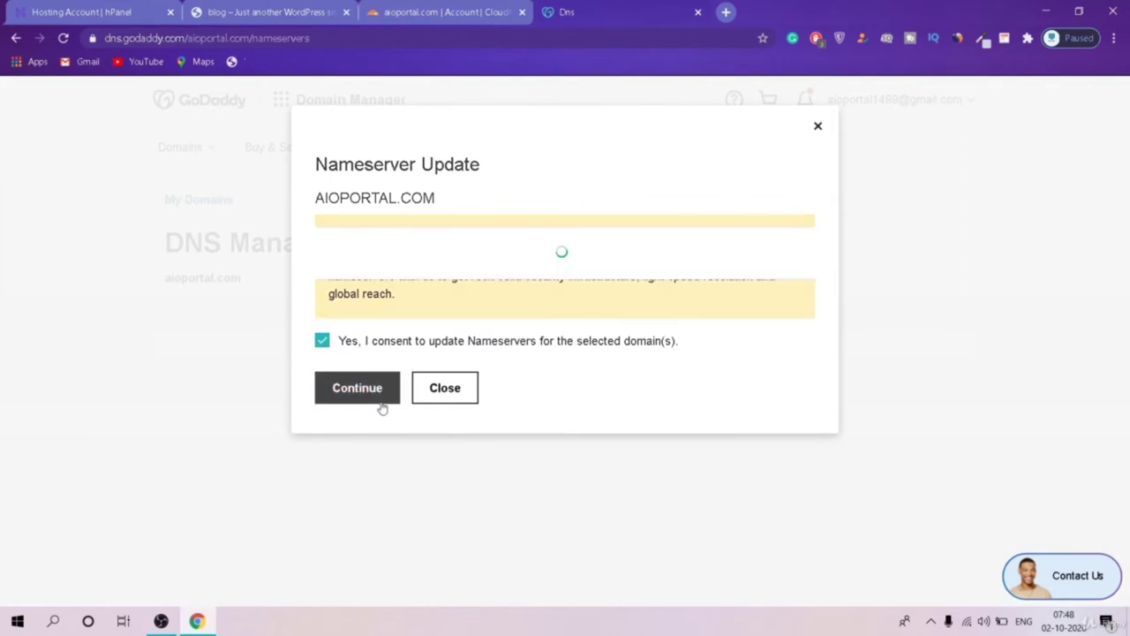
click(369, 391)
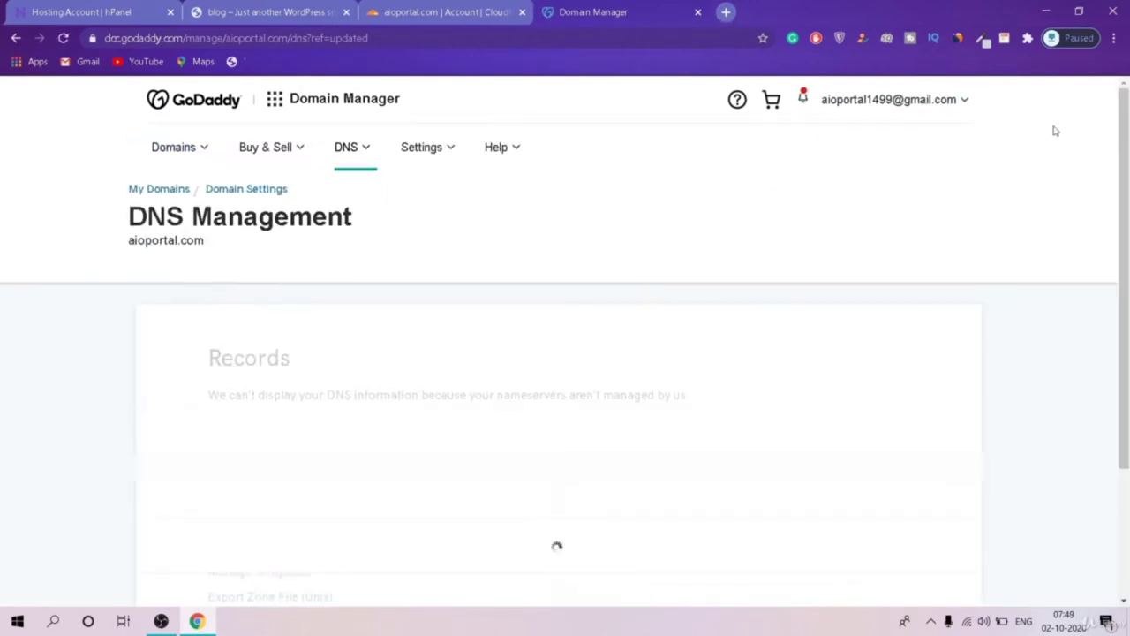
drag(1123, 132, 1125, 250)
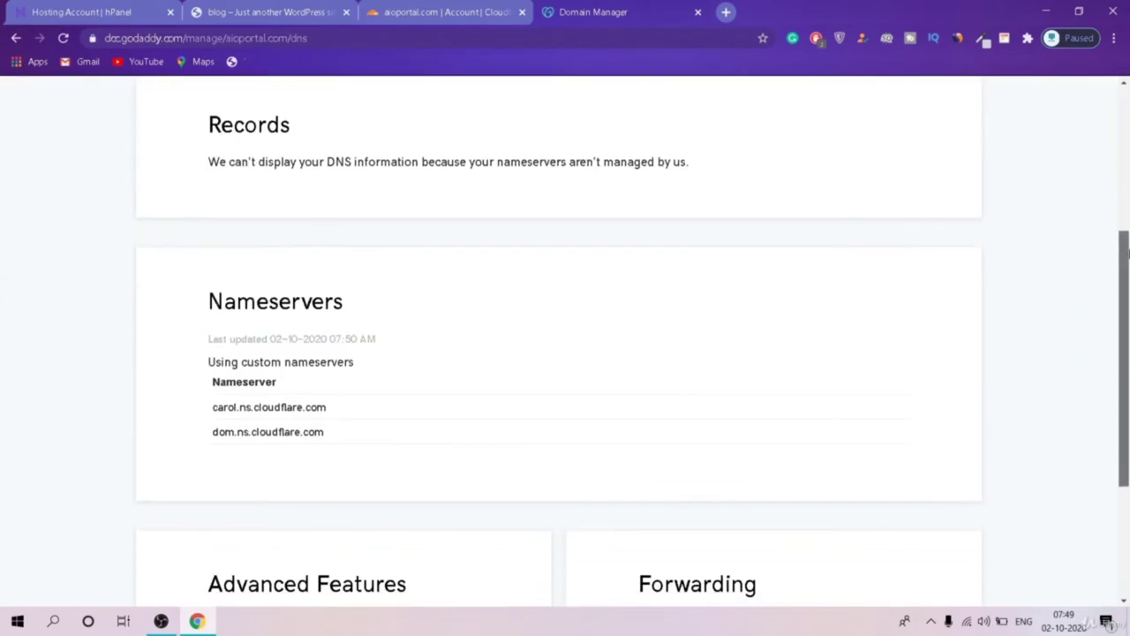
Step: Search Google for nameservers lookup in a new tab and open the DomainTools Whois Lookup result
click(726, 13)
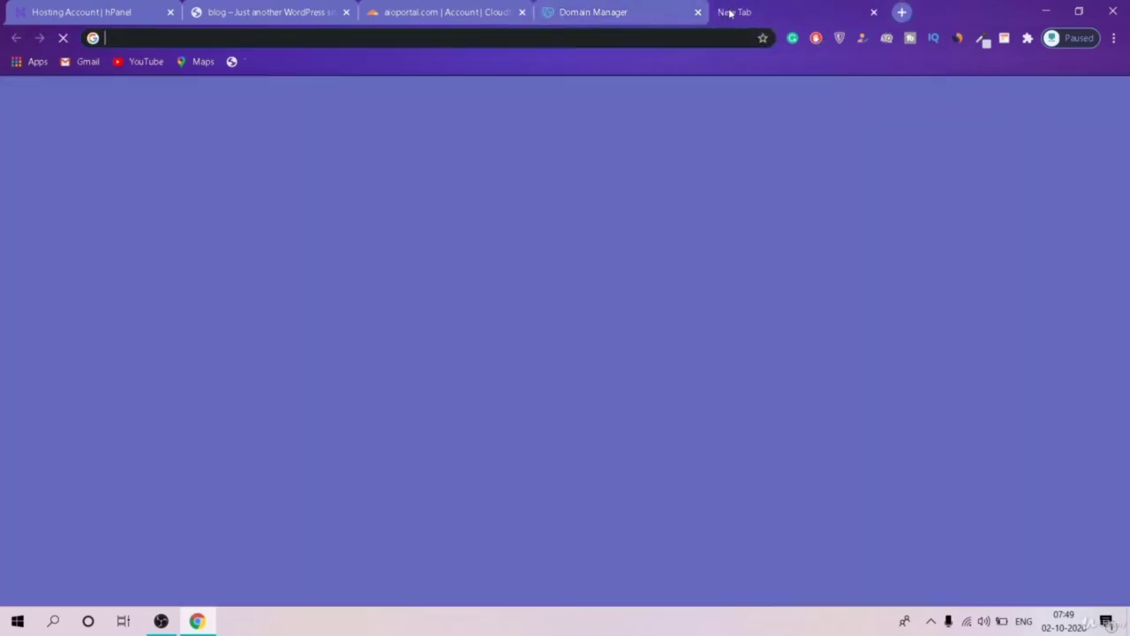
text(na)
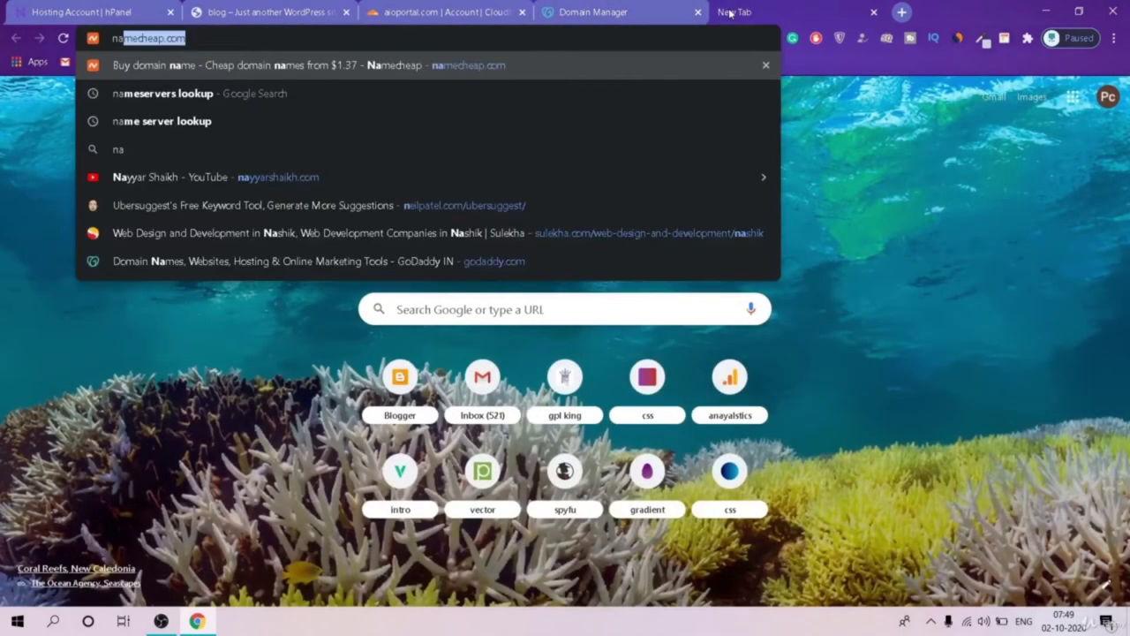
text(mese)
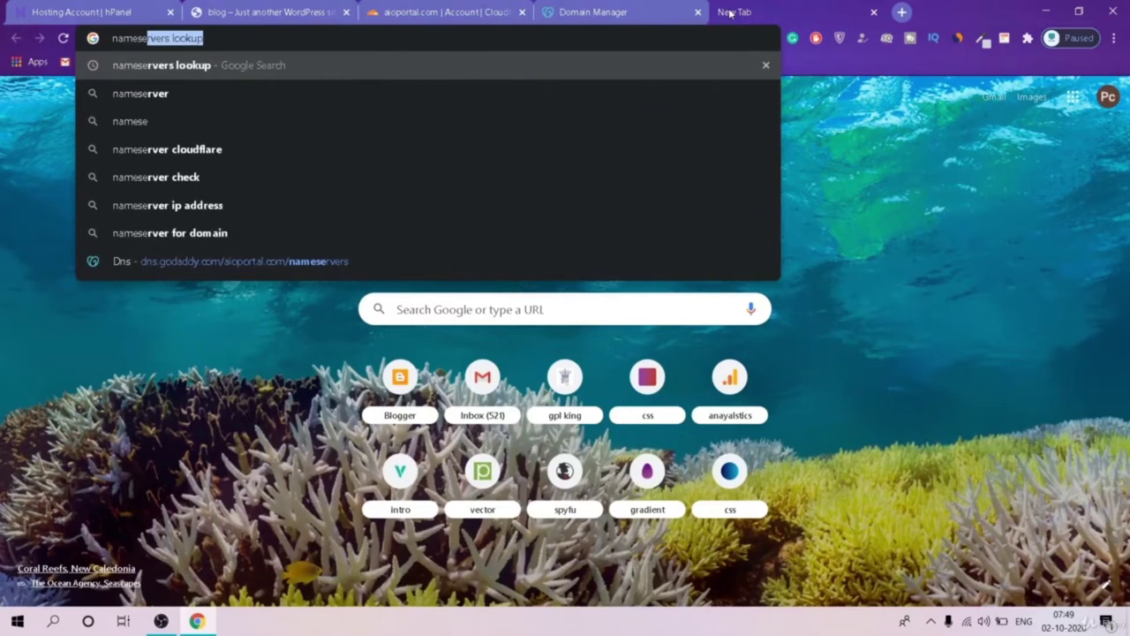
key(Return)
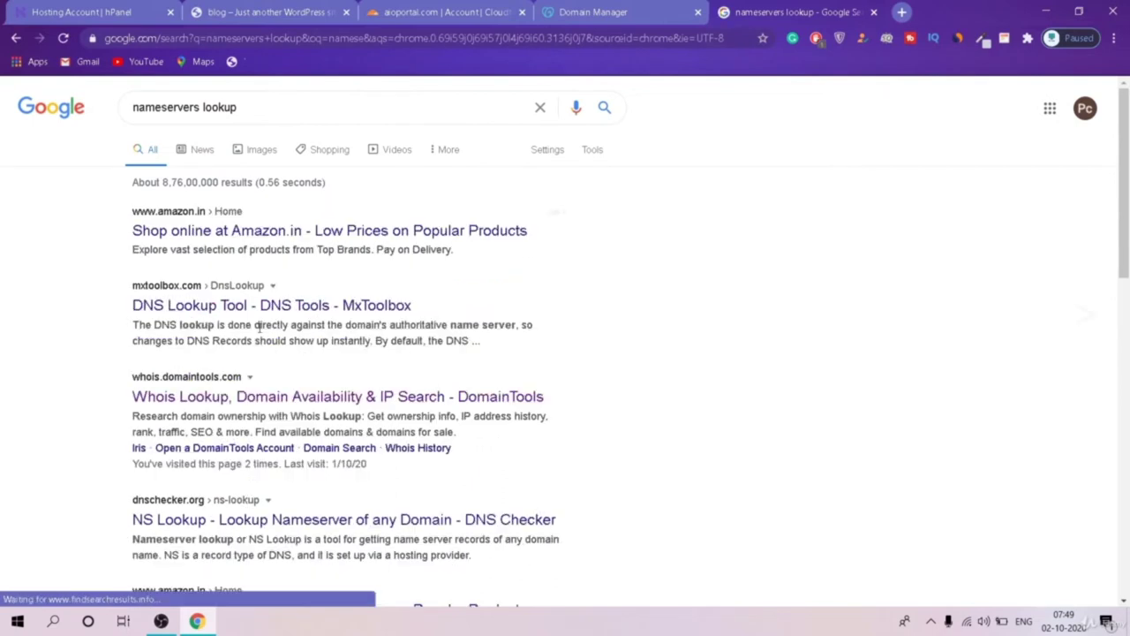
click(223, 402)
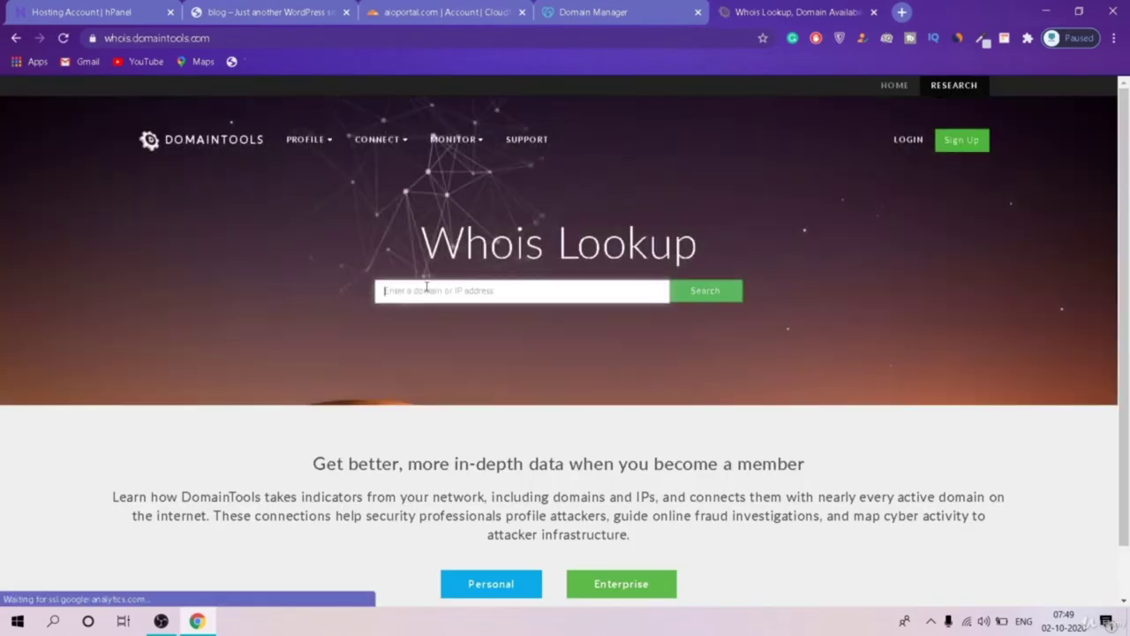
Step: Run a Whois lookup for aioportal.com
click(427, 290)
key(ctrl+v)
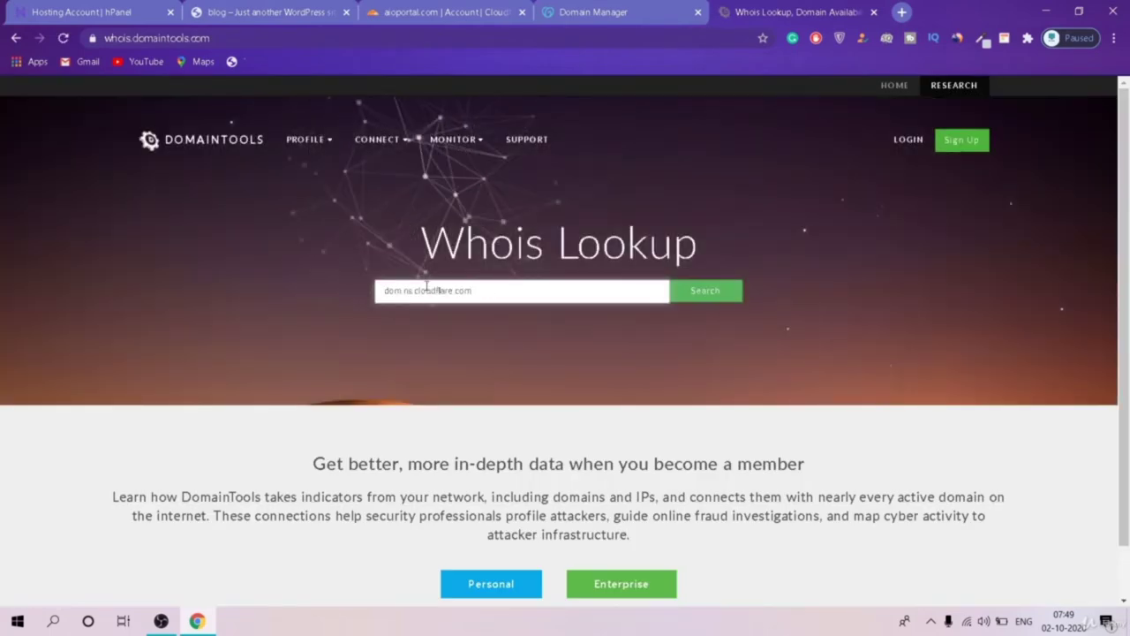
text(aio)
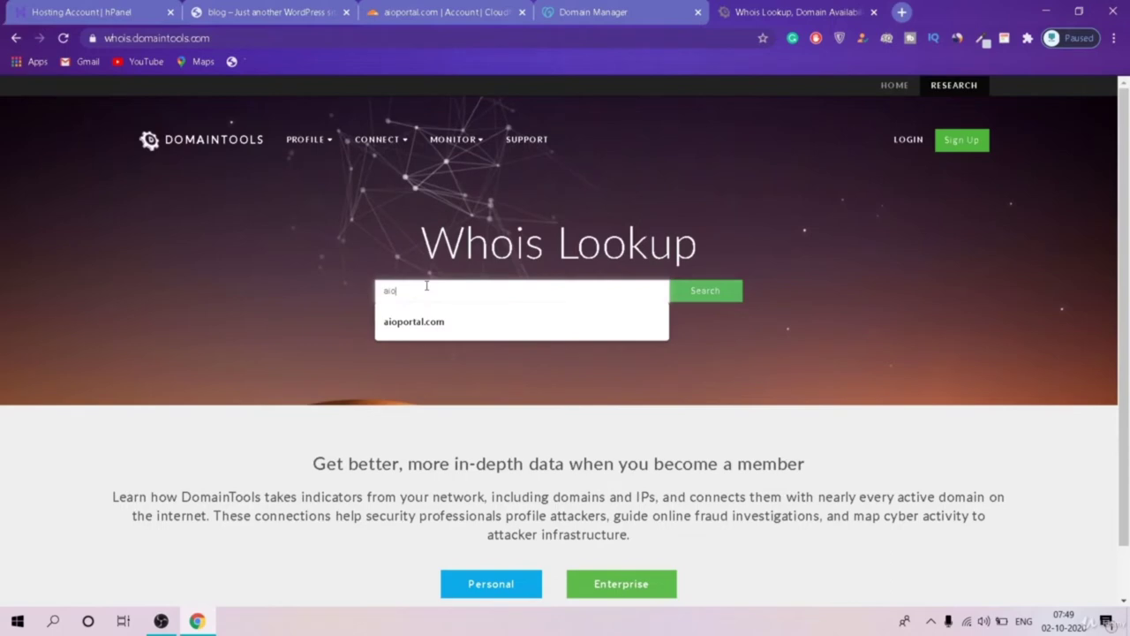
click(414, 322)
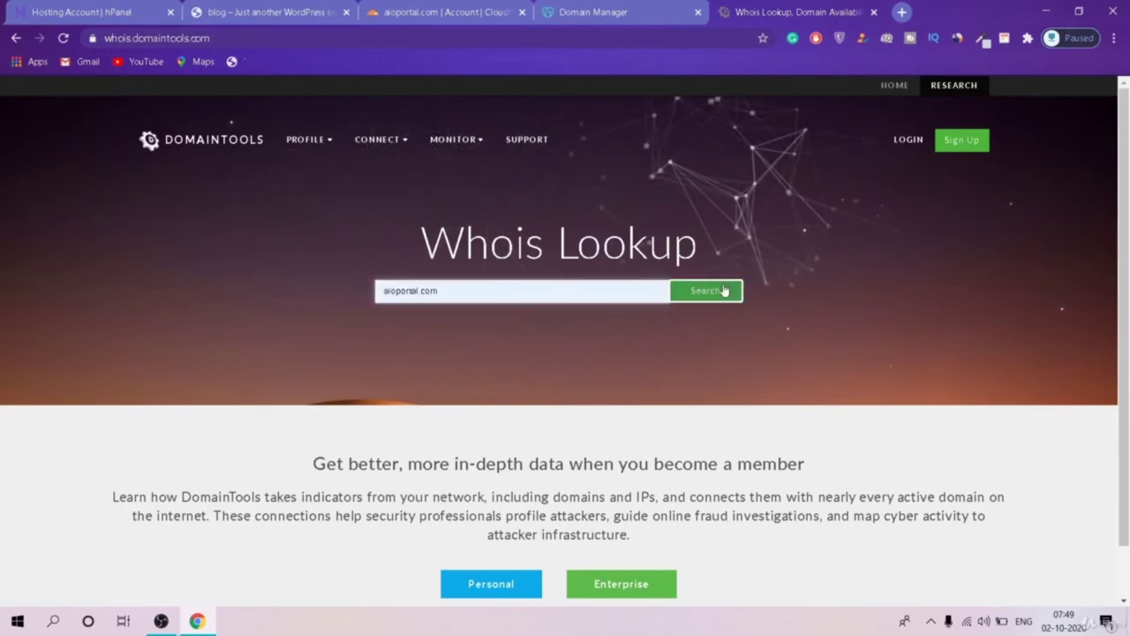
click(722, 291)
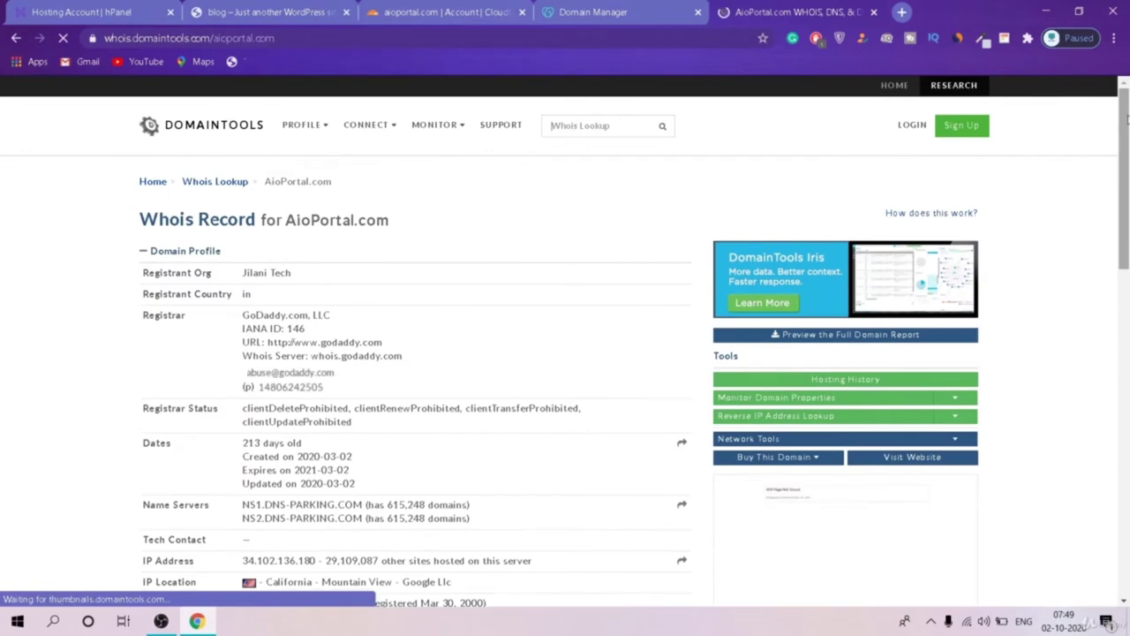
Step: Examine the Name Servers entry in the Whois record for aioportal.com and return to the lookup page
scroll(1125, 119, down, 2)
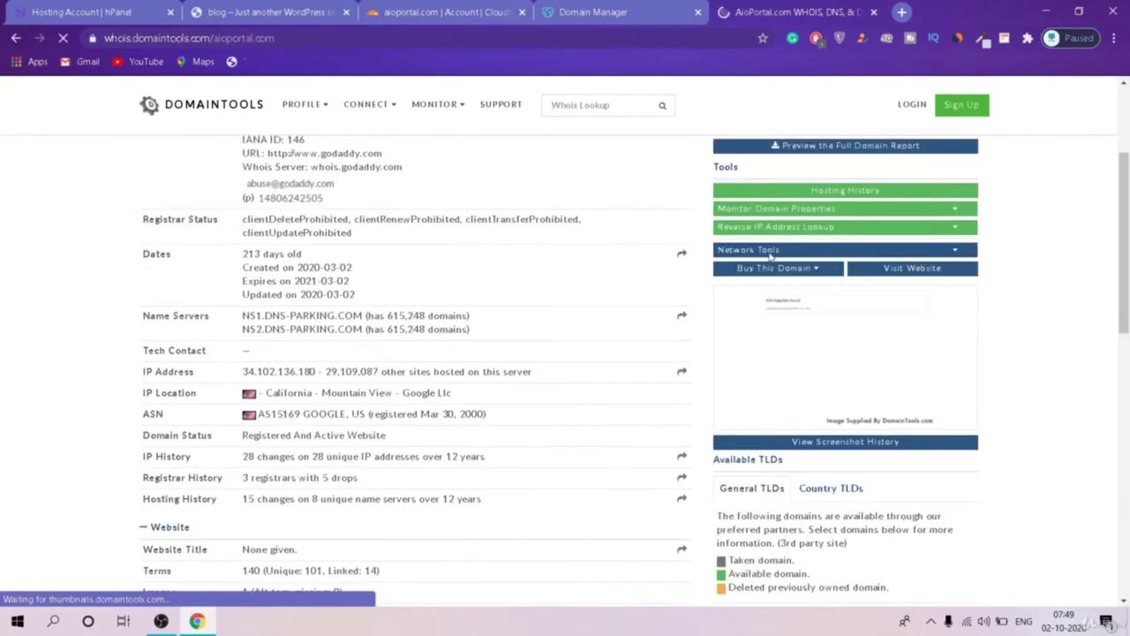
drag(248, 315, 359, 338)
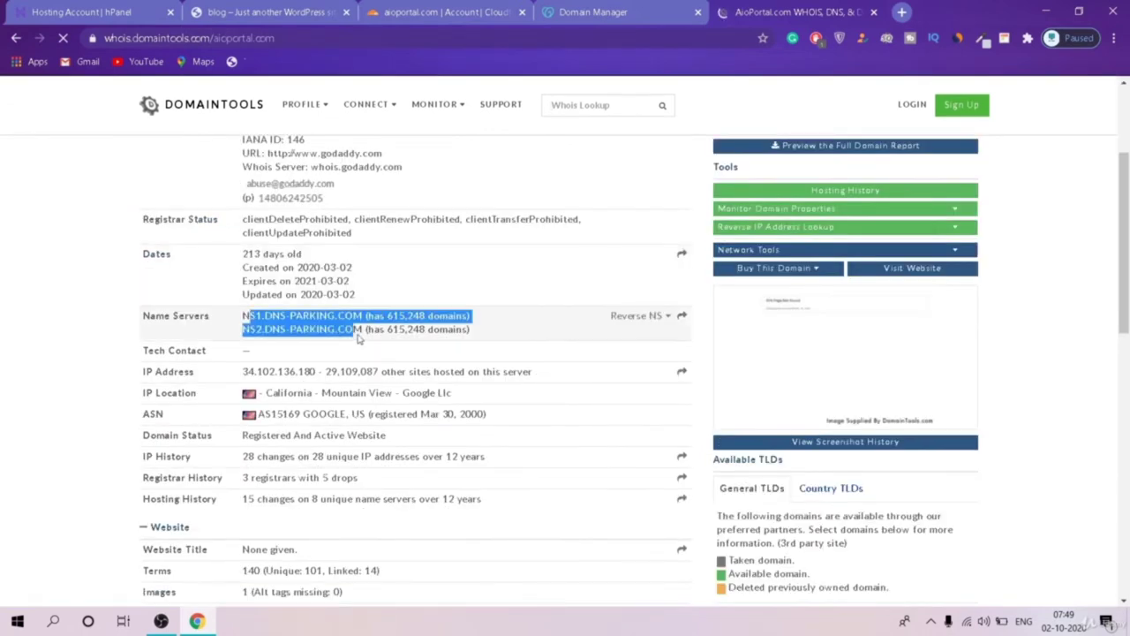
drag(243, 315, 336, 316)
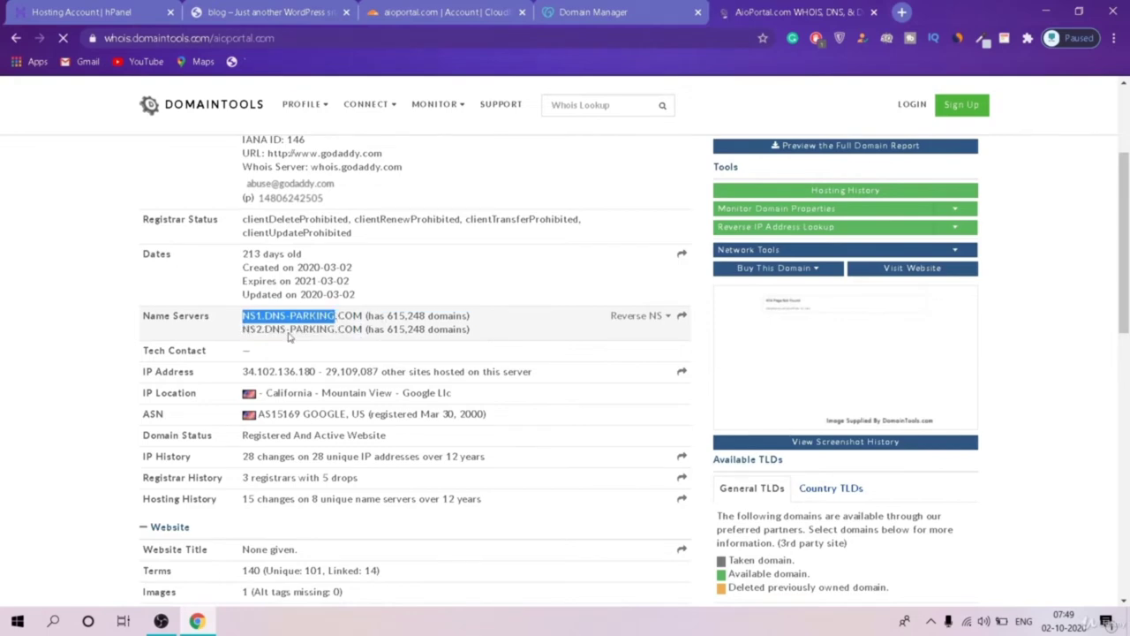
drag(303, 328, 380, 328)
scroll(382, 318, down, 15)
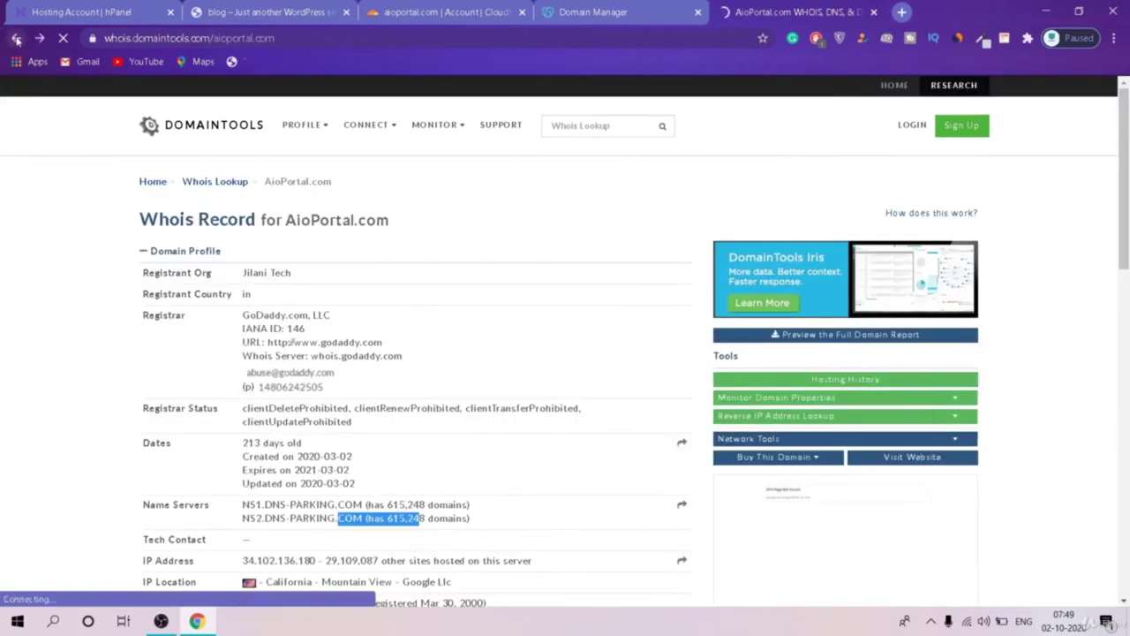
Step: Review the nameservers saved in GoDaddy's DNS management and switch back to the Cloudflare overview of aioportal.com
click(587, 13)
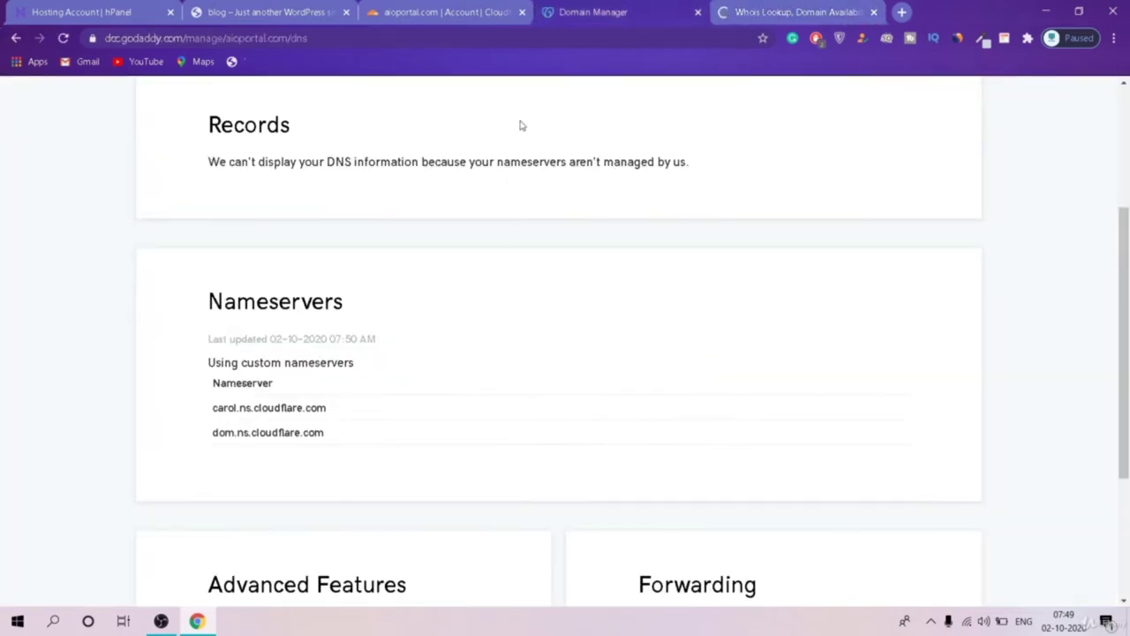
scroll(508, 245, down, 3)
scroll(509, 246, up, 5)
click(446, 12)
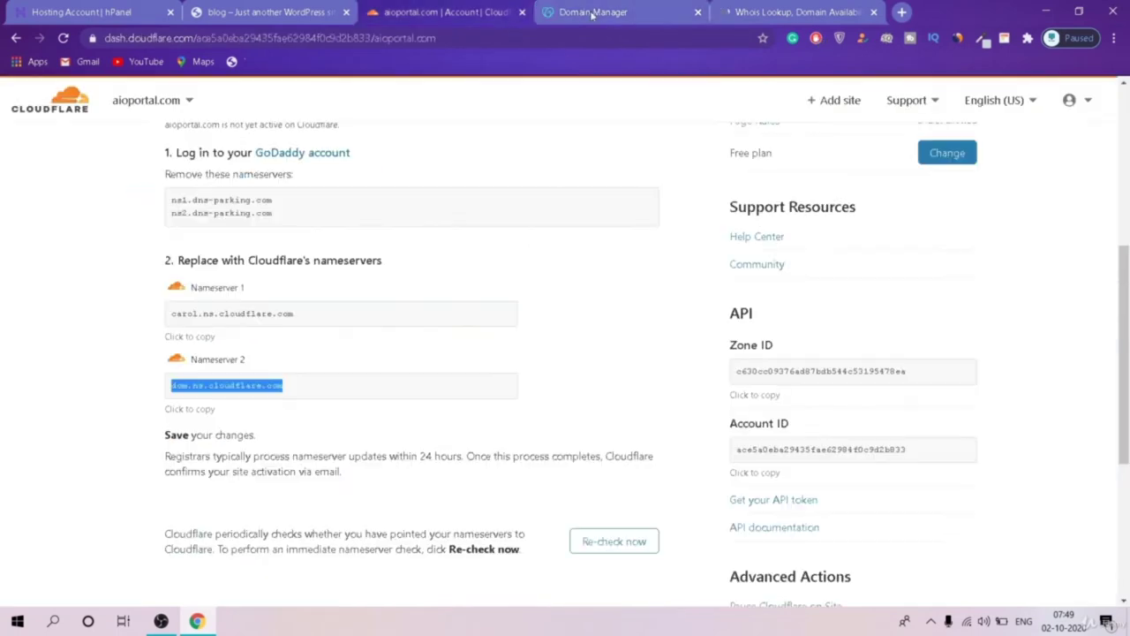
Step: Request an immediate Cloudflare re-check of aioportal.com's nameservers
click(638, 327)
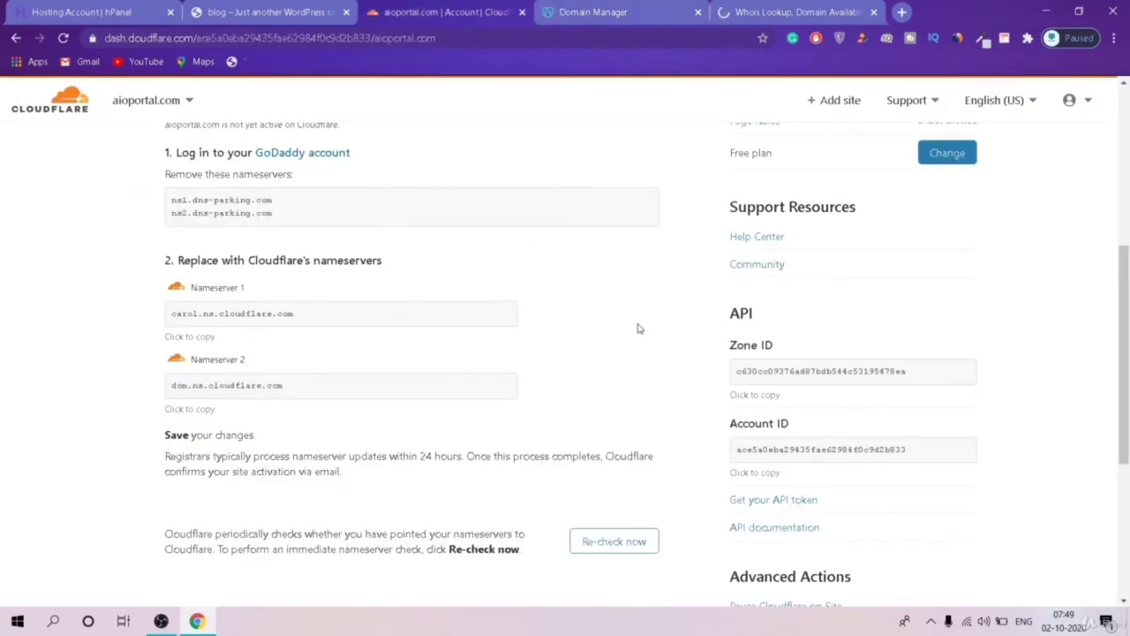
drag(1126, 264, 1126, 287)
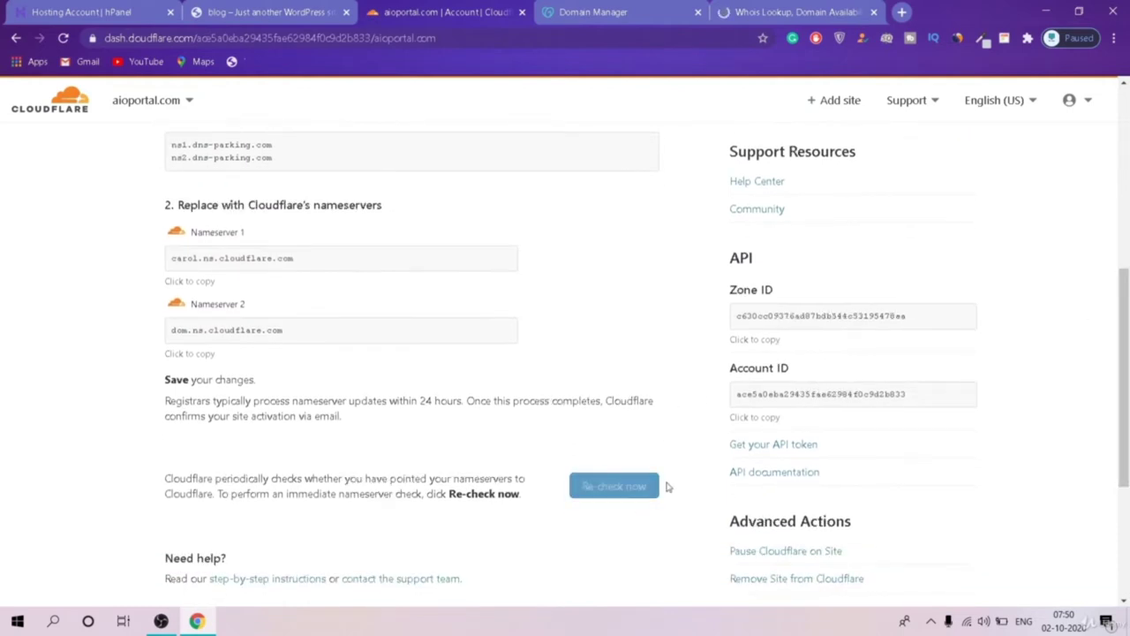
click(614, 496)
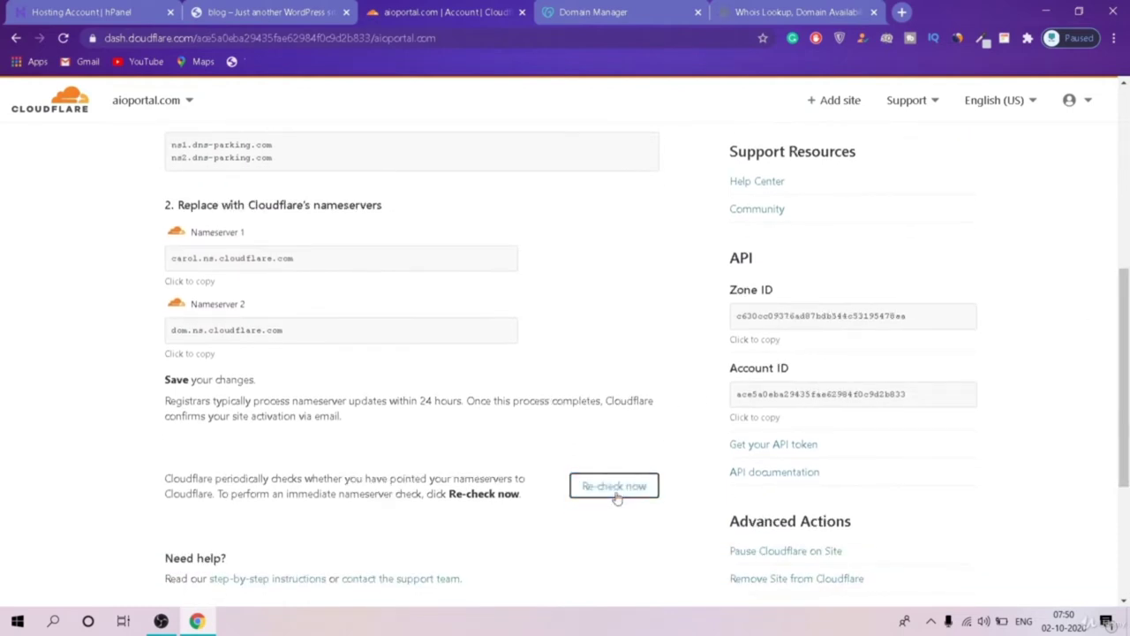
scroll(821, 407, down, 2)
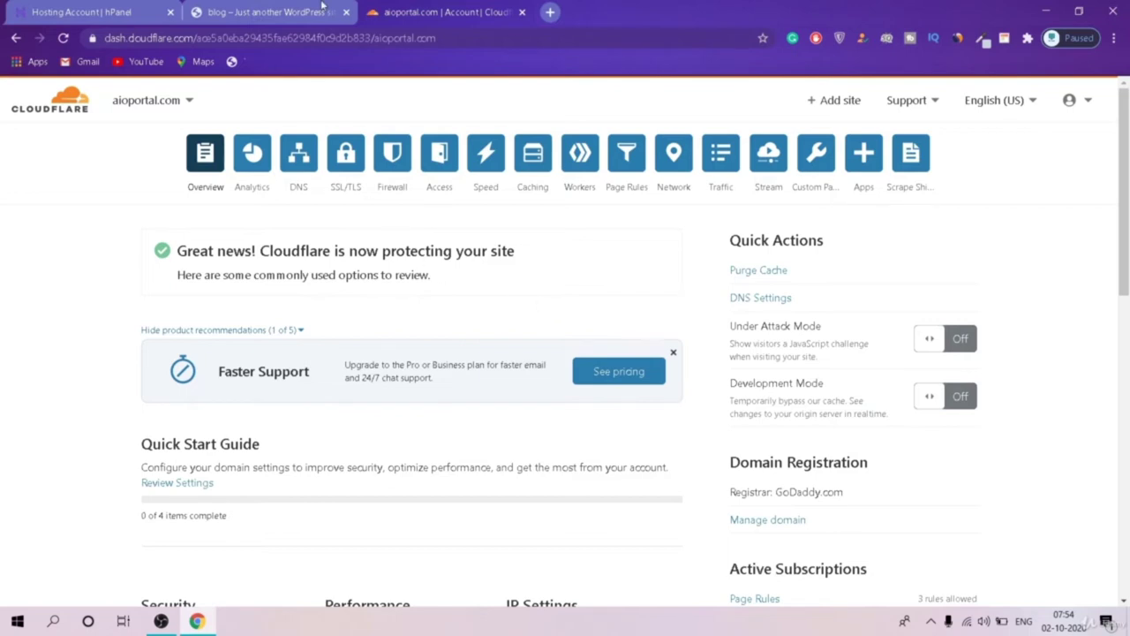
Step: Switch to the WordPress blog tab and reload aioportal.com to check its connection security
click(323, 6)
click(315, 41)
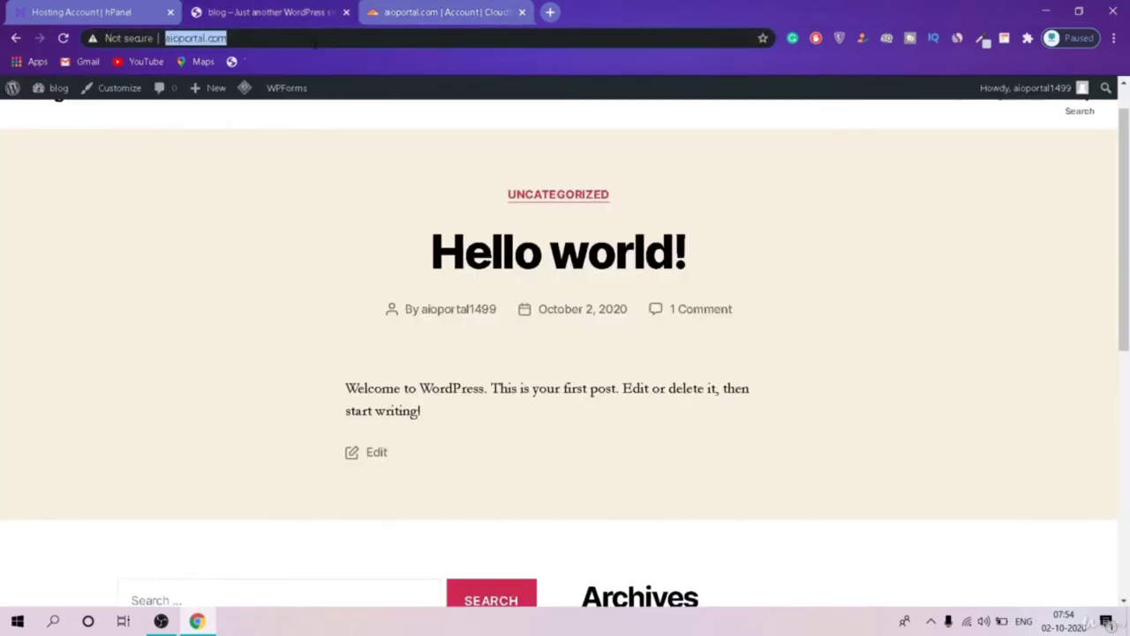
key(Return)
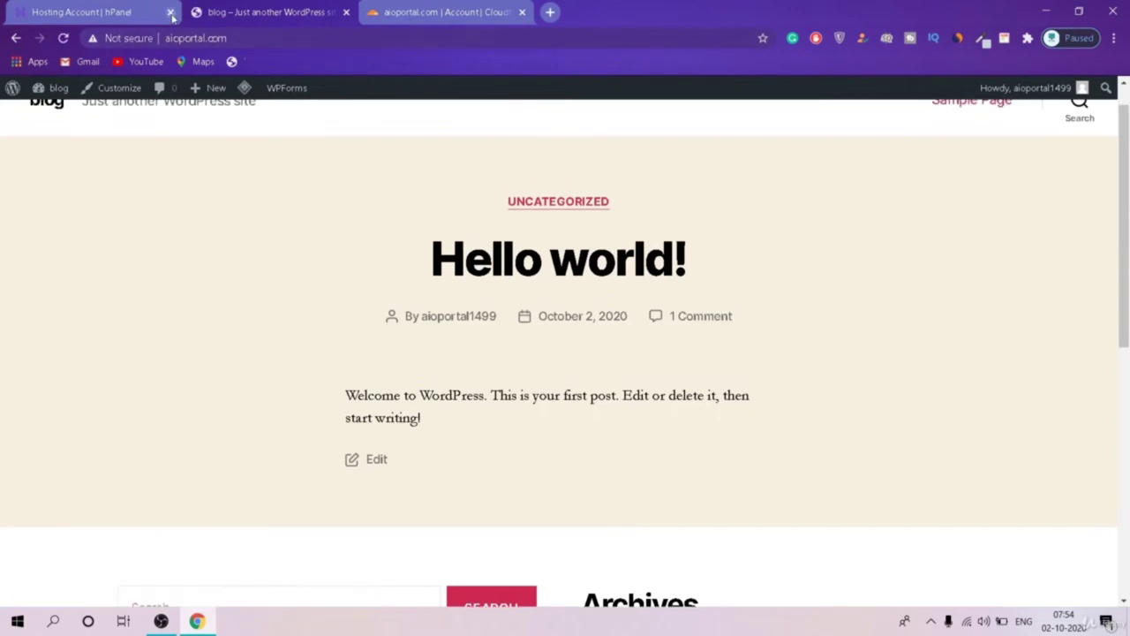
Step: Switch to Hostinger's hosting account page and open the SSL settings for aioportal.com
click(71, 8)
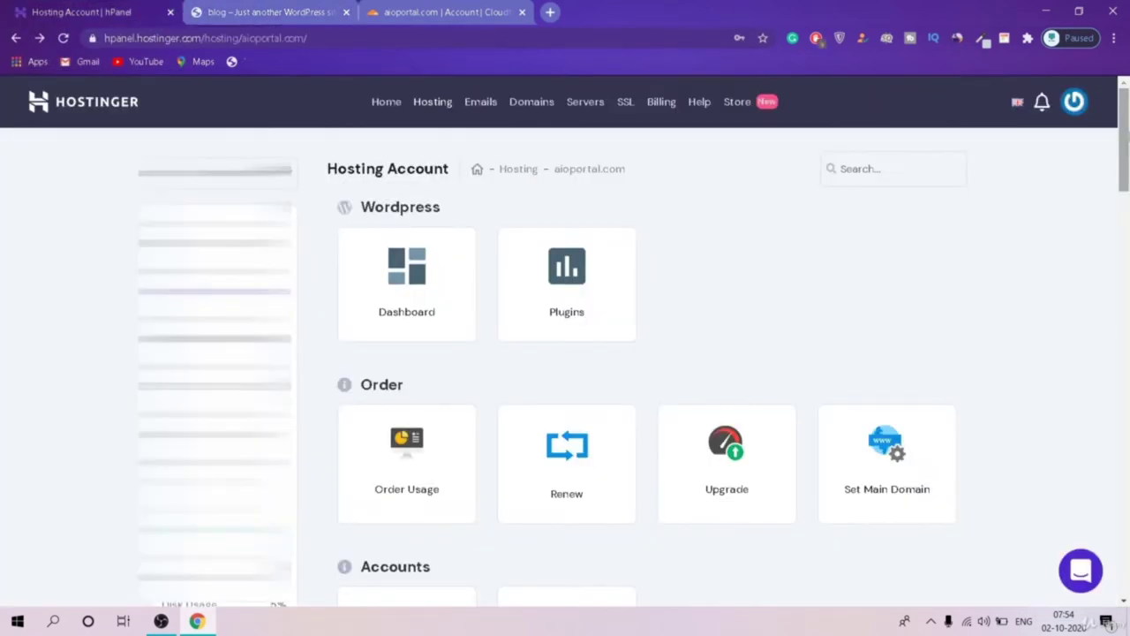
scroll(1123, 139, down, 1)
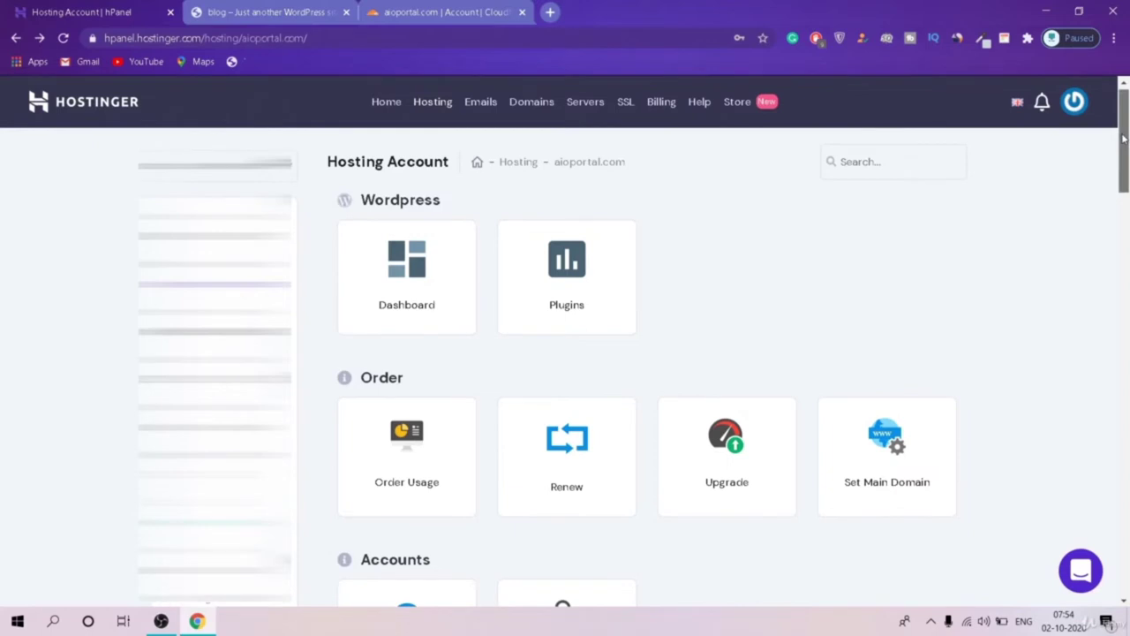
drag(1123, 138, 1124, 404)
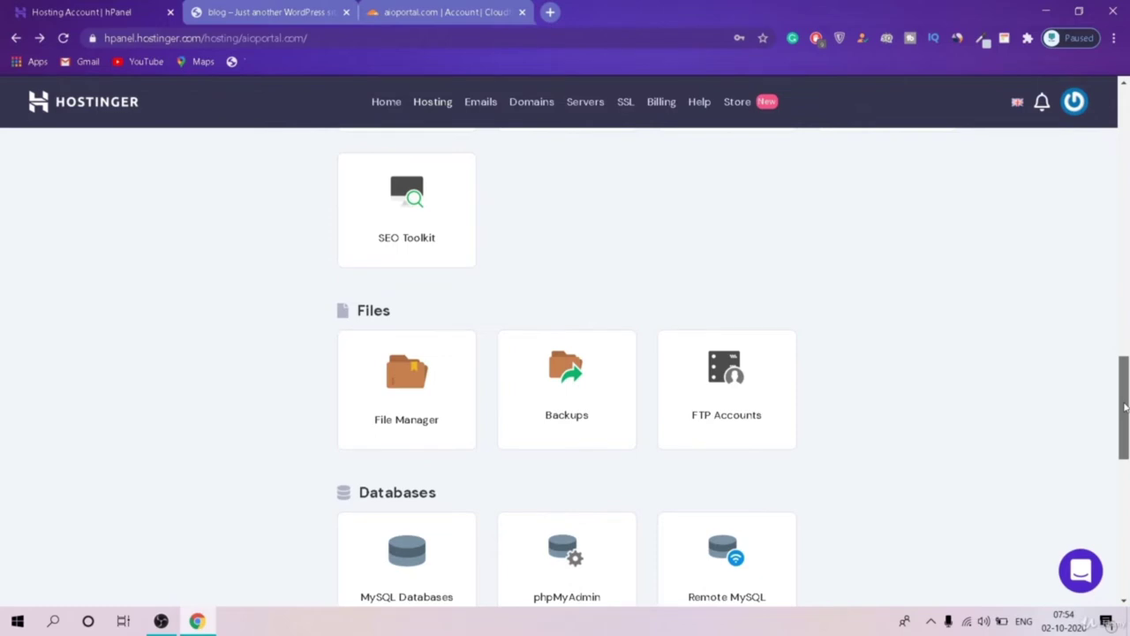
drag(1125, 406, 1124, 516)
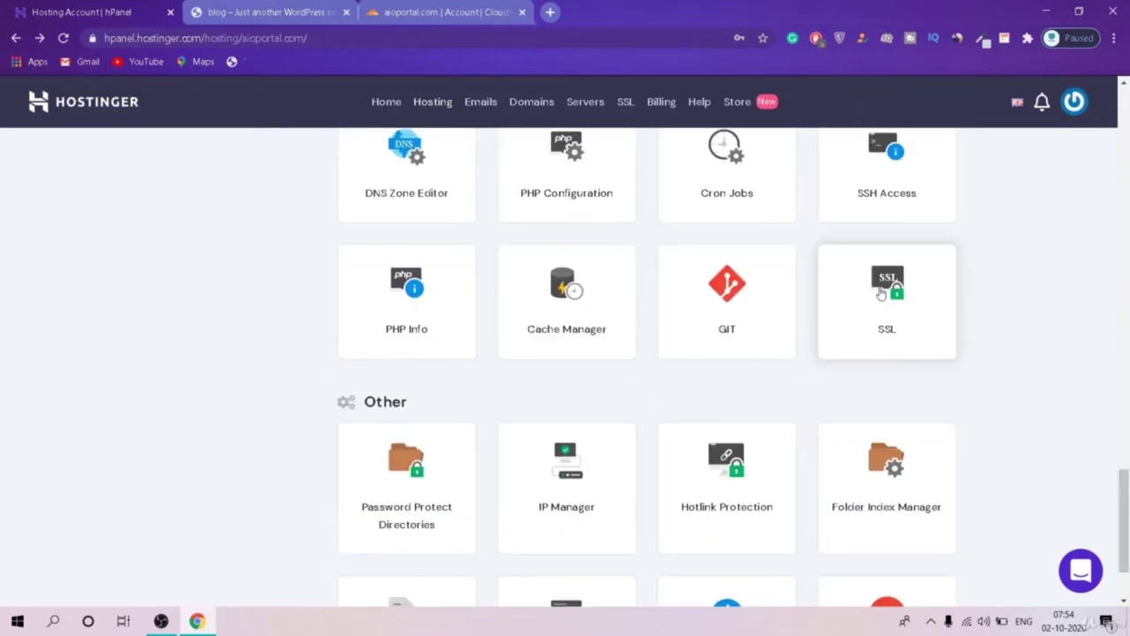
click(881, 294)
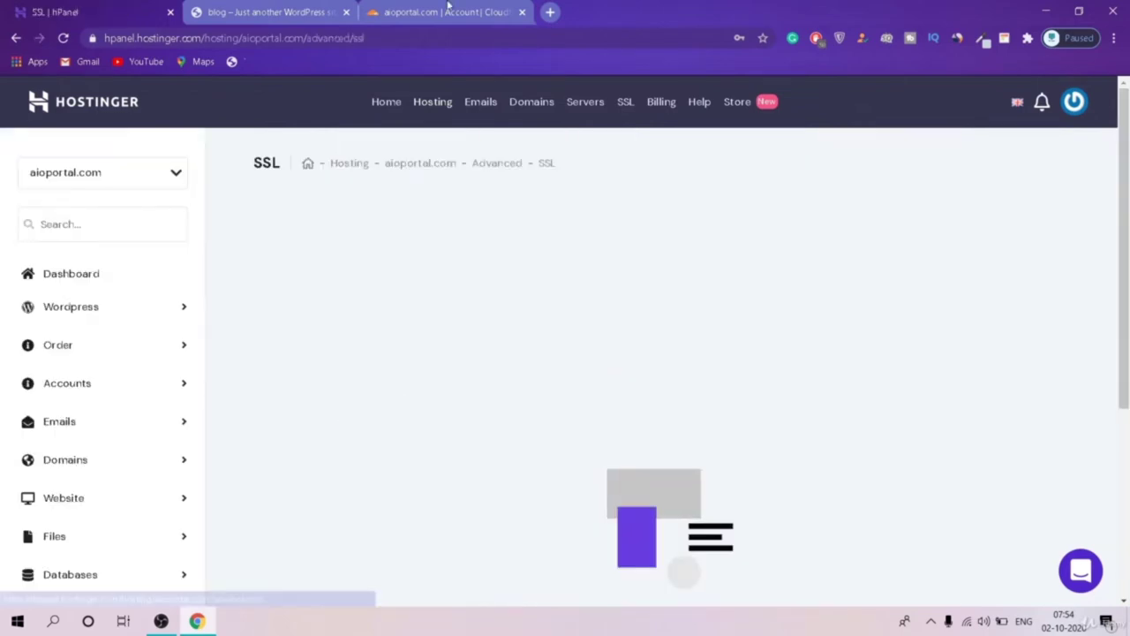
Step: Review the Certificate (CRT) and Private key (KEY) fields in the Custom SSL form
drag(1127, 177, 1127, 185)
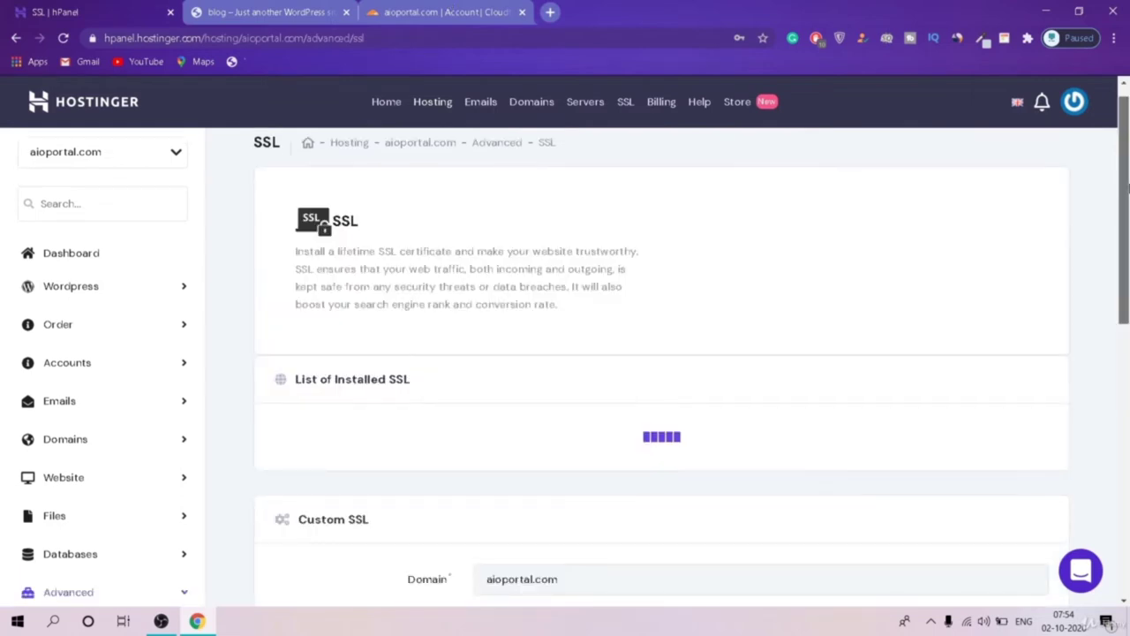
drag(1127, 185, 1126, 284)
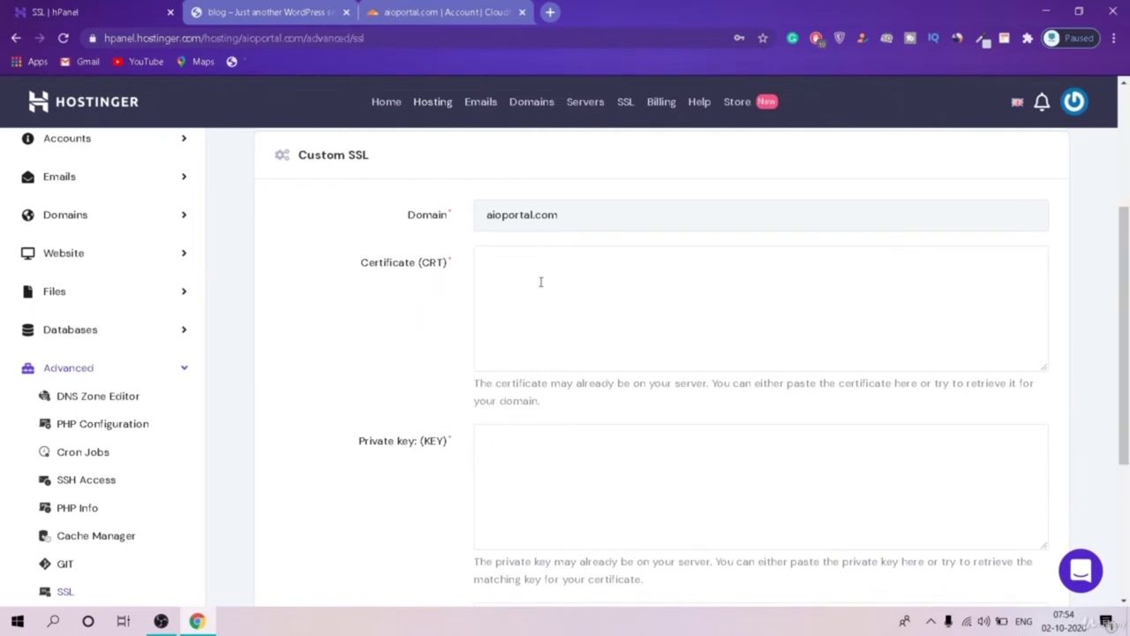
drag(338, 273, 439, 274)
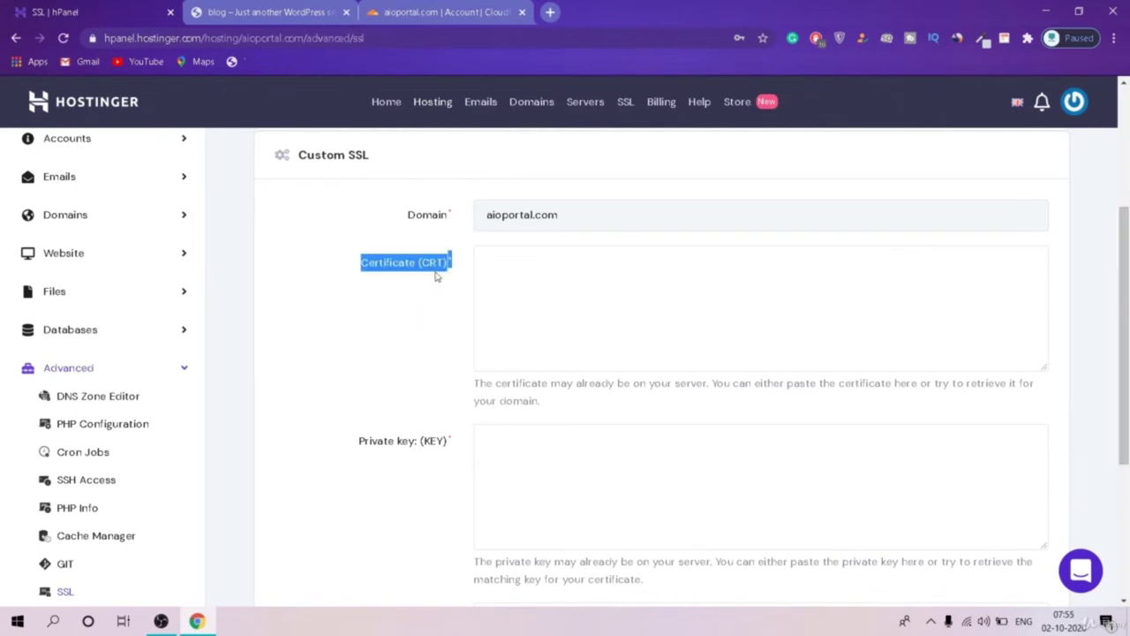
drag(402, 442, 451, 438)
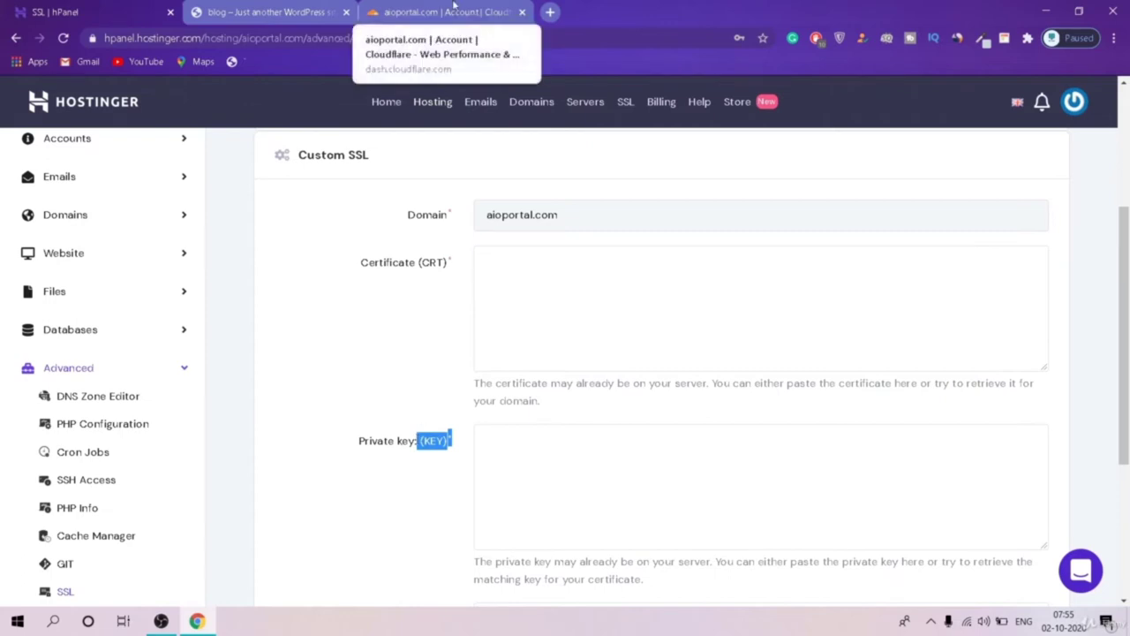
Step: Switch to Cloudflare and review the SSL/TLS encryption mode overview for aioportal.com
click(453, 6)
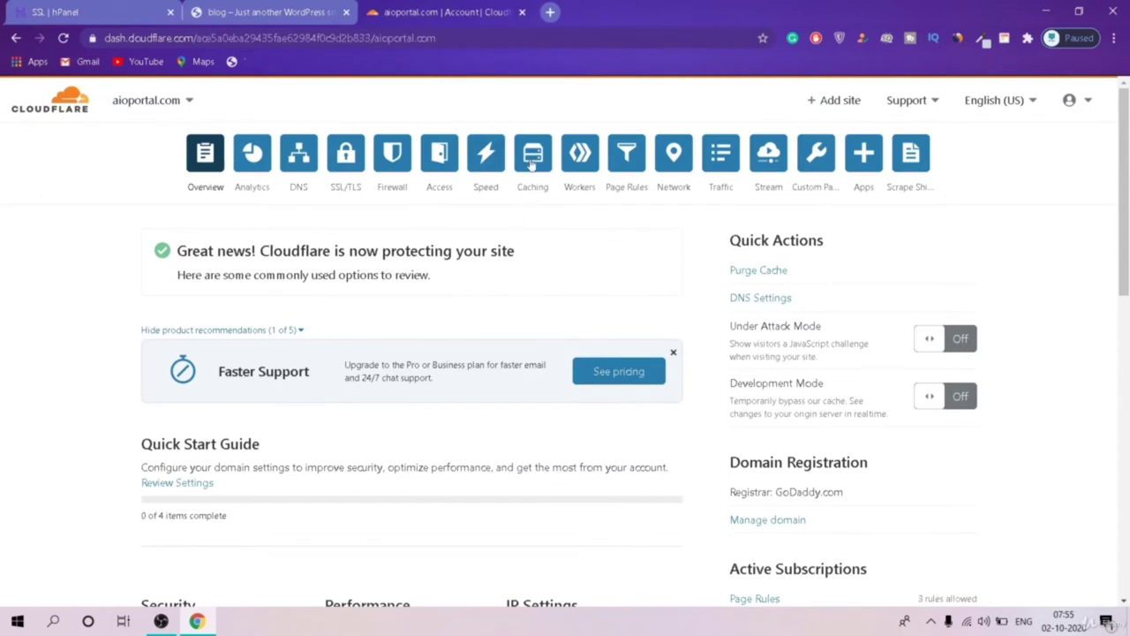
click(362, 157)
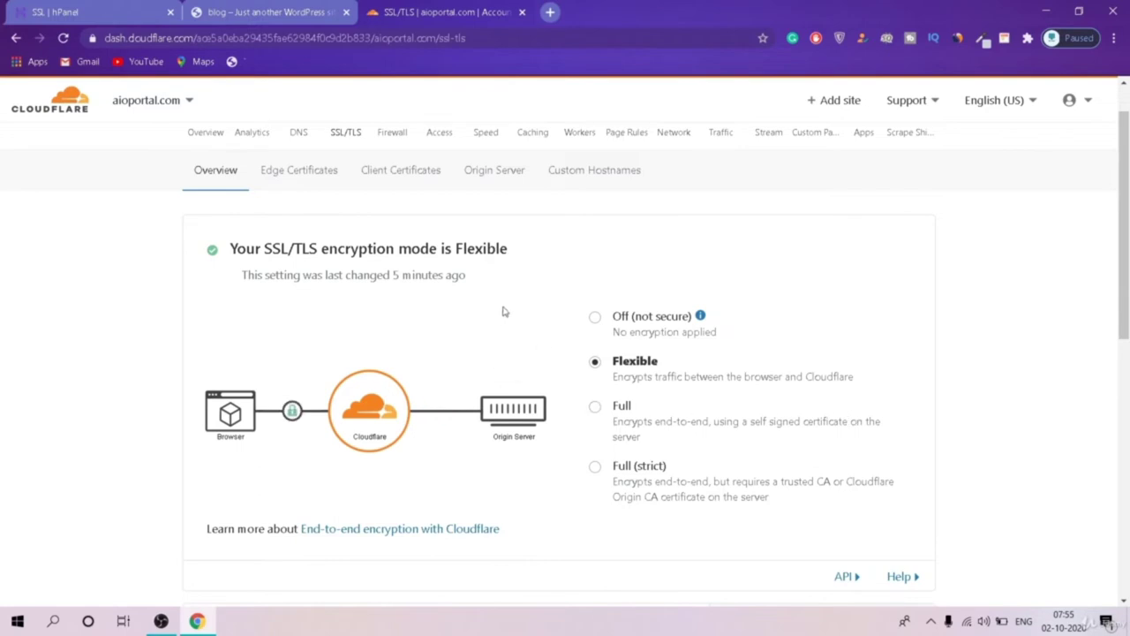
scroll(563, 302, up, 1)
scroll(563, 302, down, 10)
scroll(560, 300, up, 10)
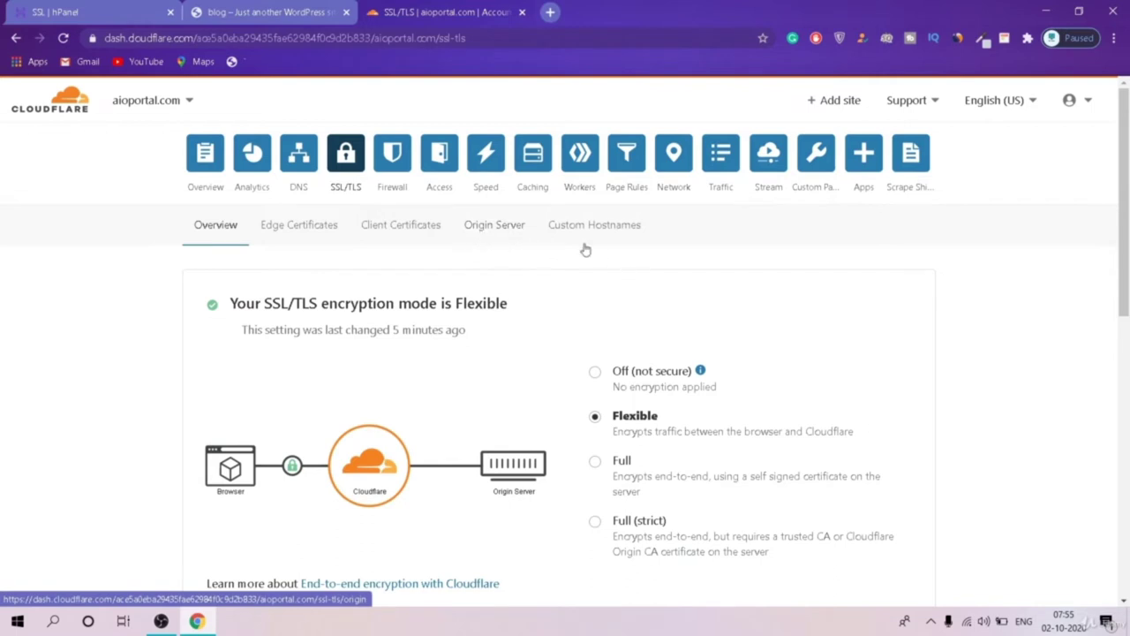
Step: Start creating an origin certificate for the origin server and remove the *.aioportal.com wildcard from its hostnames
click(487, 231)
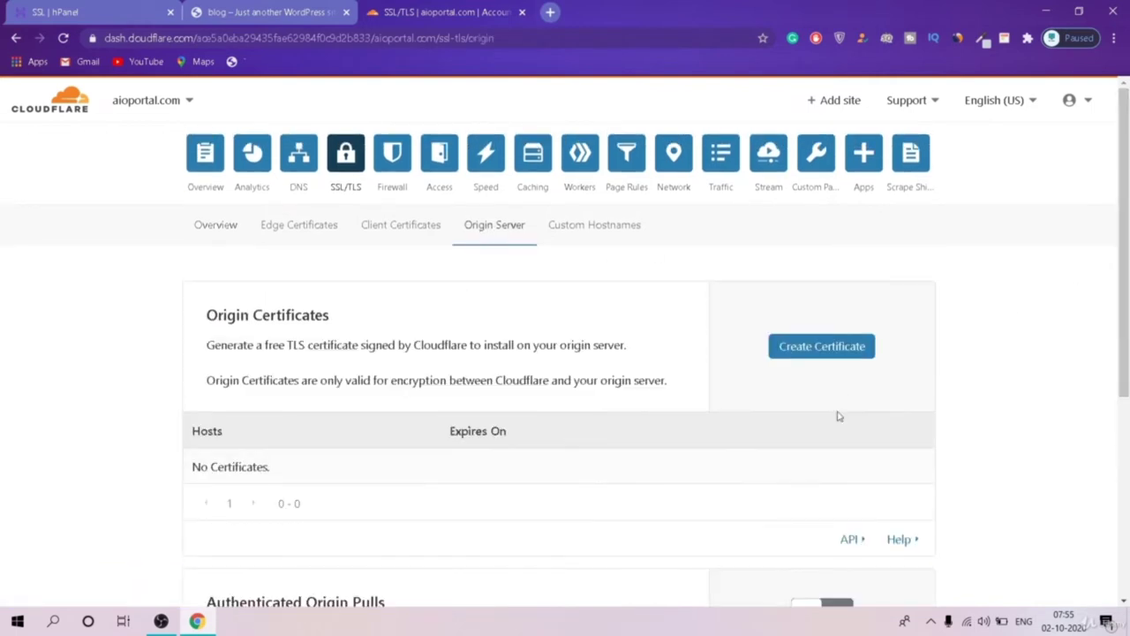
click(834, 354)
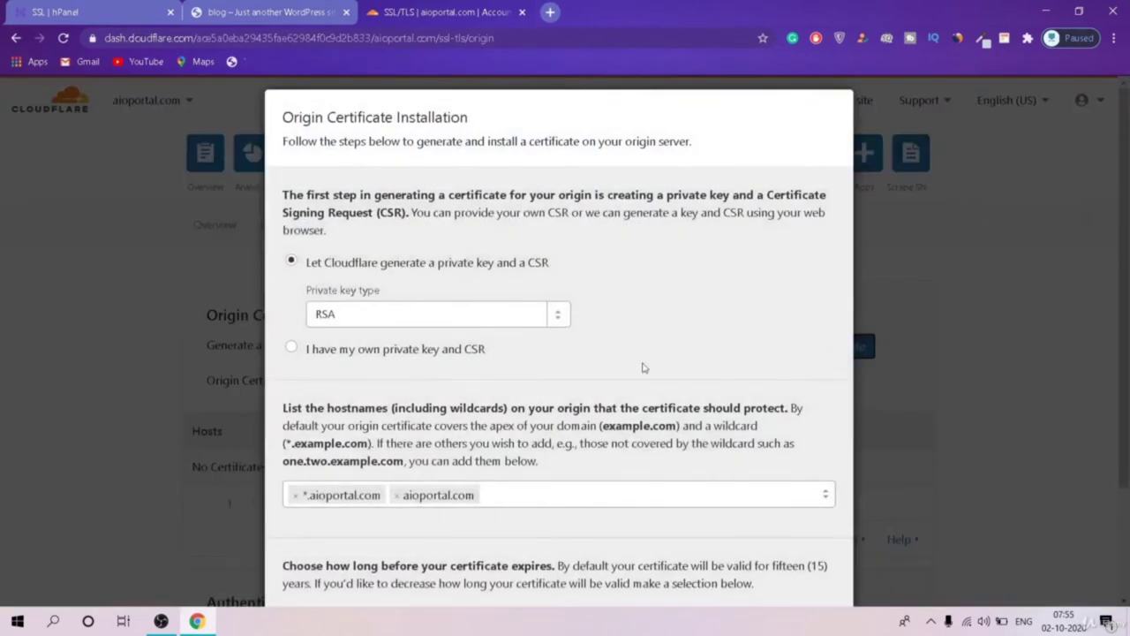
click(729, 500)
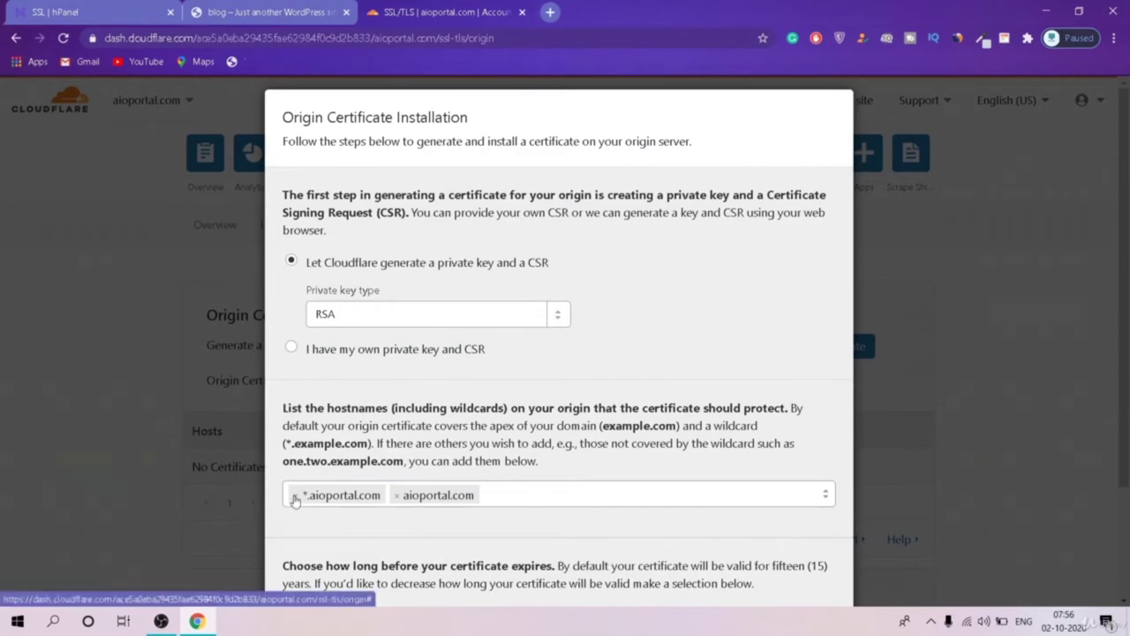
click(292, 497)
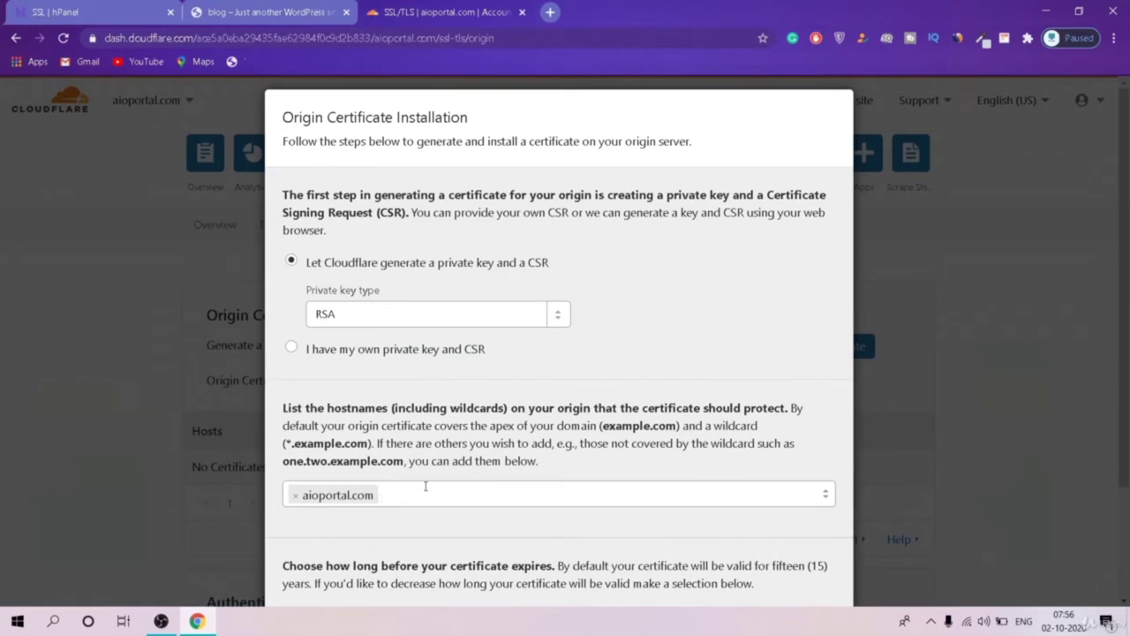
Step: Choose a certificate validity of 15 years and generate the origin certificate with its private key
scroll(442, 484, down, 2)
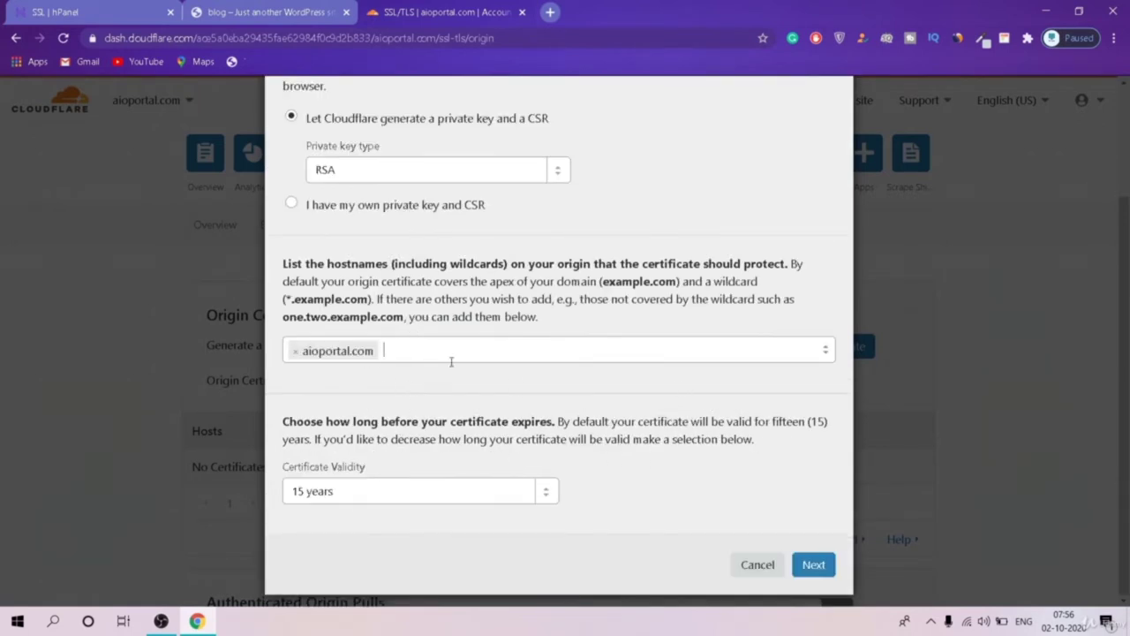
click(478, 491)
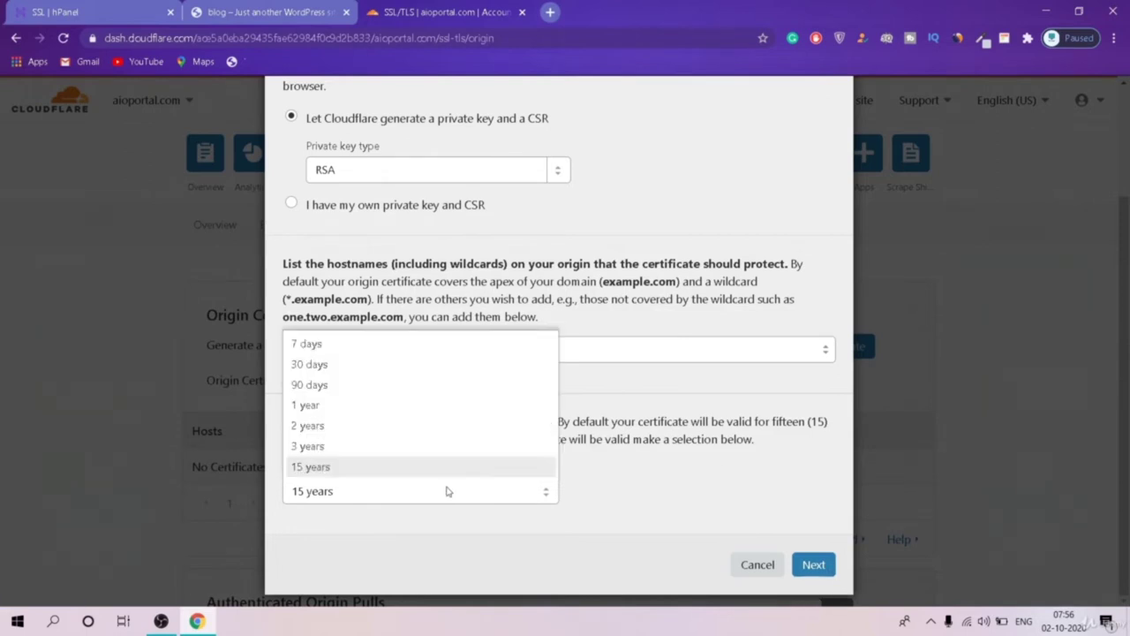
click(466, 467)
click(813, 564)
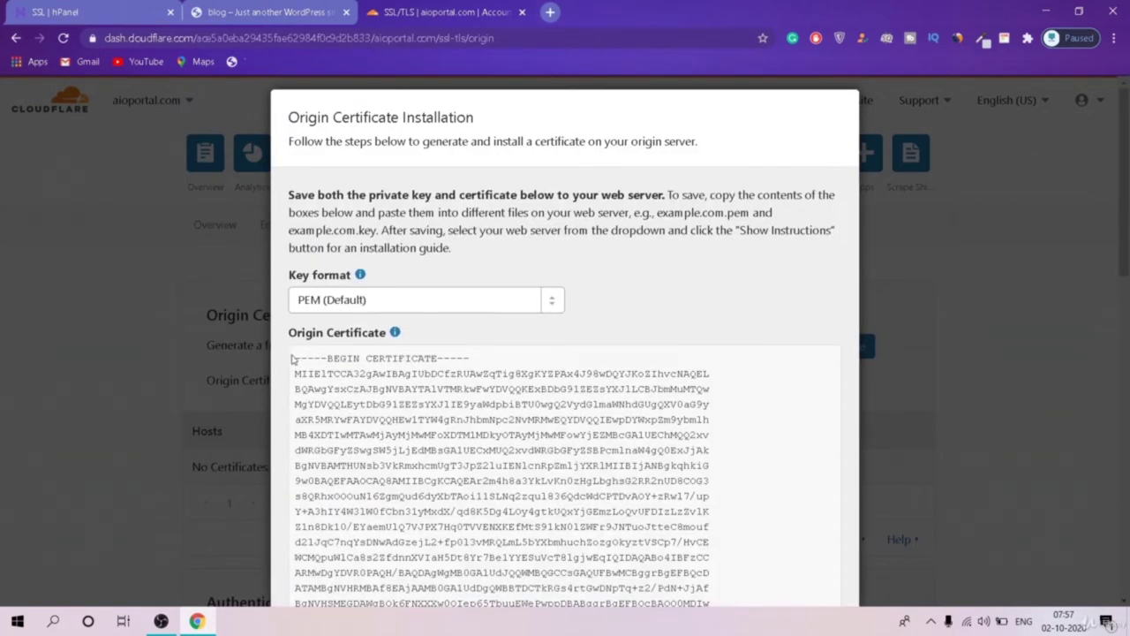
Step: Copy the whole origin certificate from Cloudflare and paste it into the Certificate (CRT) field of Hostinger's Custom SSL form
drag(293, 359, 640, 445)
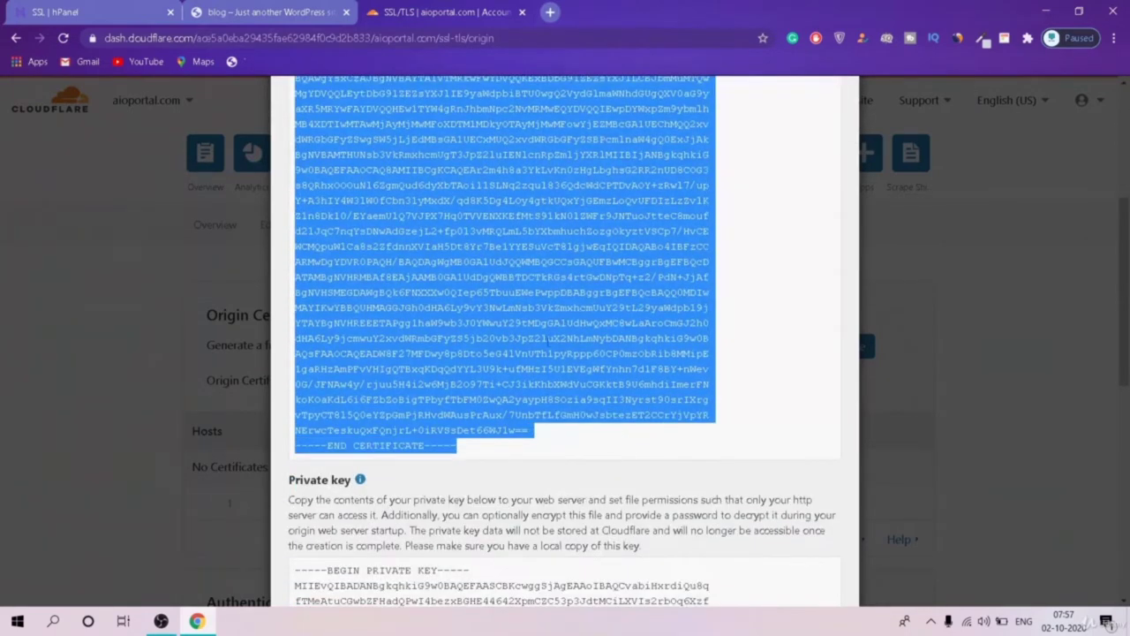
right_click(440, 240)
click(469, 254)
click(231, 6)
click(94, 6)
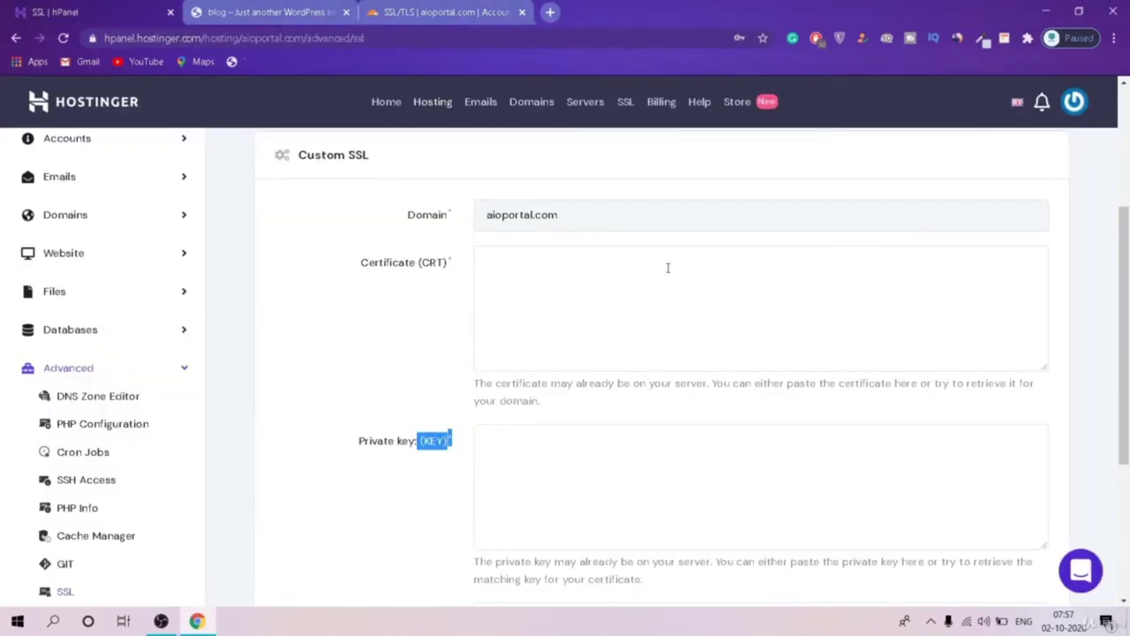
click(613, 283)
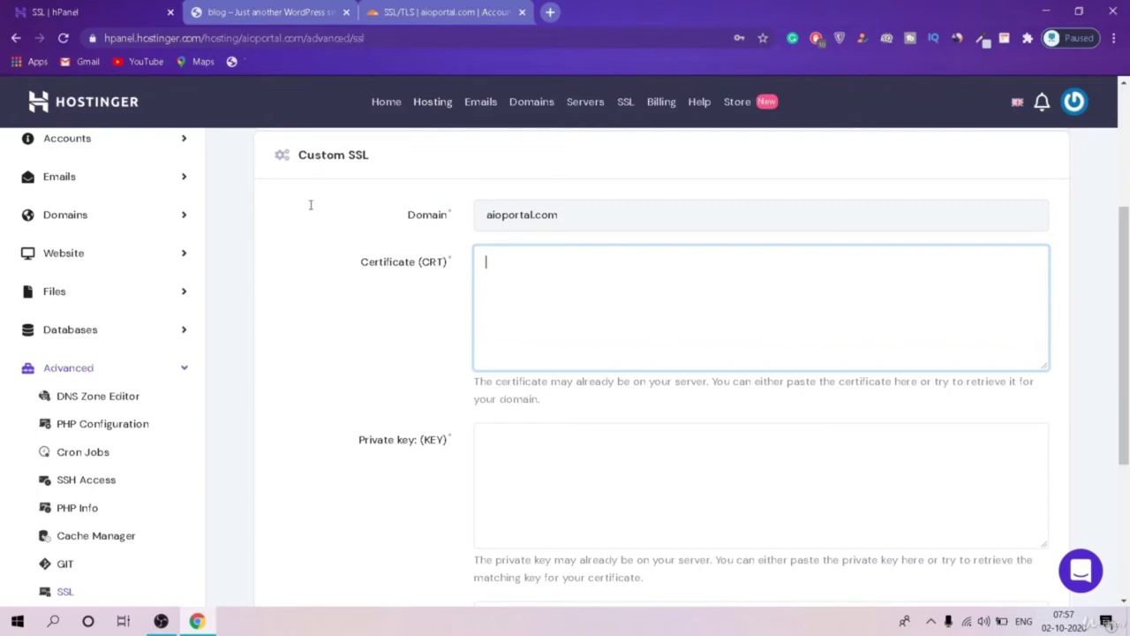
click(380, 256)
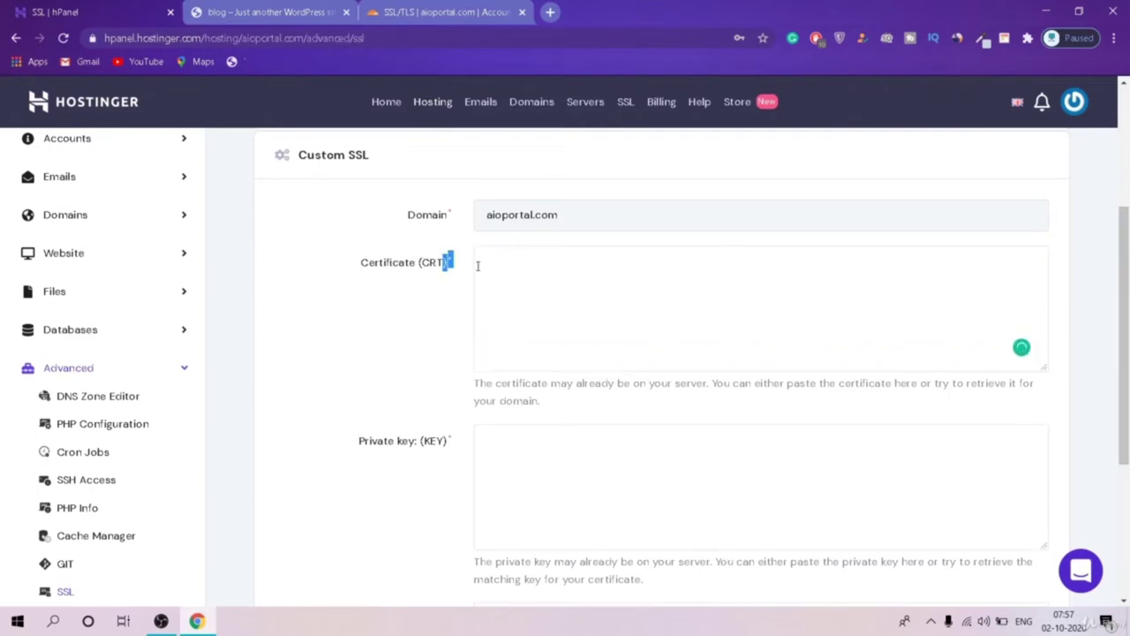
click(494, 267)
key(ctrl+v)
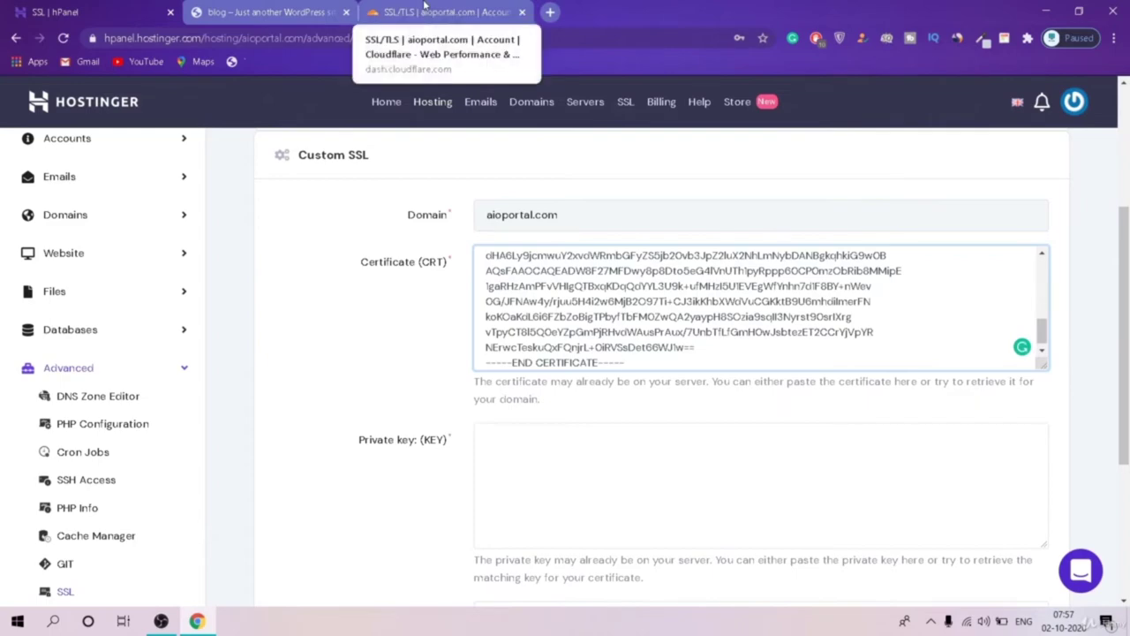
Step: Copy the private key from Cloudflare into the Private key (KEY) field of Hostinger's Custom SSL form and install the certificate
click(425, 10)
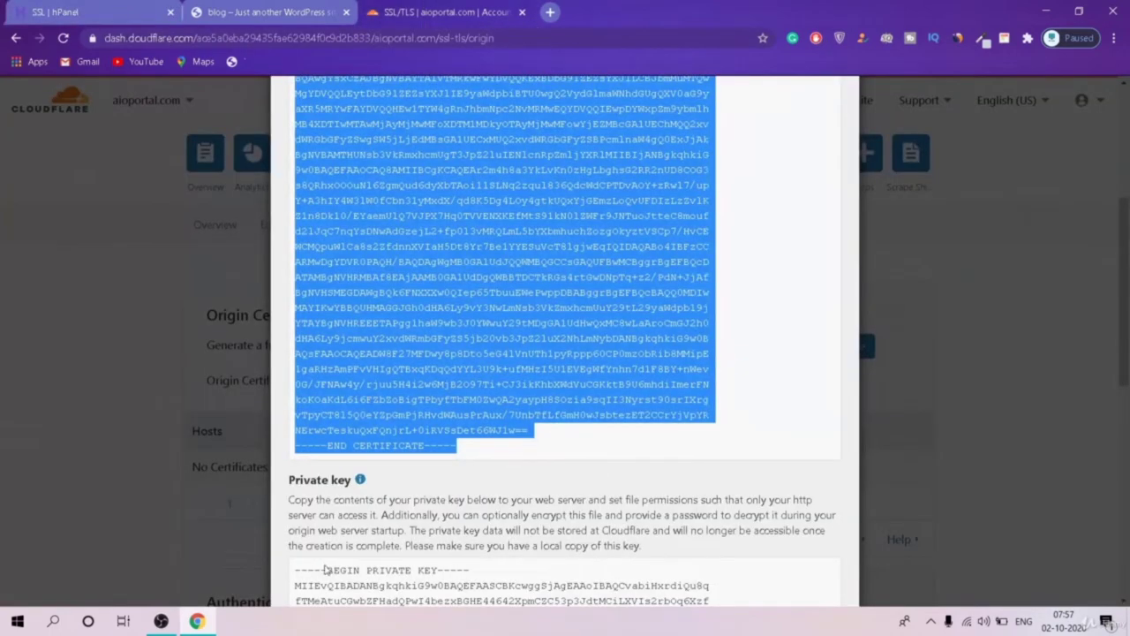
drag(295, 570, 577, 445)
right_click(471, 240)
click(492, 248)
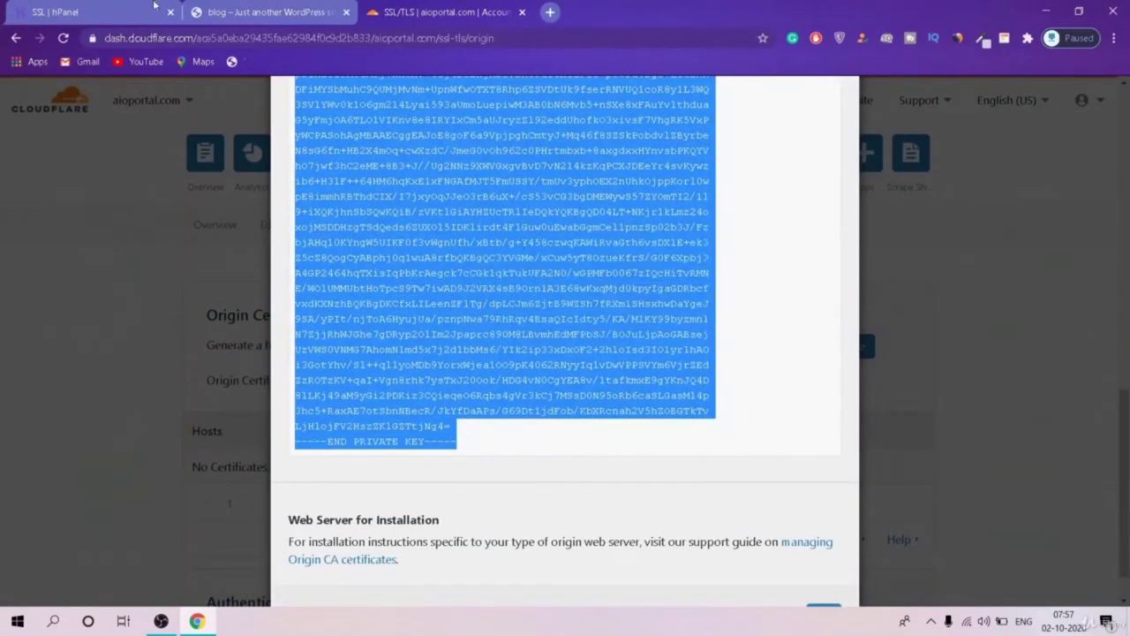
click(101, 12)
click(562, 430)
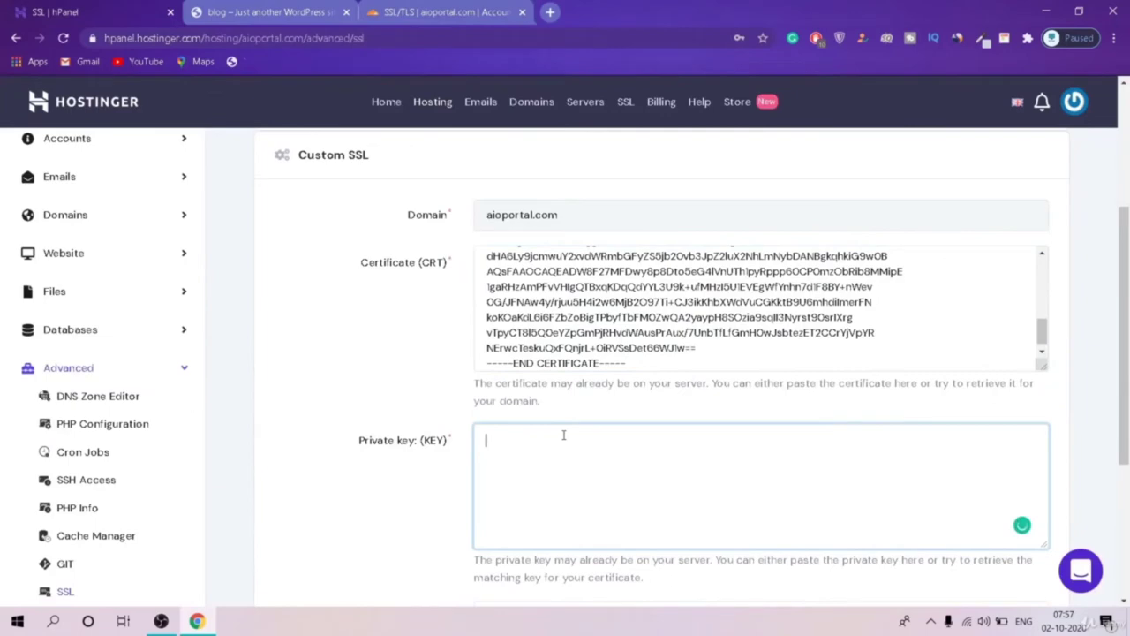
key(ctrl+v)
scroll(1127, 281, down, 3)
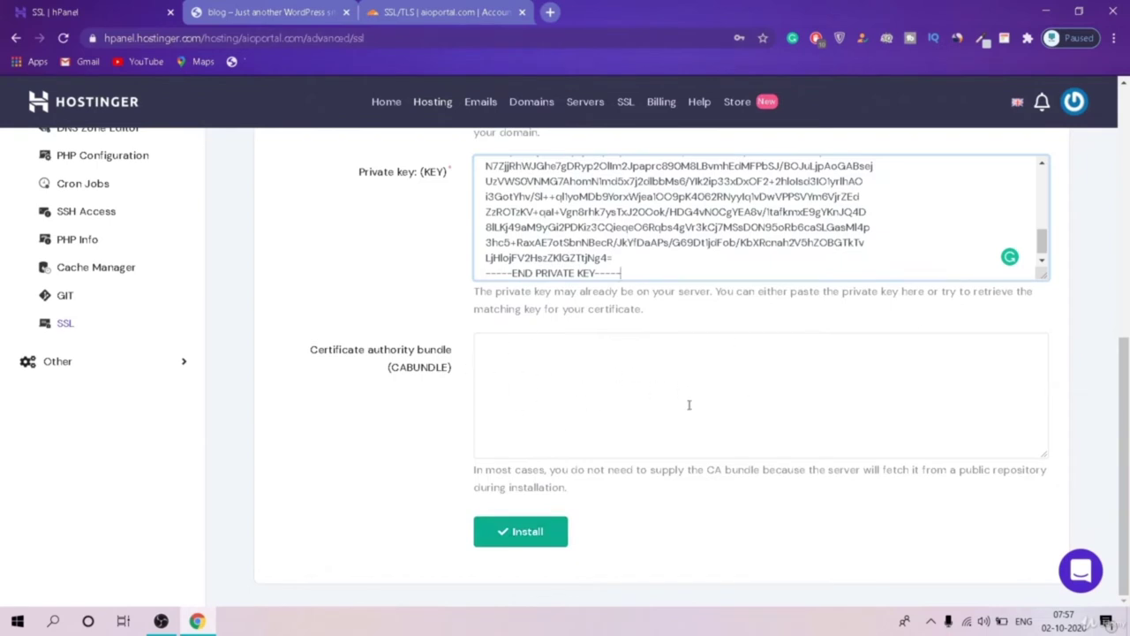
click(522, 534)
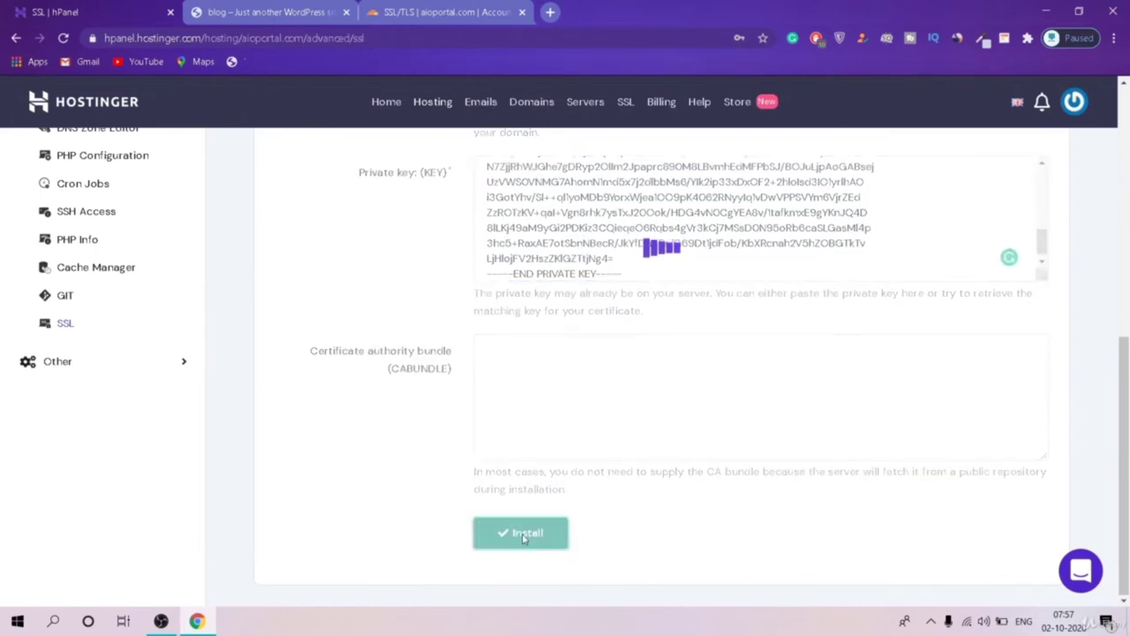
Step: Switch to Cloudflare and close the generated origin certificate's details
key(ctrl+shift+Tab)
scroll(792, 429, down, 1)
click(820, 563)
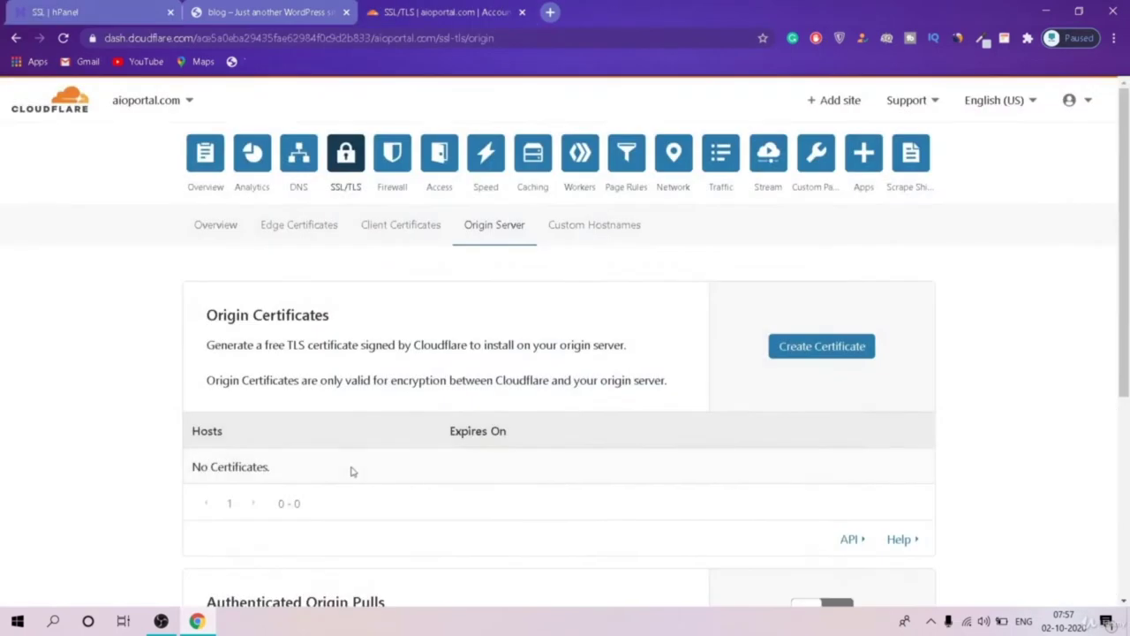
Step: Return to Hostinger's SSL page and force HTTPS for aioportal.com in the list of installed SSL certificates
key(ctrl+Tab)
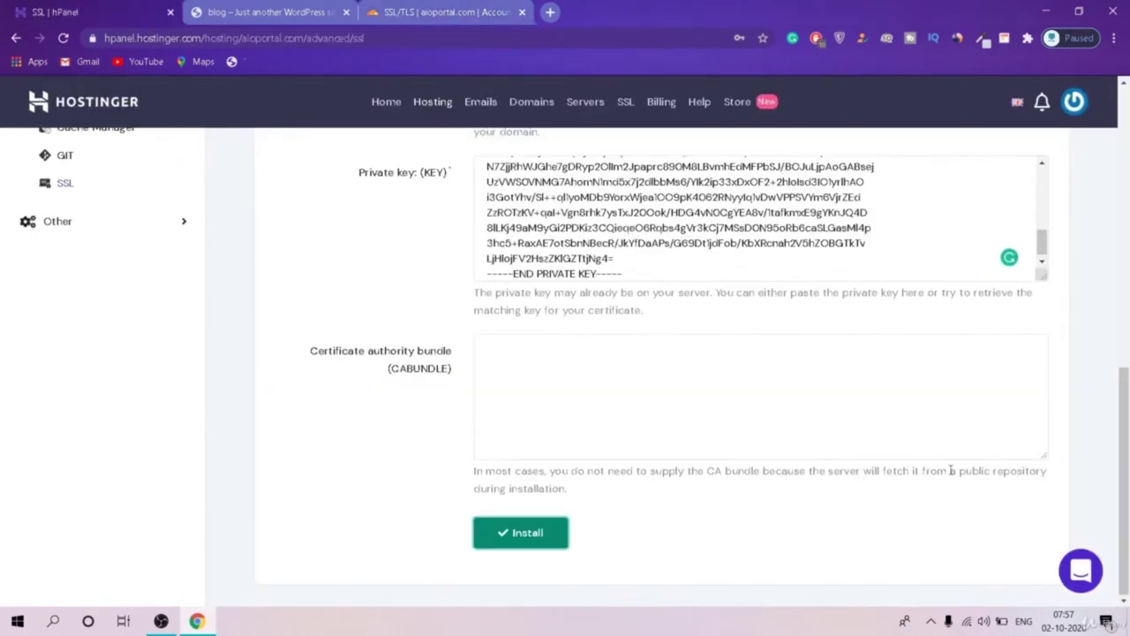
drag(1126, 446, 1127, 182)
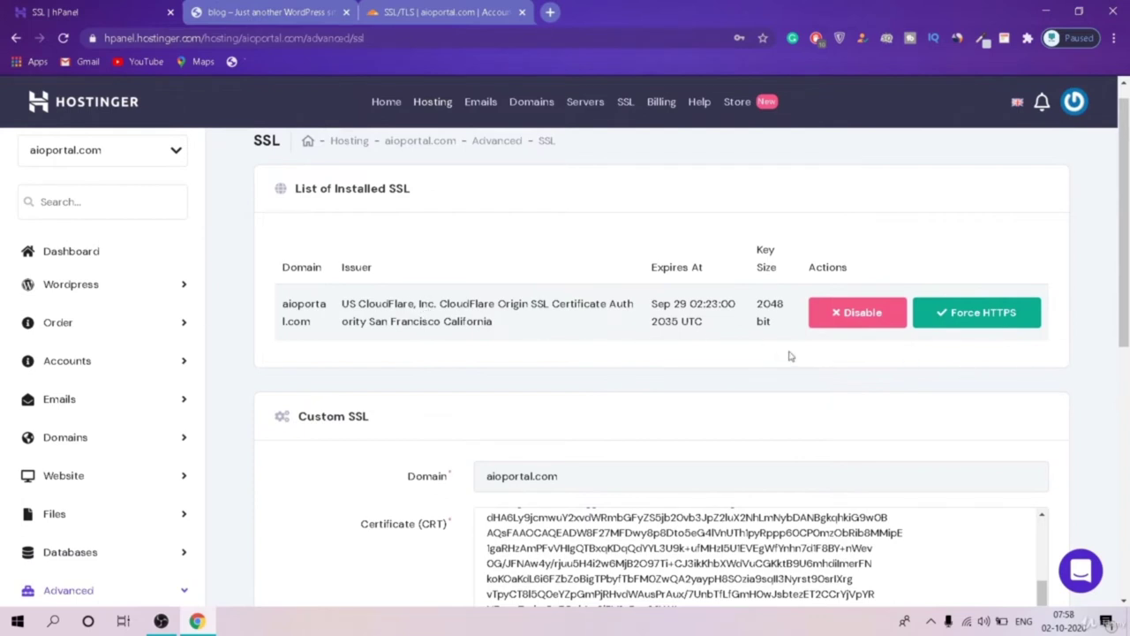
click(1006, 322)
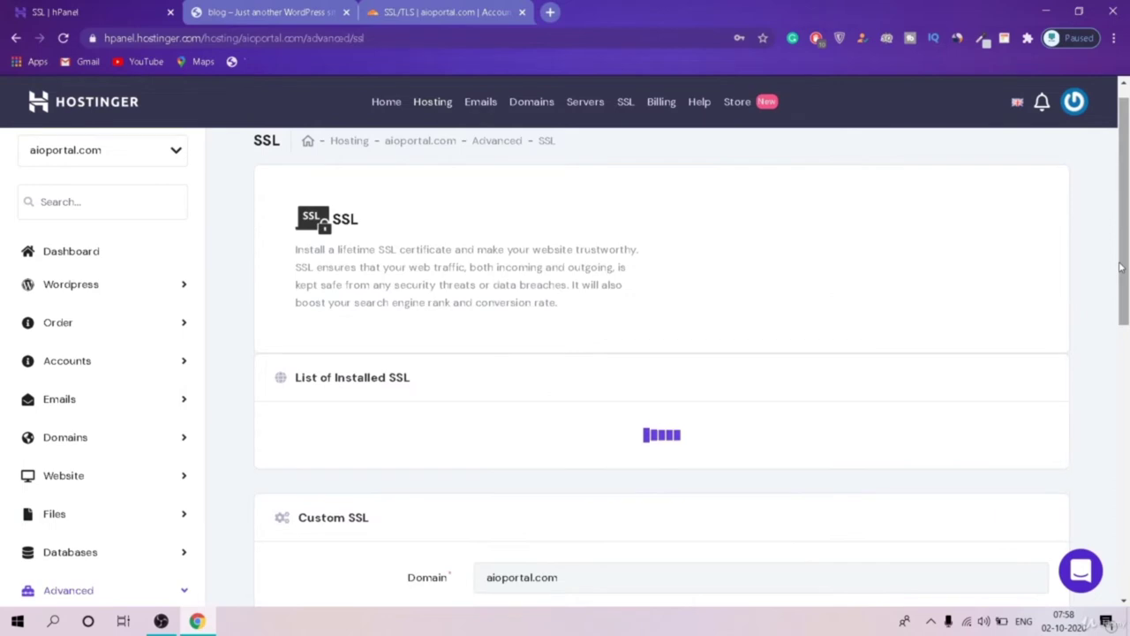
scroll(1125, 211, up, 1)
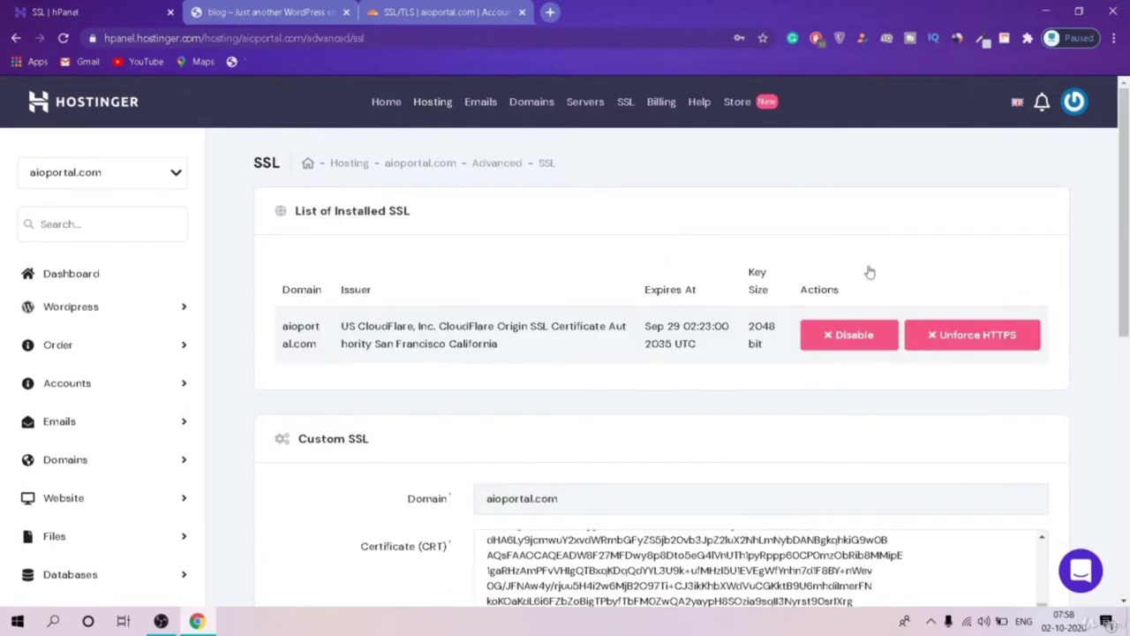
Step: Open the wp-admin address of aioportal.com in the blog's browser tab and log in to the WordPress dashboard
click(284, 10)
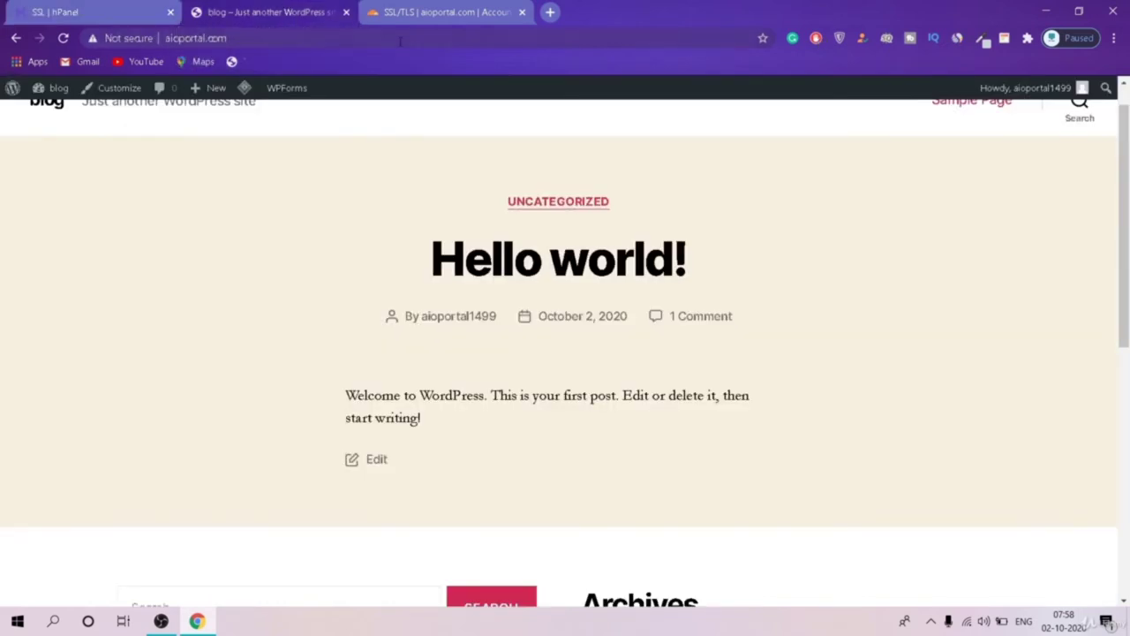
click(700, 37)
text(wp-)
key(Return)
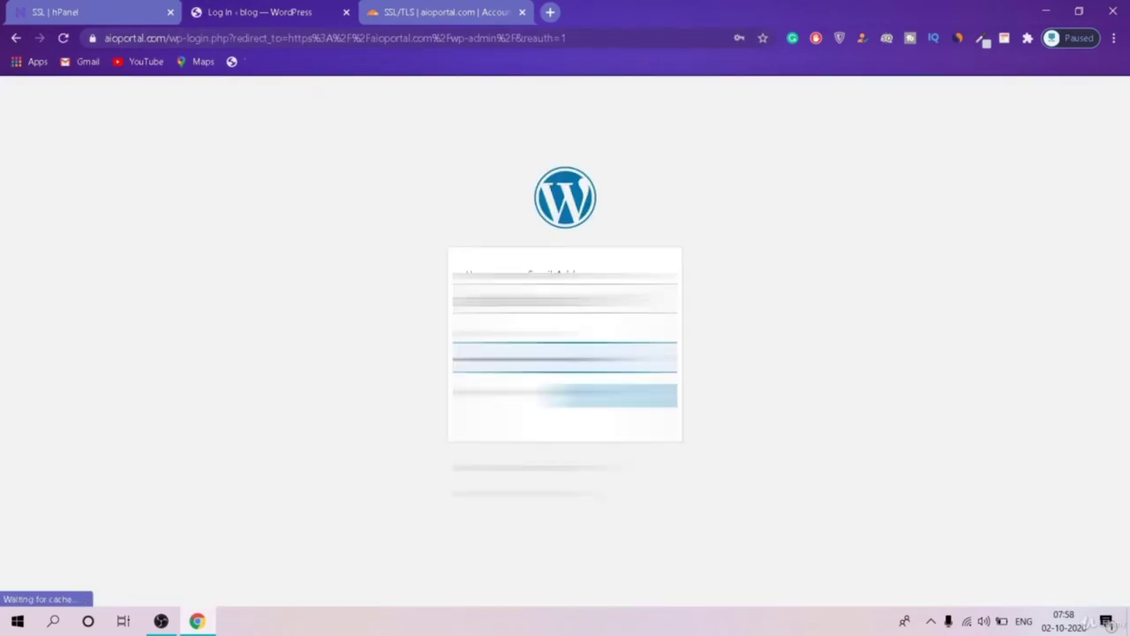
key(Return)
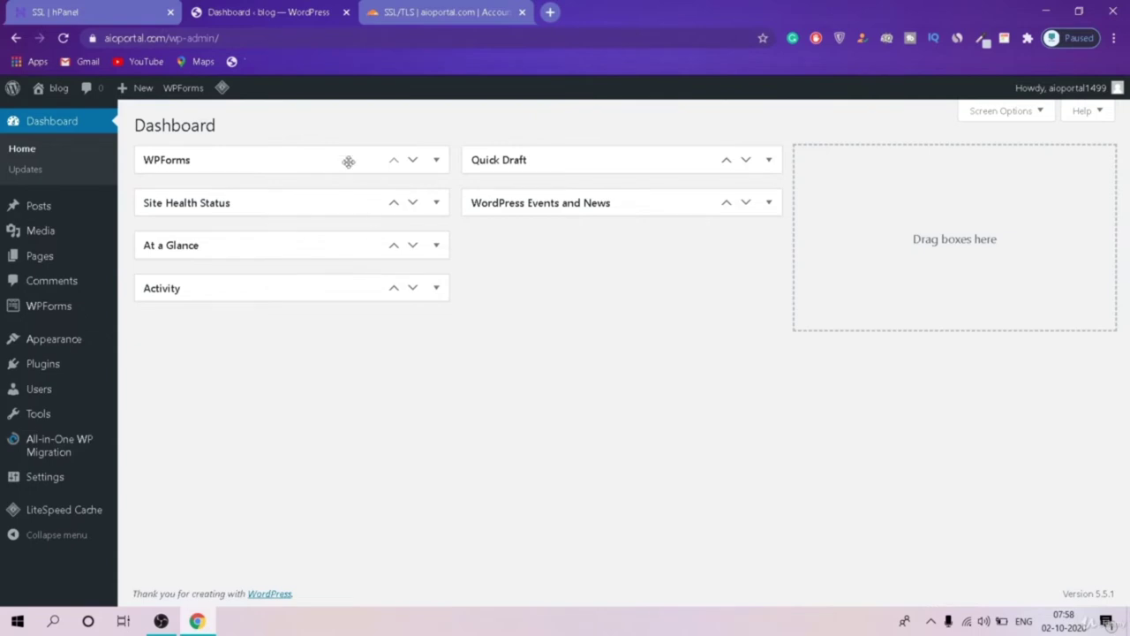
Step: Start adding a new WordPress plugin and search the plugin directory for "really"
click(61, 376)
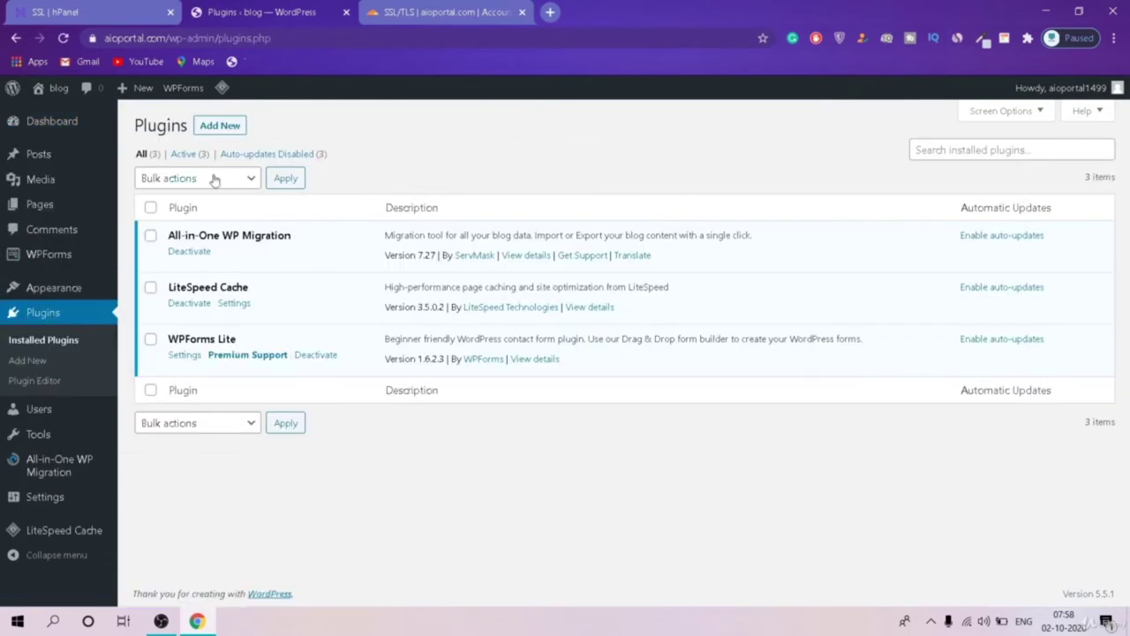
click(226, 129)
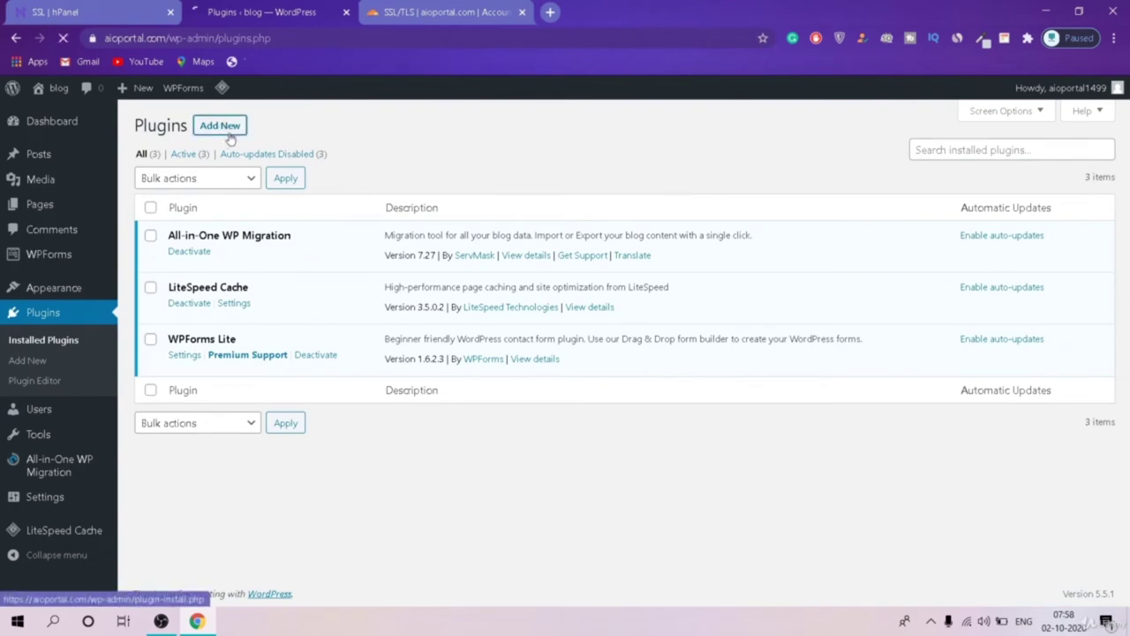
click(993, 168)
text(rea)
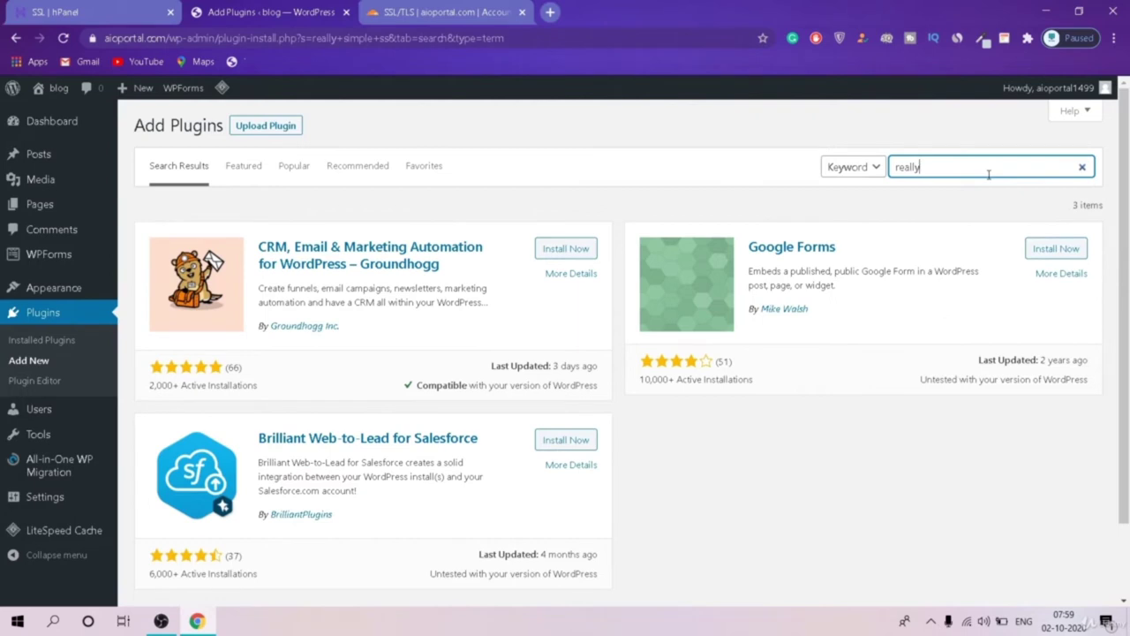
text(lly)
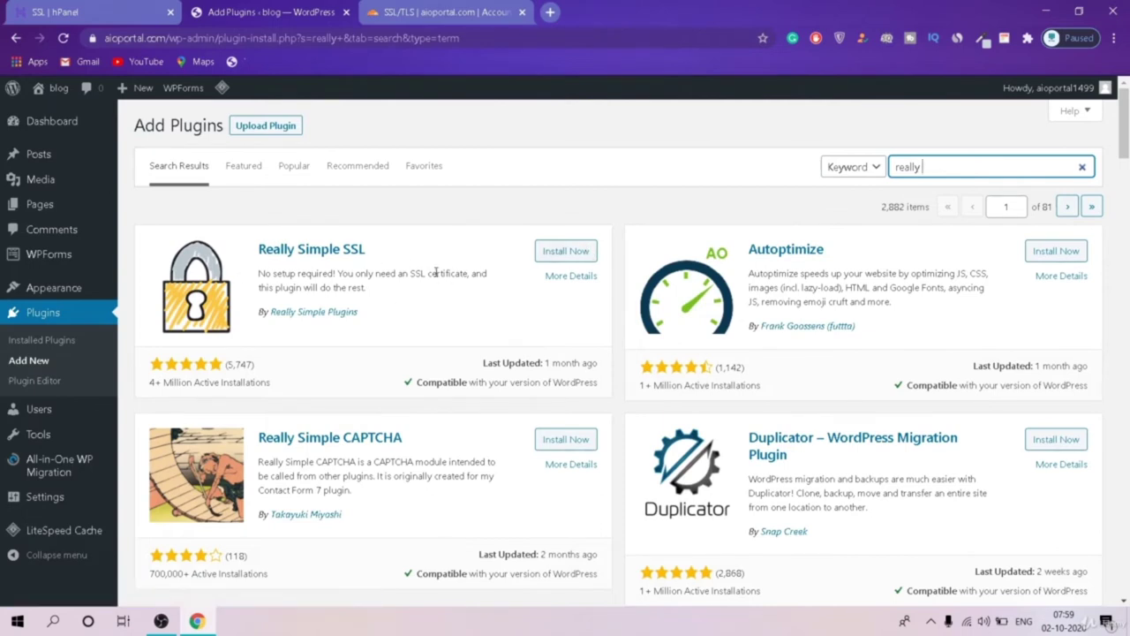
Step: Install and activate the Really Simple SSL plugin, and go ahead with its SSL activation for the site
click(563, 252)
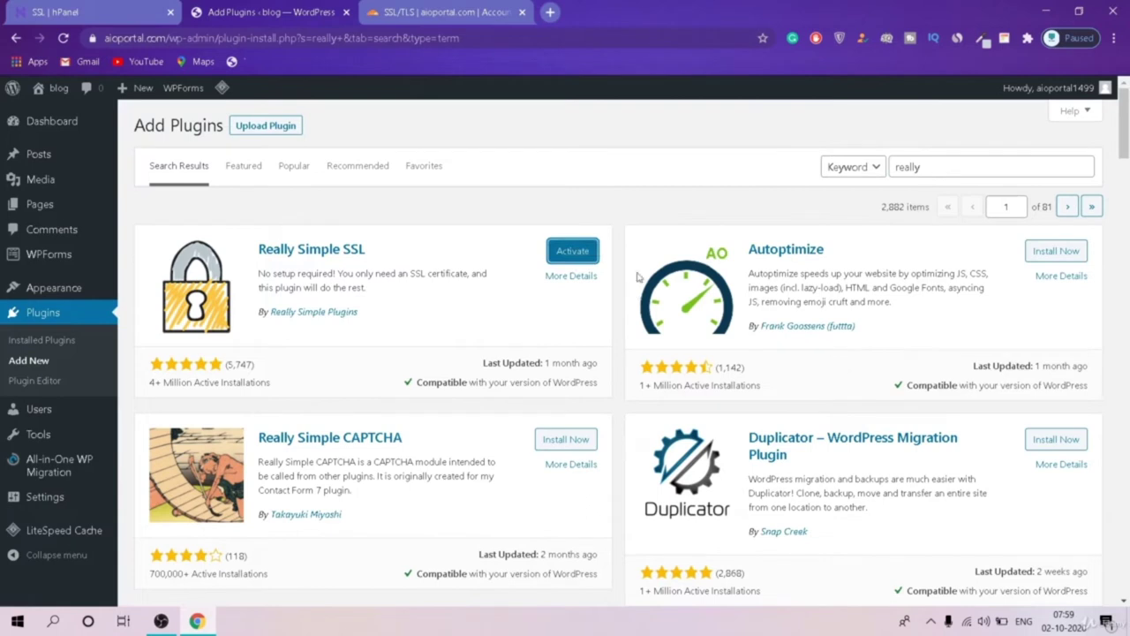
click(578, 252)
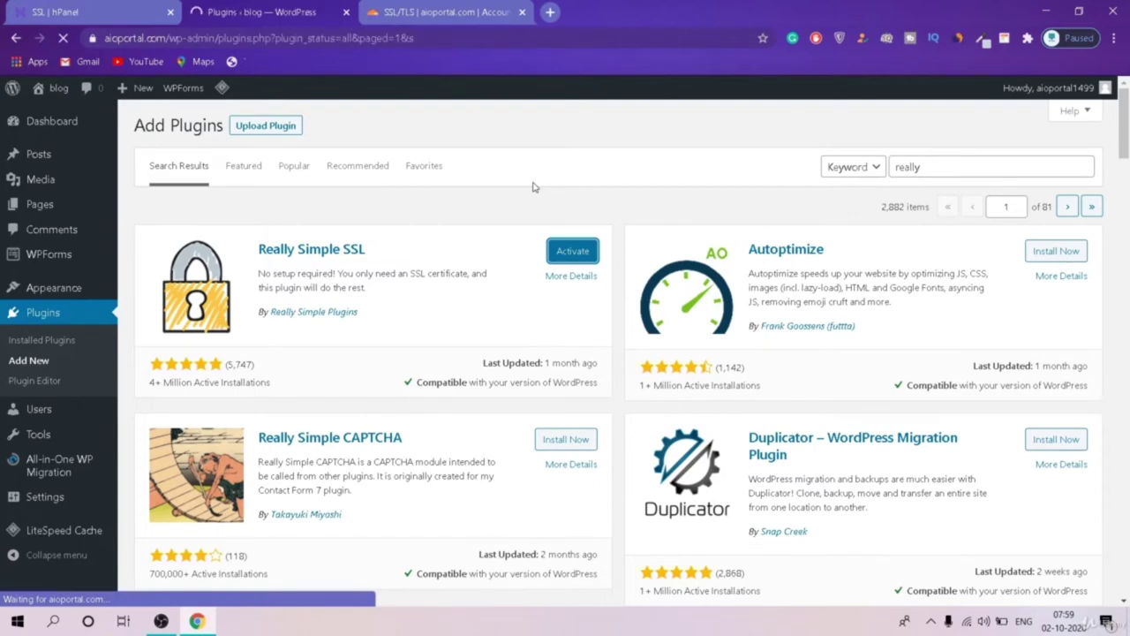
scroll(295, 248, down, 2)
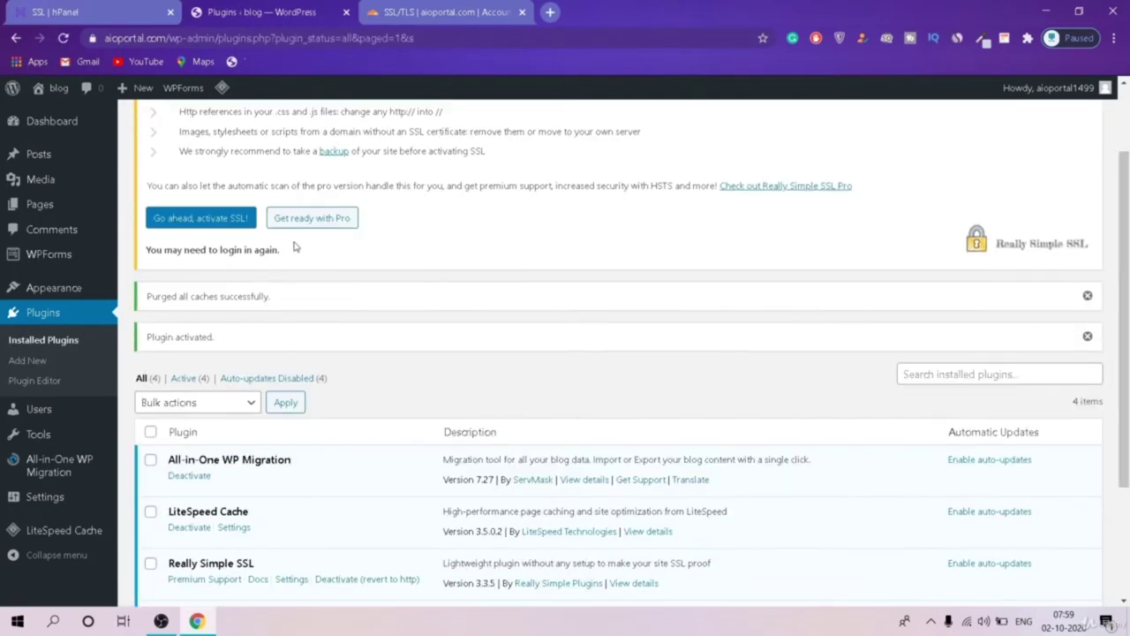
scroll(296, 248, up, 2)
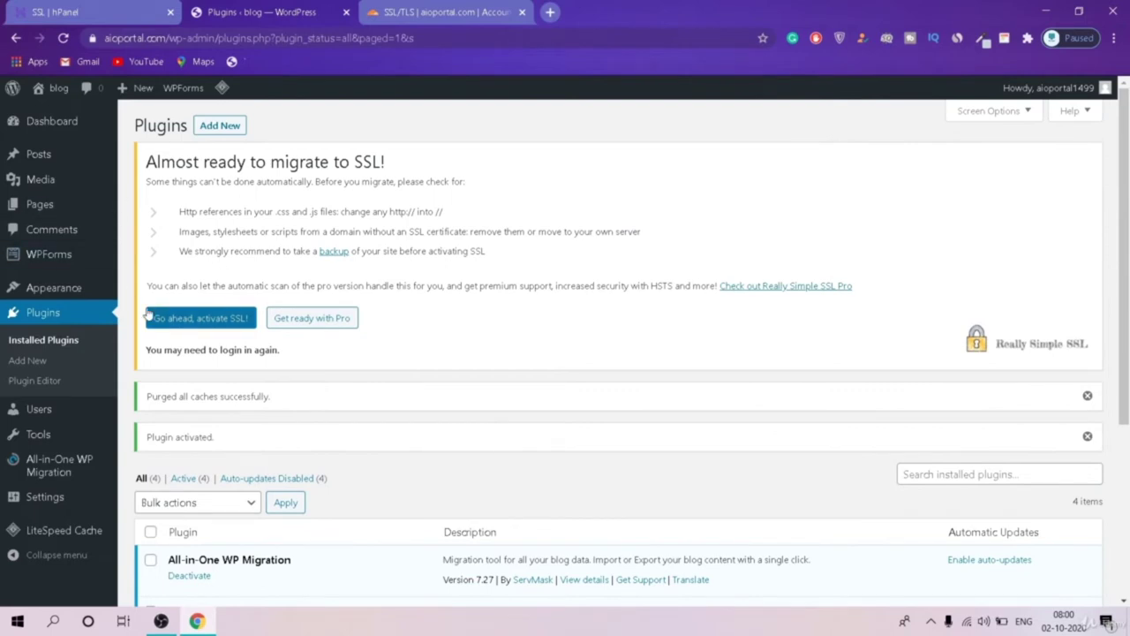
click(194, 320)
scroll(1128, 322, down, 2)
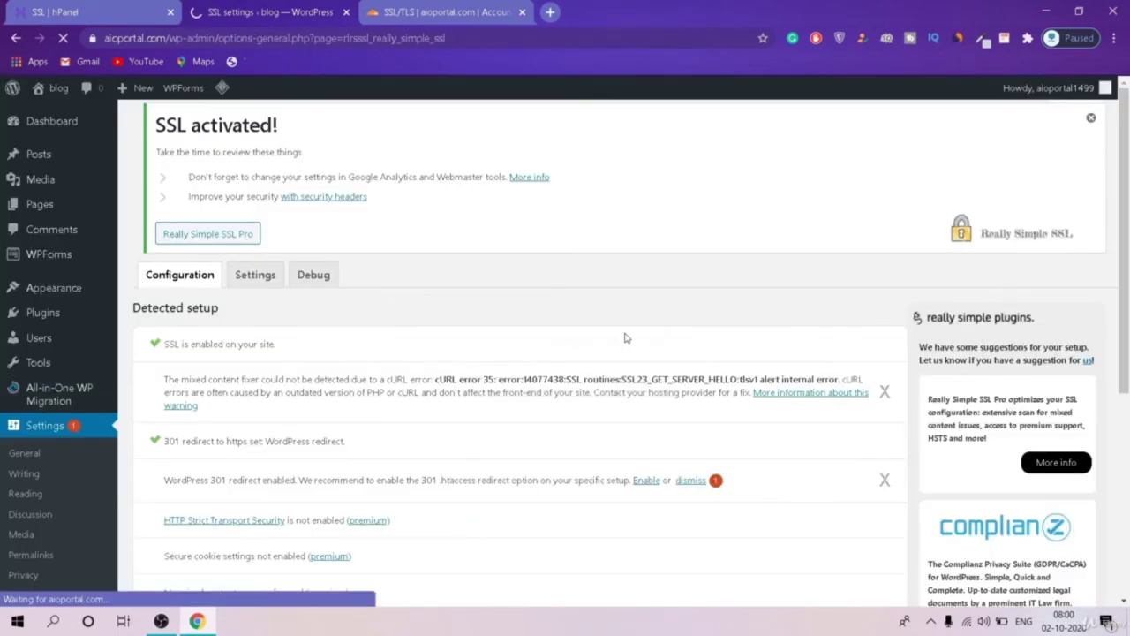
Step: Enable the 301 .htaccess redirect in the Really Simple SSL settings and save them
drag(1127, 209, 1127, 304)
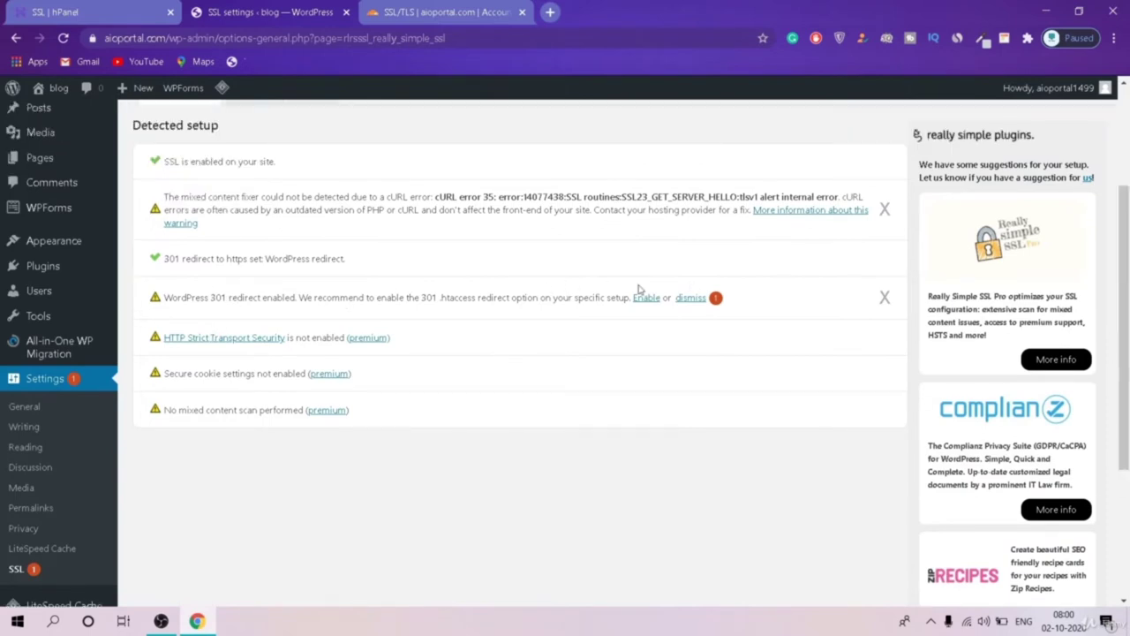
drag(186, 259, 226, 259)
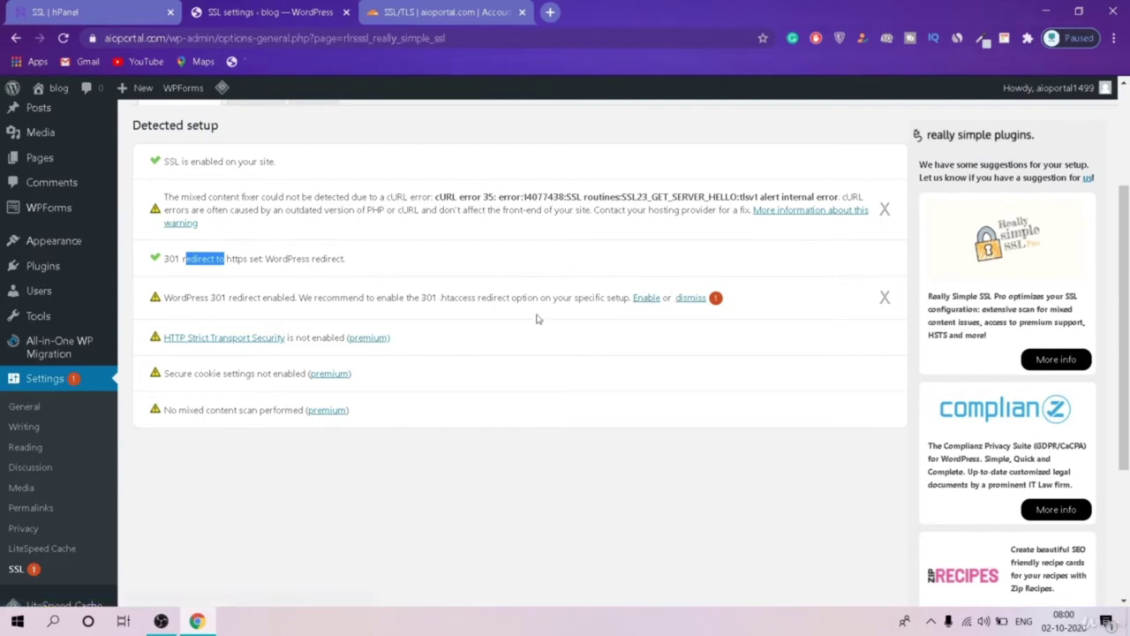
click(647, 299)
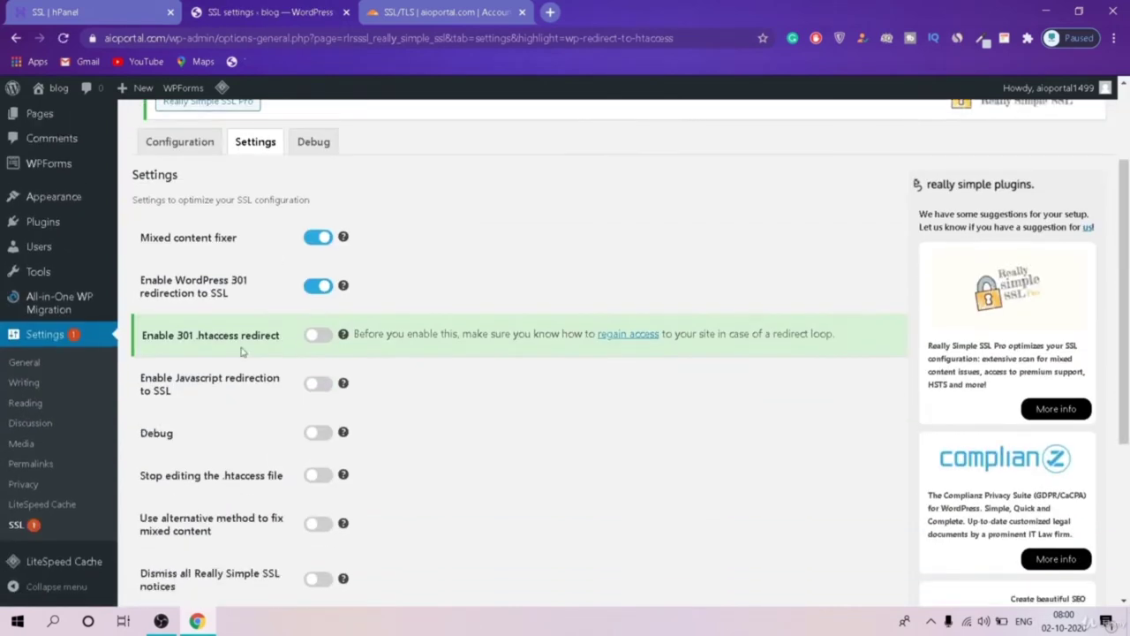
drag(154, 336, 218, 335)
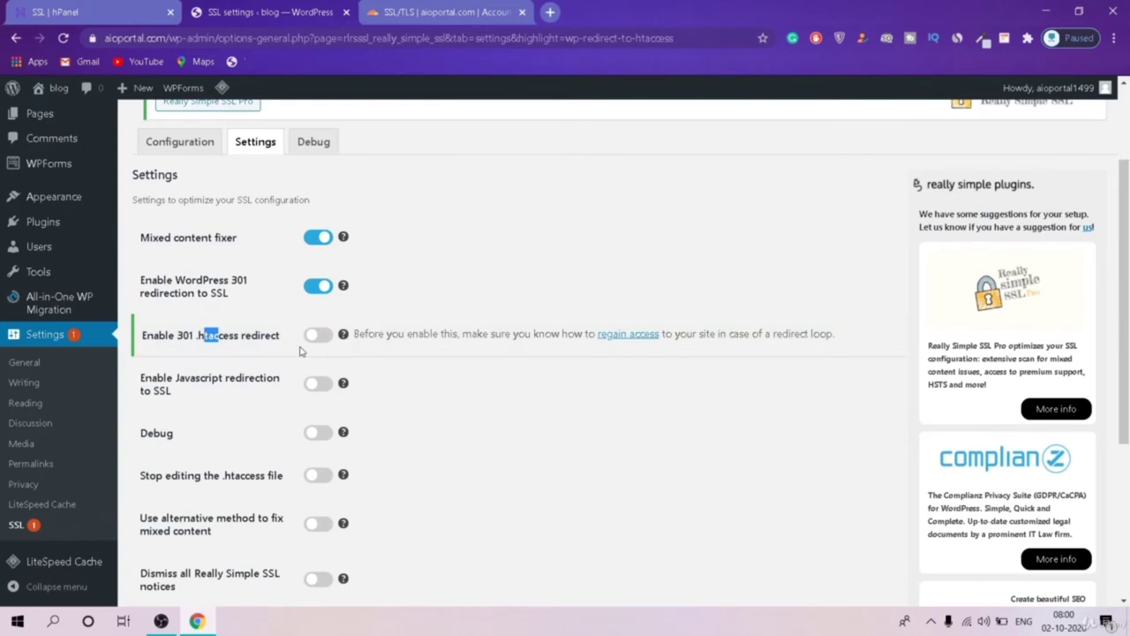
click(309, 338)
click(311, 338)
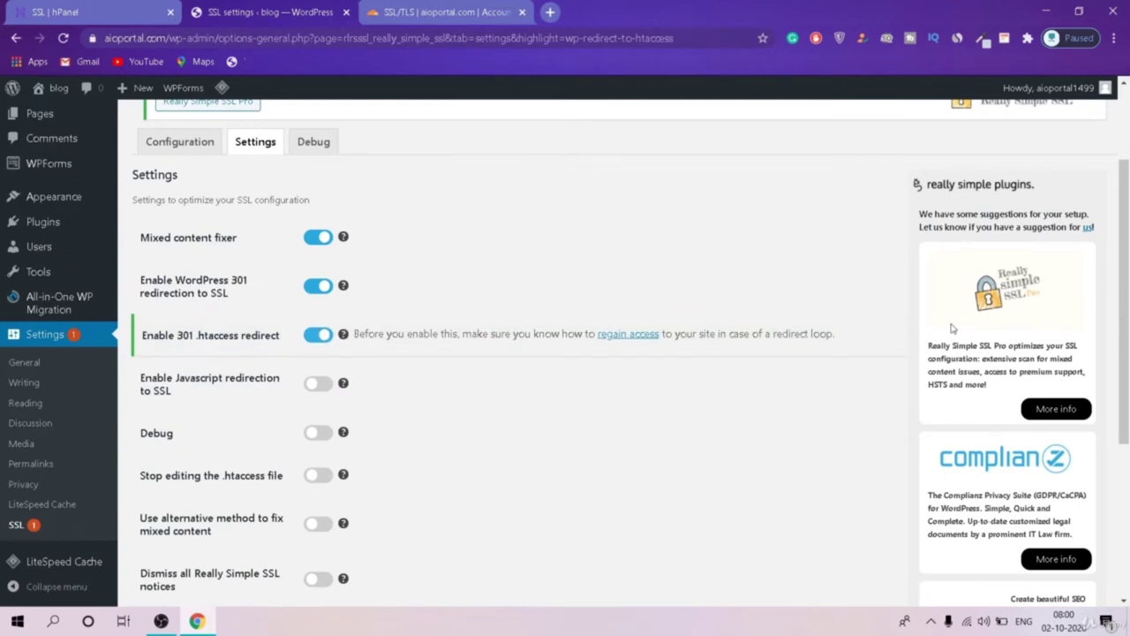
drag(1118, 282, 1118, 433)
click(164, 393)
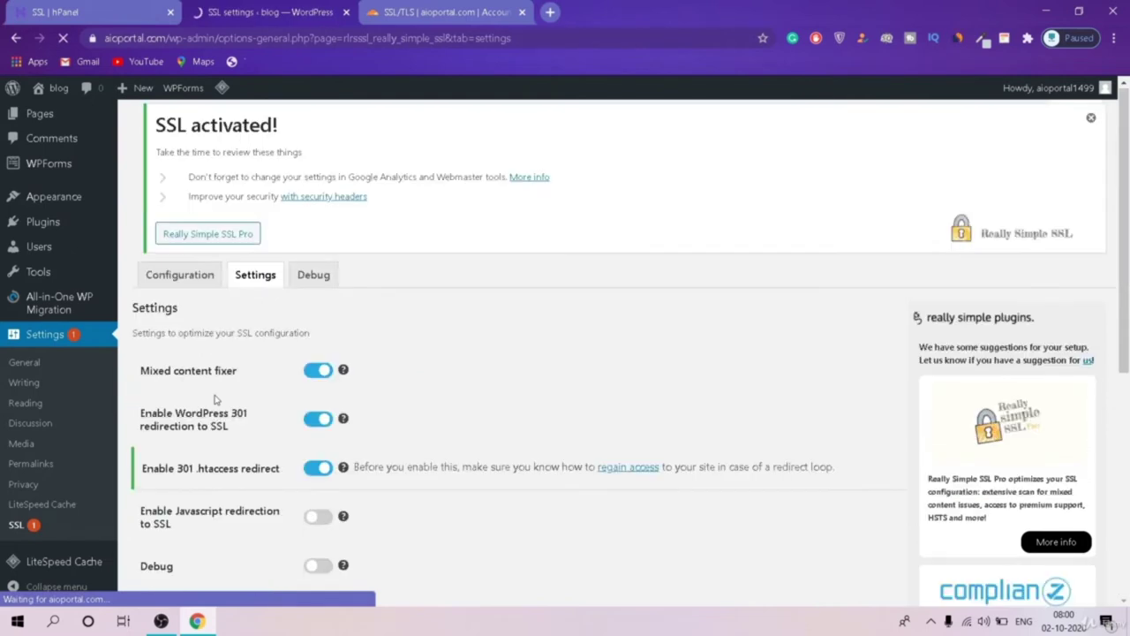
scroll(220, 396, down, 5)
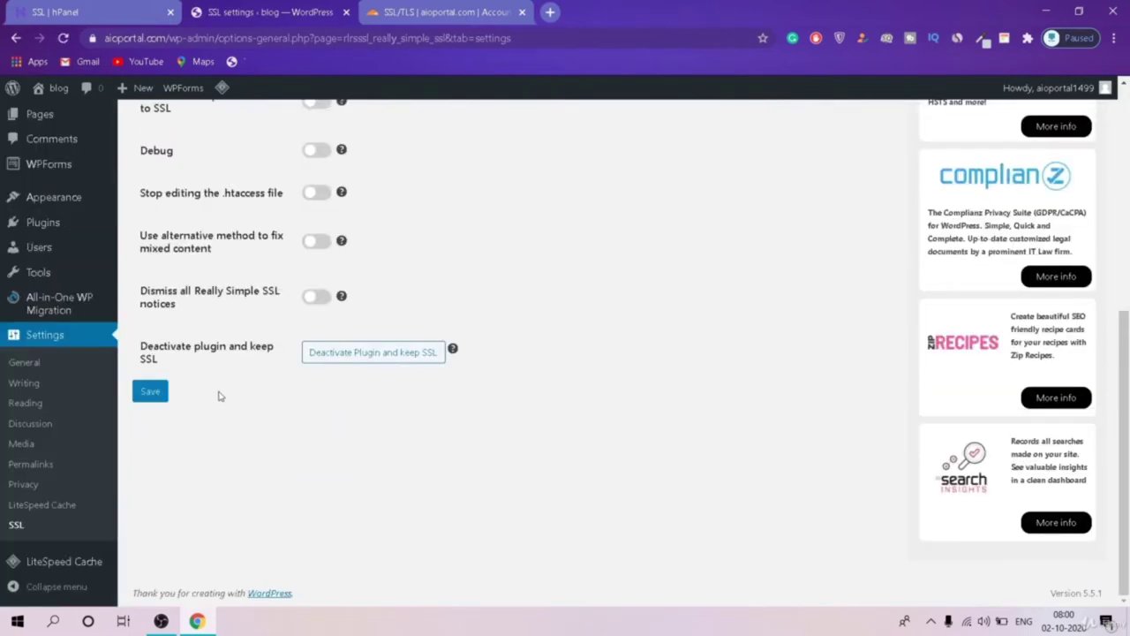
scroll(220, 396, up, 5)
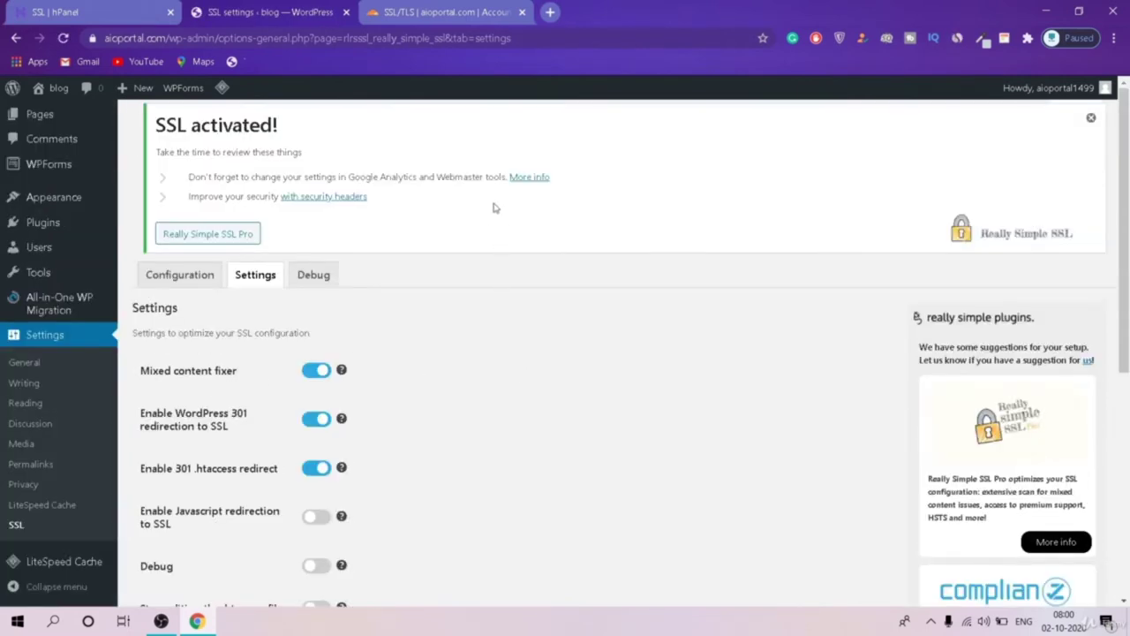
scroll(521, 18, down, 2)
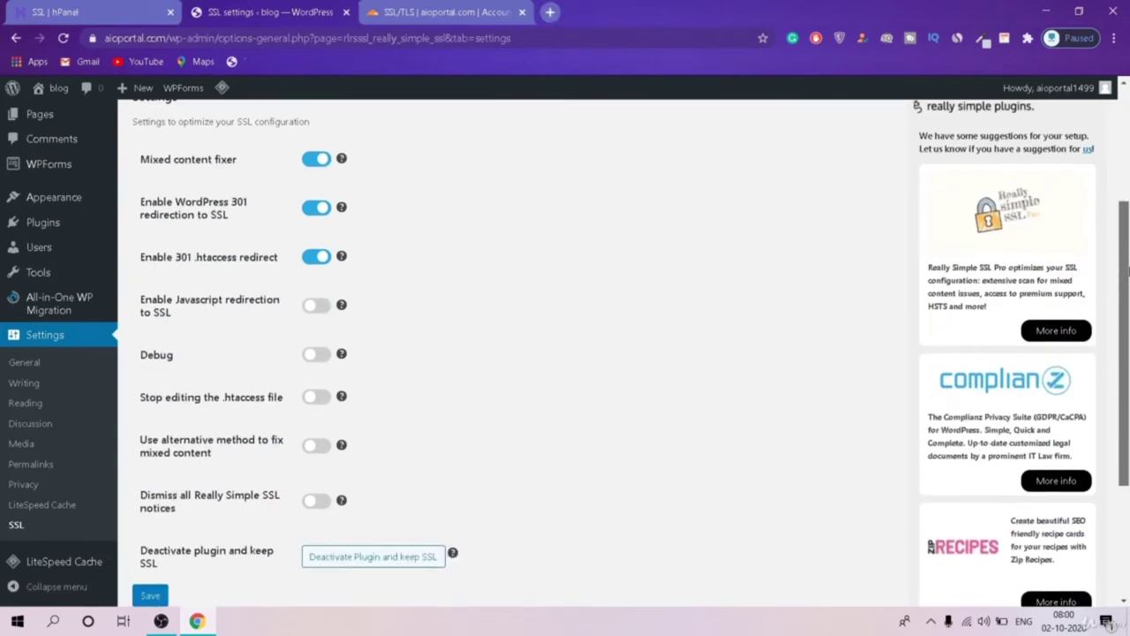
click(550, 11)
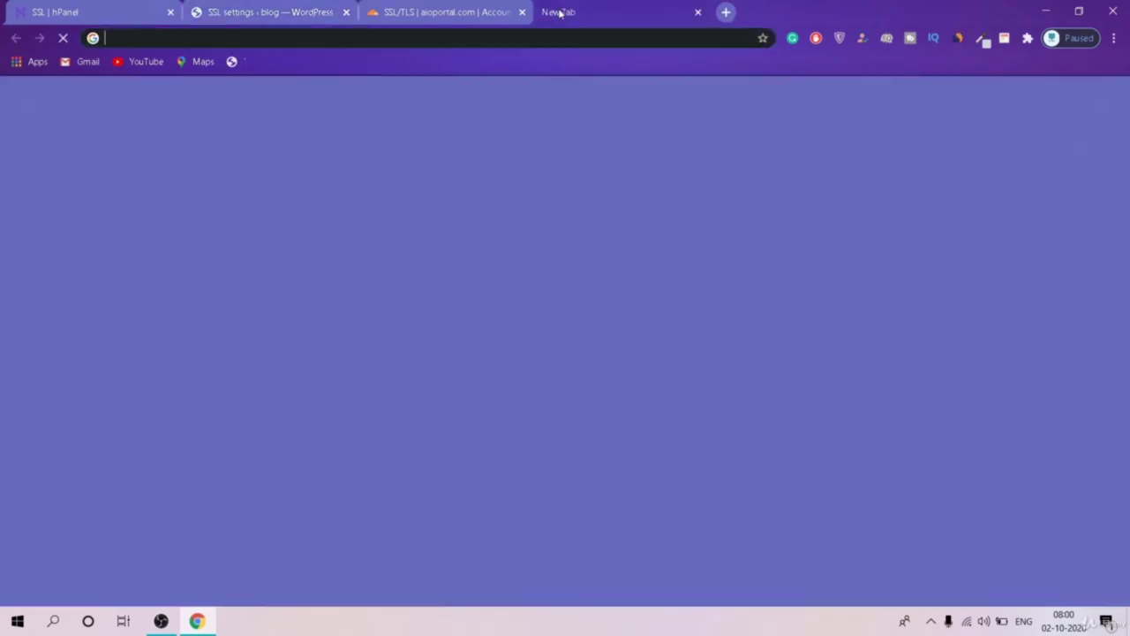
text(h)
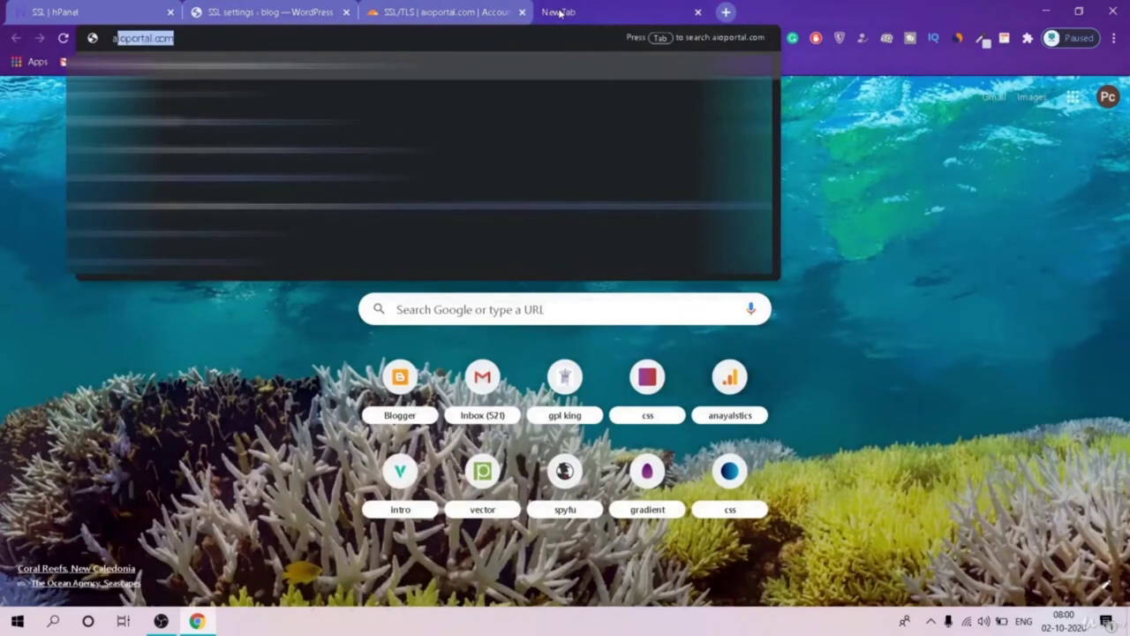
text(ttps:)
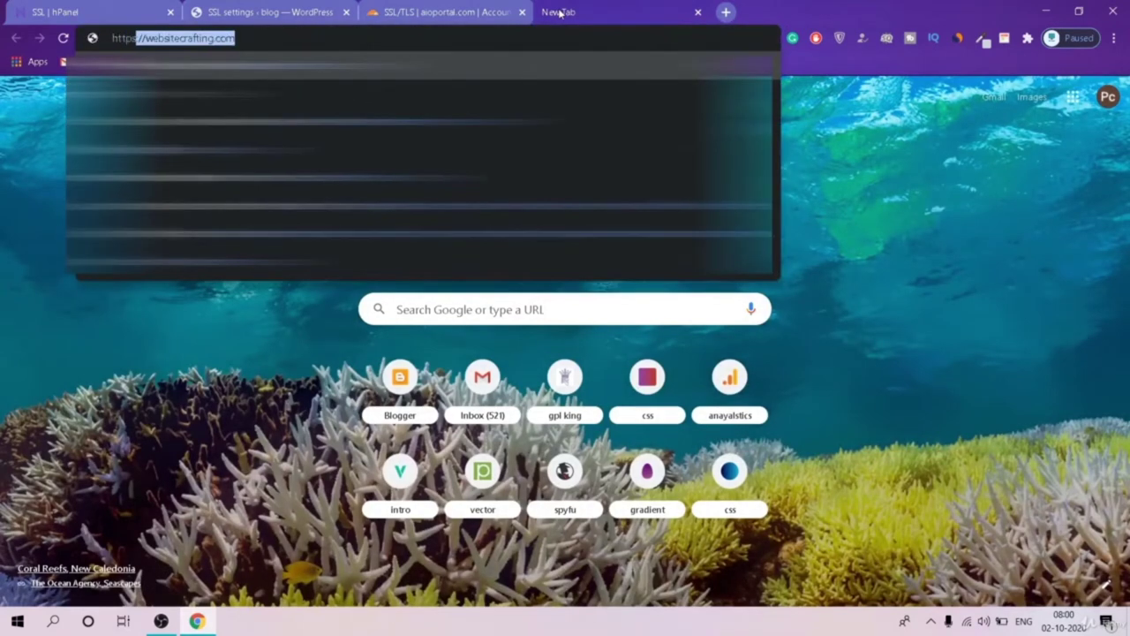
text(//)
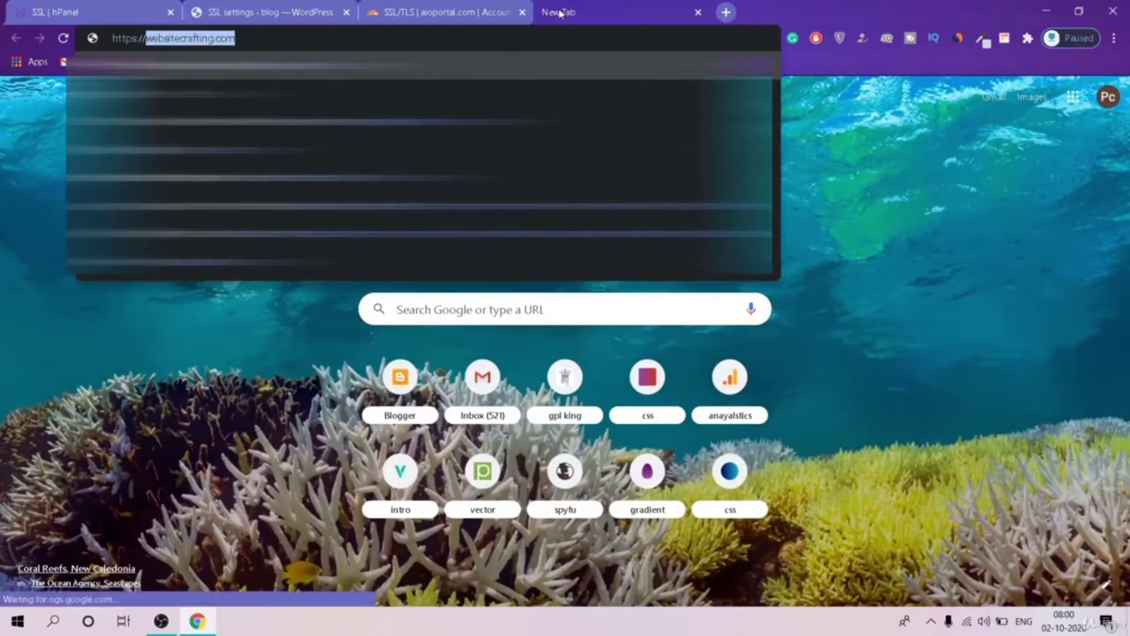
text(aioportal.com)
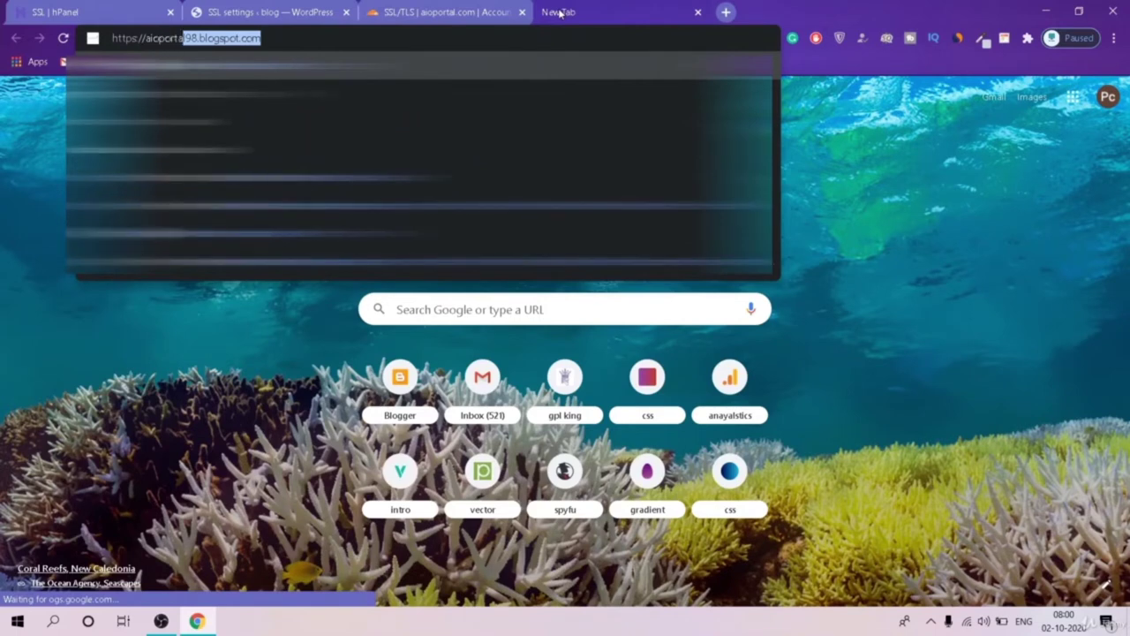
key(Return)
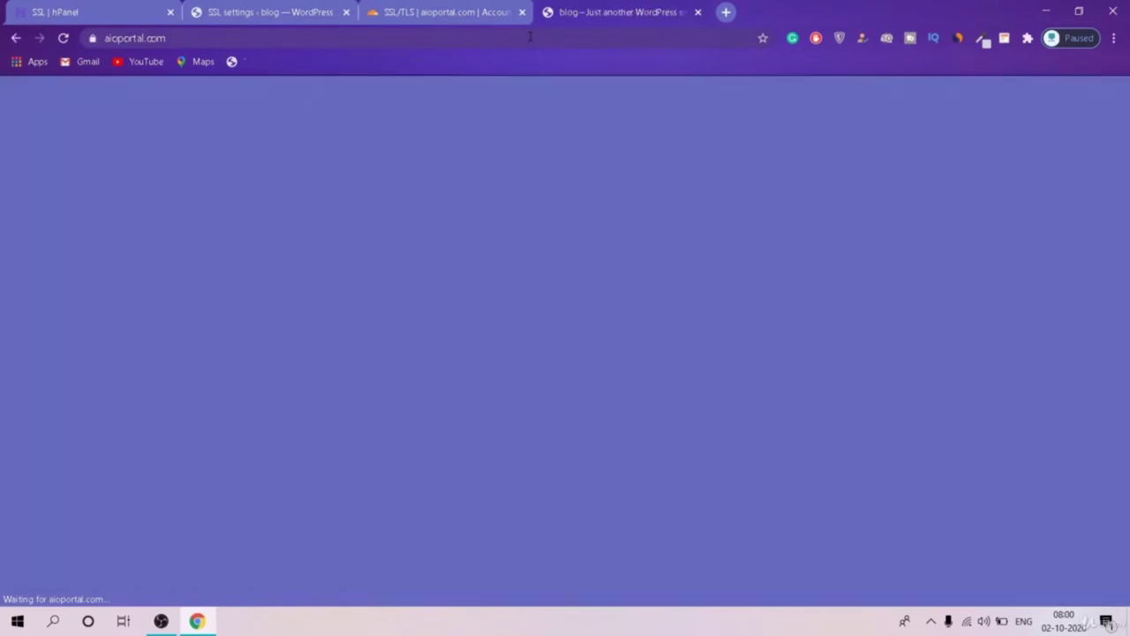
Step: Examine the loaded site's full address for the https prefix and the secure connection lock
click(348, 44)
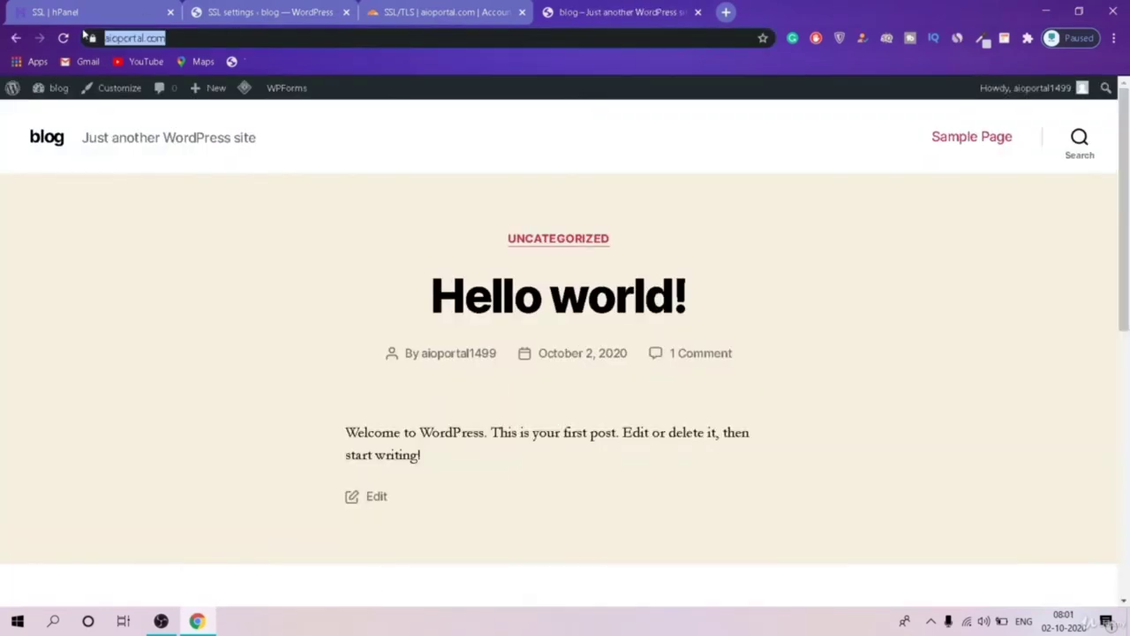
drag(97, 13, 100, 22)
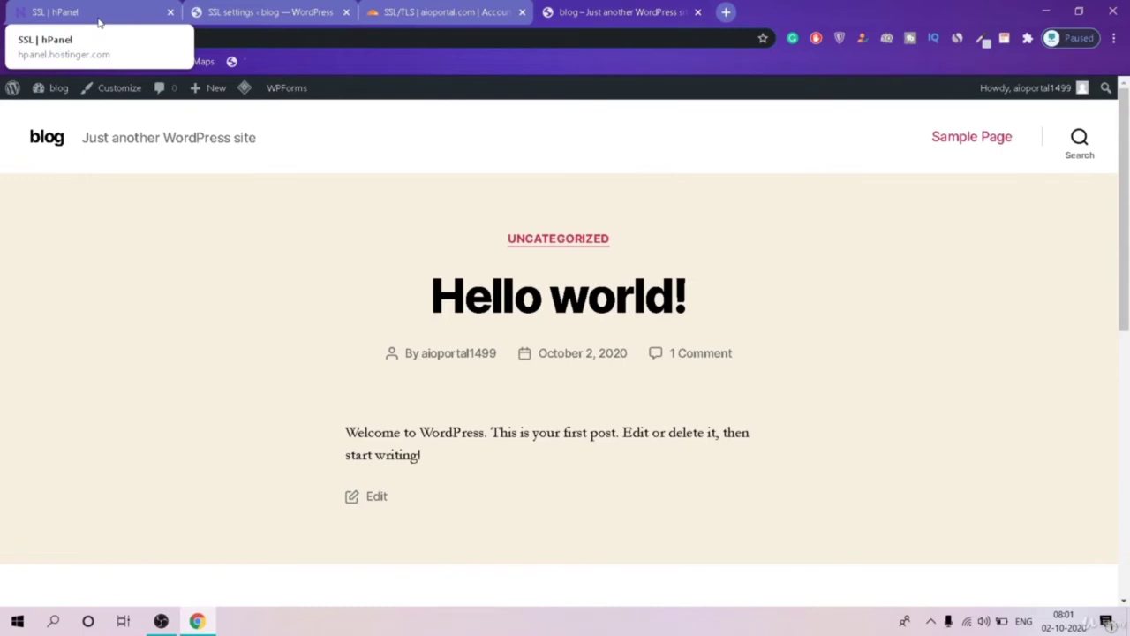
click(92, 38)
click(377, 38)
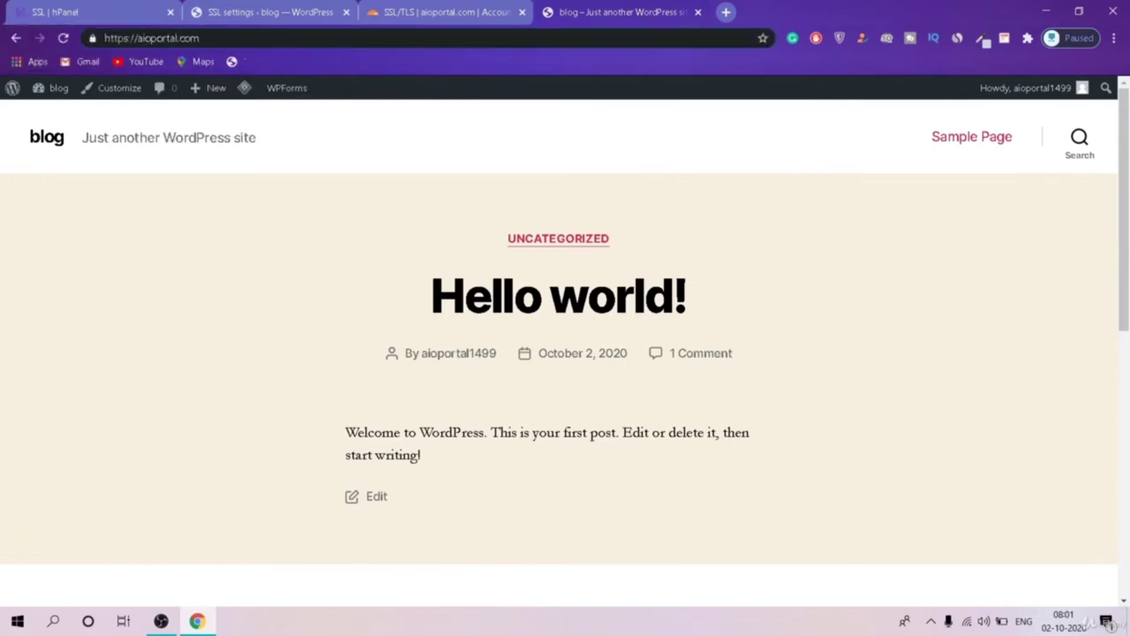
key(BackSpace)
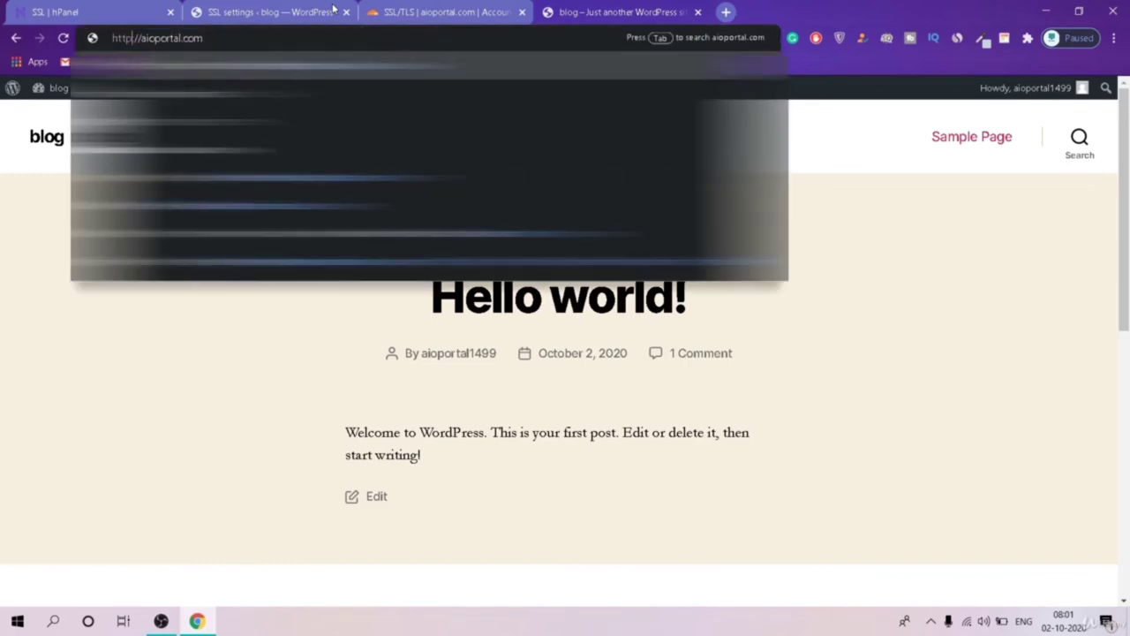
key(Return)
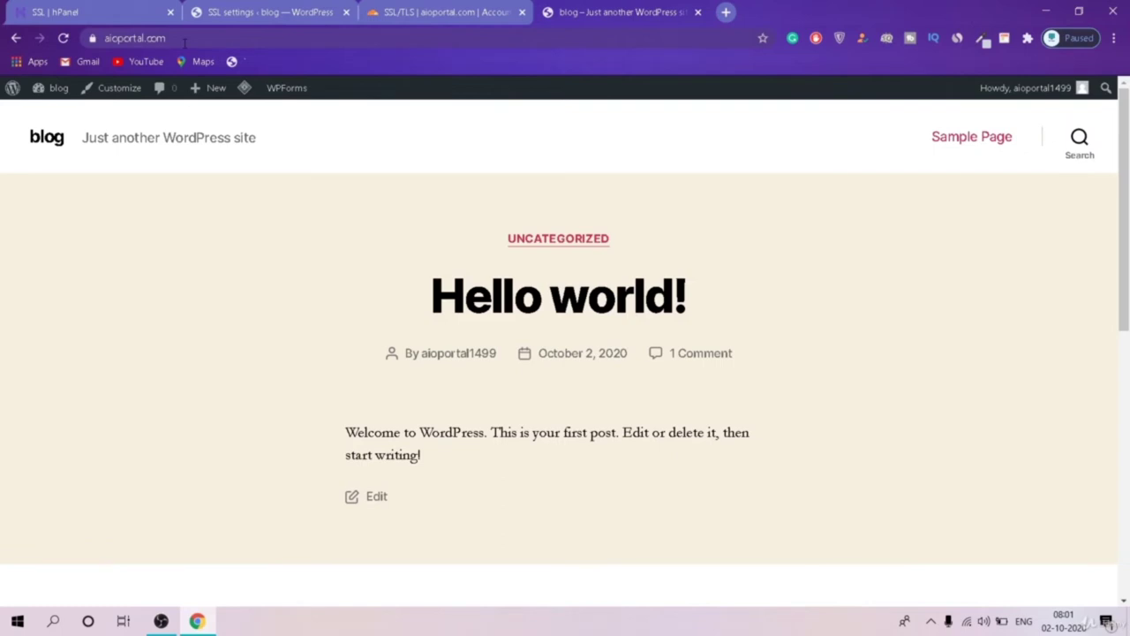
double_click(184, 40)
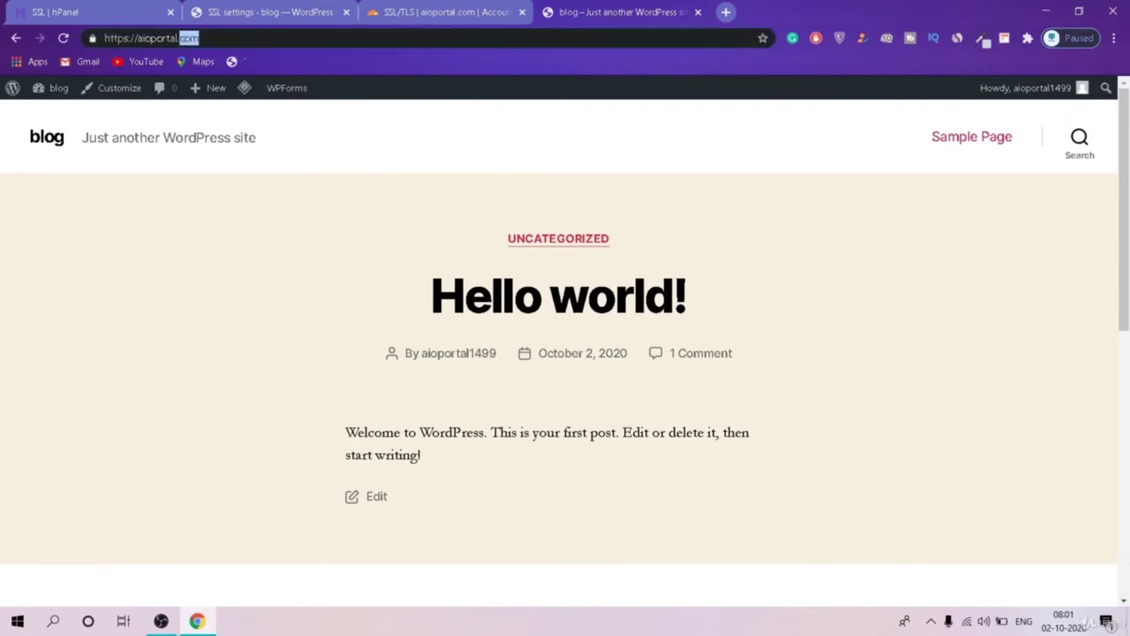
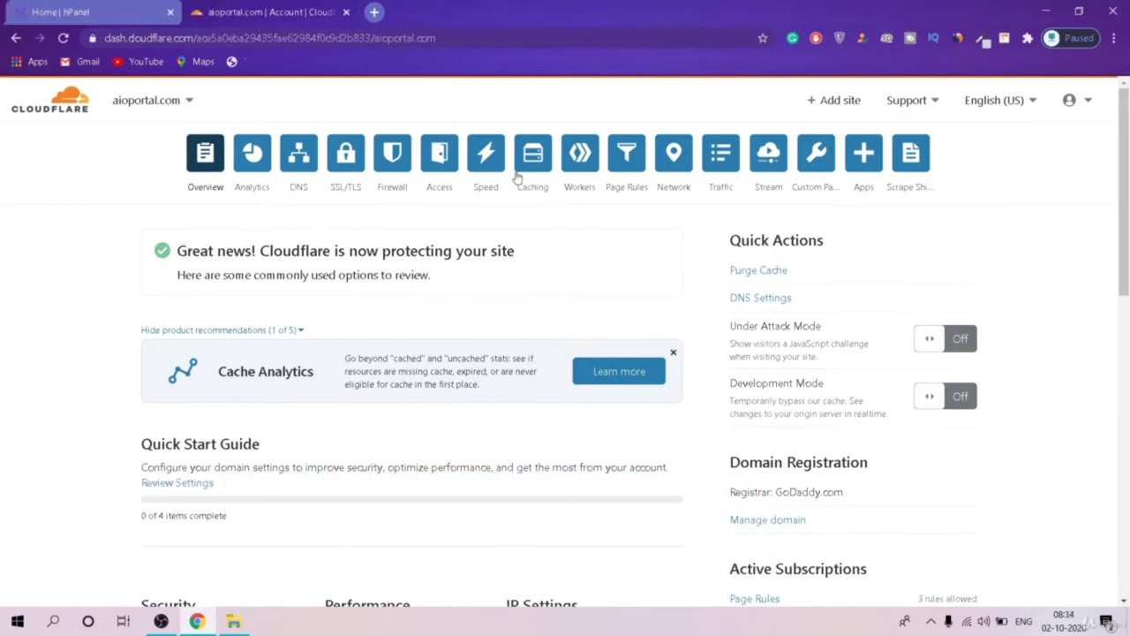
Step: Purge everything from the Cloudflare cache for aioportal.com in the caching configuration and confirm the purge
click(535, 157)
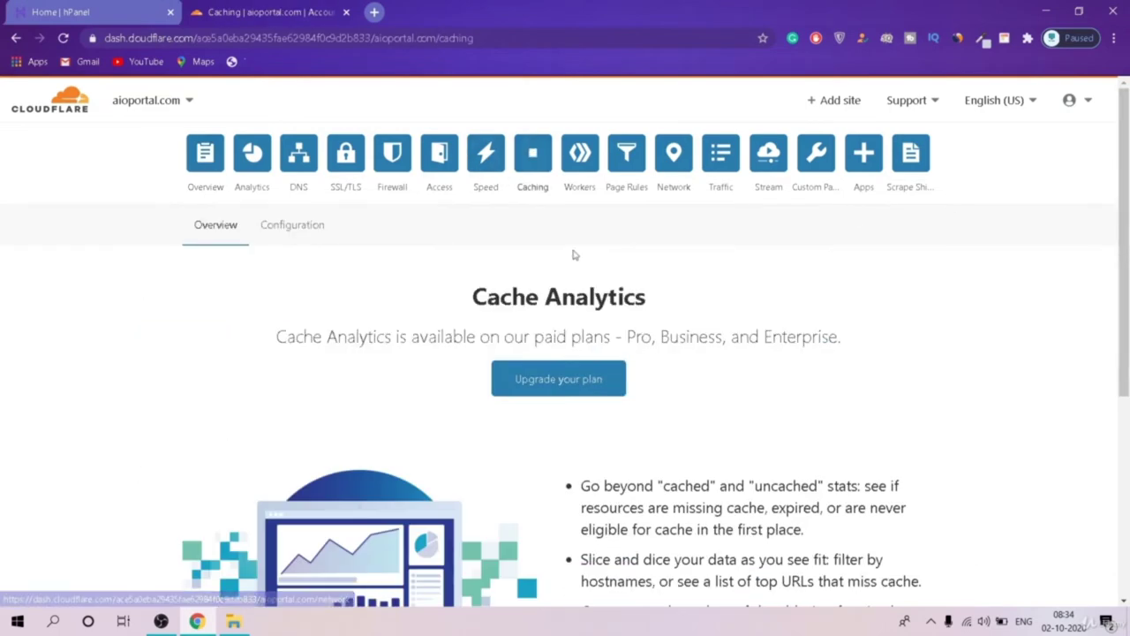
click(315, 228)
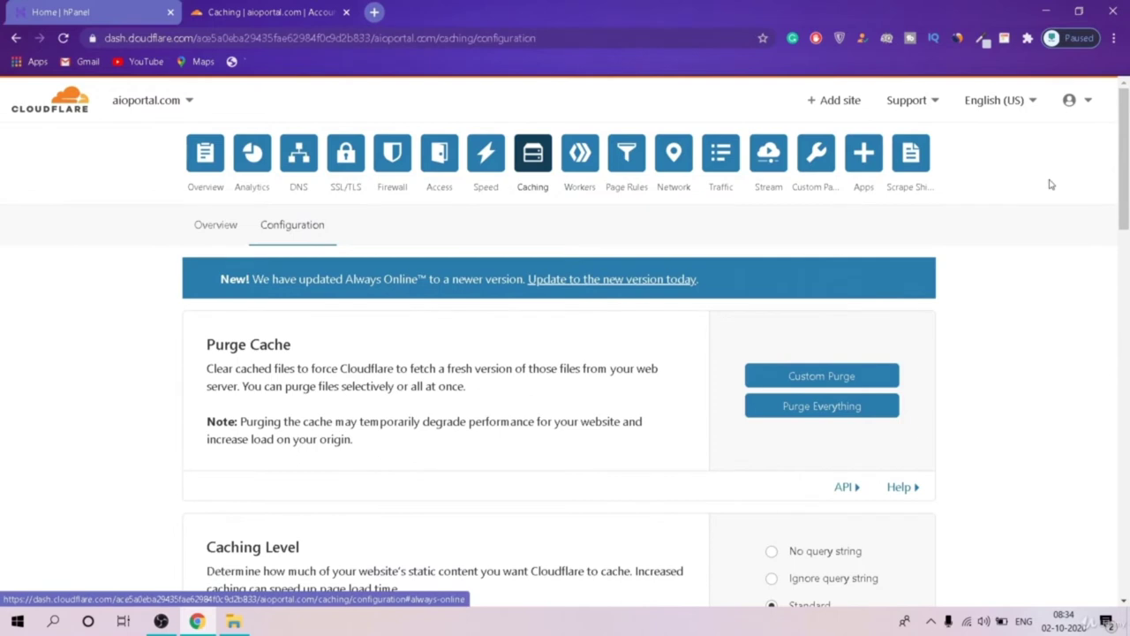
scroll(885, 183, down, 3)
drag(207, 136, 261, 140)
drag(341, 159, 350, 160)
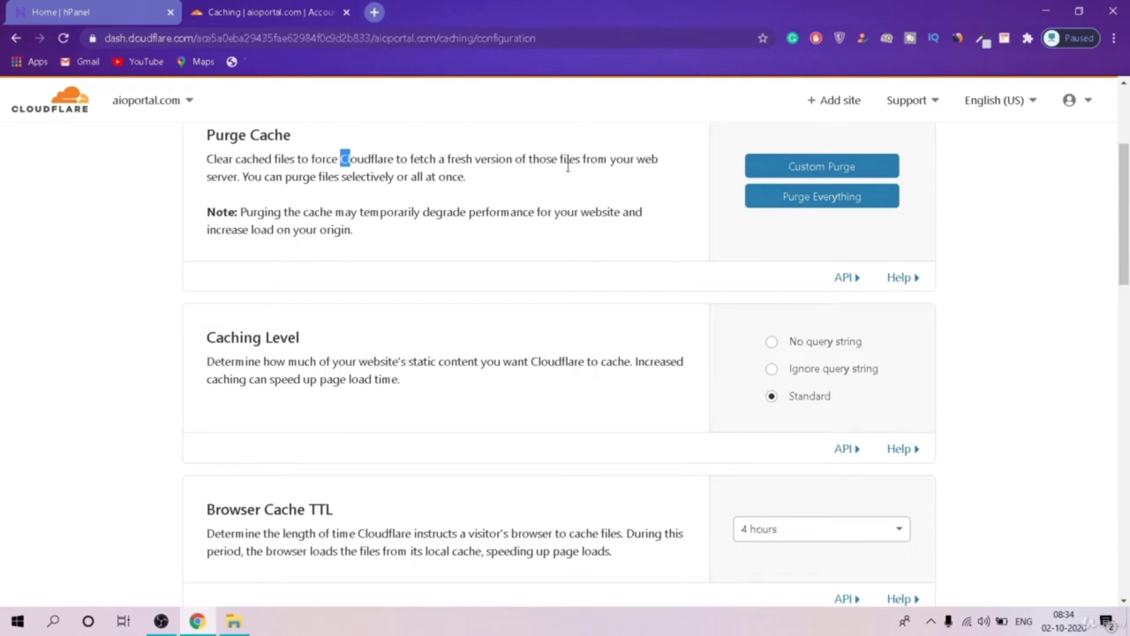
click(789, 205)
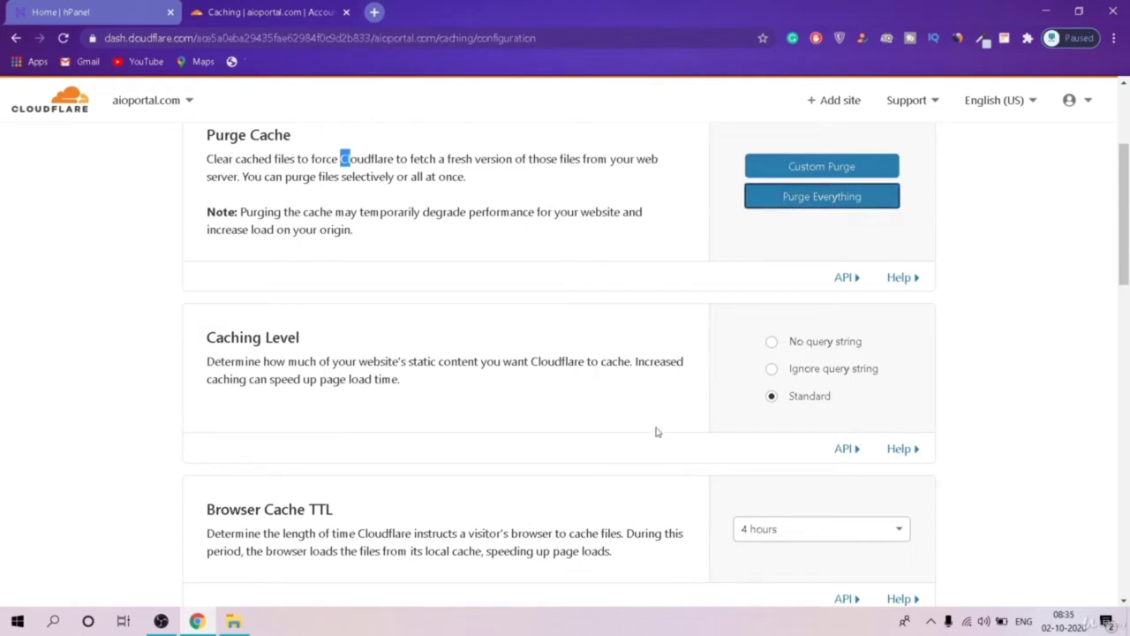
click(814, 211)
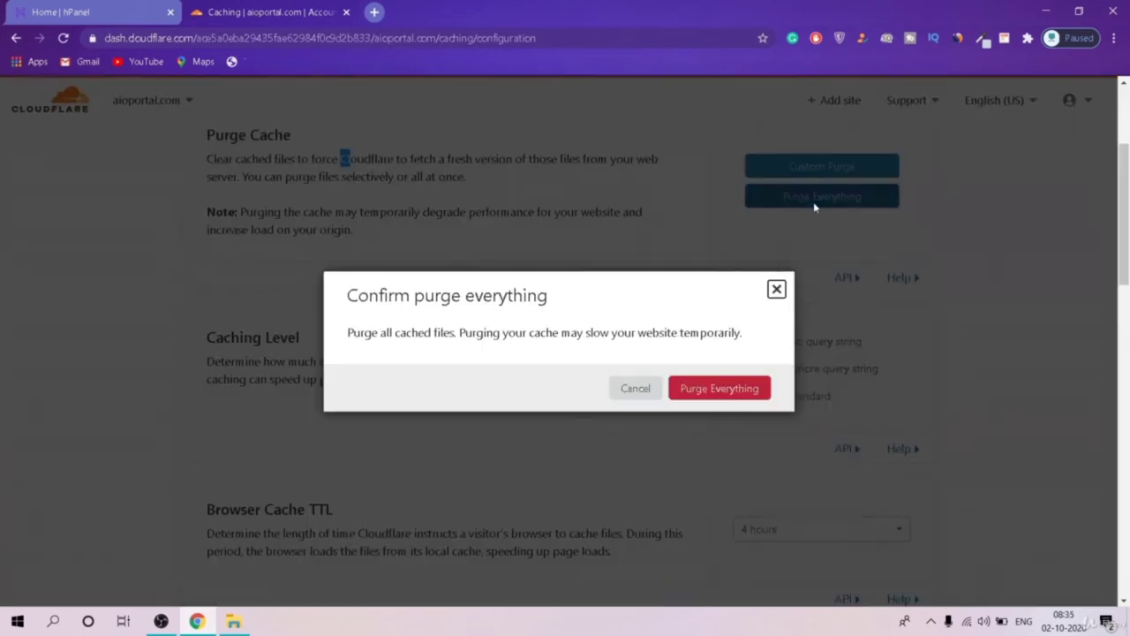
click(733, 396)
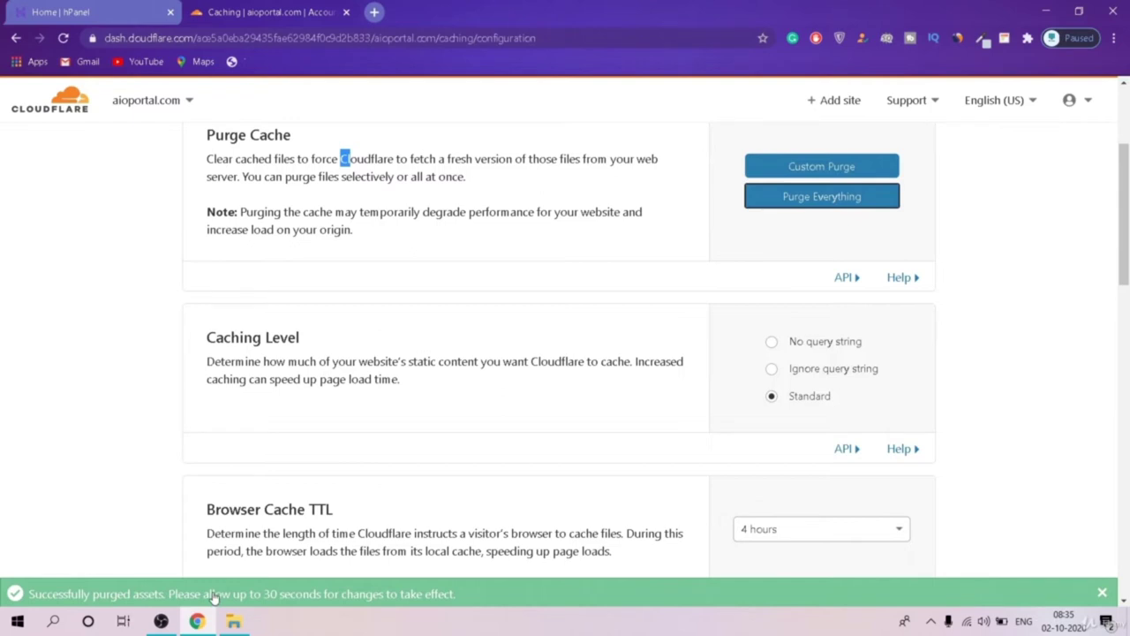
scroll(430, 538, up, 3)
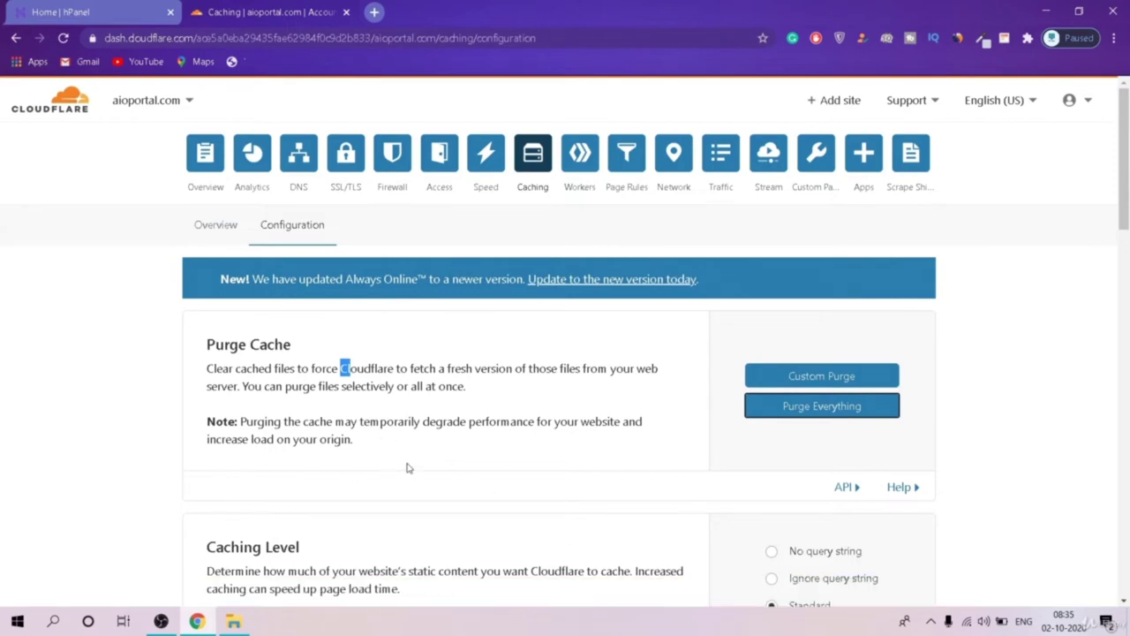
Step: Switch to Hostinger's hPanel and open the Subdomains page of the aioportal.com hosting account
click(62, 12)
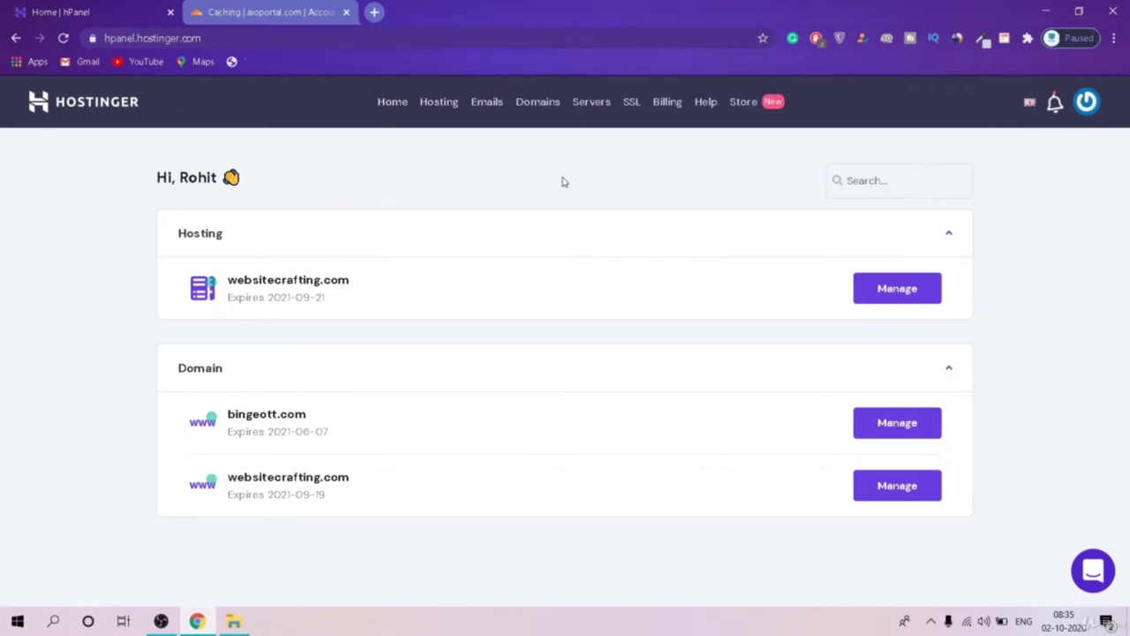
key(ctrl+Tab)
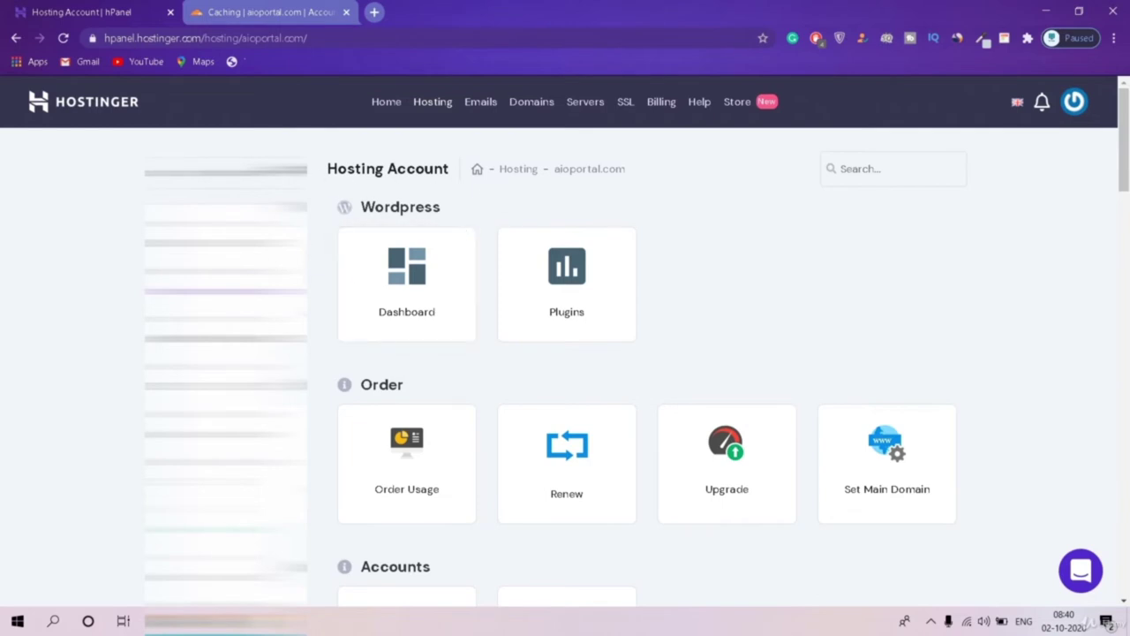
scroll(361, 199, down, 1)
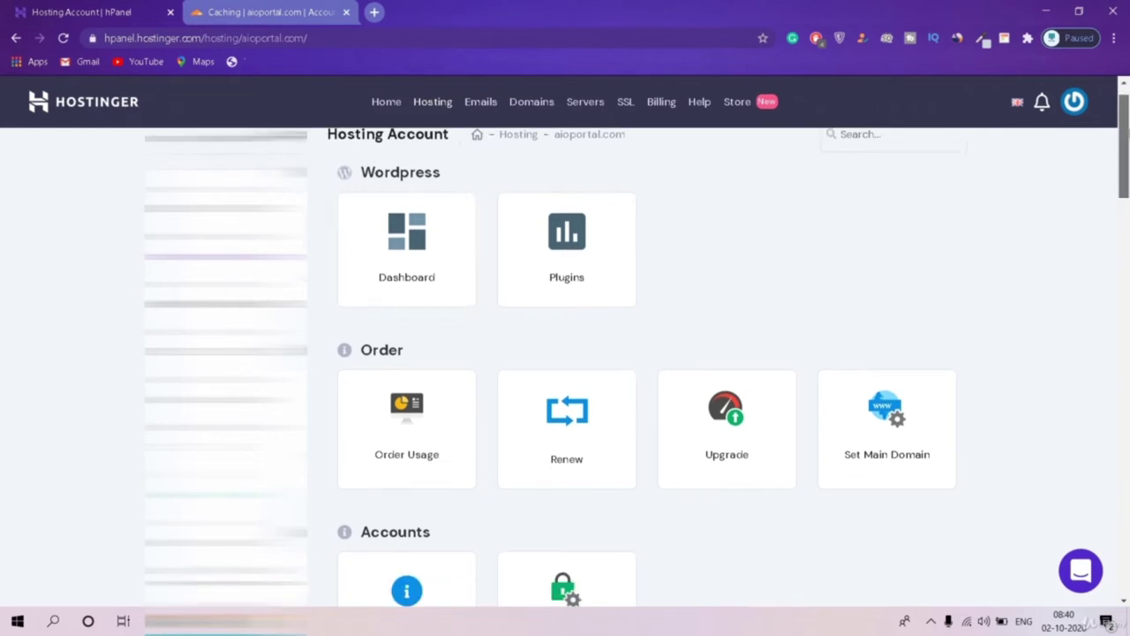
scroll(1016, 259, down, 6)
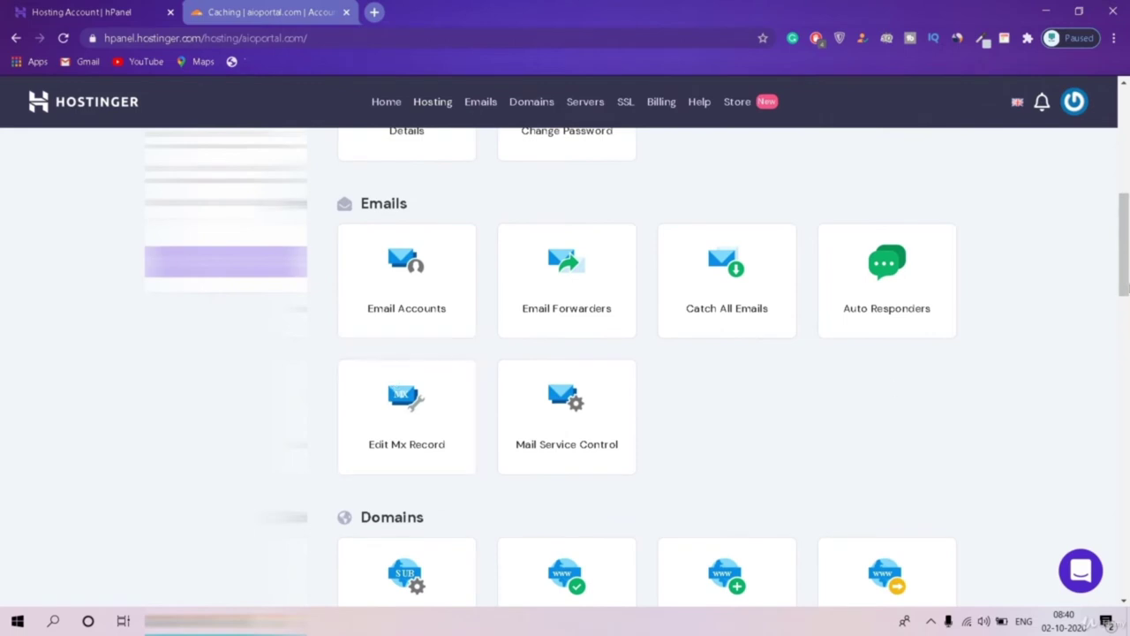
scroll(637, 367, down, 3)
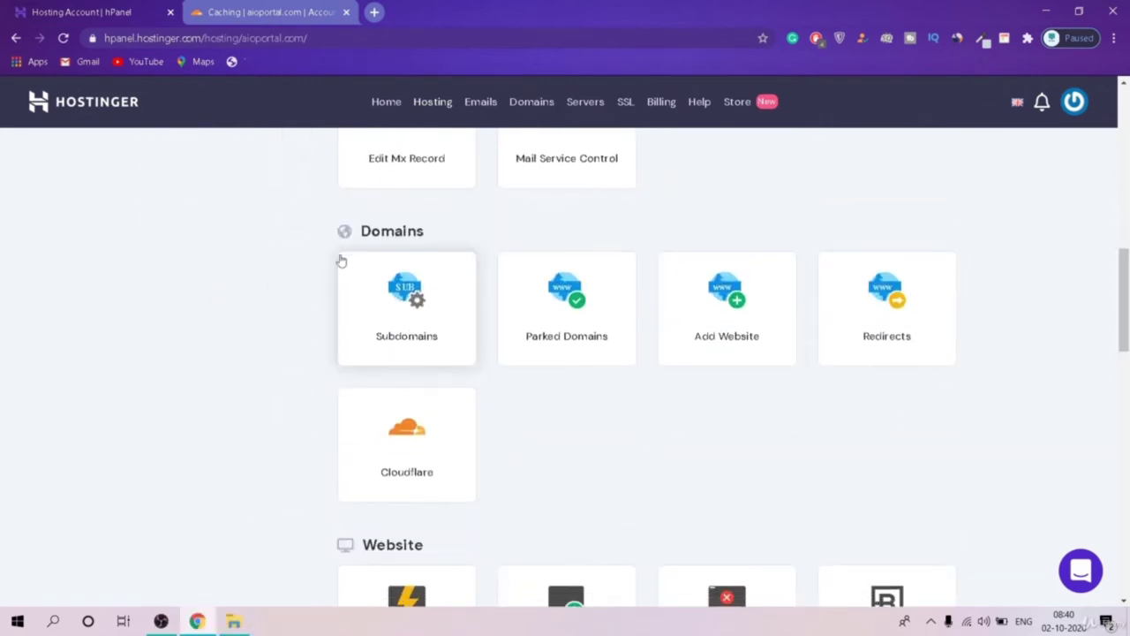
click(388, 318)
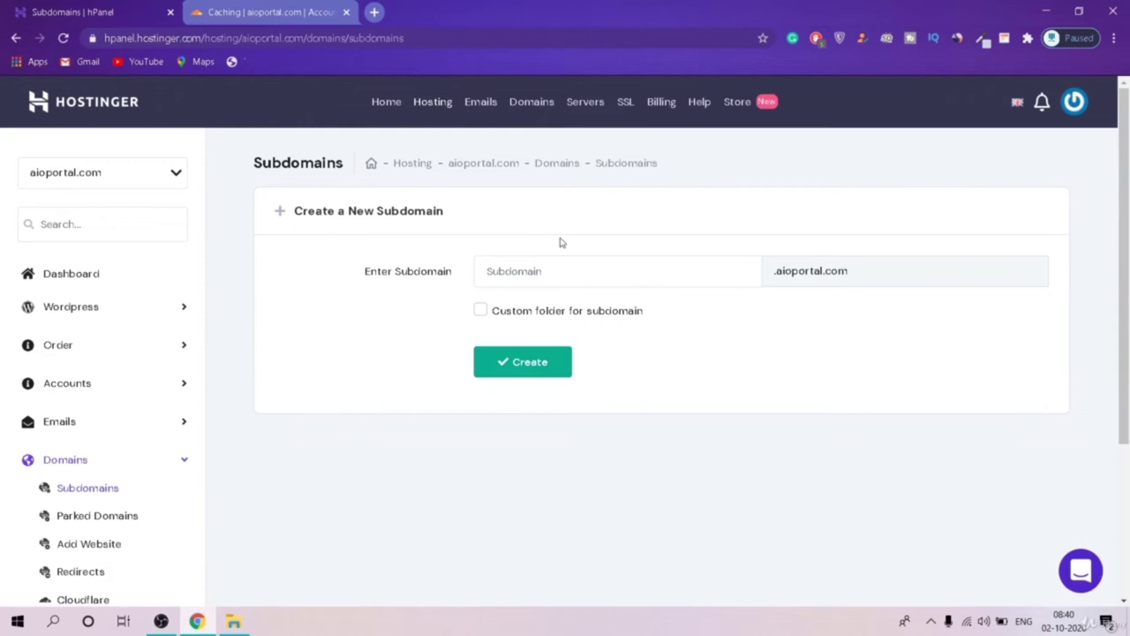
Step: Create the subdomain demo.aioportal.com with a custom folder named demo under /public_html/
click(663, 263)
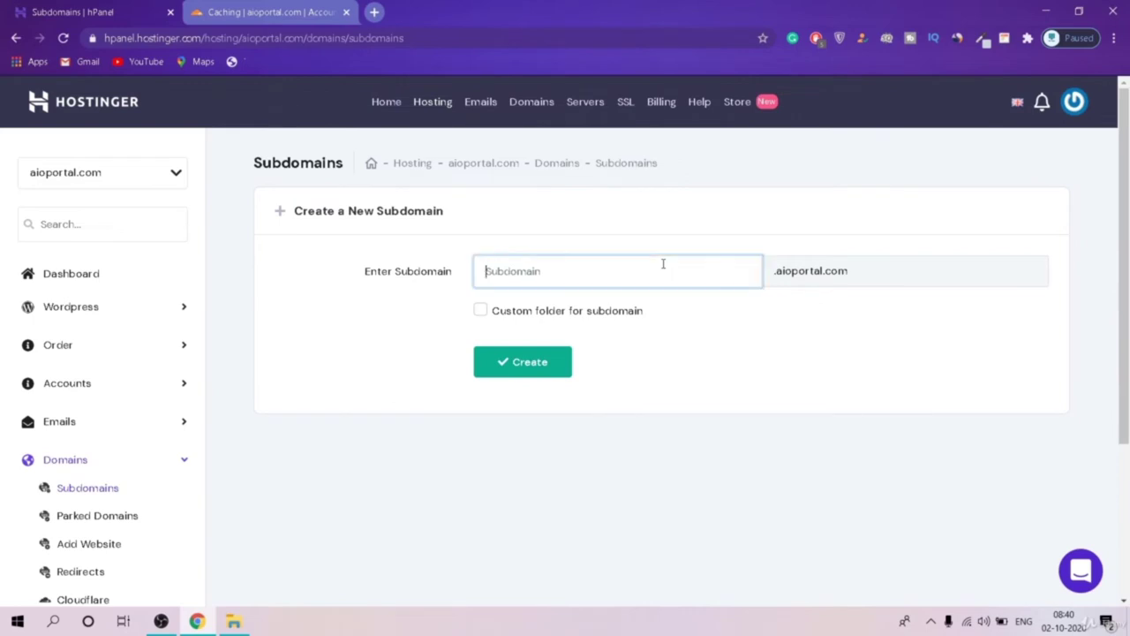
text(demo)
click(484, 312)
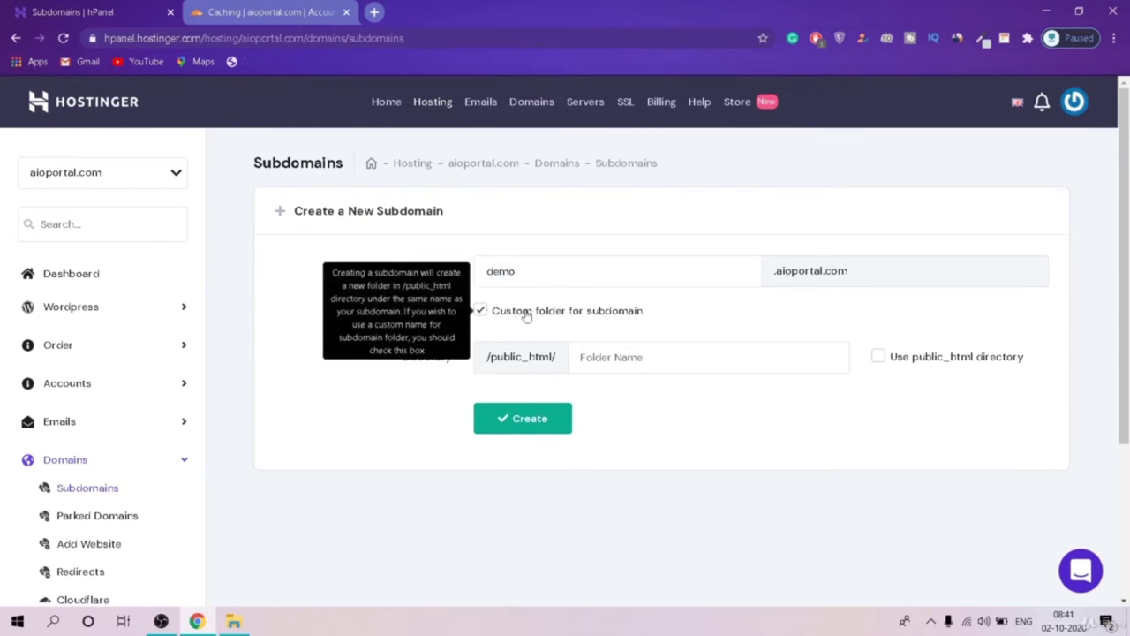
click(652, 359)
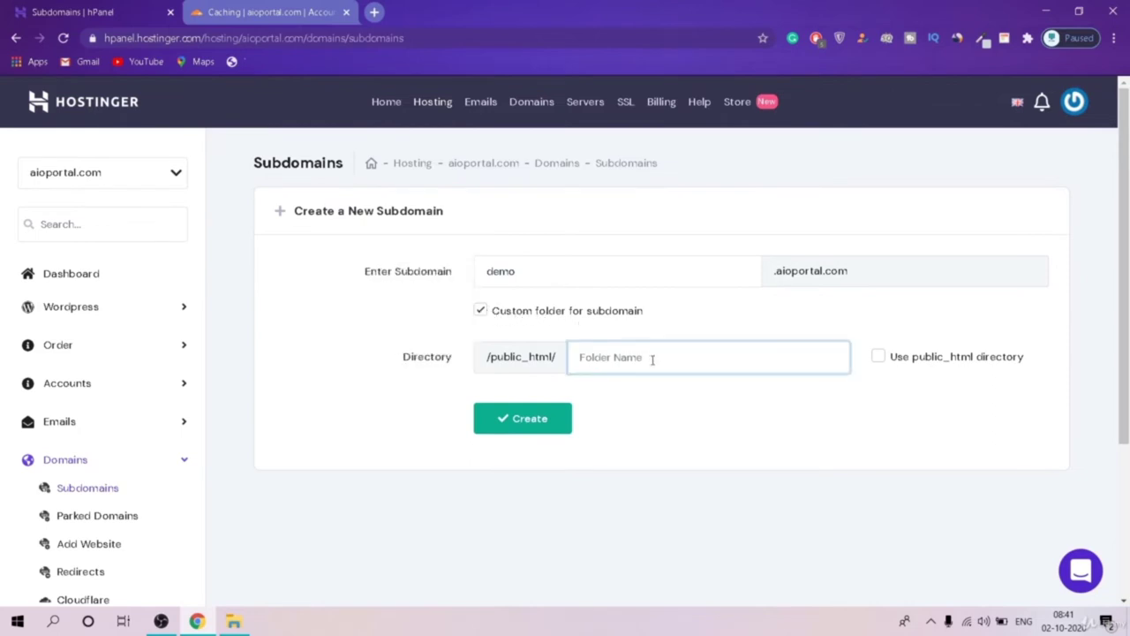
text(demo)
click(522, 418)
Step: Open demo.aioportal.com from the list of current subdomains and examine whether the site can be reached
drag(1126, 212, 1127, 366)
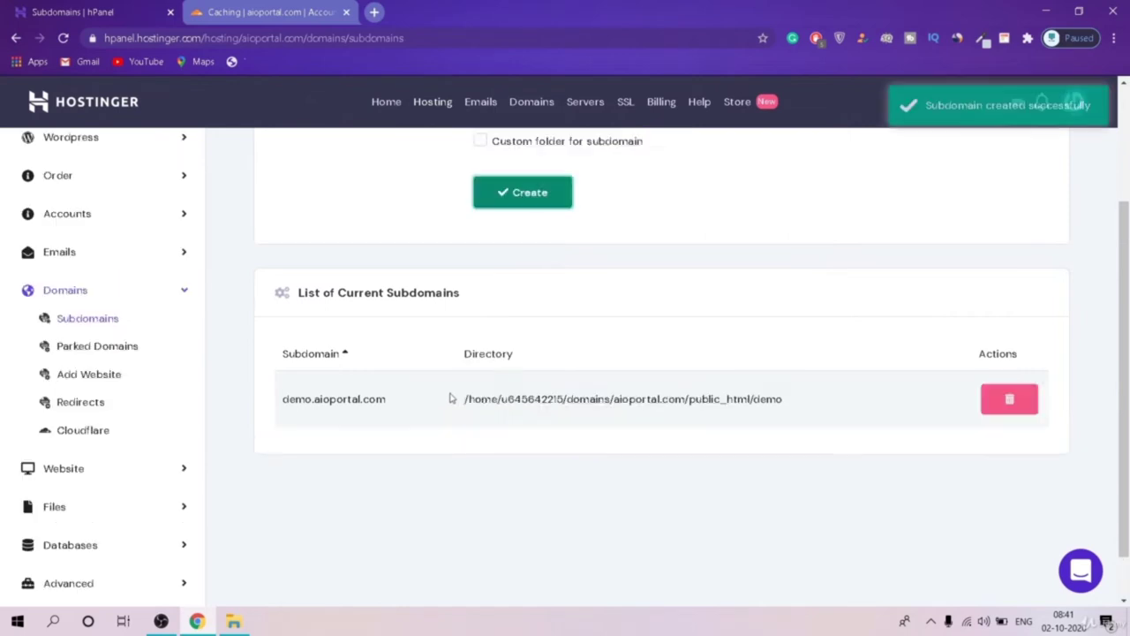
scroll(449, 398, down, 3)
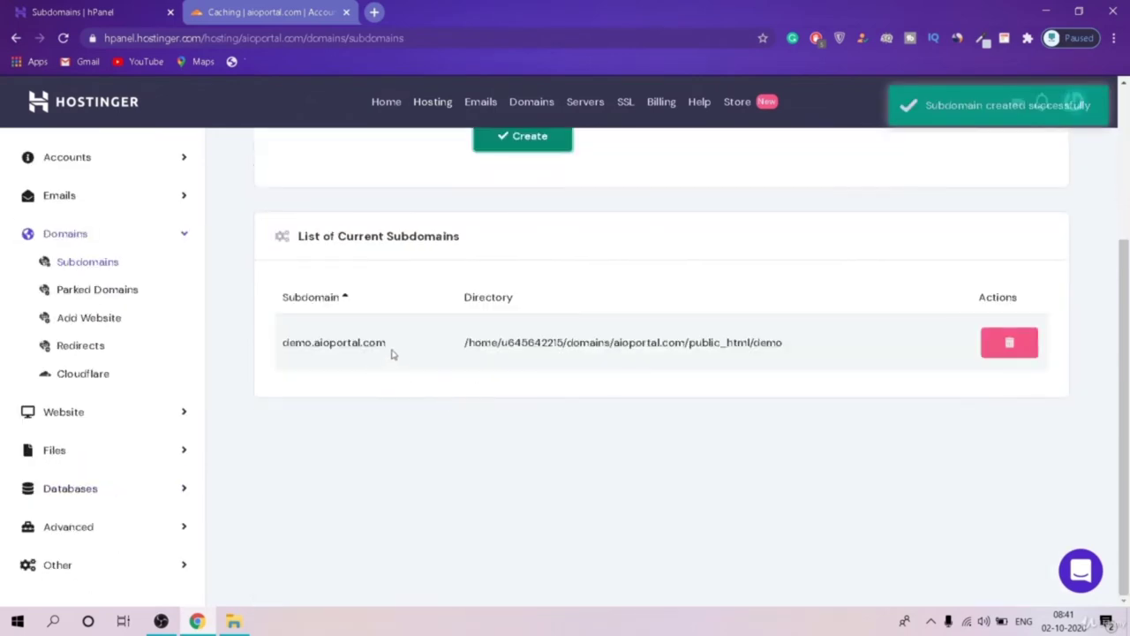
drag(392, 353, 285, 356)
right_click(335, 354)
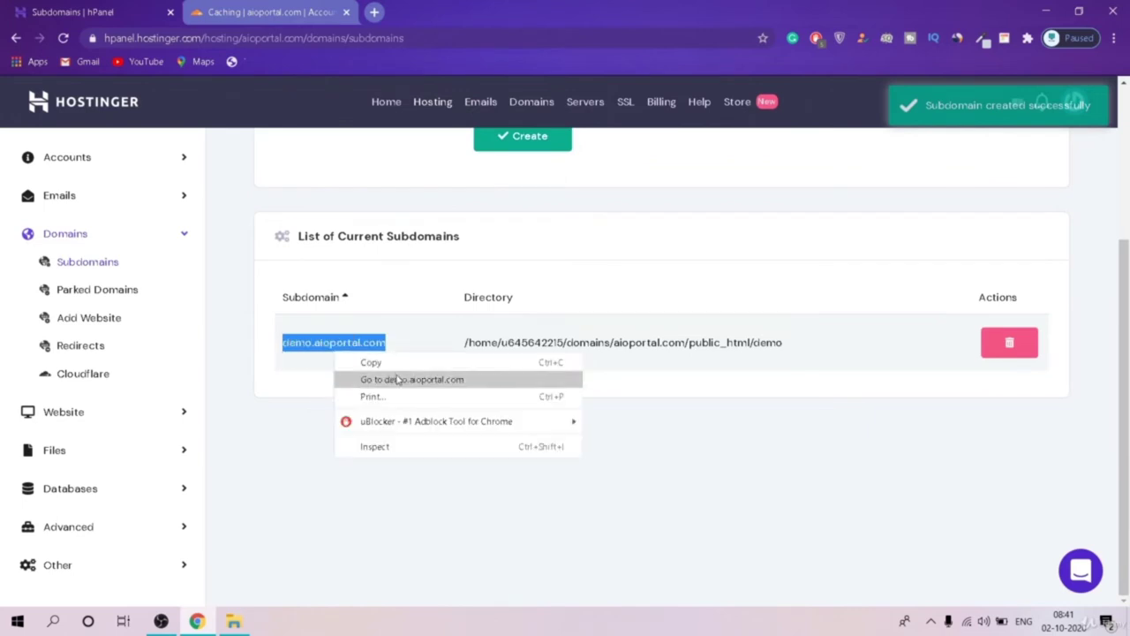
click(388, 378)
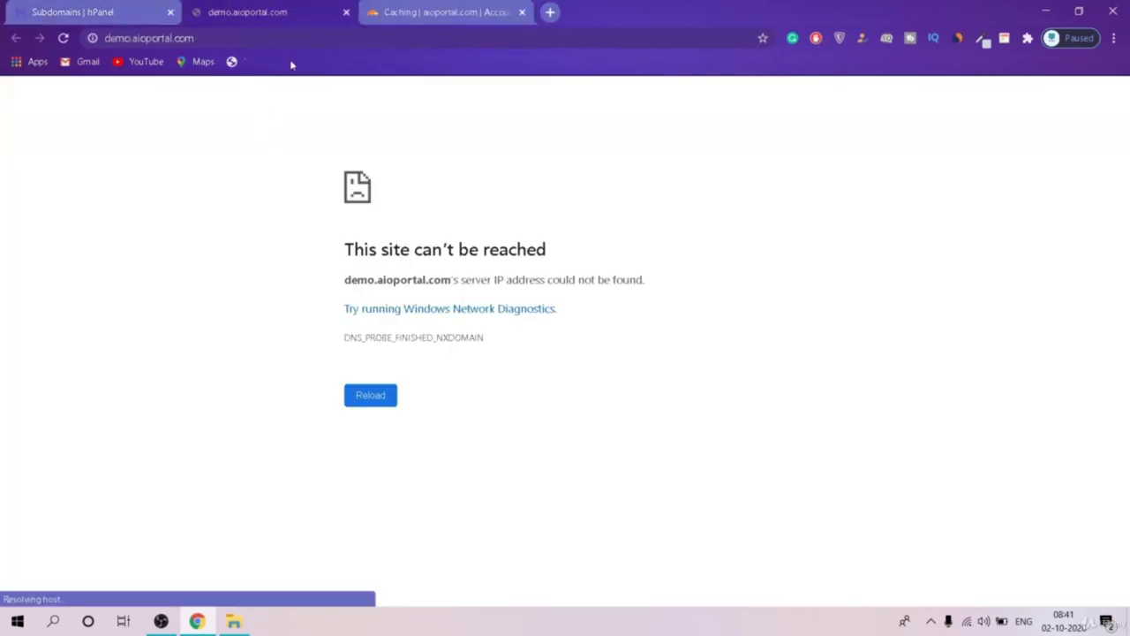
click(323, 35)
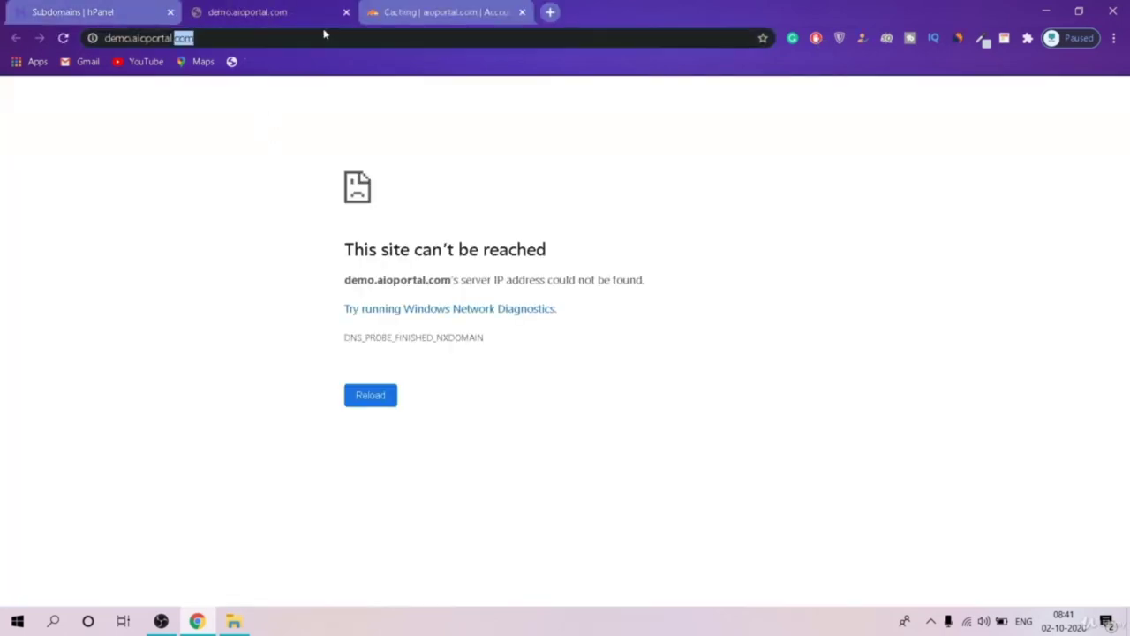
click(296, 258)
drag(509, 249, 344, 250)
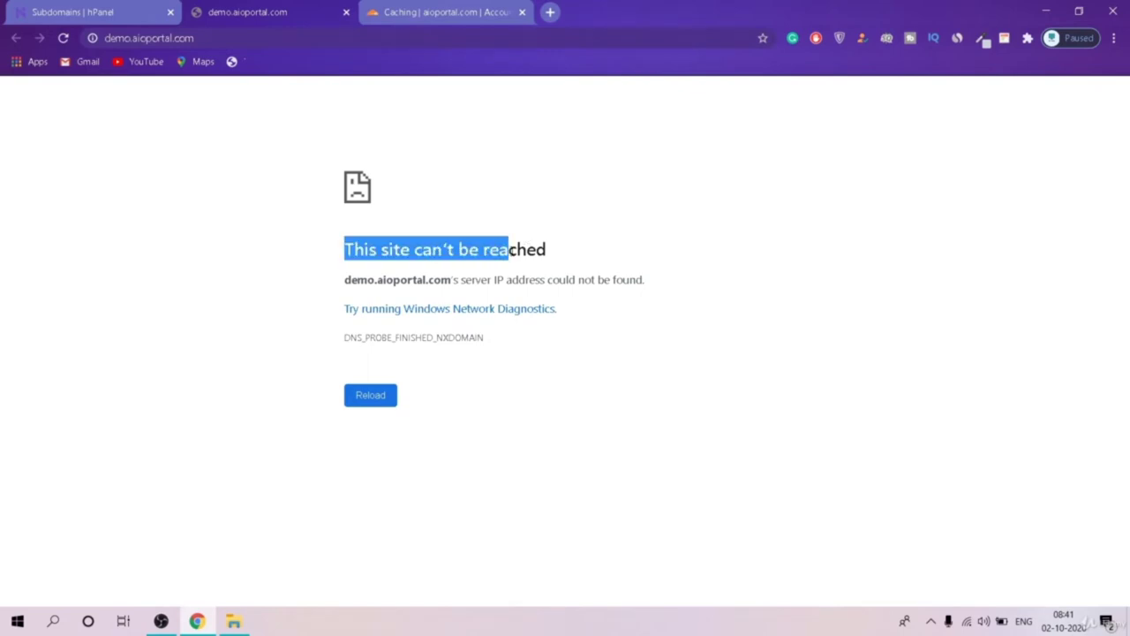
click(521, 300)
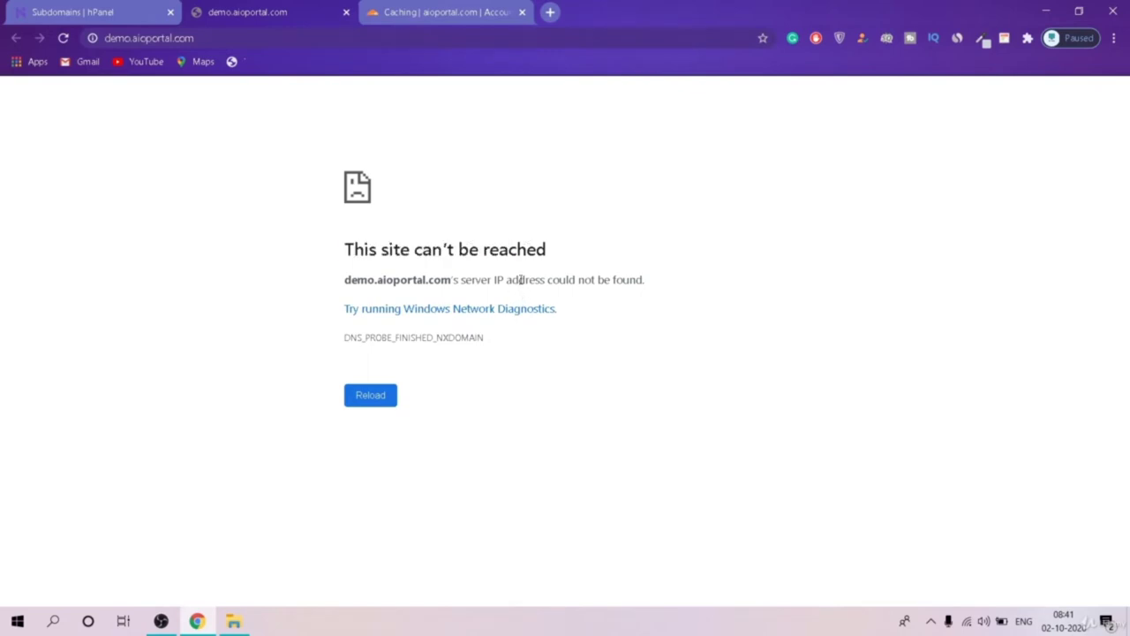
drag(497, 281, 392, 272)
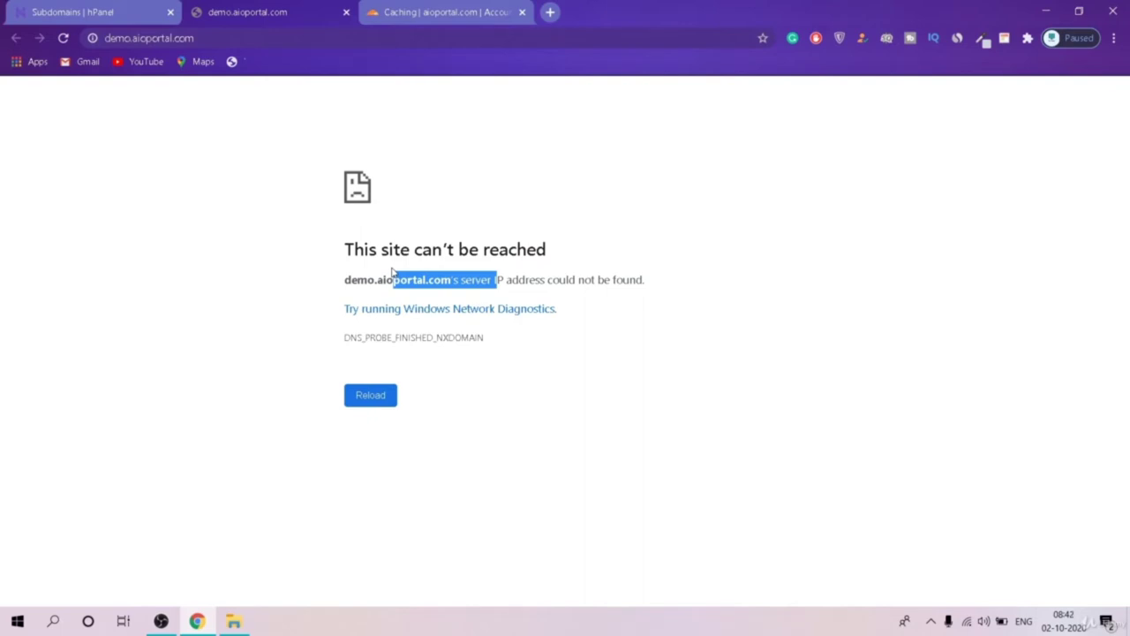
Step: In Cloudflare's DNS management for aioportal.com, add and save a proxied A record named demo pointing to 156.67.222.8
click(392, 7)
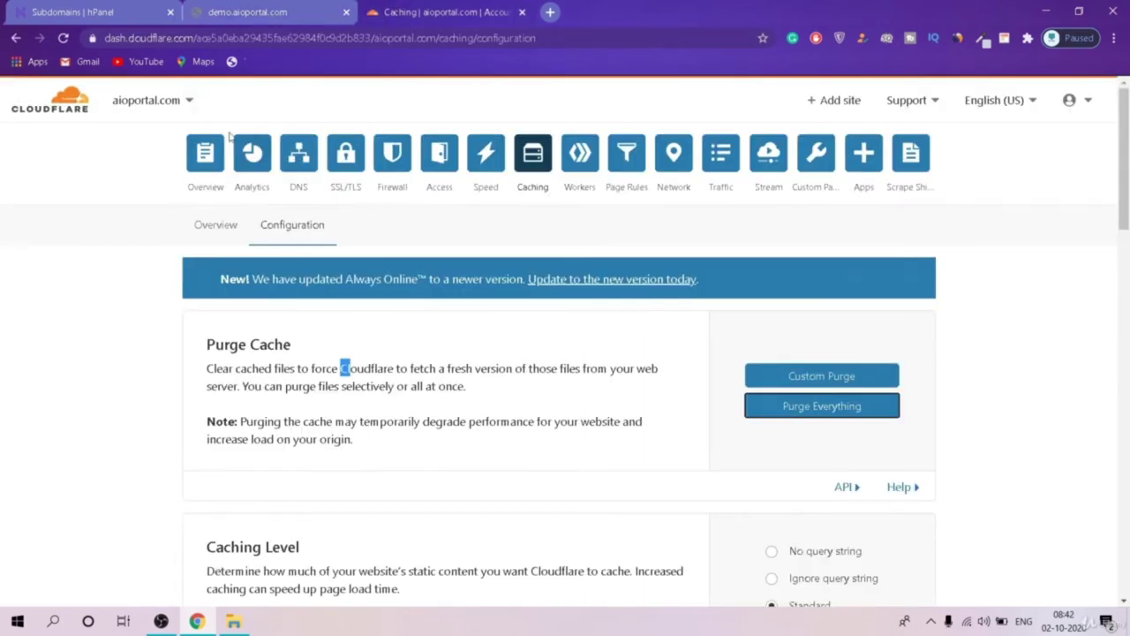
click(301, 159)
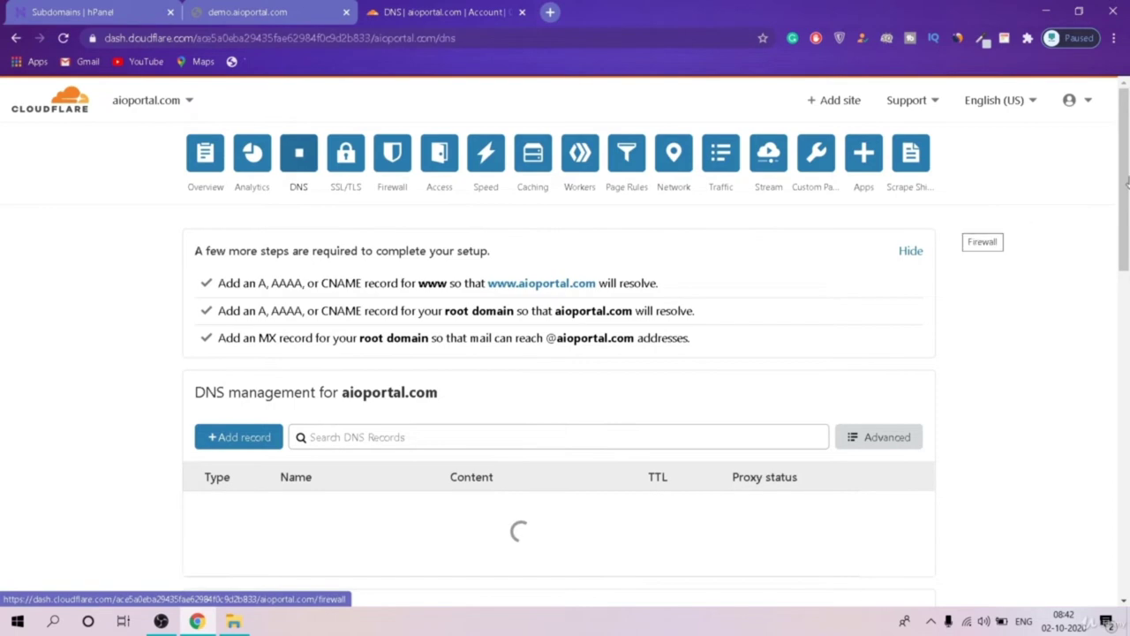
scroll(1127, 181, down, 3)
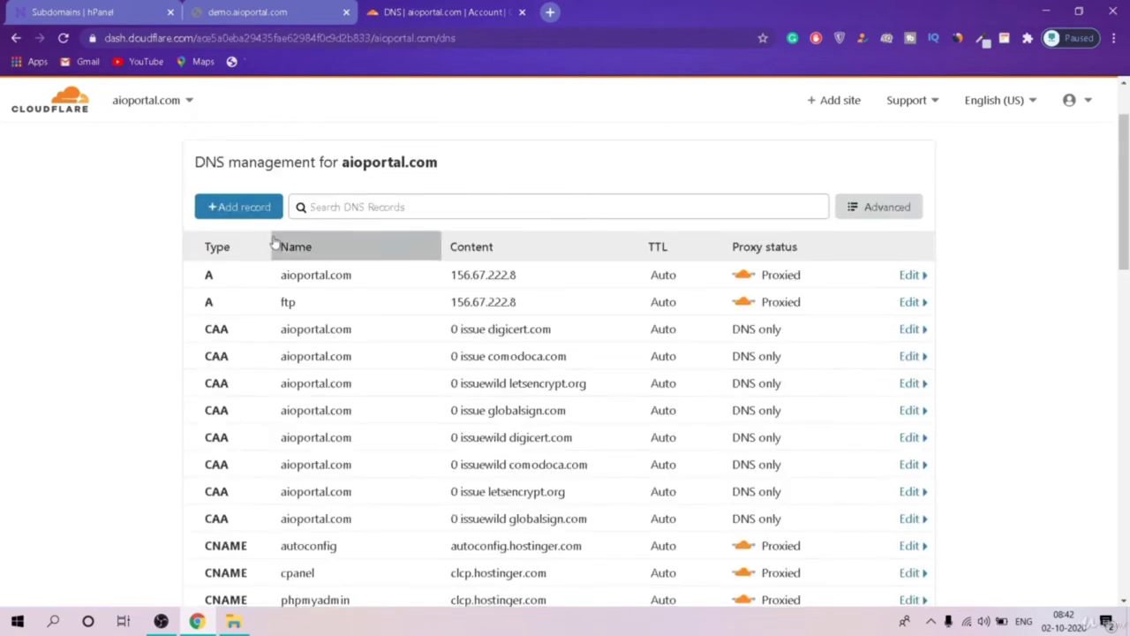
click(250, 207)
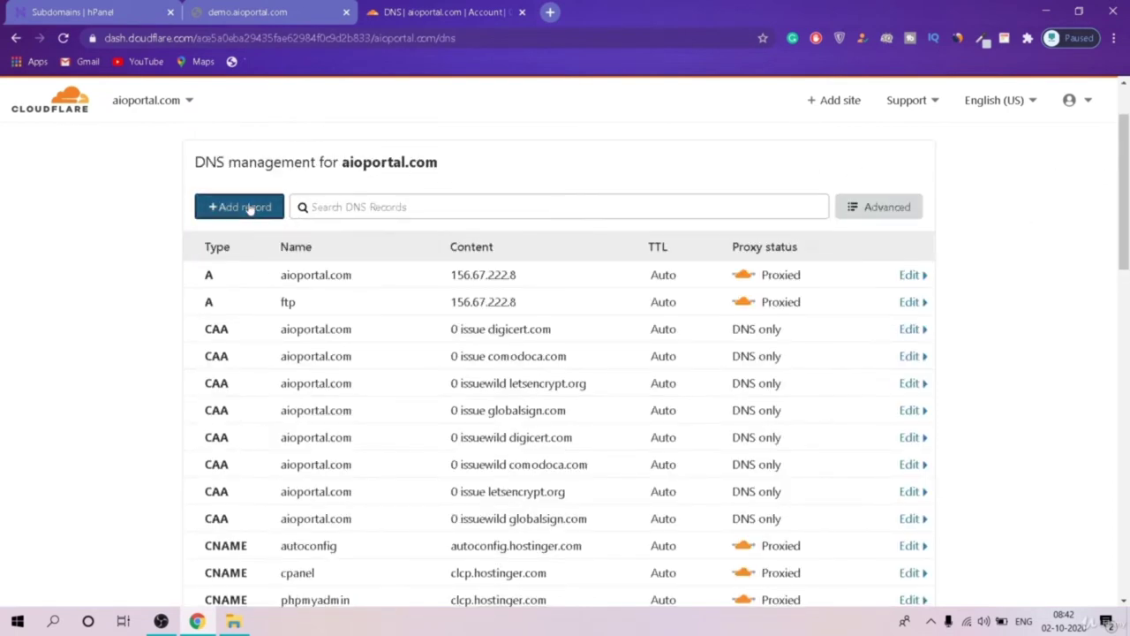
click(328, 300)
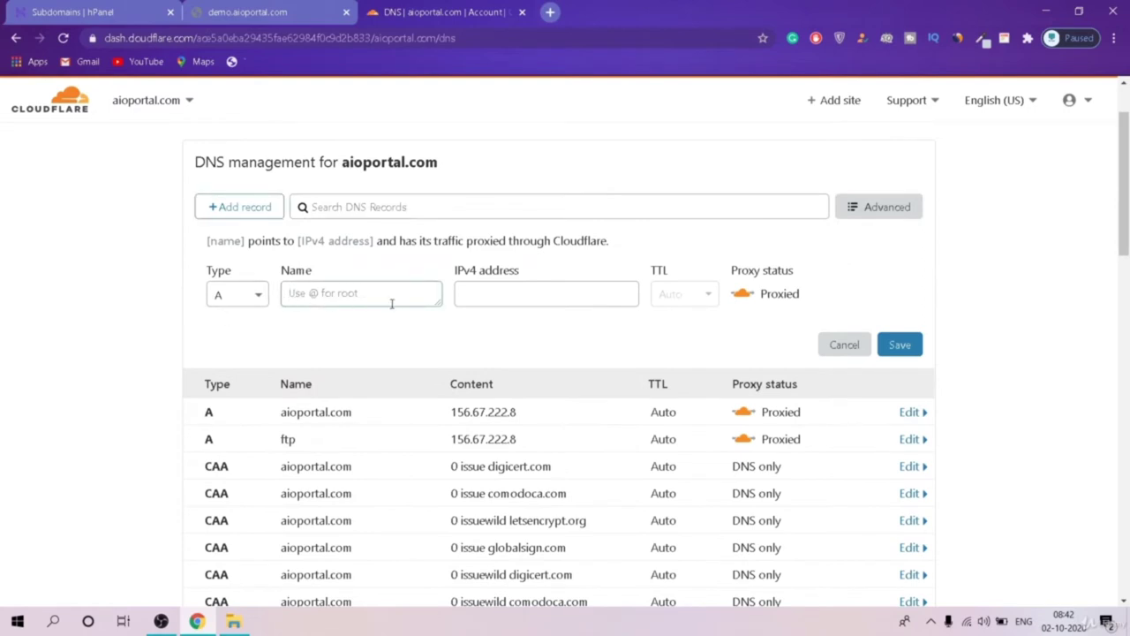
text(demo)
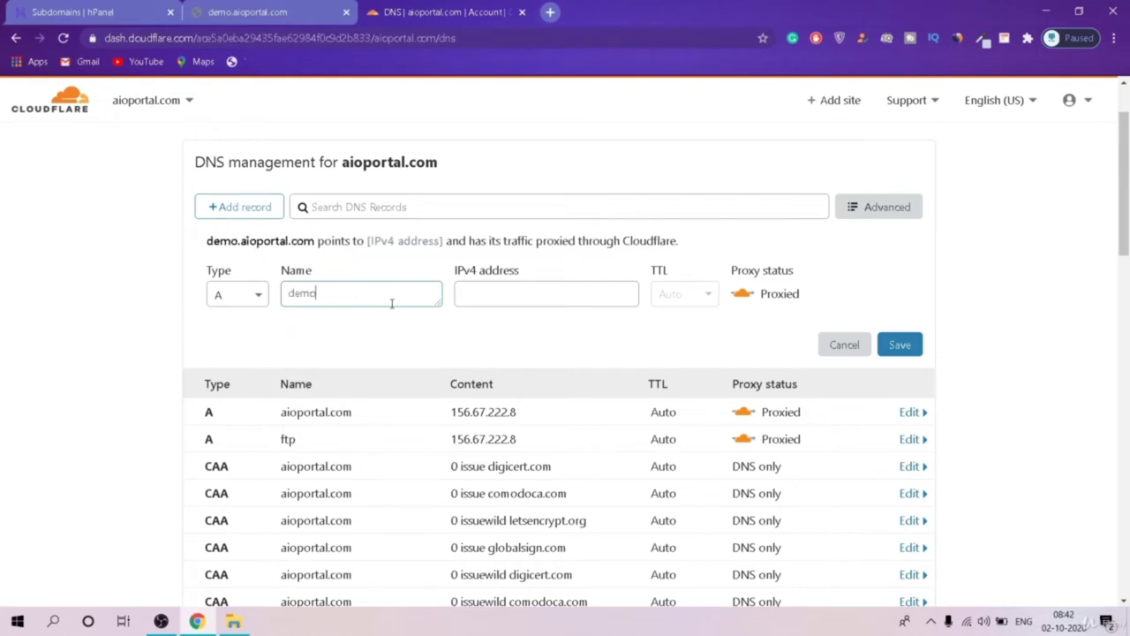
click(557, 285)
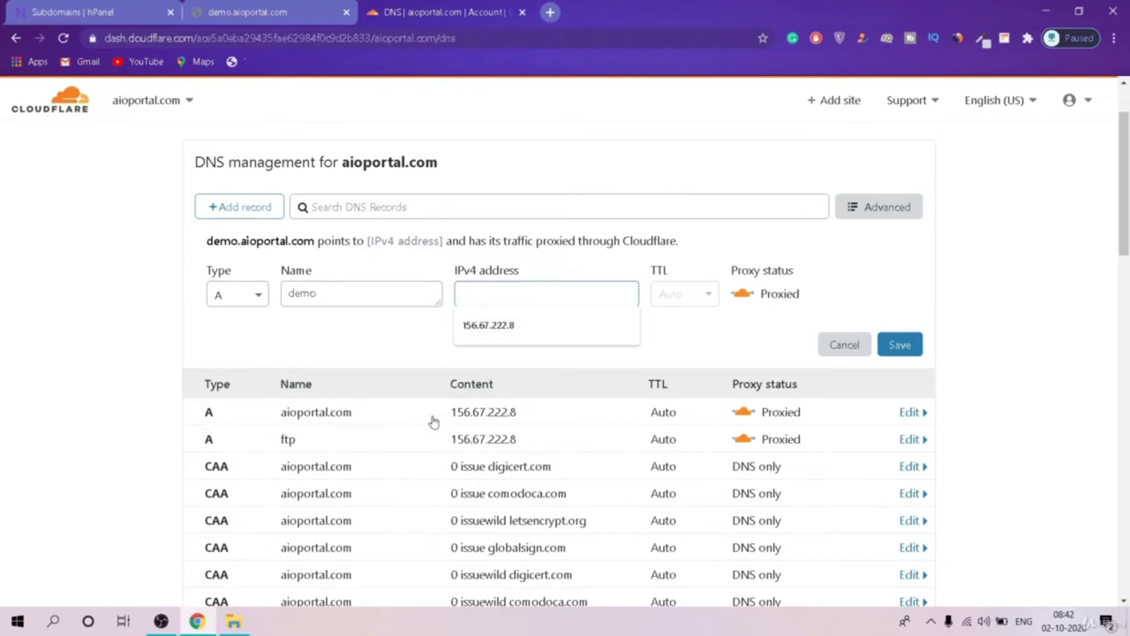
click(542, 327)
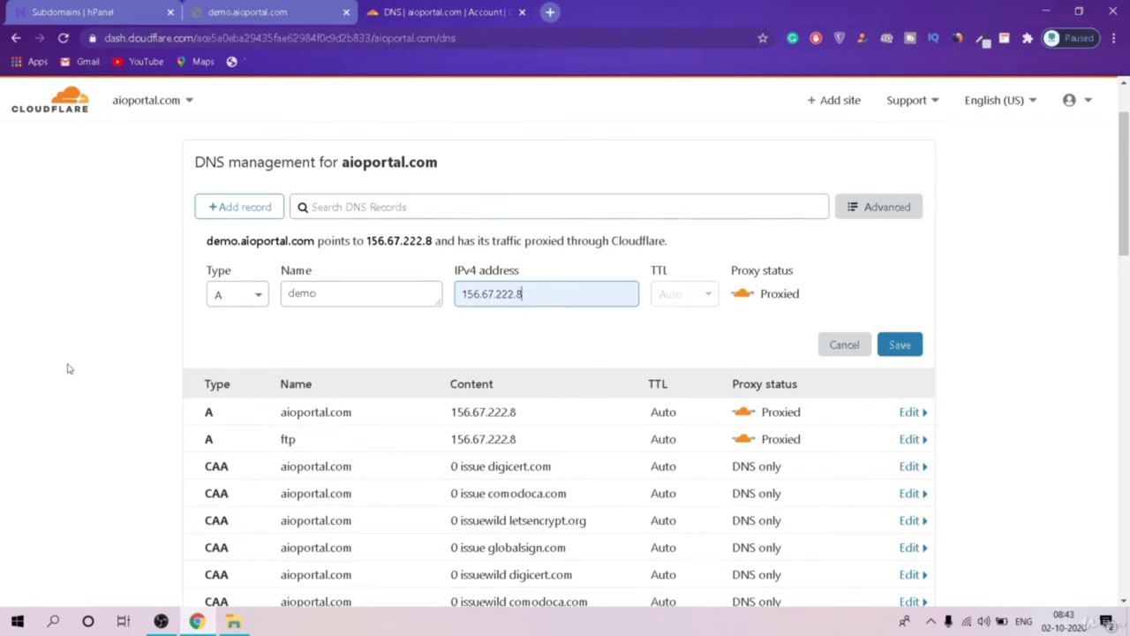
click(899, 342)
mouse_move(1127, 168)
mouse_down()
mouse_move(1126, 207)
mouse_move(1127, 190)
mouse_up()
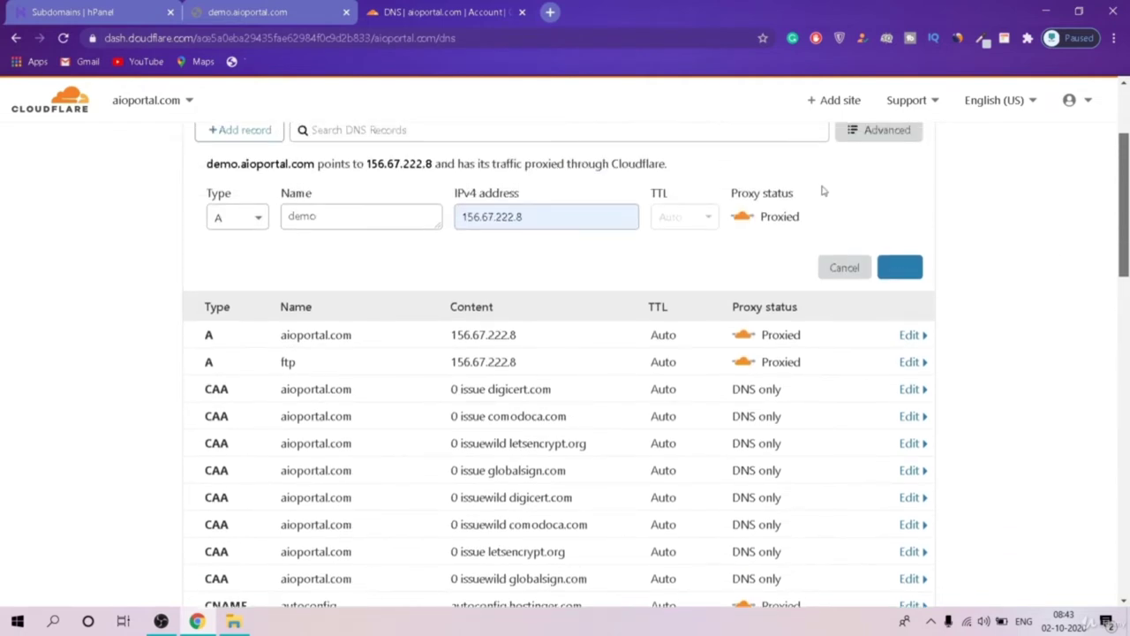
Step: Reload demo.aioportal.com and examine the page that the subdomain serves
click(277, 10)
click(62, 38)
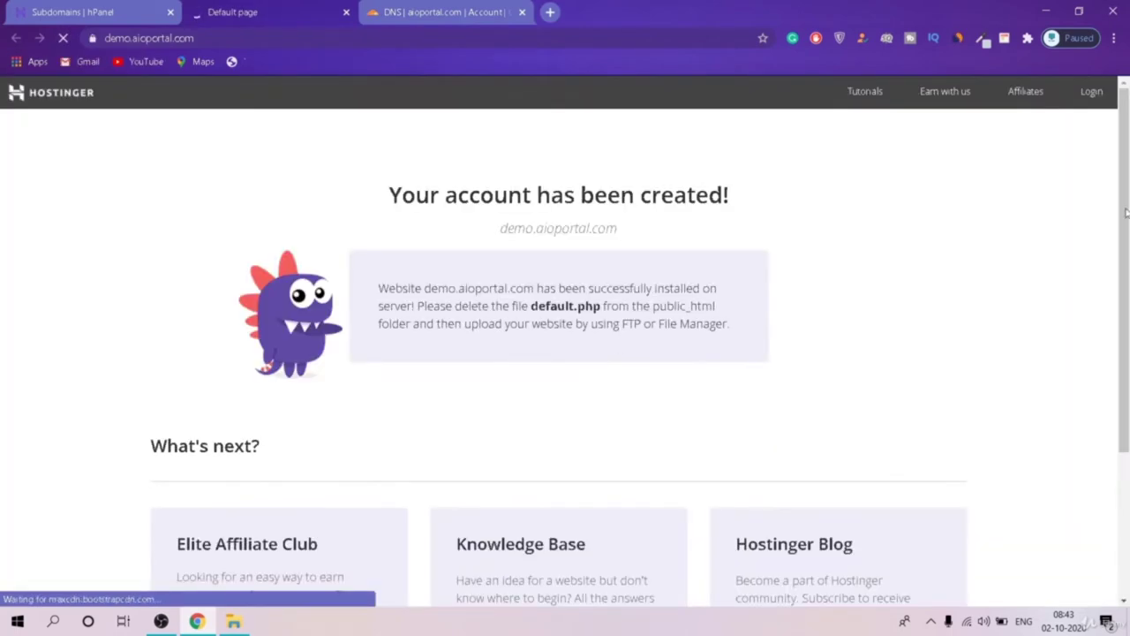
scroll(617, 346, down, 1)
scroll(617, 346, up, 1)
drag(735, 195, 693, 204)
click(593, 263)
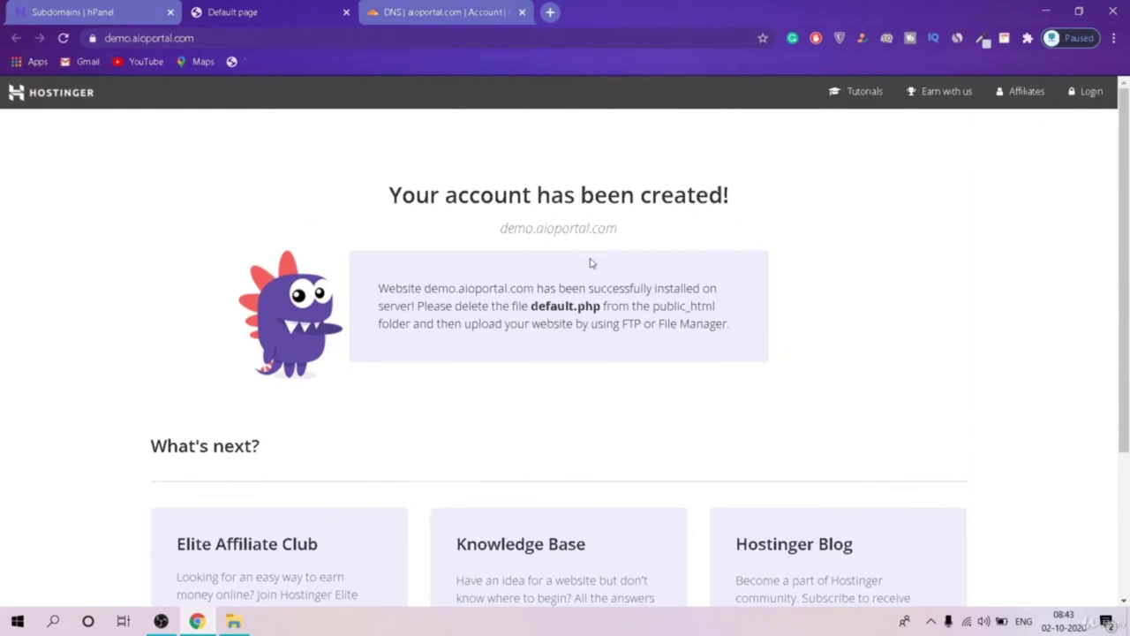
drag(441, 231, 611, 222)
drag(528, 305, 434, 307)
click(450, 326)
scroll(639, 397, down, 2)
scroll(544, 323, up, 2)
Step: Return to Hostinger's hPanel, open the Auto Installer for aioportal.com and look through the available applications
click(78, 12)
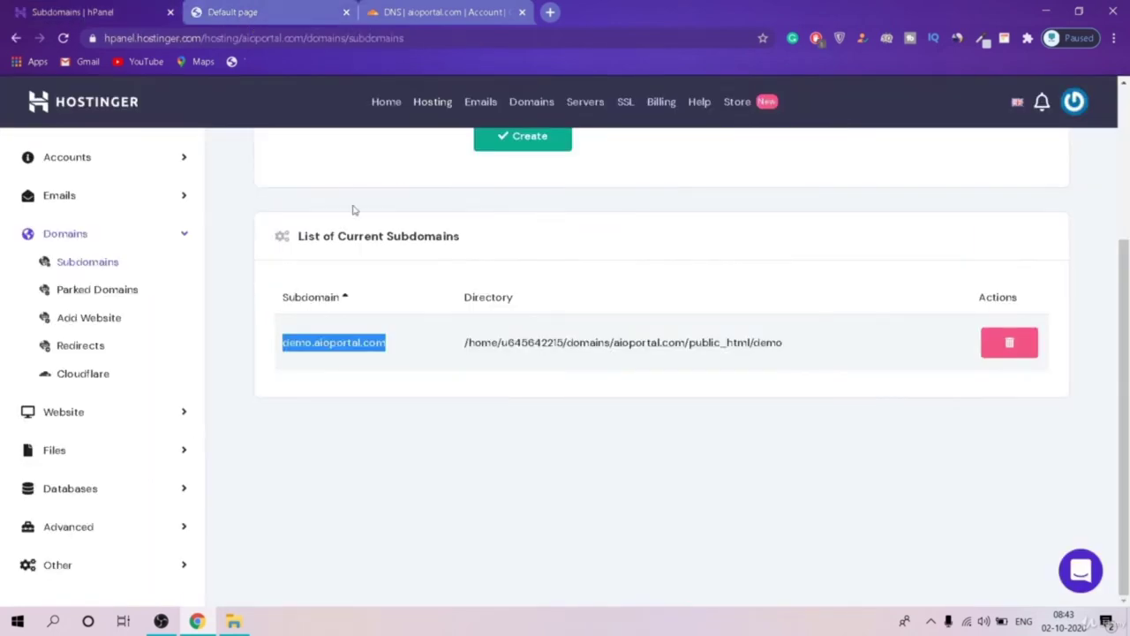
scroll(247, 311, up, 3)
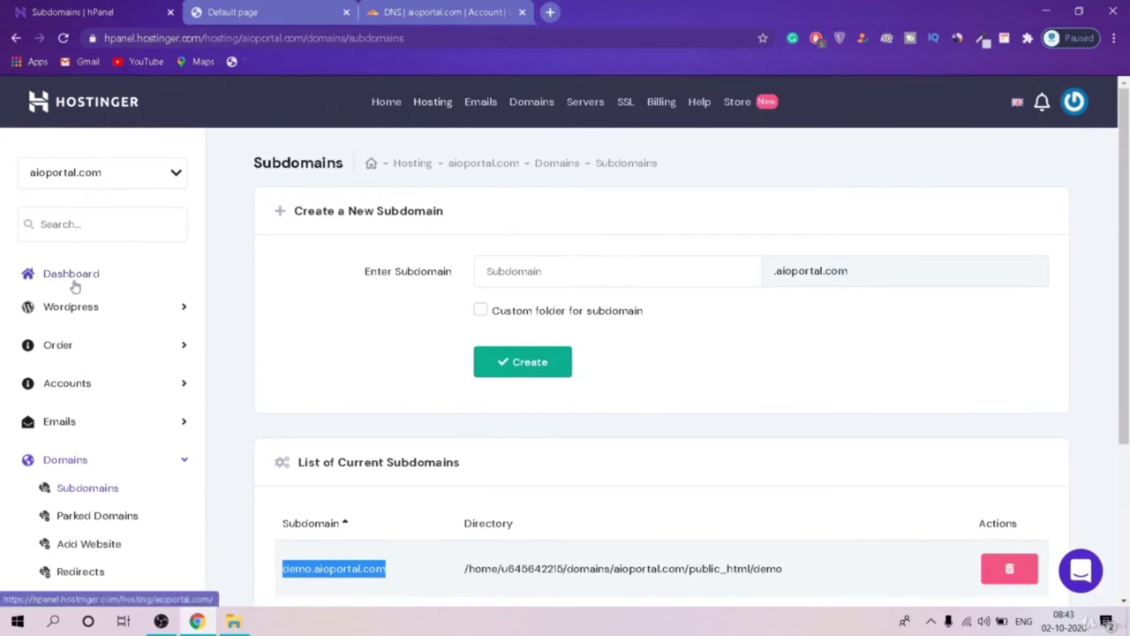
click(73, 282)
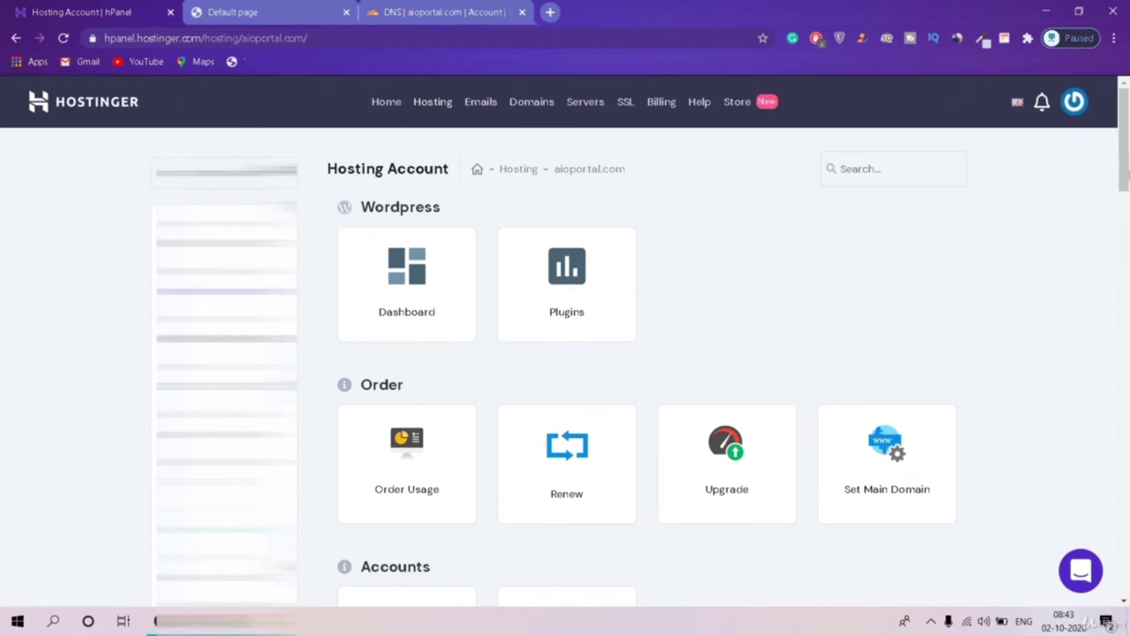
drag(1124, 141, 1124, 385)
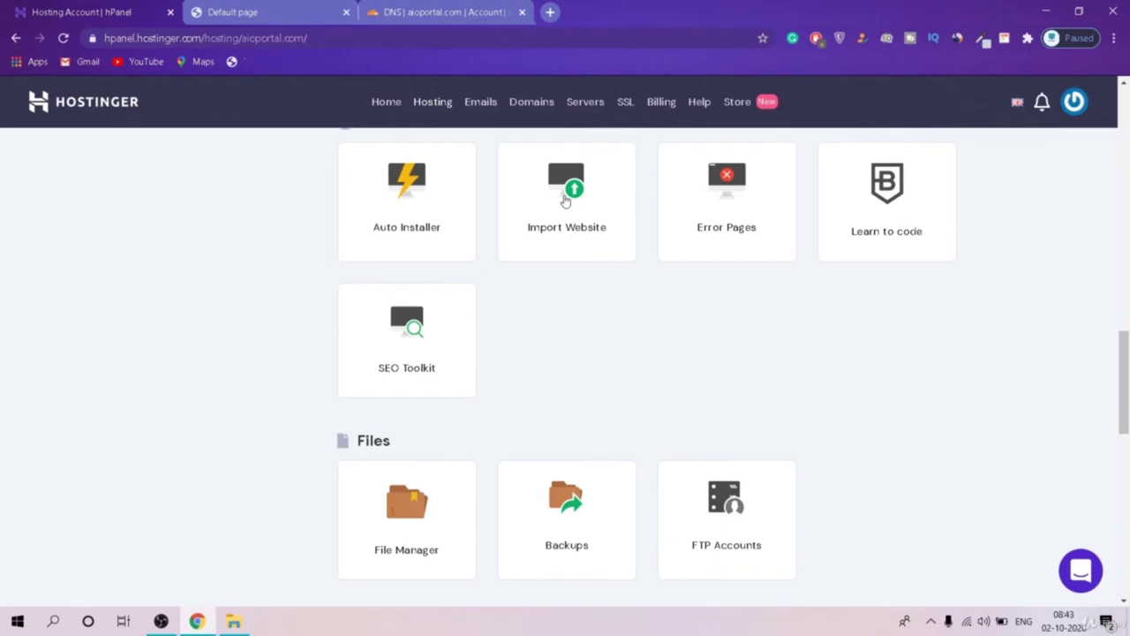
click(436, 200)
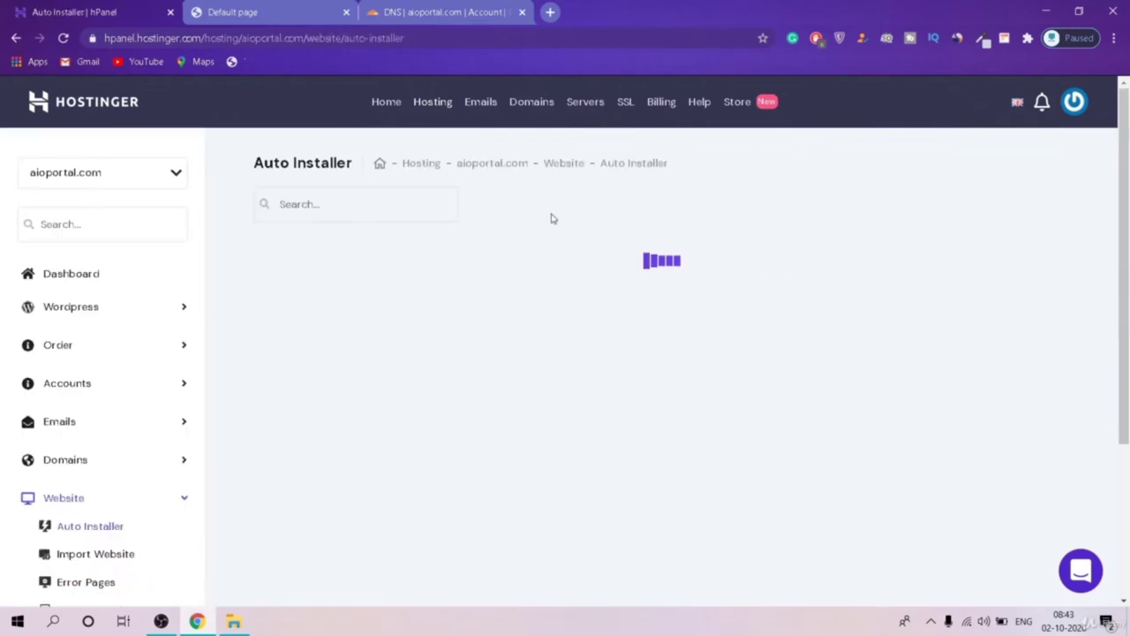
scroll(653, 240, down, 3)
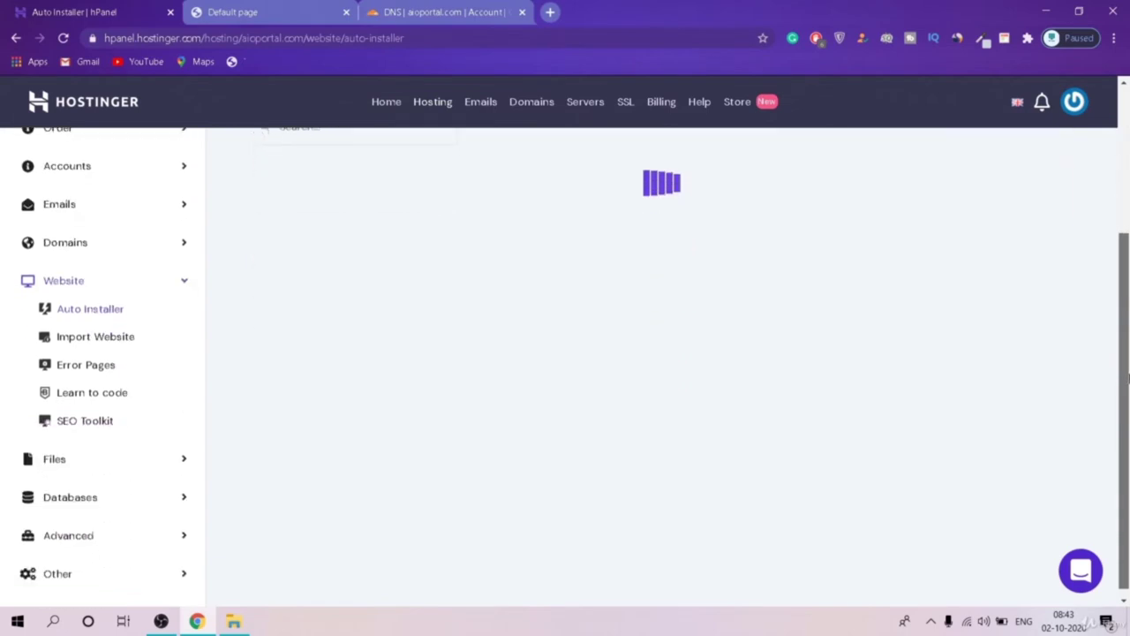
scroll(1127, 397, down, 5)
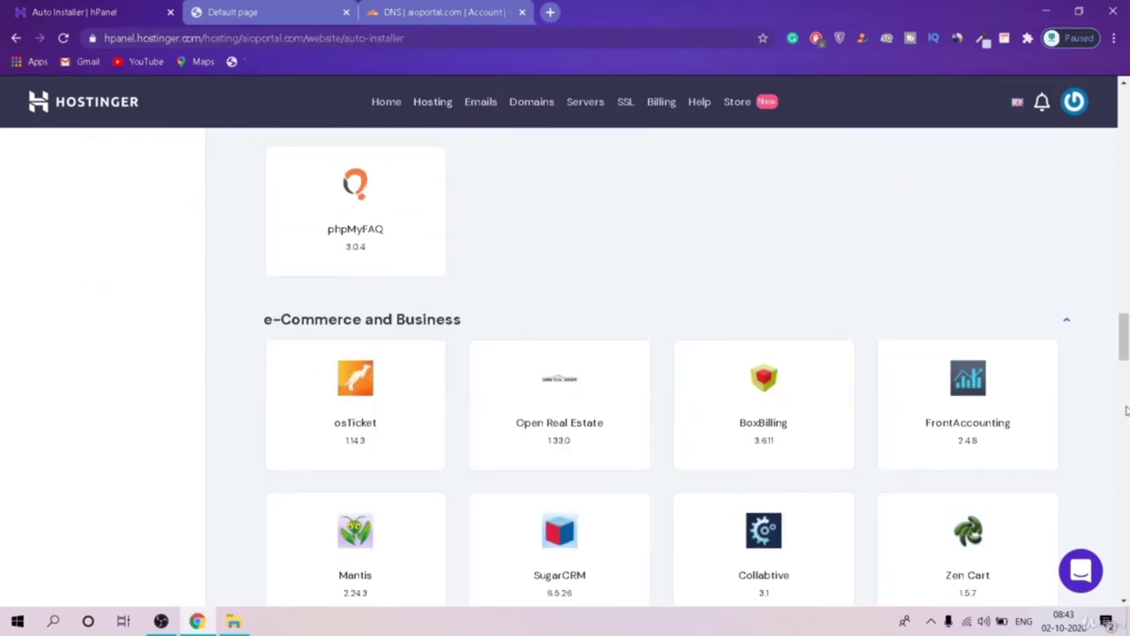
drag(1127, 426, 1124, 175)
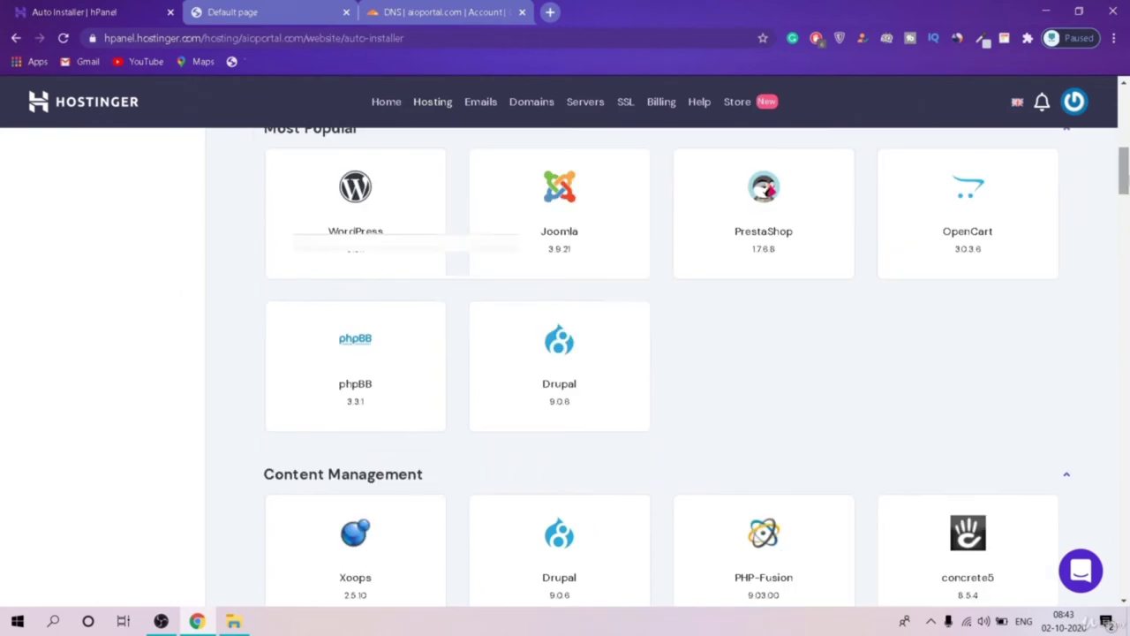
mouse_move(430, 207)
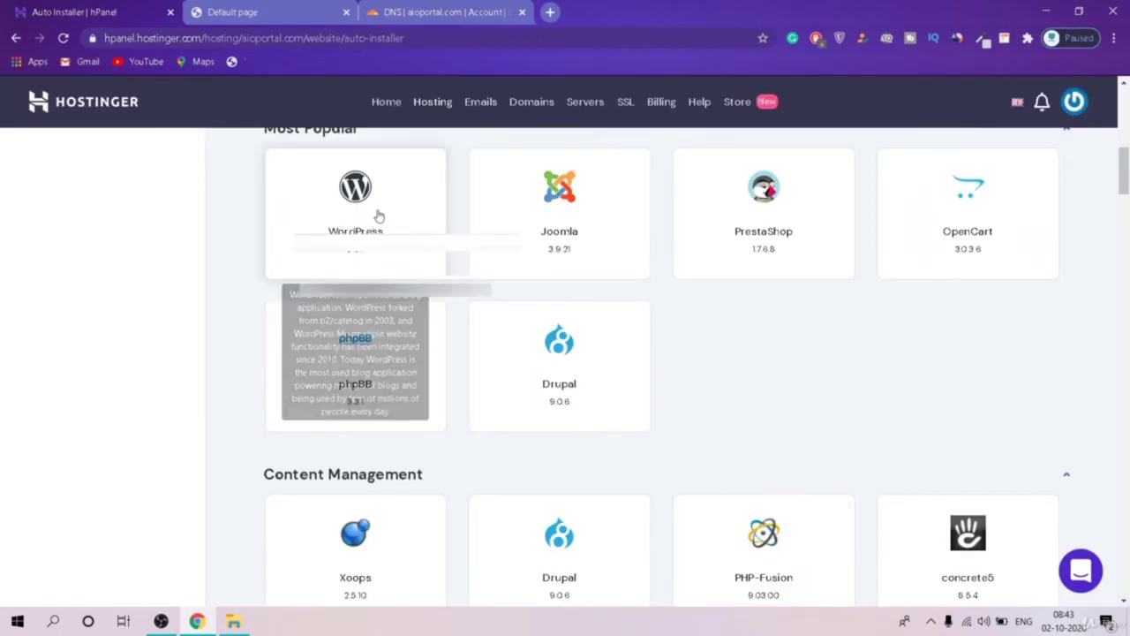
Step: Open the WordPress installation form, choose demo.aioportal.com as the target domain, and close the form without installing
click(379, 216)
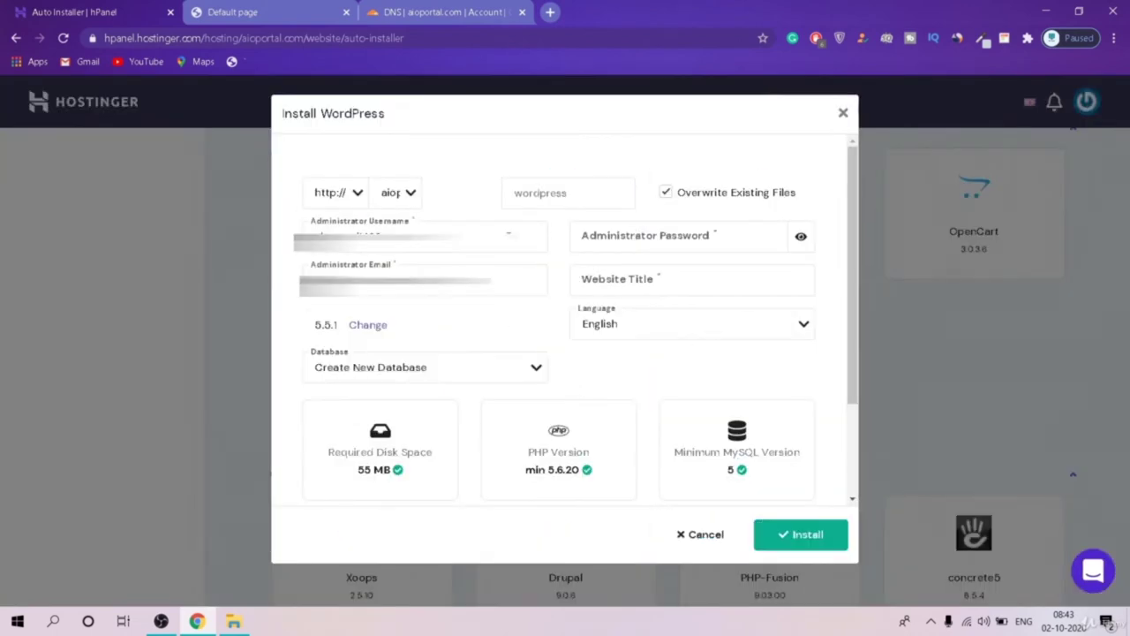
click(411, 196)
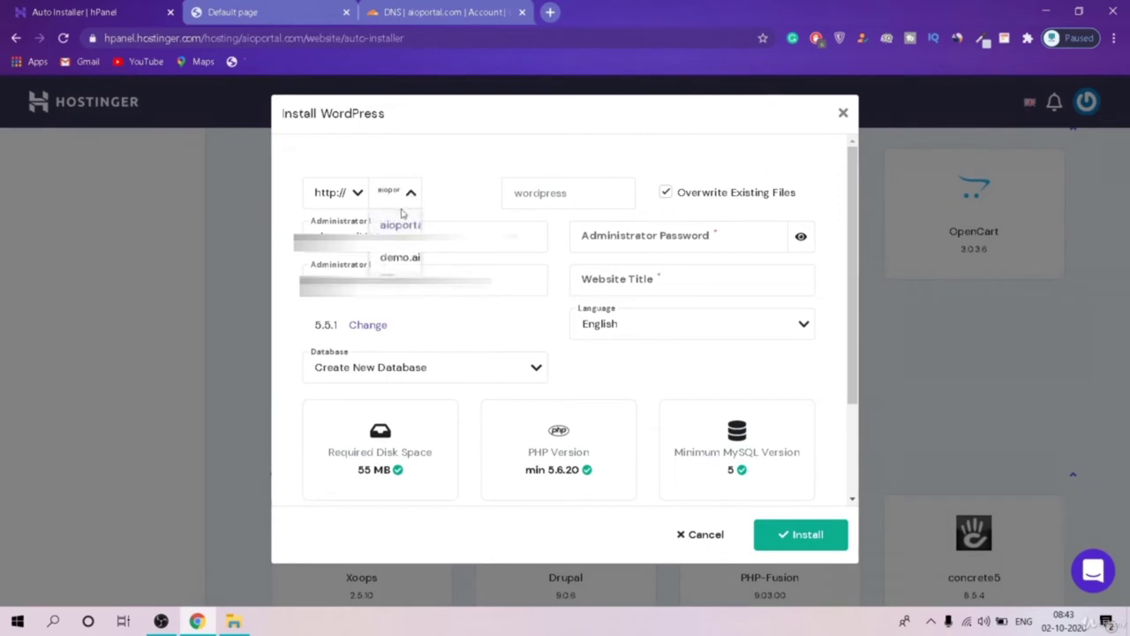
click(393, 261)
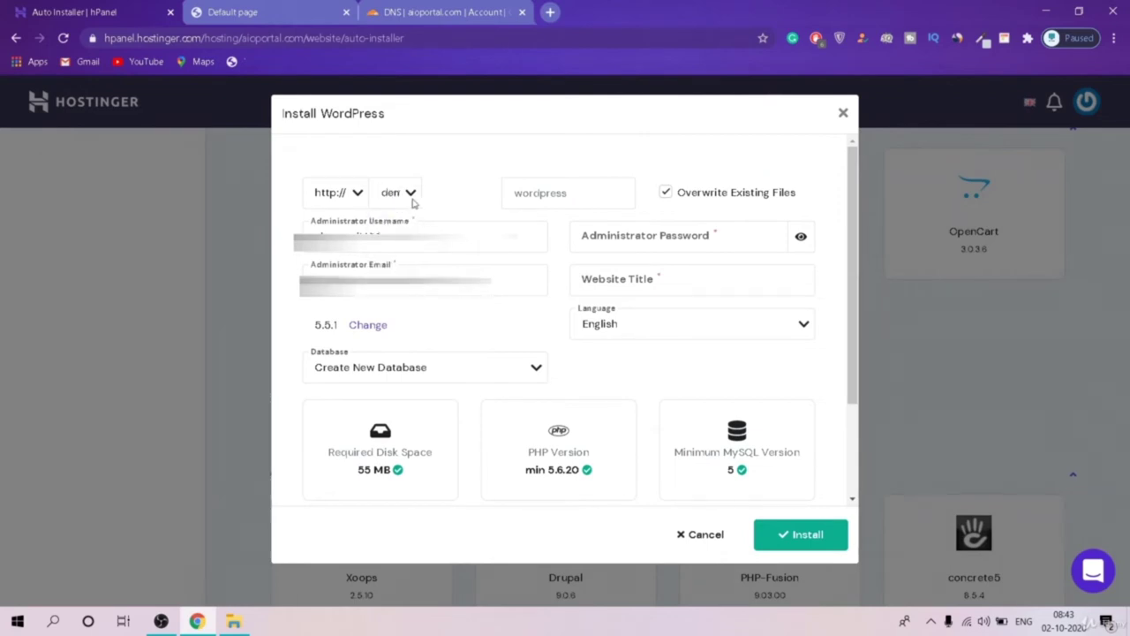
click(411, 194)
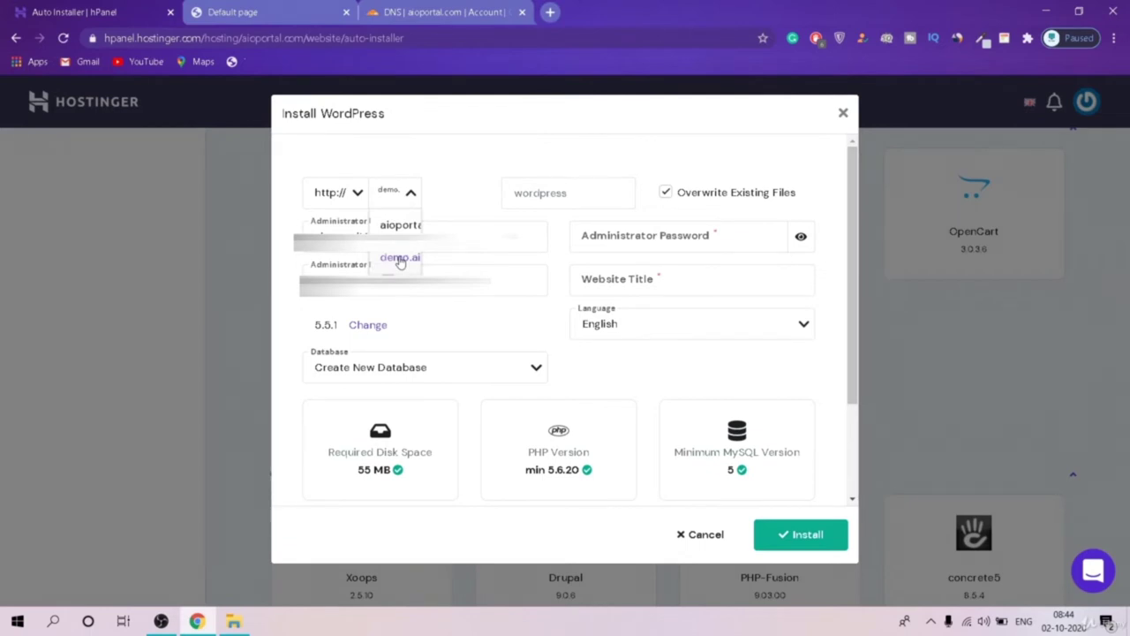
click(400, 261)
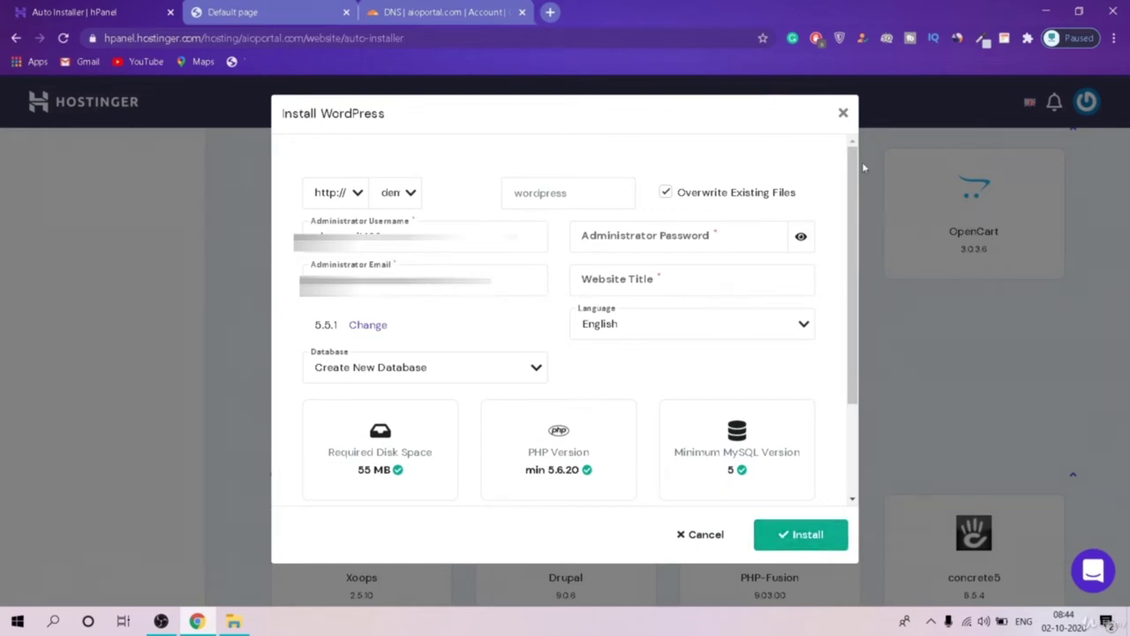
click(842, 113)
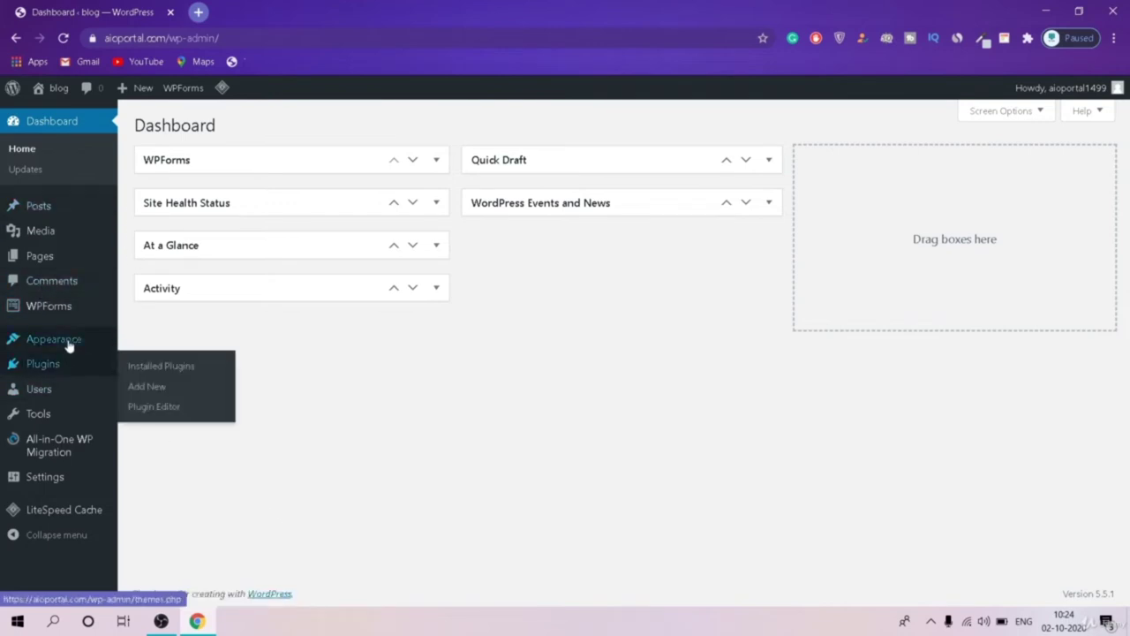
Step: Open the installed themes in the aioportal.com WordPress dashboard and delete the Twenty Nineteen theme
click(137, 359)
mouse_move(67, 338)
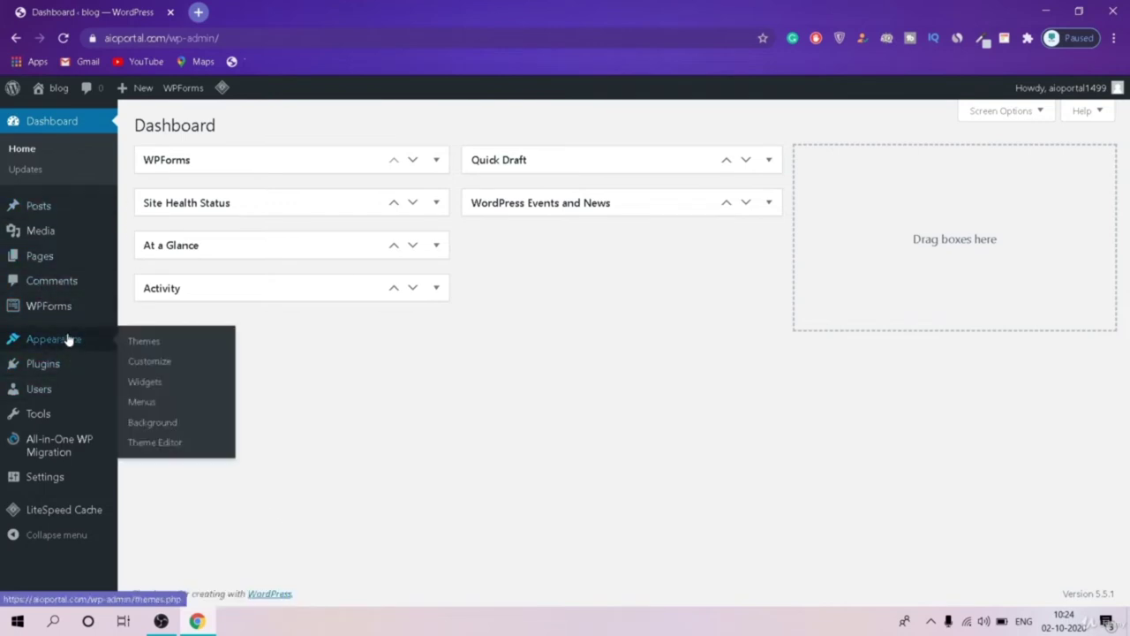
click(158, 352)
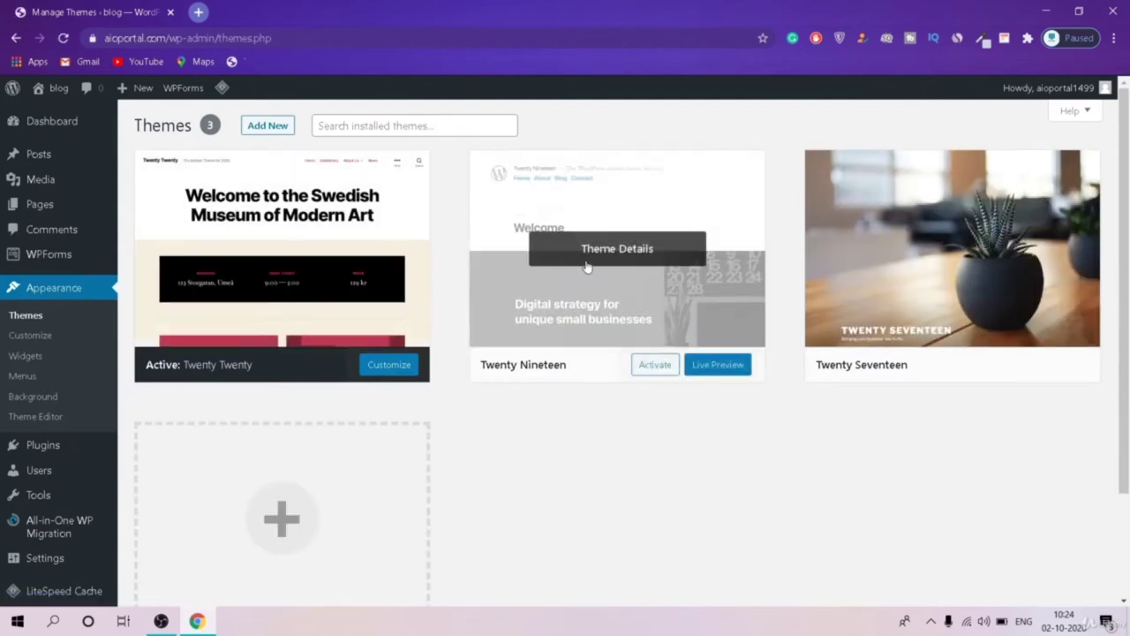
click(644, 258)
click(1077, 573)
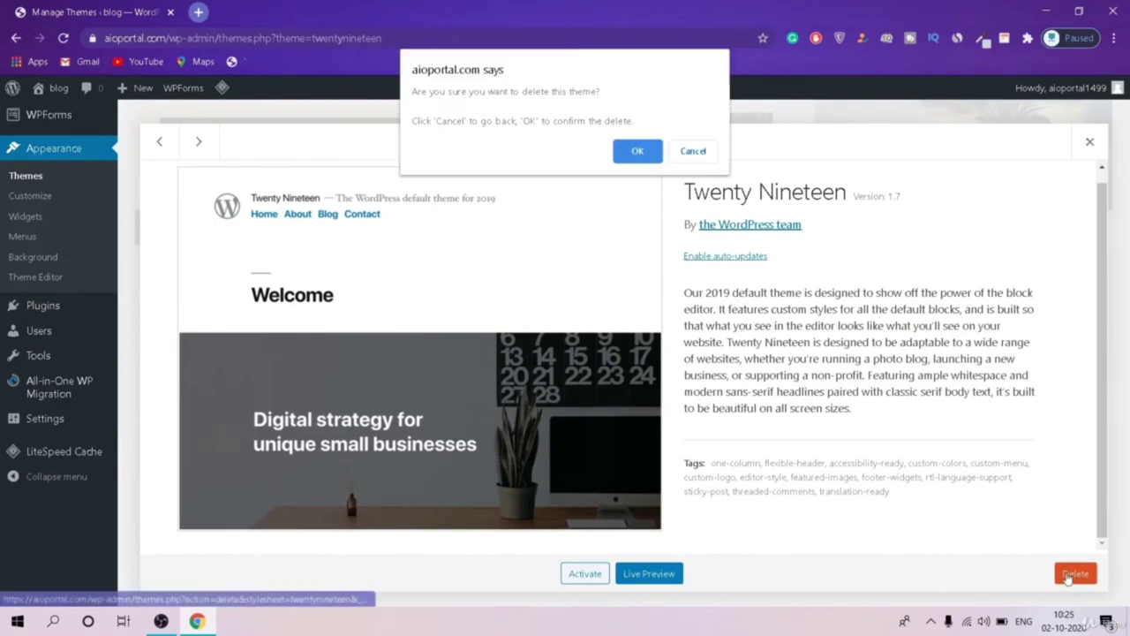
click(657, 151)
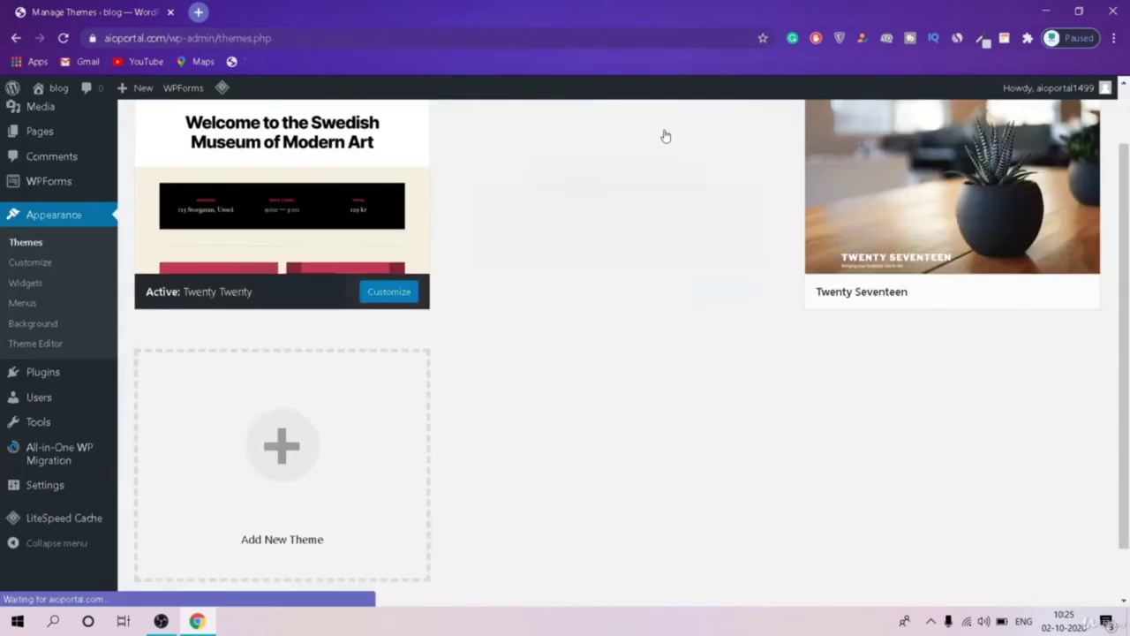
Step: Delete the inactive Twenty Seventeen theme and confirm the deletion
click(583, 221)
click(1075, 572)
click(637, 150)
click(202, 156)
Step: Search the WordPress theme library for astra, then install and activate the Astra theme
click(274, 124)
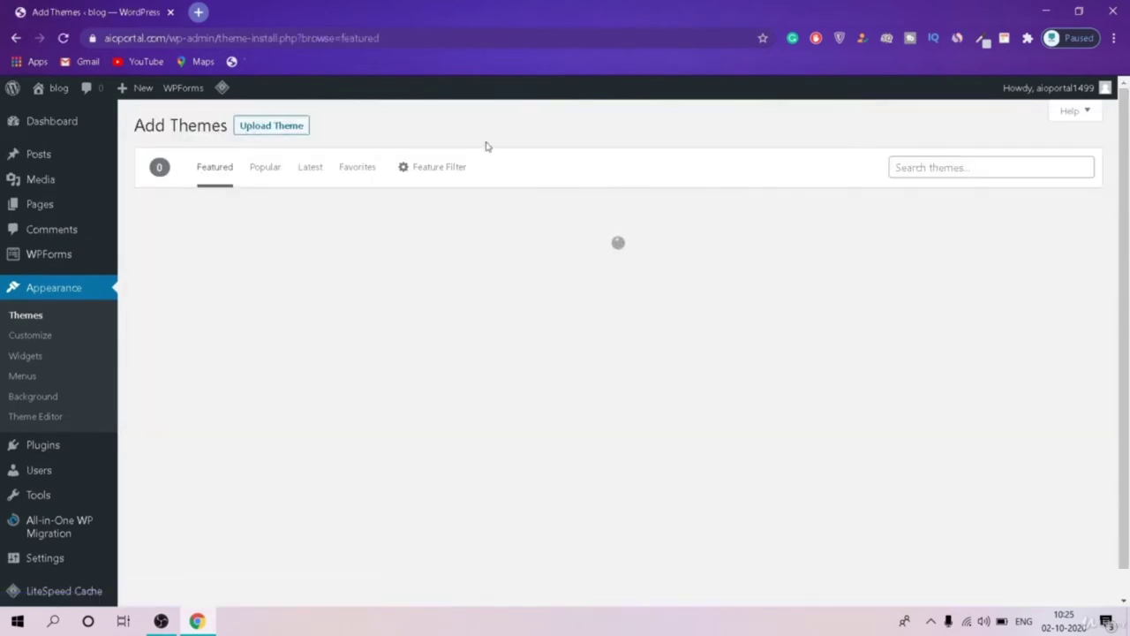
click(975, 165)
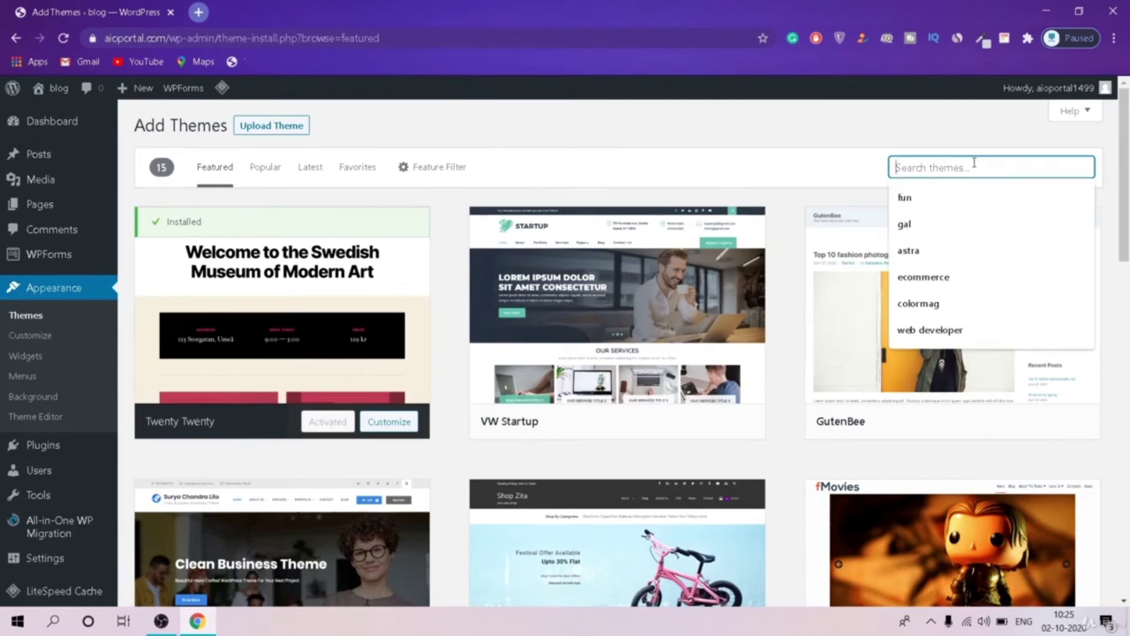
text(astra)
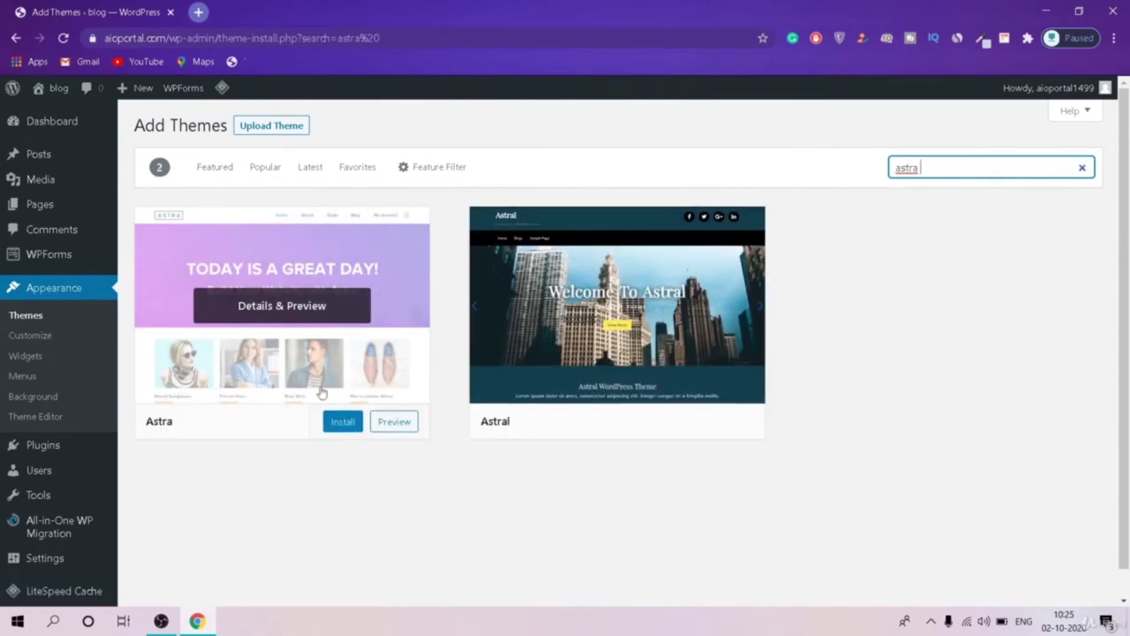
click(343, 423)
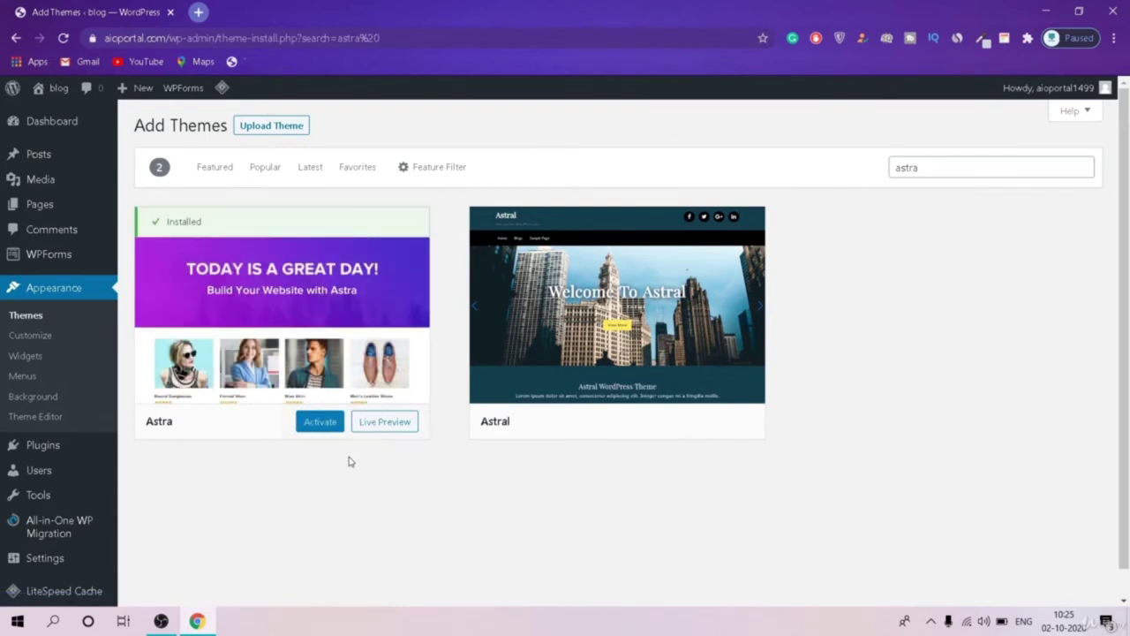
click(321, 422)
click(640, 121)
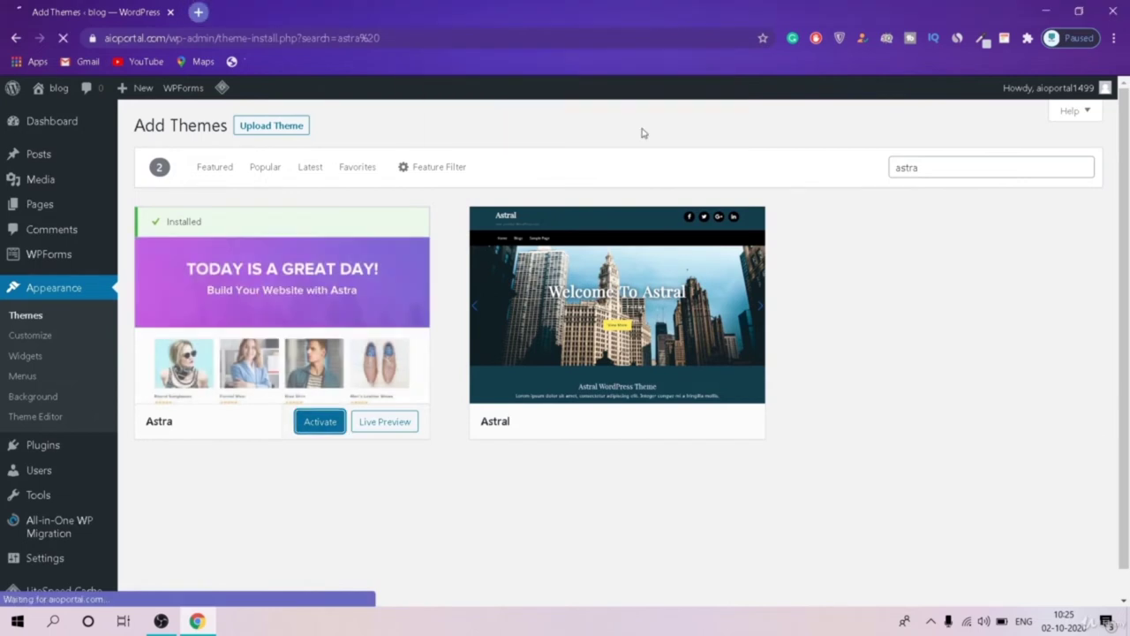
Step: Activate the Astra theme and dismiss the notices on the Themes page
click(325, 421)
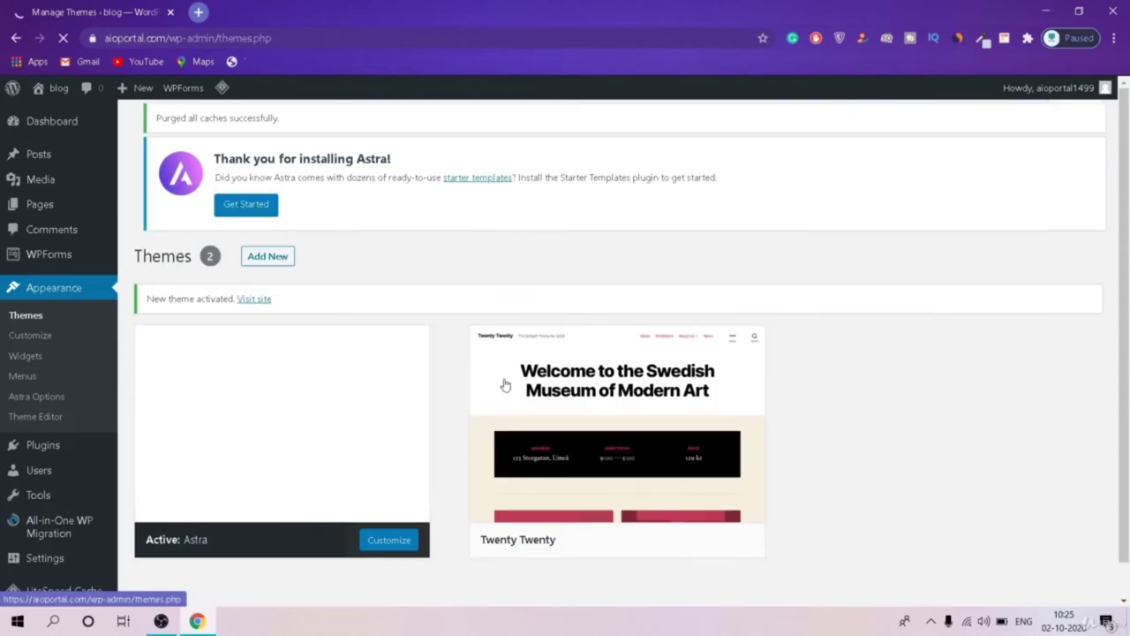
scroll(865, 305, down, 1)
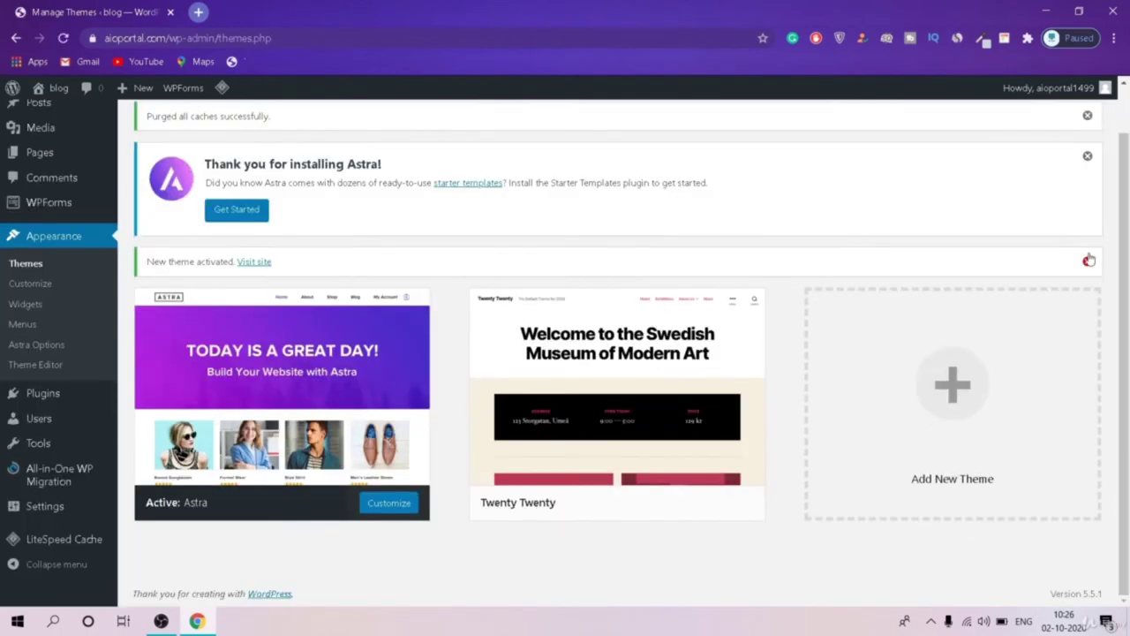
click(1086, 260)
click(1087, 180)
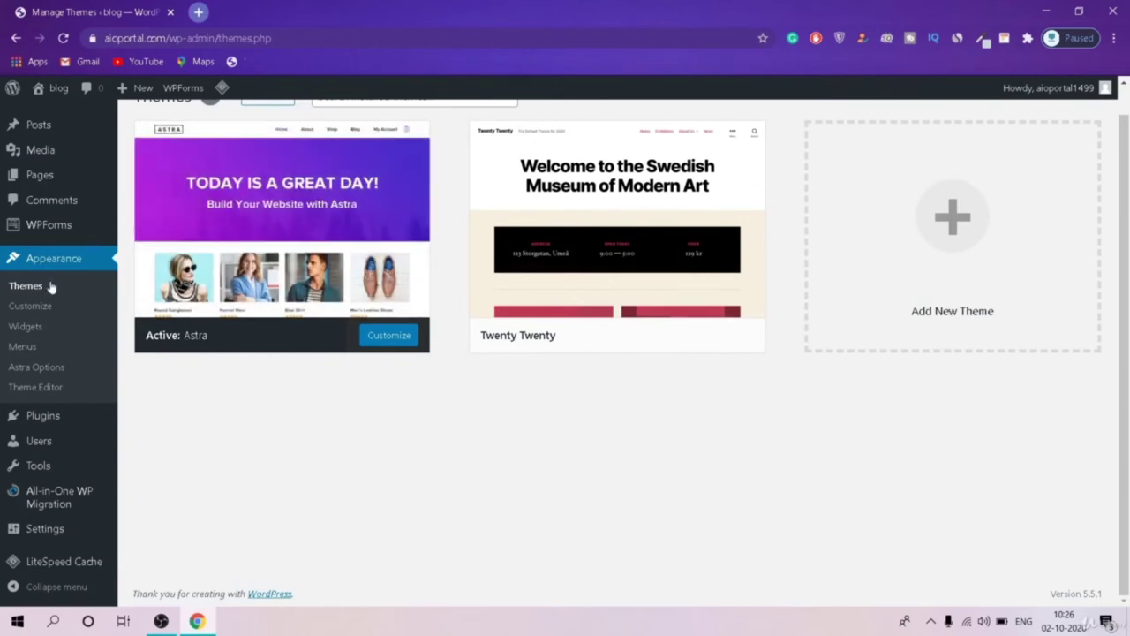
Step: Install the Starter Templates importer plugin from Astra Options and select Elementor as the page builder
click(59, 375)
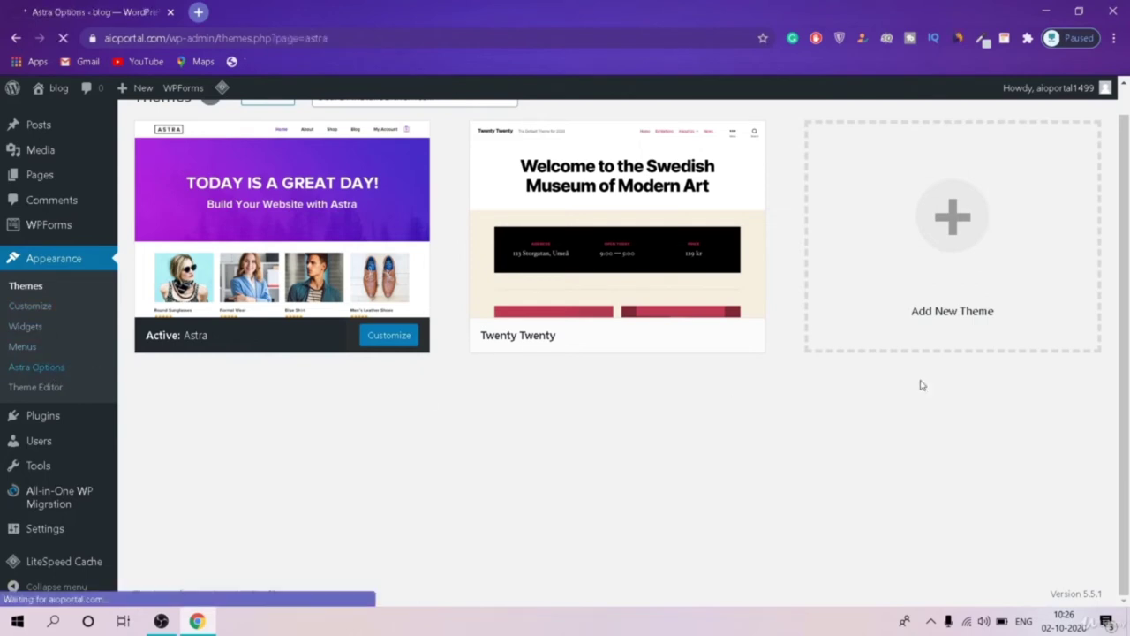
scroll(874, 344, down, 2)
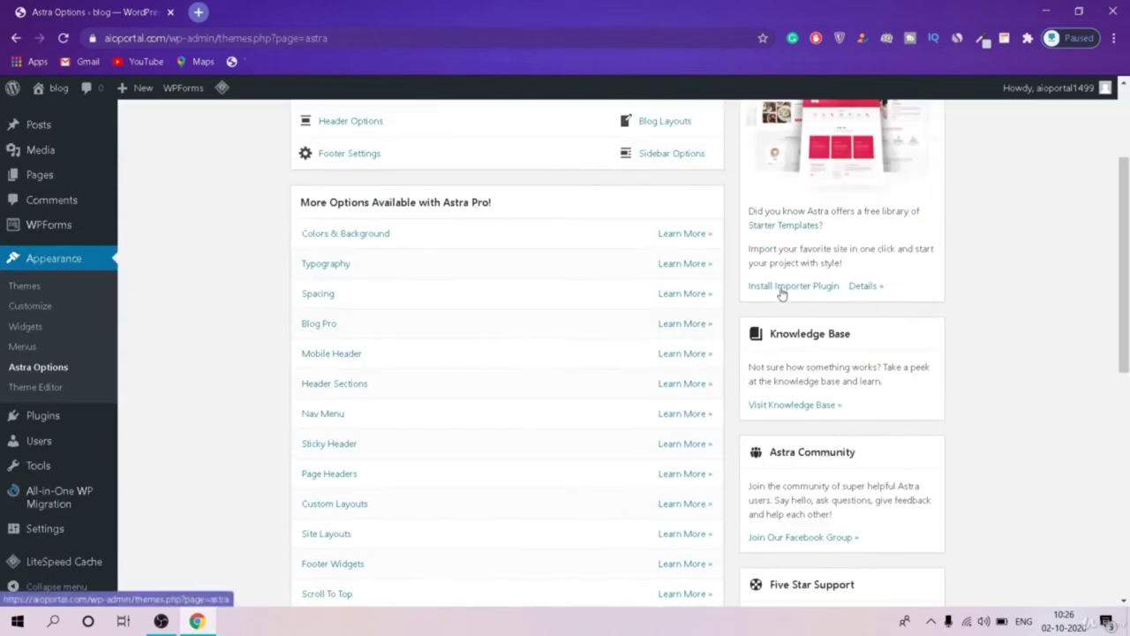
click(795, 286)
scroll(777, 291, down, 1)
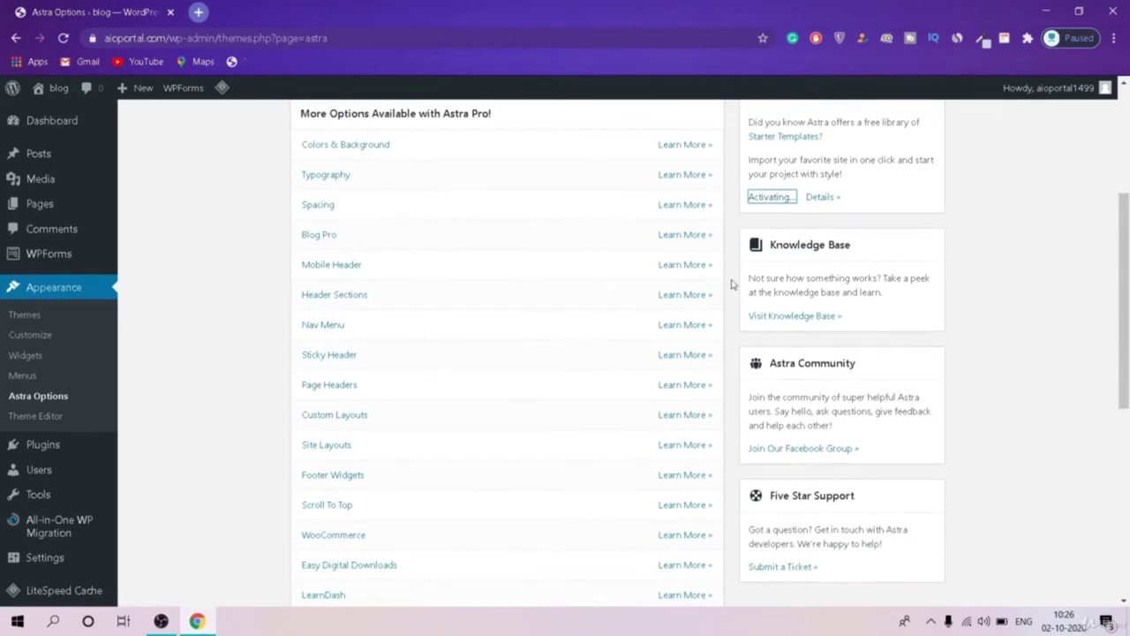
drag(1127, 318, 1127, 294)
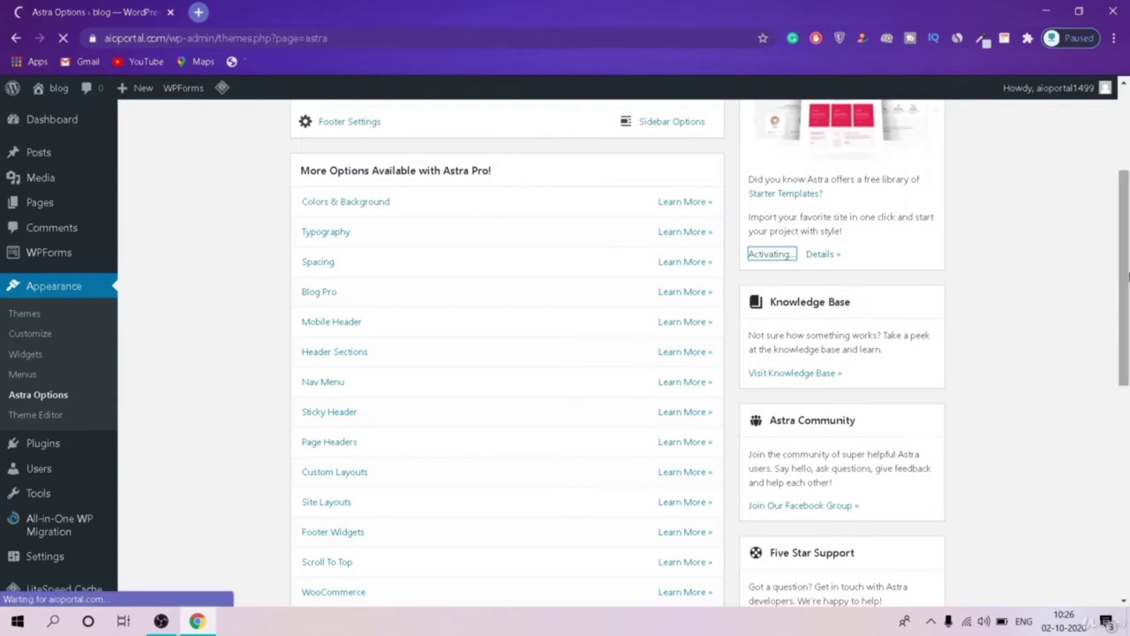
drag(1126, 277, 1127, 286)
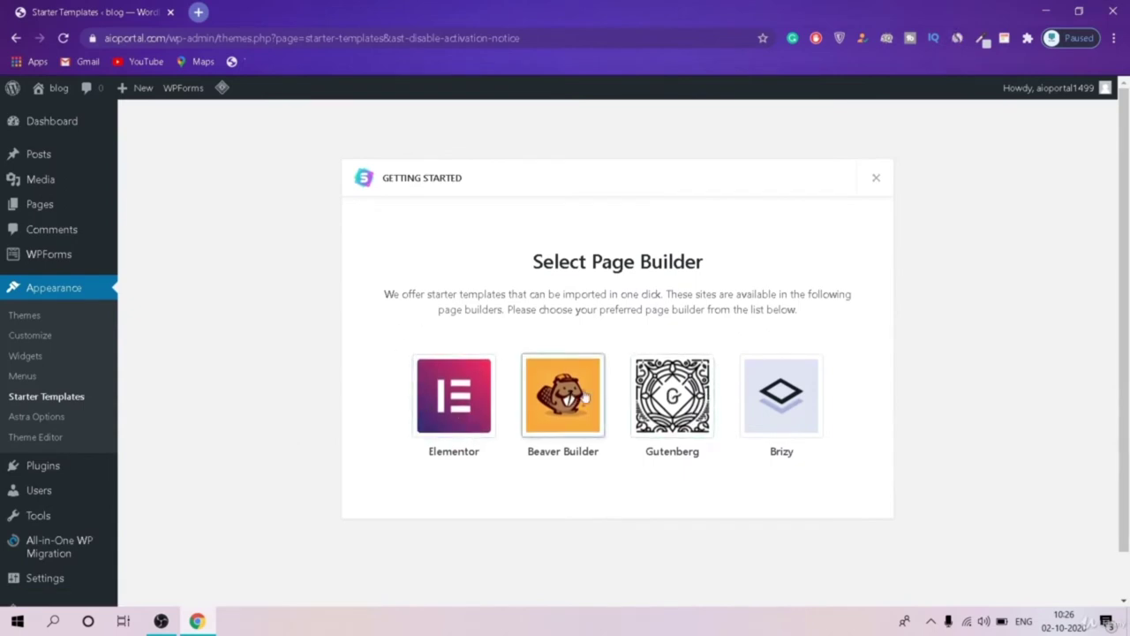
click(460, 395)
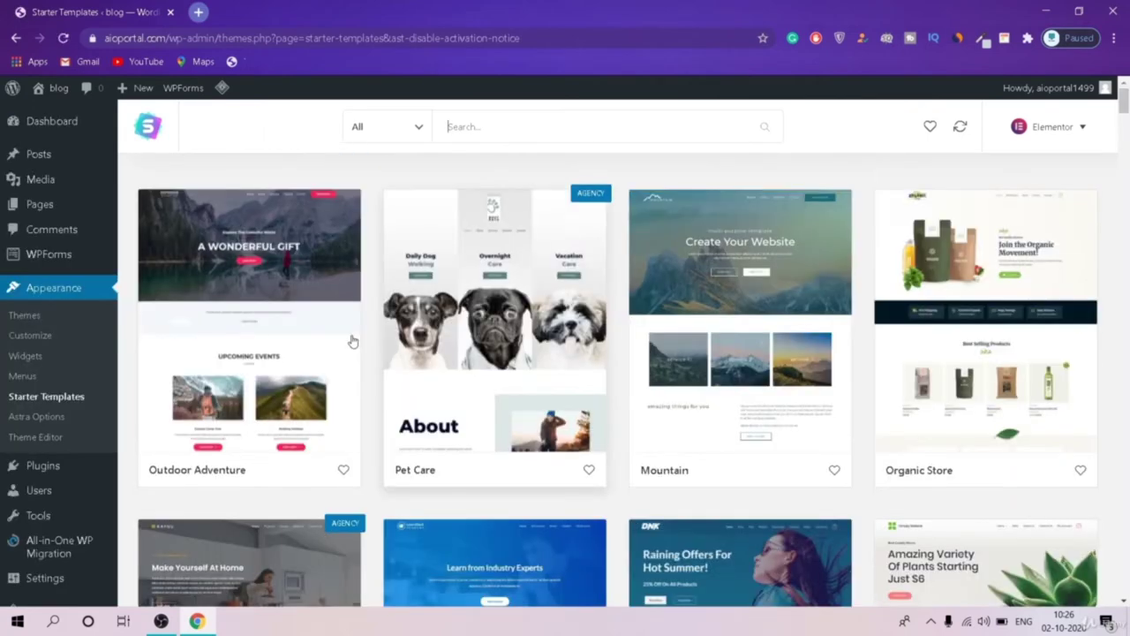
Step: Open the list of installed plugins and dismiss the two Starter Templates notices
mouse_move(40, 474)
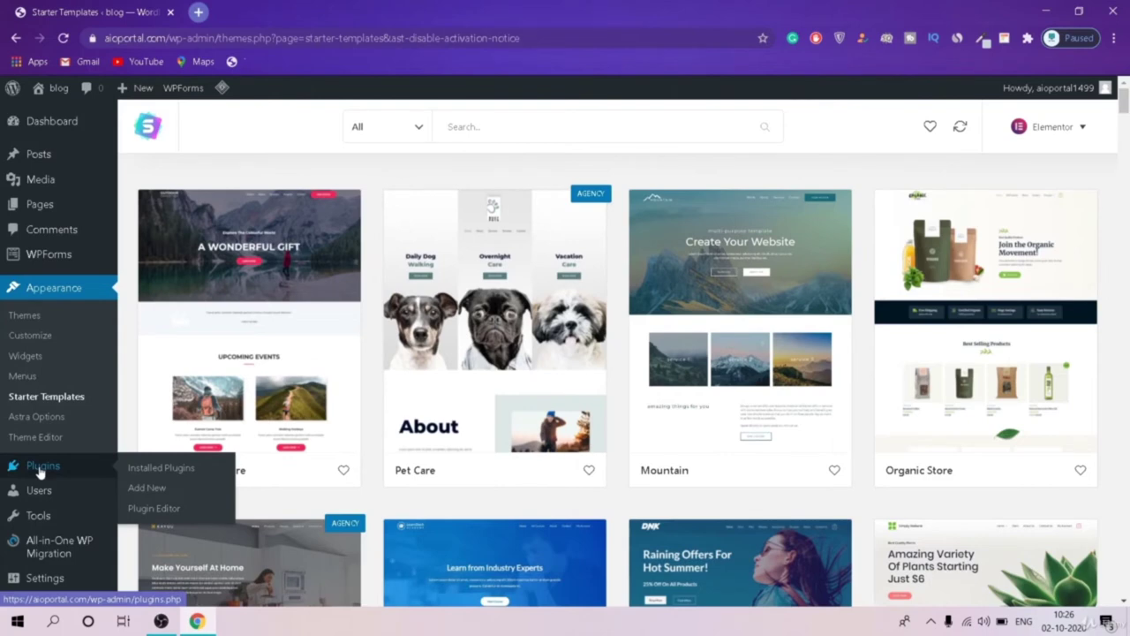
click(40, 473)
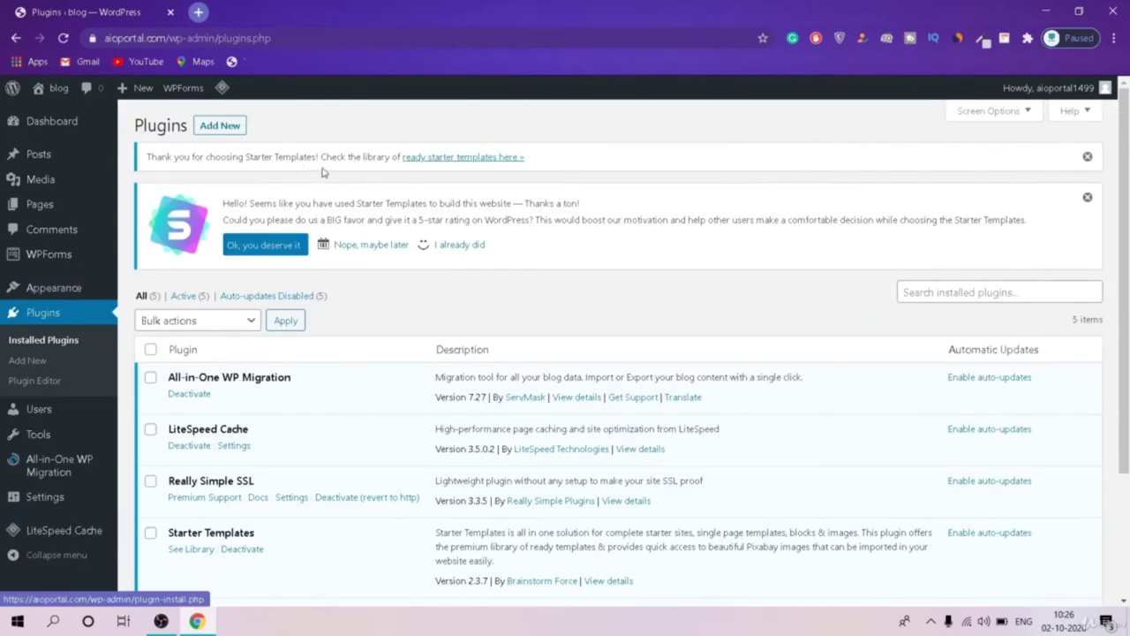
click(1086, 155)
click(1085, 155)
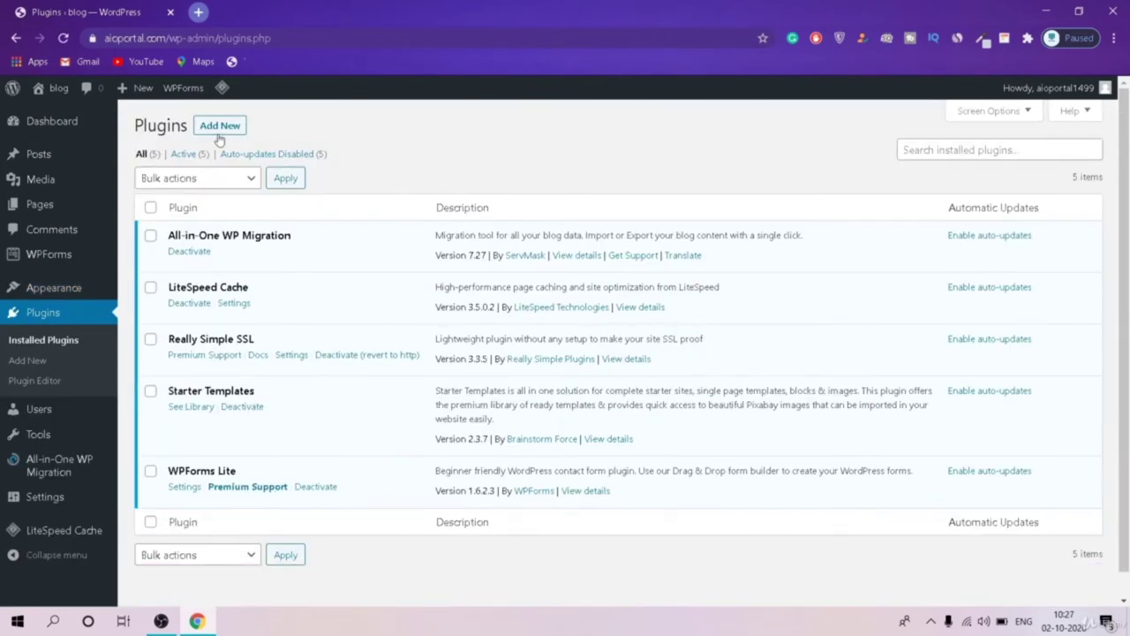
Step: Search the plugin library for elementor, then install and activate the Elementor Website Builder plugin
click(219, 134)
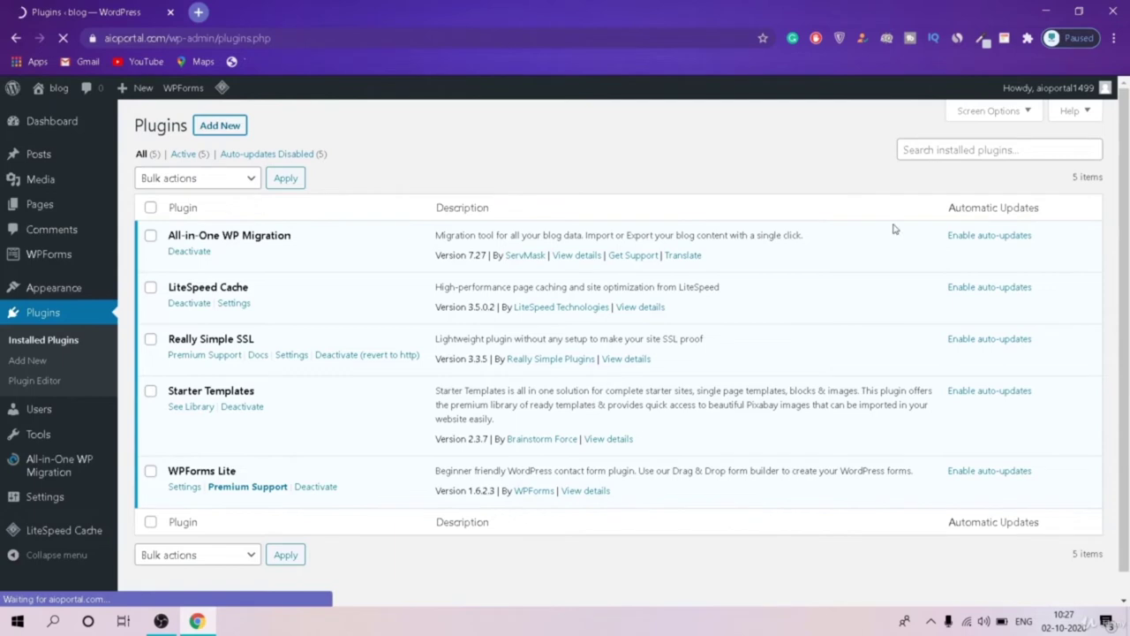
click(932, 158)
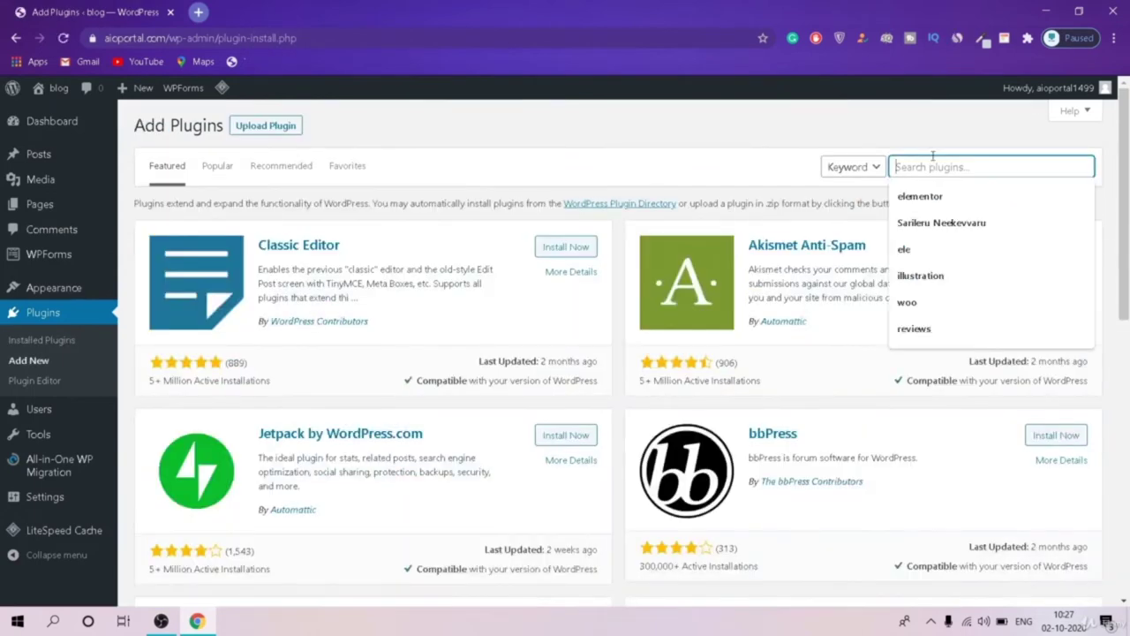
text(elem)
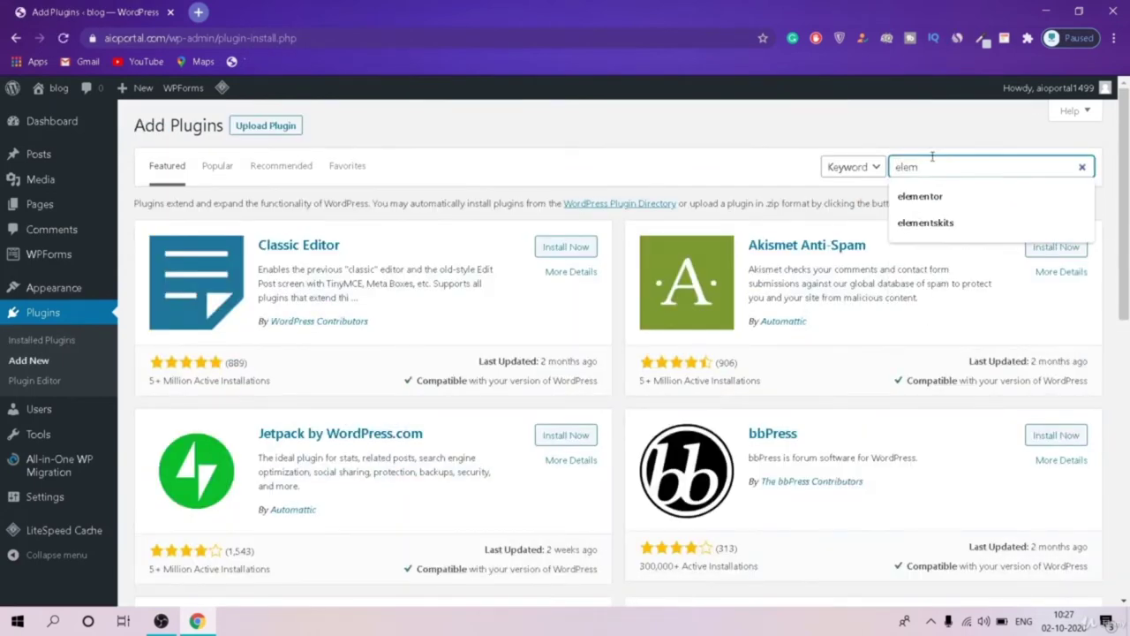
text(entor)
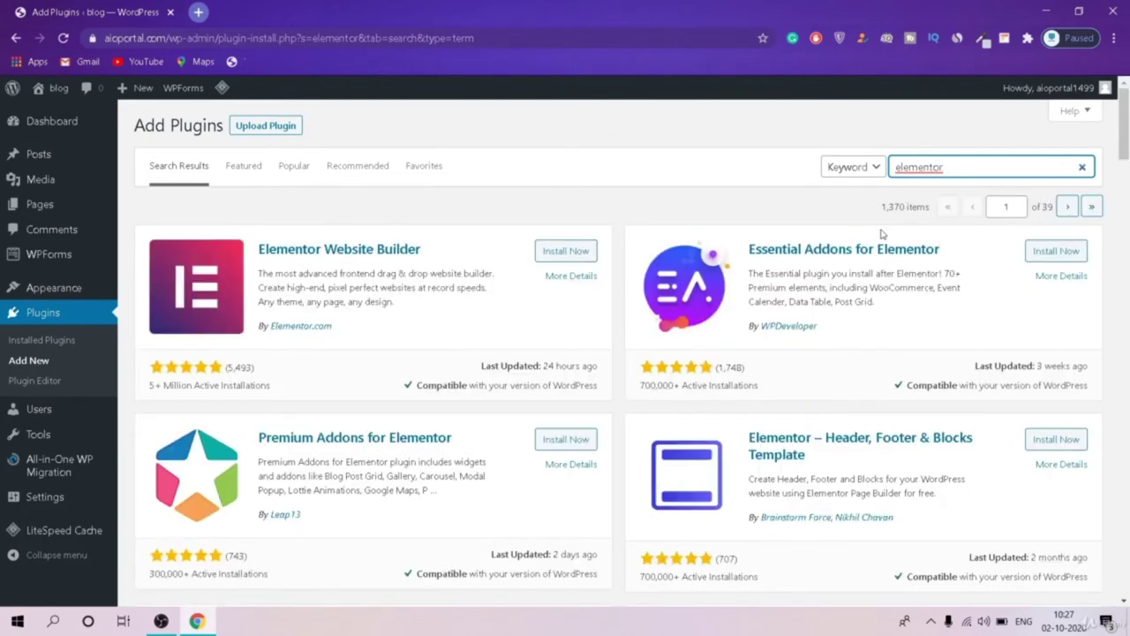
click(580, 250)
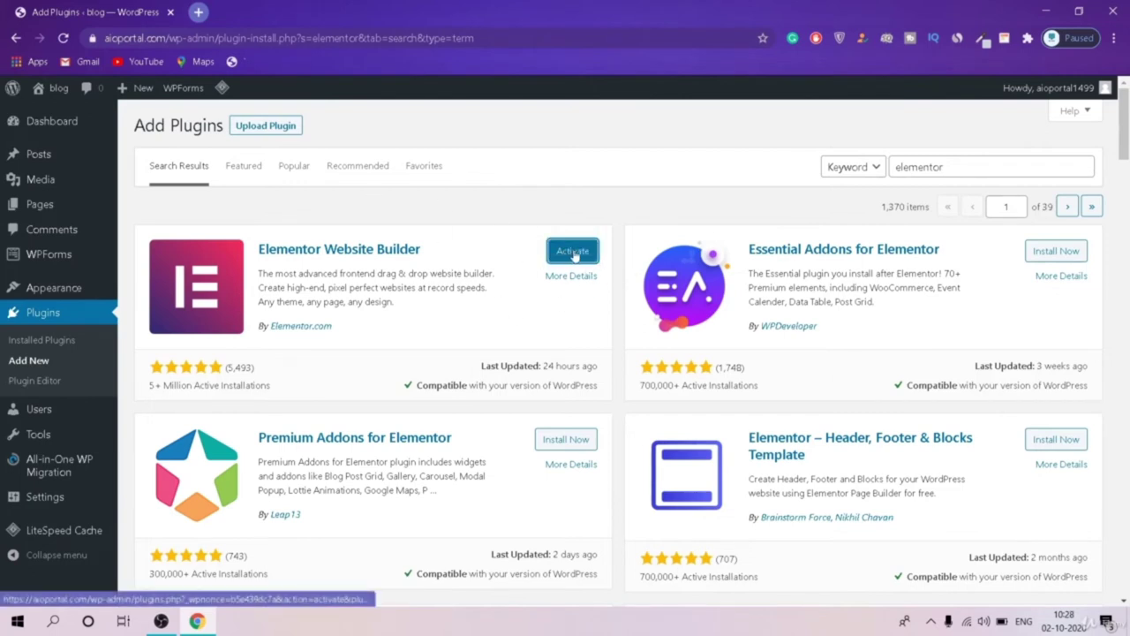
click(565, 252)
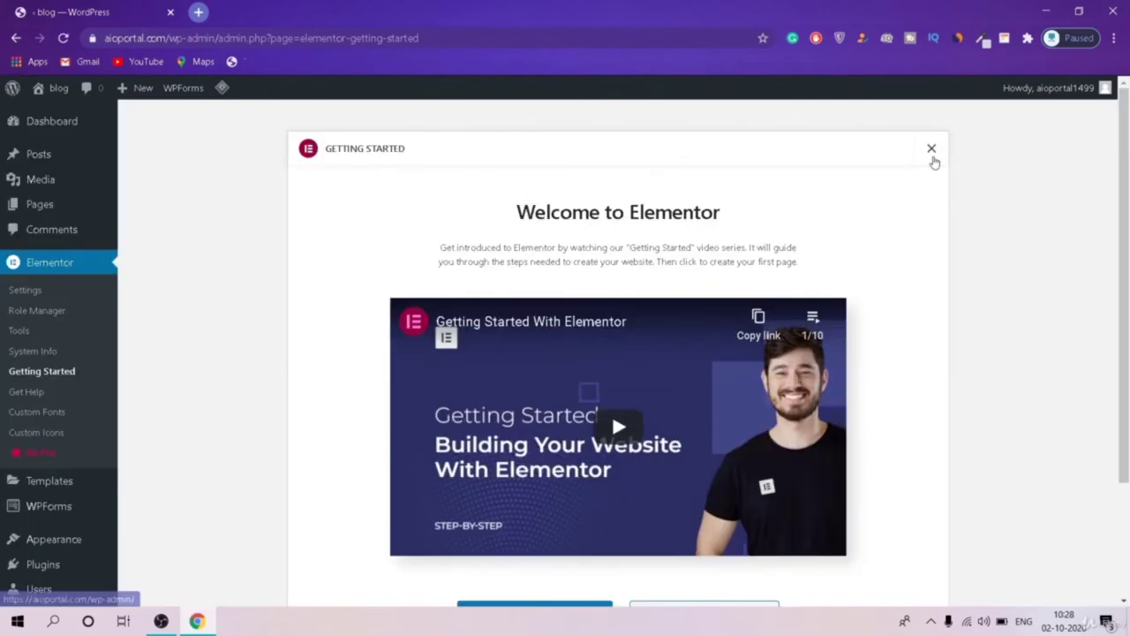
Step: Close Elementor's Getting Started screen and collapse the Elementor Overview box on the dashboard
click(932, 149)
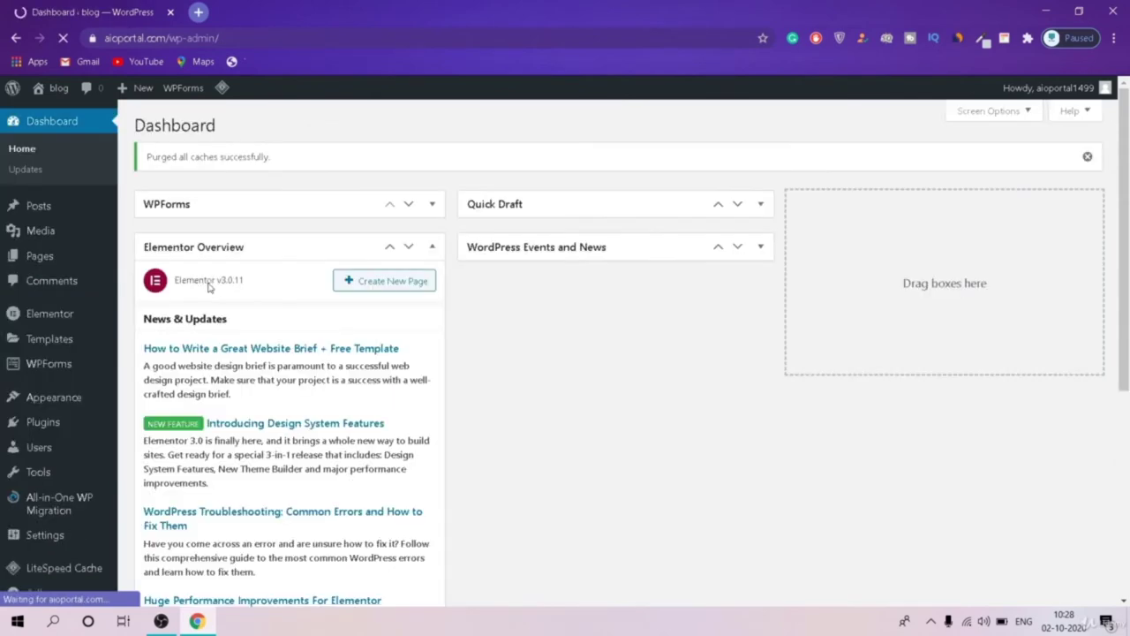
click(431, 246)
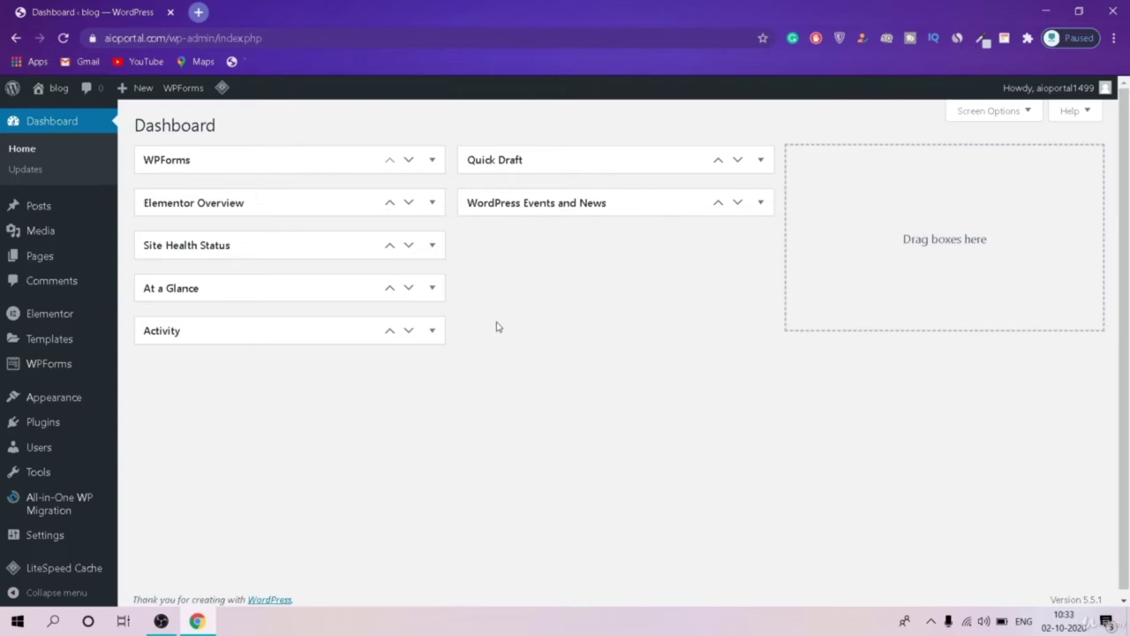
Step: Move the draft Home page to the trash with a bulk action in the Pages list
mouse_move(51, 234)
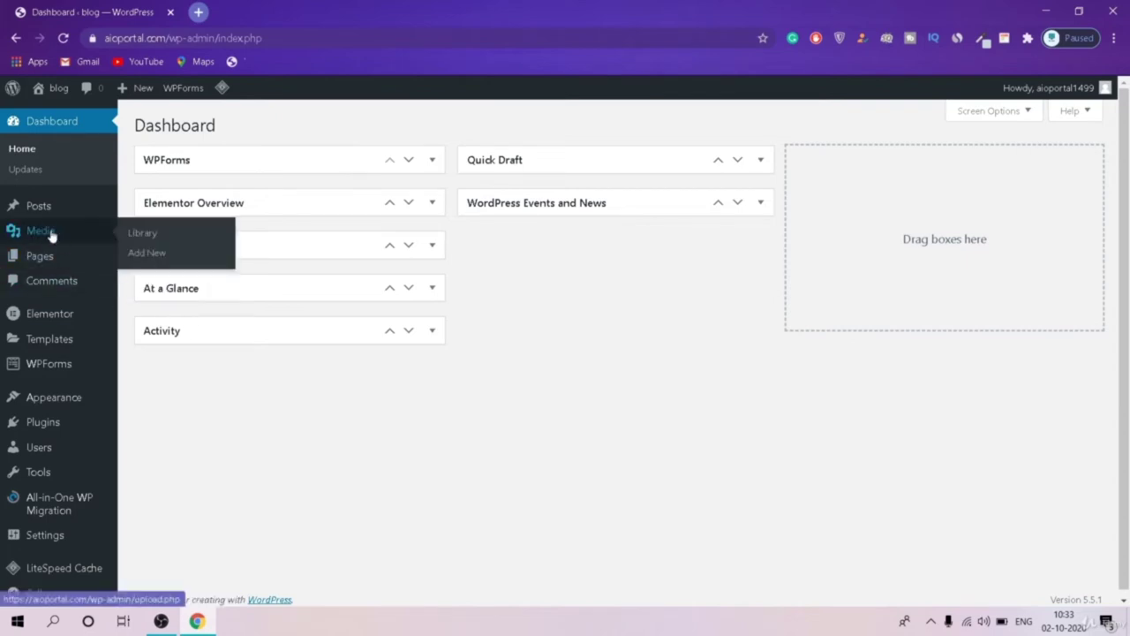
click(55, 263)
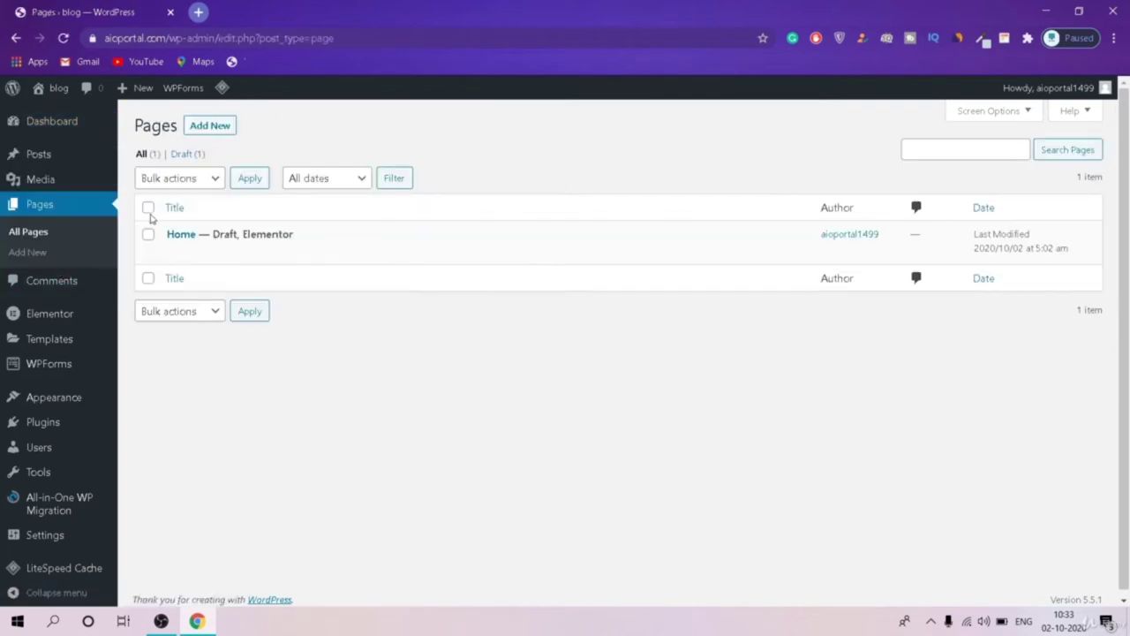
click(148, 209)
click(177, 181)
click(189, 229)
click(249, 183)
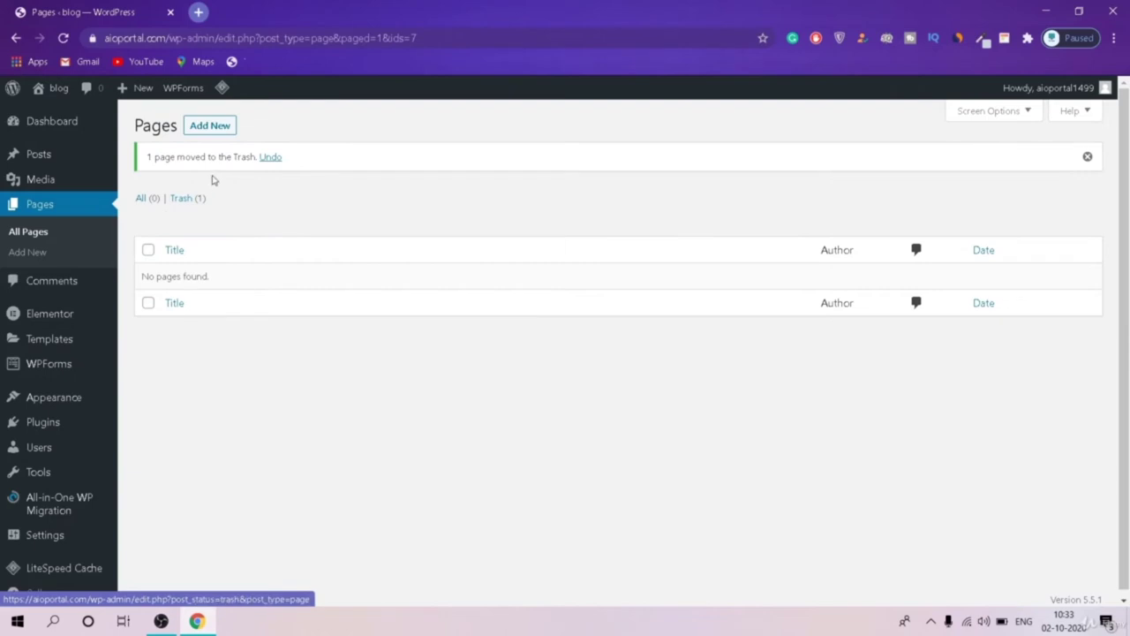
Step: Add a new page and dismiss the block editor's welcome guide
click(203, 127)
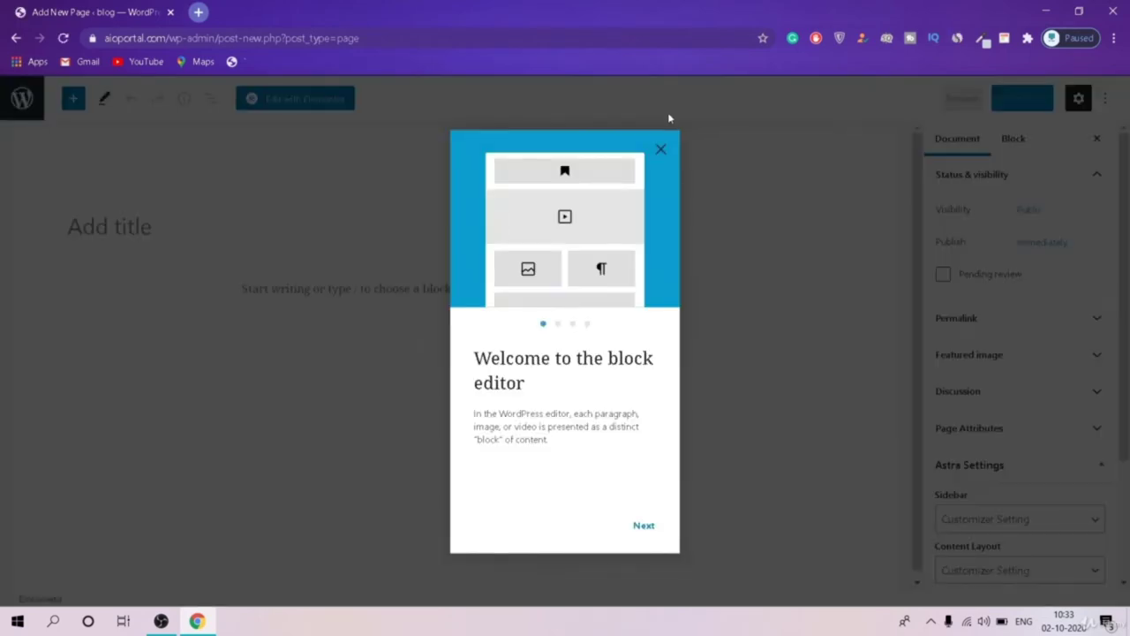
click(661, 149)
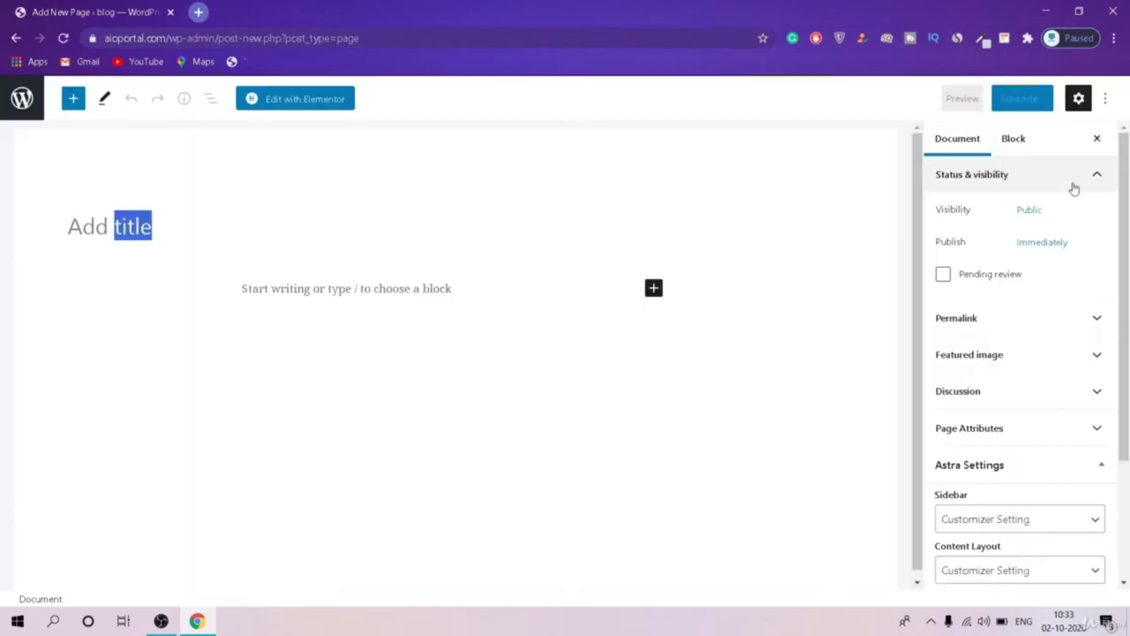
Step: Collapse Astra Settings and expand the page's Permalink, Featured image, Discussion and Page Attributes sections
drag(1126, 309, 1127, 386)
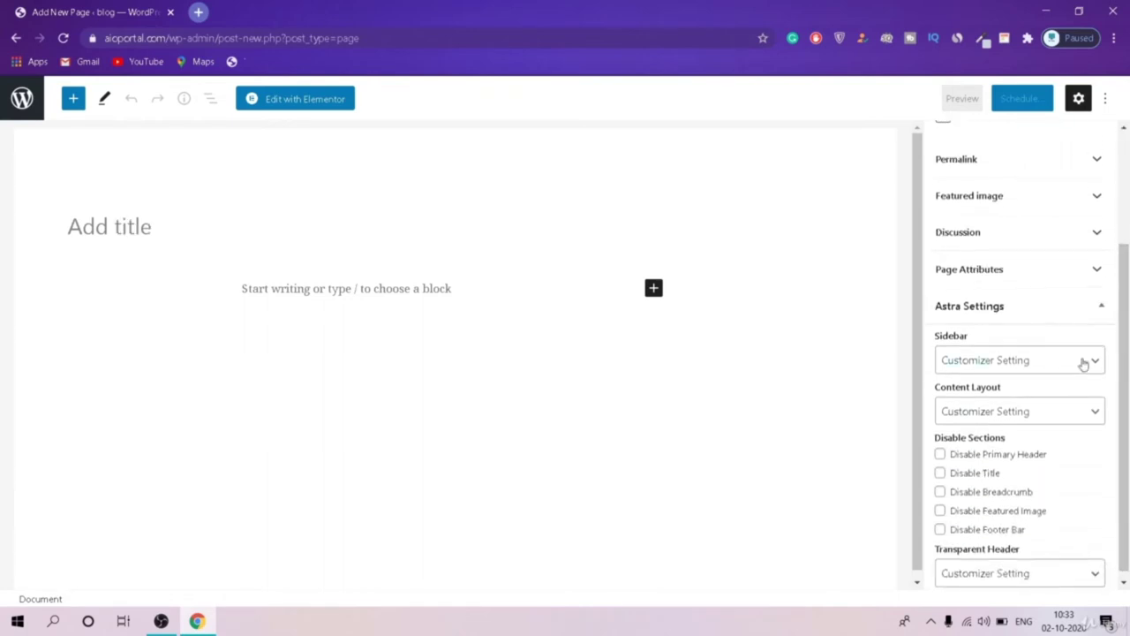
click(1010, 311)
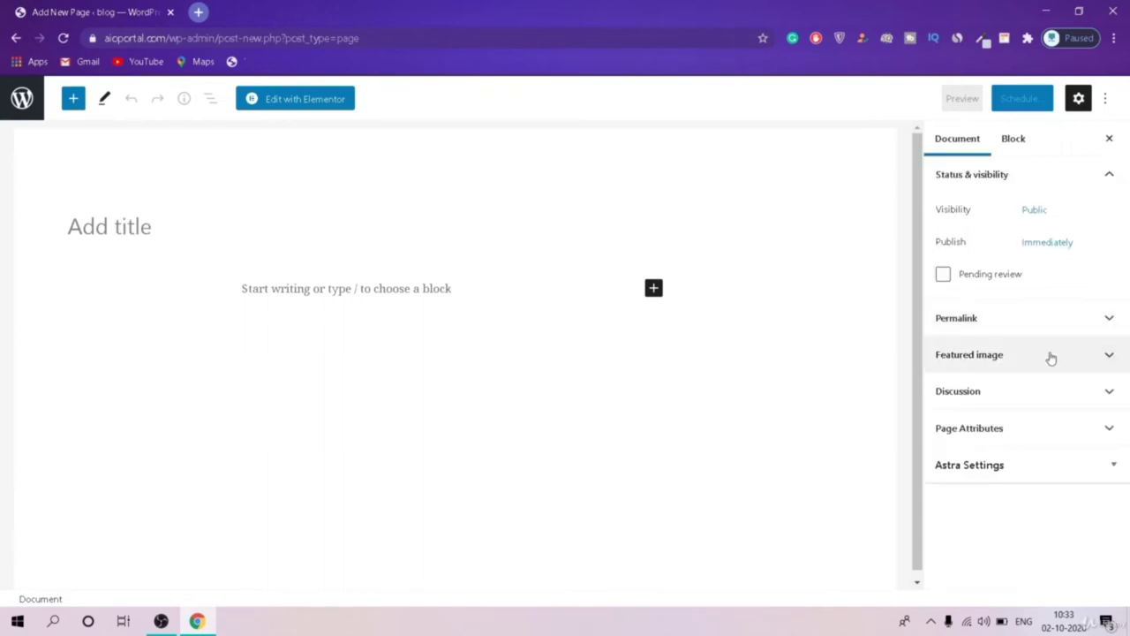
drag(934, 318, 1042, 426)
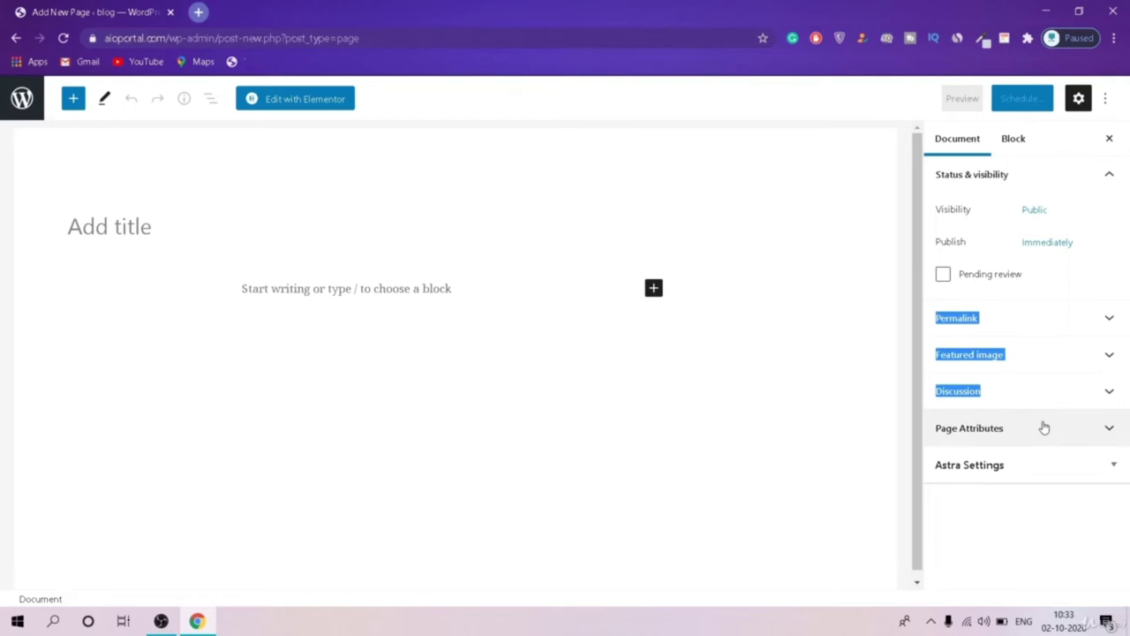
click(1041, 426)
click(1064, 382)
click(1052, 358)
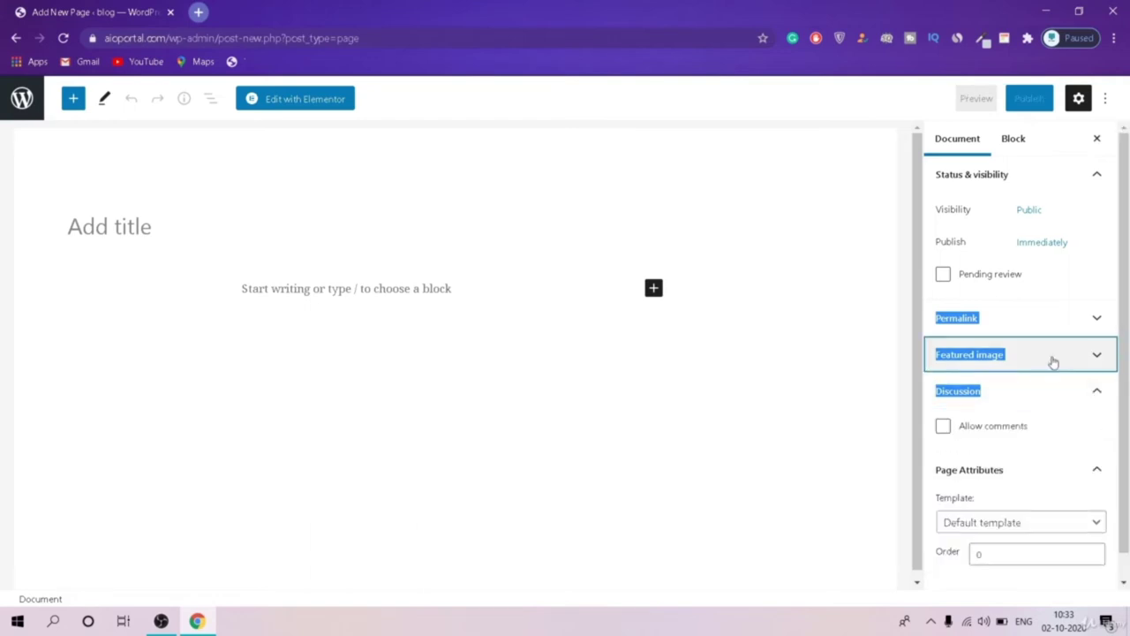
click(1039, 325)
mouse_move(1121, 381)
mouse_down()
mouse_move(1121, 540)
mouse_move(1119, 381)
mouse_up()
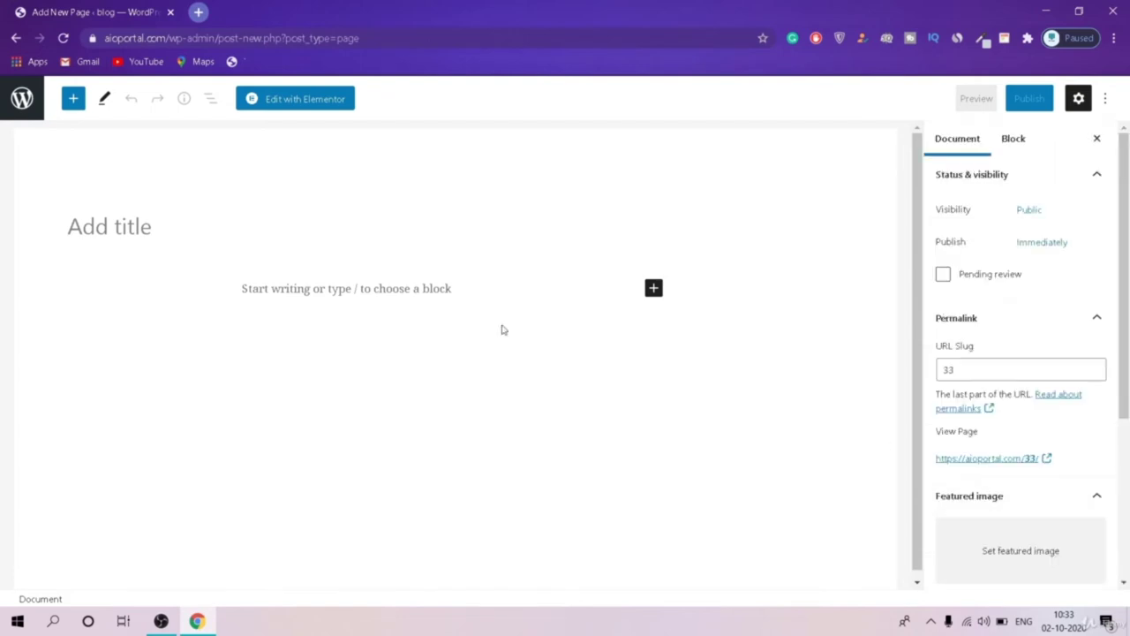
Step: Title the new page Home
click(240, 224)
text(Hoem)
key(BackSpace)
key(BackSpace)
text(me)
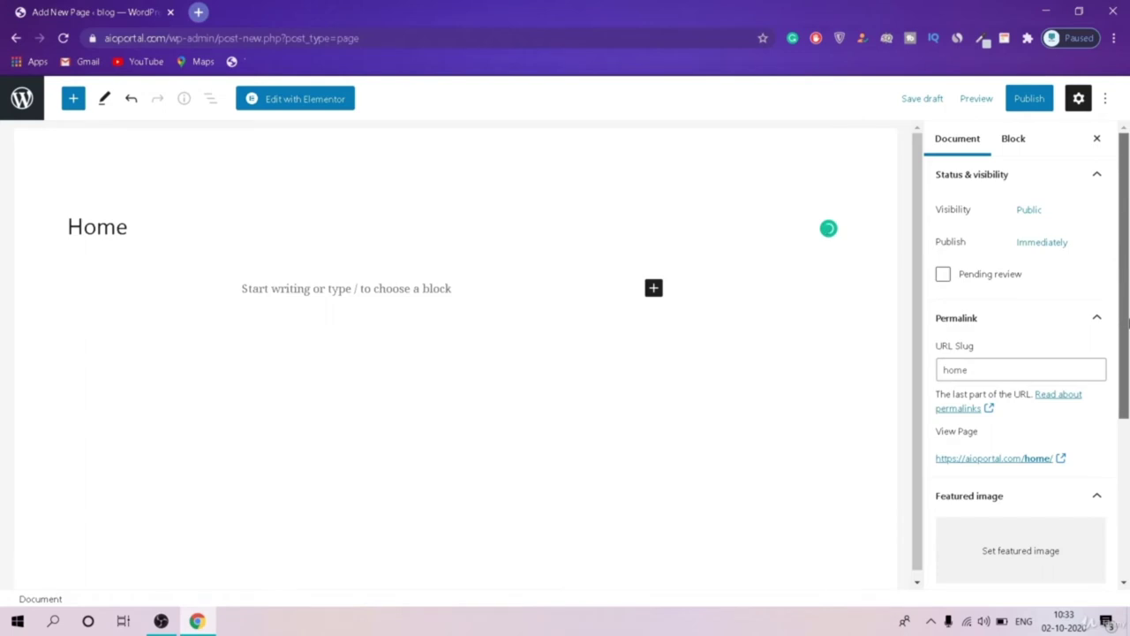
Step: Set the Home page's template to Elementor Full Width in its page attributes
scroll(1103, 370, down, 3)
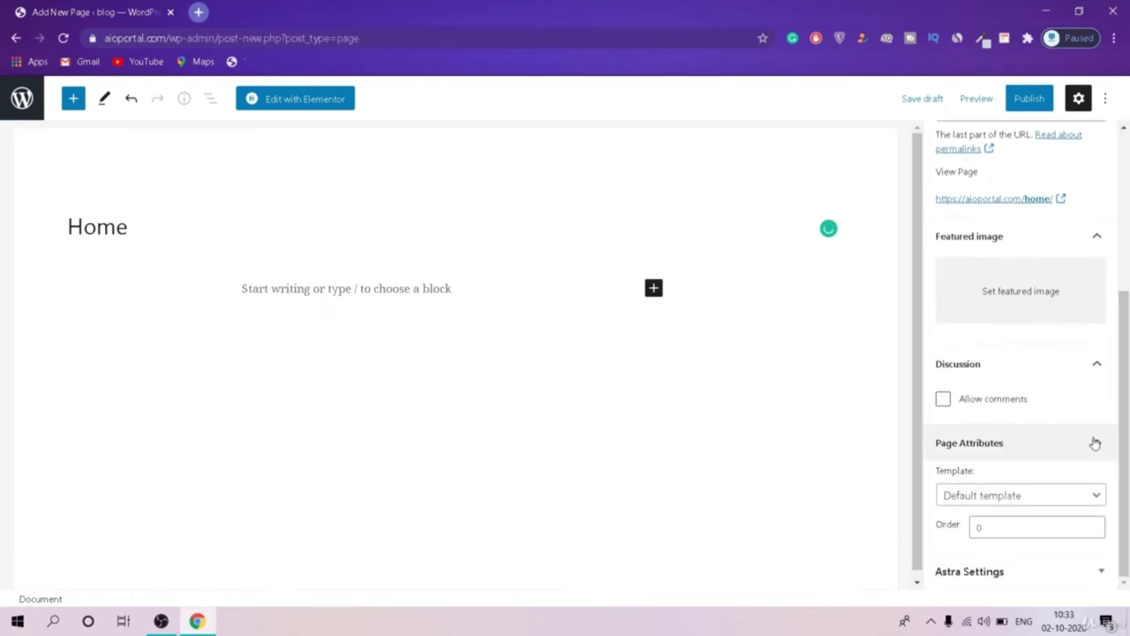
click(1065, 501)
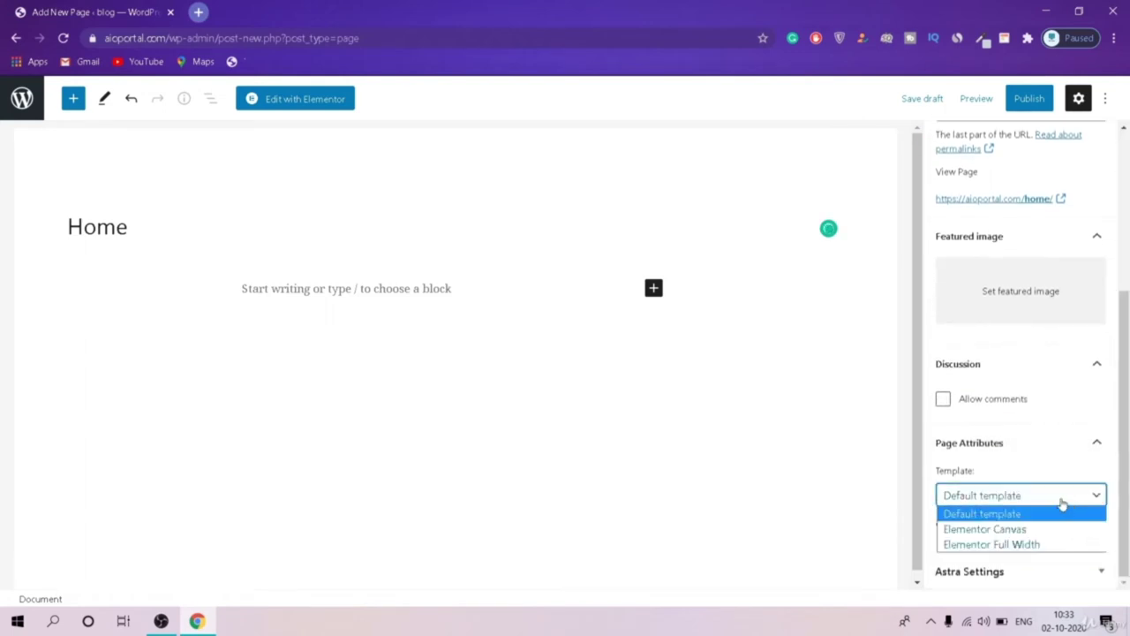
click(1074, 549)
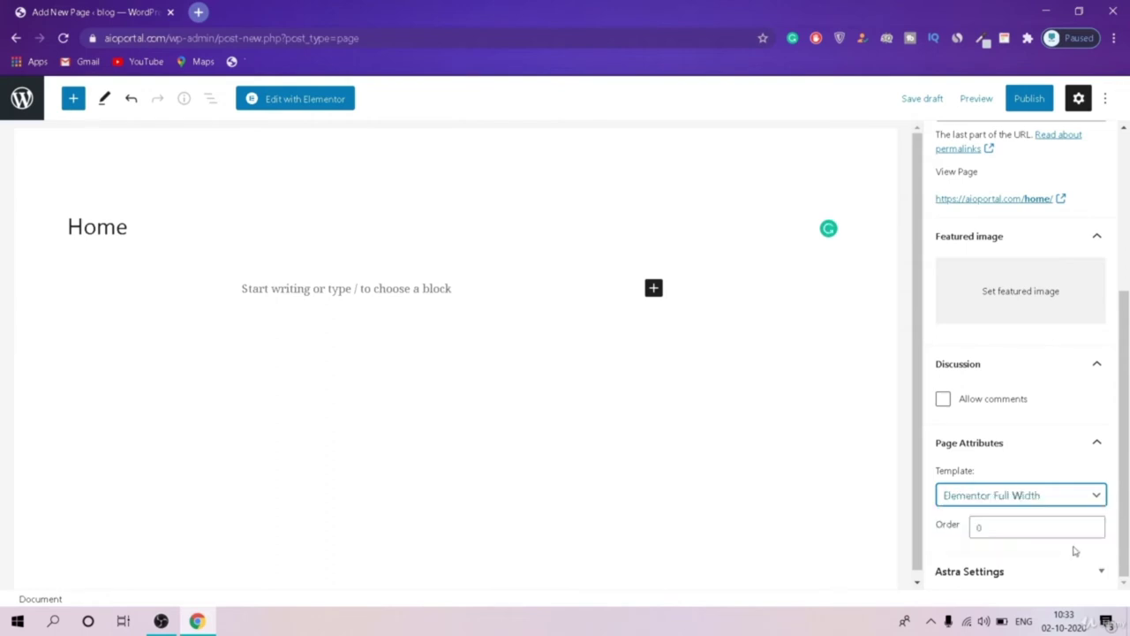
scroll(1015, 397, up, 3)
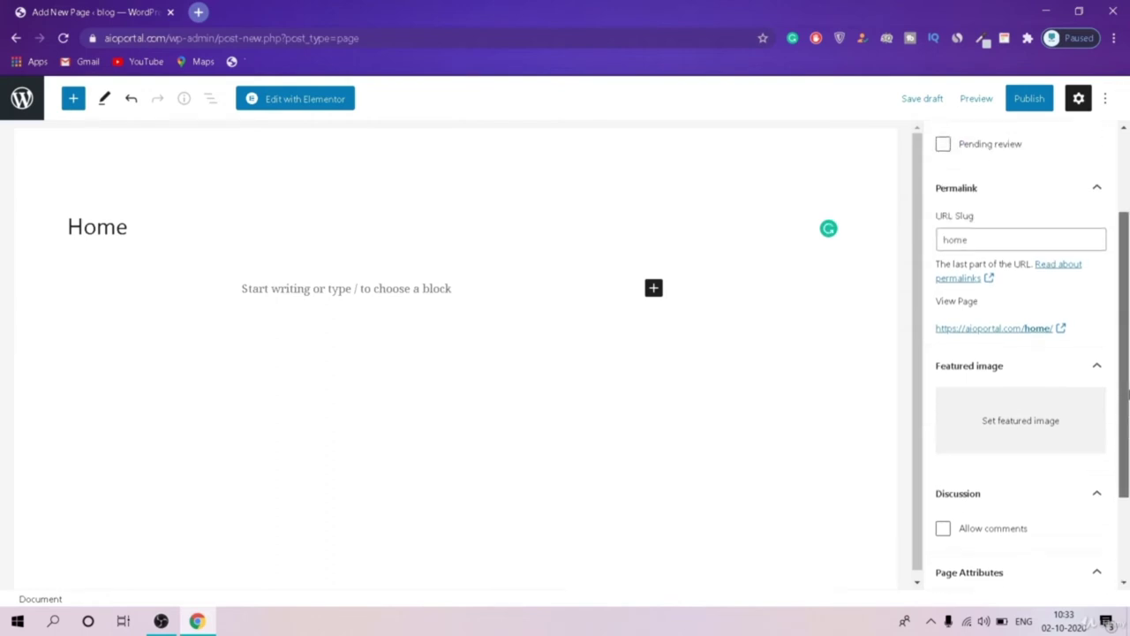
Step: In the Astra Settings, disable the Home page's primary header, title, breadcrumb, featured image and footer bar
scroll(1015, 397, down, 3)
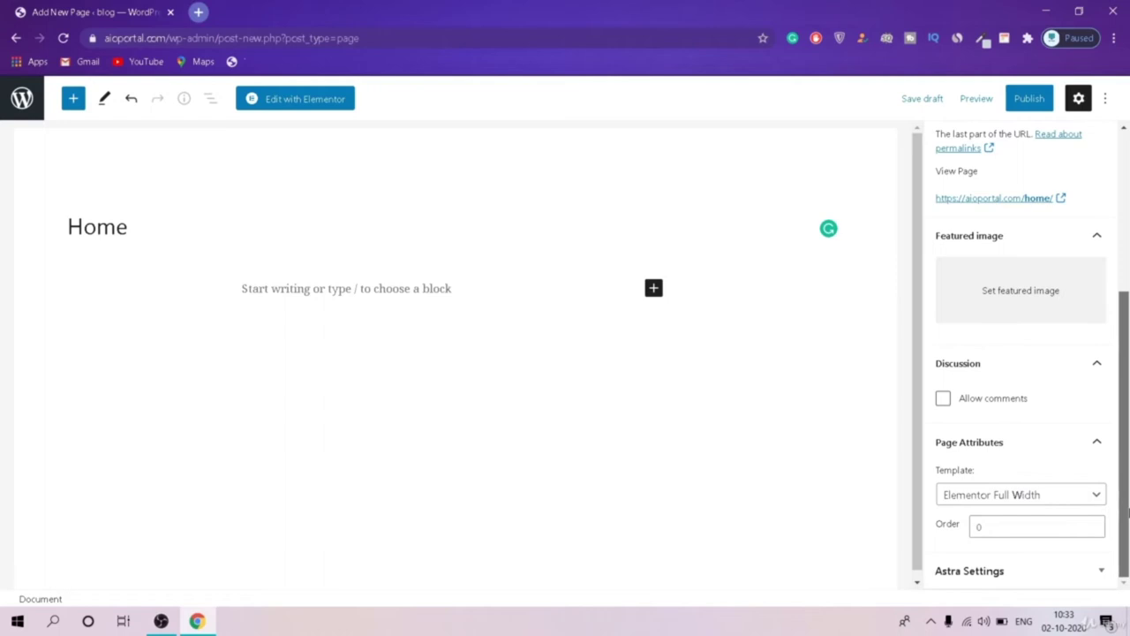
click(1101, 571)
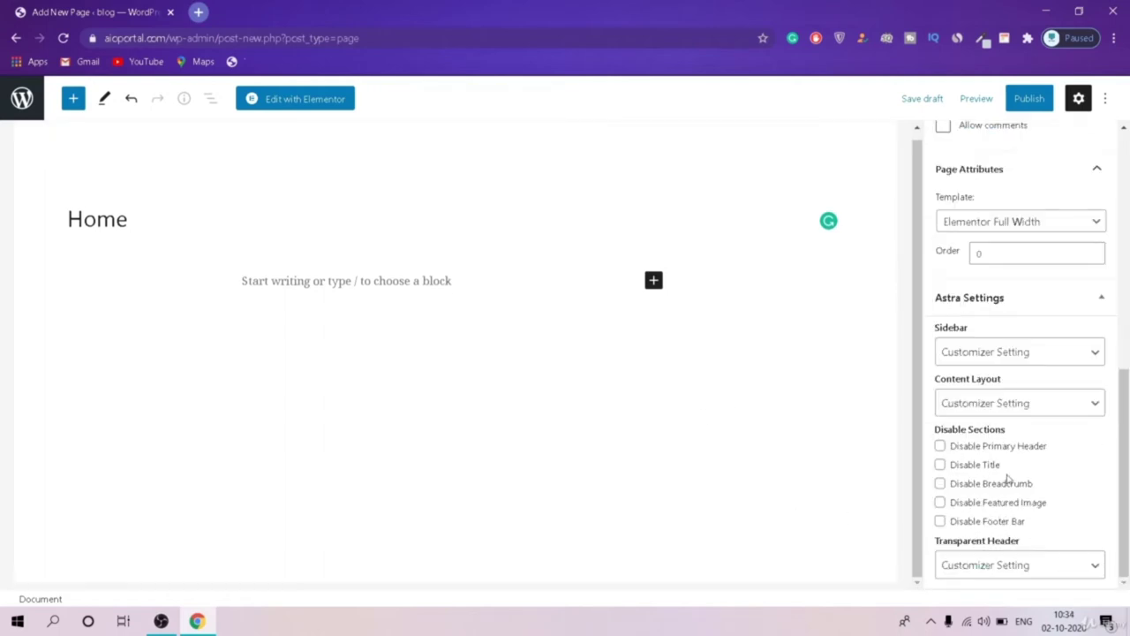
click(971, 446)
click(971, 464)
click(971, 483)
click(971, 502)
click(956, 521)
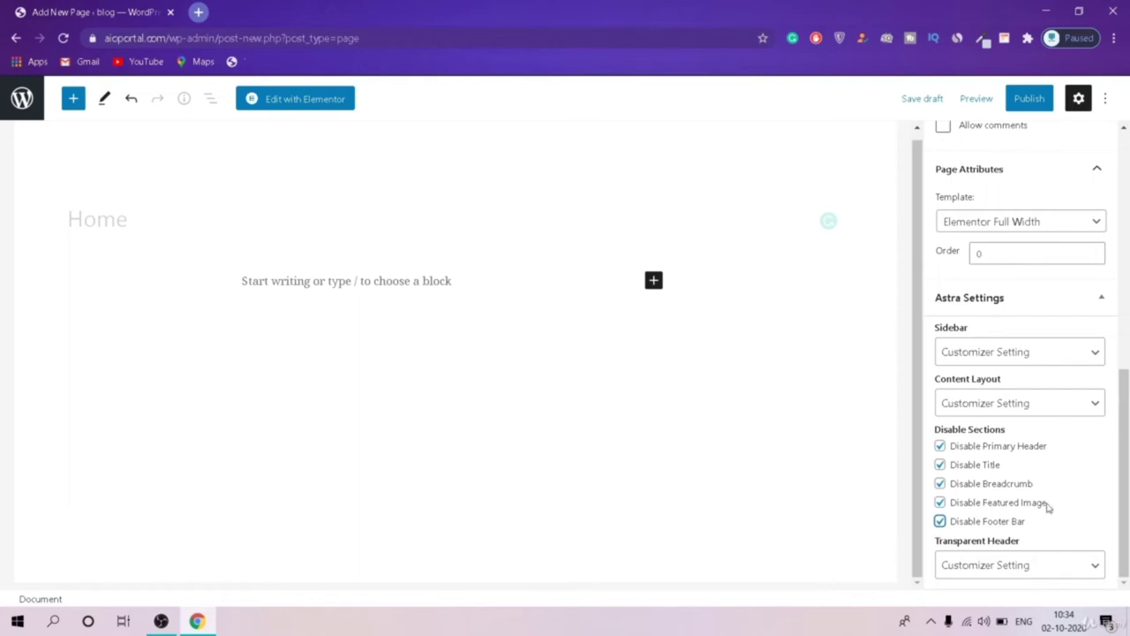
Step: Set the Home page's Transparent Header option to Disabled
click(1076, 575)
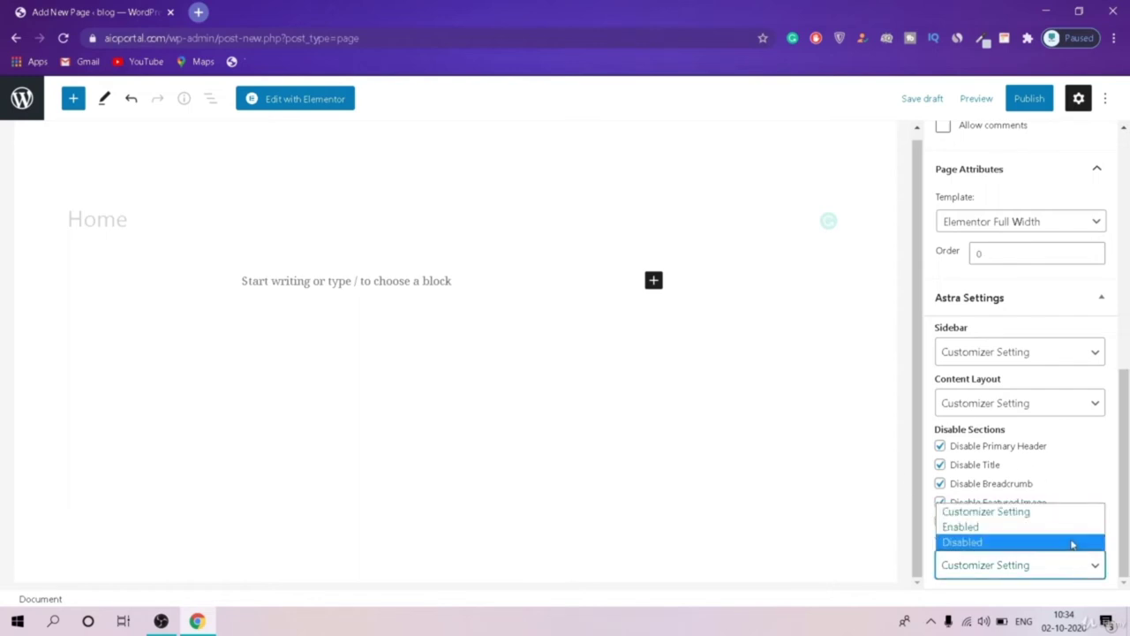
click(1073, 543)
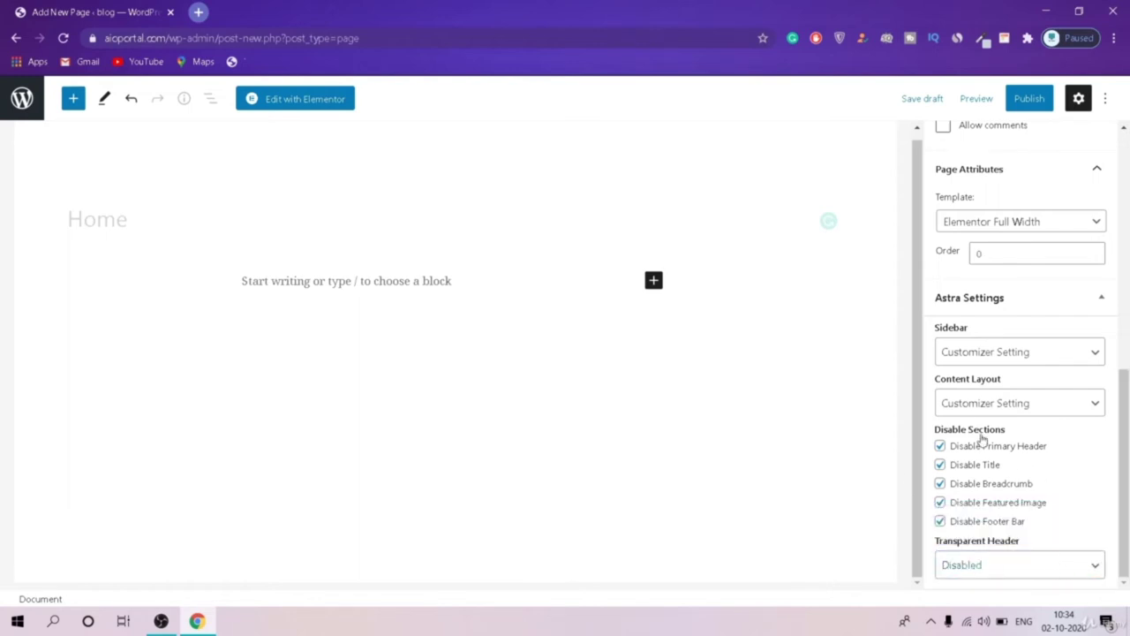
click(1126, 527)
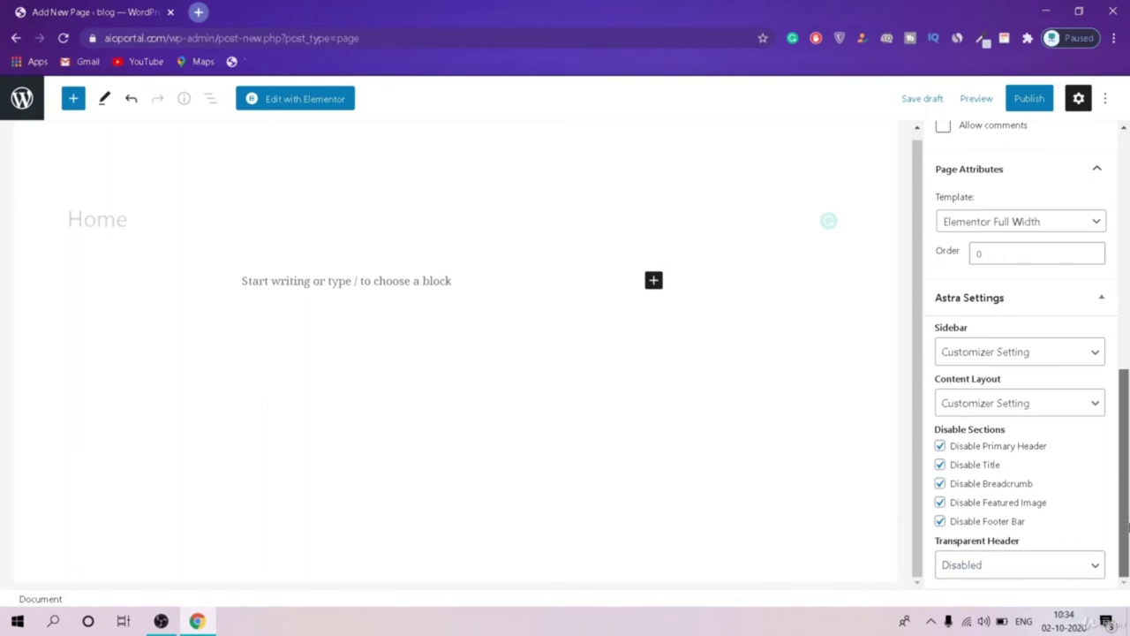
Step: Publish the Home page and open it for editing with Elementor
scroll(1126, 527, up, 3)
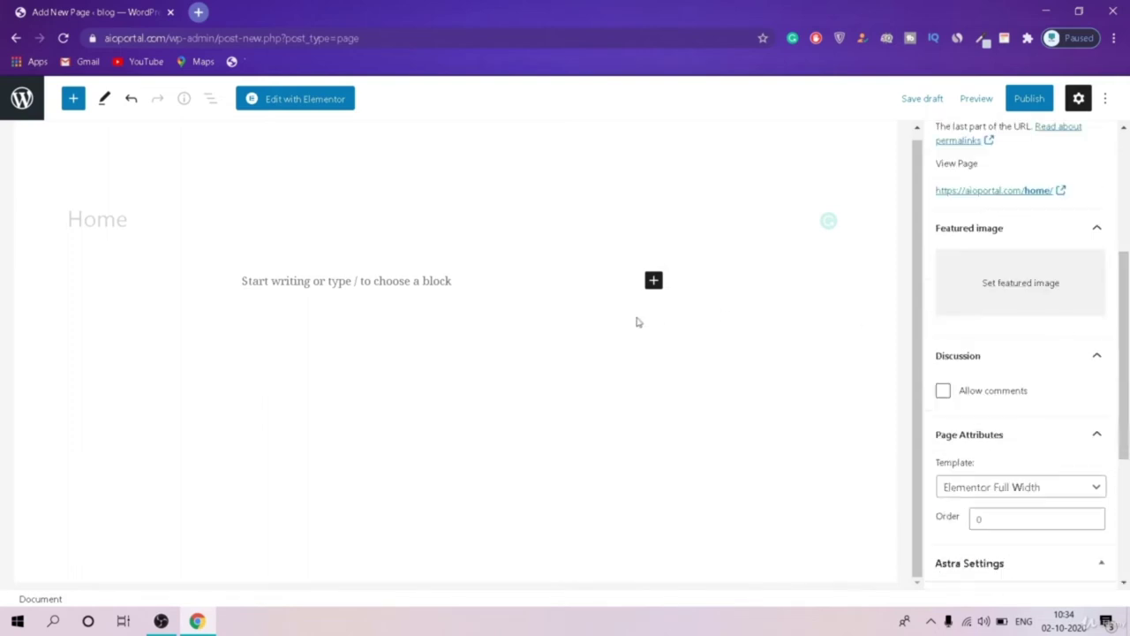
click(1024, 100)
click(971, 98)
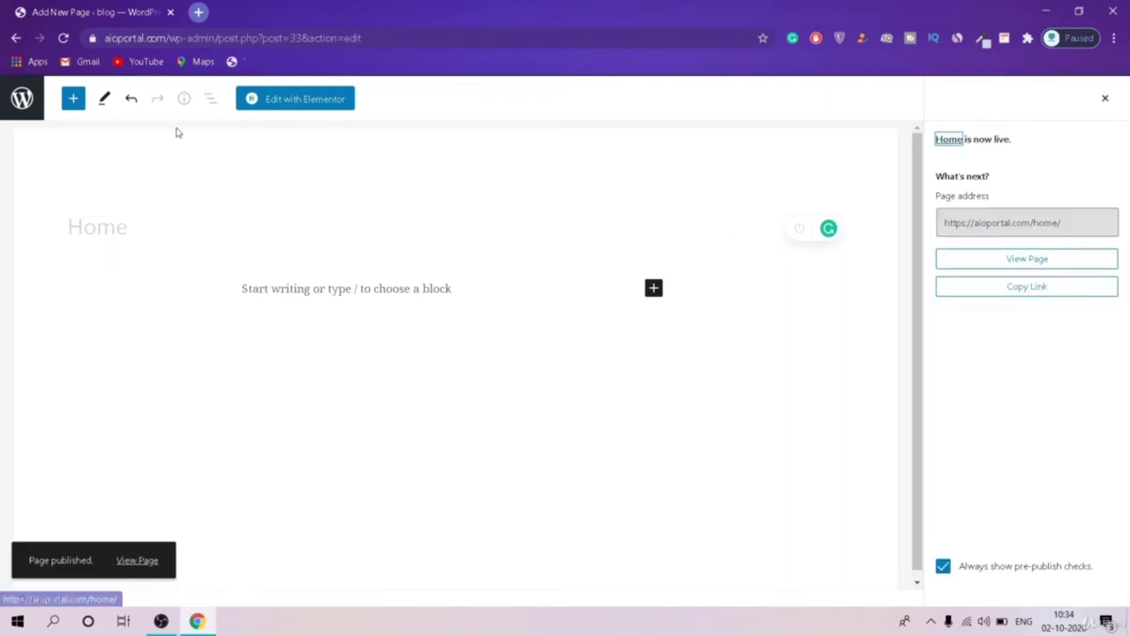
click(292, 100)
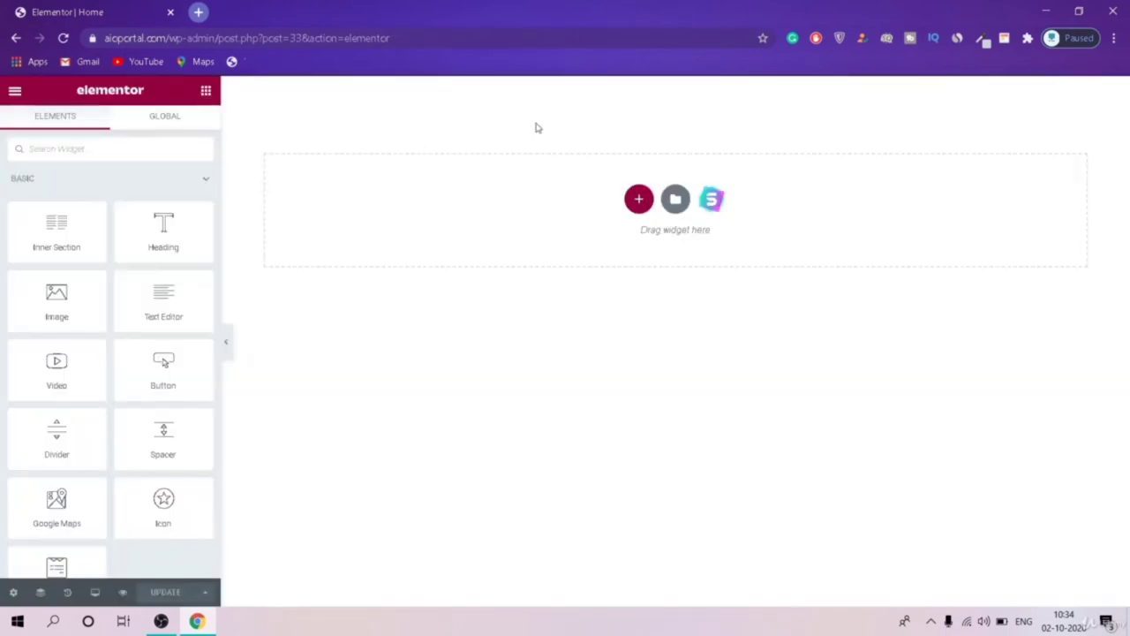
Step: Open the starter template library, filter its pages to Free, and open the Freelance Copywriter template
click(719, 208)
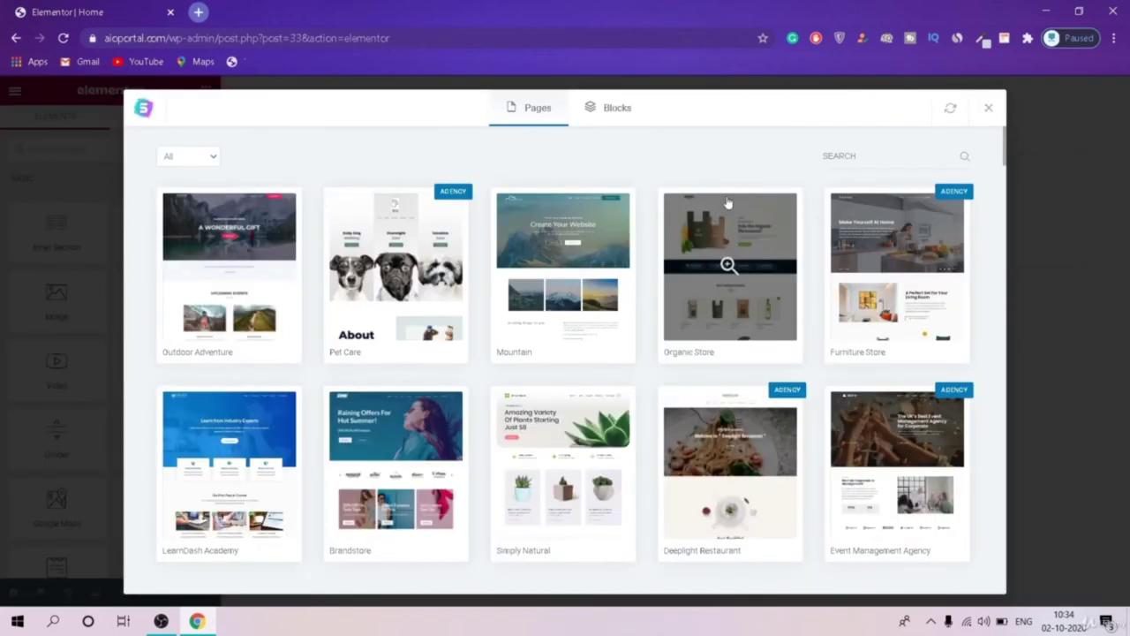
click(187, 156)
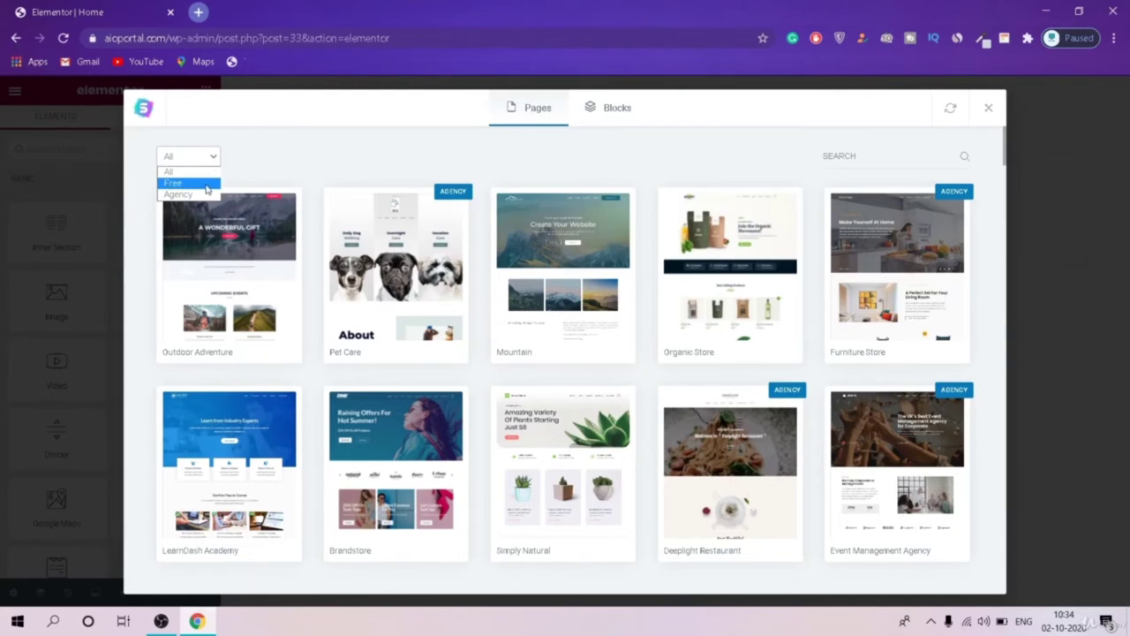
click(207, 184)
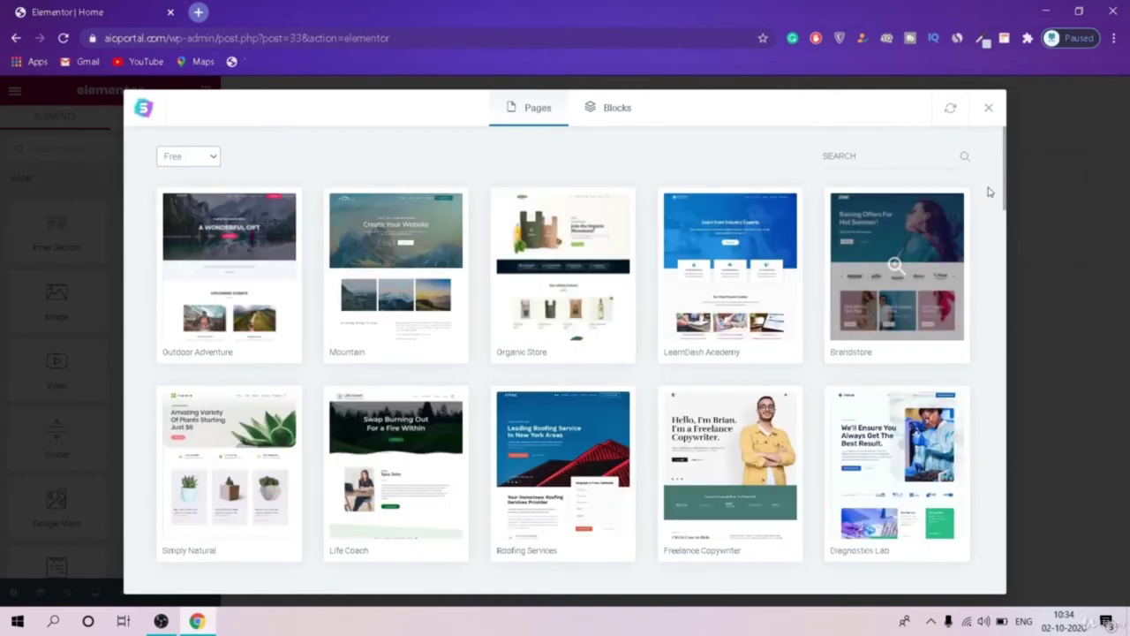
drag(1004, 188, 1011, 232)
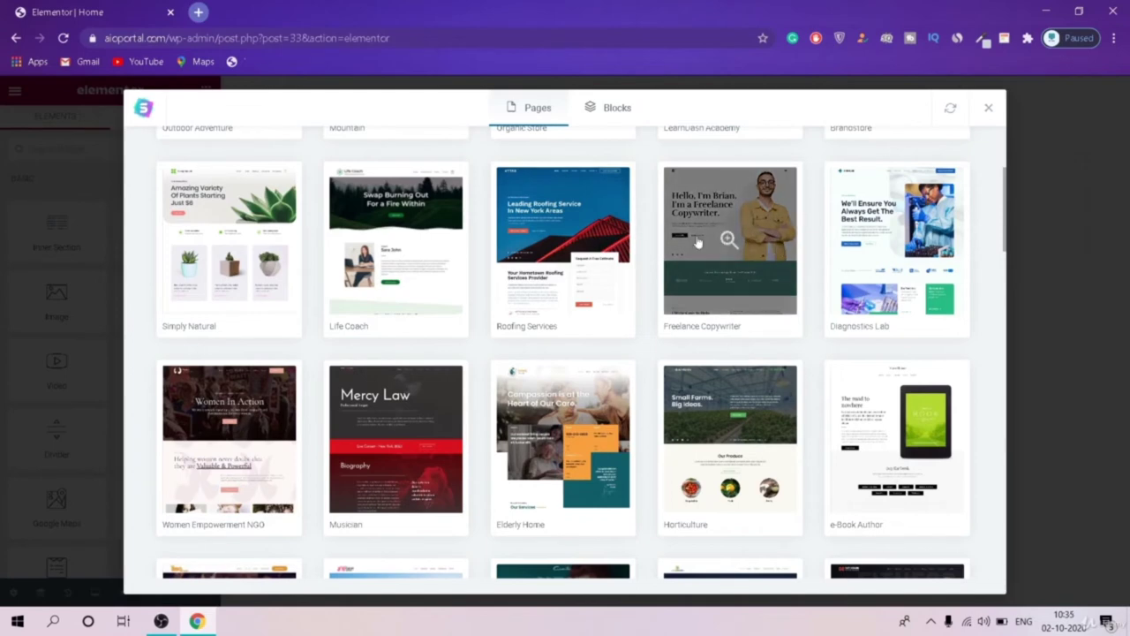
click(757, 254)
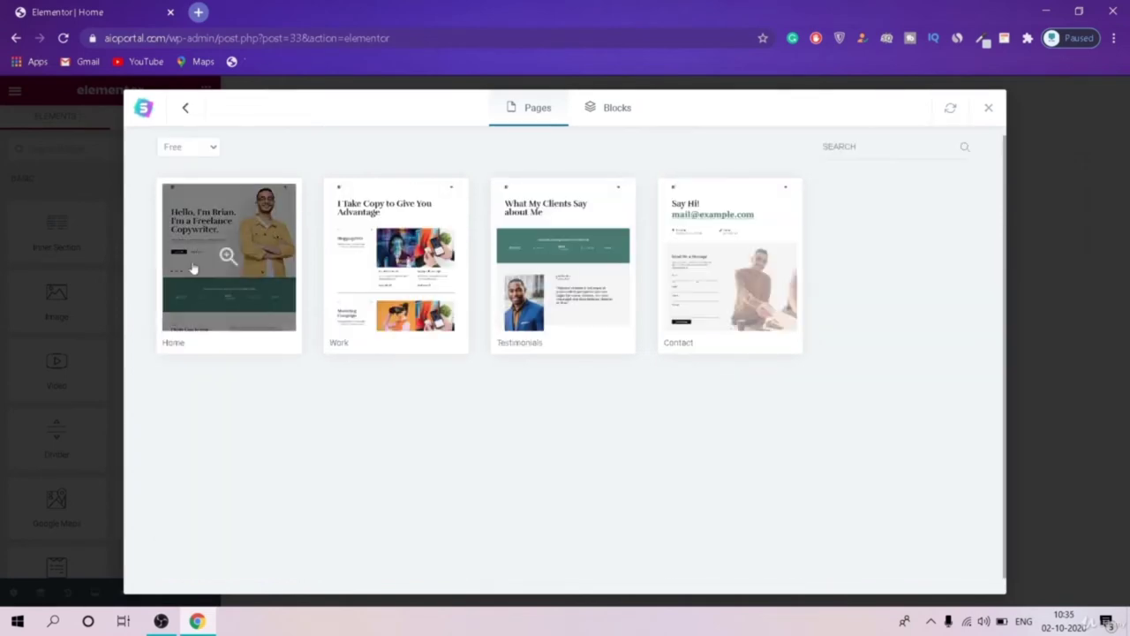
Step: Preview the Freelance Copywriter kit's Home template along its full length
click(250, 272)
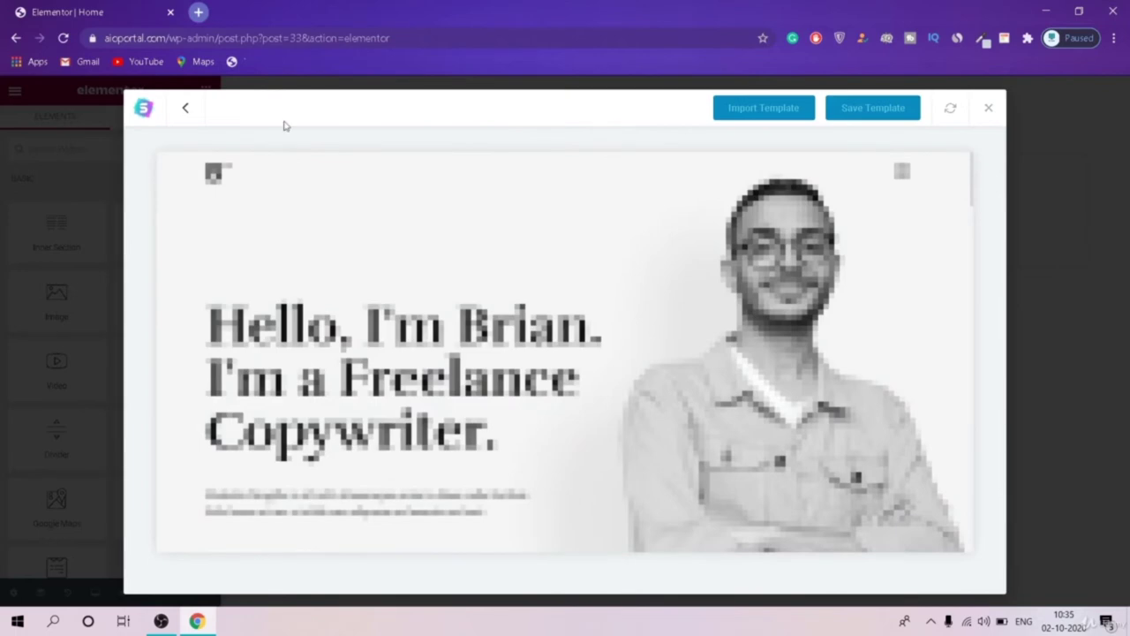
scroll(302, 206, down, 10)
scroll(494, 278, up, 8)
scroll(494, 278, up, 3)
click(186, 107)
click(224, 228)
scroll(273, 232, down, 10)
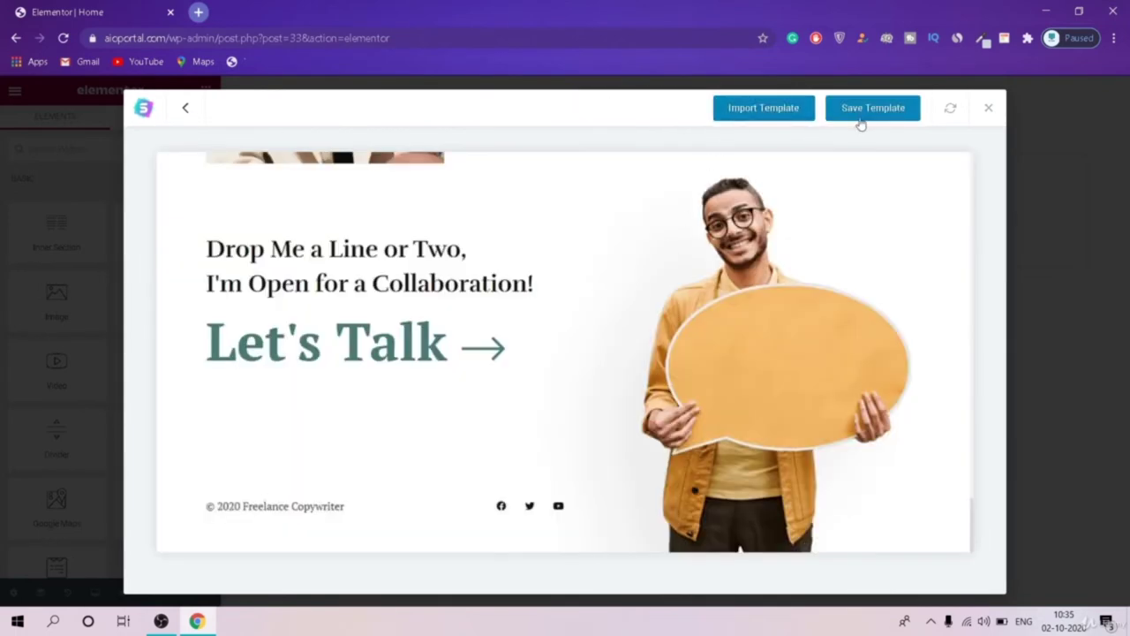
Step: Import the Freelance Copywriter Home template into the page and close the template library
click(778, 108)
scroll(524, 266, up, 10)
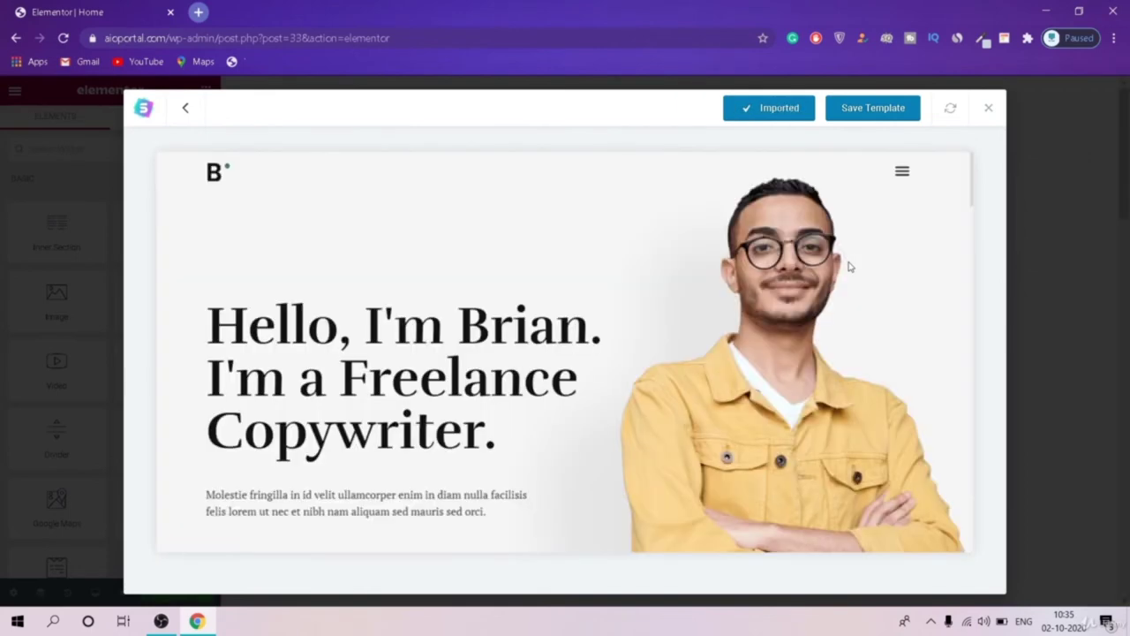
scroll(529, 177, down, 15)
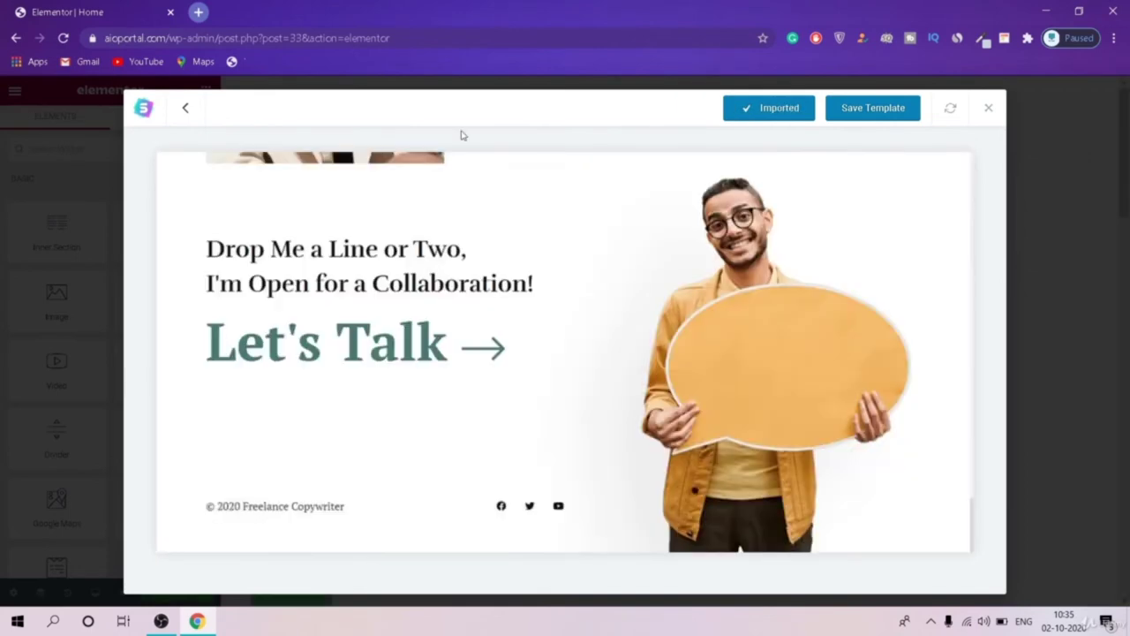
click(987, 107)
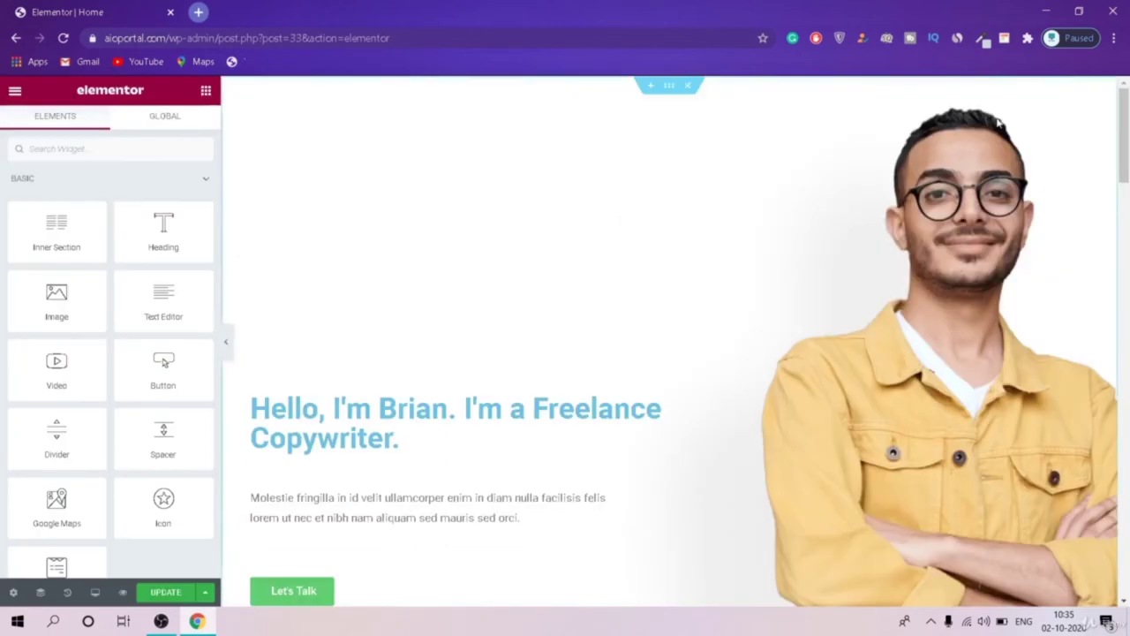
Step: Examine the imported Home page layout from its hero section down to the footer
scroll(594, 264, down, 10)
scroll(594, 264, up, 10)
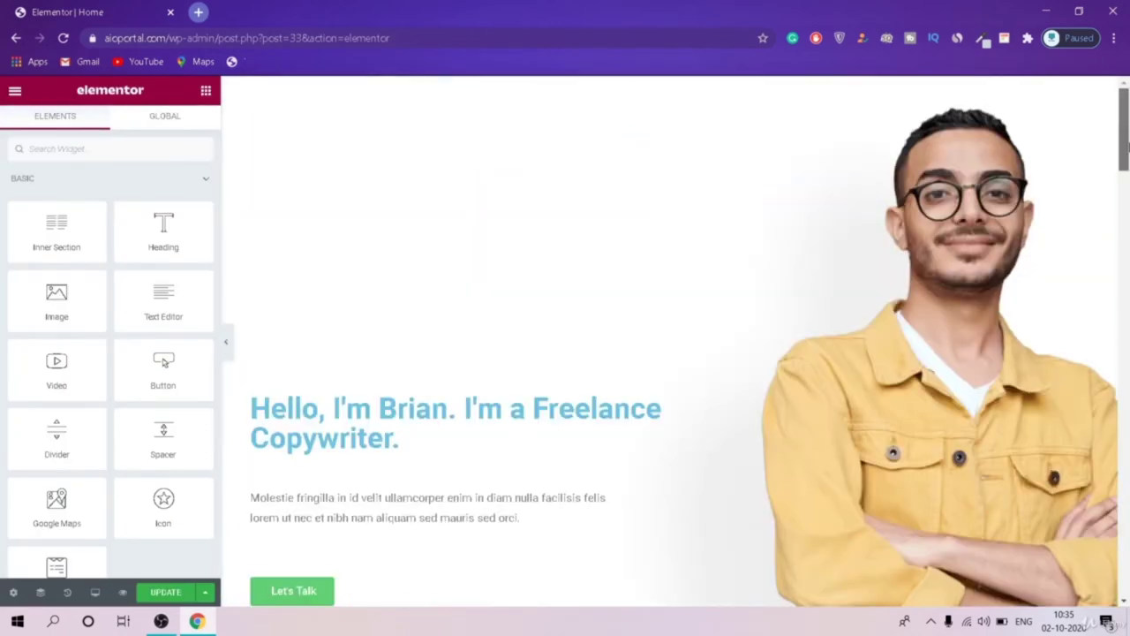
drag(1124, 145, 1124, 150)
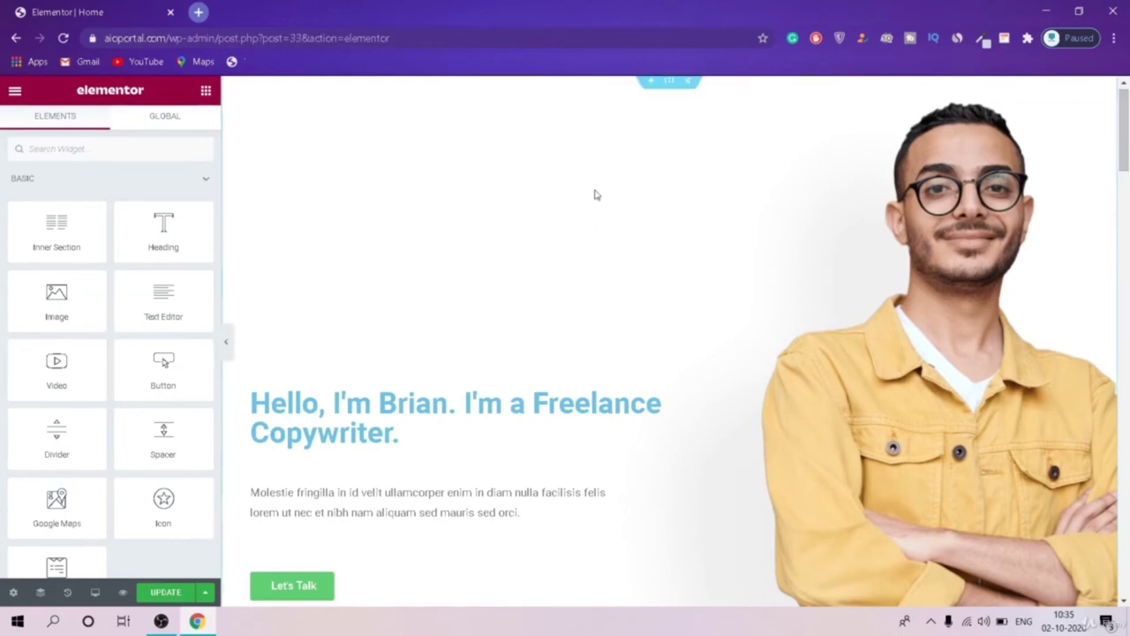
drag(1128, 208, 1119, 609)
drag(1123, 556, 1073, 91)
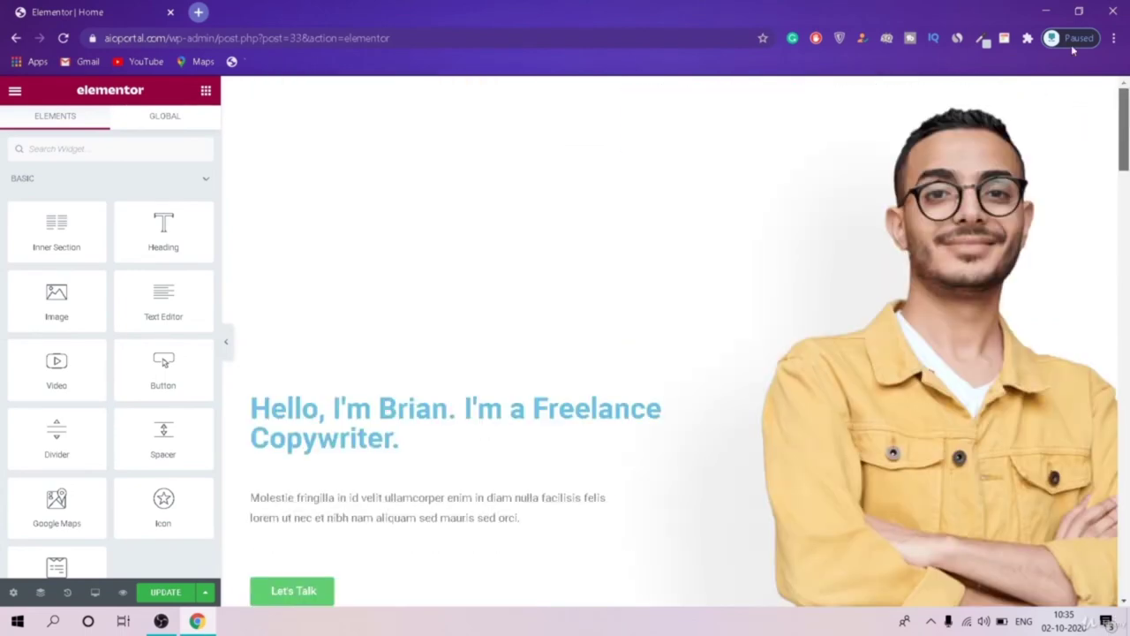
mouse_move(1128, 131)
mouse_down()
mouse_move(1123, 530)
mouse_move(1118, 151)
mouse_up()
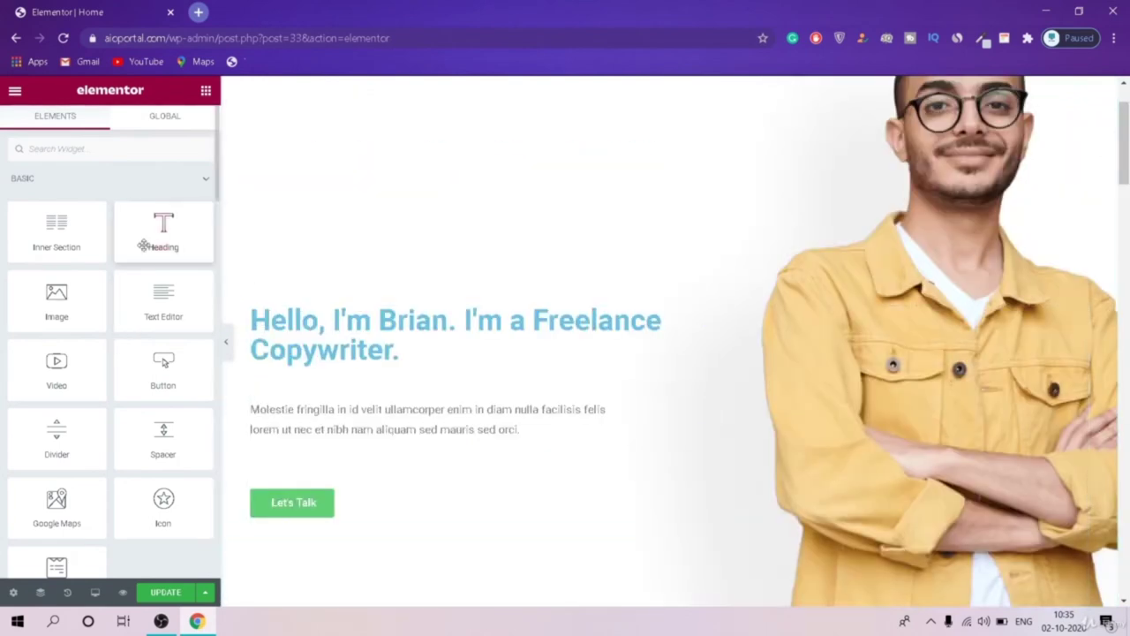
Step: Examine the Elementor widgets offered in the Basic, Pro and General categories
click(181, 182)
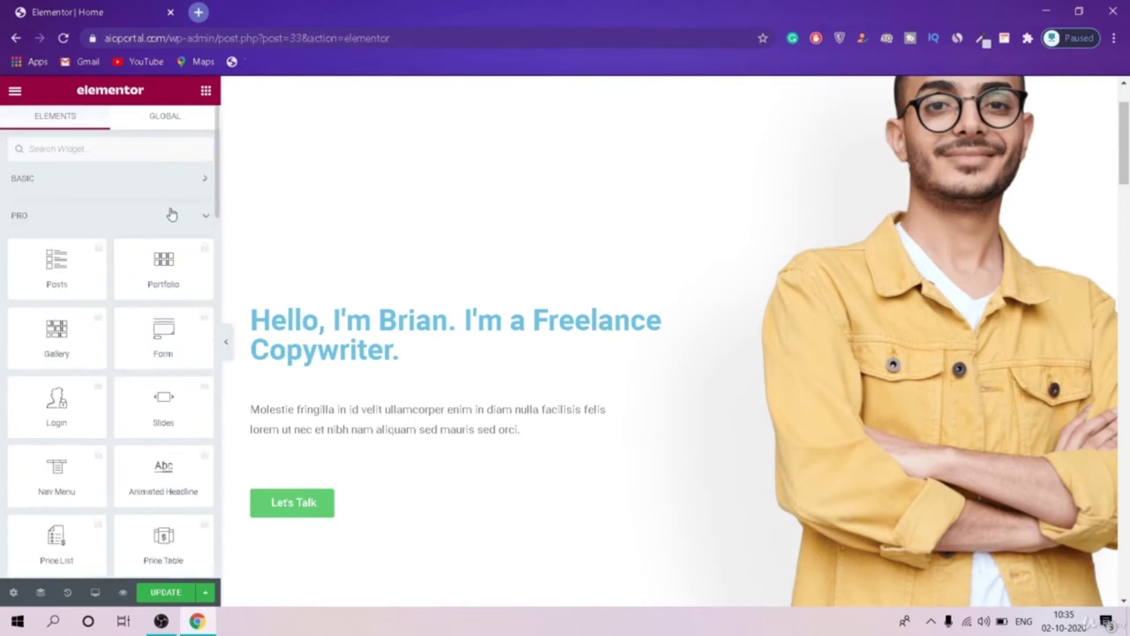
click(173, 221)
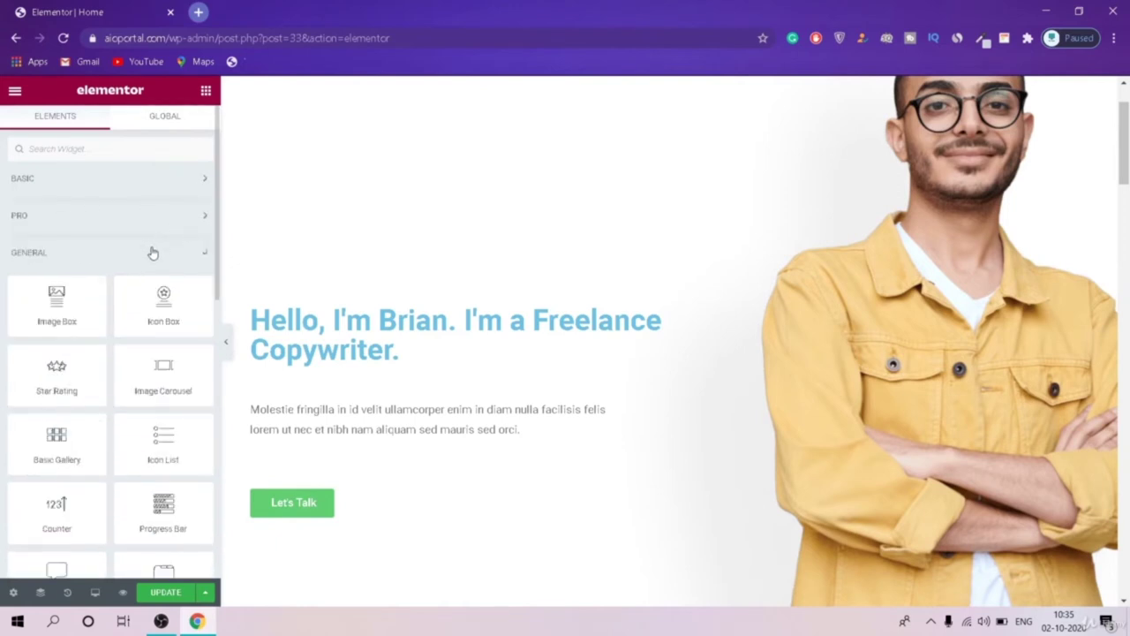
click(152, 253)
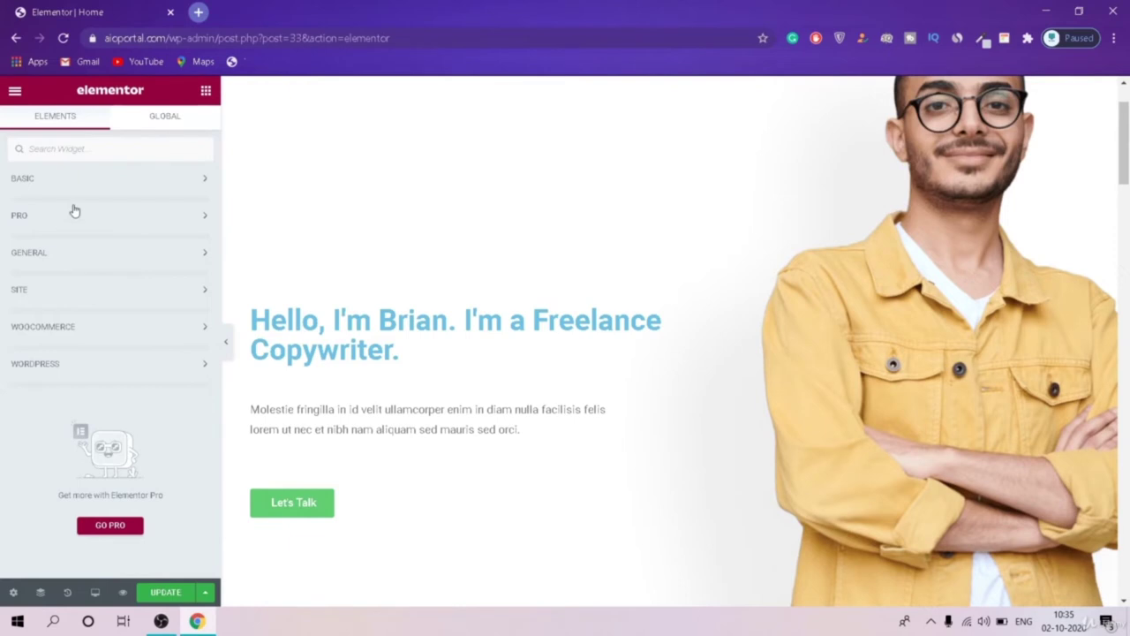
click(103, 187)
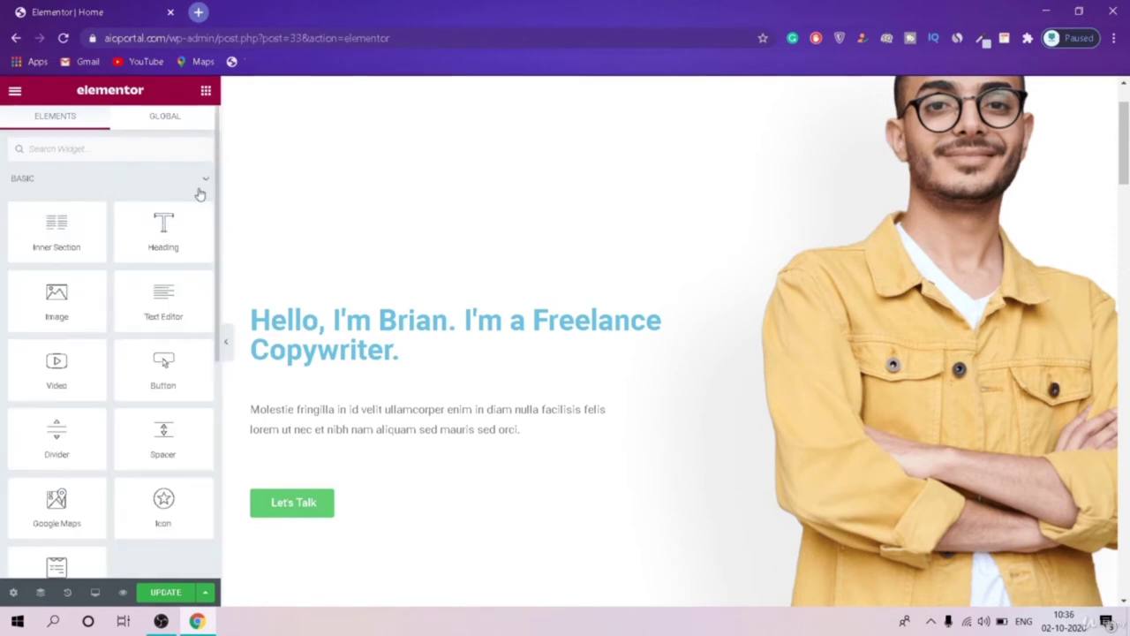
click(205, 185)
click(148, 236)
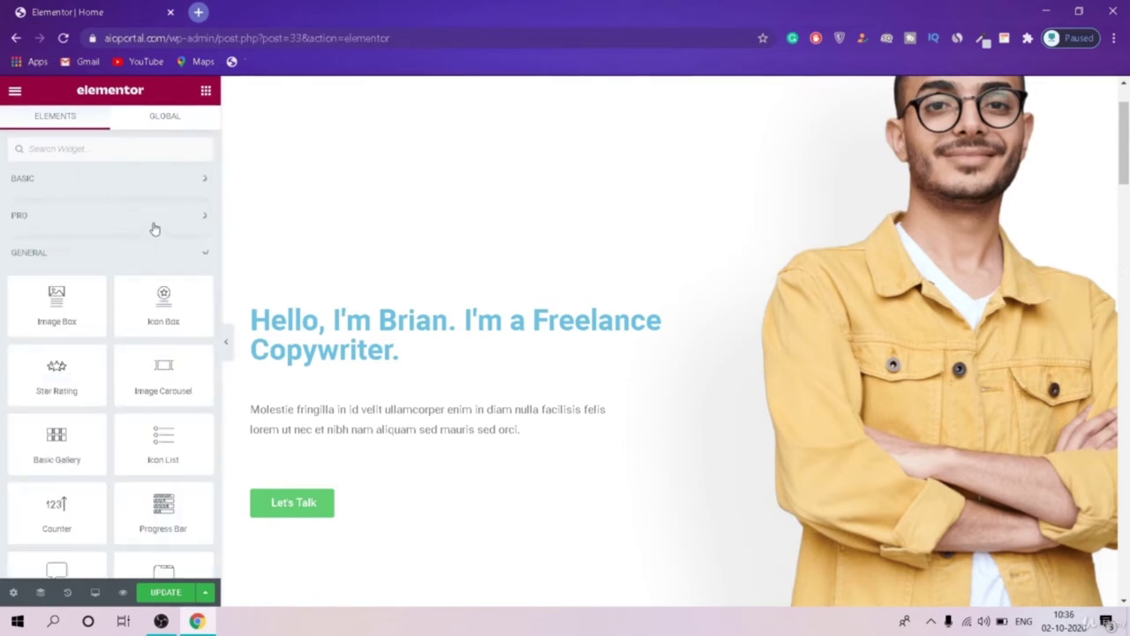
click(154, 221)
scroll(123, 305, down, 15)
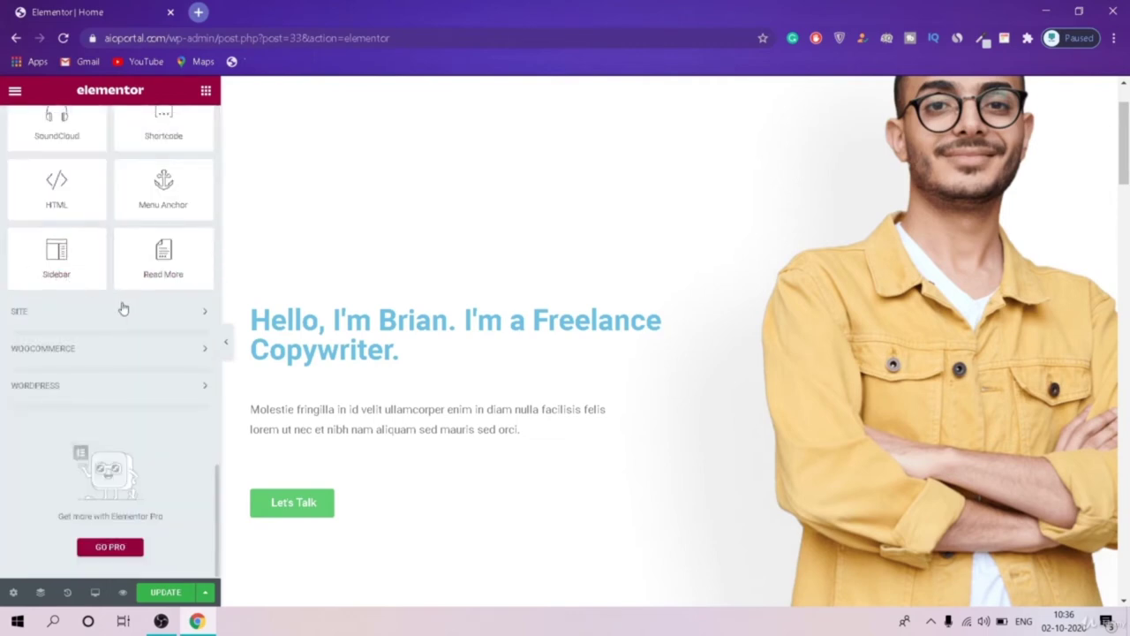
scroll(123, 307, up, 15)
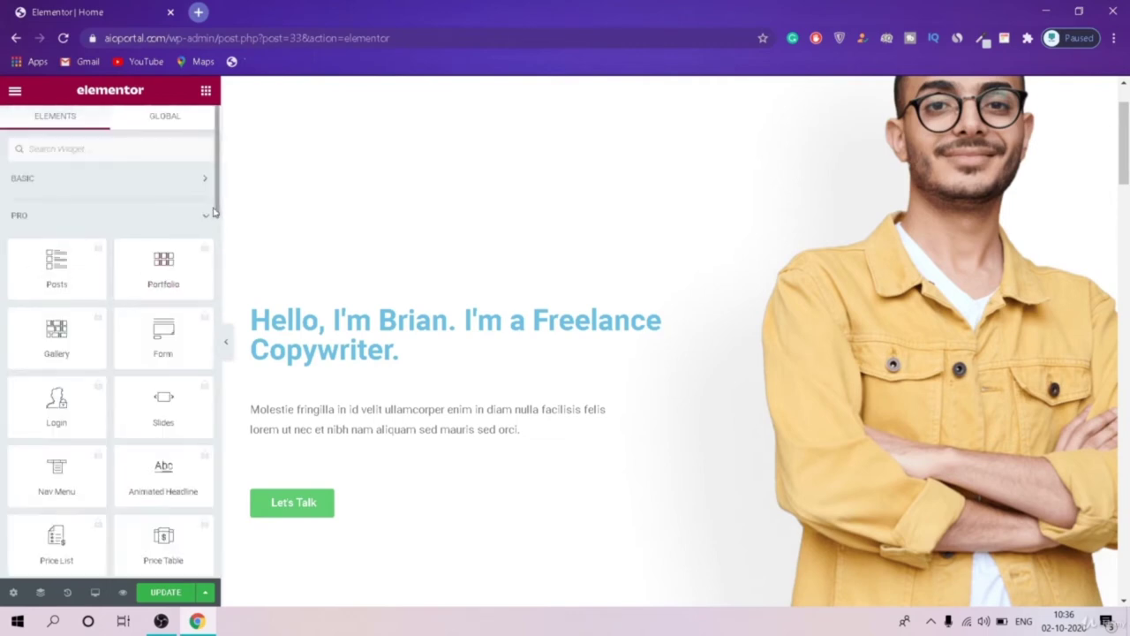
click(216, 240)
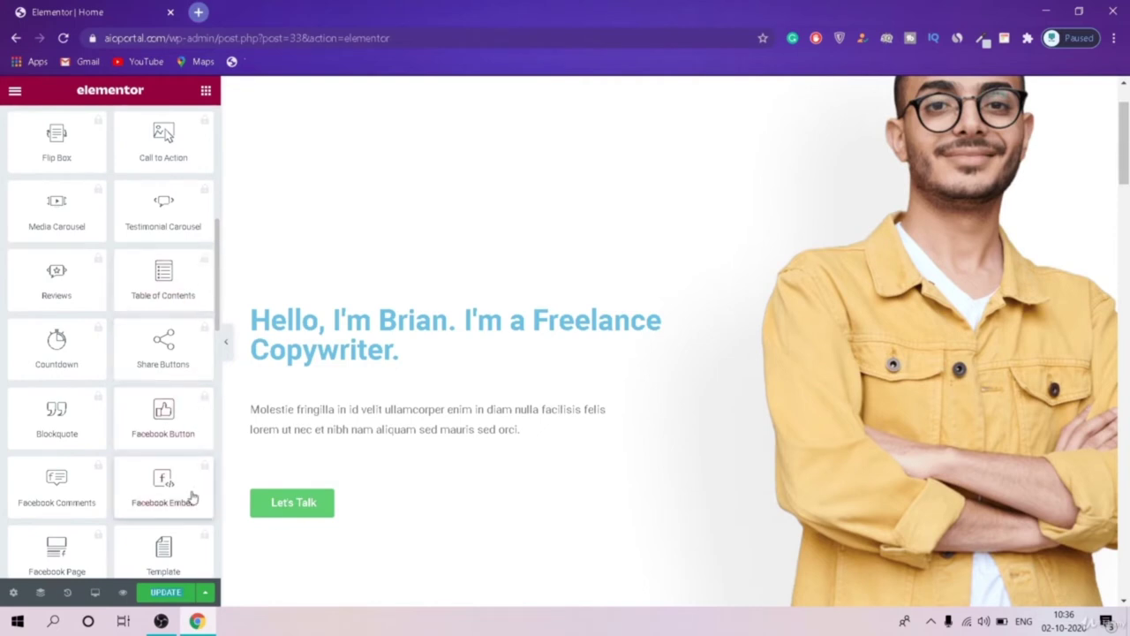
scroll(180, 474, down, 10)
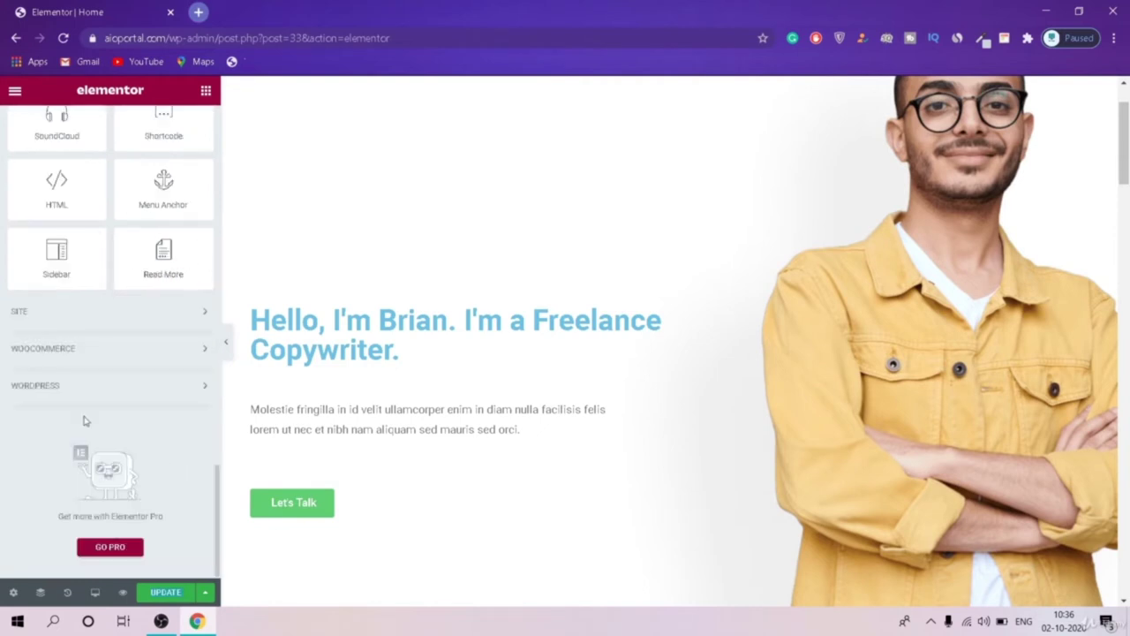
Step: Expand the Site, WooCommerce and WordPress widget categories and look through their widgets
click(105, 316)
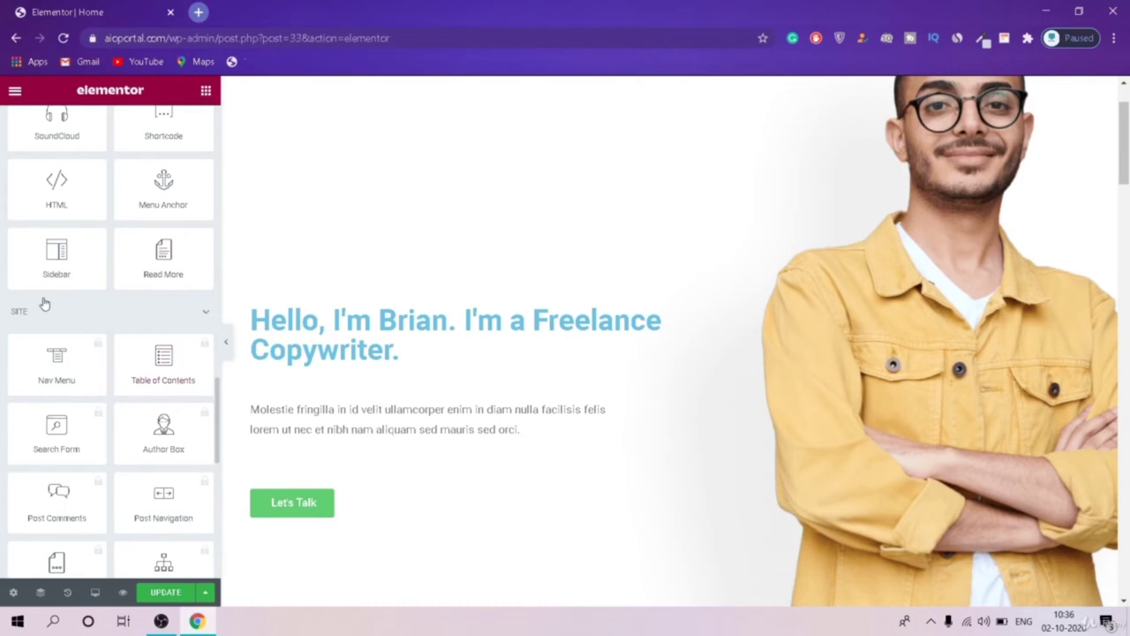
scroll(115, 344, down, 5)
click(58, 362)
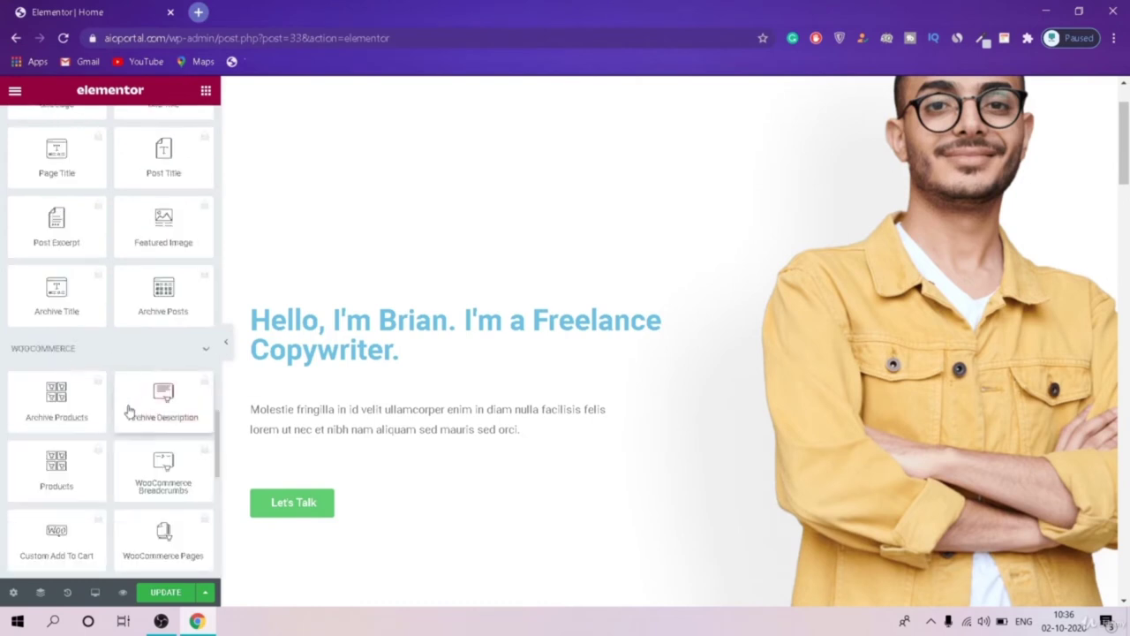
scroll(123, 411, down, 5)
click(35, 393)
scroll(162, 431, down, 5)
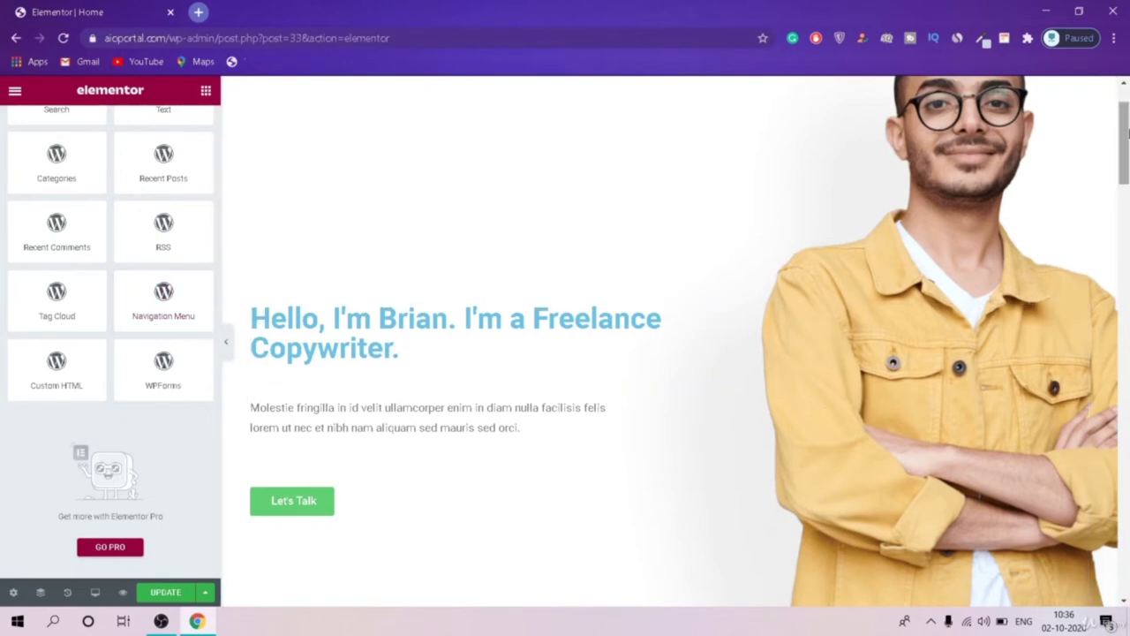
Step: Insert an empty single-column section directly above the "Some of the Amazing Clients I've Worked With" section and look over its layout settings
scroll(91, 300, up, 5)
scroll(115, 338, down, 5)
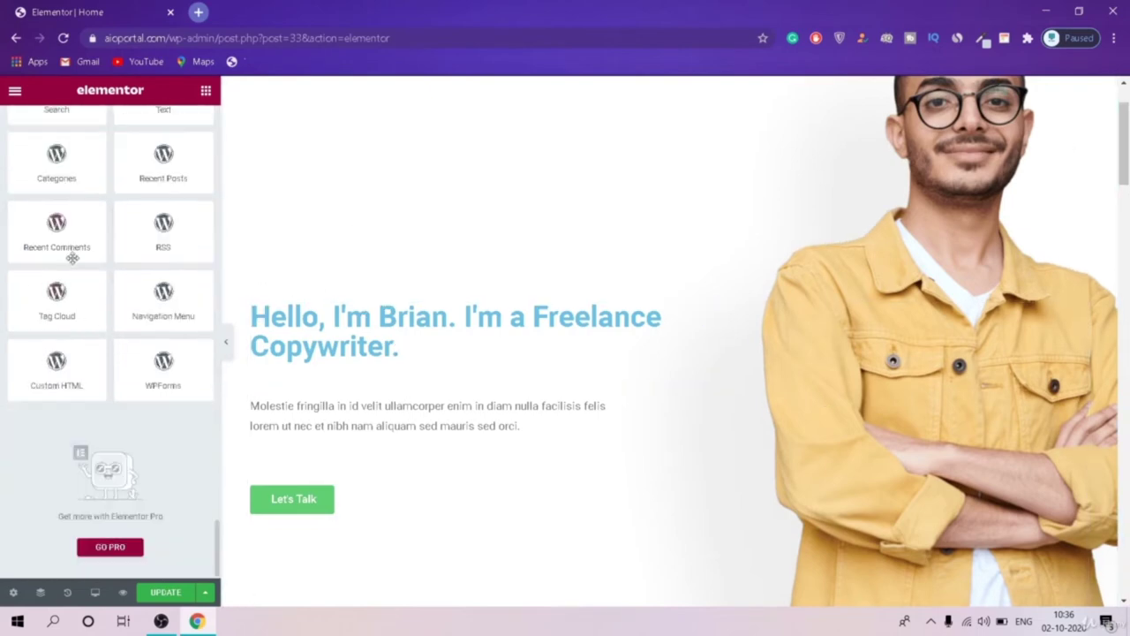
drag(1124, 132, 1125, 203)
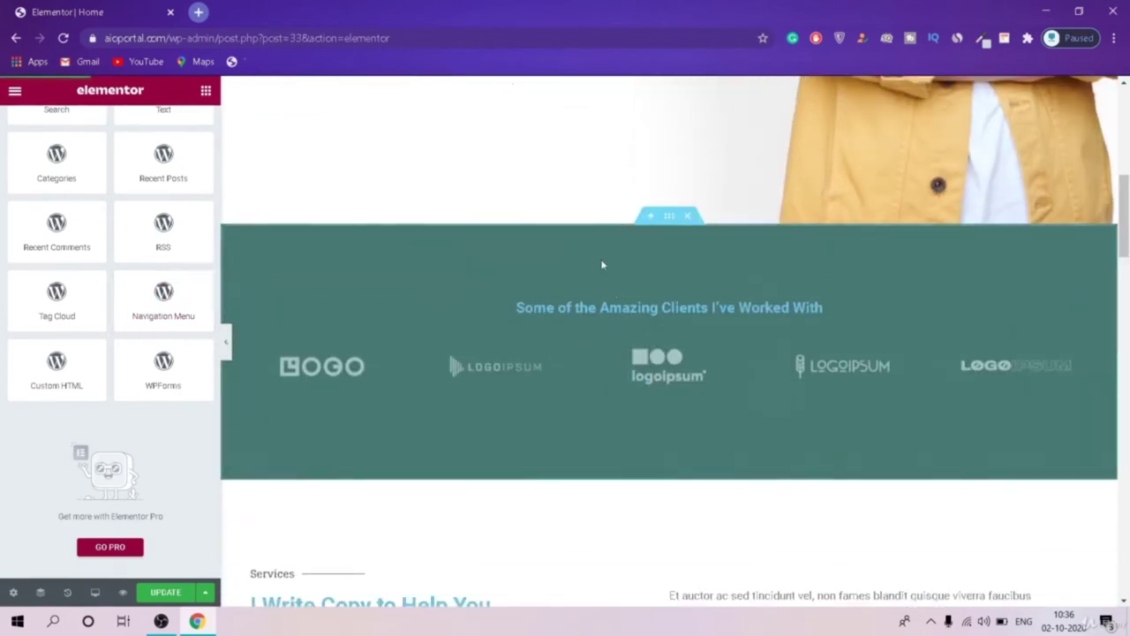
click(651, 216)
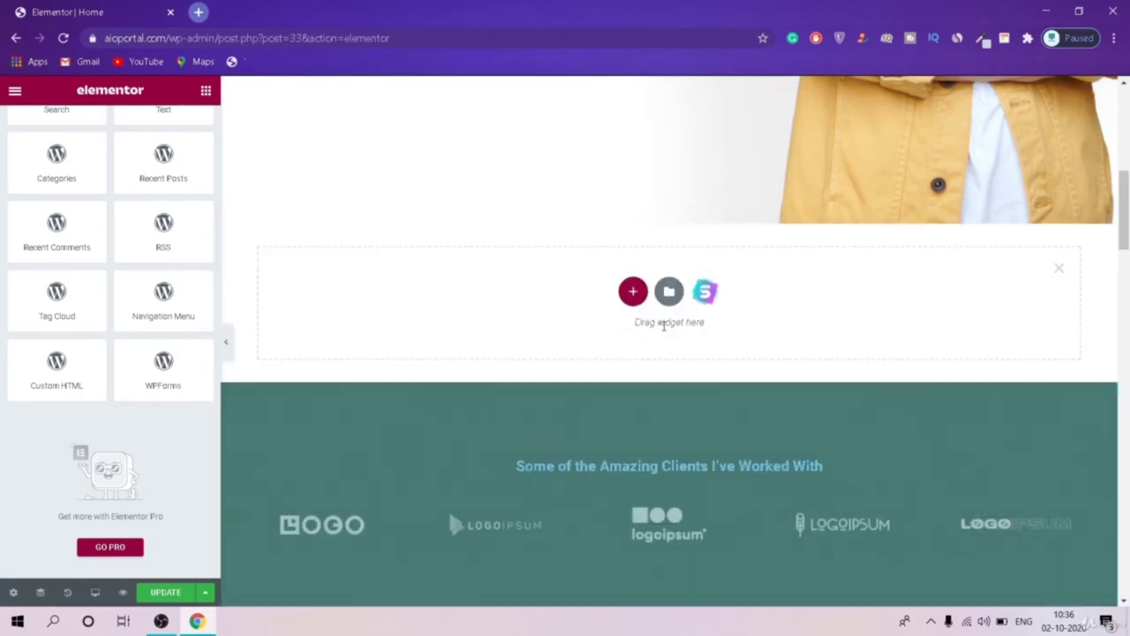
click(632, 291)
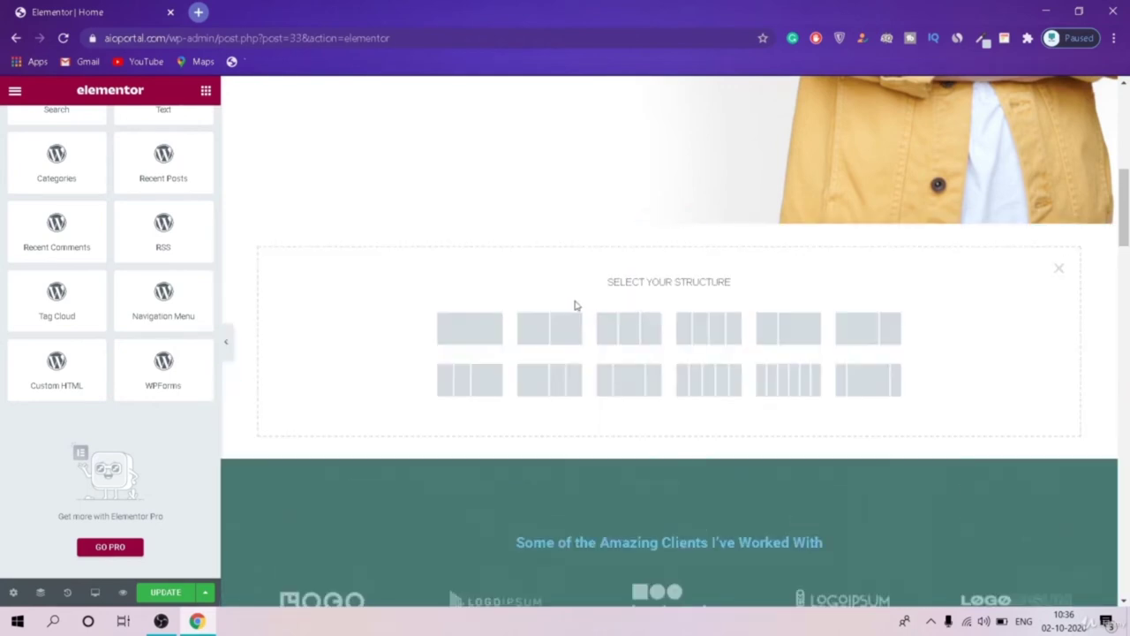
click(794, 311)
scroll(432, 187, up, 3)
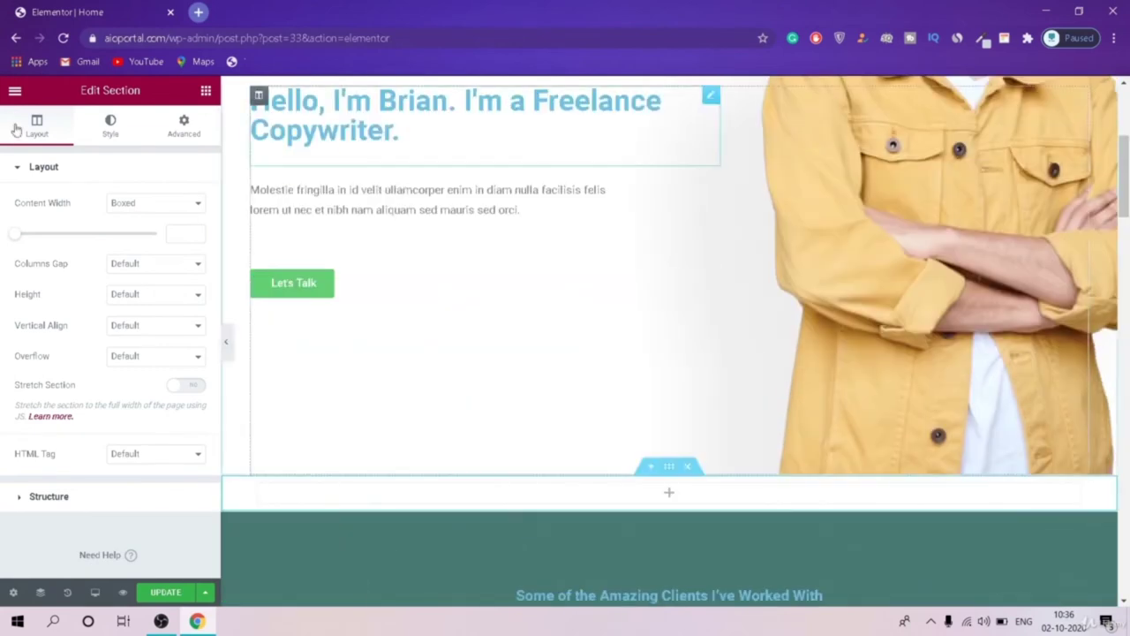
click(43, 166)
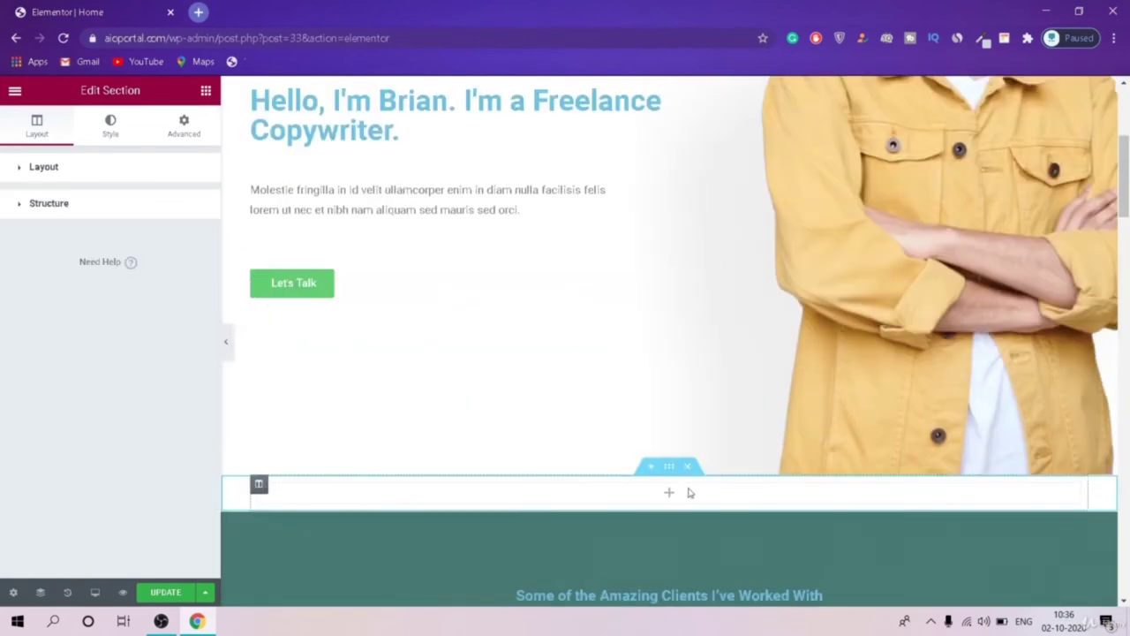
click(690, 493)
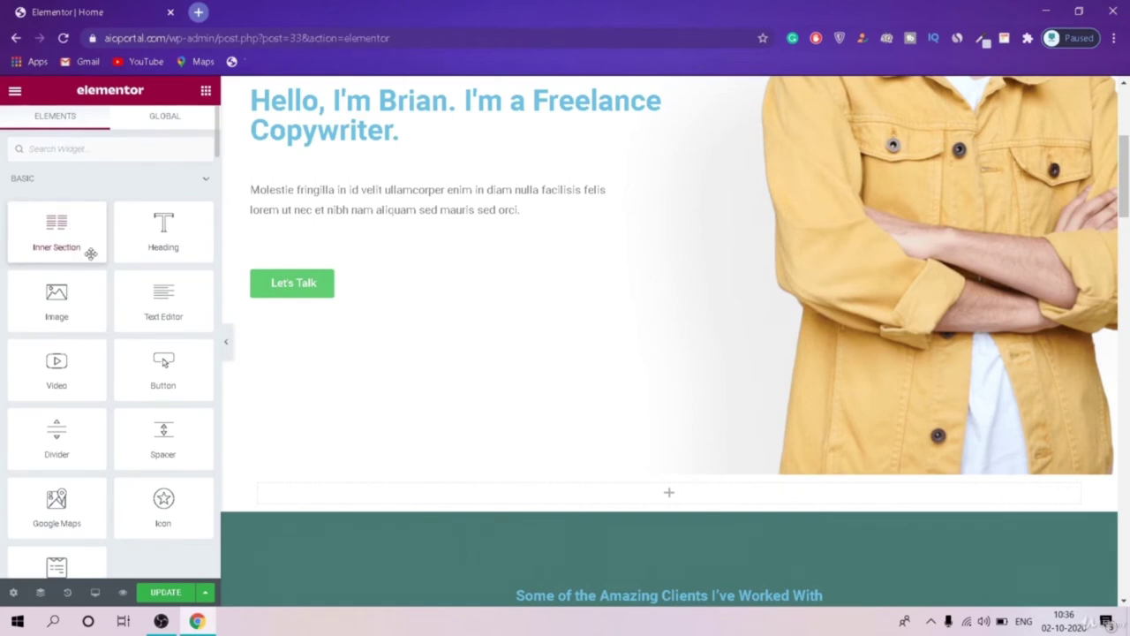
Step: Place a Heading widget in the empty section and try its center, right, justified and left alignments
drag(154, 226, 131, 218)
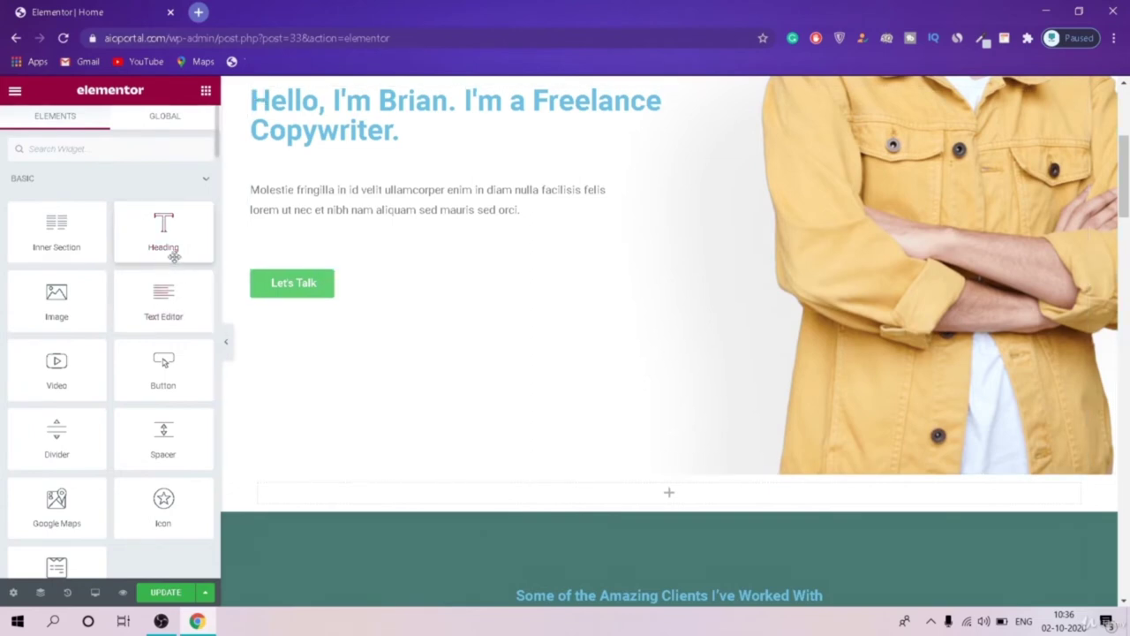
drag(158, 223, 641, 492)
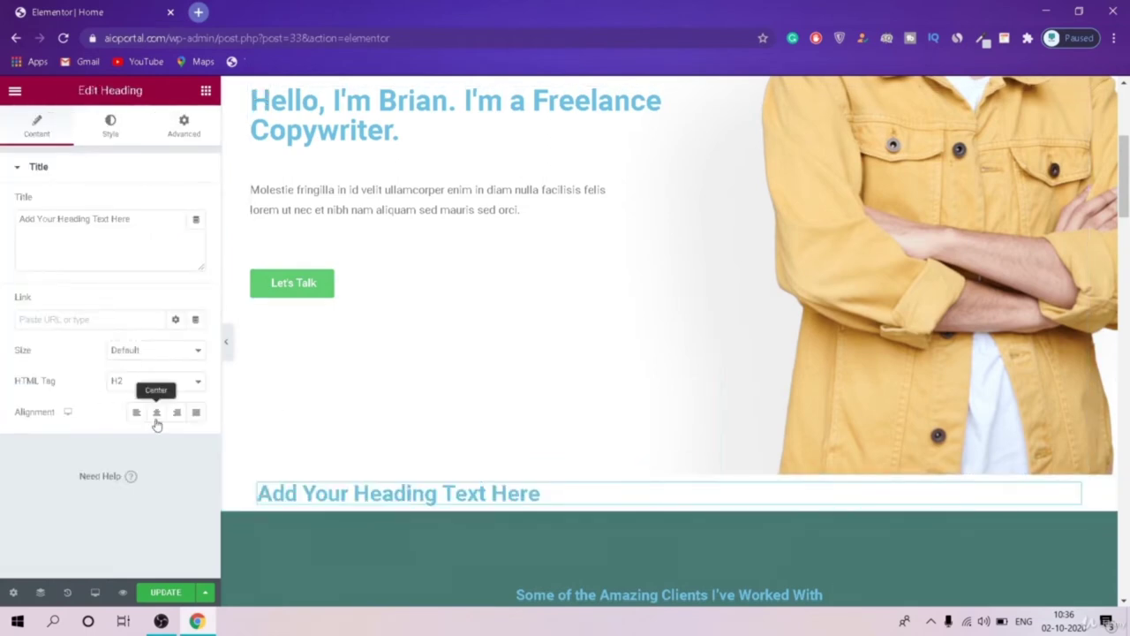
click(156, 413)
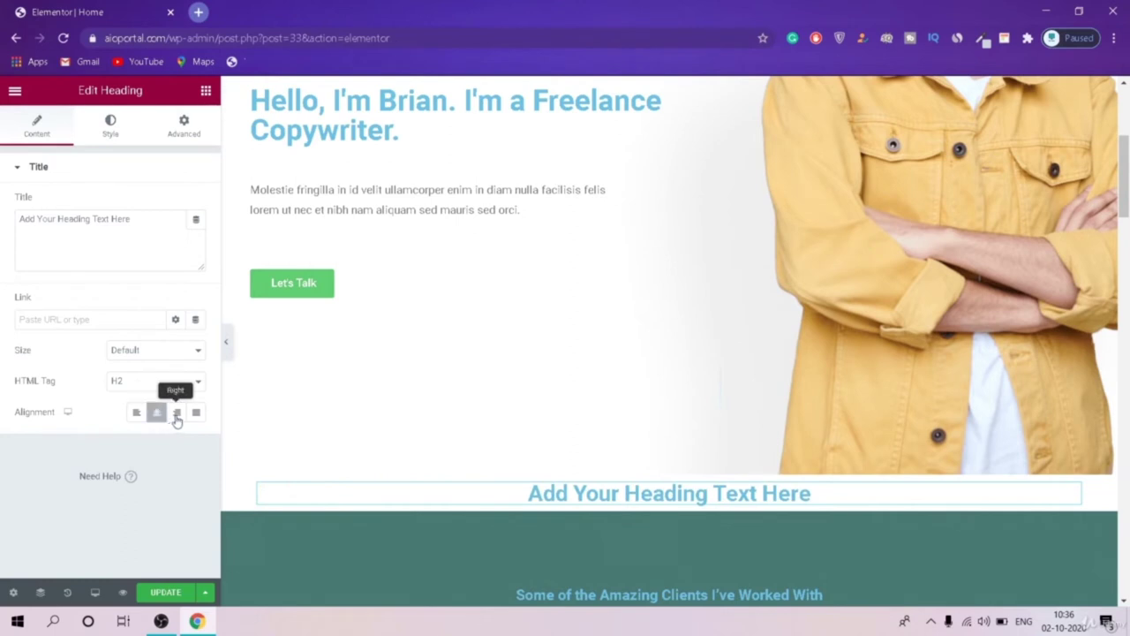
click(176, 413)
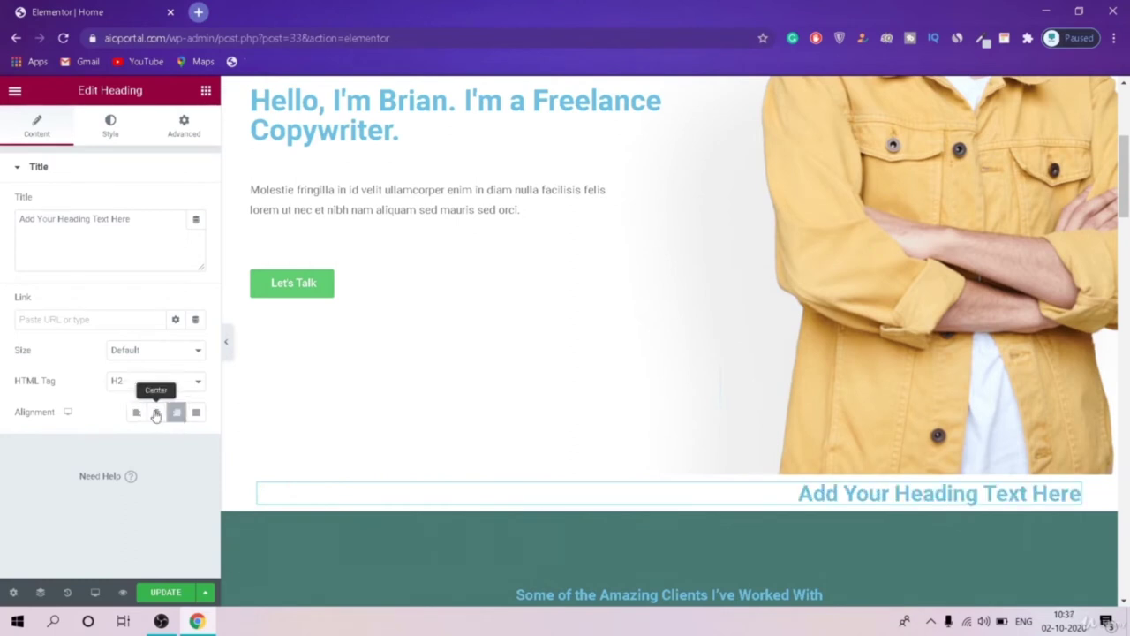
click(156, 413)
click(157, 413)
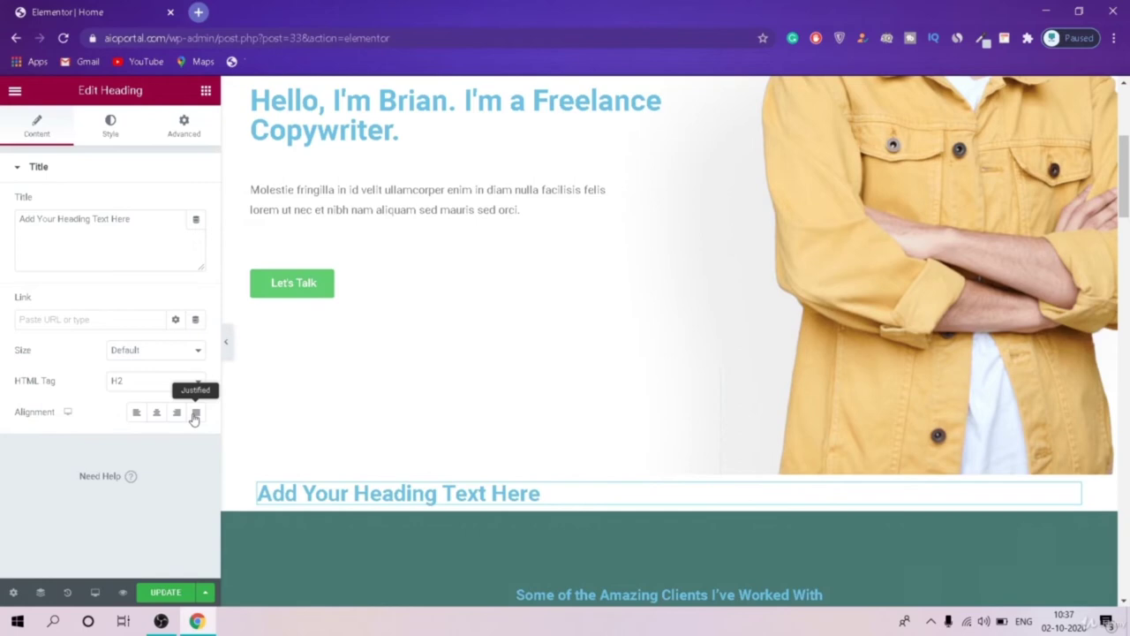
click(194, 413)
click(137, 412)
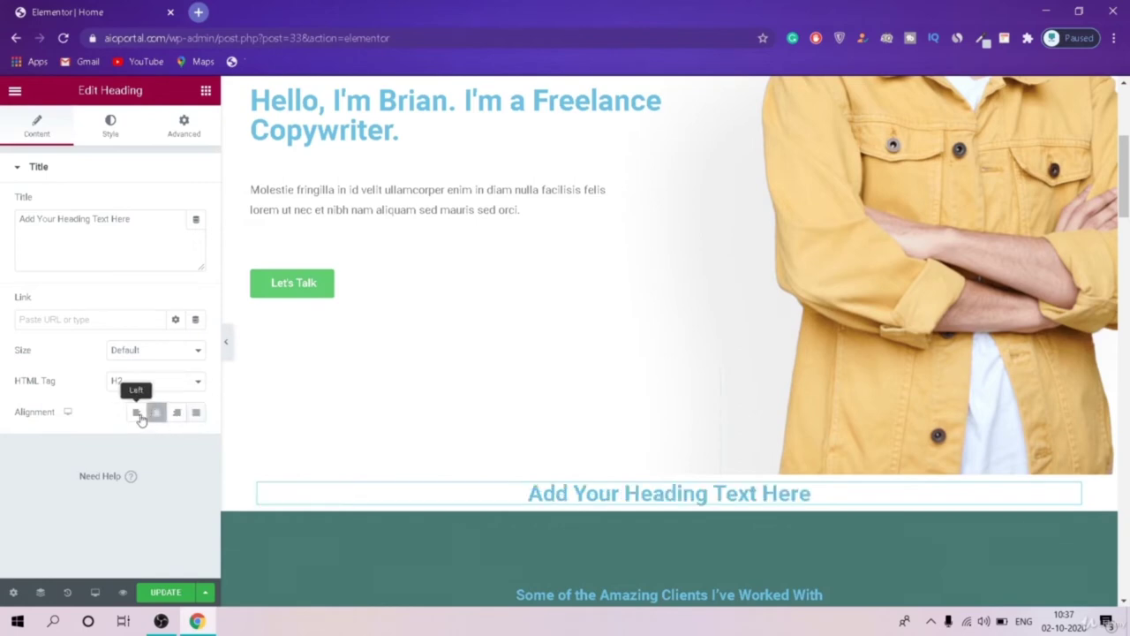
Step: Delete the "Add Your Heading Text Here" heading from the section above the clients section
click(637, 496)
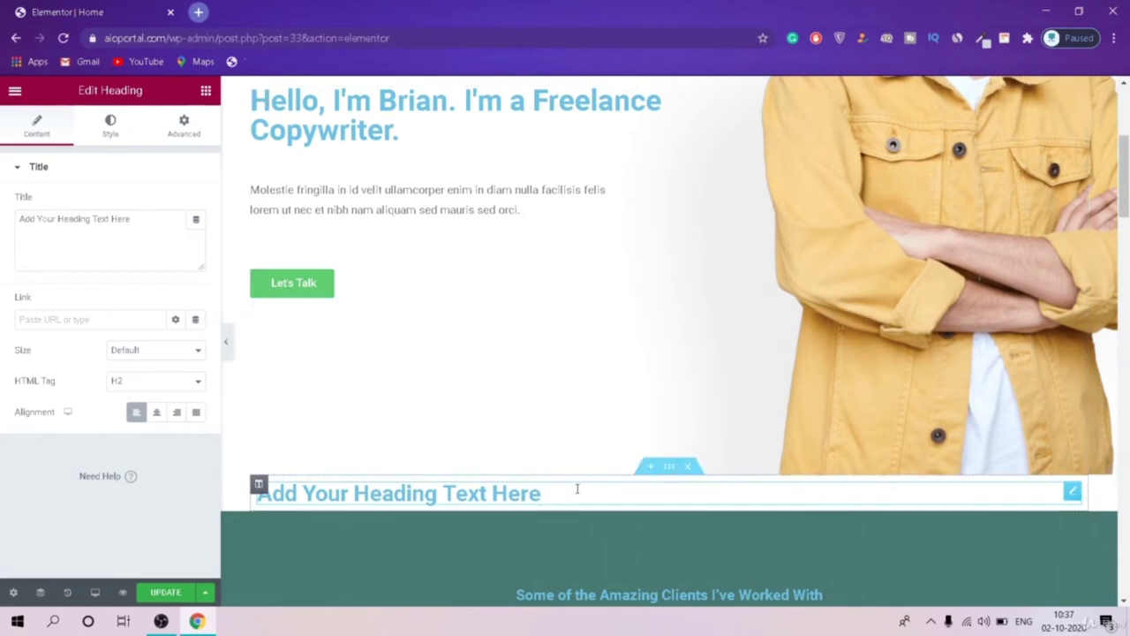
key(Delete)
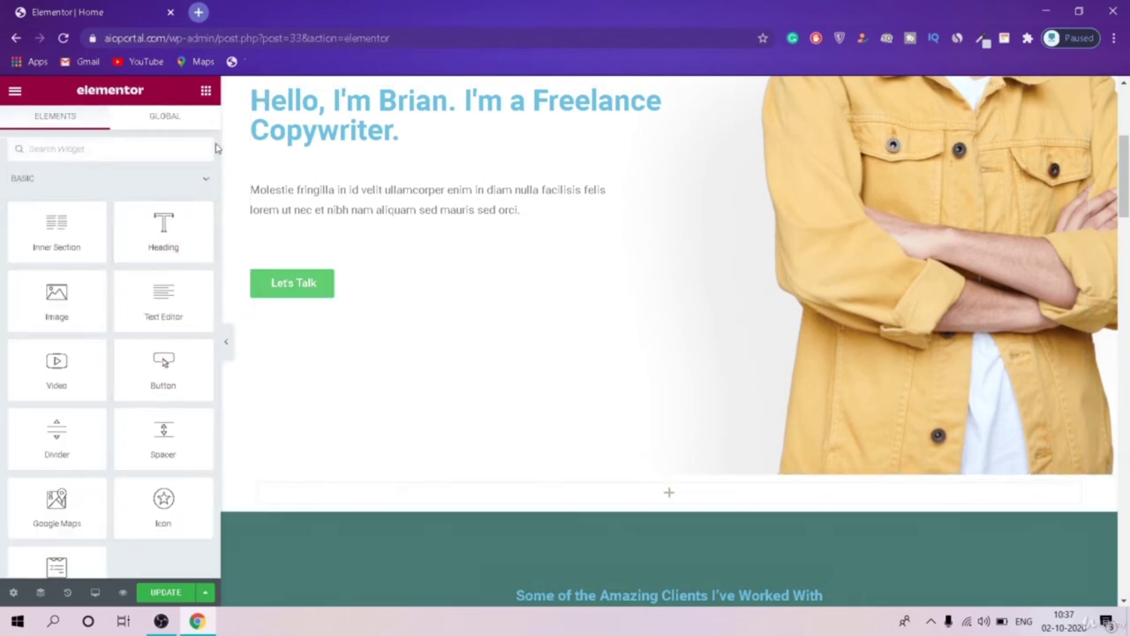
scroll(221, 156, down, 5)
scroll(211, 178, up, 5)
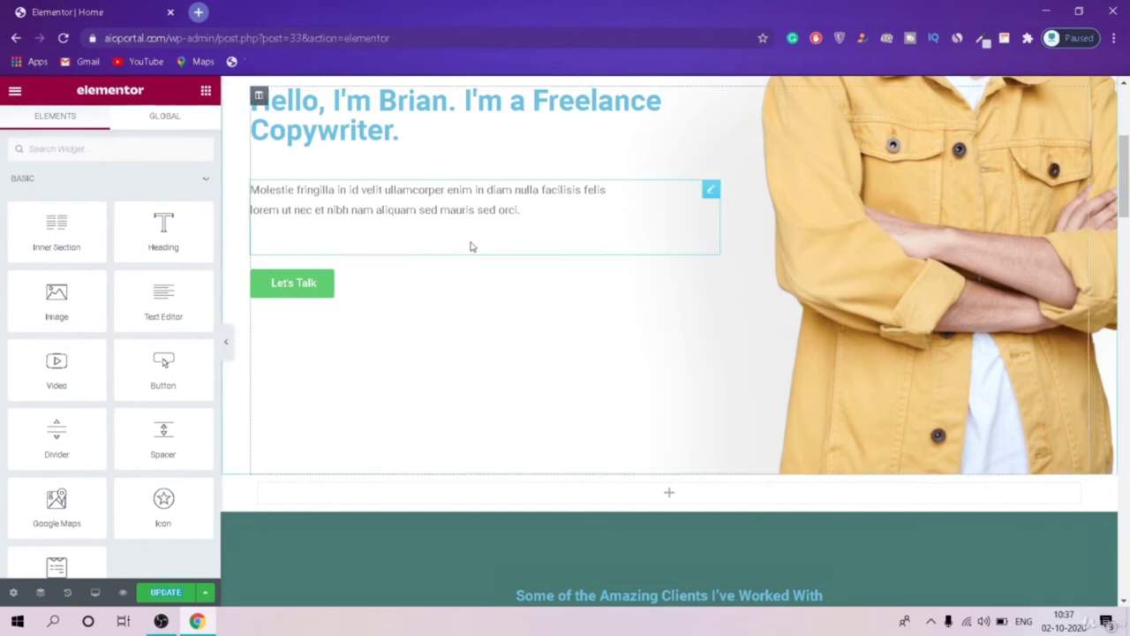
Step: Try an Image widget and its media chooser in the empty section, and delete that section together with the image
drag(223, 216, 375, 221)
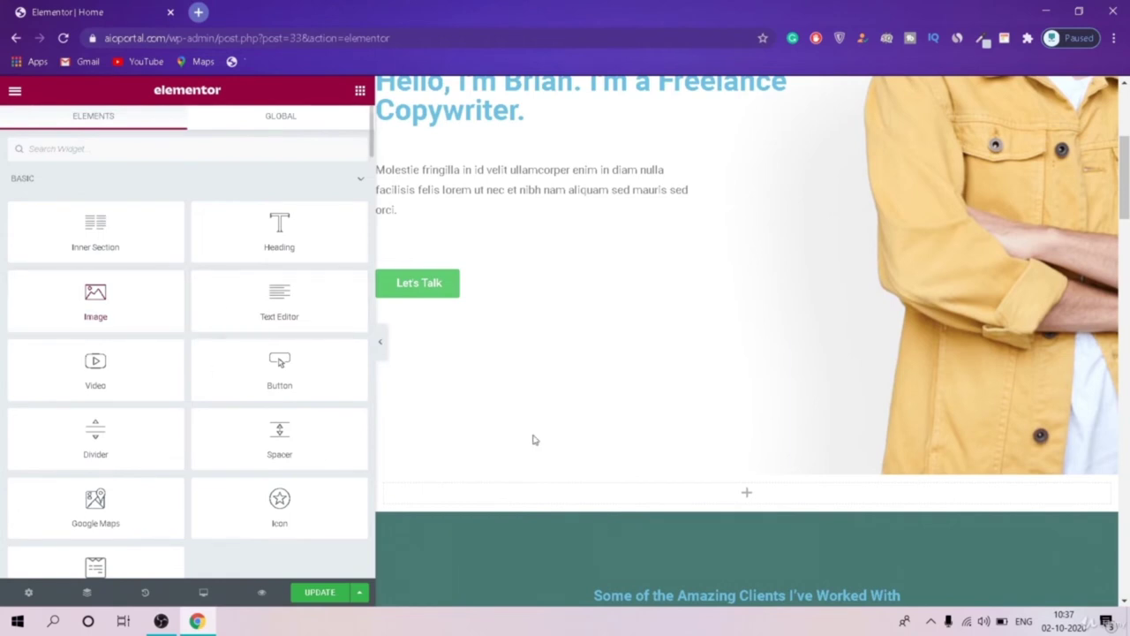
drag(108, 283, 736, 485)
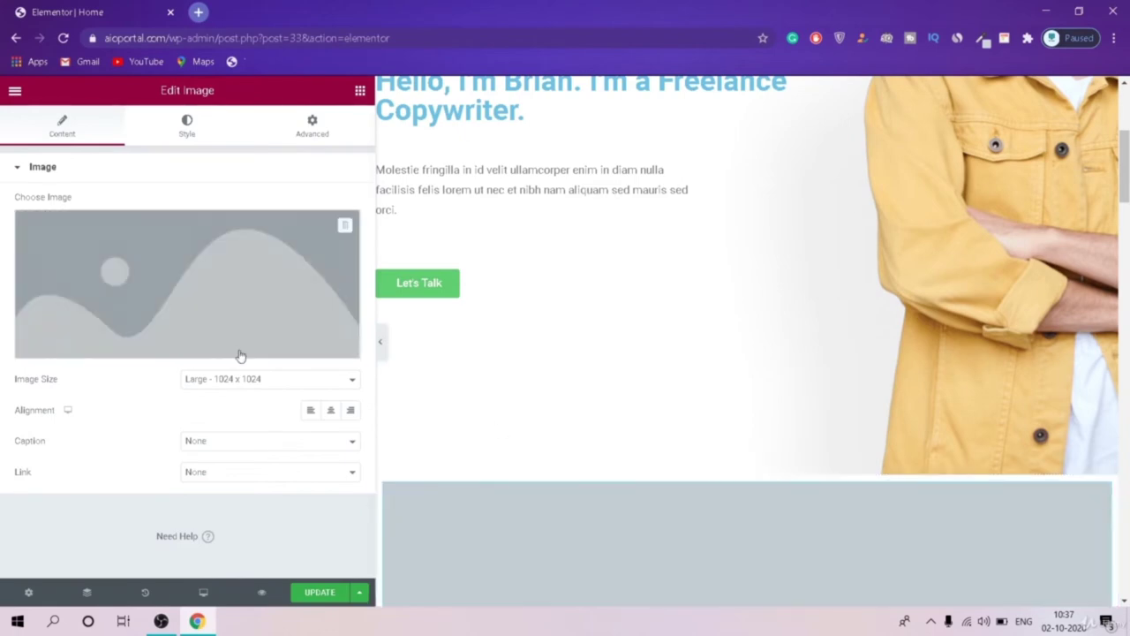
click(239, 297)
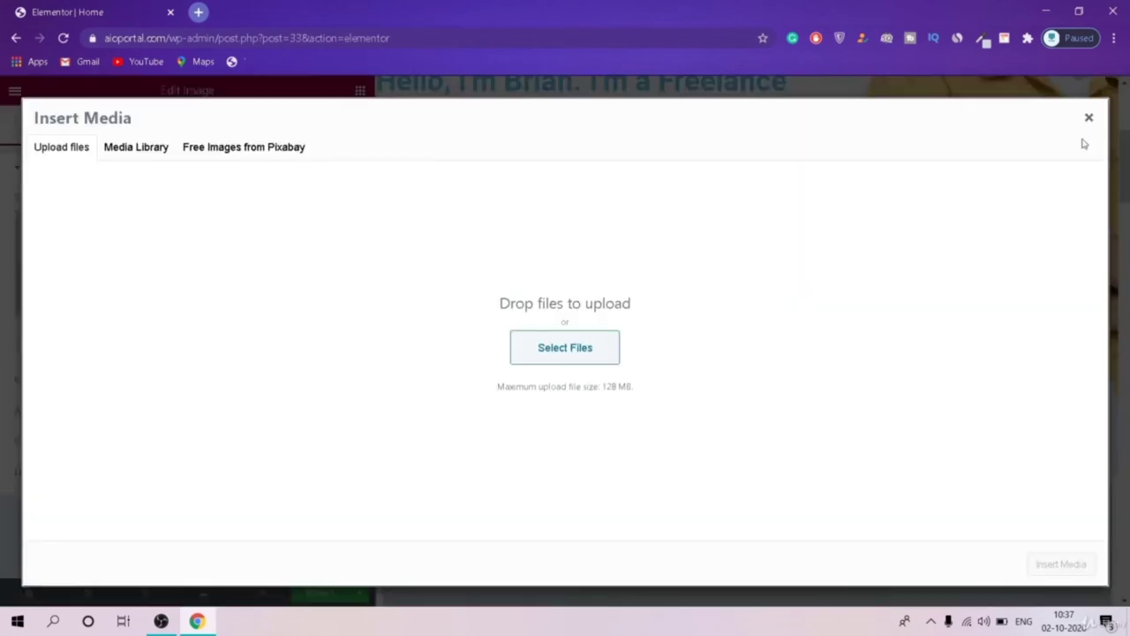
click(1088, 117)
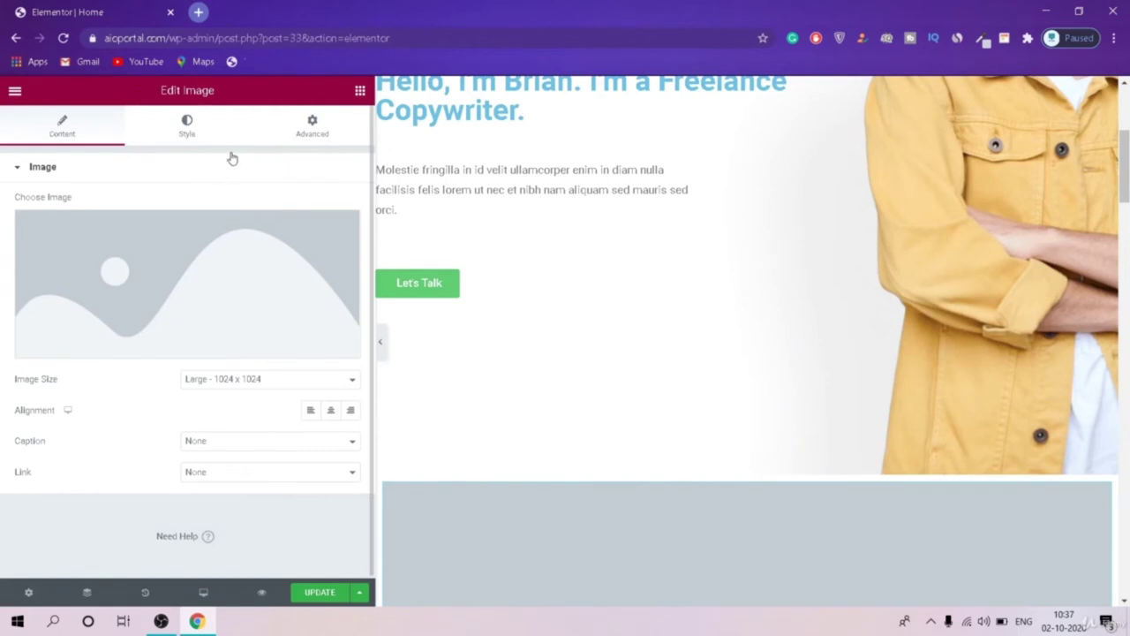
key(Delete)
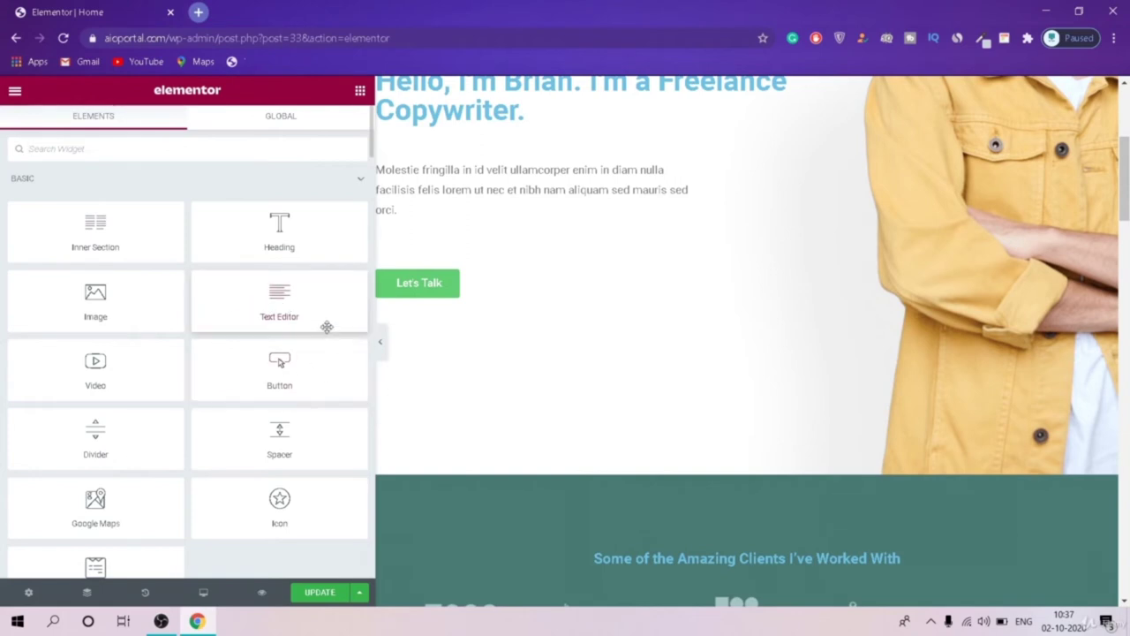
Step: Try a Text Editor widget below the Let's Talk button with the text "so hello guys", and delete the widget
drag(1125, 216, 1126, 251)
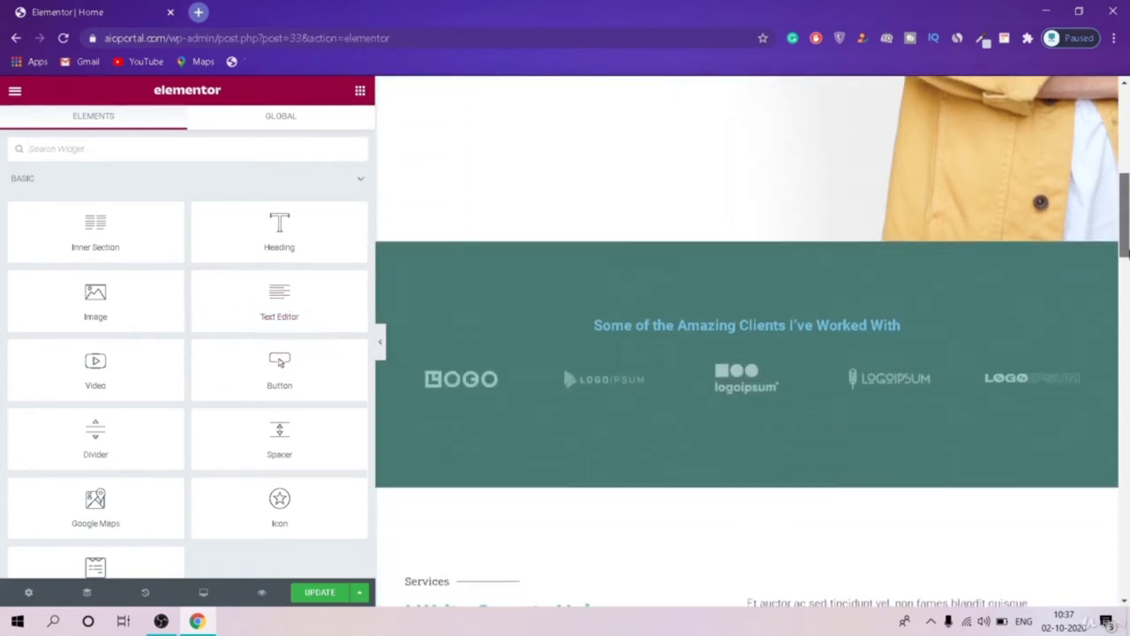
scroll(729, 260, up, 1)
drag(349, 335, 633, 339)
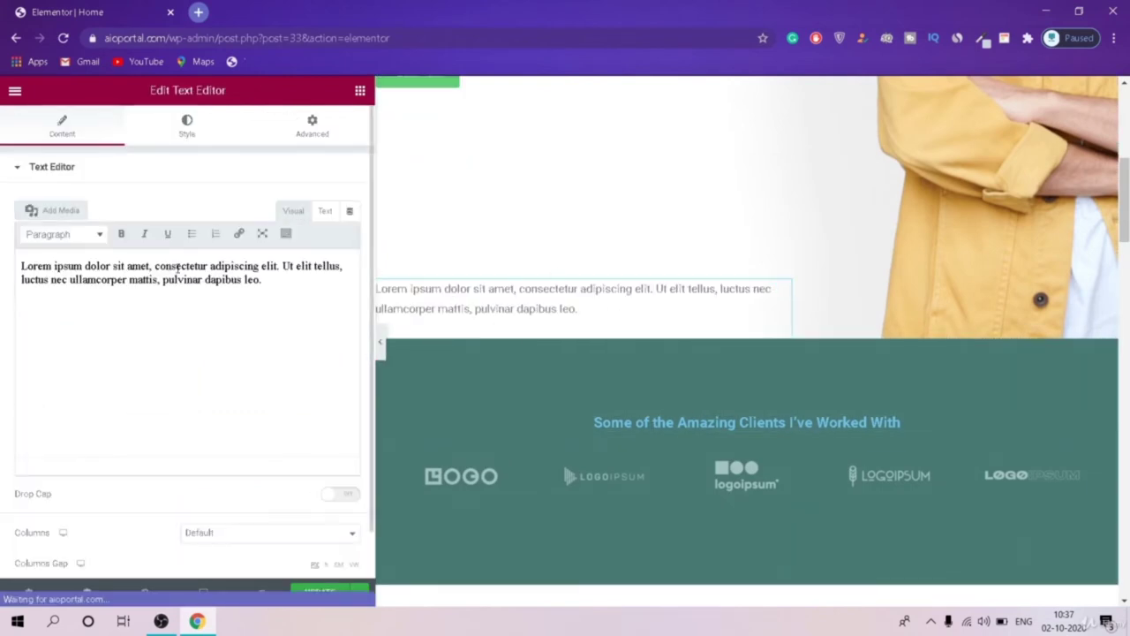
key(ctrl+a)
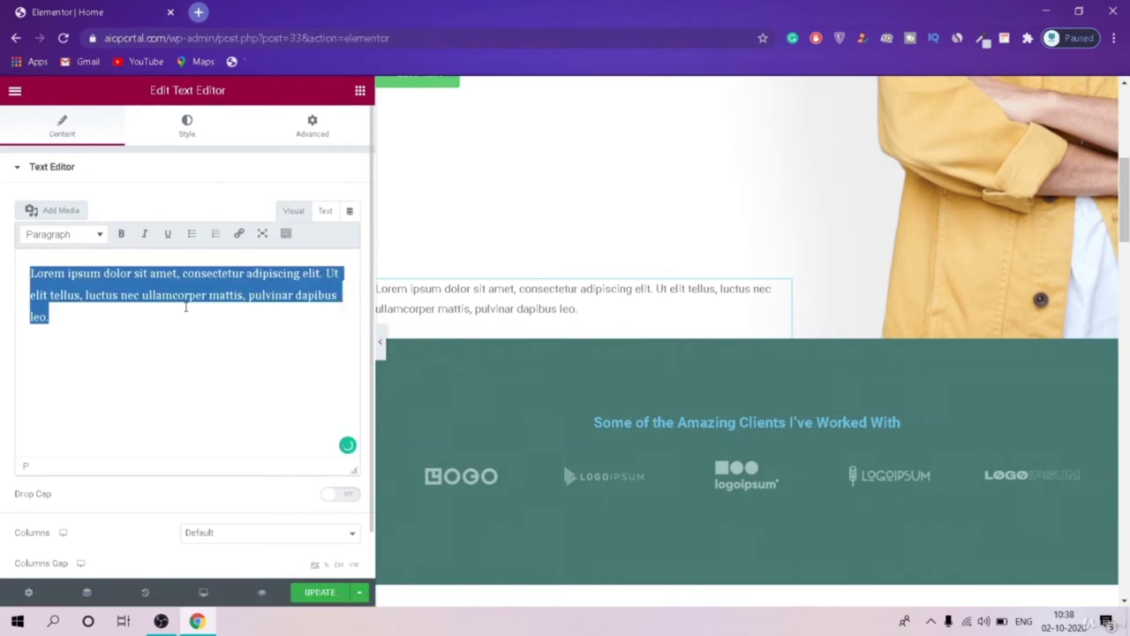
key(BackSpace)
text(so hello guys)
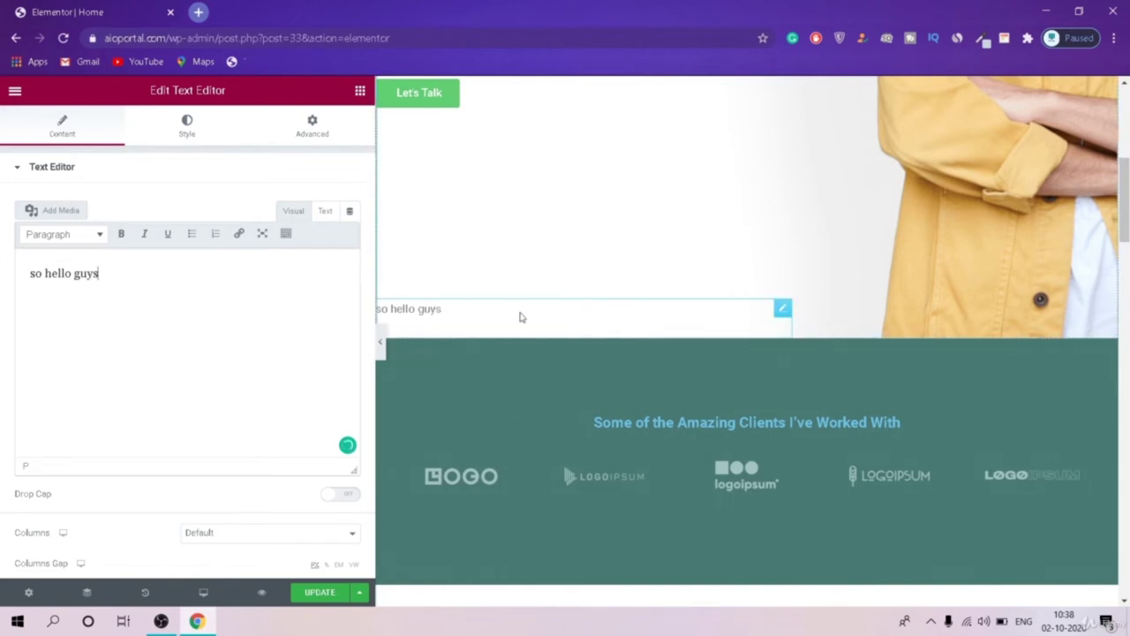
key(Delete)
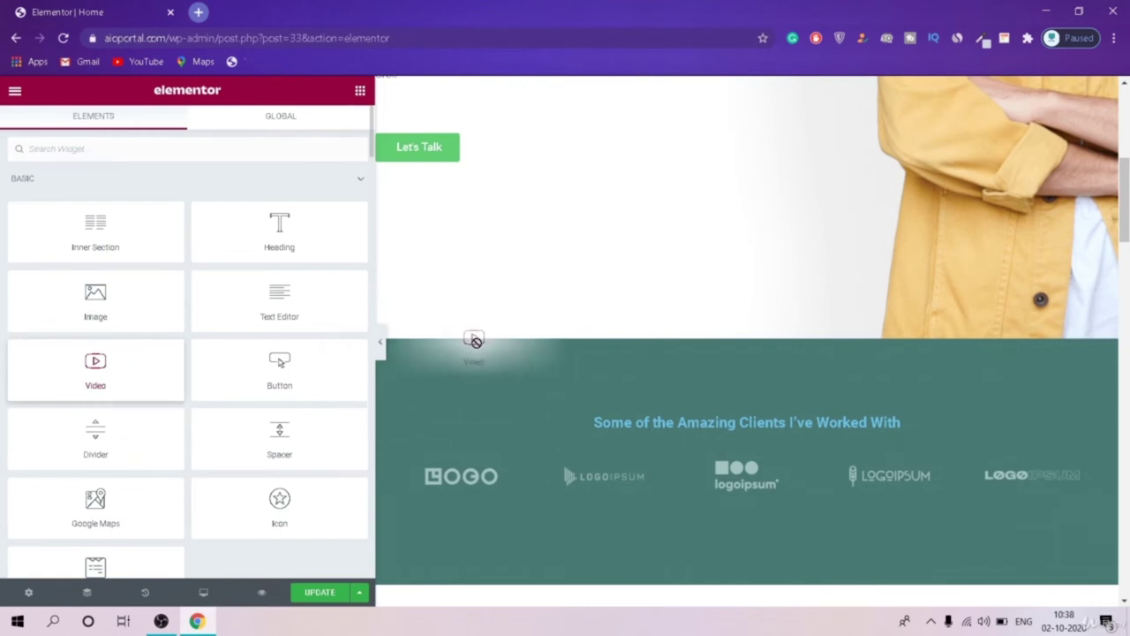
Step: Place a Button widget in the hero column below the Let's Talk button and clear its link
drag(372, 144, 371, 162)
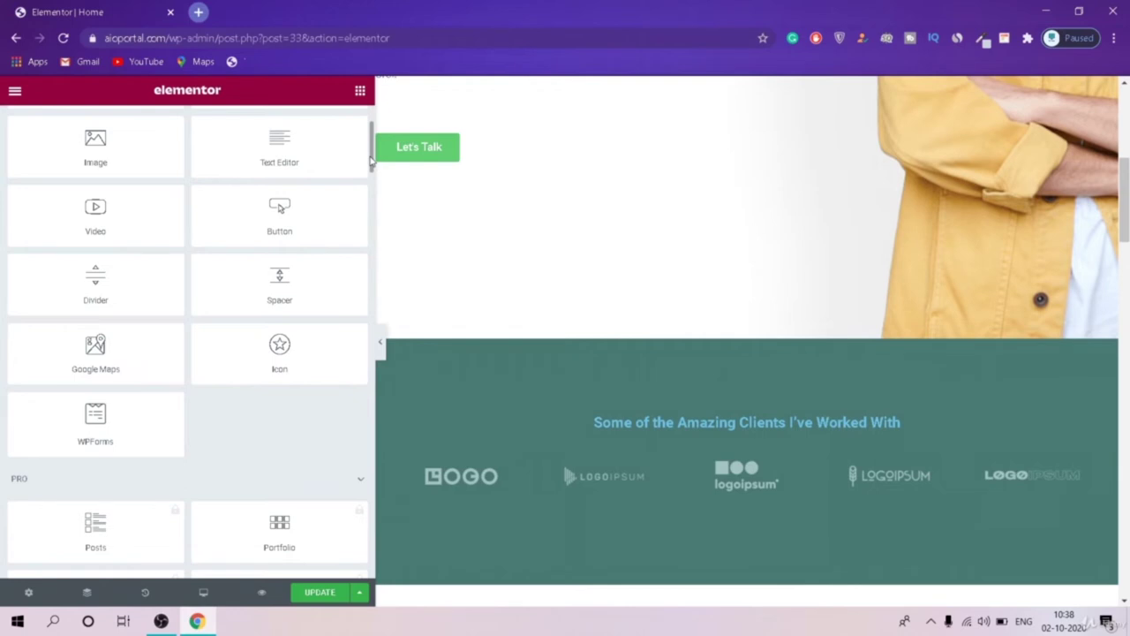
drag(279, 212, 488, 306)
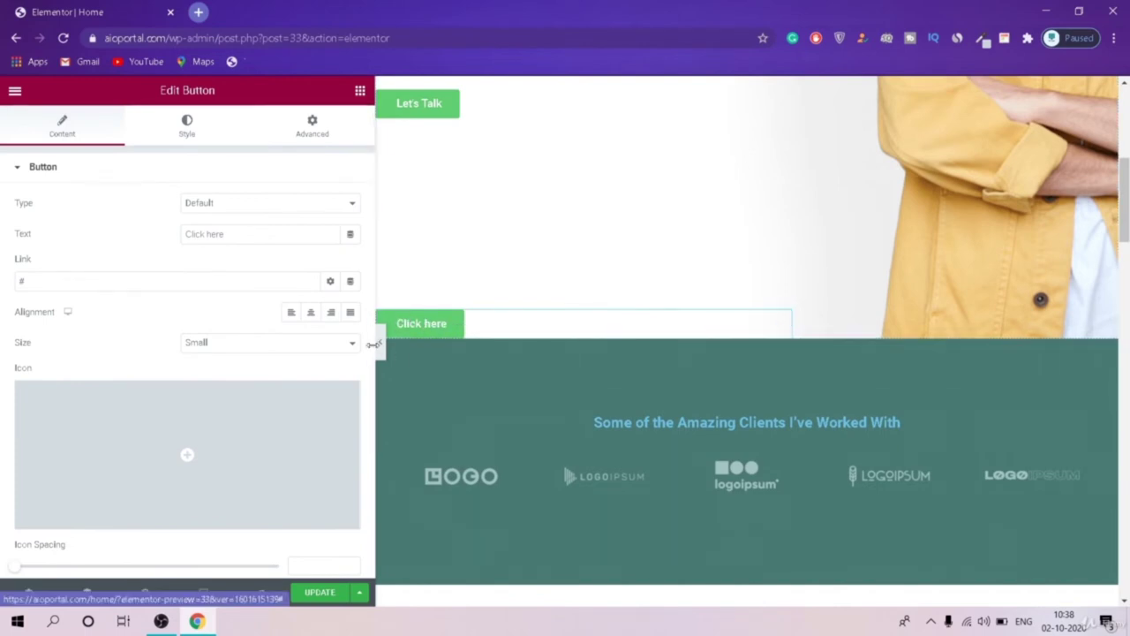
click(177, 282)
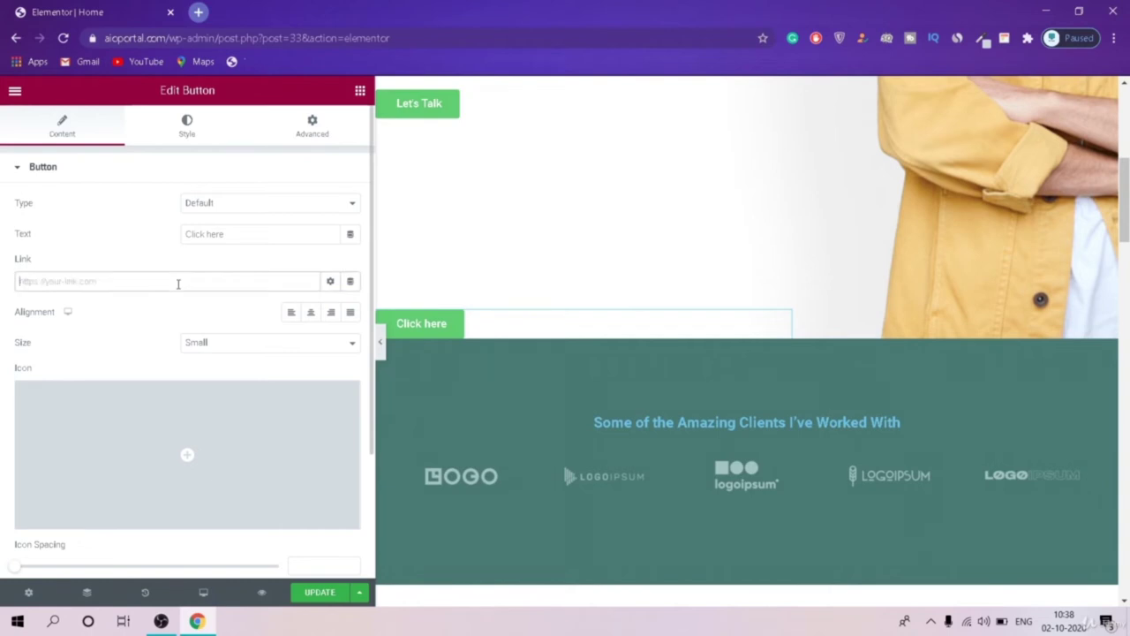
Step: Try the Large, Extra Large and Medium sizes on the "Click here" button and set its size to Small
click(299, 343)
click(290, 391)
click(274, 343)
click(268, 403)
click(266, 346)
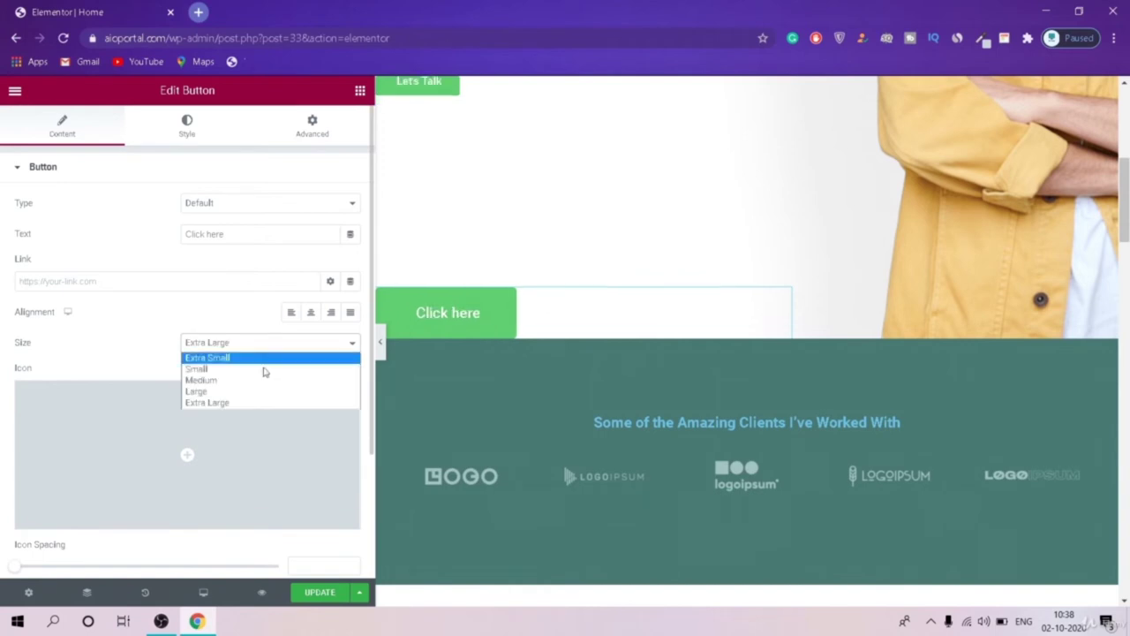
click(264, 381)
click(262, 346)
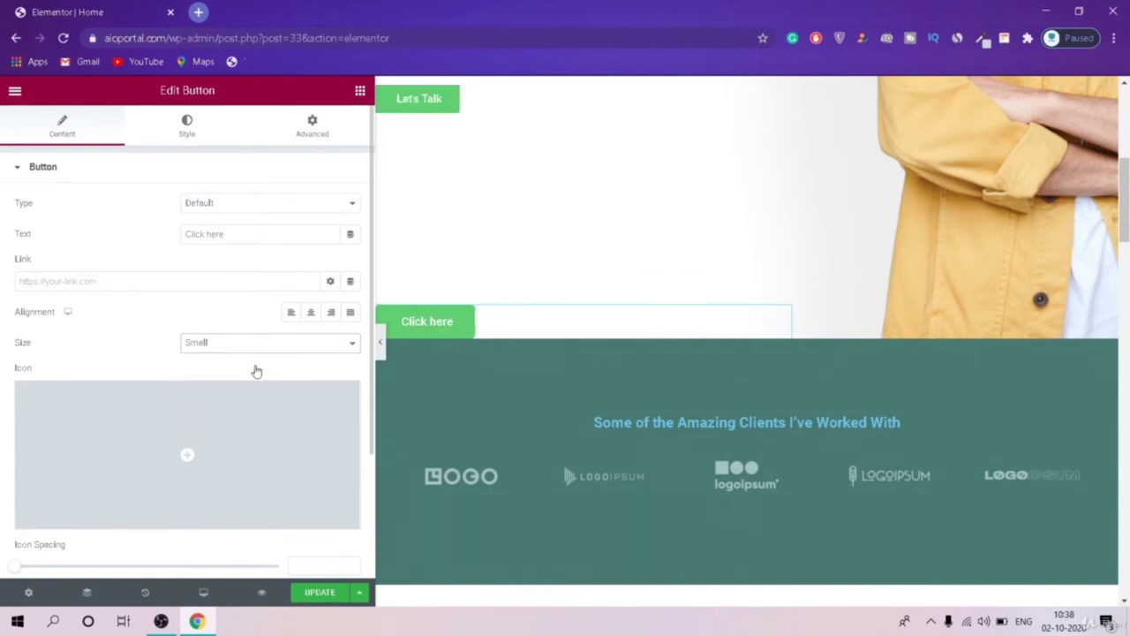
Step: Switch the Click here button's size to Extra Small and then Medium, and delete the button from the hero column
click(256, 369)
click(257, 346)
click(257, 357)
click(276, 343)
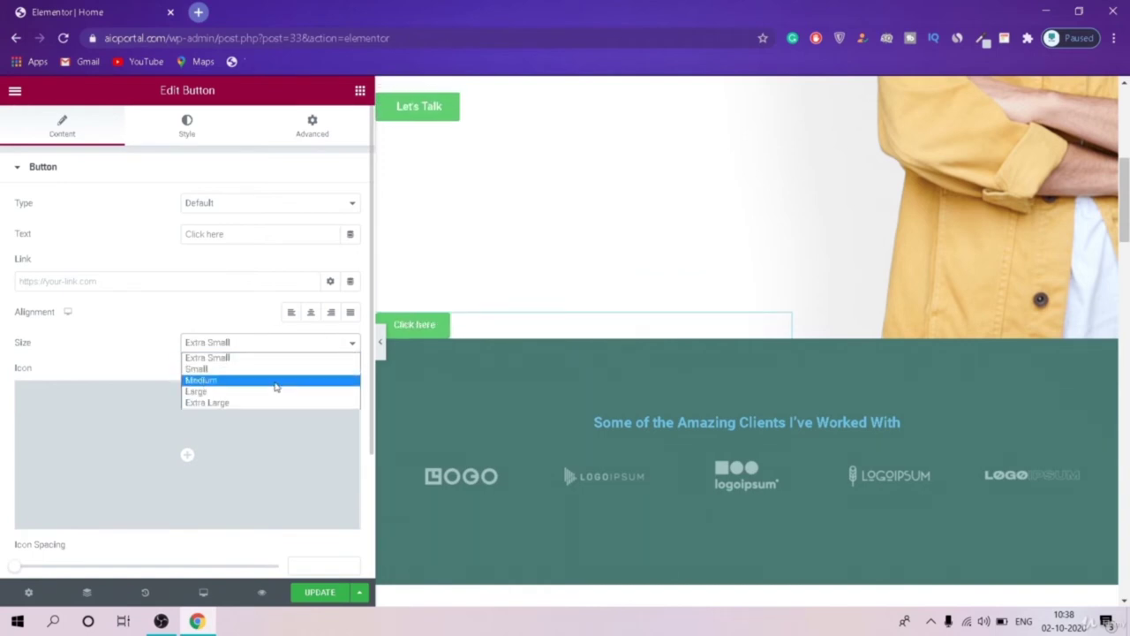
click(275, 385)
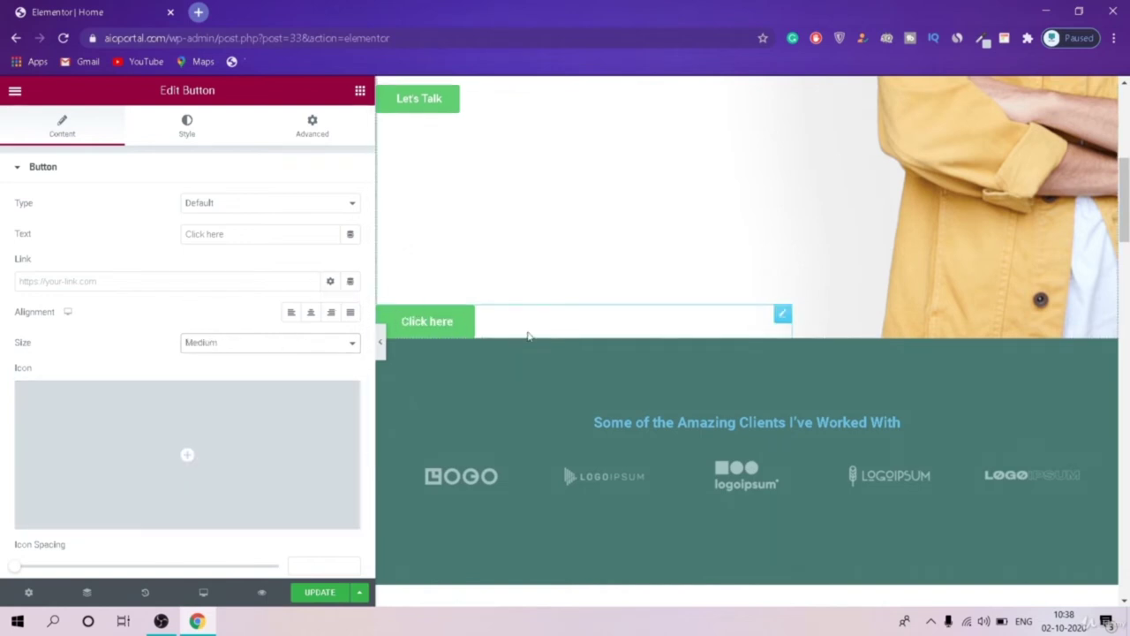
key(Delete)
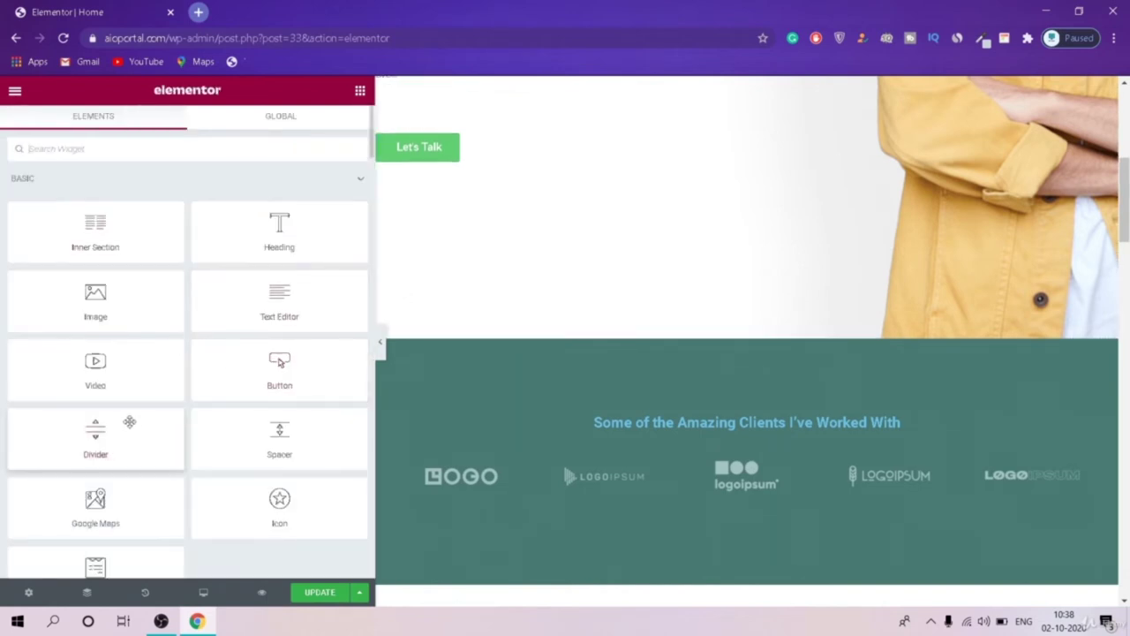
Step: Add an empty single-column section between the hero and the clients section and bring up the widget list for it
scroll(724, 260, down, 1)
click(729, 258)
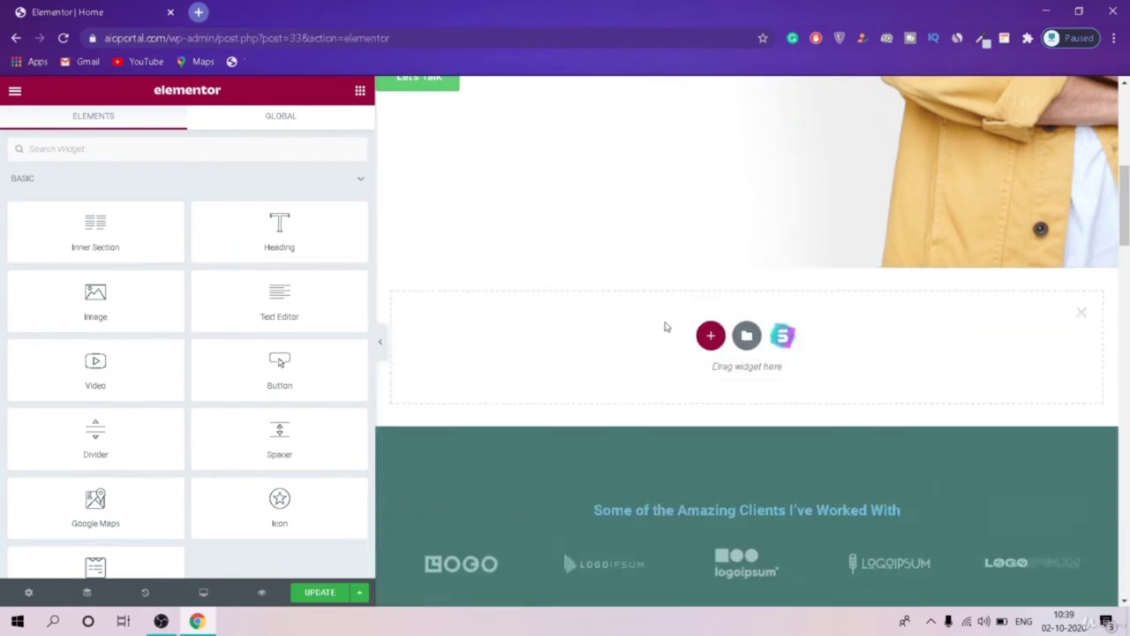
click(711, 335)
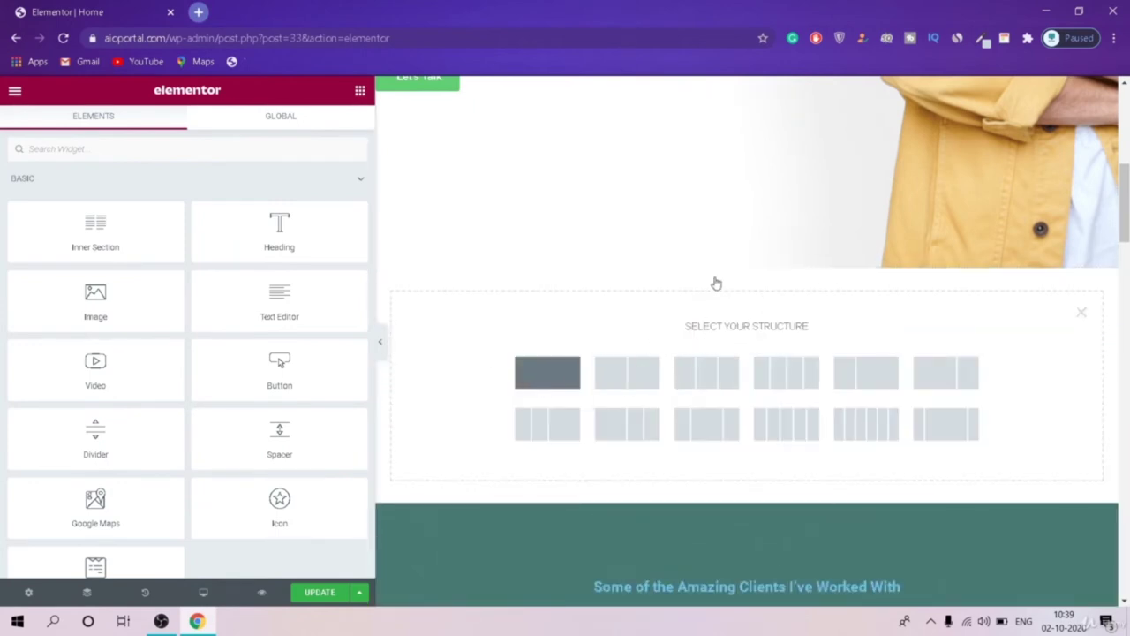
click(548, 372)
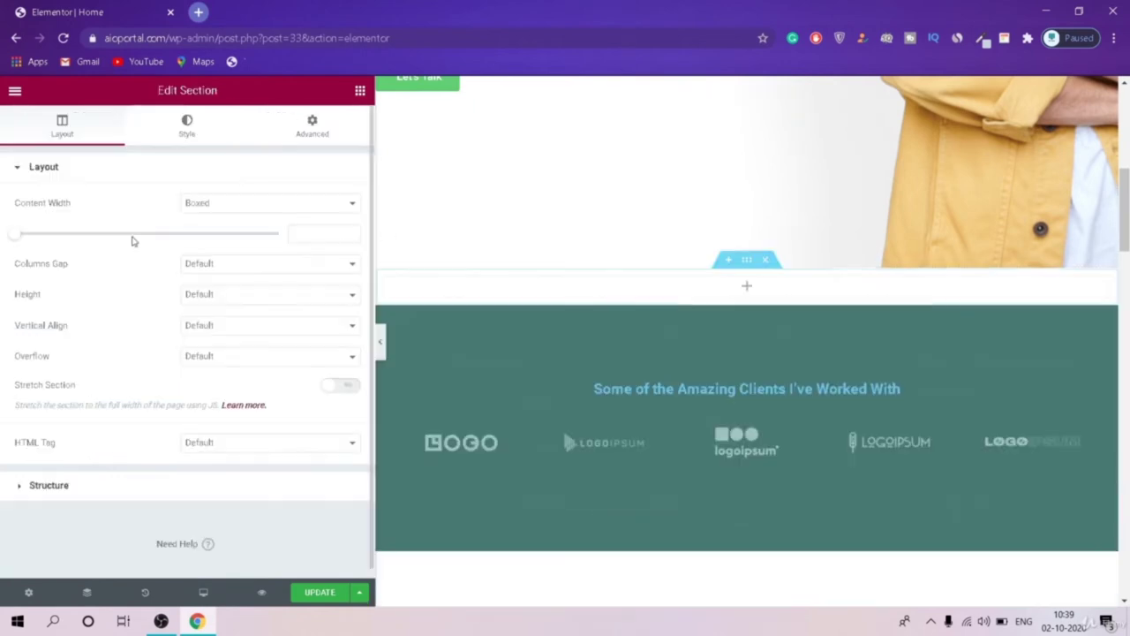
click(189, 132)
click(740, 287)
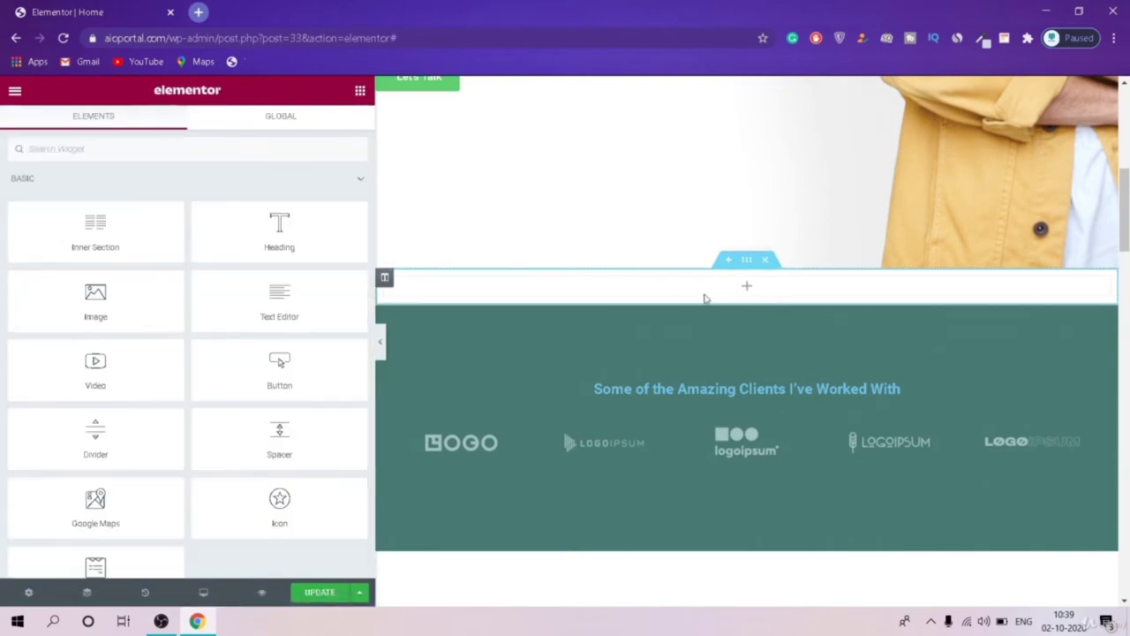
Step: Add a Divider widget to the empty section and try adjusting its width, leaving it at 100%
drag(95, 437, 742, 283)
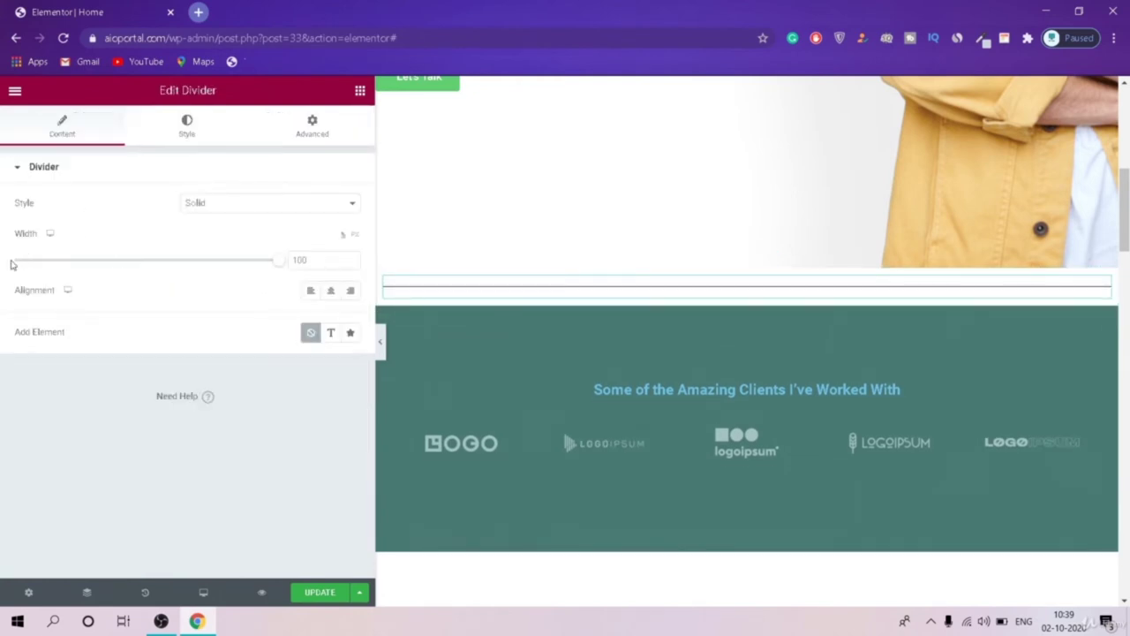
drag(277, 269, 442, 241)
drag(2, 135, 306, 156)
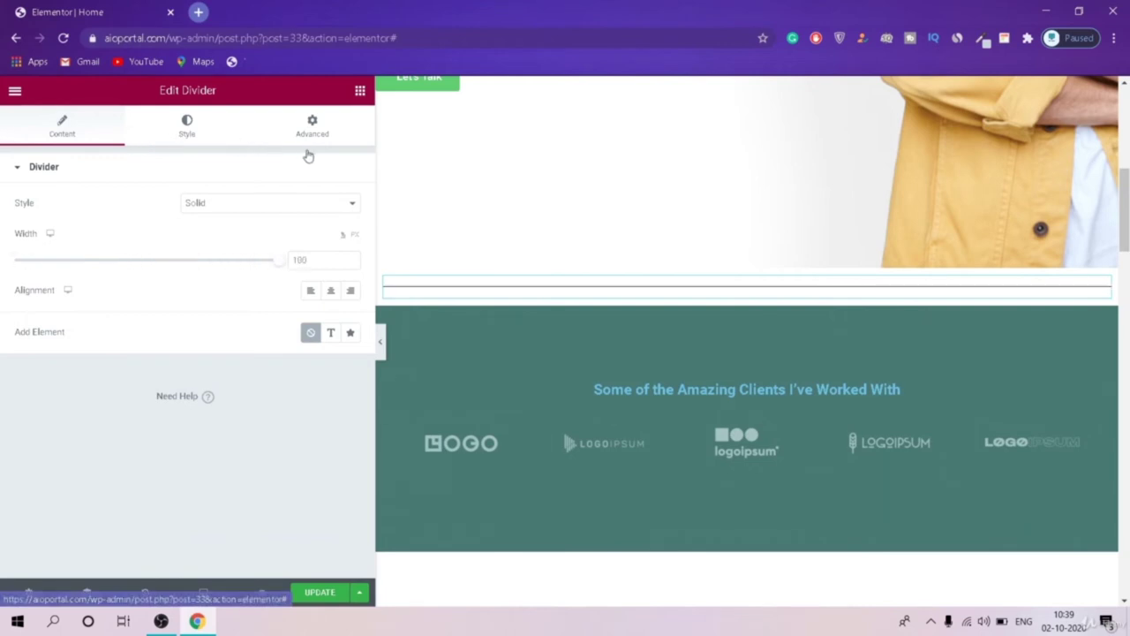
scroll(797, 224, up, 1)
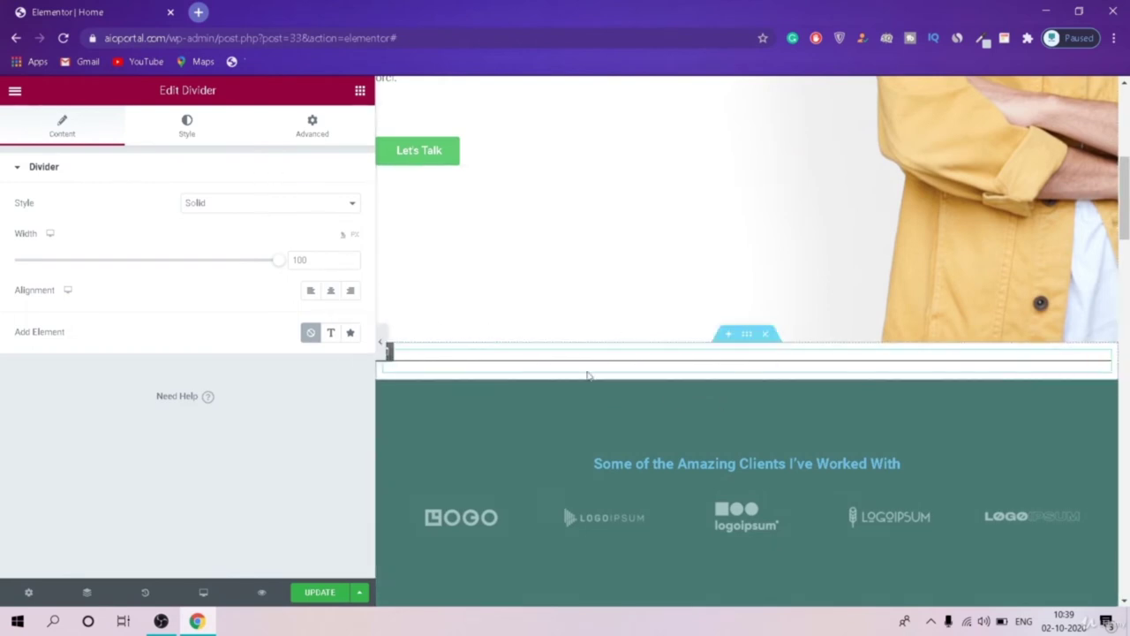
Step: Add a text element to the divider and replace its text with "this is the dive"
click(334, 335)
click(244, 368)
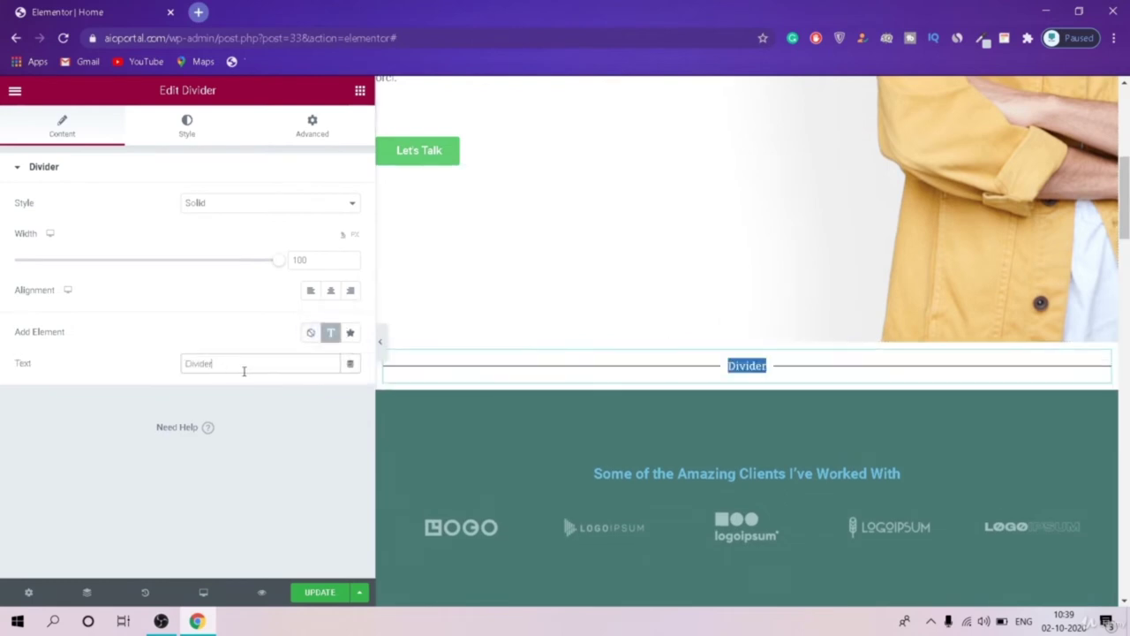
click(244, 368)
key(ctrl+a)
key(BackSpace)
text(this )
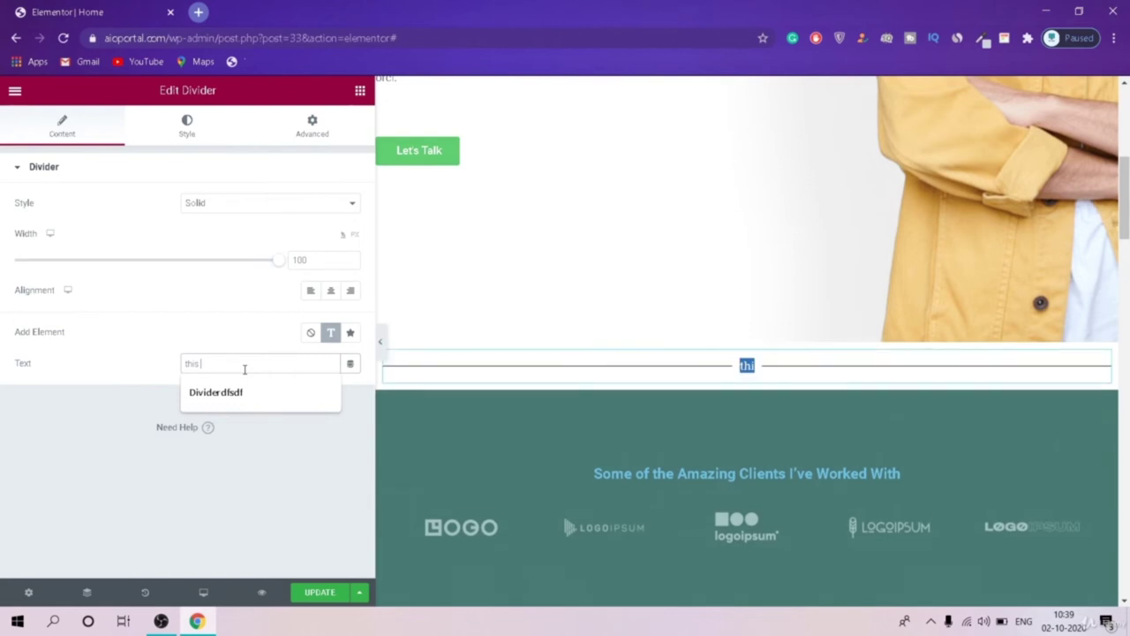
text(is the divi)
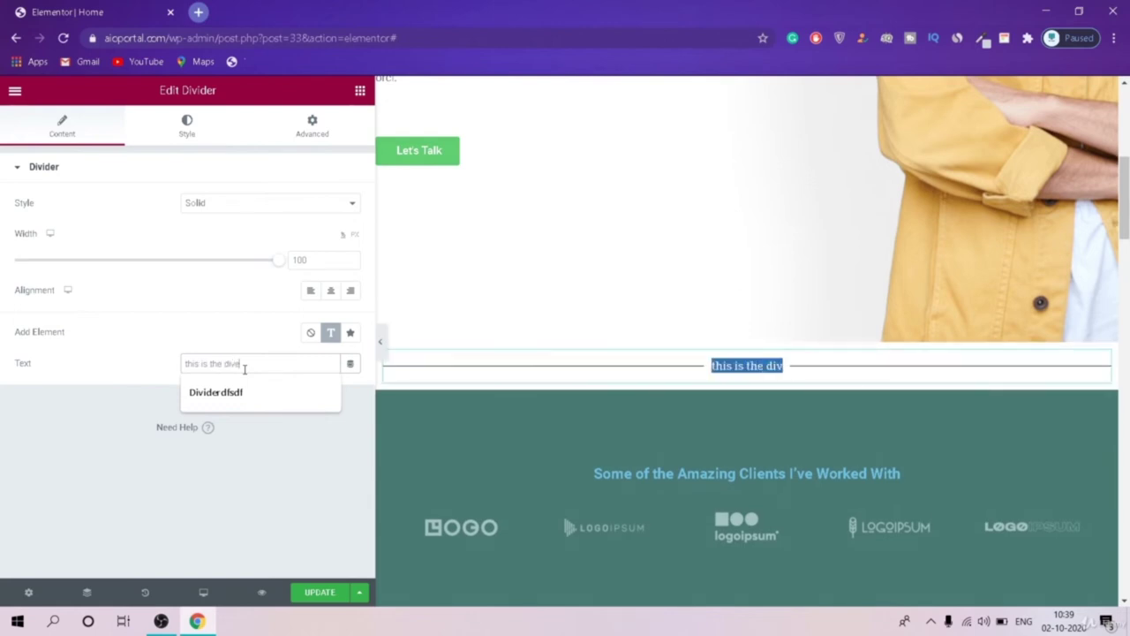
Step: Clear the divider's text and delete the Divider widget from its section
key(BackSpace)
key(BackSpace)
key(BackSpace)
key(BackSpace)
key(BackSpace)
key(BackSpace)
key(BackSpace)
key(BackSpace)
key(BackSpace)
key(BackSpace)
key(BackSpace)
key(BackSpace)
key(BackSpace)
key(BackSpace)
key(BackSpace)
click(630, 365)
key(Delete)
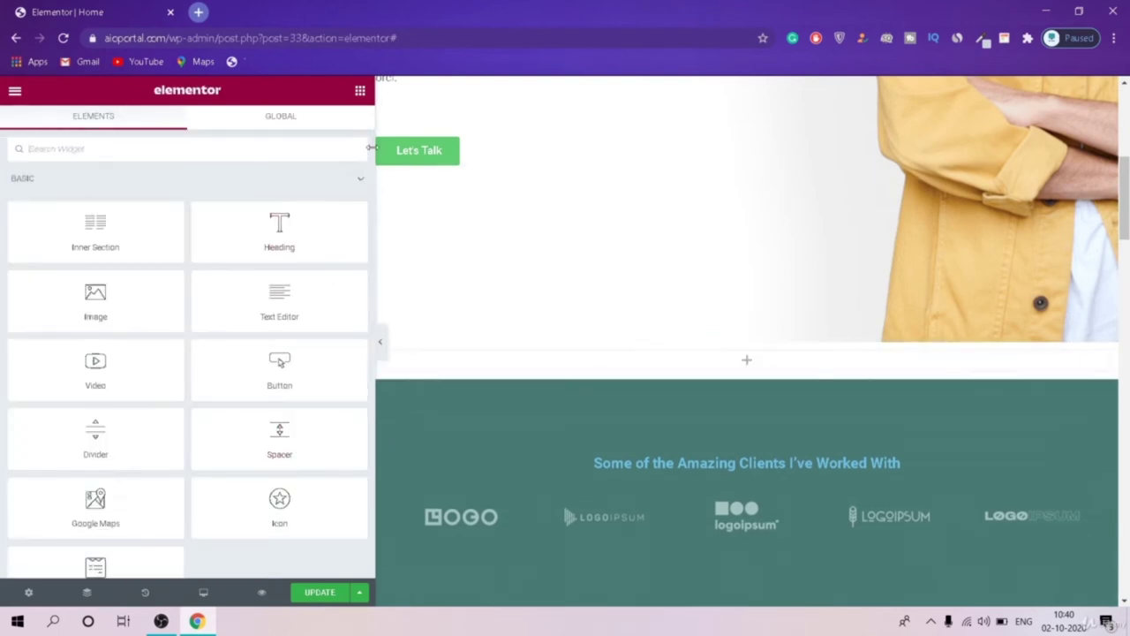
Step: Add a Google Maps widget to the empty section and select its location text "London Eye, London, United Kingdom"
scroll(371, 148, down, 5)
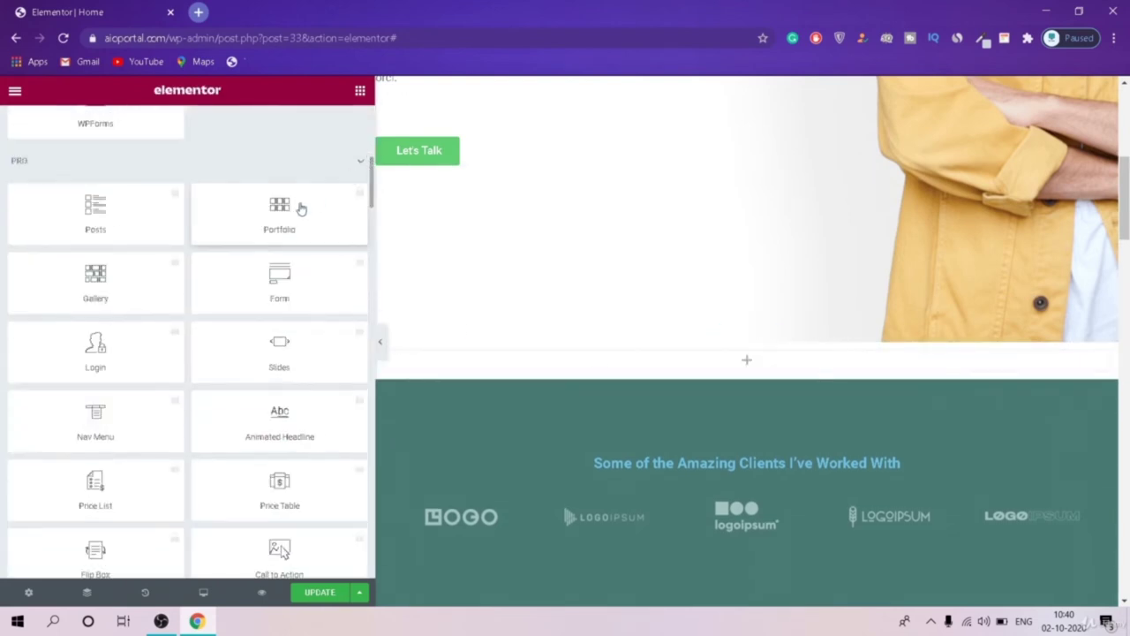
scroll(265, 265, up, 10)
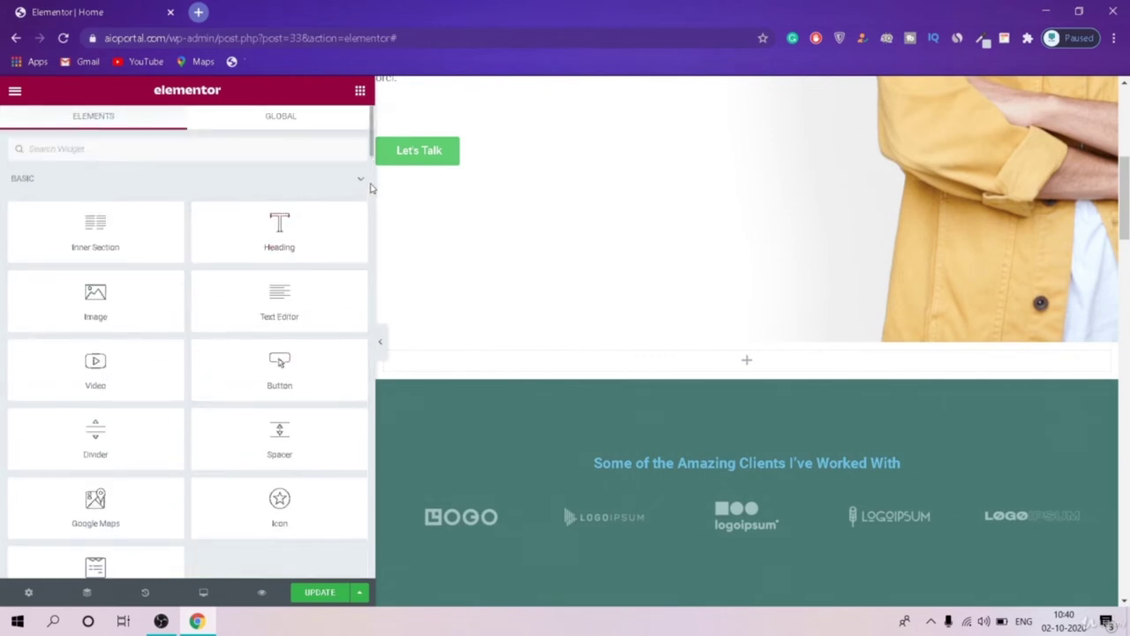
scroll(361, 171, down, 4)
scroll(327, 189, up, 1)
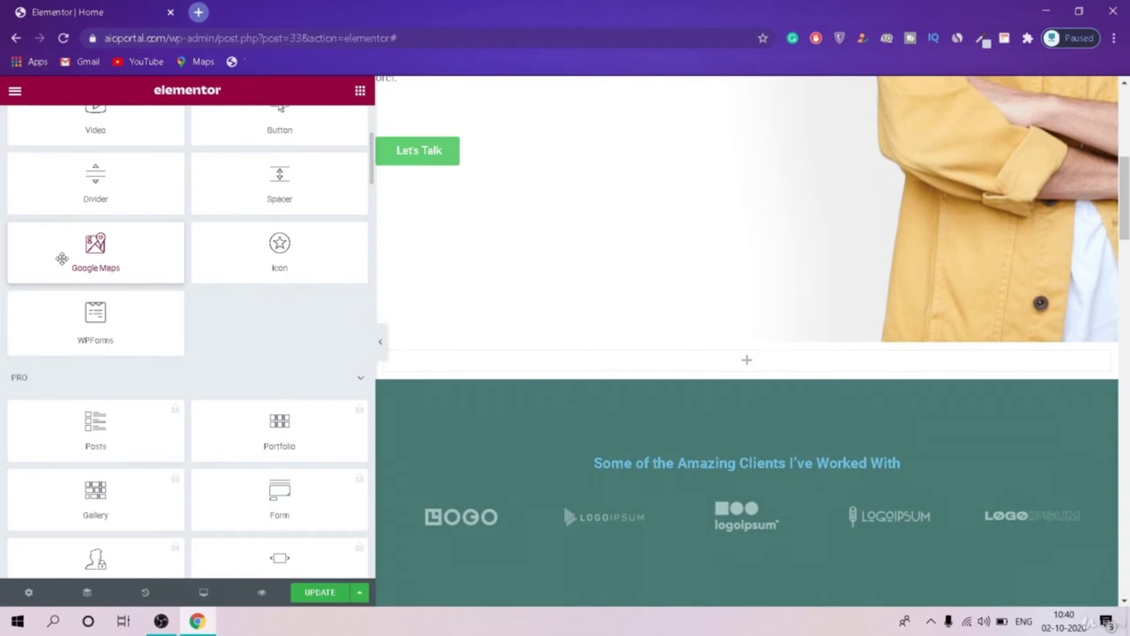
drag(61, 259, 737, 366)
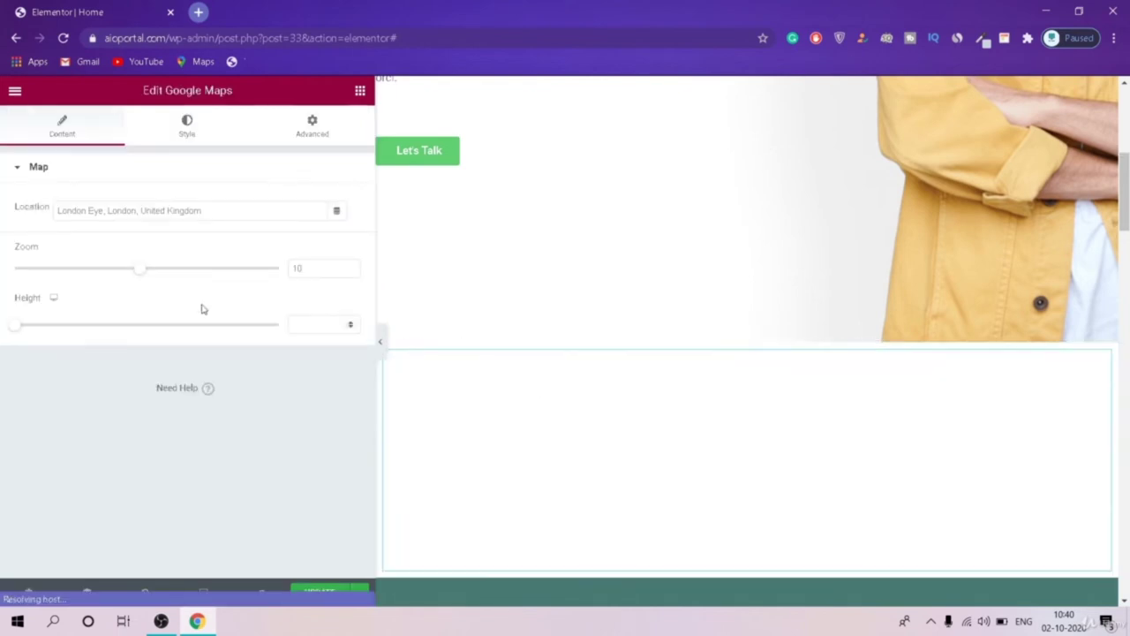
triple_click(248, 204)
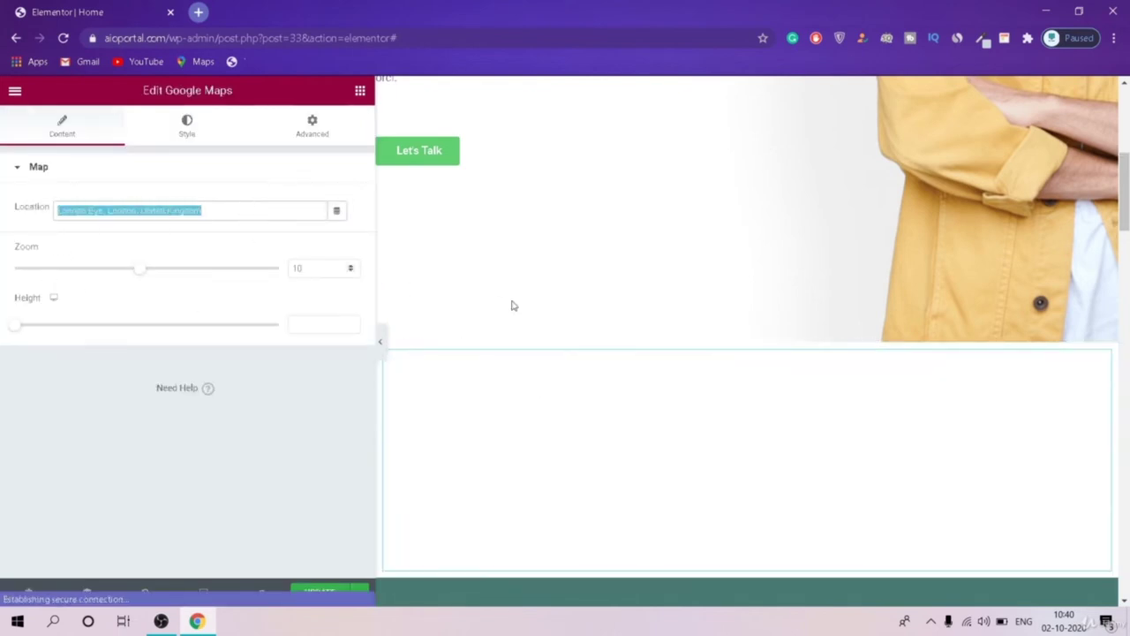
mouse_move(1125, 197)
mouse_down()
mouse_move(1125, 286)
mouse_move(1125, 210)
mouse_up()
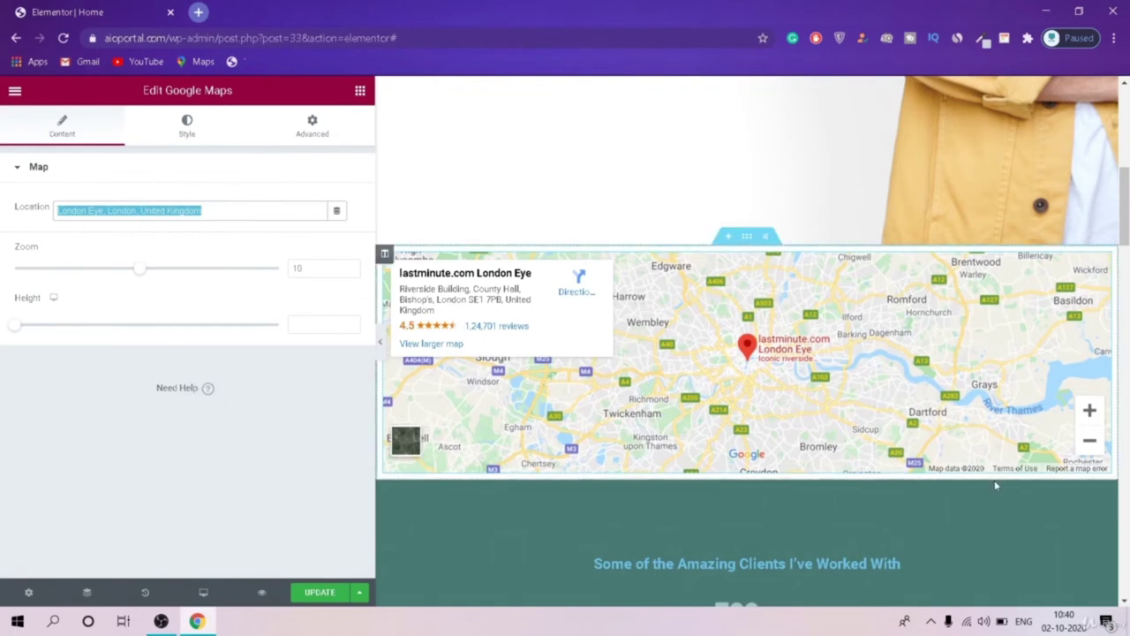
Step: Delete the section containing the Google Maps widget
click(747, 346)
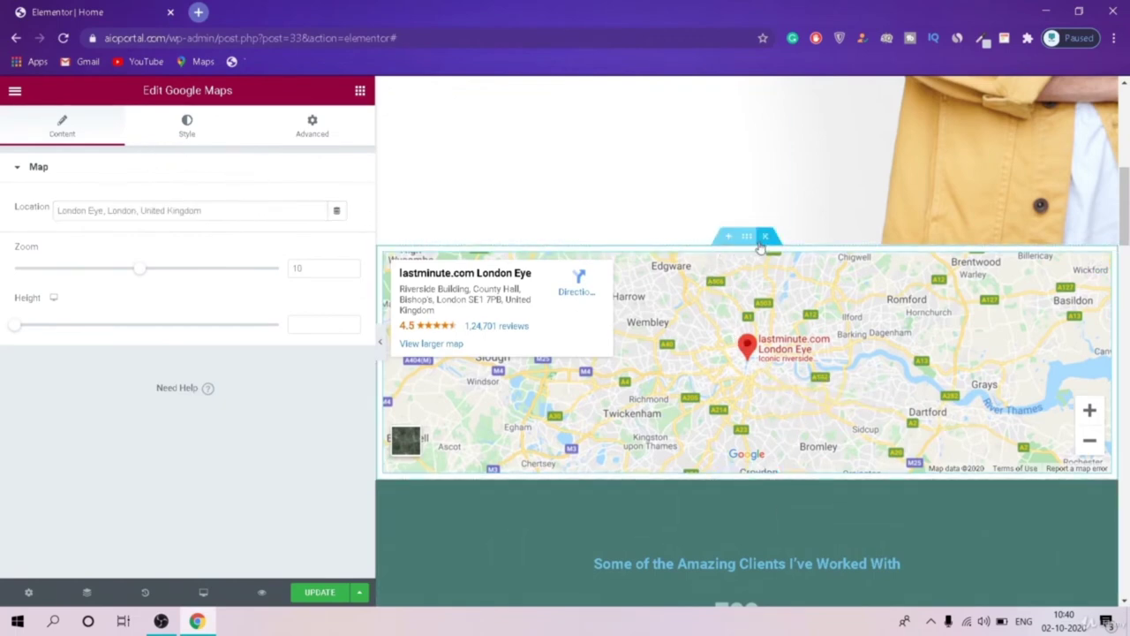
key(Delete)
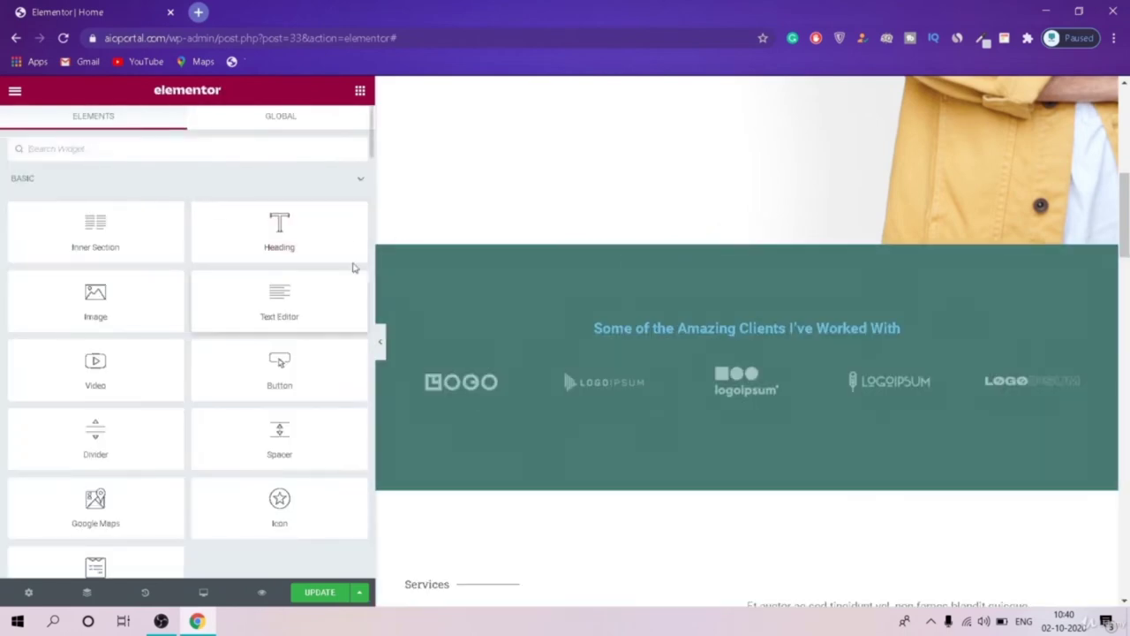
Step: Add an Icon widget below the Let's Talk button, enter trial text in its link field and clear it
drag(370, 127, 372, 166)
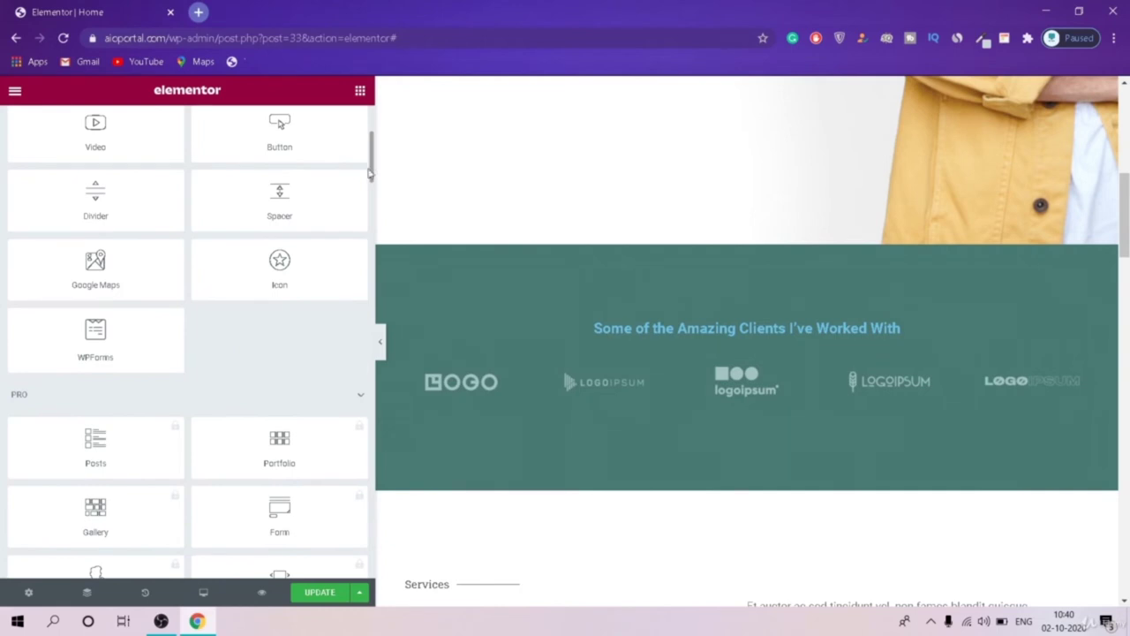
drag(290, 292, 657, 214)
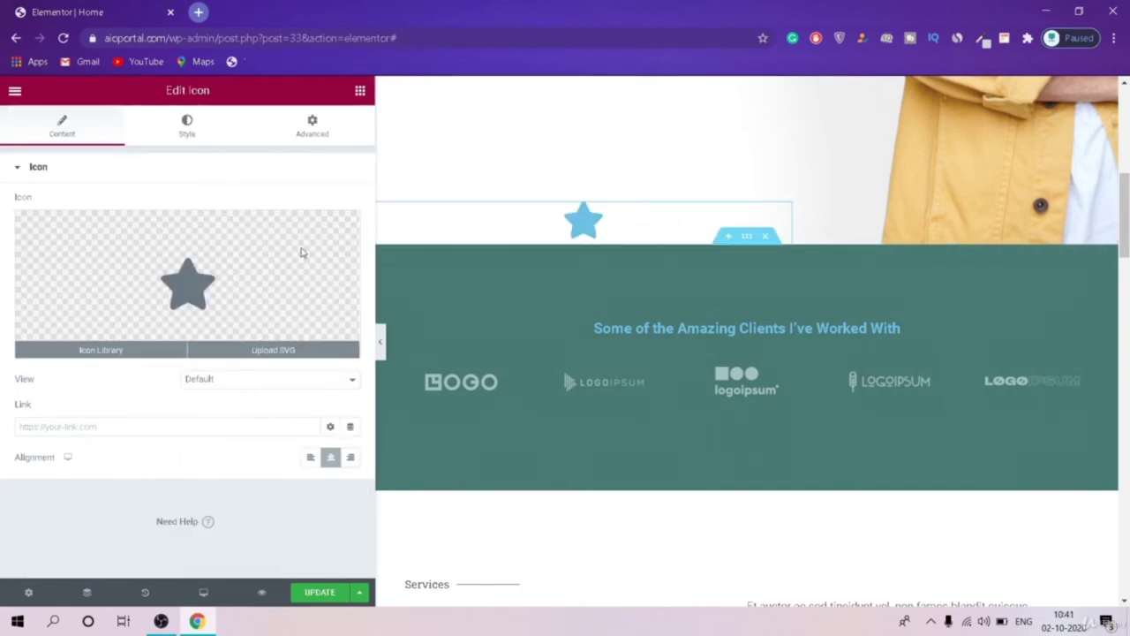
click(133, 426)
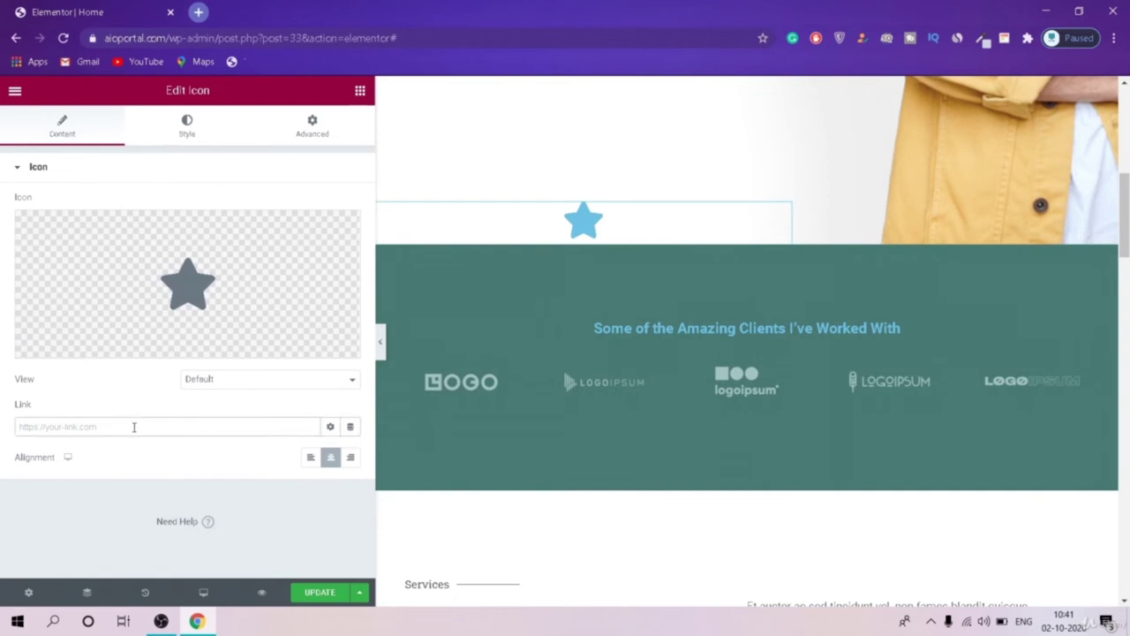
text(as)
key(BackSpace)
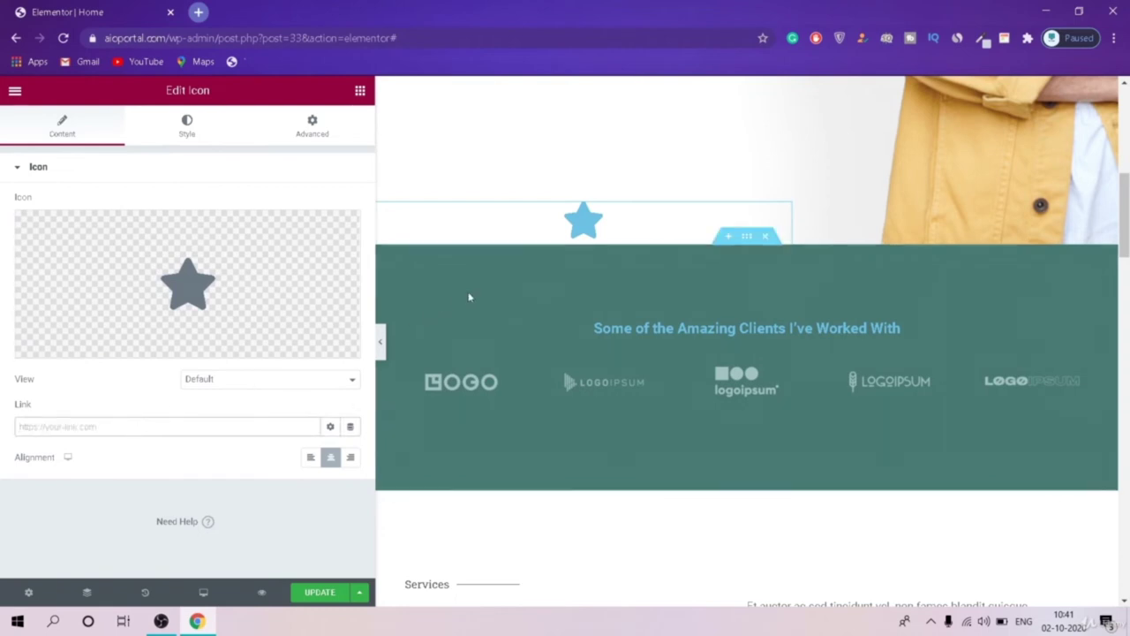
Step: Browse all icons in the icon library for the star icon and close the library without inserting one
mouse_move(349, 332)
mouse_move(162, 341)
click(128, 346)
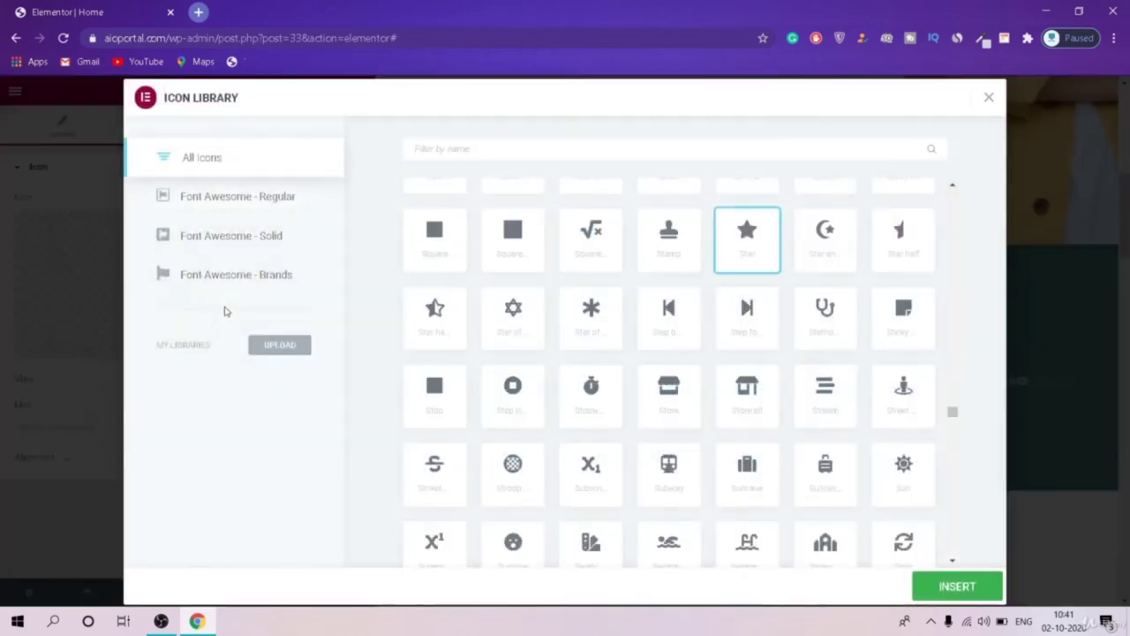
scroll(744, 265, down, 20)
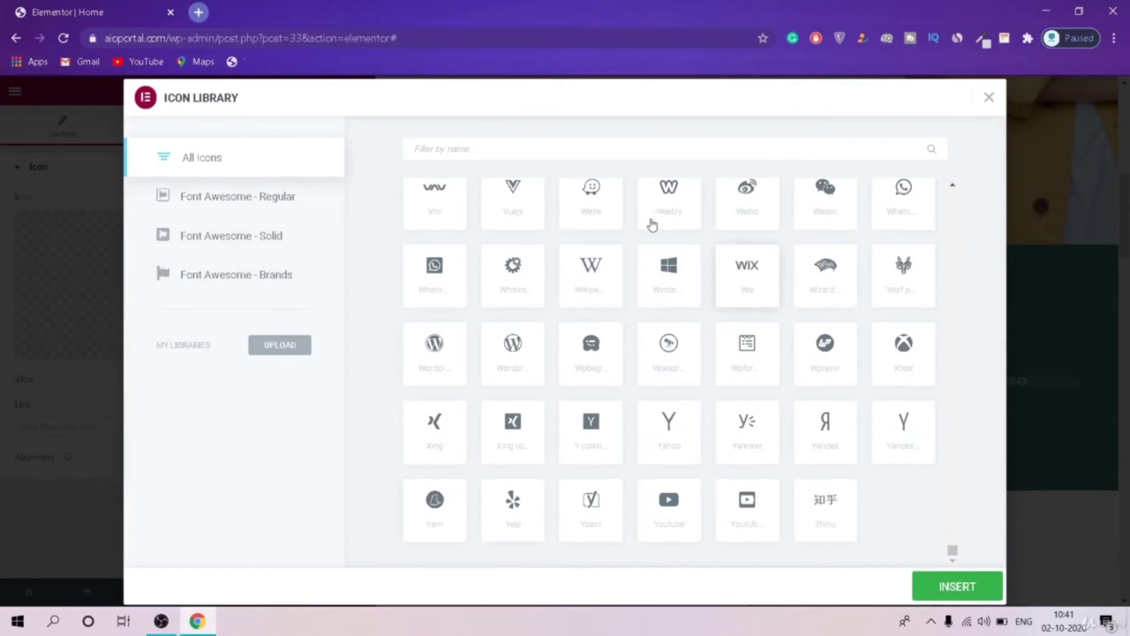
click(988, 98)
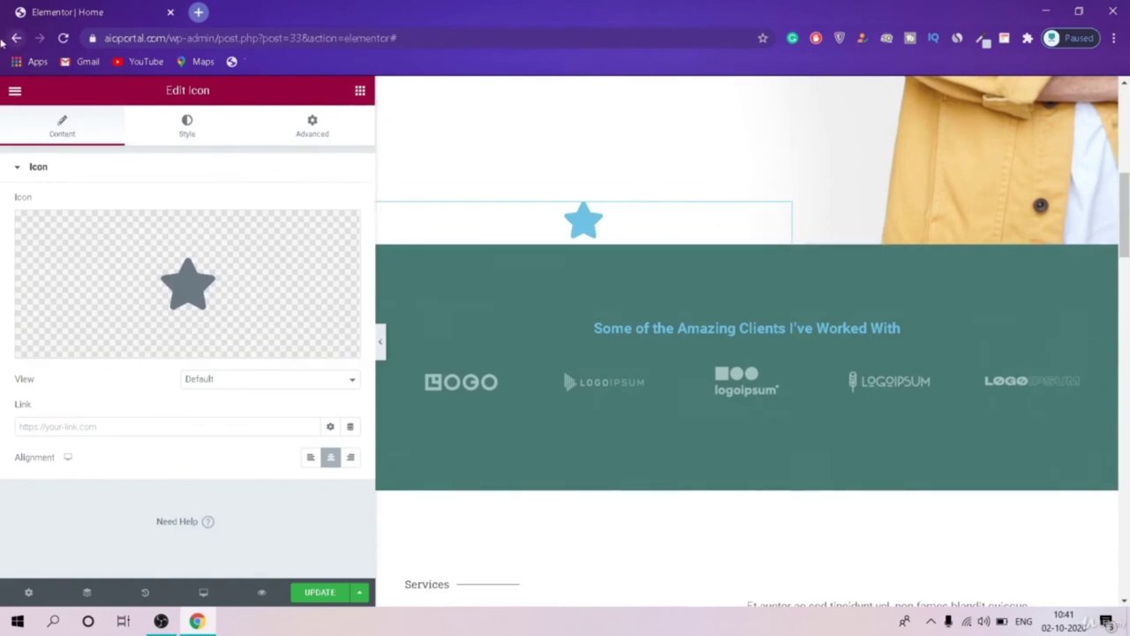
Step: Remove the star icon from the hero column and add an empty single-column section above the clients section
click(359, 90)
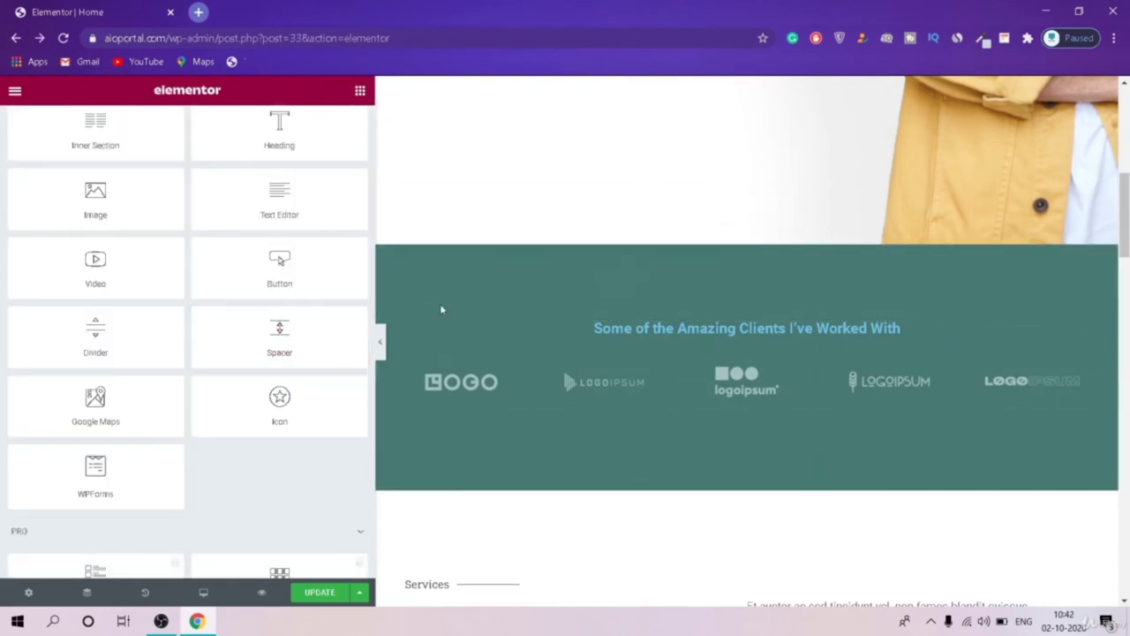
mouse_move(737, 259)
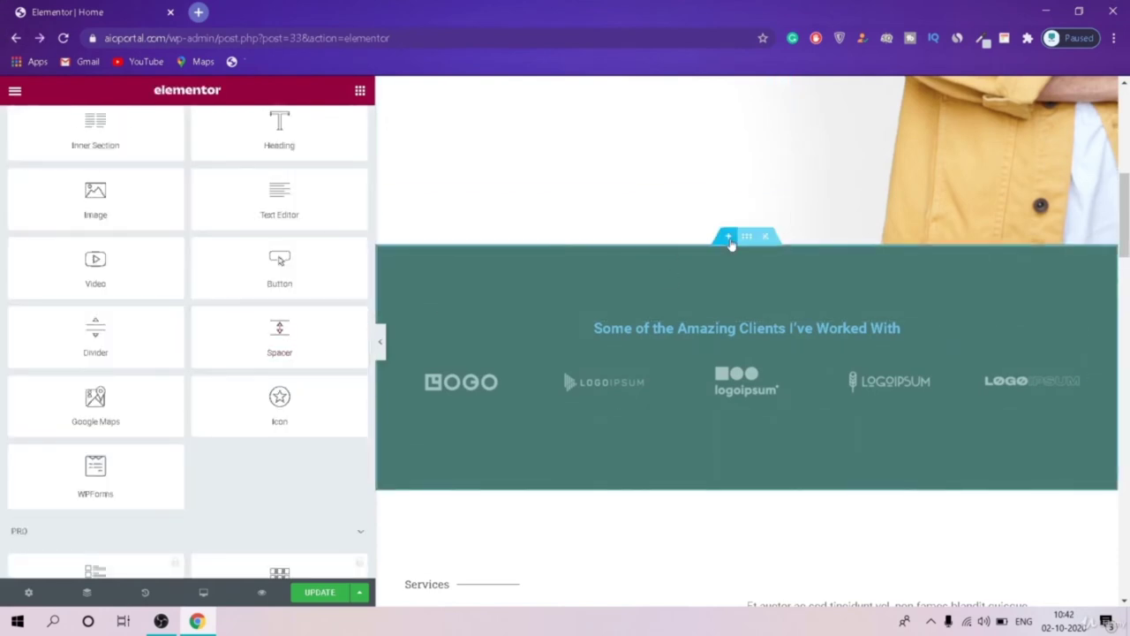
click(729, 239)
click(709, 312)
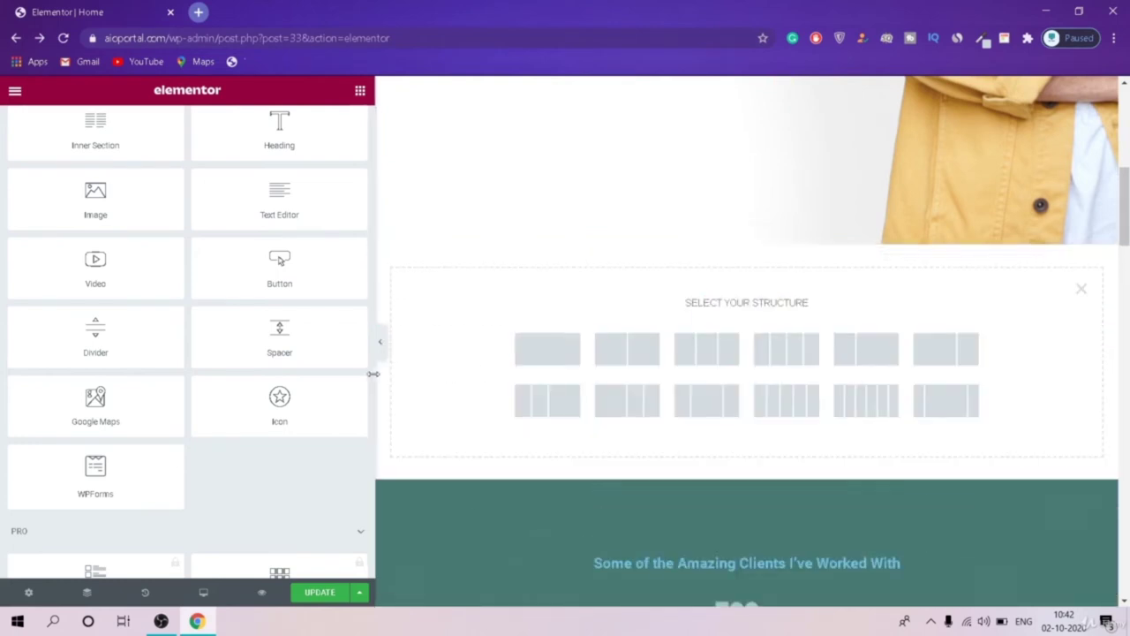
click(528, 357)
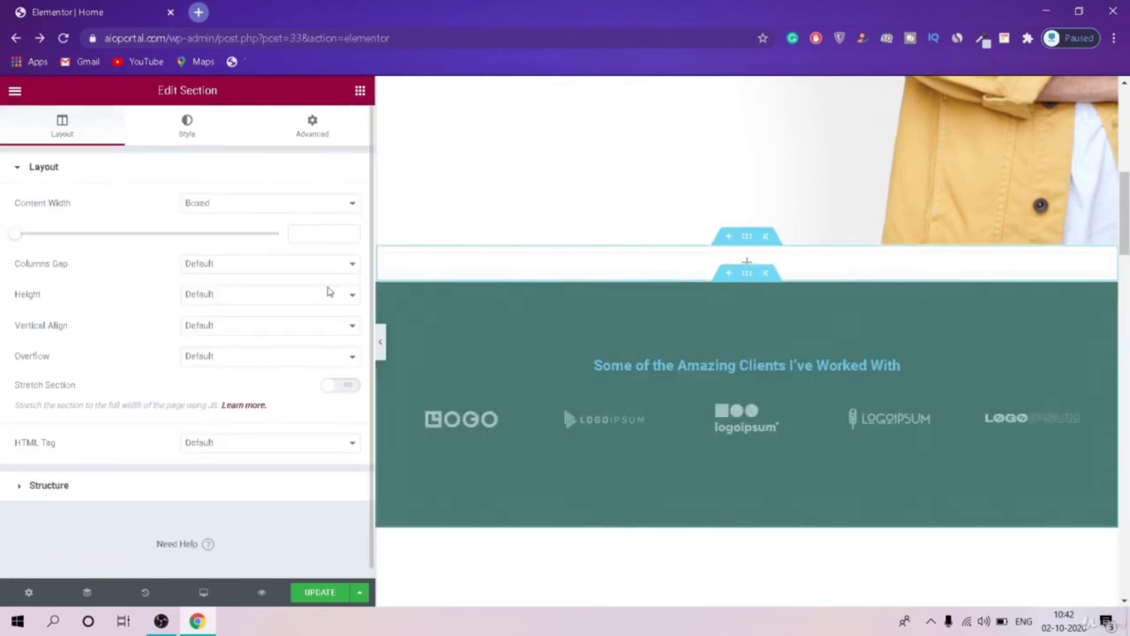
click(746, 262)
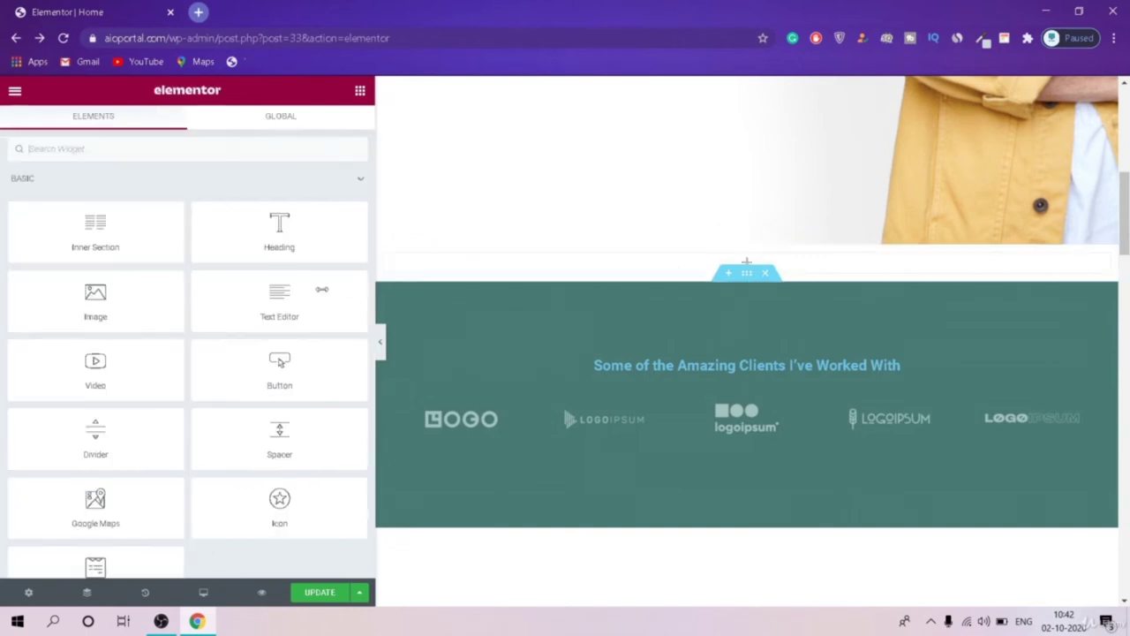
Step: Add a Spacer widget to the empty section above the clients section and set its space to 262 px
drag(279, 433, 722, 259)
drag(30, 232, 134, 273)
scroll(389, 349, down, 3)
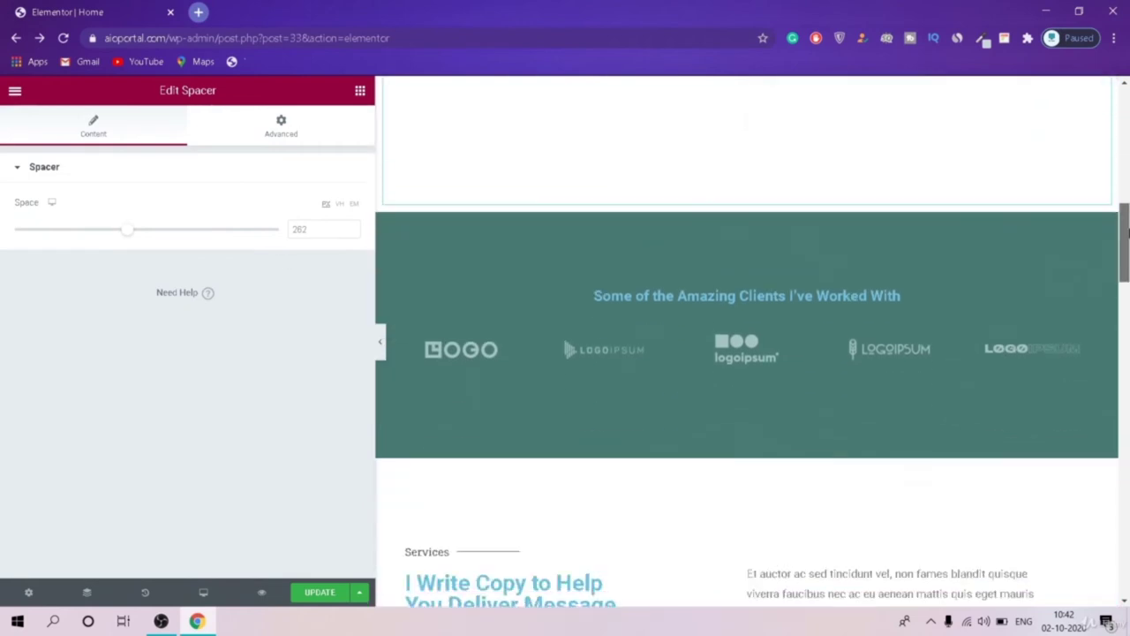
Step: Preview the spacer's gap on the full-width page, reduce its space and delete the Spacer widget above the clients section
click(383, 349)
scroll(657, 395, up, 5)
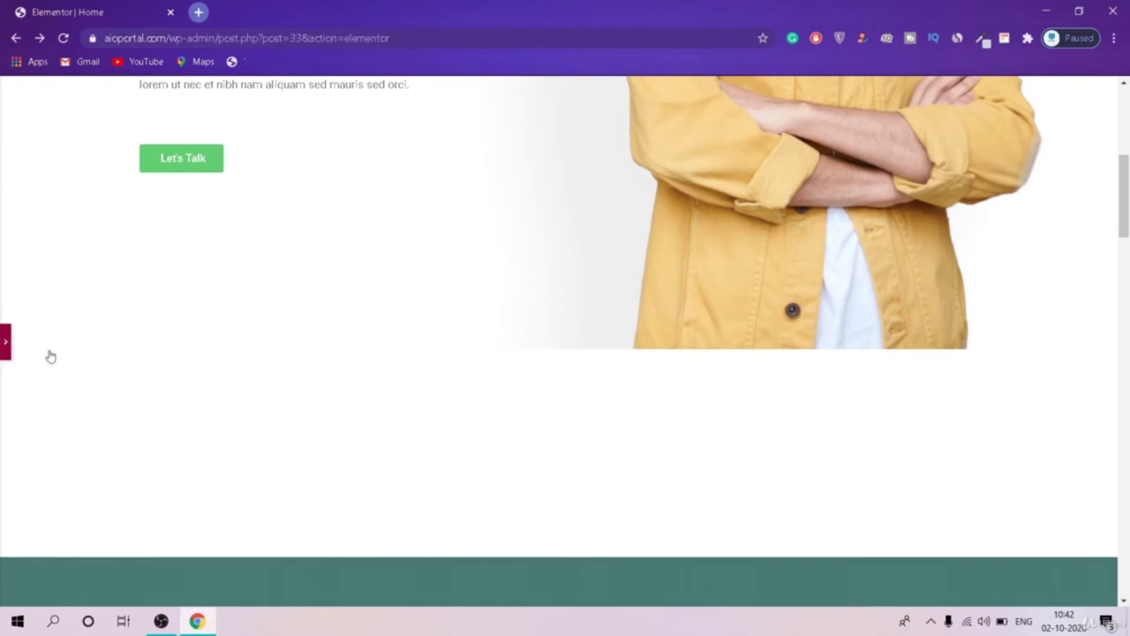
click(9, 346)
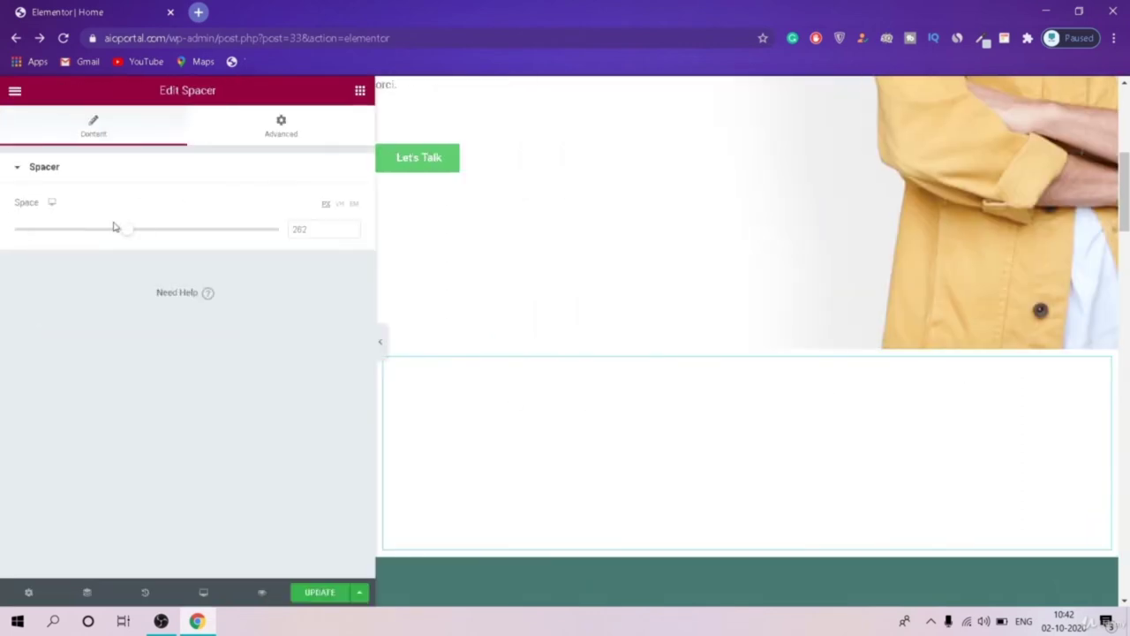
drag(126, 231, 35, 231)
key(Delete)
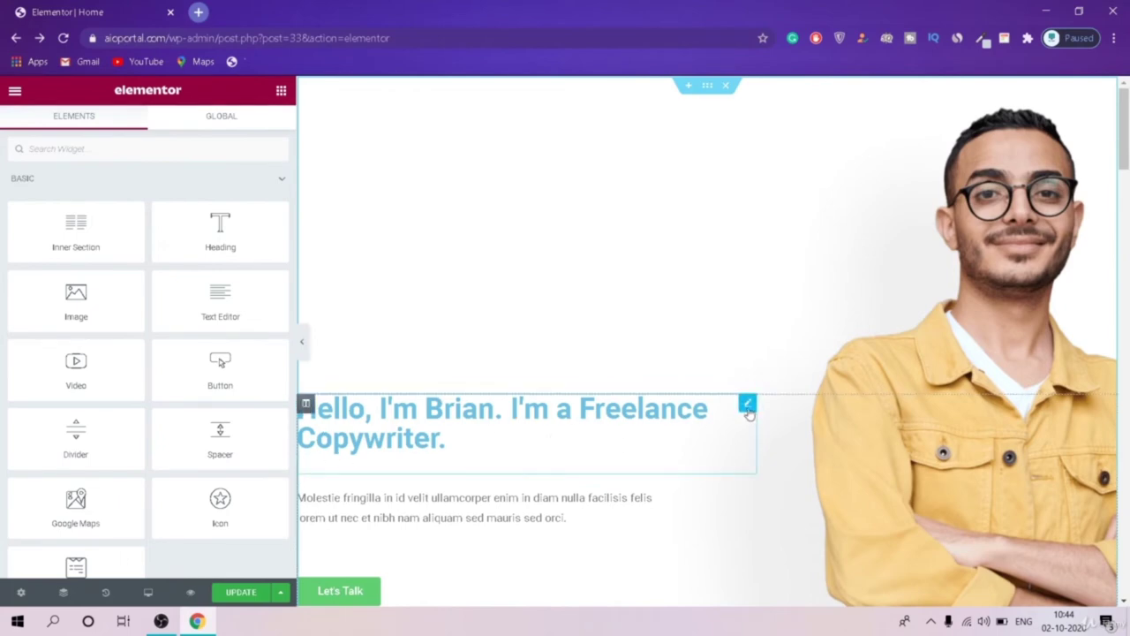
Step: Replace the hero heading's title with "This is the tittle"
click(746, 406)
click(206, 229)
key(ctrl+a)
key(BackSpace)
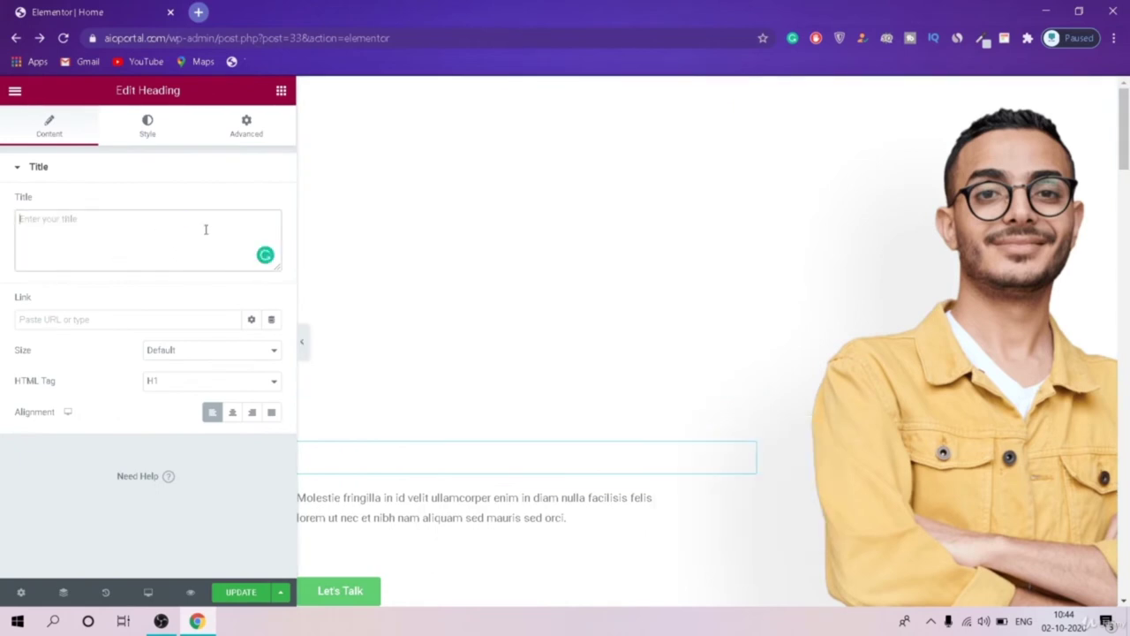
text(This is th)
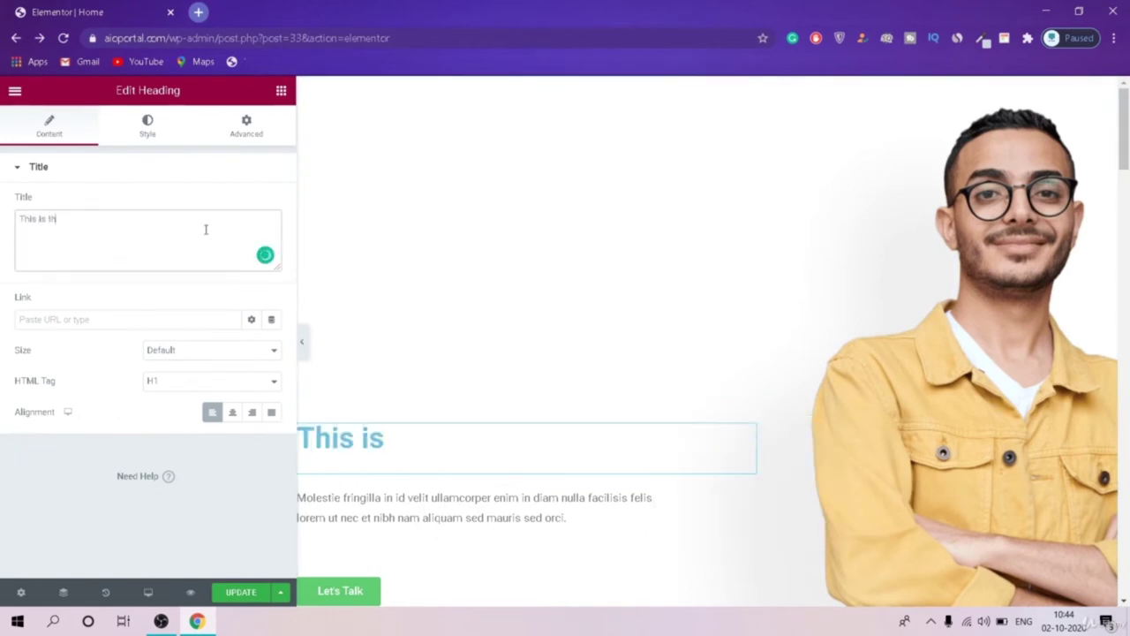
text(e tittle)
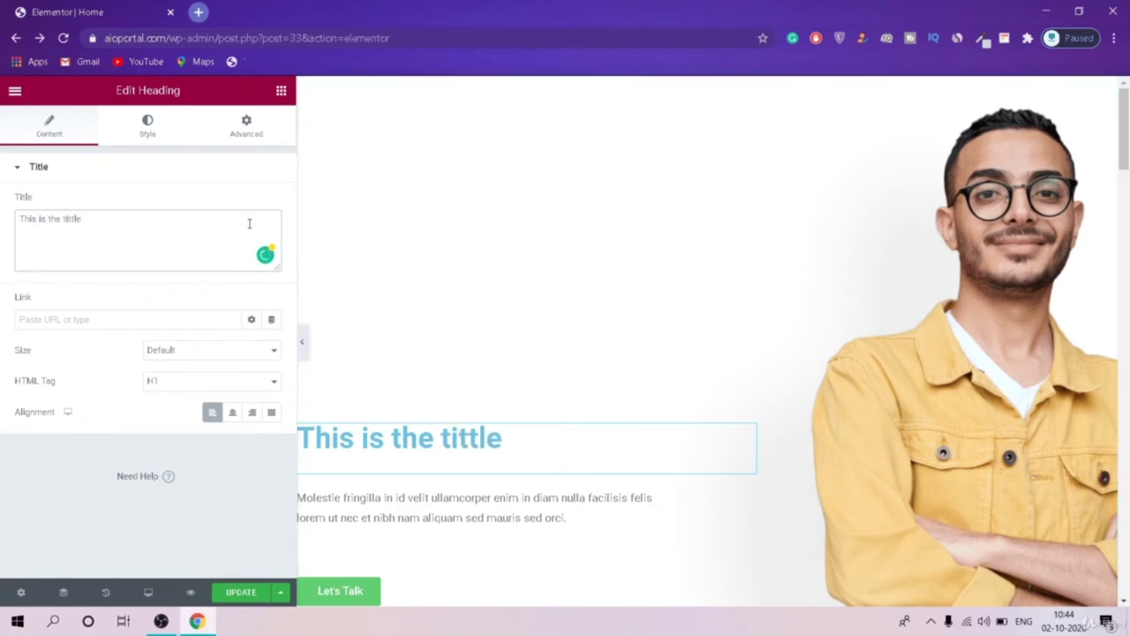
Step: Try the Small and XL sizes on the hero heading and set its size to XXL
click(258, 351)
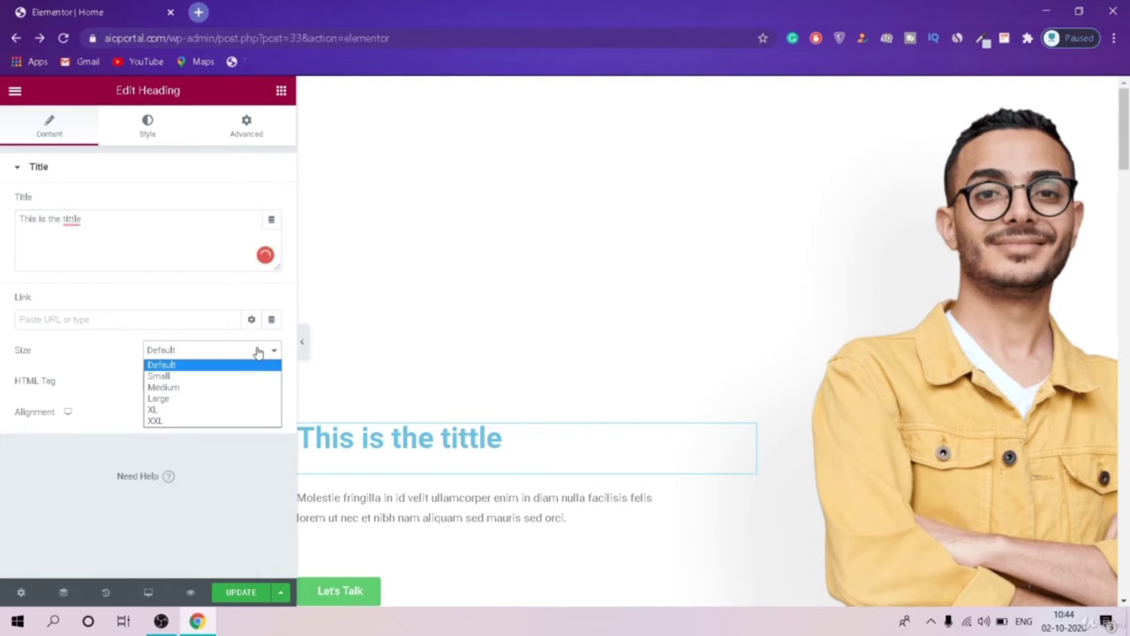
click(256, 376)
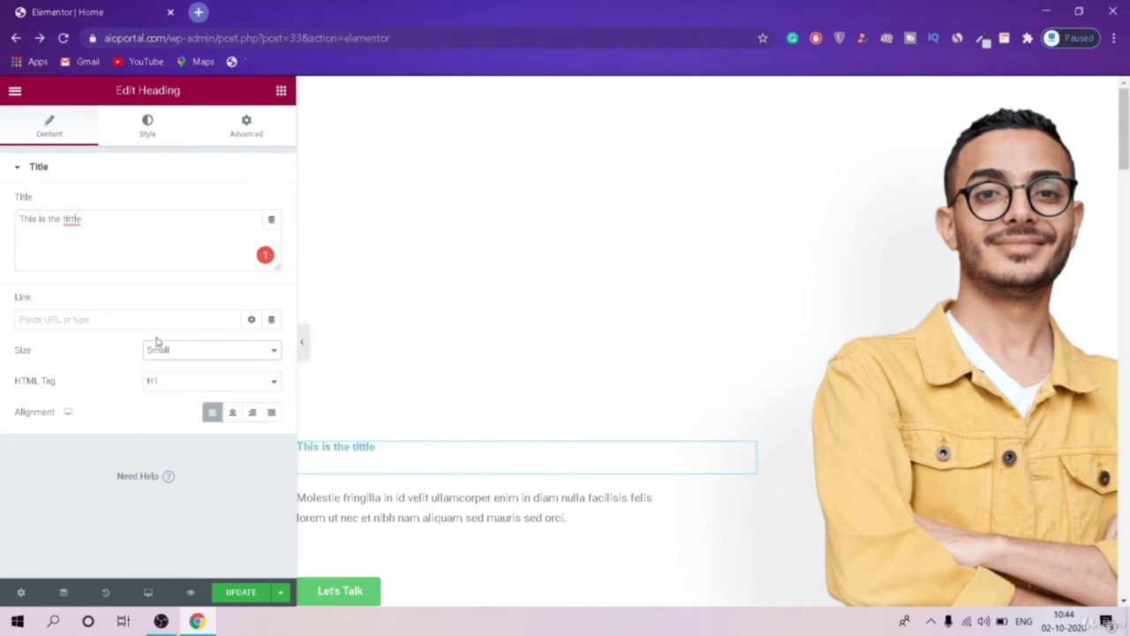
click(179, 353)
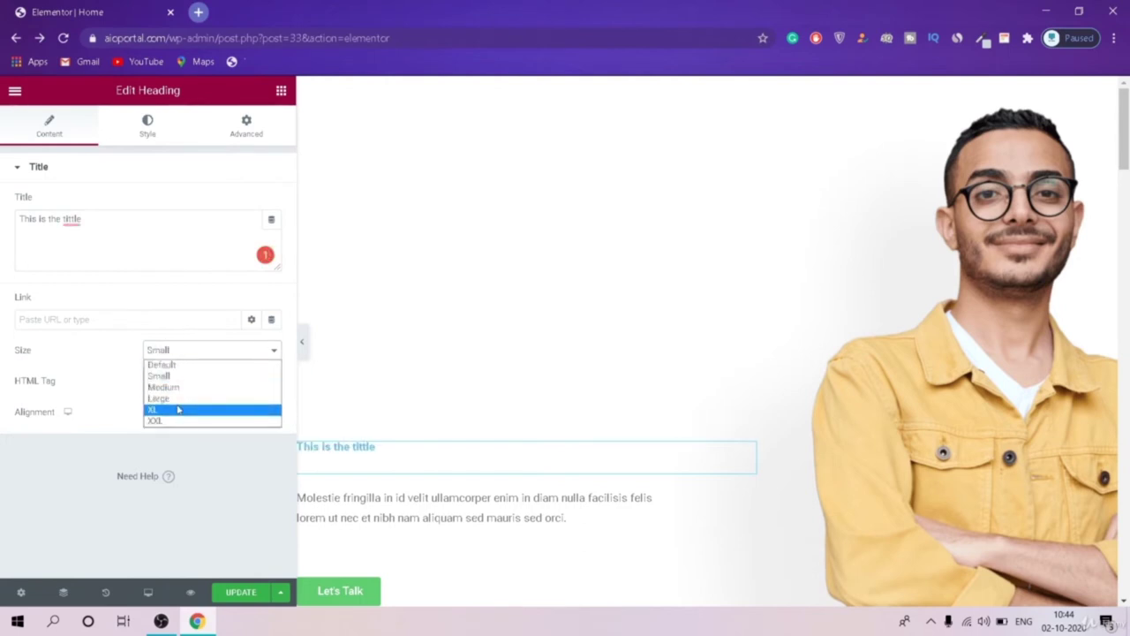
click(177, 409)
click(224, 347)
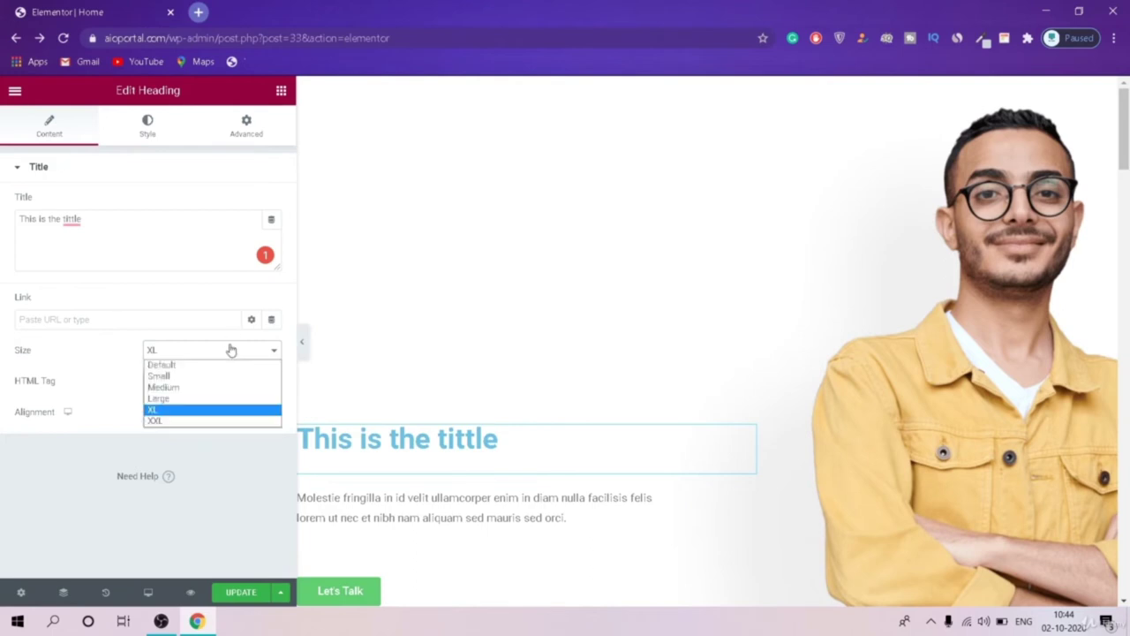
click(217, 422)
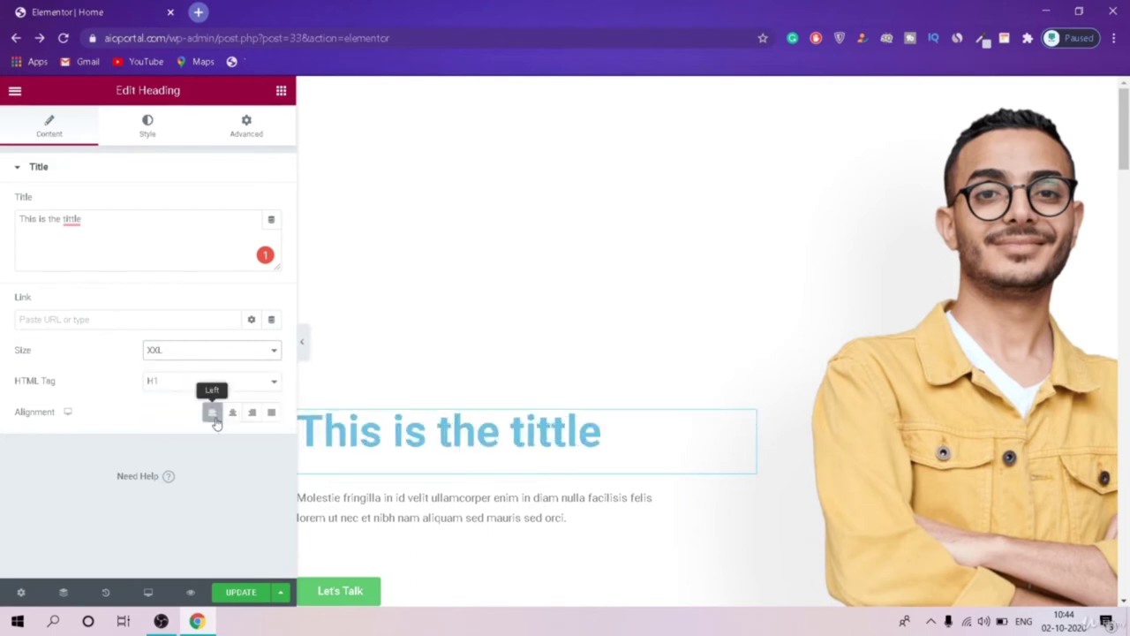
Step: Try the H6 tag on the heading, return it to H1, and correct the title to "This is the title"
click(210, 386)
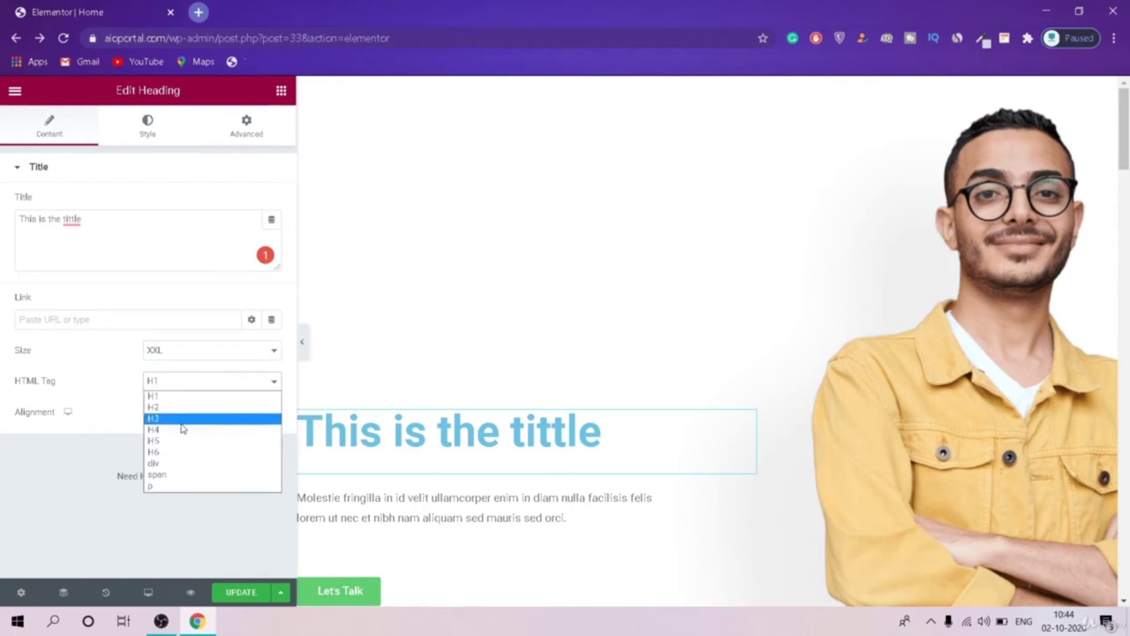
click(150, 451)
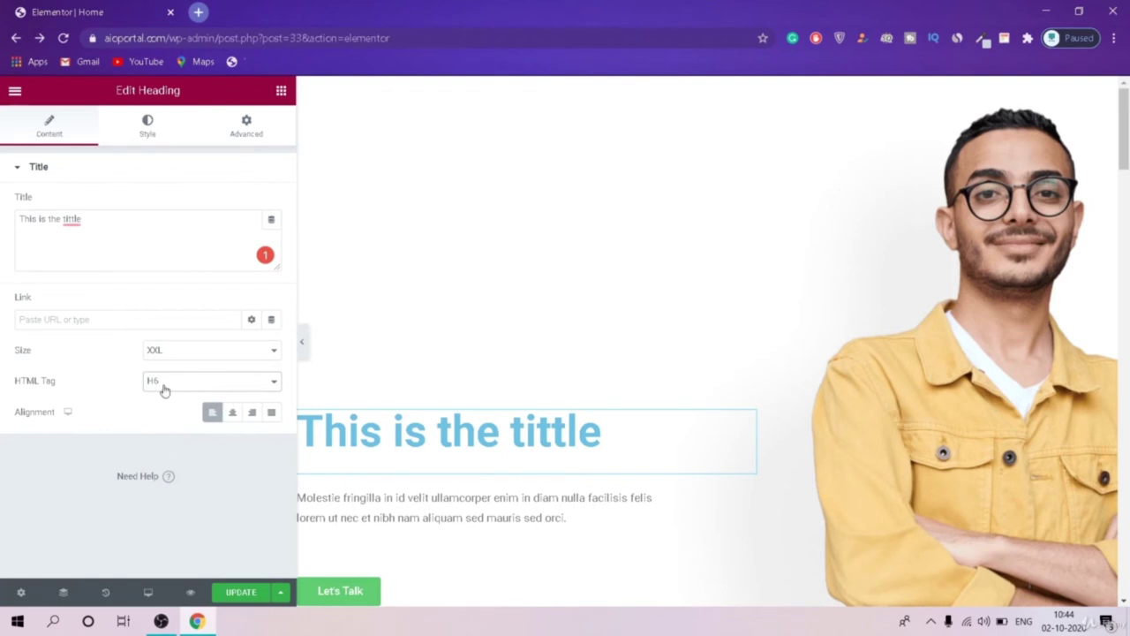
click(195, 386)
click(196, 396)
mouse_move(76, 222)
click(75, 258)
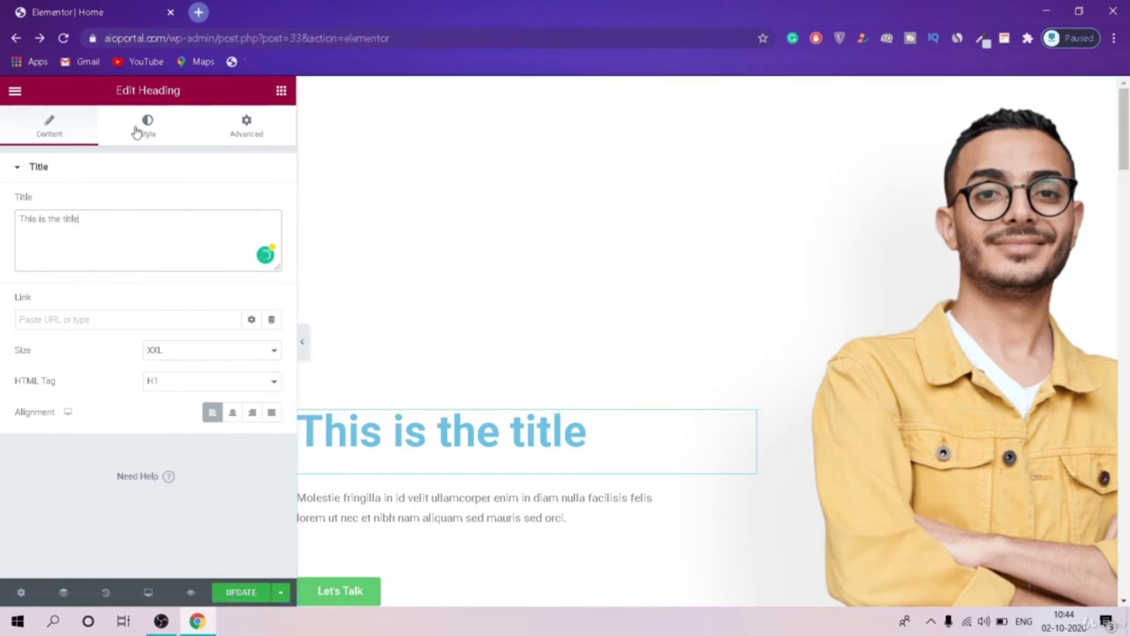
Step: Set the hero heading's text color to bright red
click(143, 129)
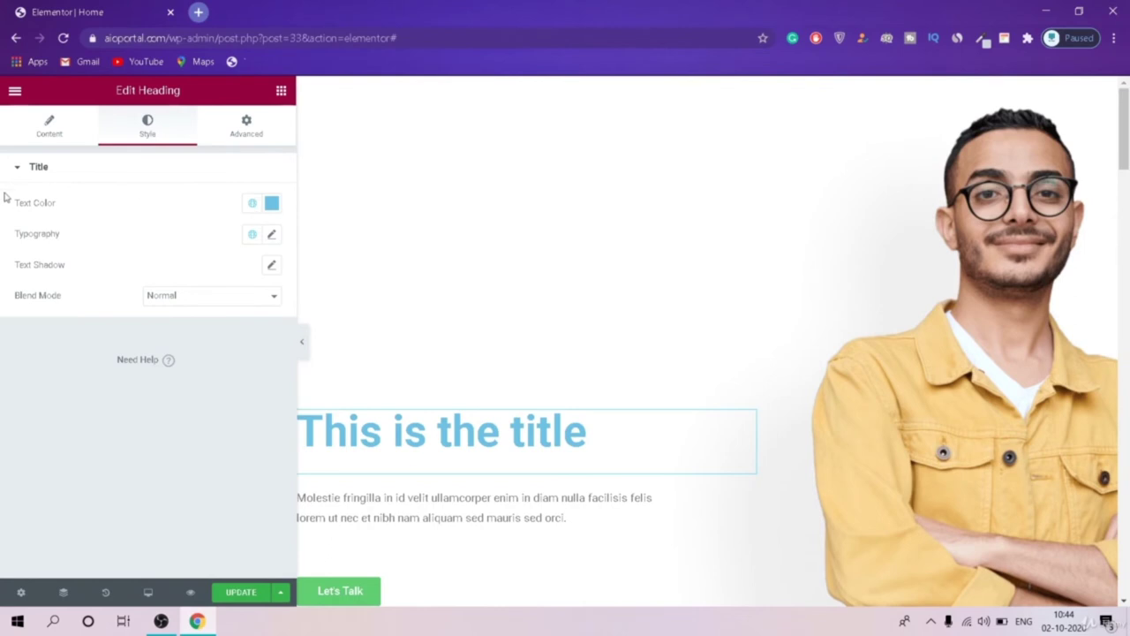
click(272, 204)
drag(199, 394, 200, 393)
click(268, 391)
drag(230, 326, 285, 248)
click(2, 344)
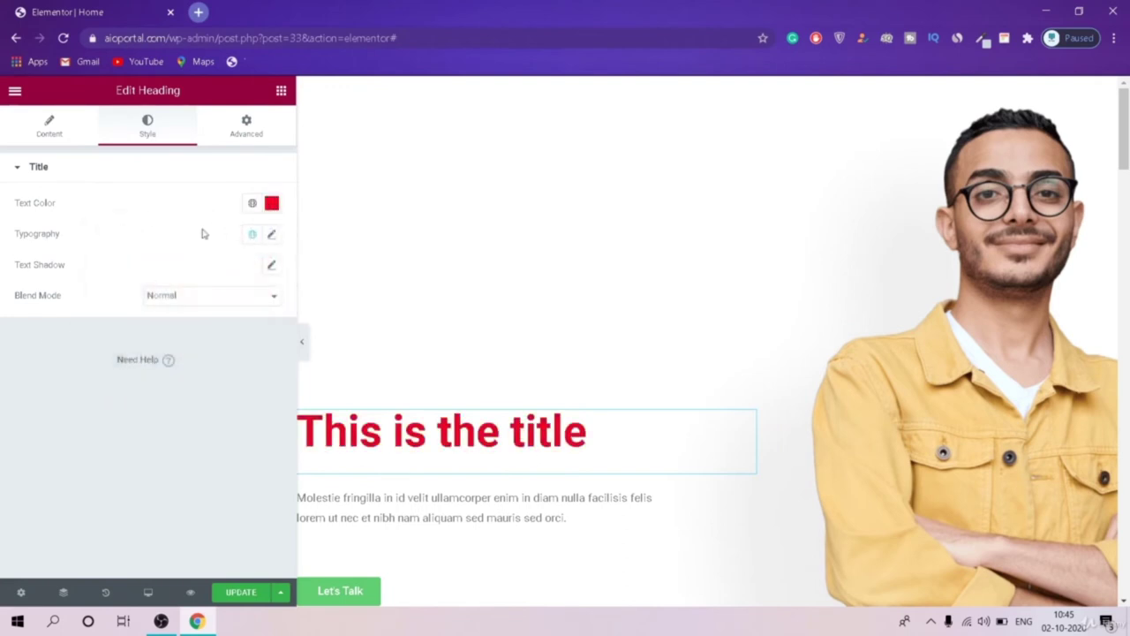
Step: Change the hero heading's font family to Poppins
click(273, 237)
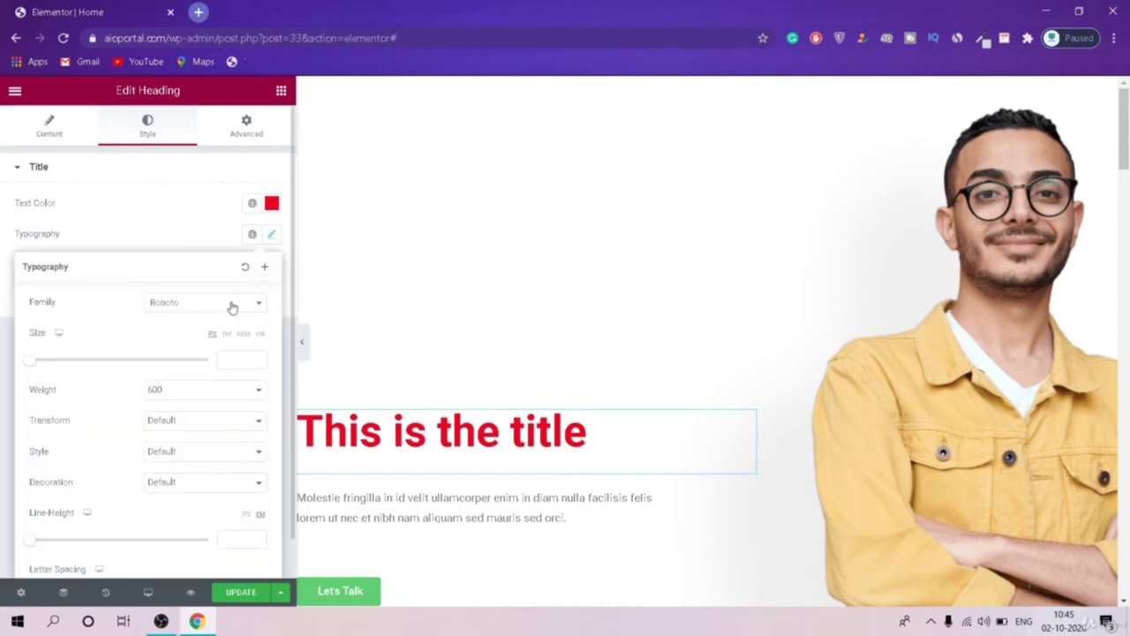
click(45, 302)
drag(45, 302, 126, 301)
click(214, 305)
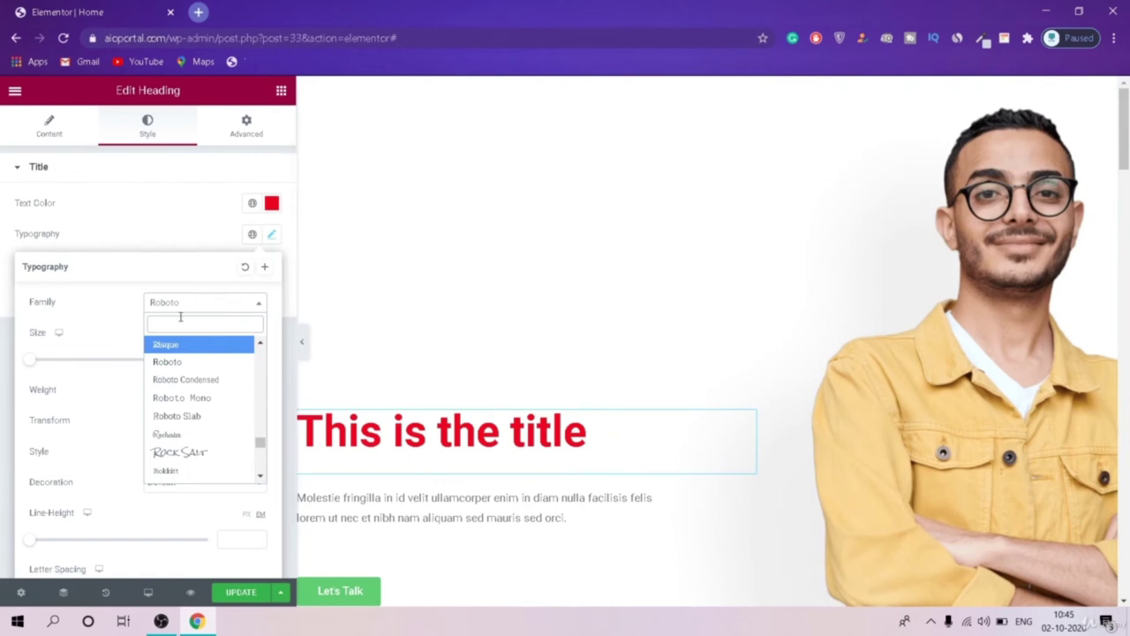
text(pop)
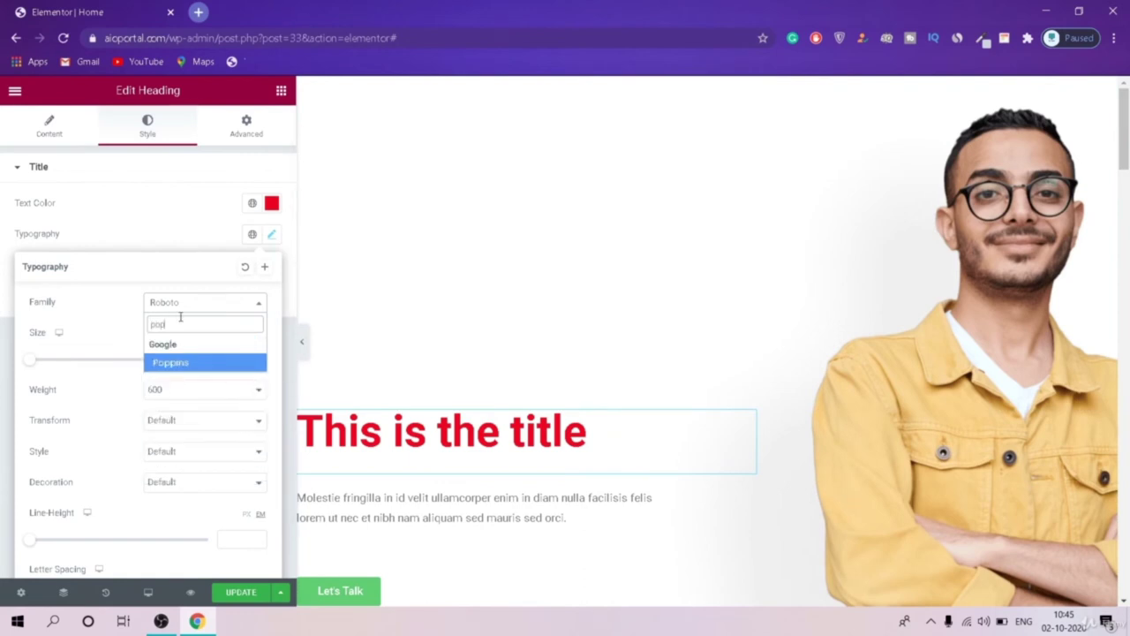
key(Return)
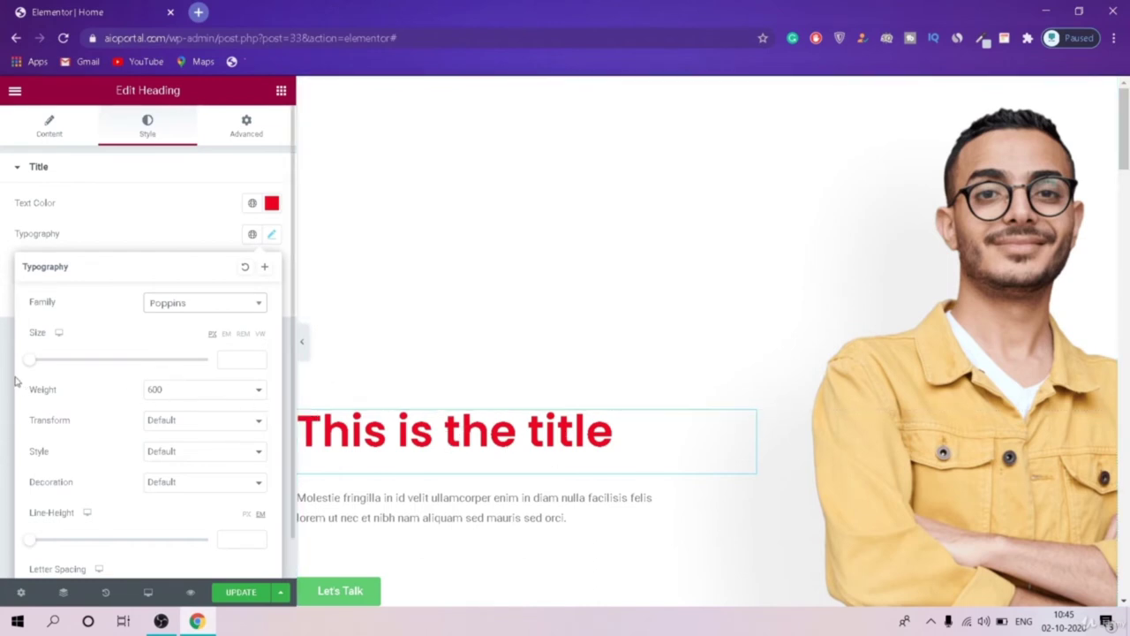
Step: Set the heading's font size to 35 px and try weight 200 before returning the weight to 600
drag(32, 363, 105, 504)
drag(34, 494, 61, 497)
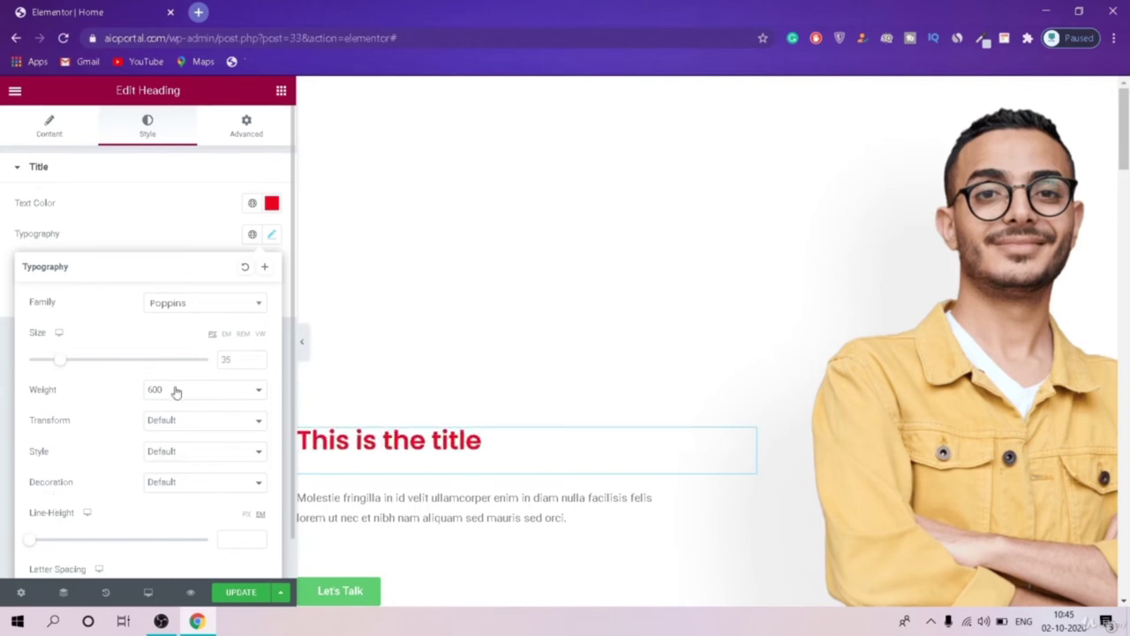
click(176, 392)
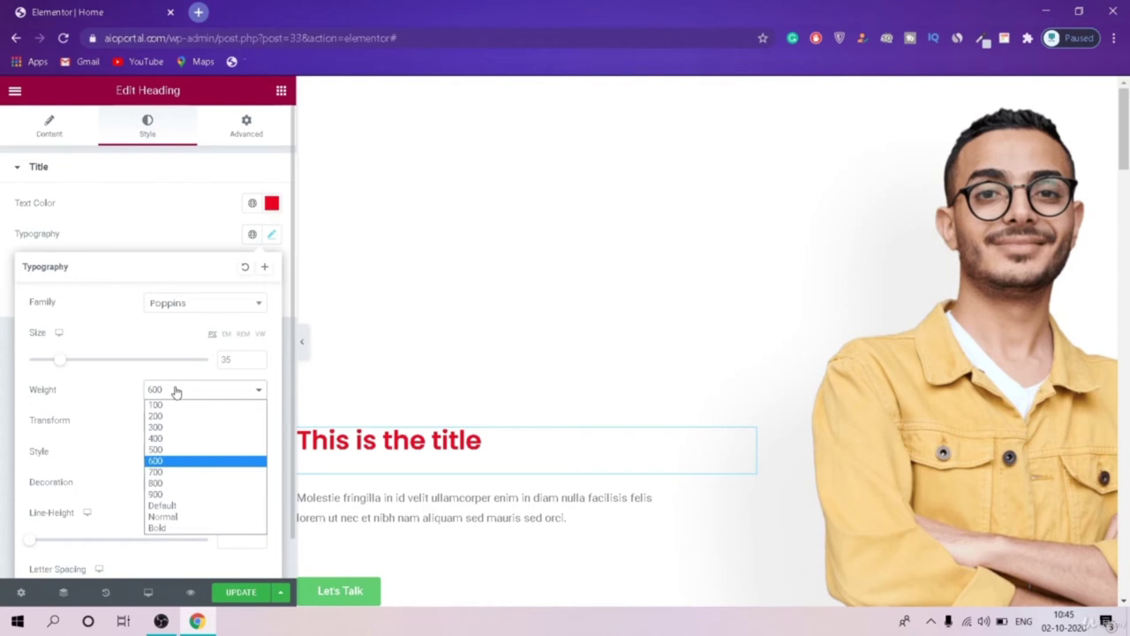
click(216, 416)
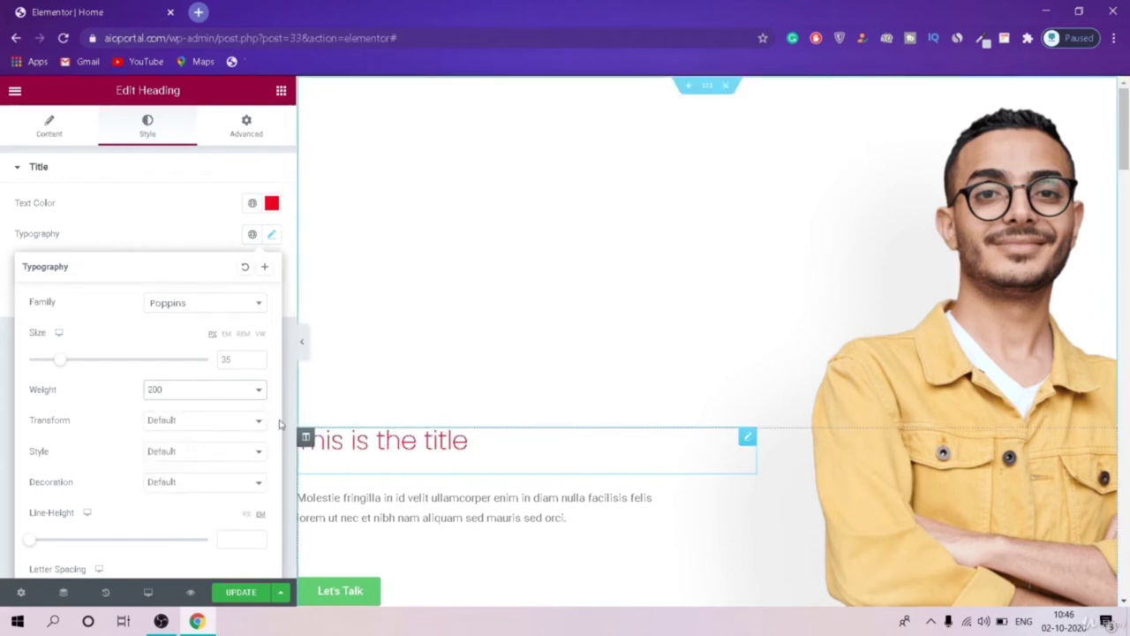
click(204, 391)
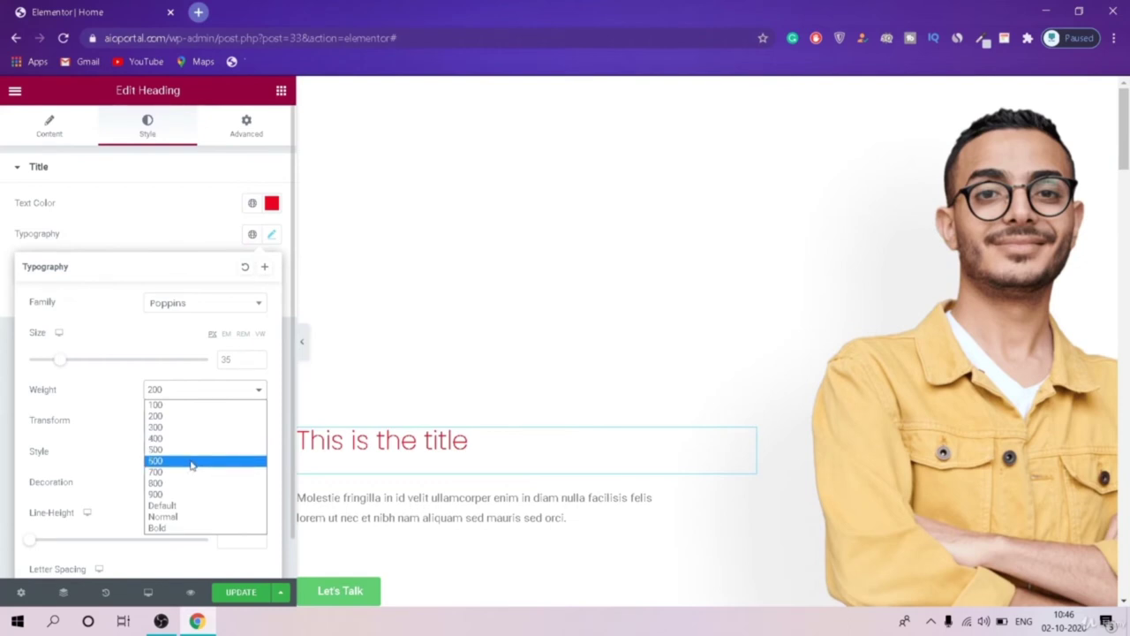
click(192, 462)
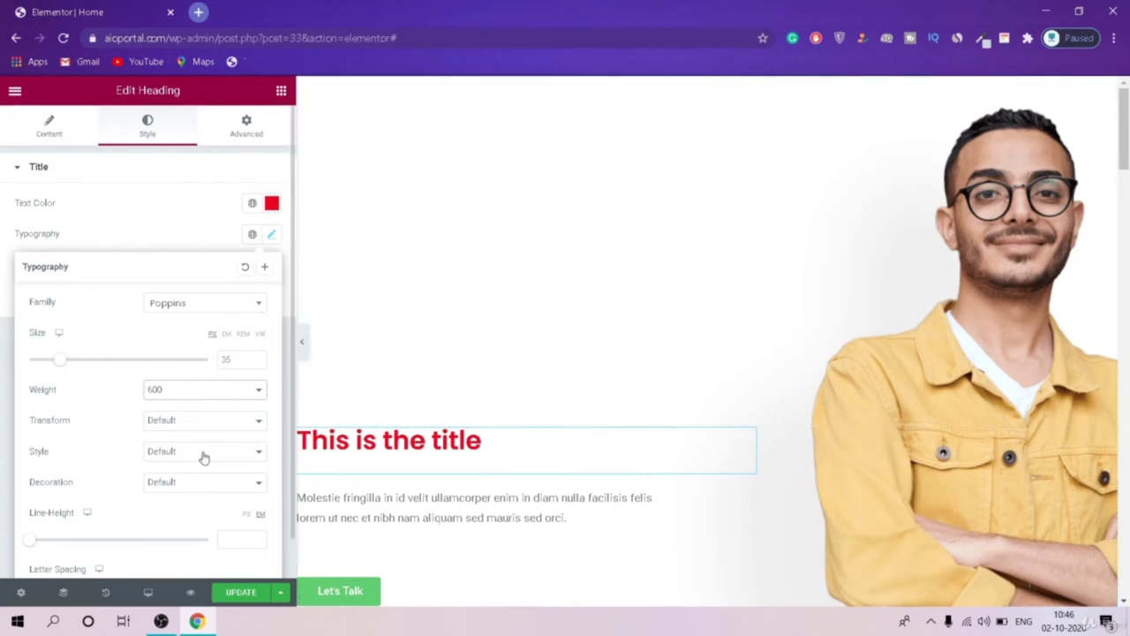
click(150, 328)
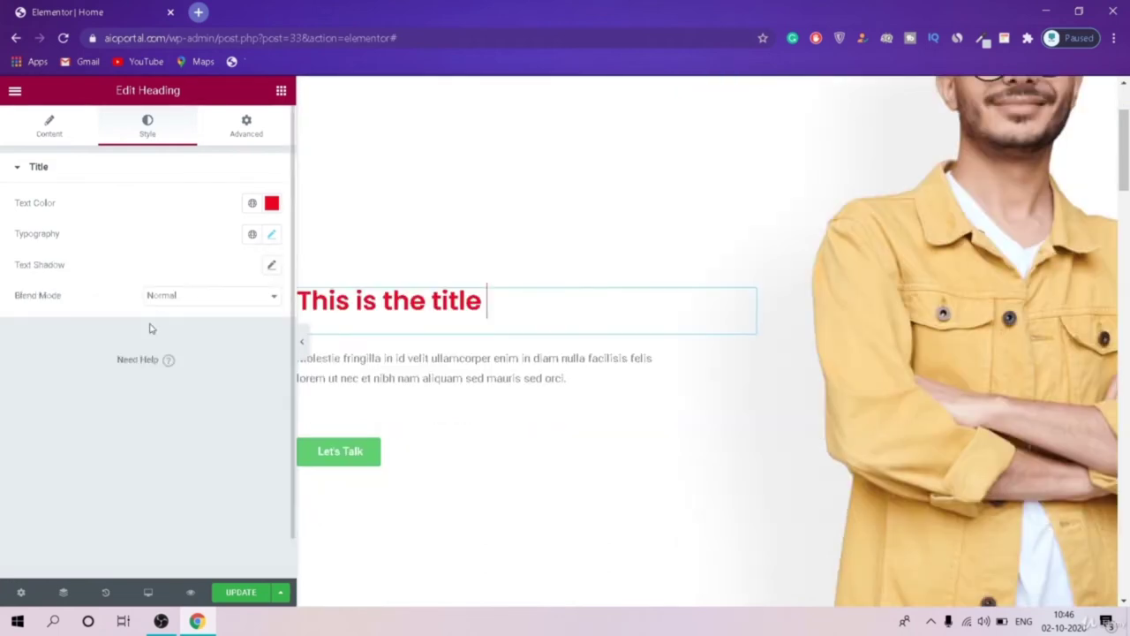
Step: Add a text shadow to the hero heading and set its blur to 80
click(271, 265)
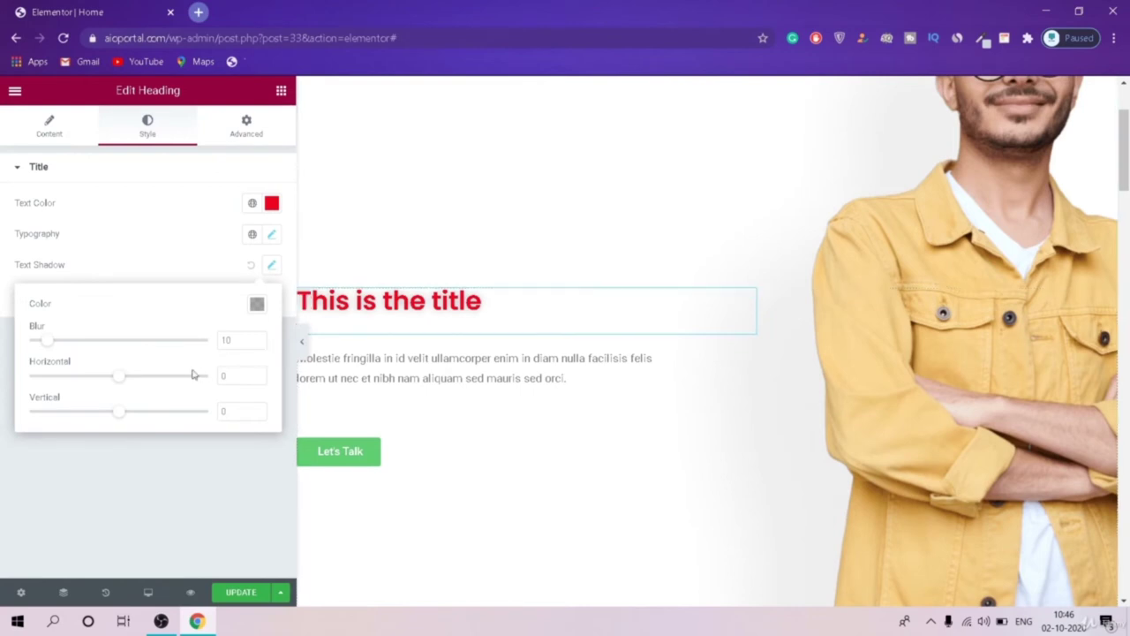
drag(41, 338, 186, 359)
click(210, 327)
click(265, 295)
click(271, 265)
click(271, 265)
drag(149, 341, 174, 340)
Step: Make the heading's text shadow color fully opaque black, rgba(0, 0, 0, 1)
click(256, 304)
drag(179, 432, 266, 501)
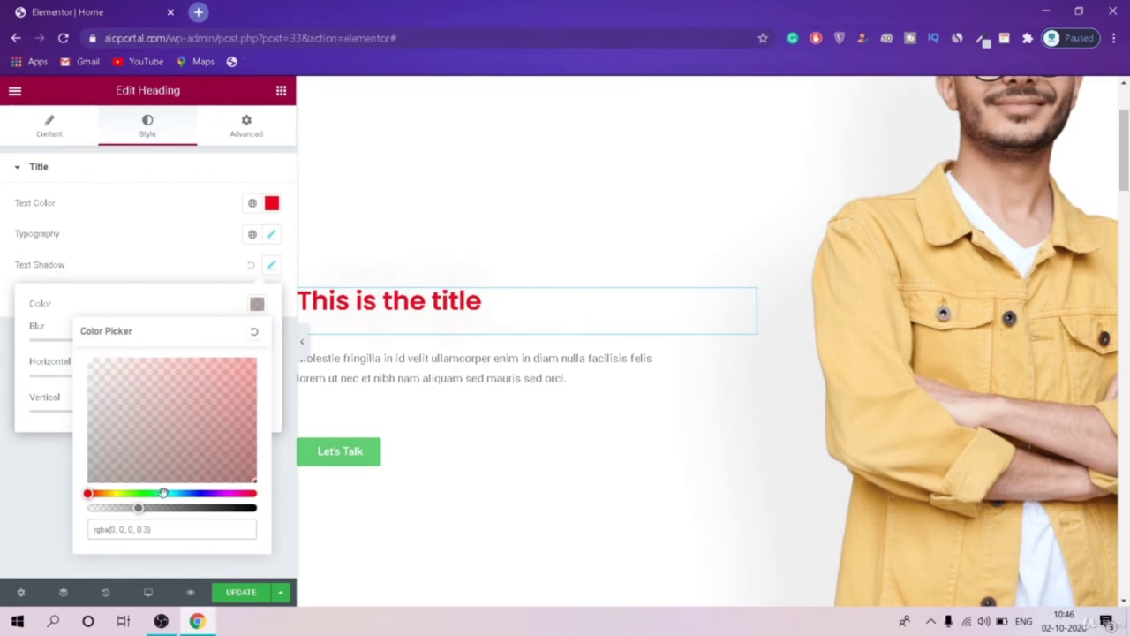
drag(143, 509, 271, 527)
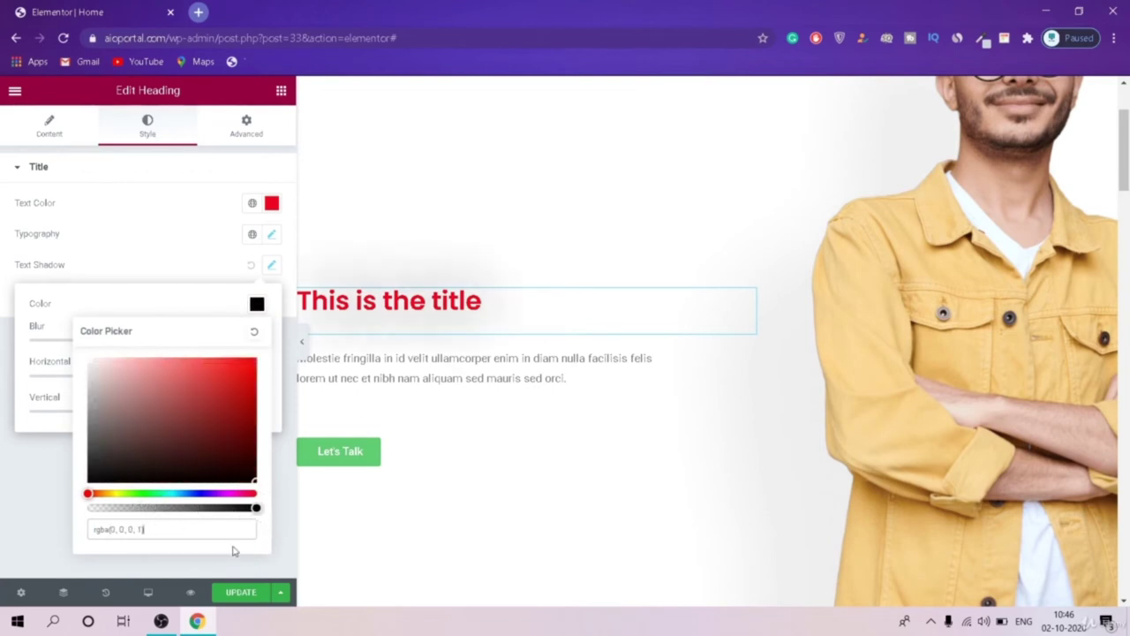
click(3, 494)
click(31, 473)
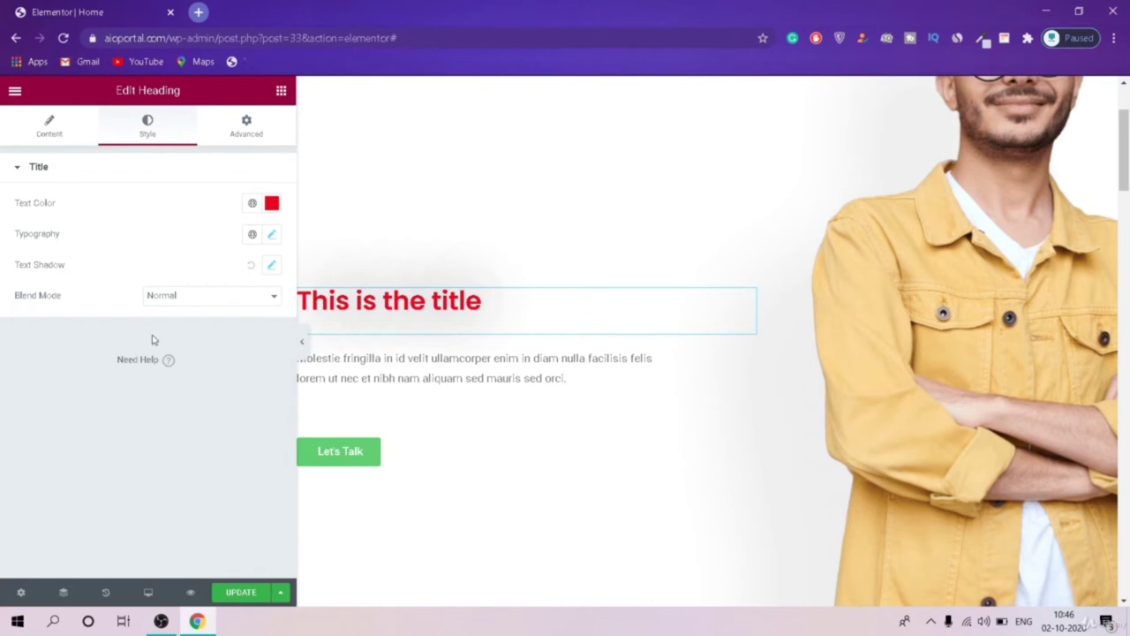
Step: Check the heading's blend mode options and shift its text shadow horizontally to about -29
click(181, 298)
click(33, 488)
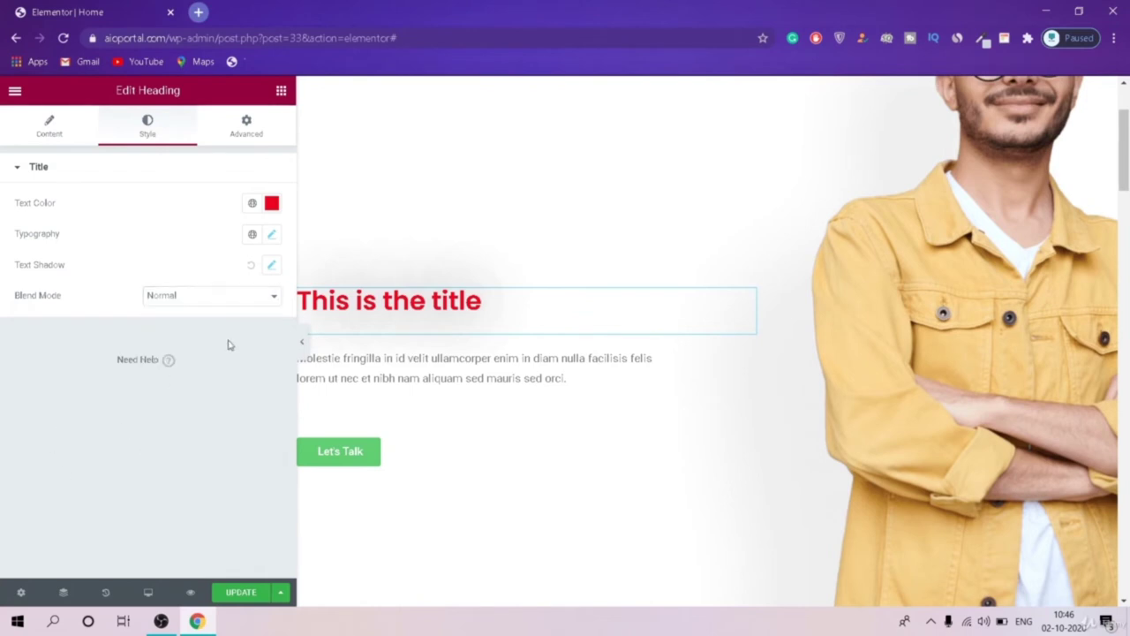
click(271, 264)
drag(123, 377, 270, 401)
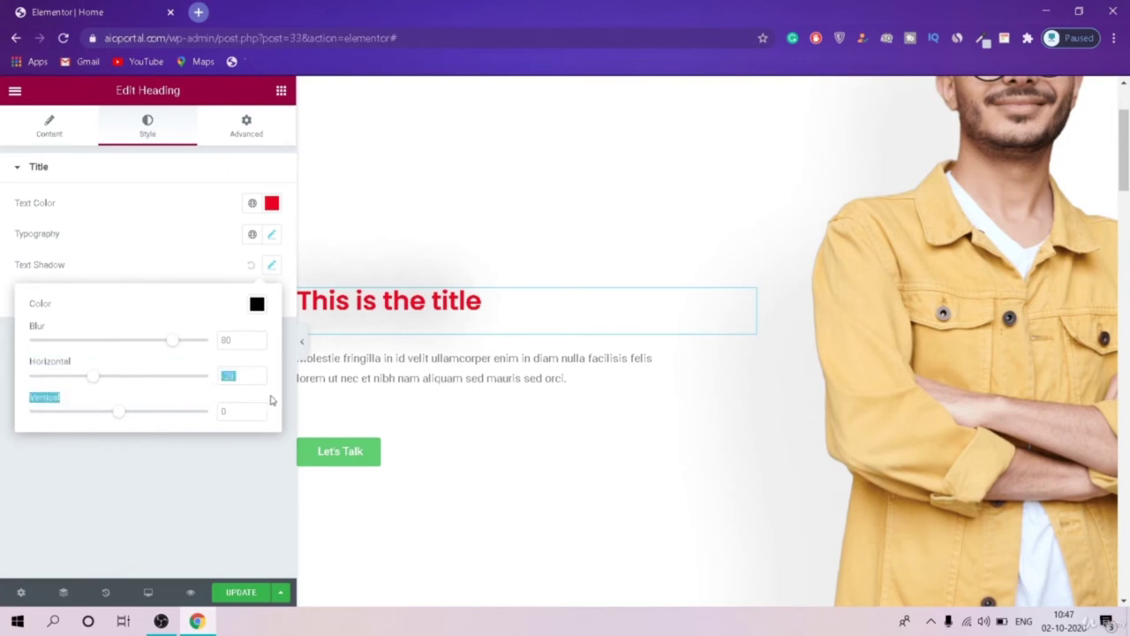
drag(431, 300, 448, 300)
click(429, 327)
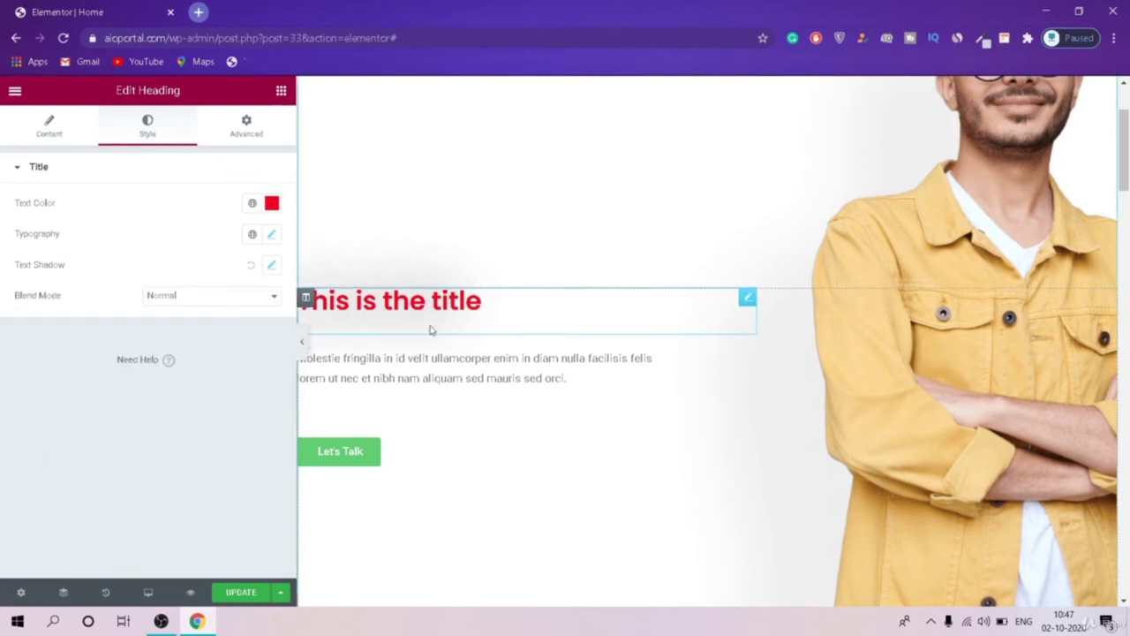
Step: Try other shades for the heading's text shadow and return the color to opaque black
click(273, 265)
click(256, 305)
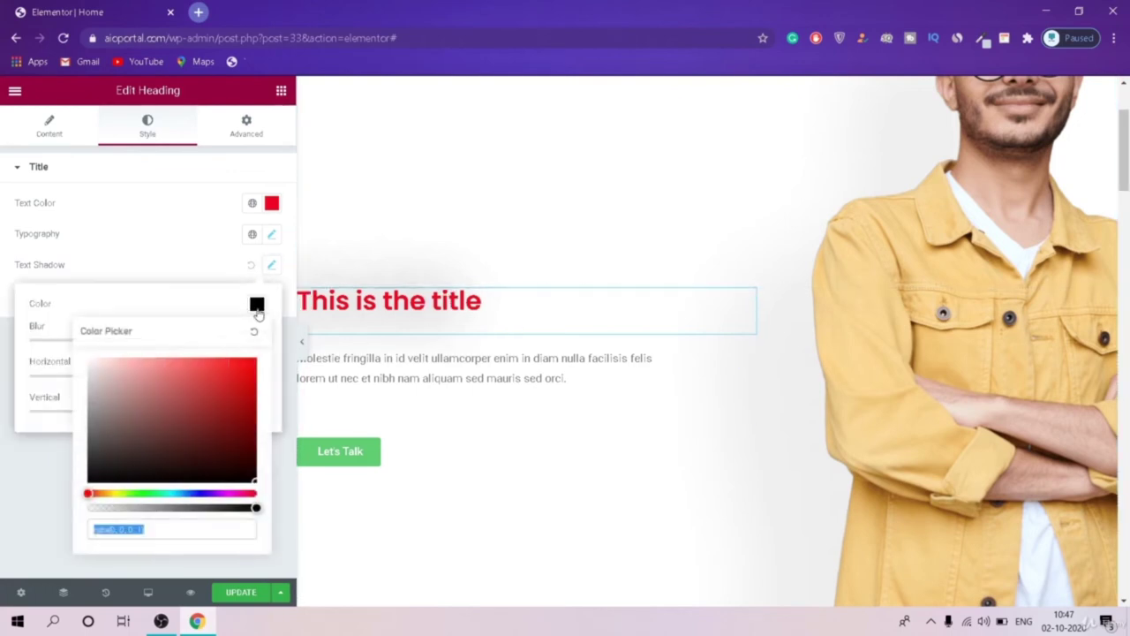
drag(191, 416, 1, 344)
drag(210, 442, 289, 570)
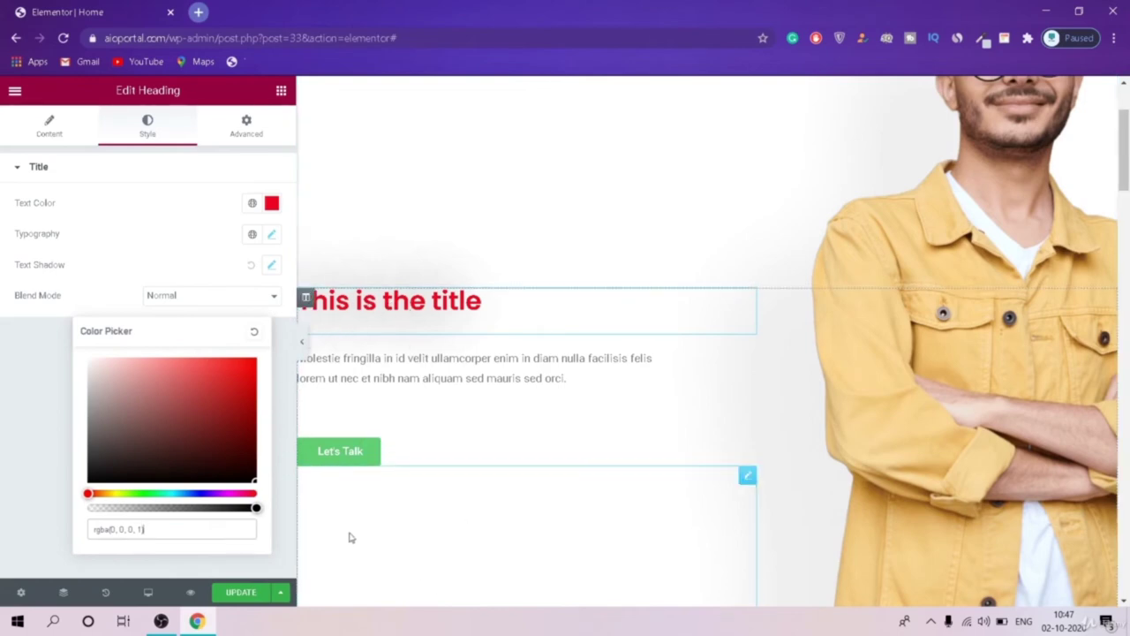
Step: Try an opaque red, rgba(255, 23, 23, 1), as the hero heading's text shadow color
mouse_move(257, 507)
mouse_down()
mouse_move(88, 508)
mouse_move(199, 524)
mouse_move(262, 514)
mouse_up()
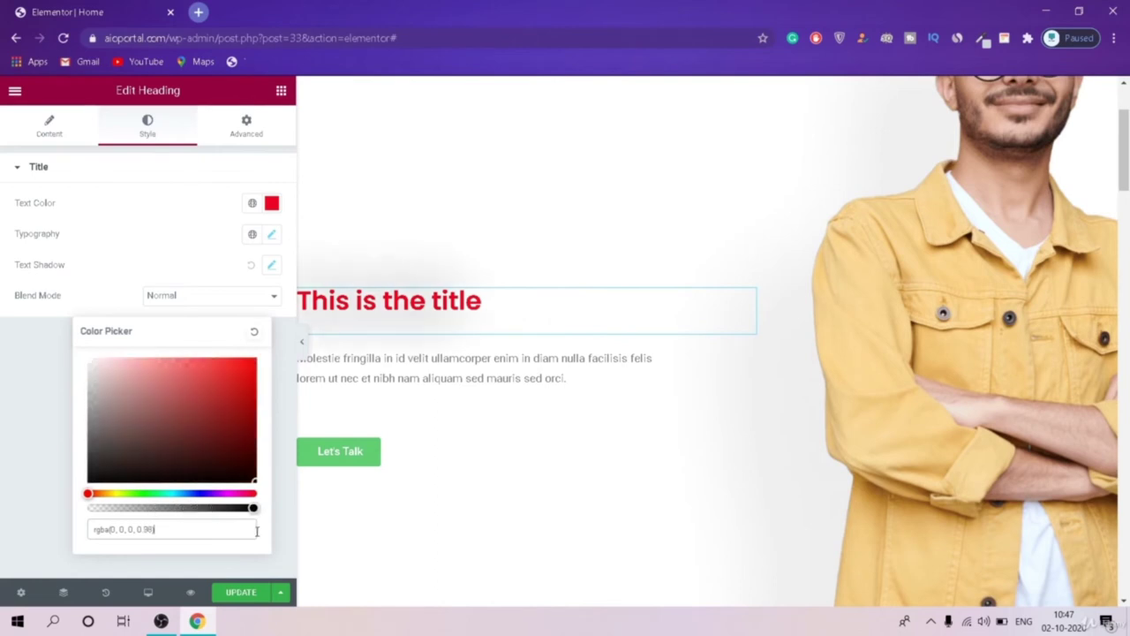
click(2, 391)
click(269, 295)
click(272, 267)
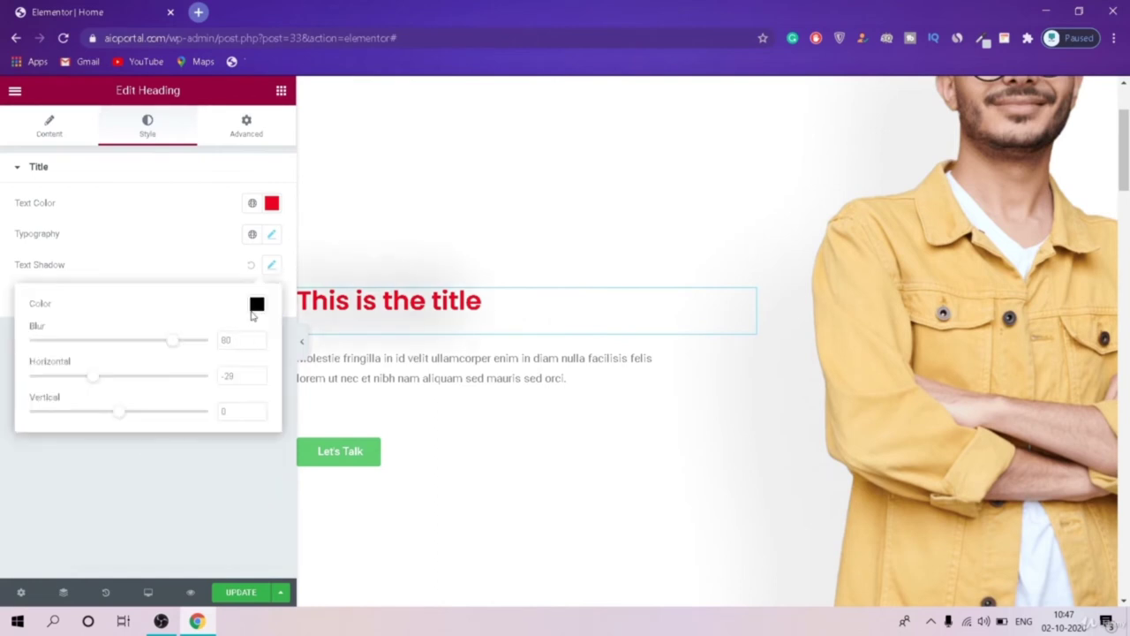
click(256, 303)
drag(205, 385, 241, 357)
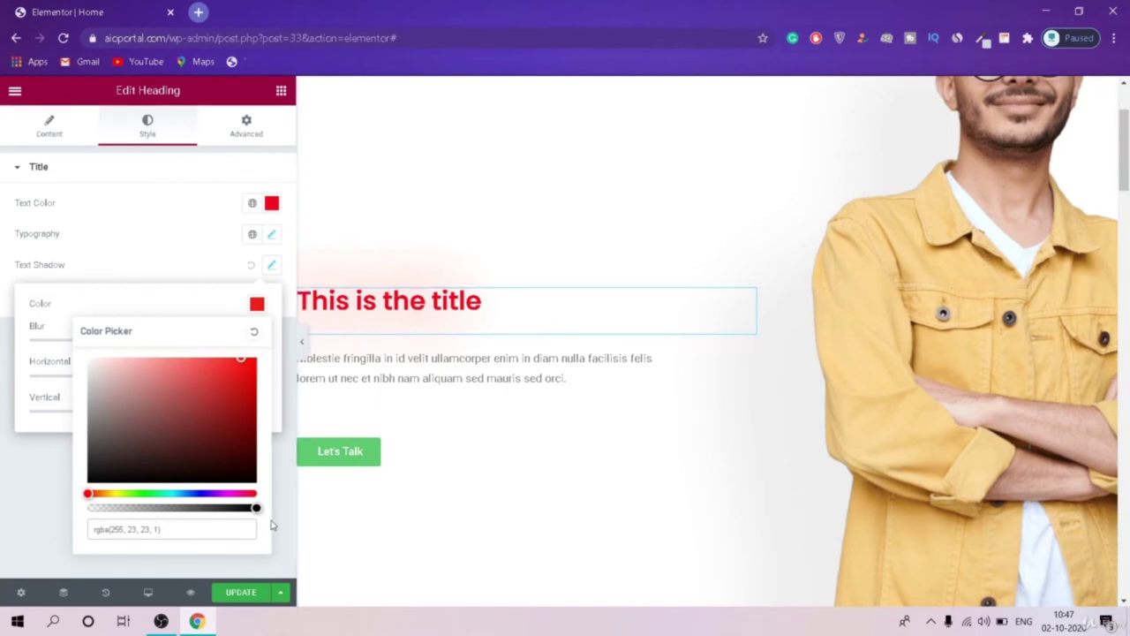
mouse_move(254, 506)
mouse_down()
mouse_move(39, 494)
mouse_move(254, 506)
mouse_up()
Step: Set the heading's text shadow color to fully opaque cyan, rgba(0, 255, 236, 1), and close the shadow settings
click(144, 494)
click(144, 507)
drag(145, 494, 170, 494)
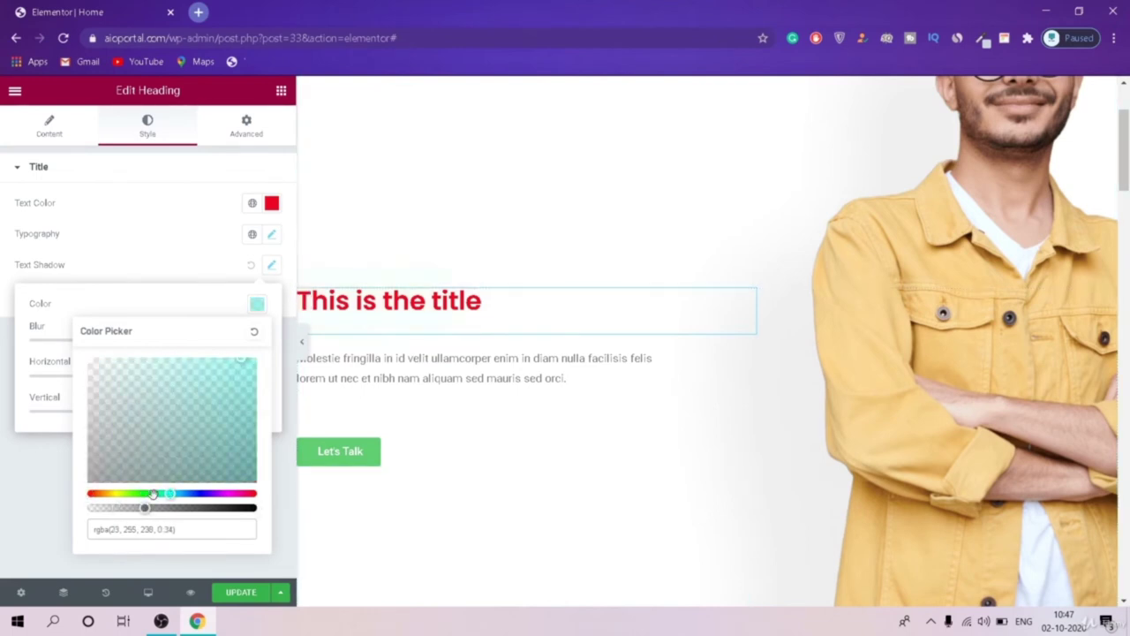
click(255, 360)
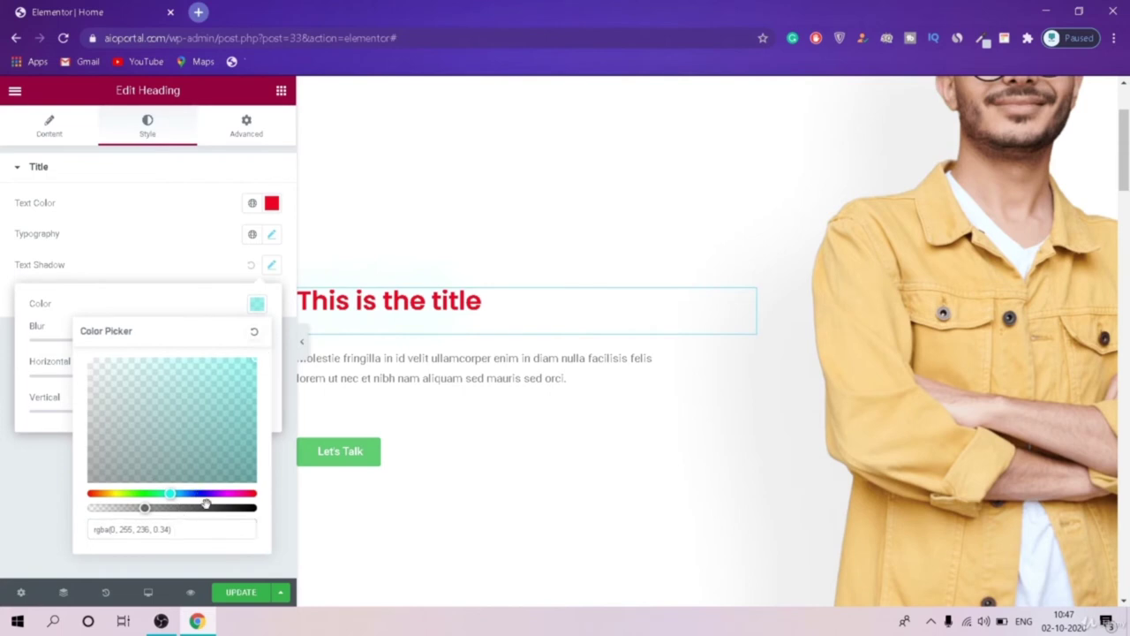
drag(204, 505, 264, 515)
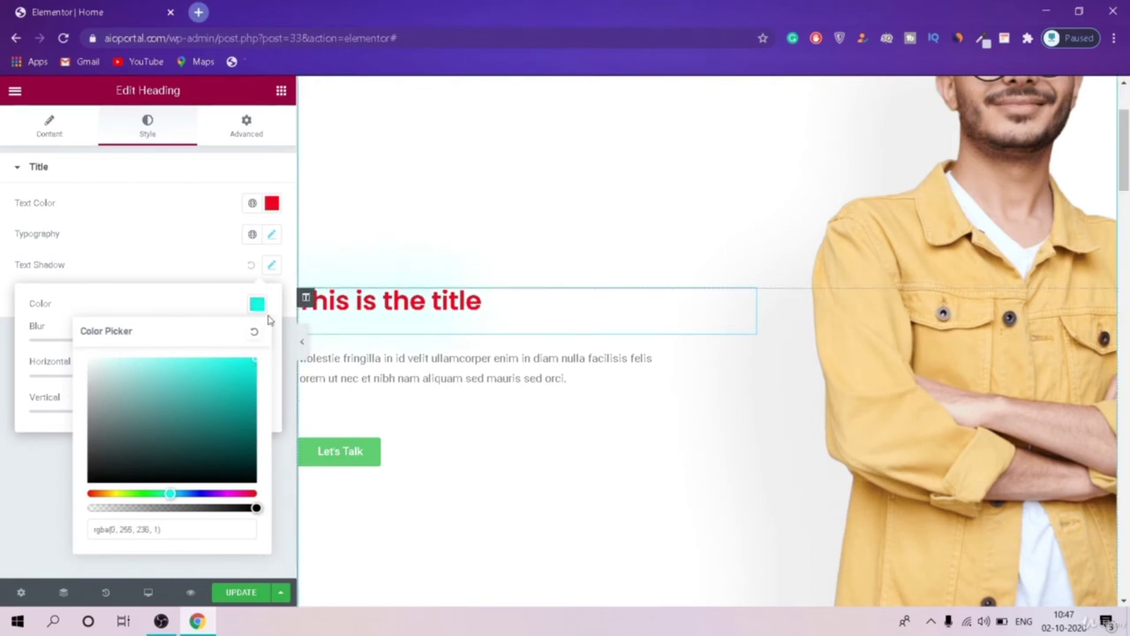
click(367, 470)
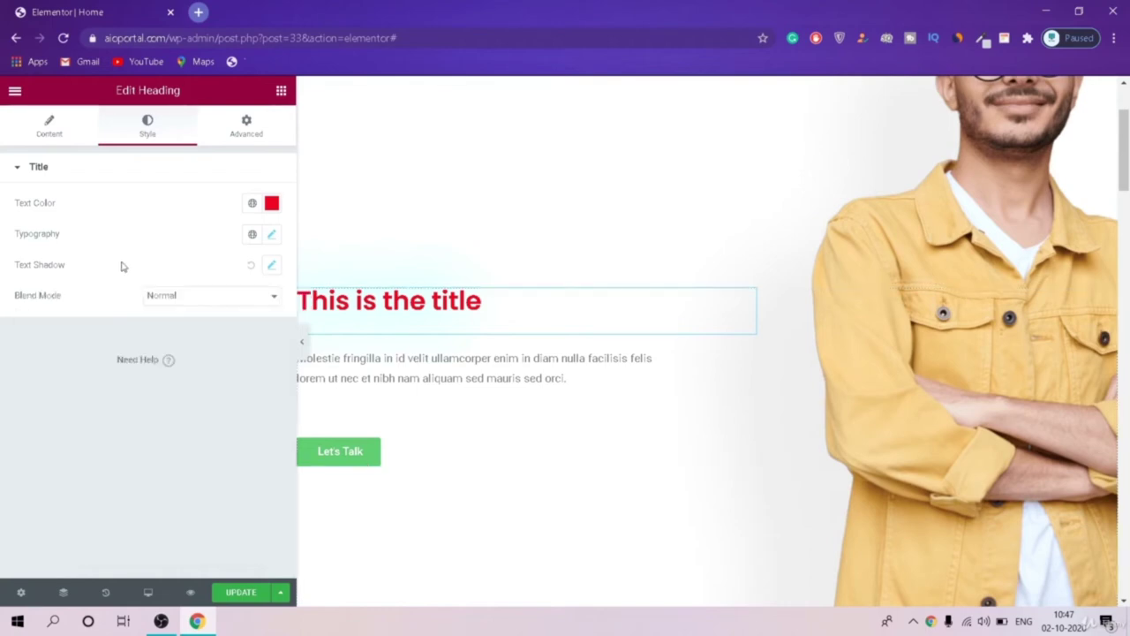
Step: Examine the heading's advanced margin and padding, background and border options
click(247, 128)
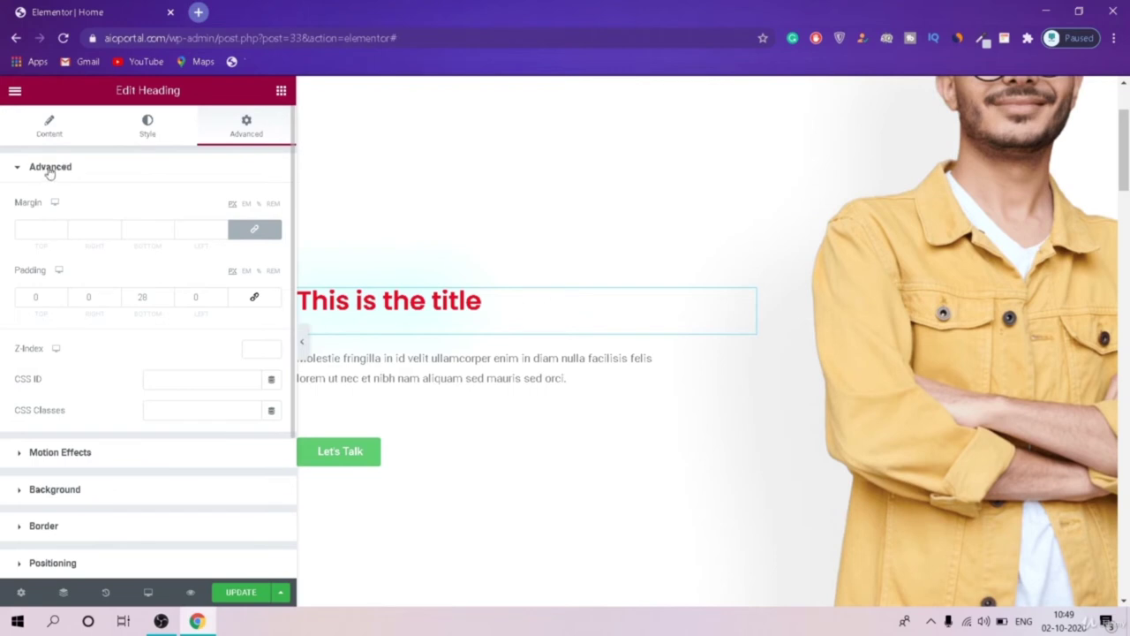
click(50, 168)
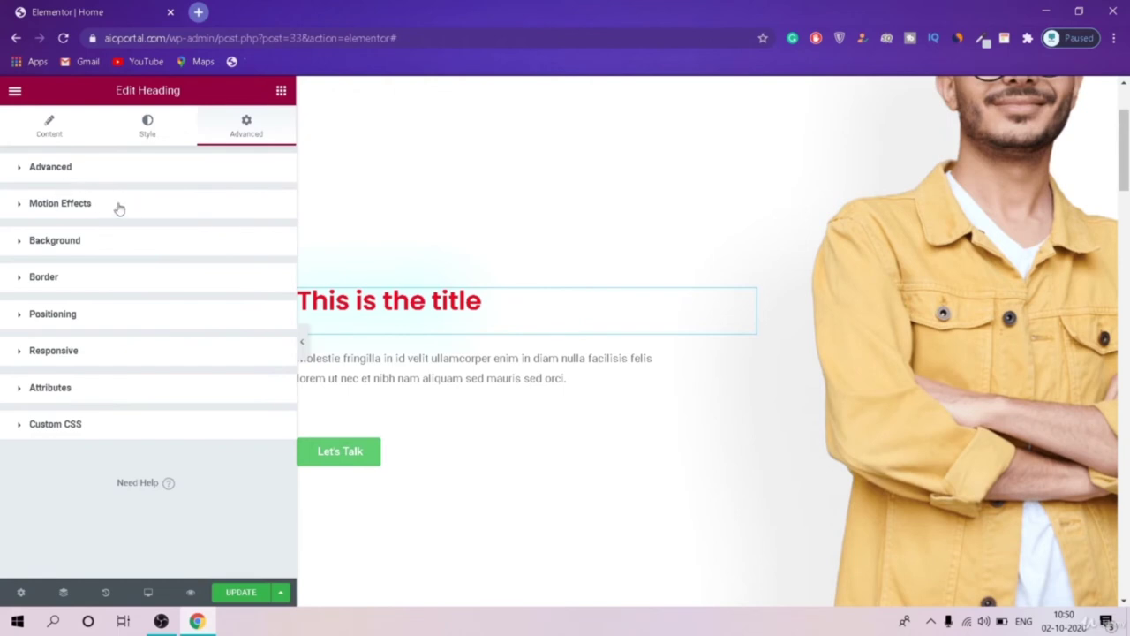
click(64, 247)
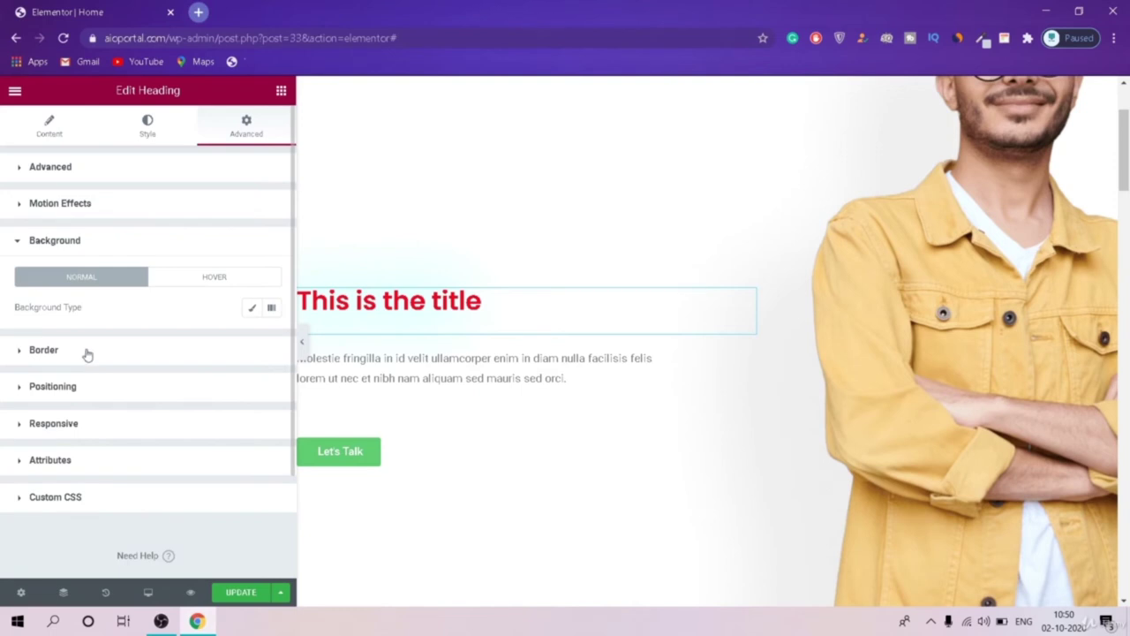
click(167, 349)
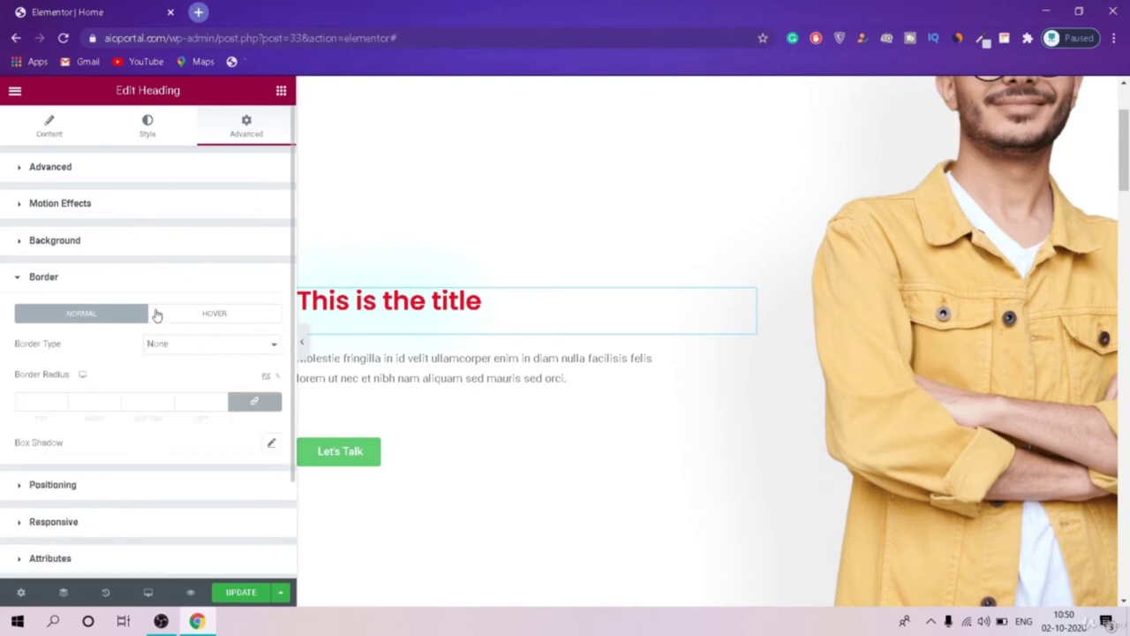
scroll(106, 327, down, 1)
Step: Check the heading's positioning options, leaving its position set to Default
click(94, 362)
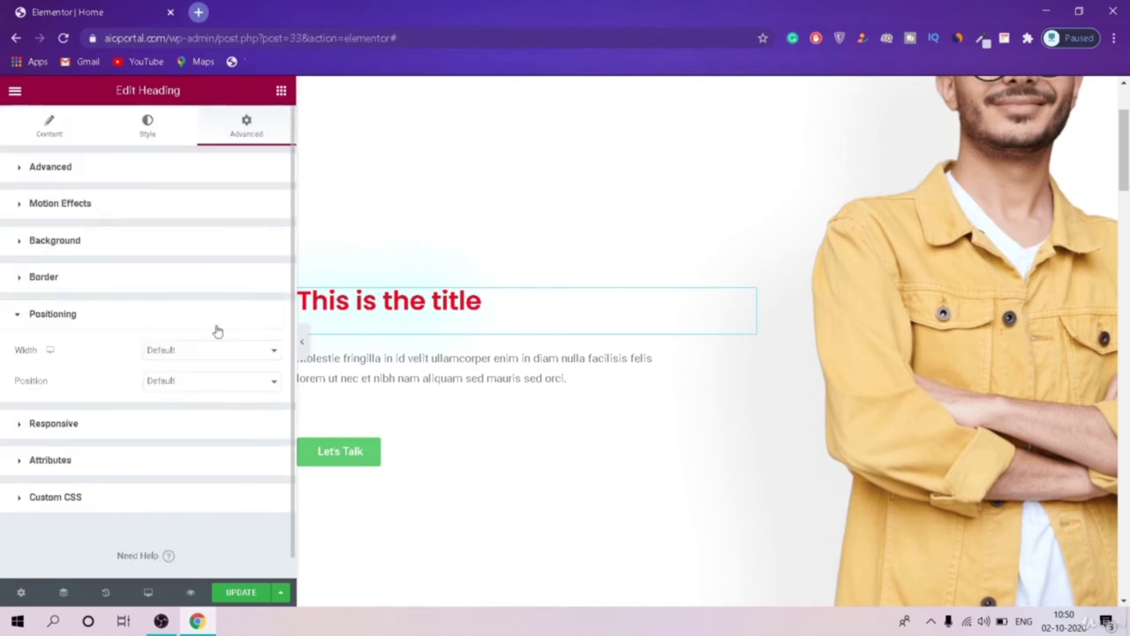
click(225, 382)
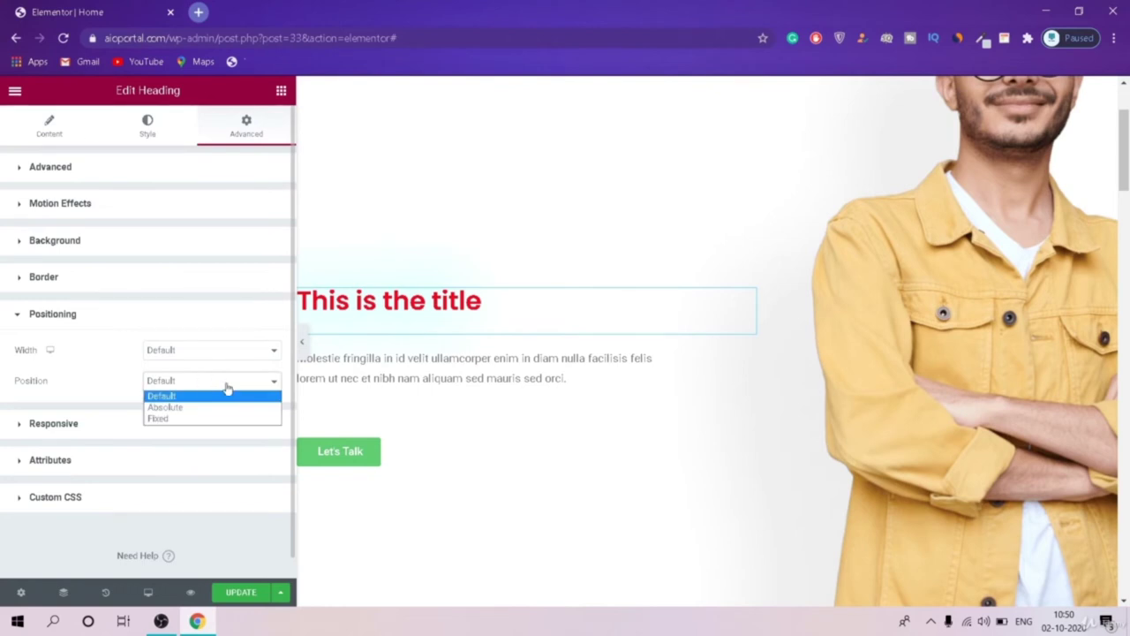
click(227, 392)
drag(510, 308, 545, 309)
click(547, 409)
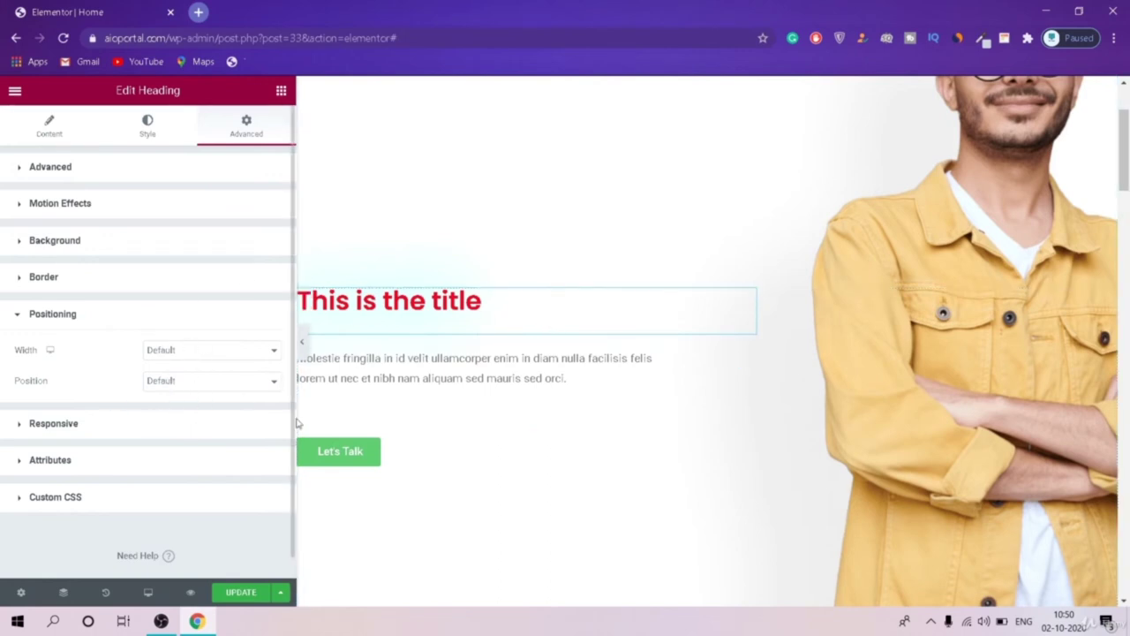
Step: Look through the heading's responsive visibility, attributes and custom CSS options
click(129, 423)
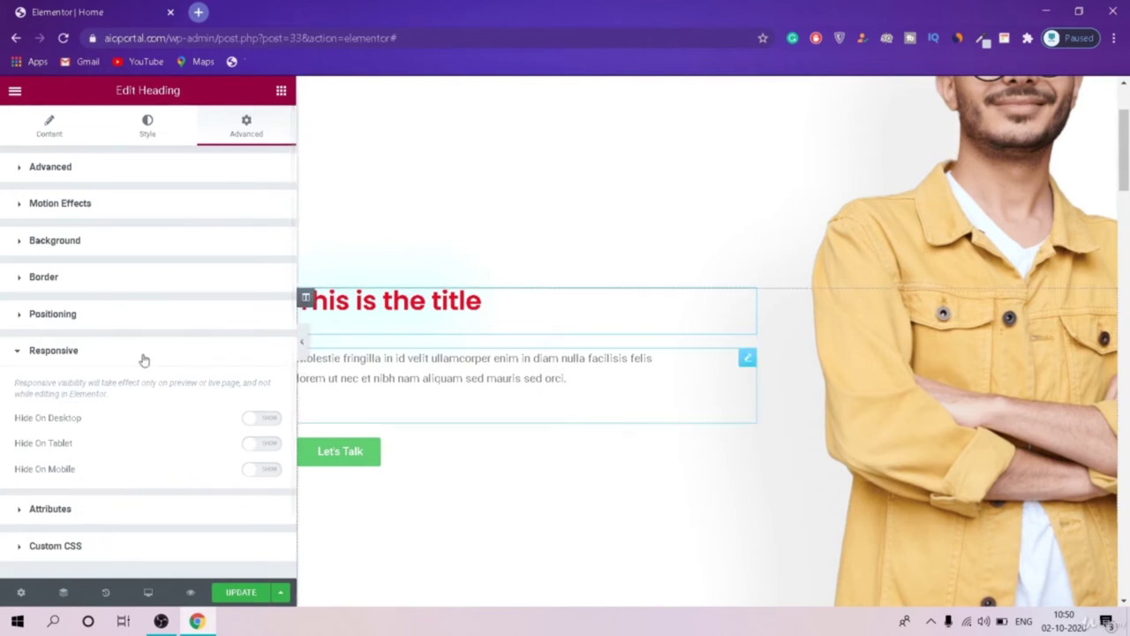
click(171, 510)
scroll(182, 379, down, 2)
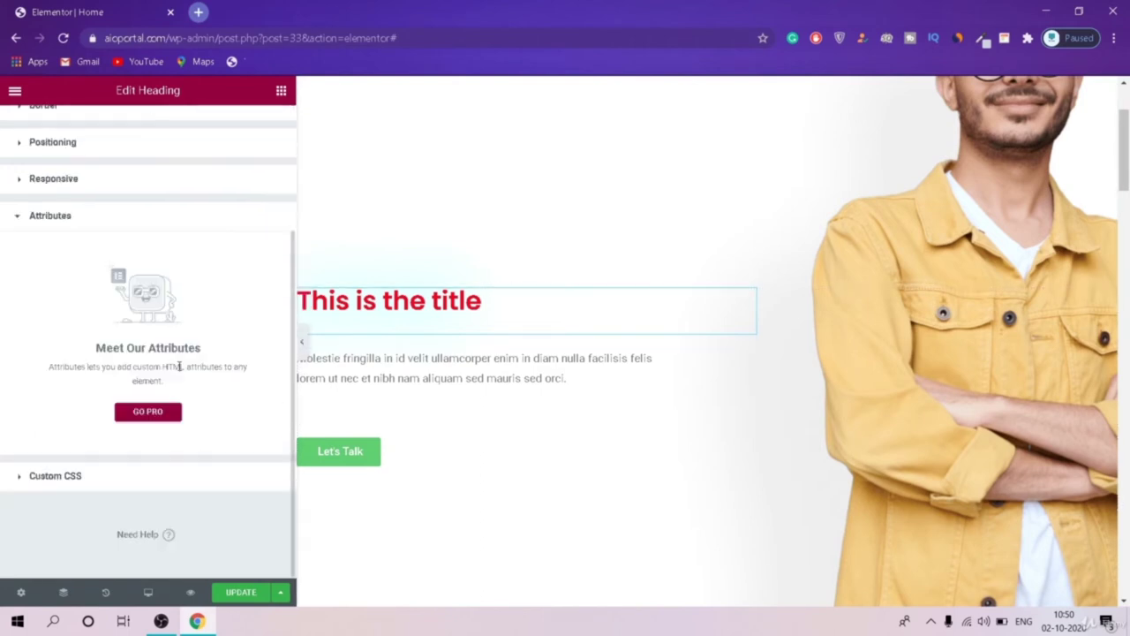
click(176, 485)
scroll(173, 481, down, 2)
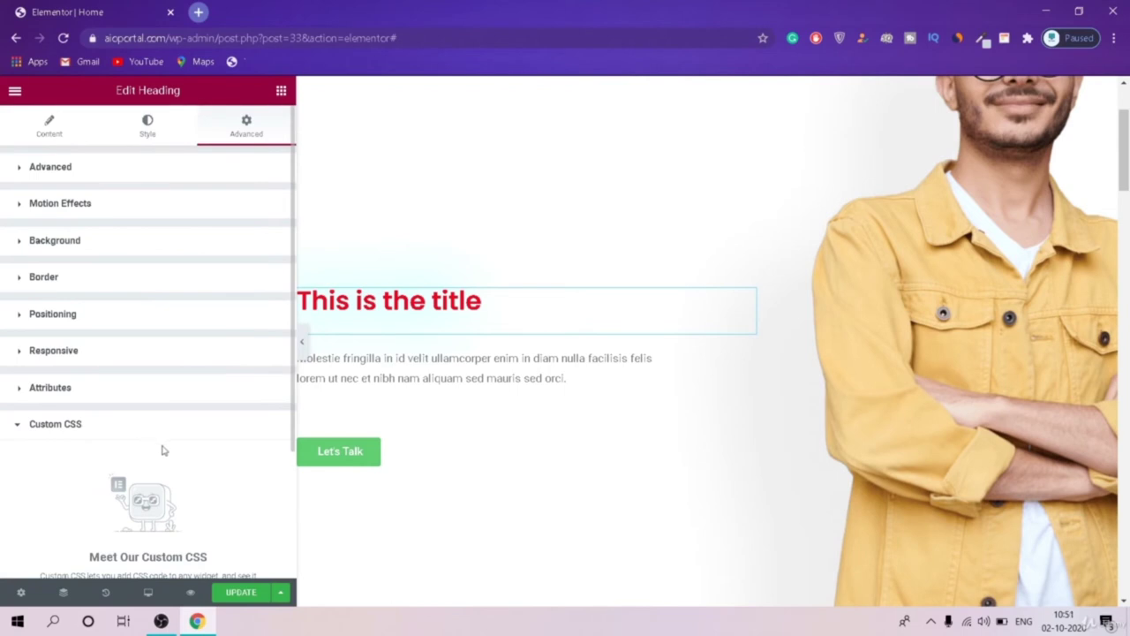
scroll(447, 356, up, 2)
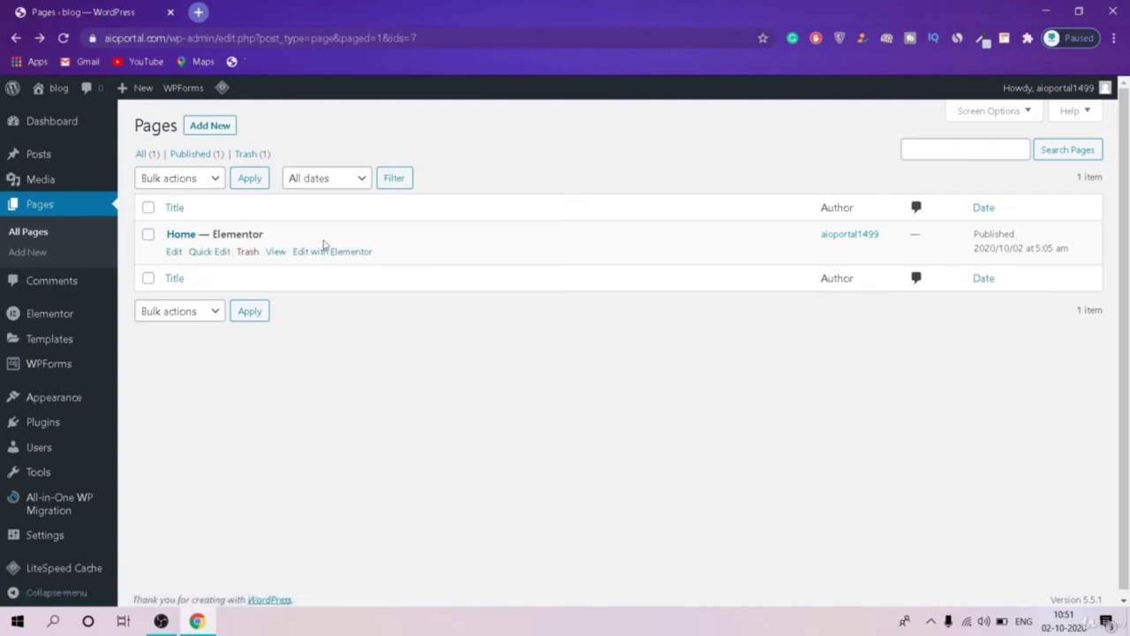
Step: View the published Home page from the WordPress page list and check its web address
click(277, 253)
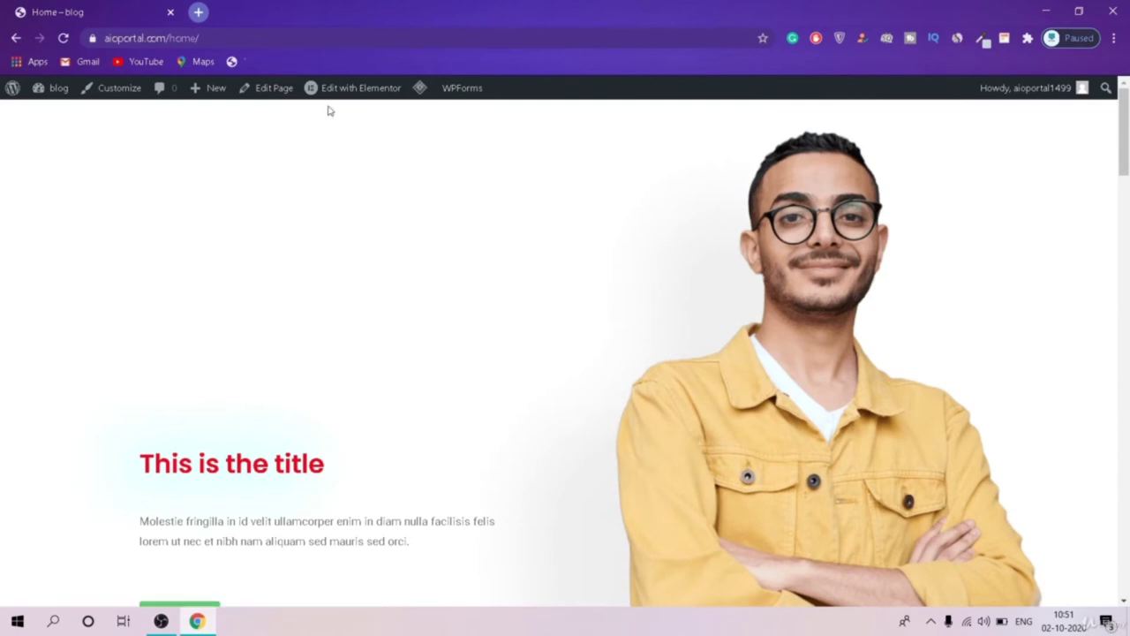
click(274, 33)
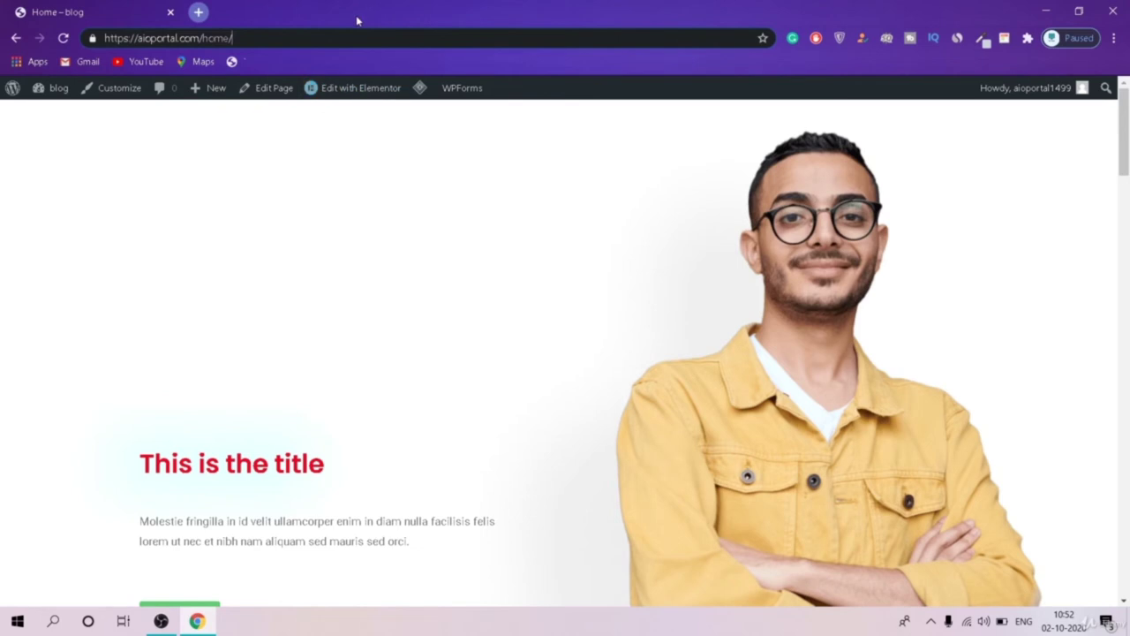
double_click(261, 25)
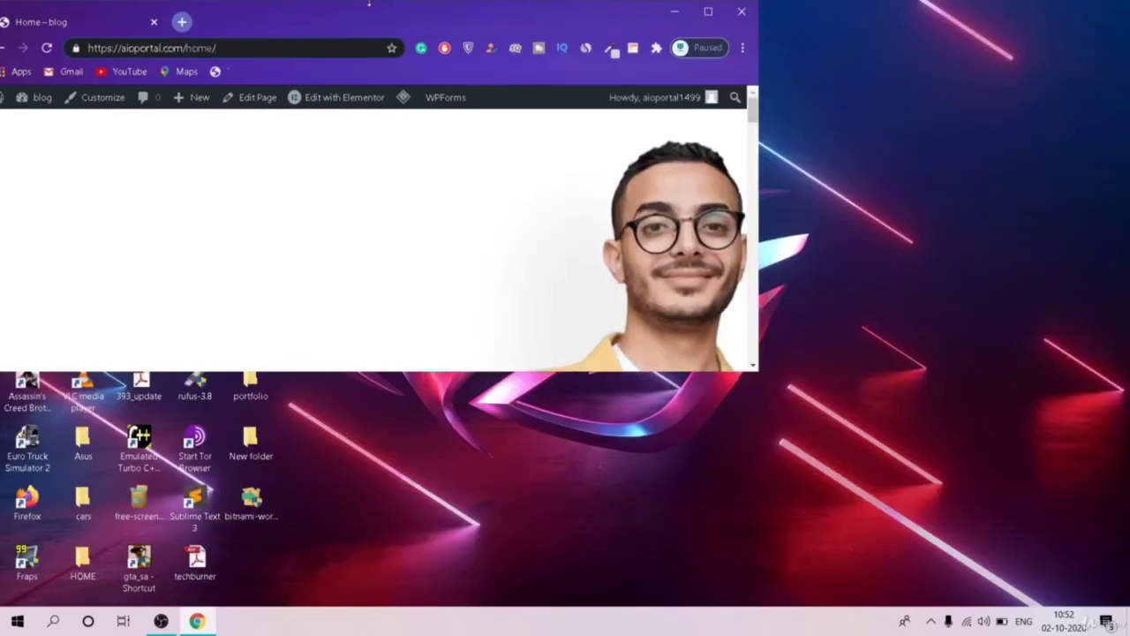
double_click(369, 4)
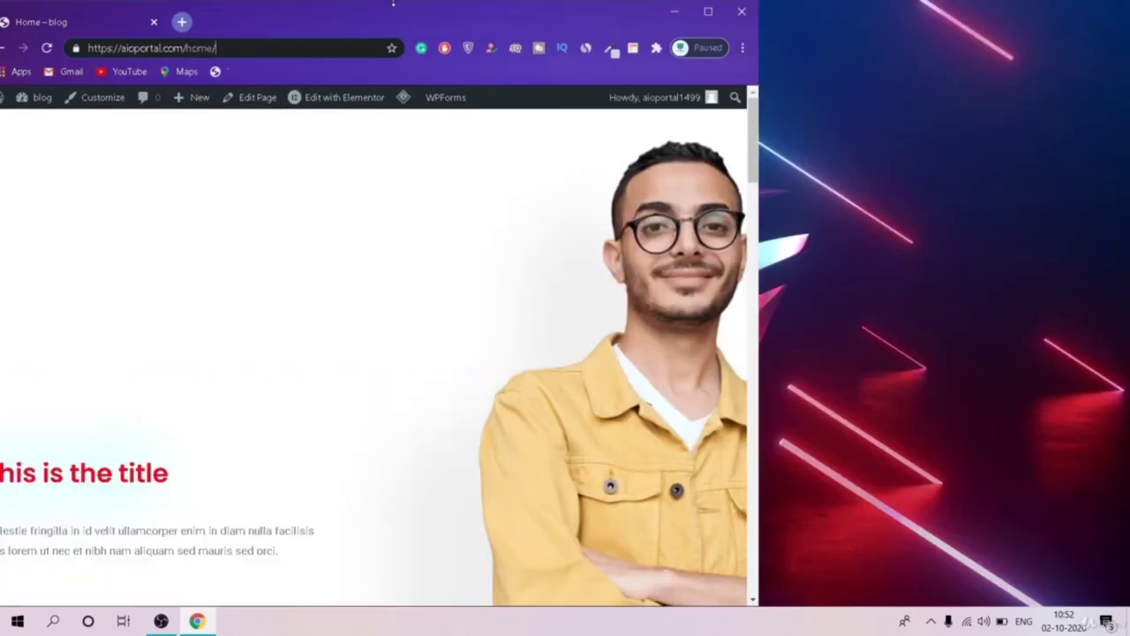
drag(369, 11, 460, 11)
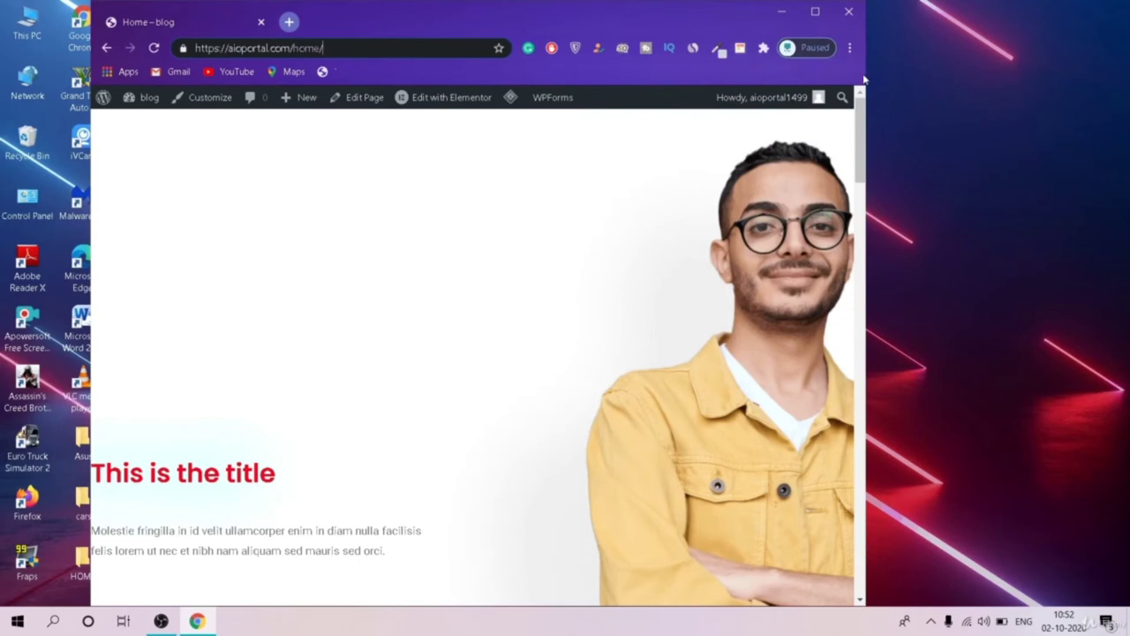
click(815, 11)
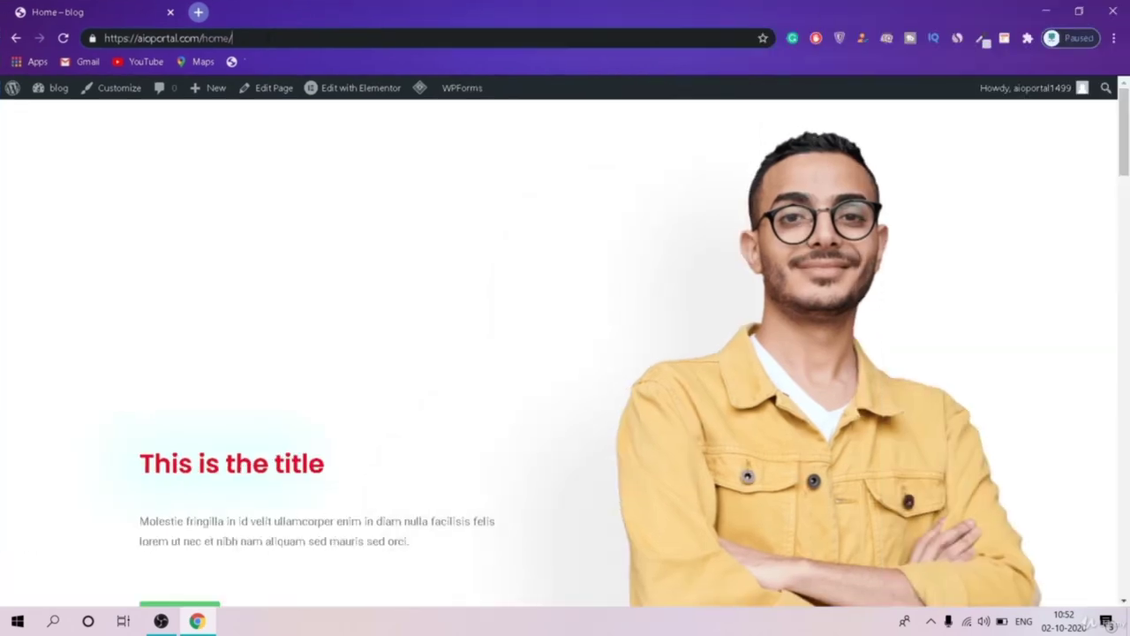
Step: Remove home/ from the web address, load the site root aioportal.com and look over its front page
click(268, 37)
key(BackSpace)
key(BackSpace)
key(BackSpace)
key(BackSpace)
key(BackSpace)
key(Return)
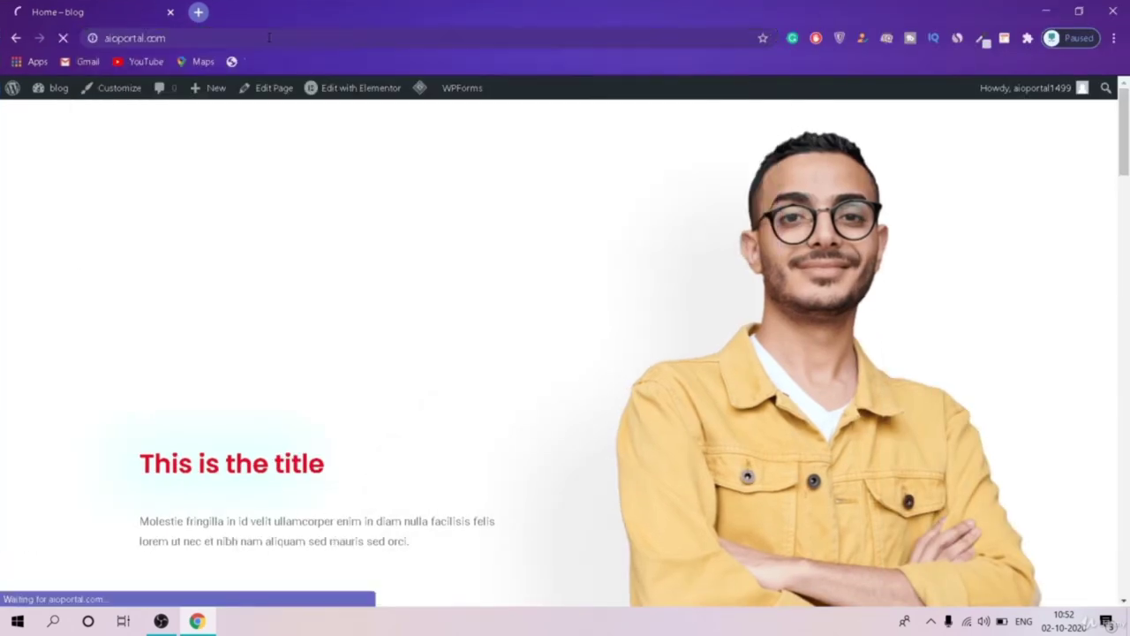
scroll(472, 186, down, 3)
scroll(282, 203, up, 3)
scroll(65, 174, down, 5)
scroll(221, 167, up, 5)
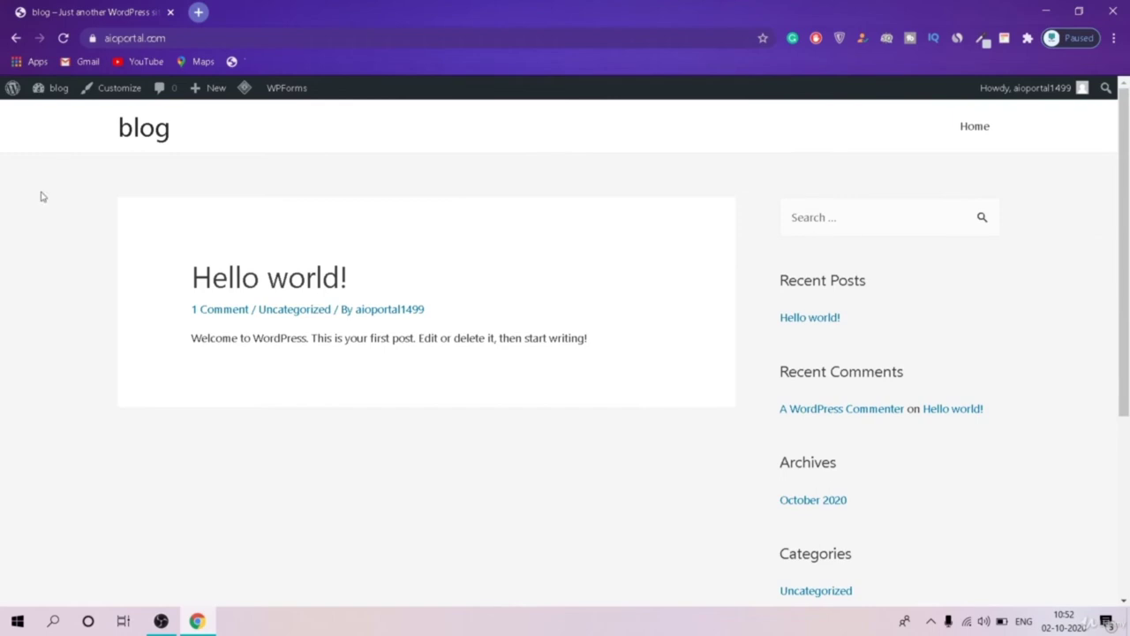
Step: Return to the WordPress dashboard and open the Reading settings to review what the homepage displays
click(2, 103)
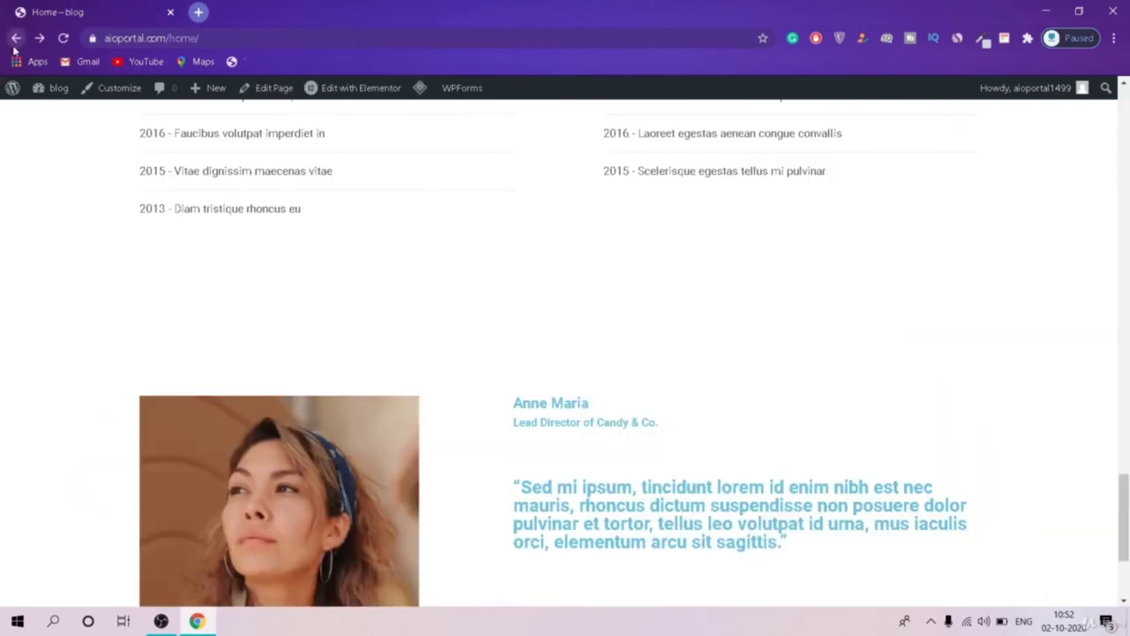
click(14, 40)
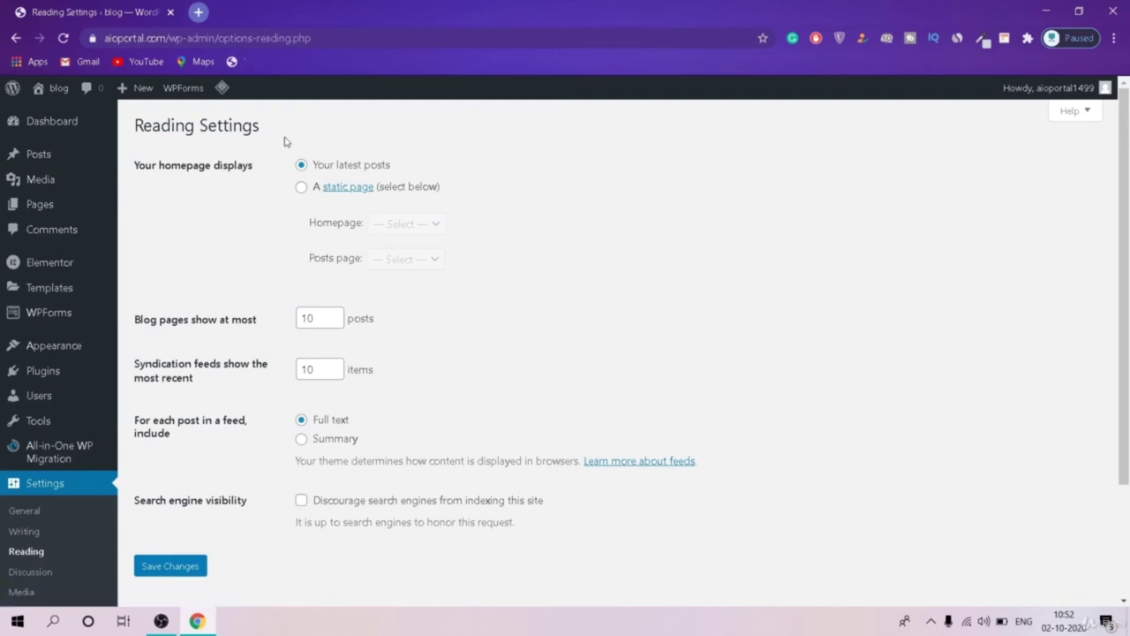
drag(316, 175, 353, 166)
click(444, 179)
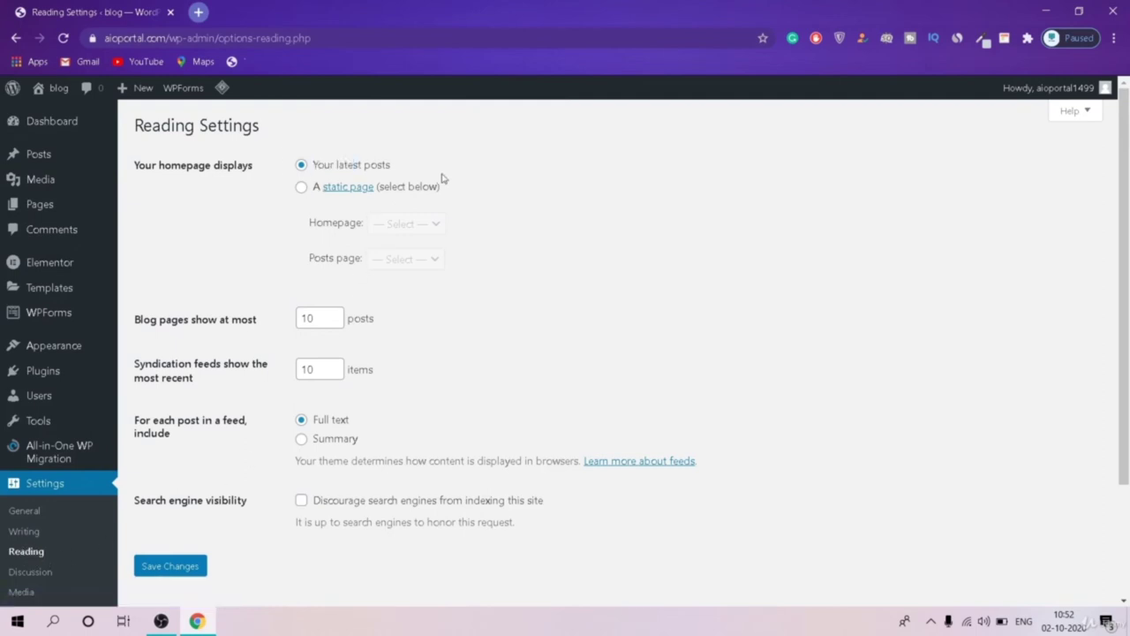
Step: Set the homepage to display a static page, choose Home as the homepage, and save the reading settings
click(301, 187)
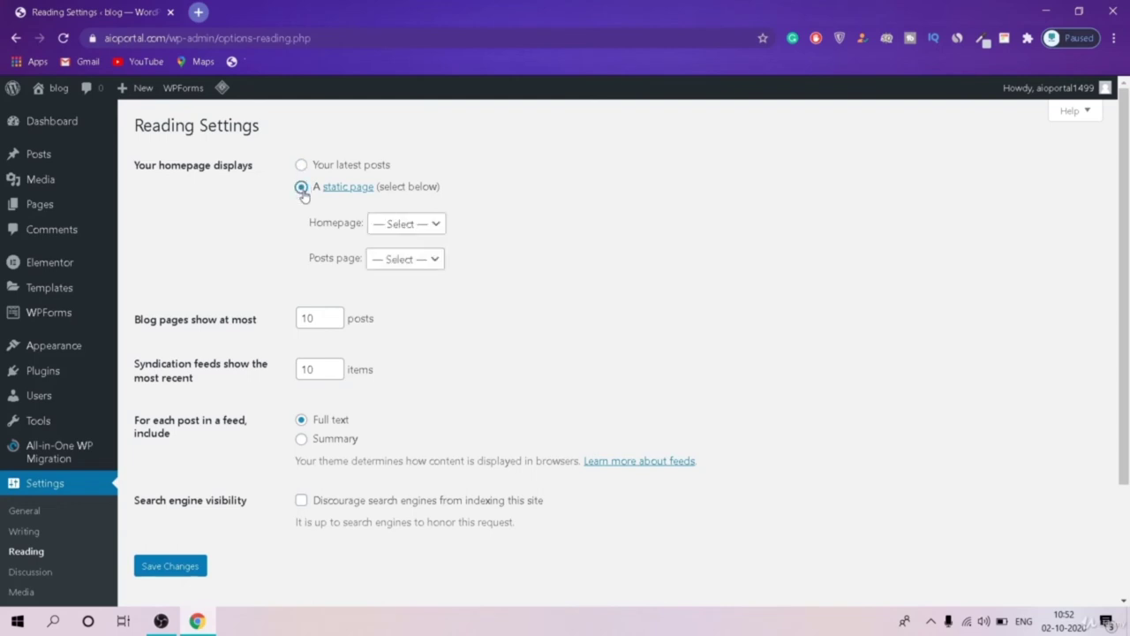
click(402, 229)
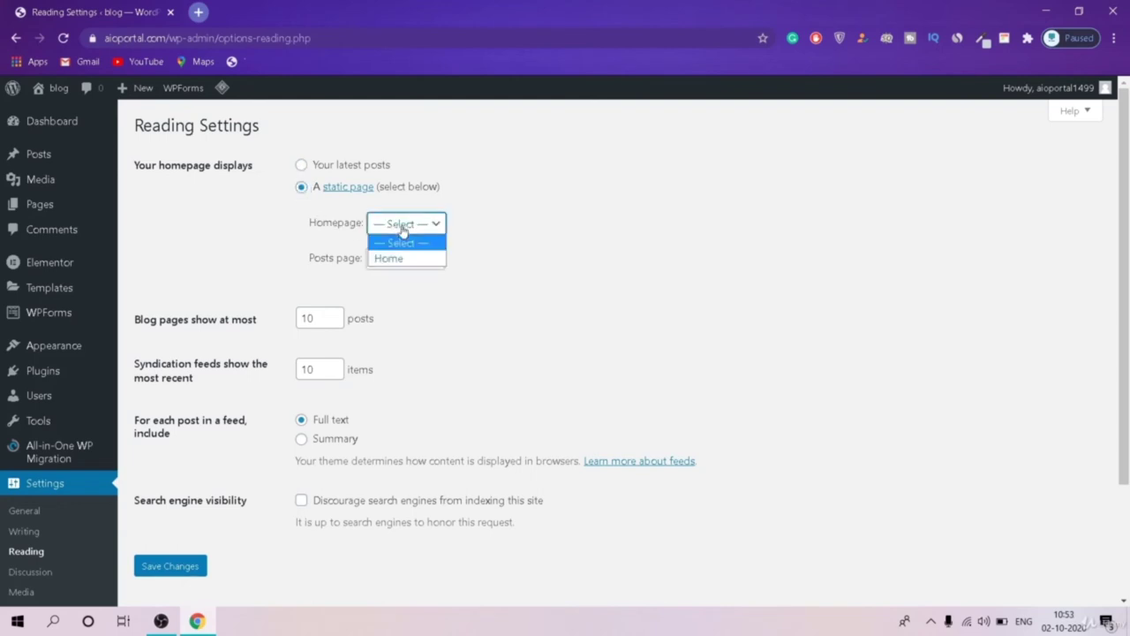
click(410, 258)
scroll(406, 265, down, 3)
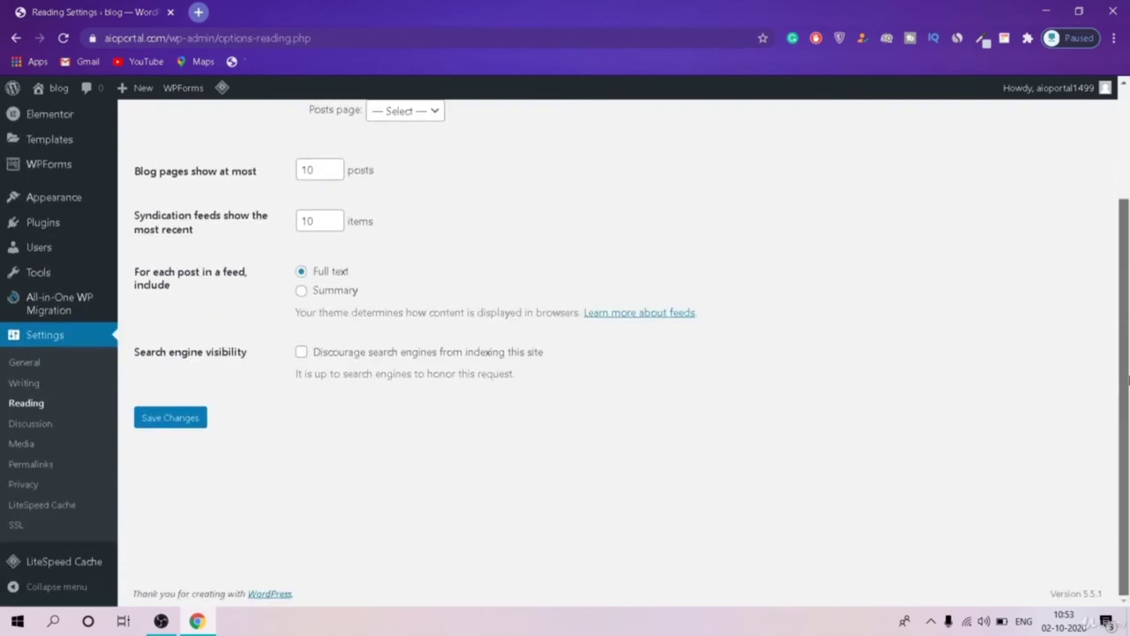
click(185, 420)
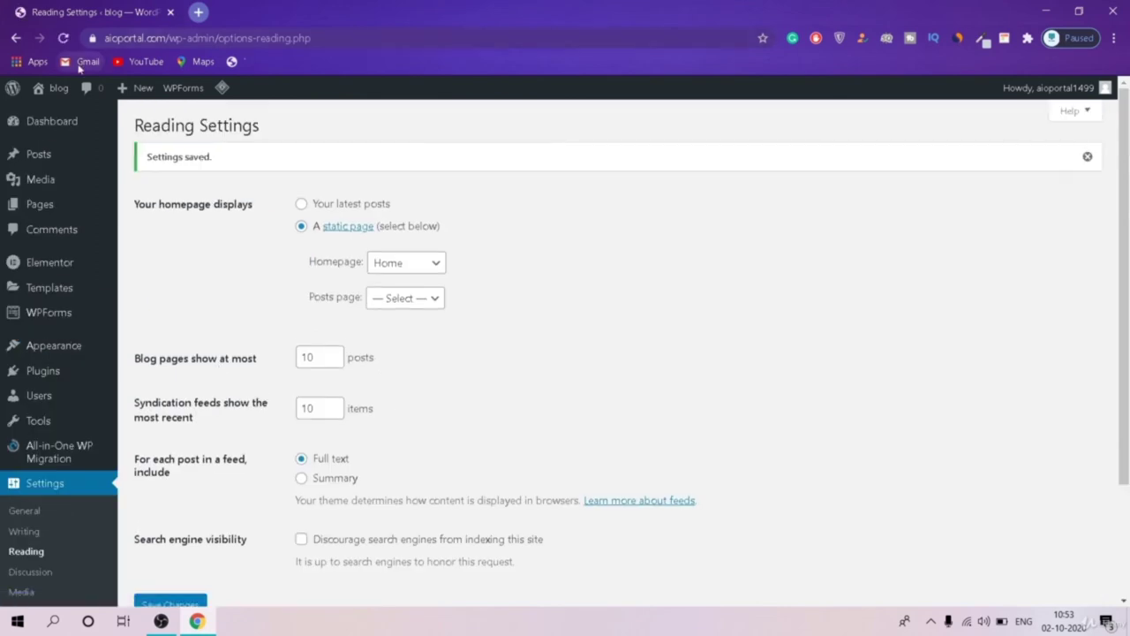
Step: Visit the site's front page, reload it to check the homepage change, and go back to the Reading settings
mouse_move(54, 88)
click(53, 114)
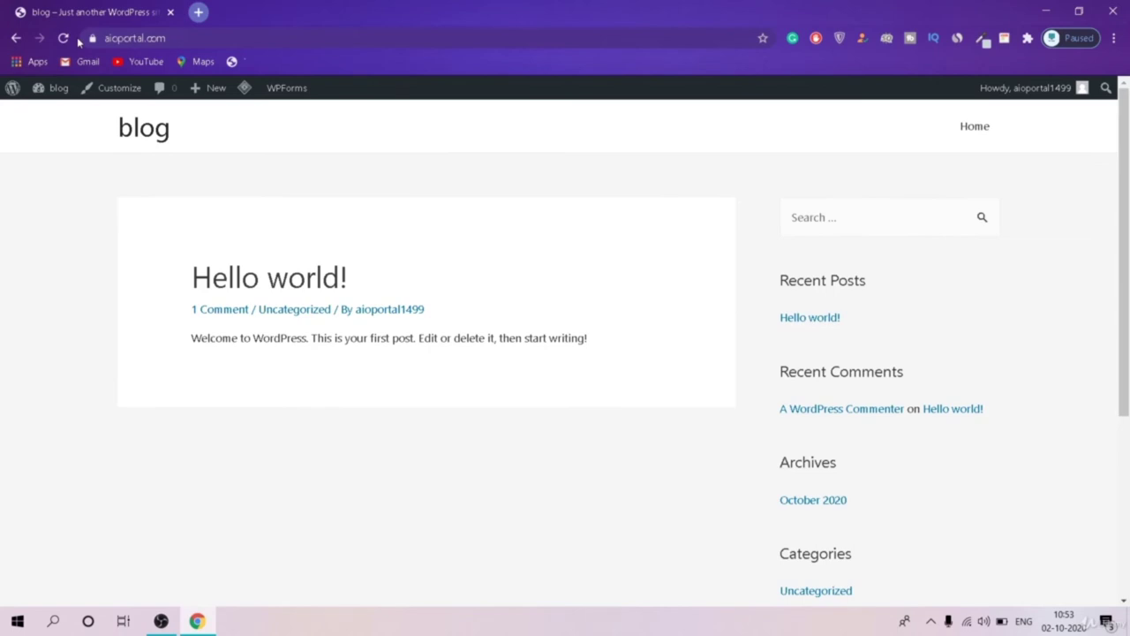
click(62, 38)
scroll(392, 189, down, 3)
scroll(388, 188, up, 3)
click(16, 38)
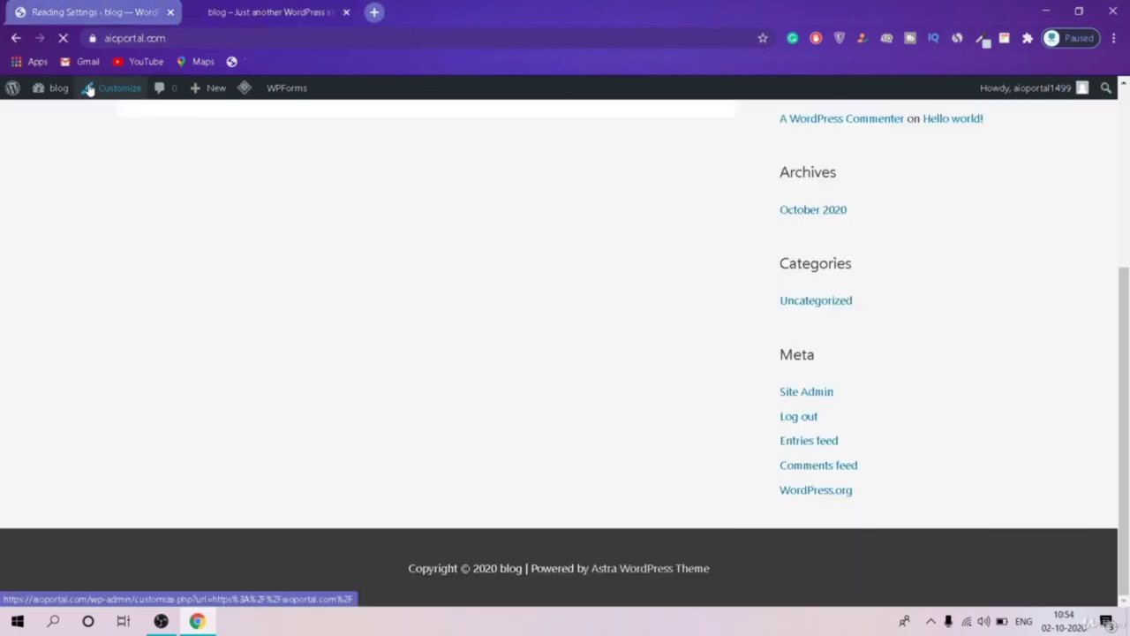
Step: Open the theme customizer for the site's front page
click(88, 88)
click(97, 11)
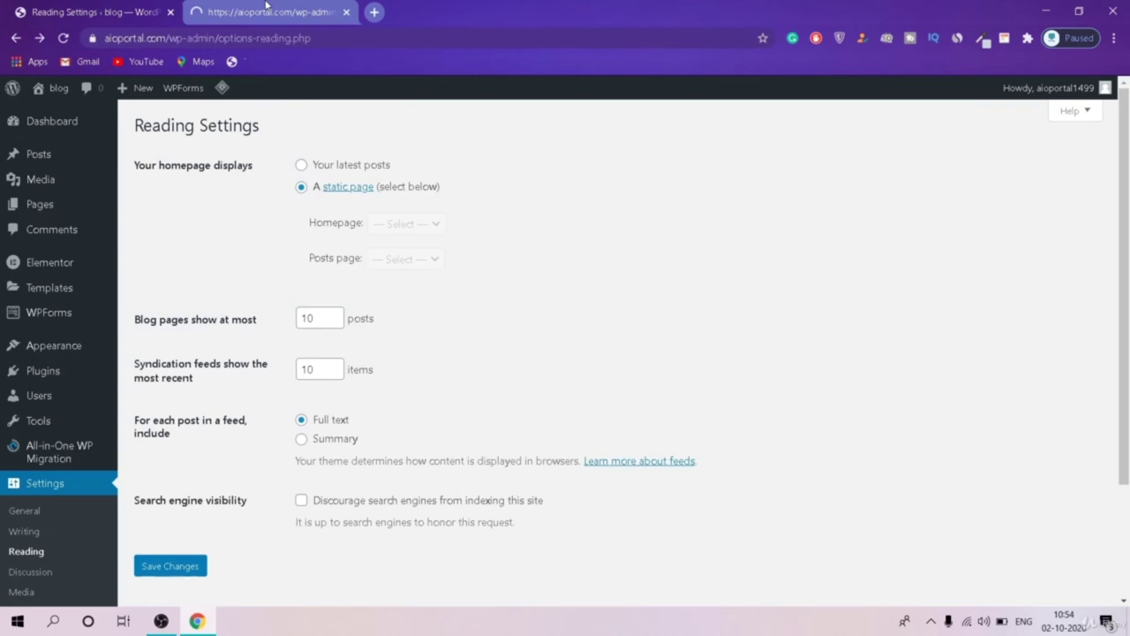
click(265, 9)
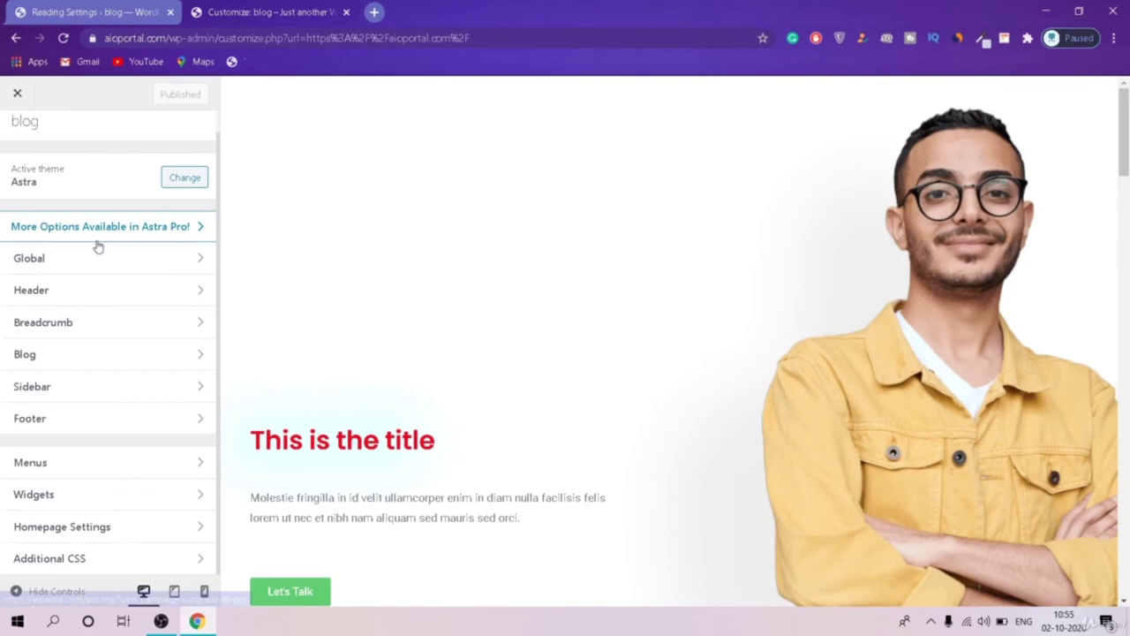
Step: In the customizer's sidebar settings, set the default layout, pages, blog posts and archives to No Sidebar, and publish the changes
click(118, 302)
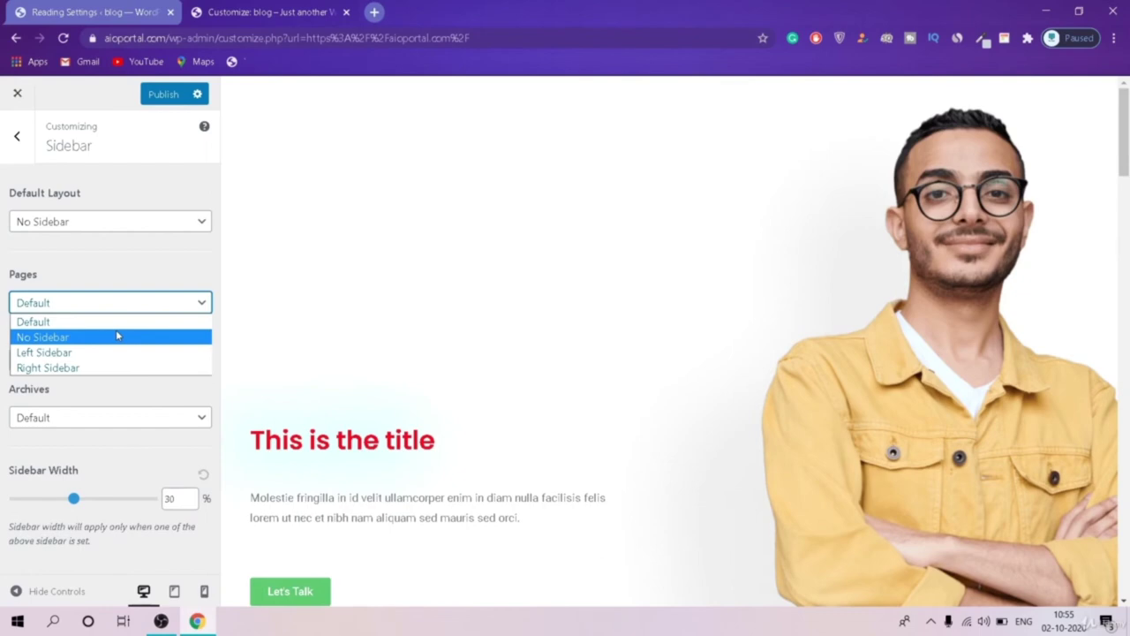
click(117, 336)
click(96, 360)
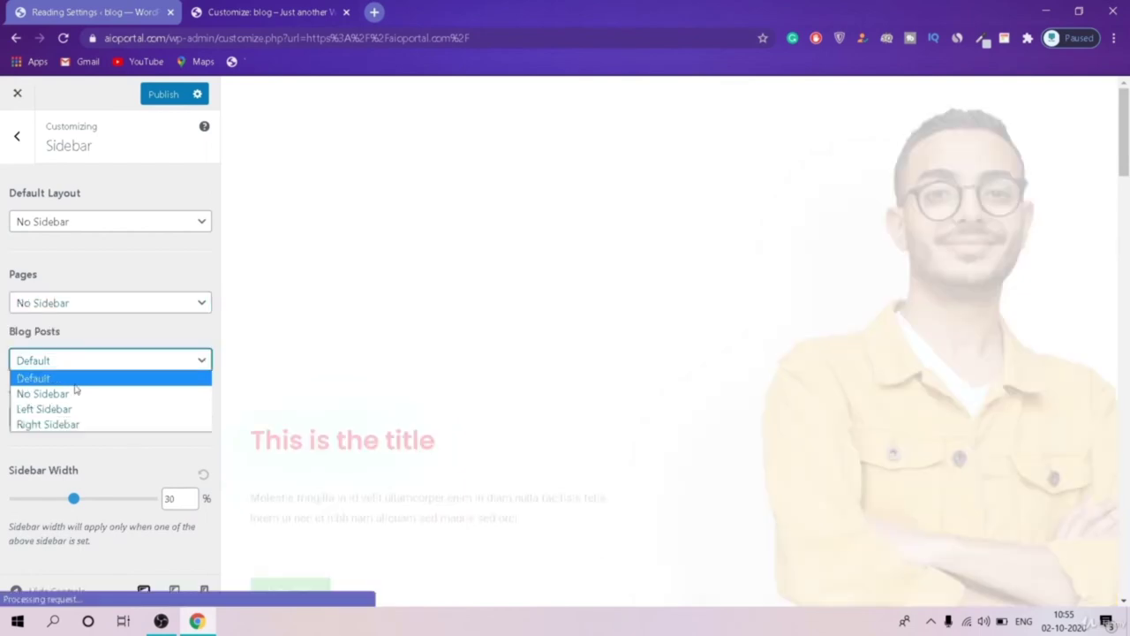
click(79, 397)
click(79, 416)
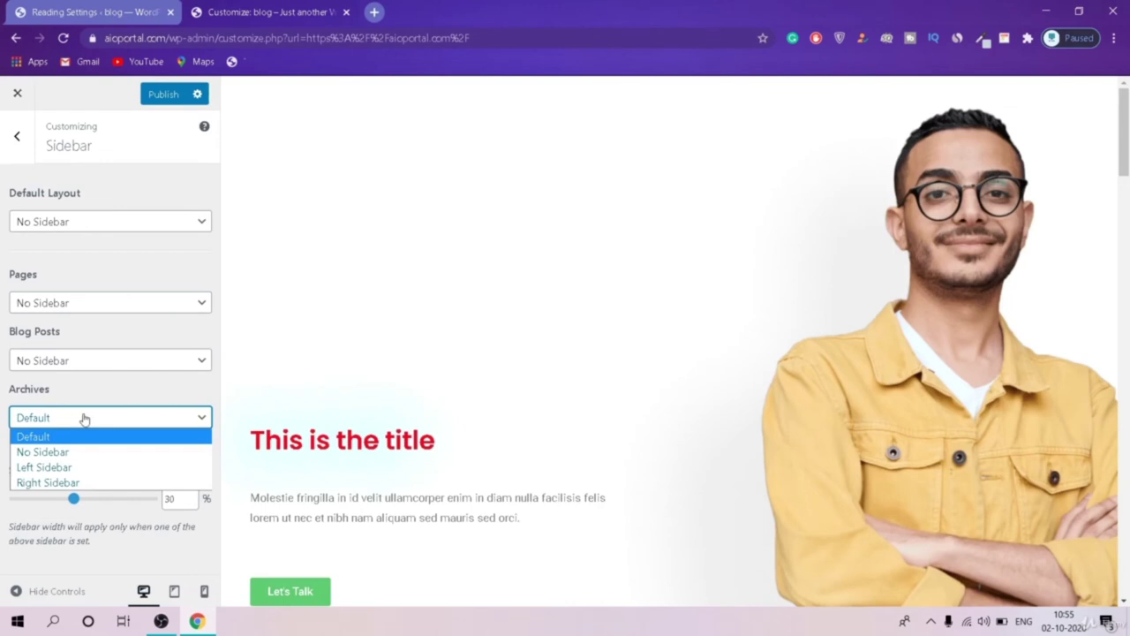
click(83, 451)
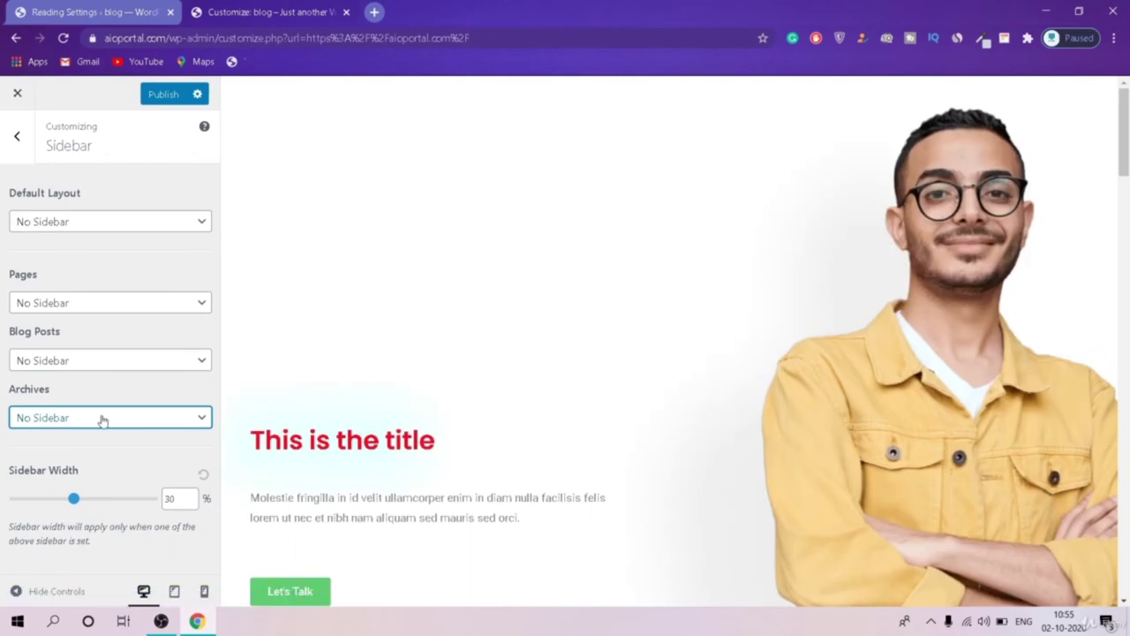
click(11, 149)
click(166, 93)
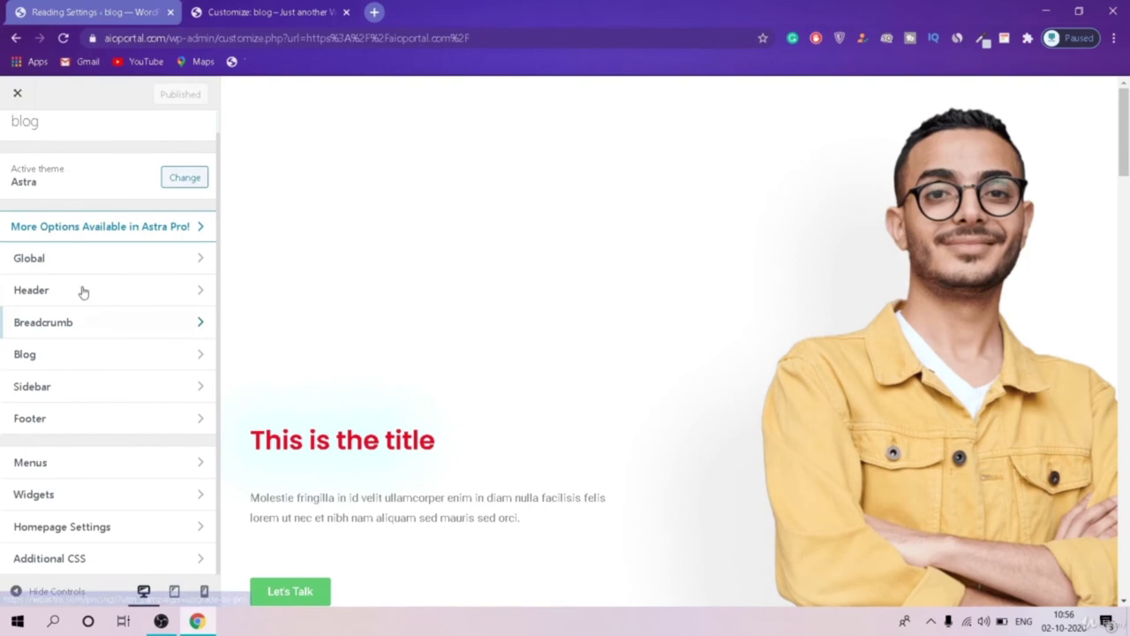
Step: Load aioportal.com in a new browser tab to check the front page's layout, and close the customizer tab
click(374, 11)
text(aioportal.com)
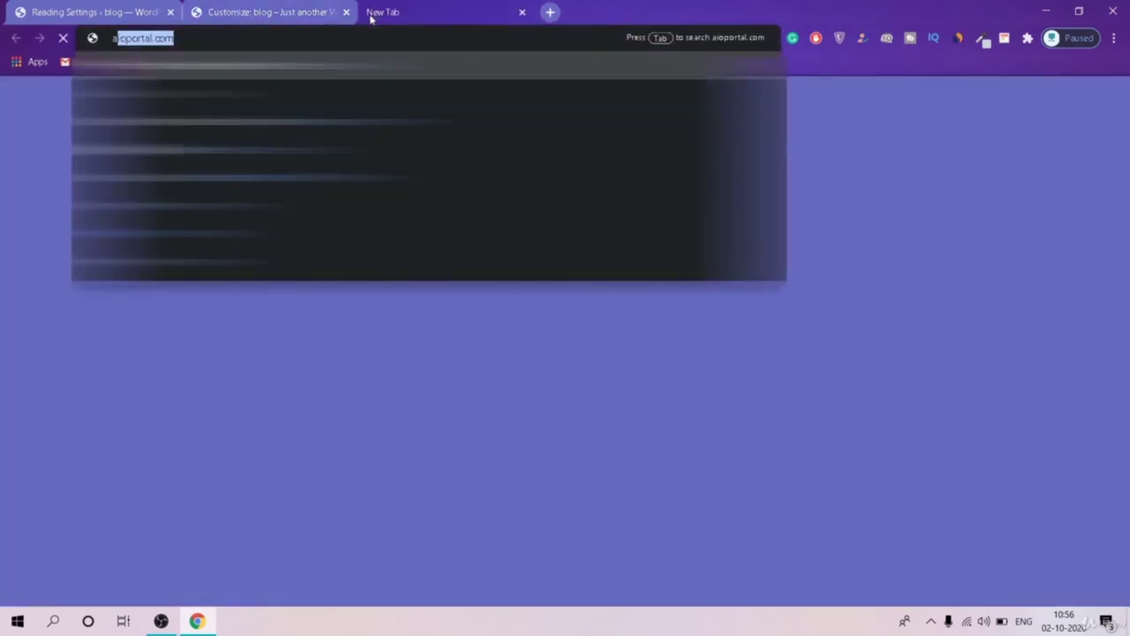
key(Return)
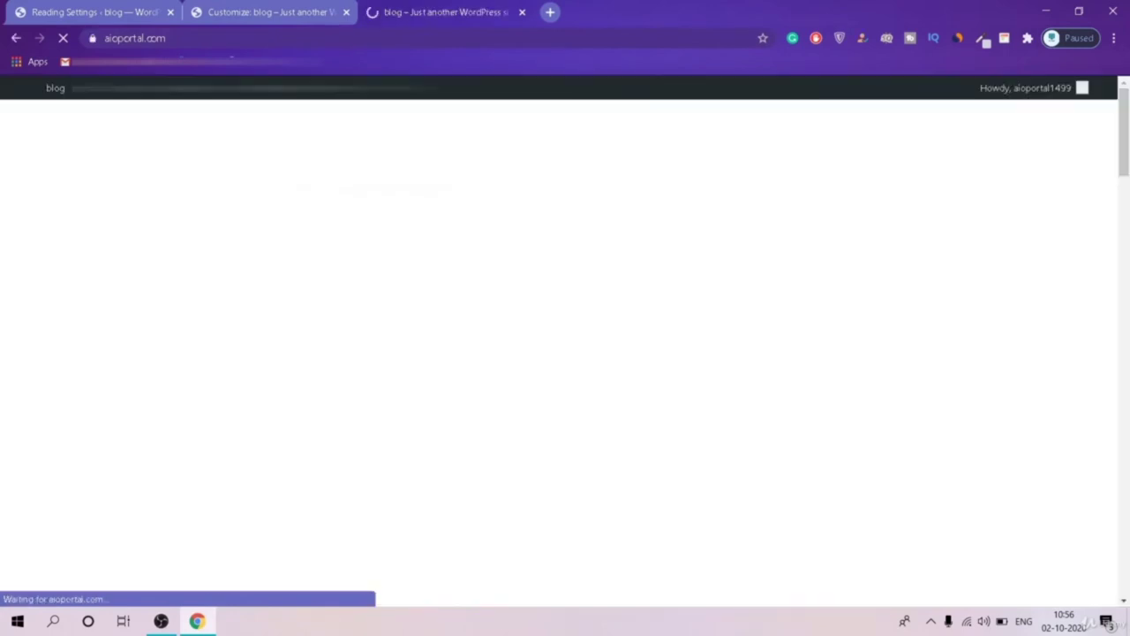
mouse_move(1042, 90)
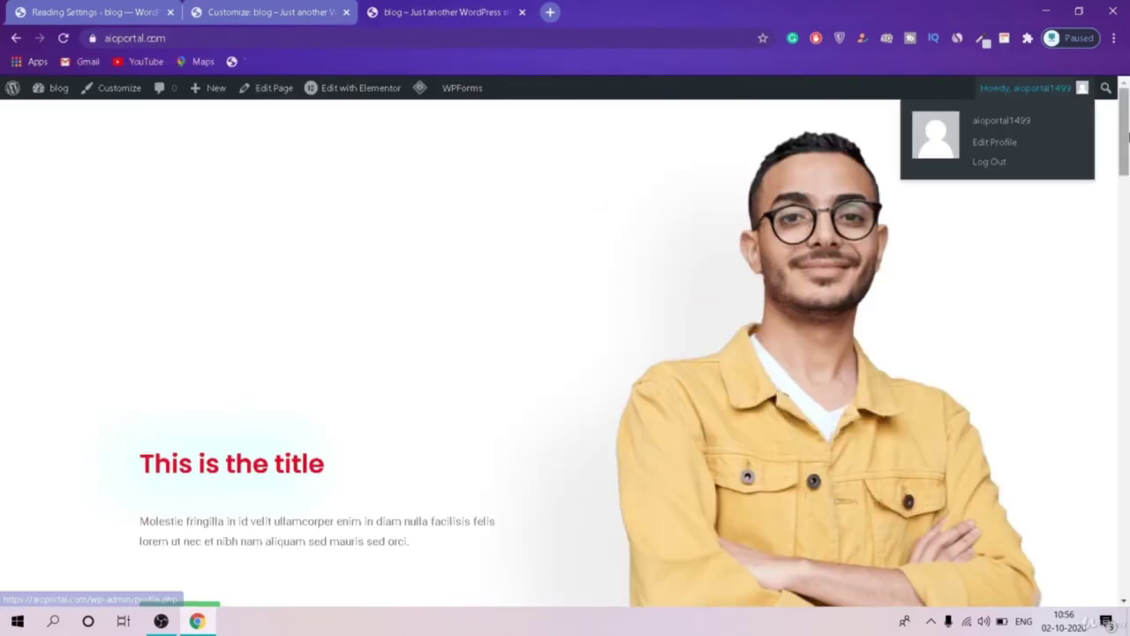
mouse_move(1124, 133)
mouse_down()
mouse_move(1124, 552)
mouse_move(1124, 132)
mouse_up()
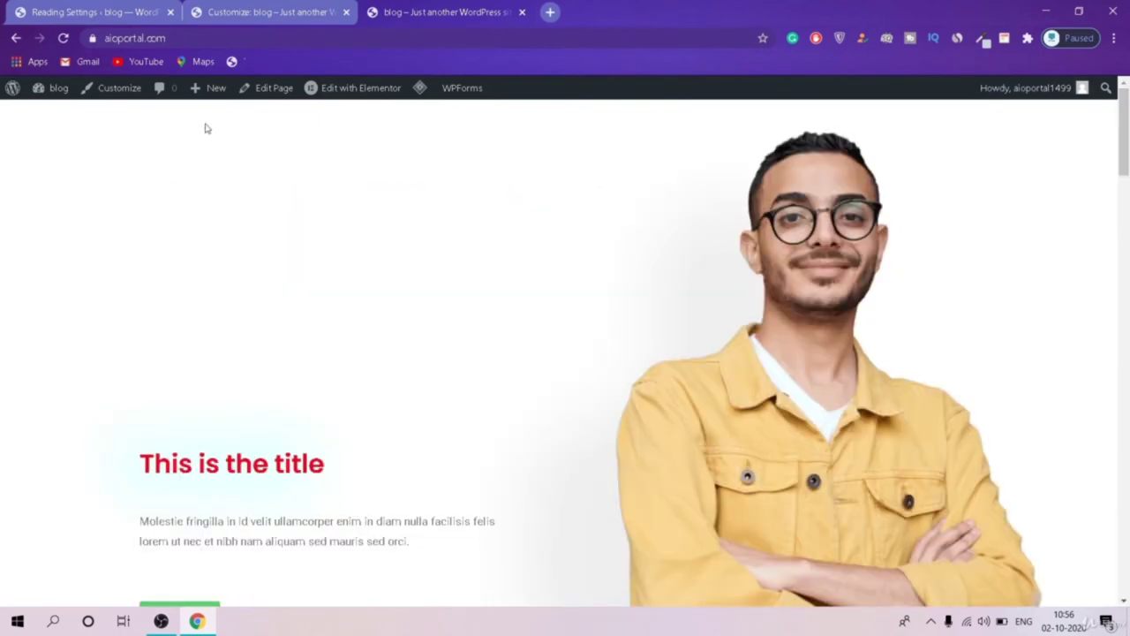
click(292, 9)
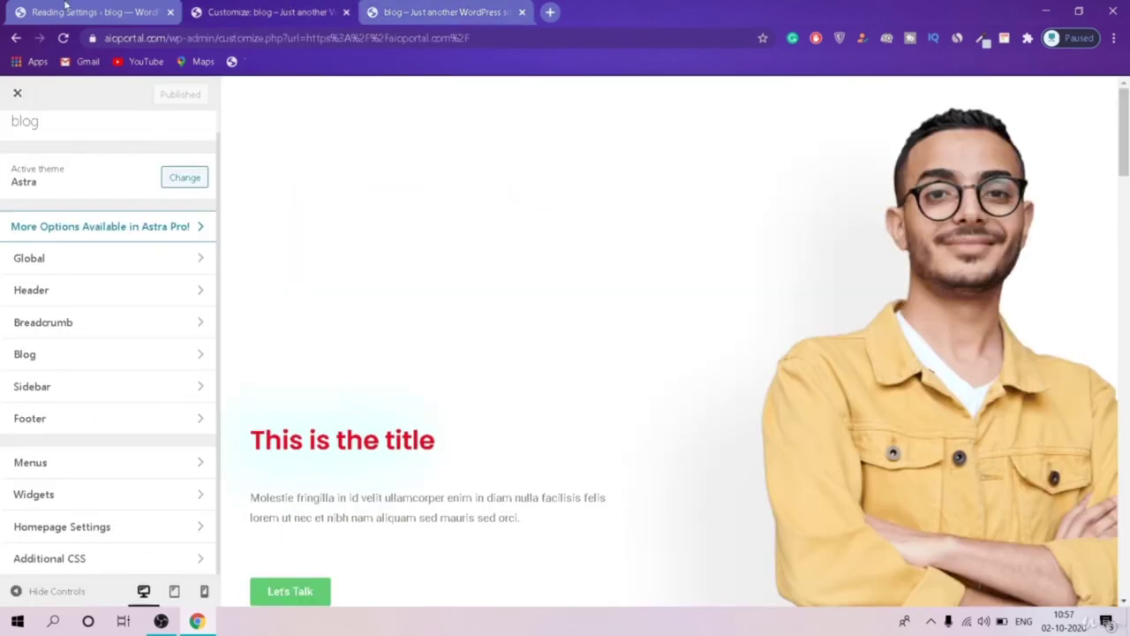
click(345, 13)
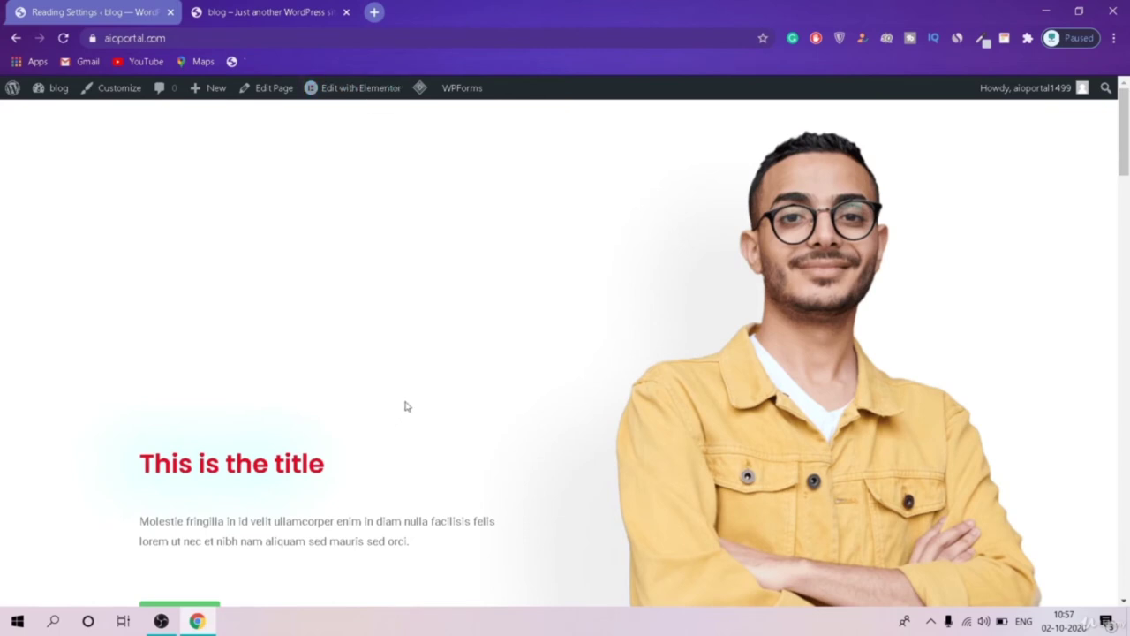
Step: Load aioportal.com/home to compare its address with the site root, and look over the page down to its end
click(305, 38)
click(305, 38)
text(/home)
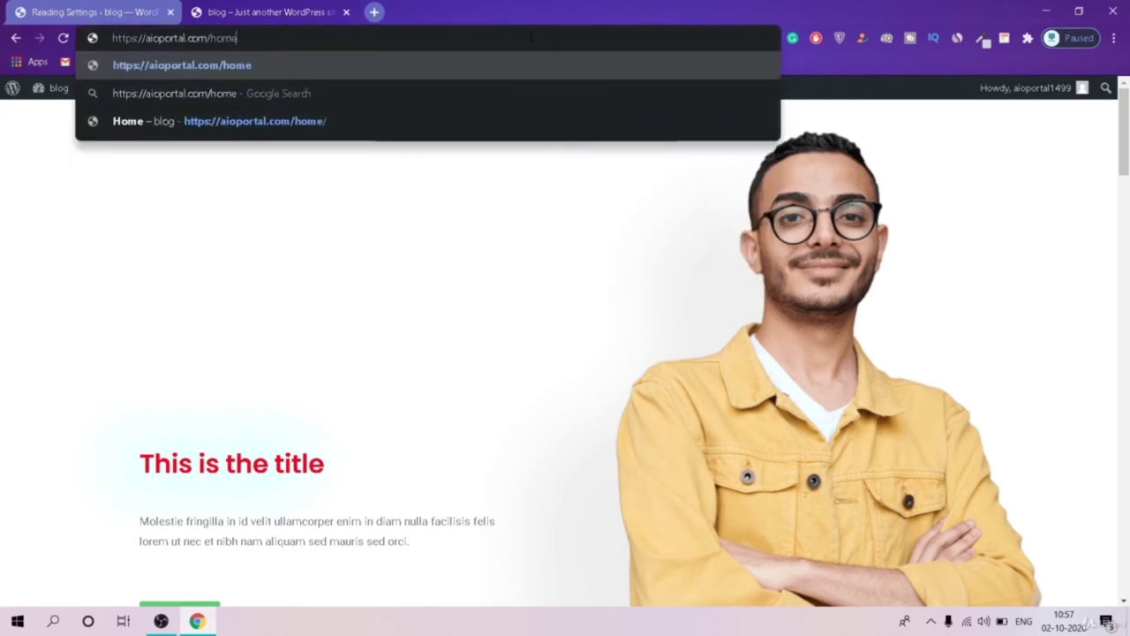
key(Return)
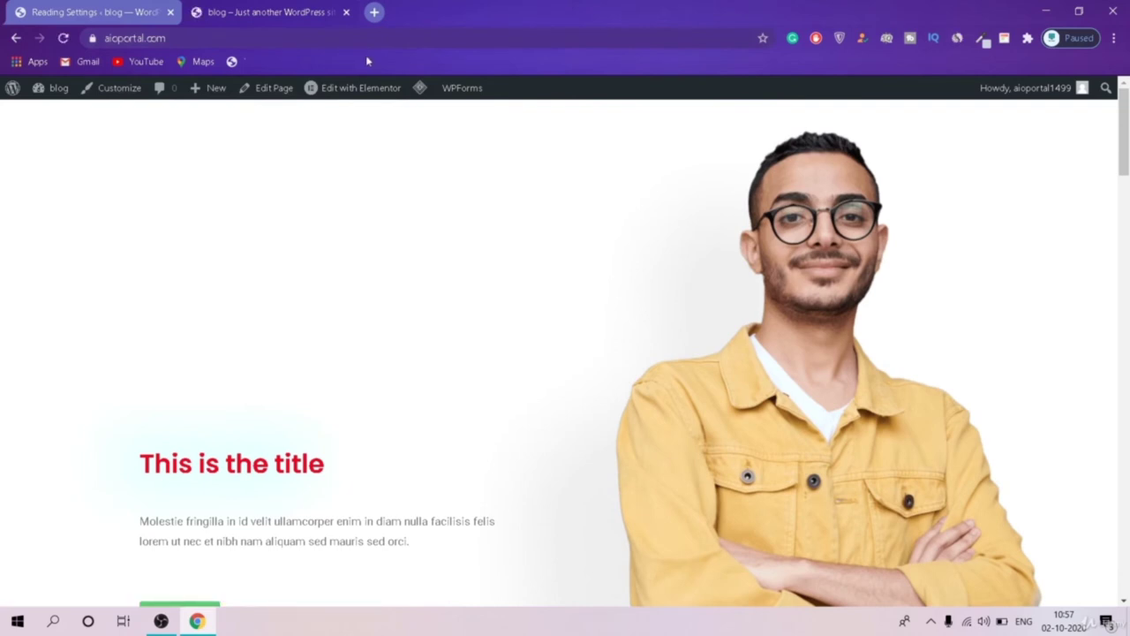
drag(1124, 105, 1123, 547)
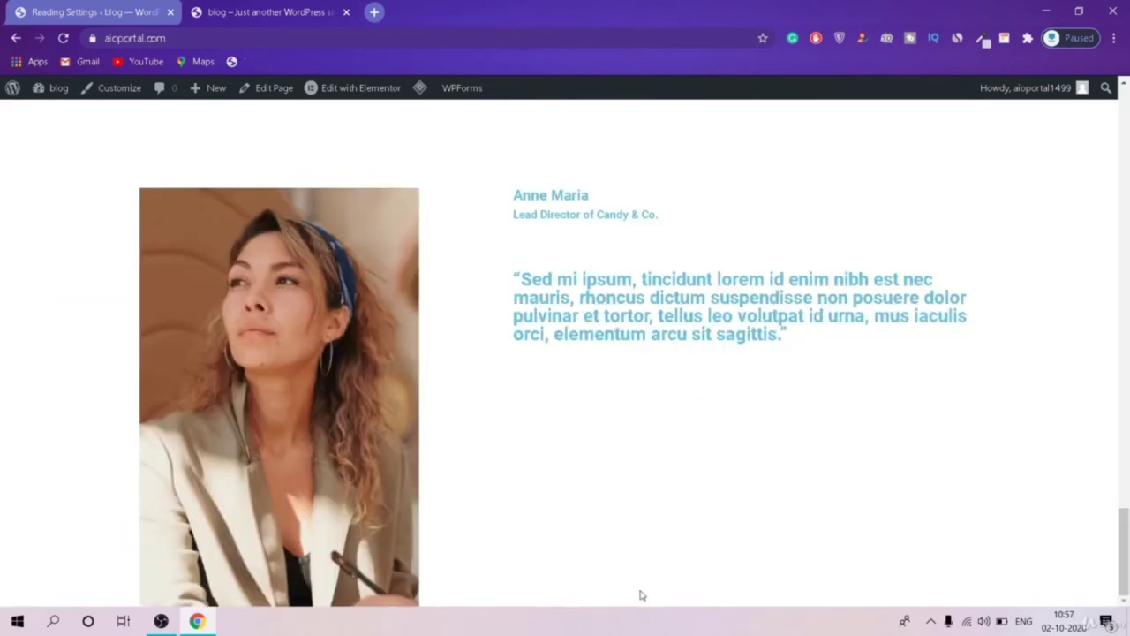
key(Home)
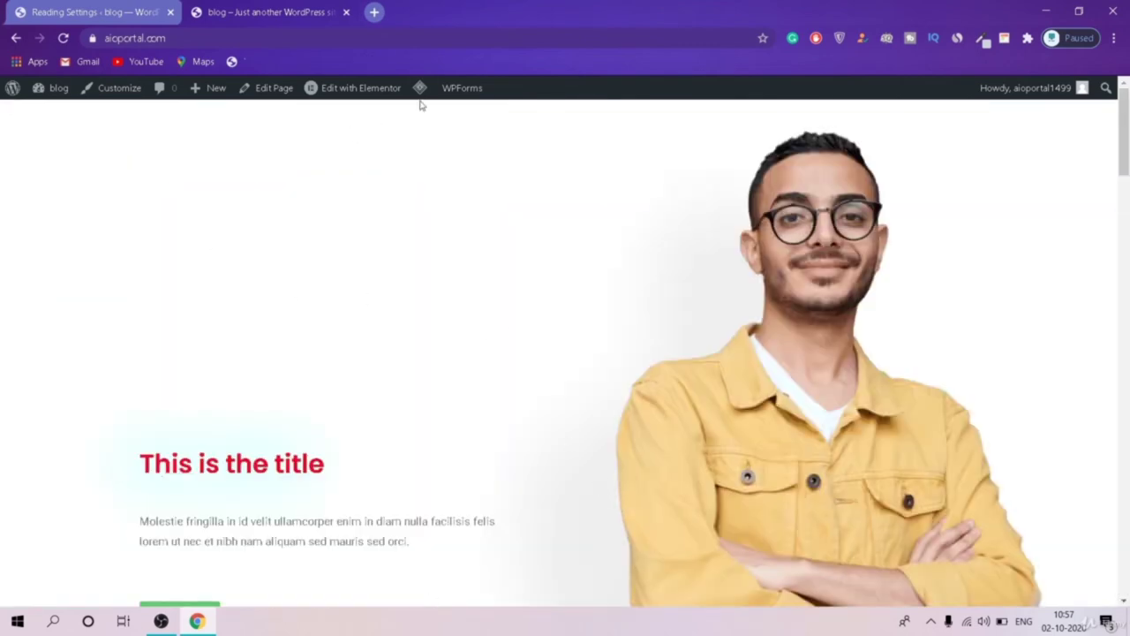
Step: Open the front page in the Elementor editor and close that tab to return to the Reading settings
mouse_move(362, 92)
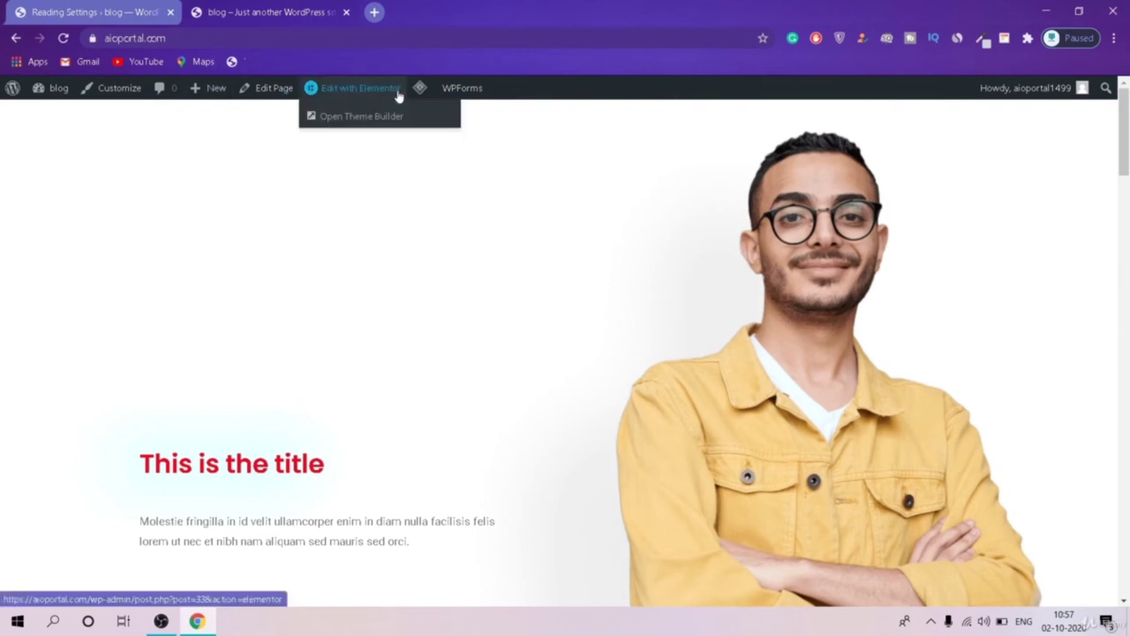
click(362, 90)
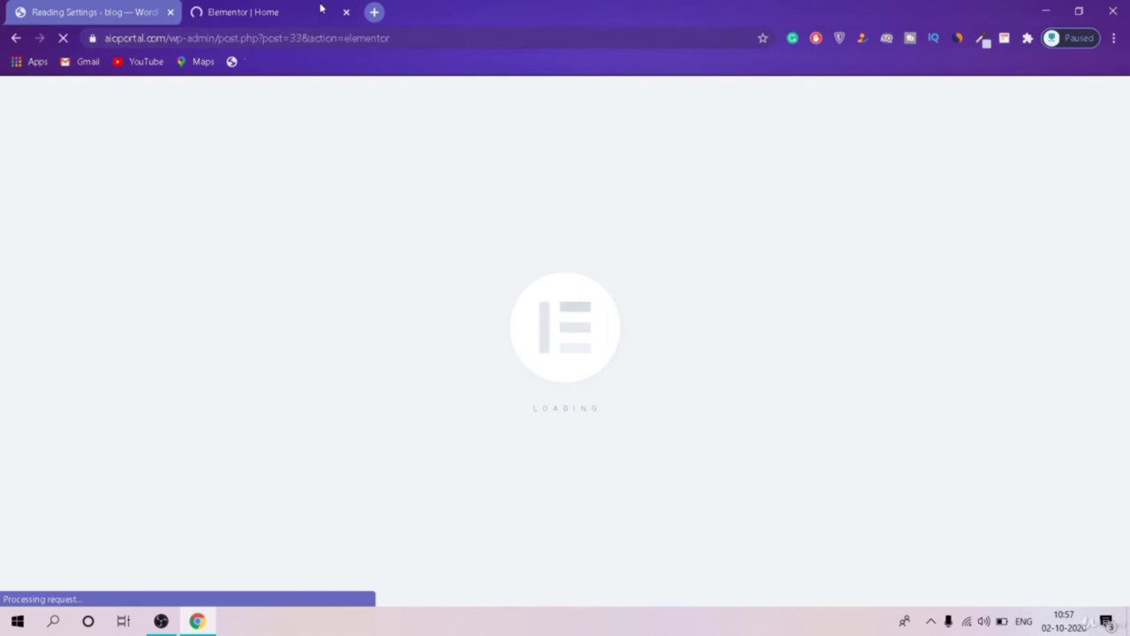
click(347, 12)
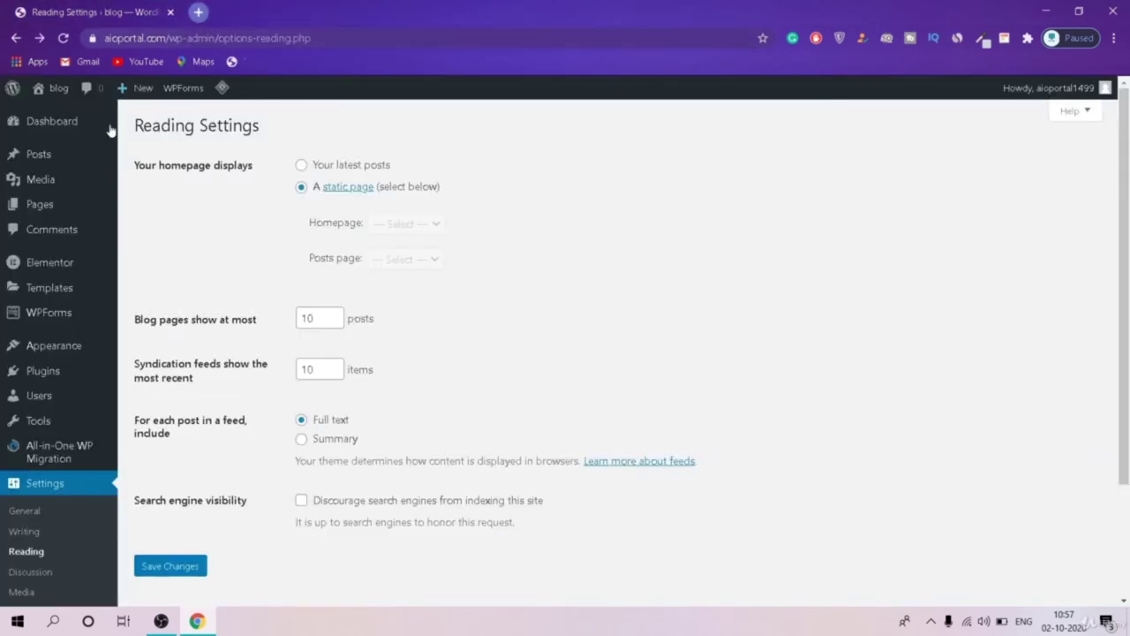
Step: Open the page for managing the site's navigation menus
mouse_move(38, 116)
mouse_move(97, 289)
mouse_move(42, 342)
mouse_move(79, 341)
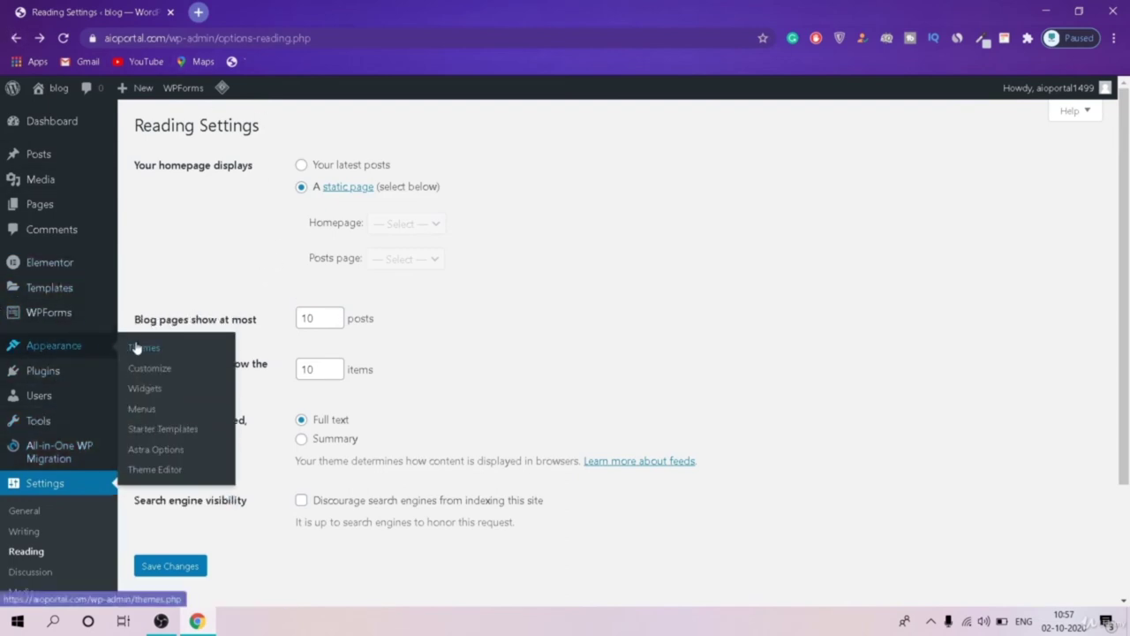
click(151, 422)
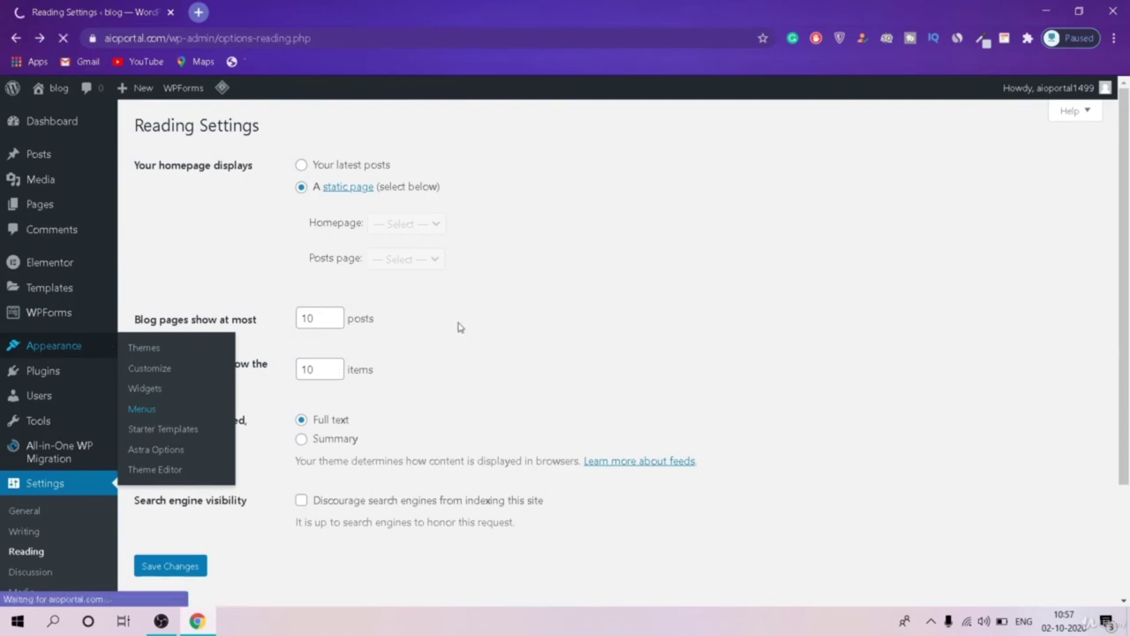
Step: Create a navigation menu named Main Menu without automatic page adding or a display location
click(470, 295)
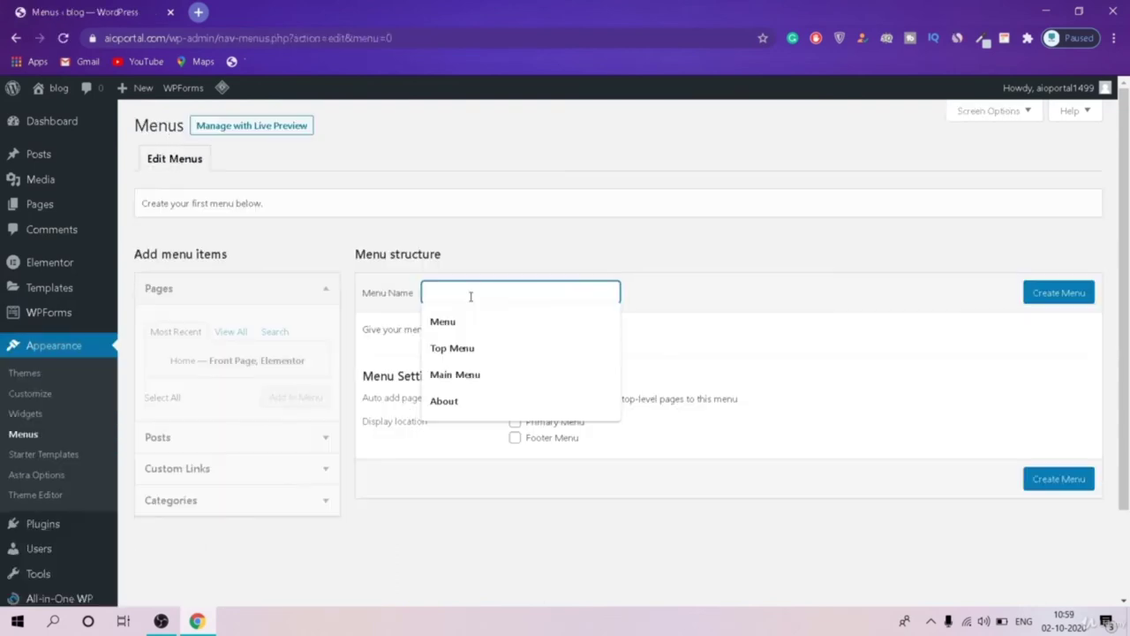
text(Main Menu)
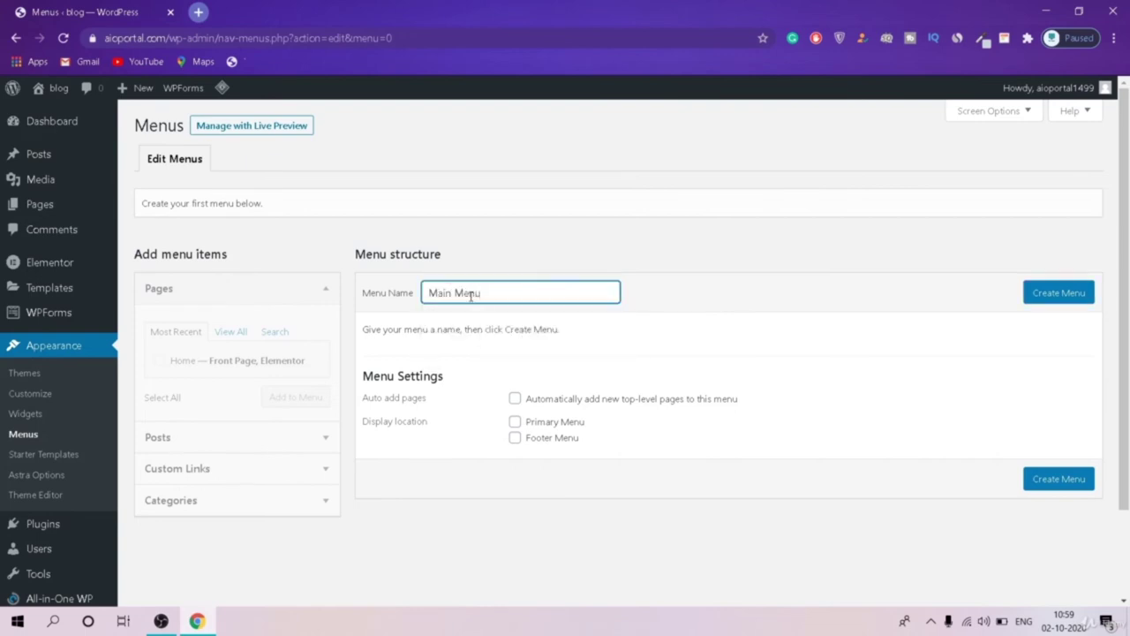
click(1064, 300)
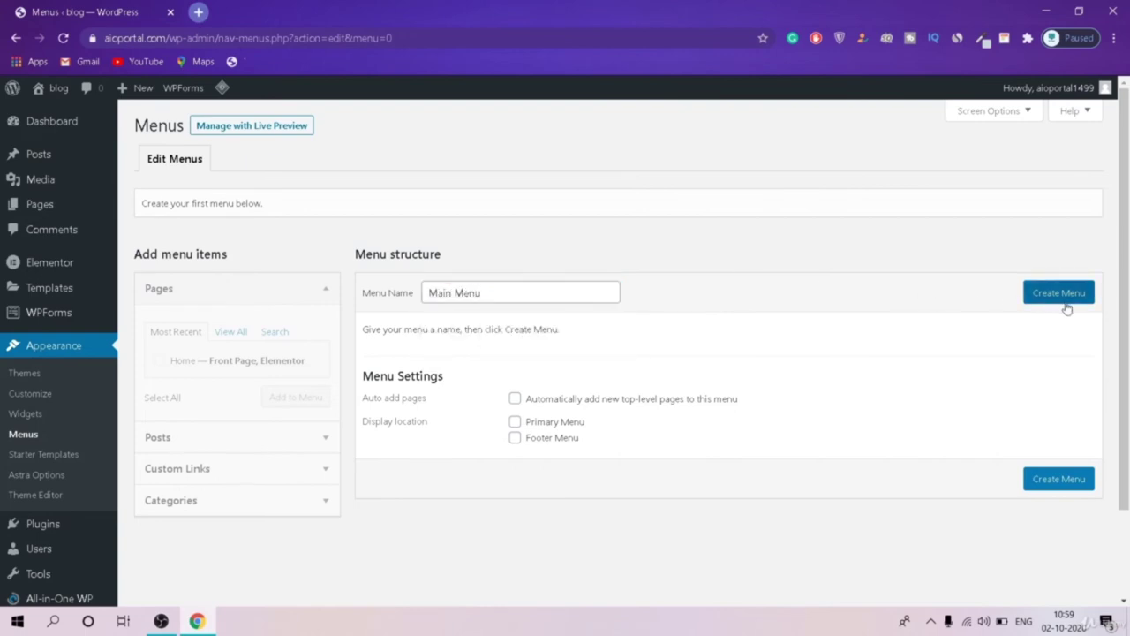
click(516, 422)
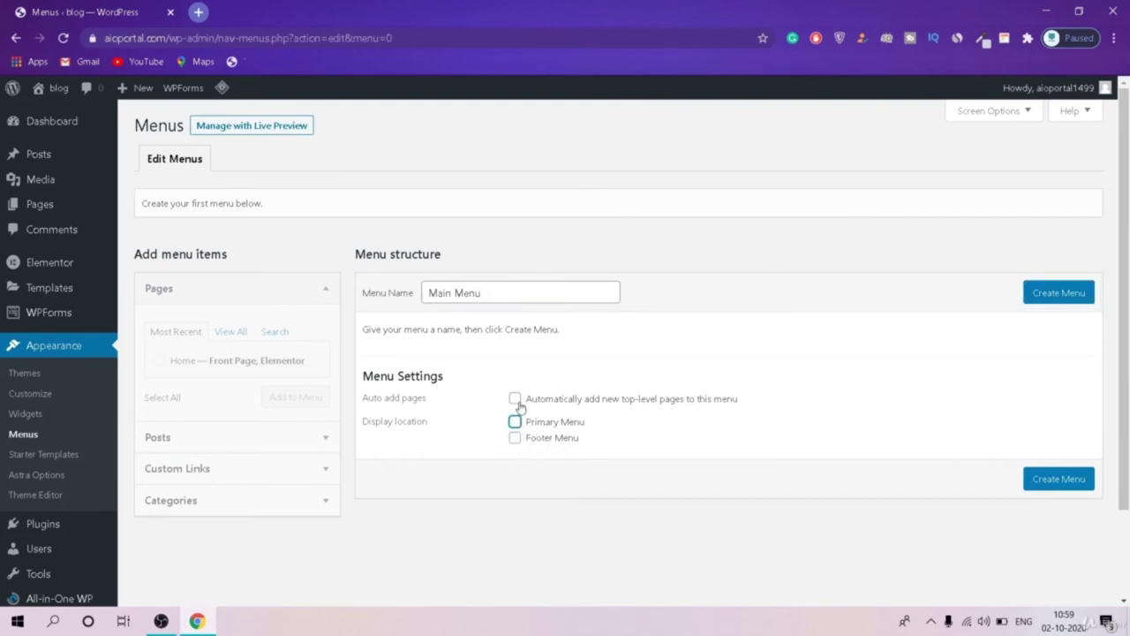
click(516, 400)
click(515, 399)
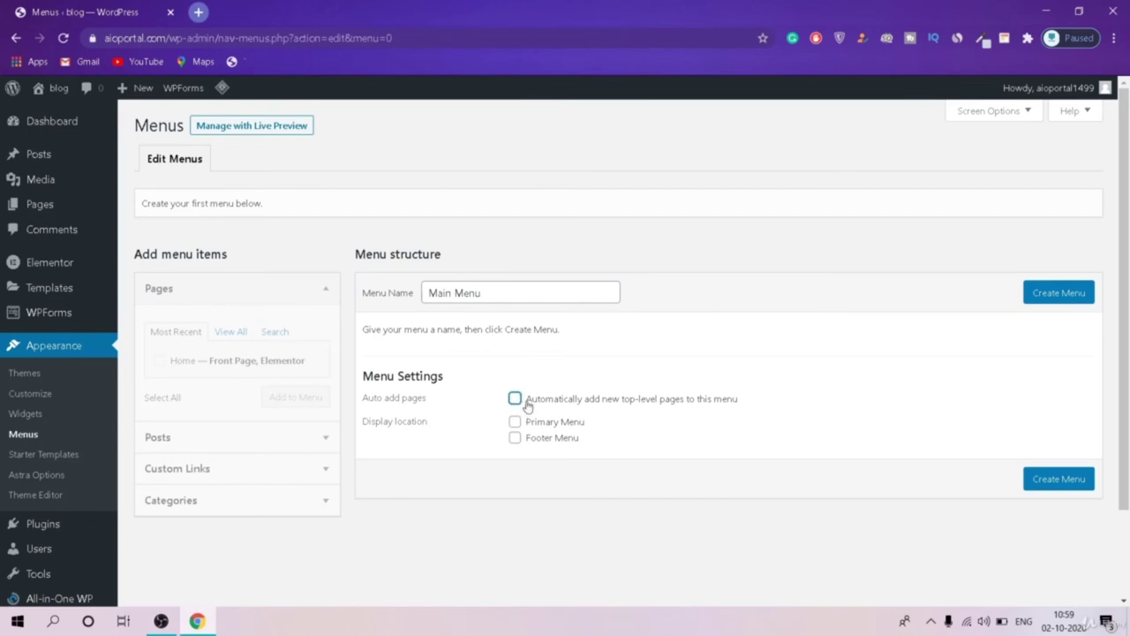
click(1050, 294)
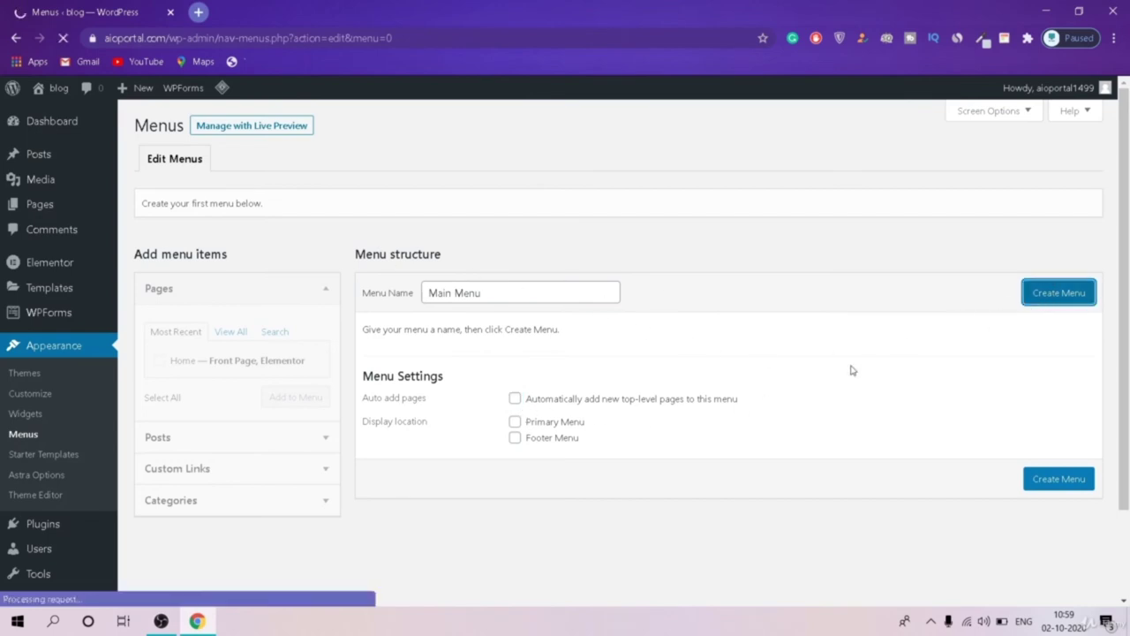
Step: Look through the posts and categories offered as items for the Main Menu
scroll(1121, 318, down, 1)
scroll(1126, 297, down, 1)
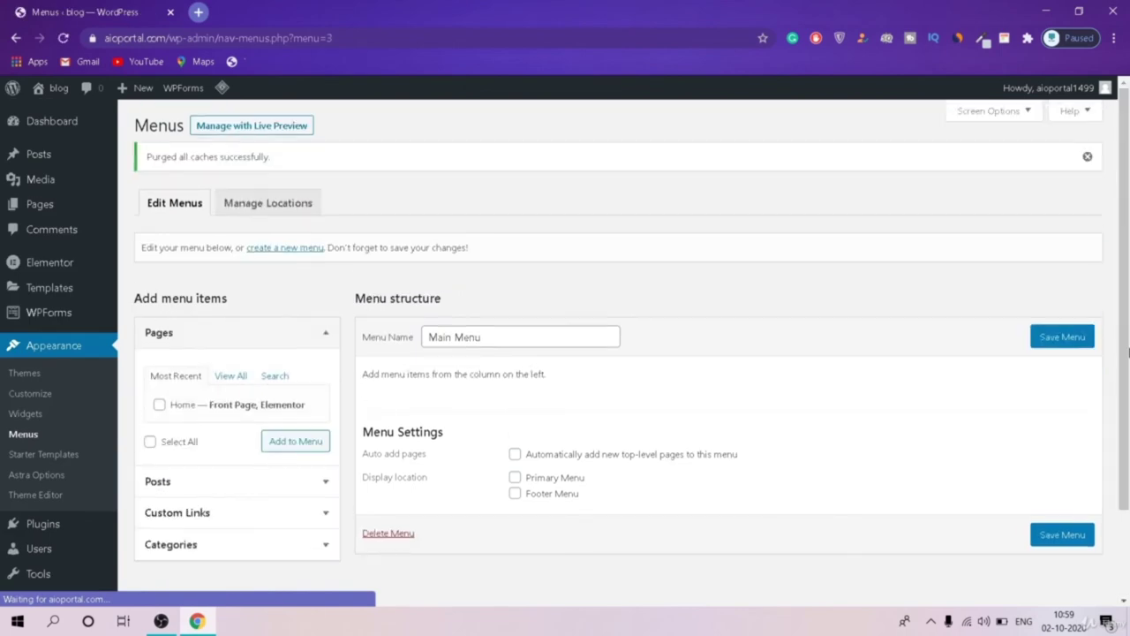
click(292, 481)
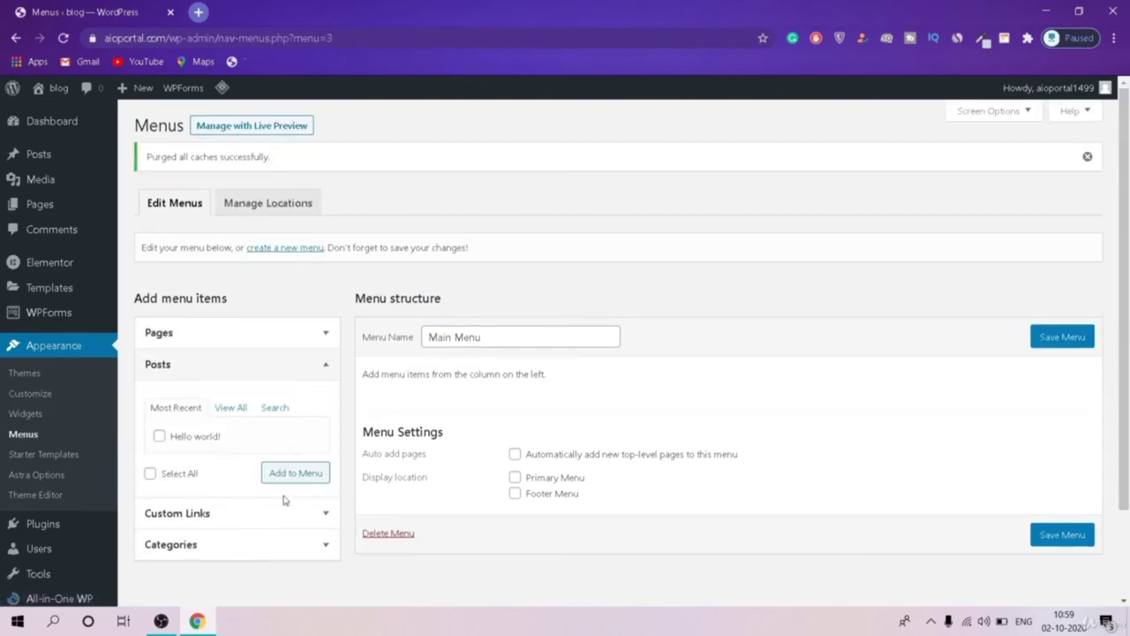
click(271, 542)
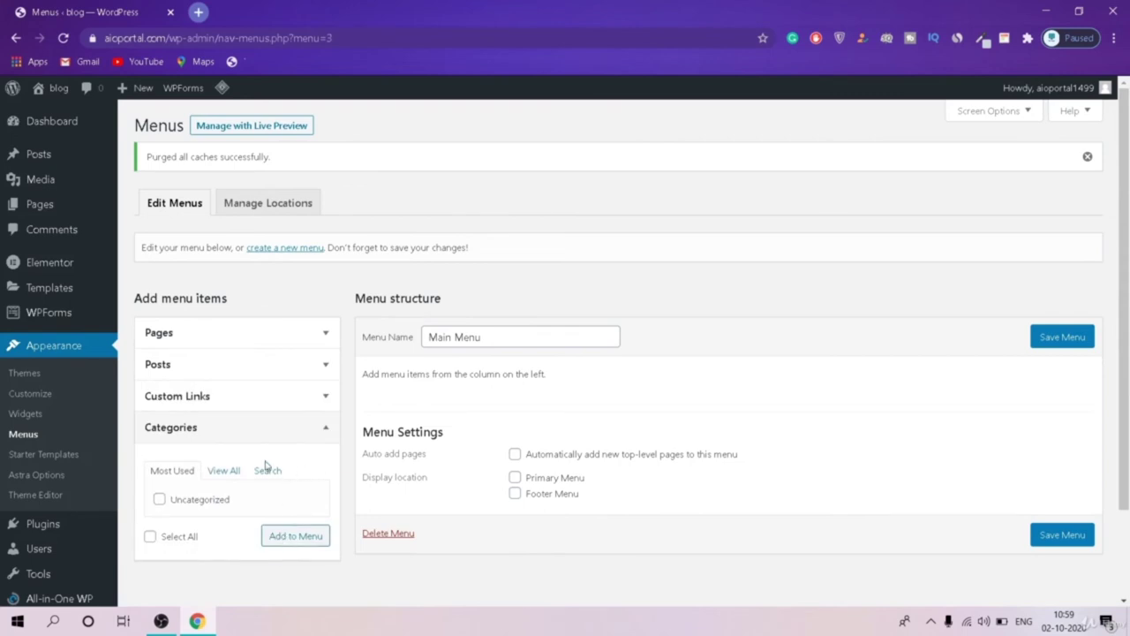
click(201, 499)
click(202, 508)
click(276, 430)
Step: Examine the pages offered as items for the Main Menu, including the full page list
click(250, 340)
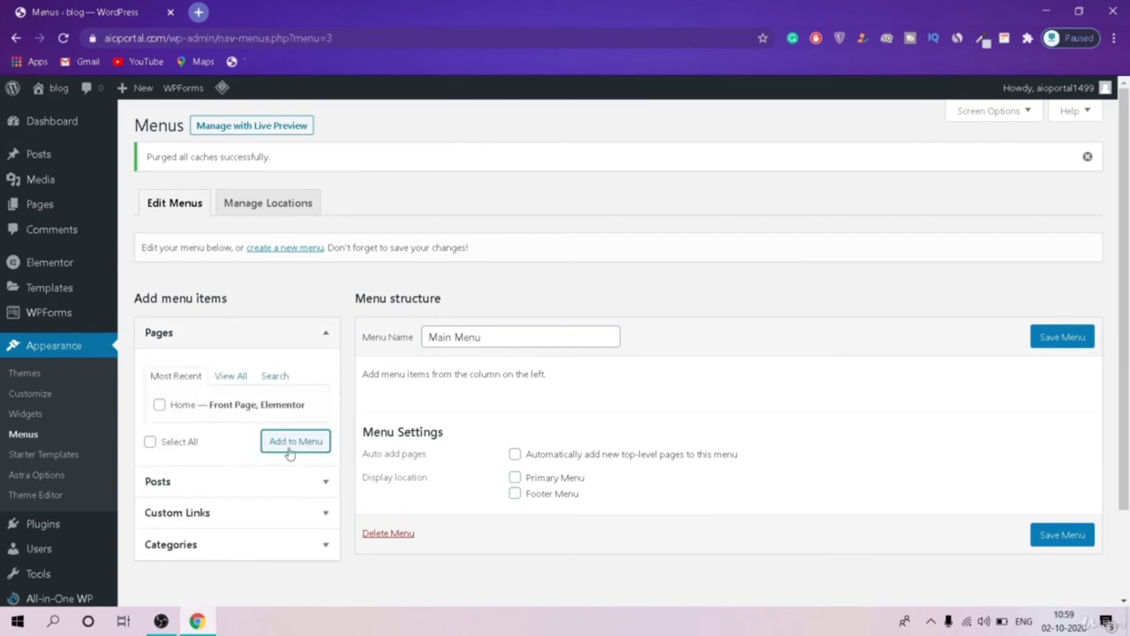
click(230, 375)
click(183, 375)
click(774, 356)
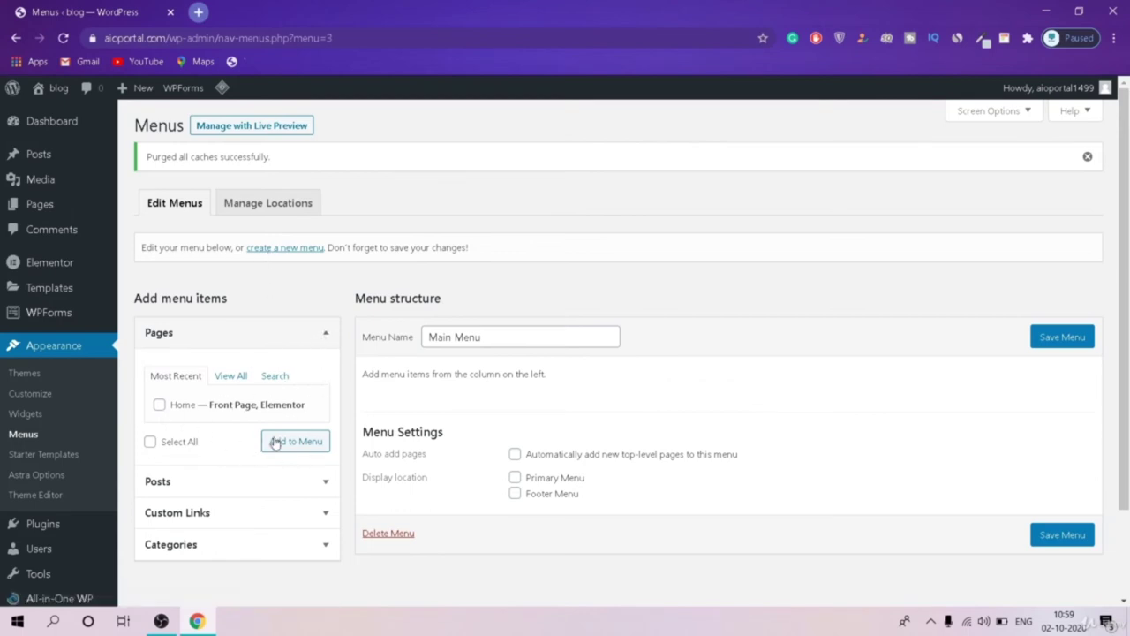
click(314, 334)
click(314, 334)
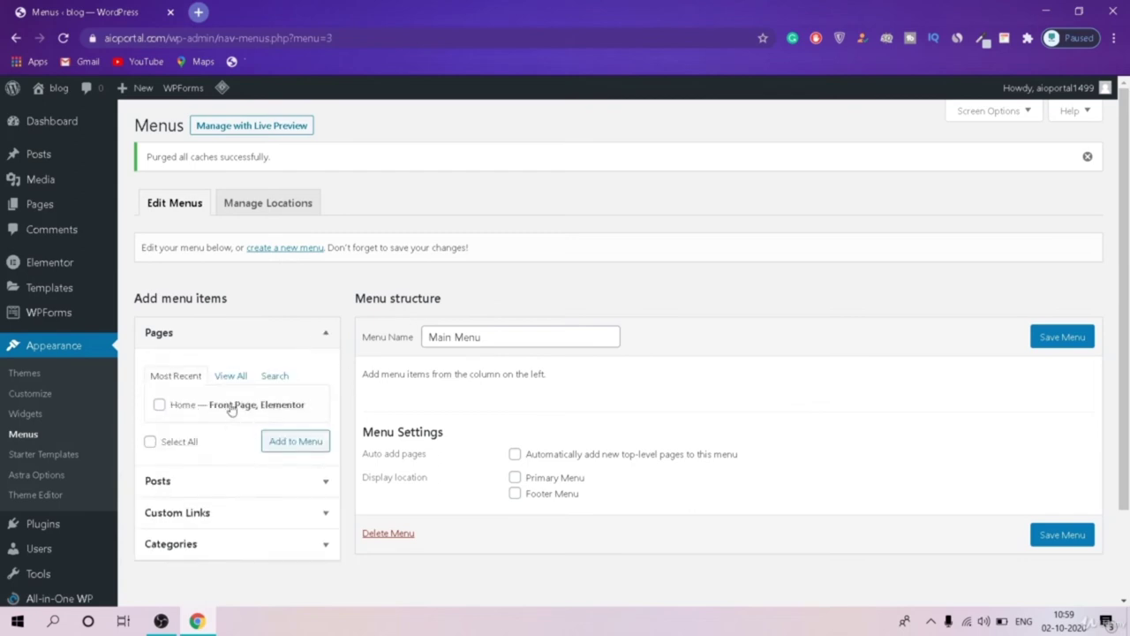
click(323, 336)
click(296, 345)
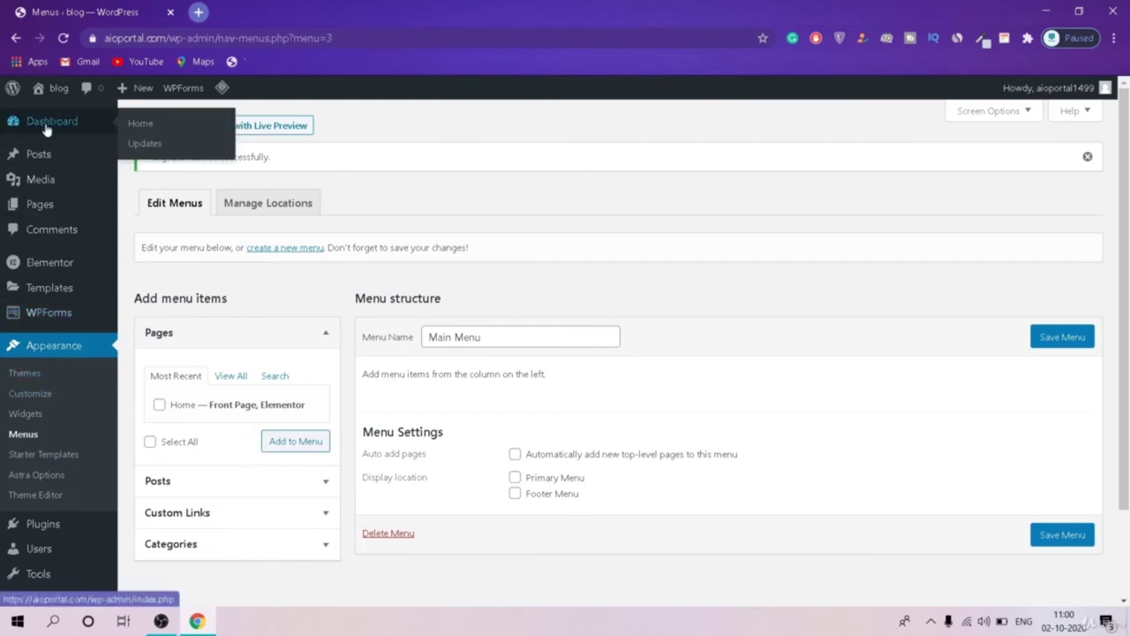
Step: Leave the menu page without saving and start a new page titled About
click(39, 206)
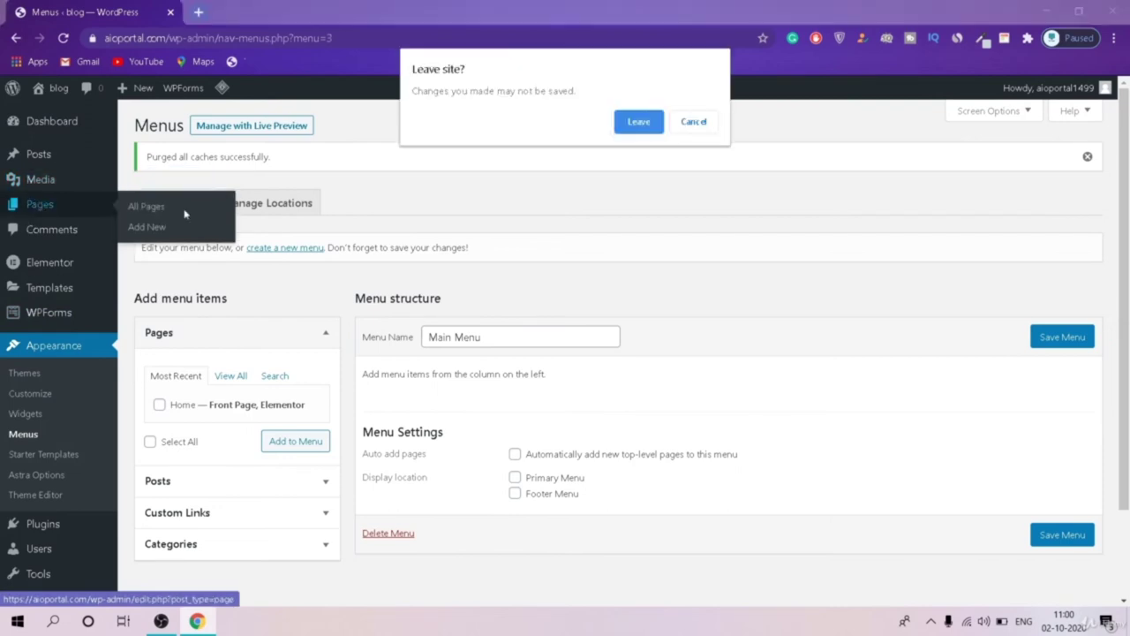
click(660, 121)
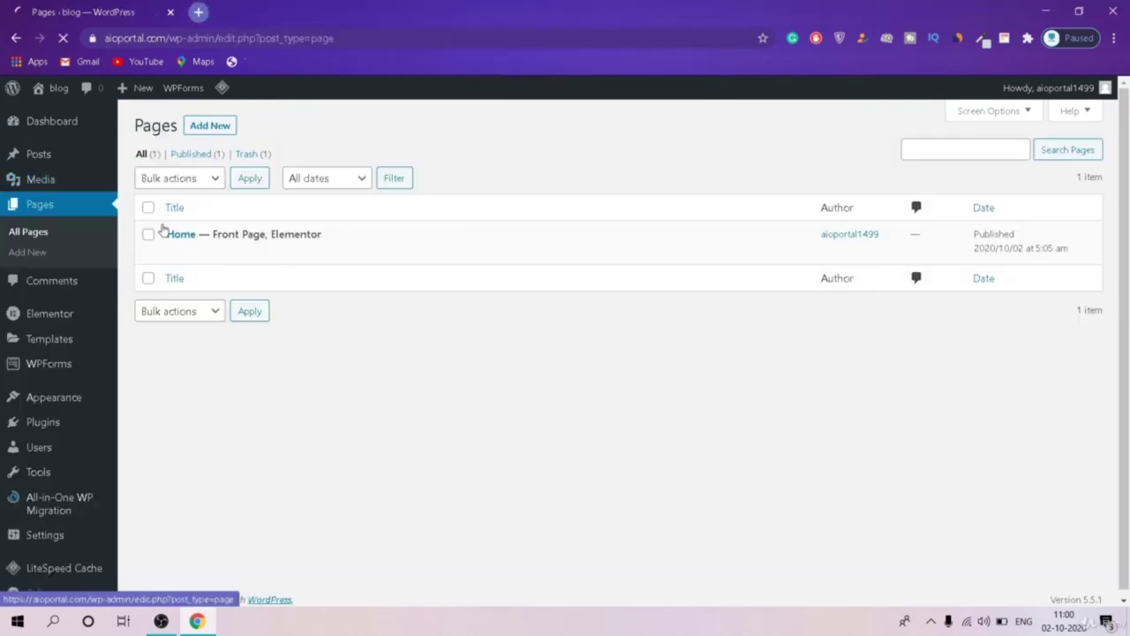
click(211, 125)
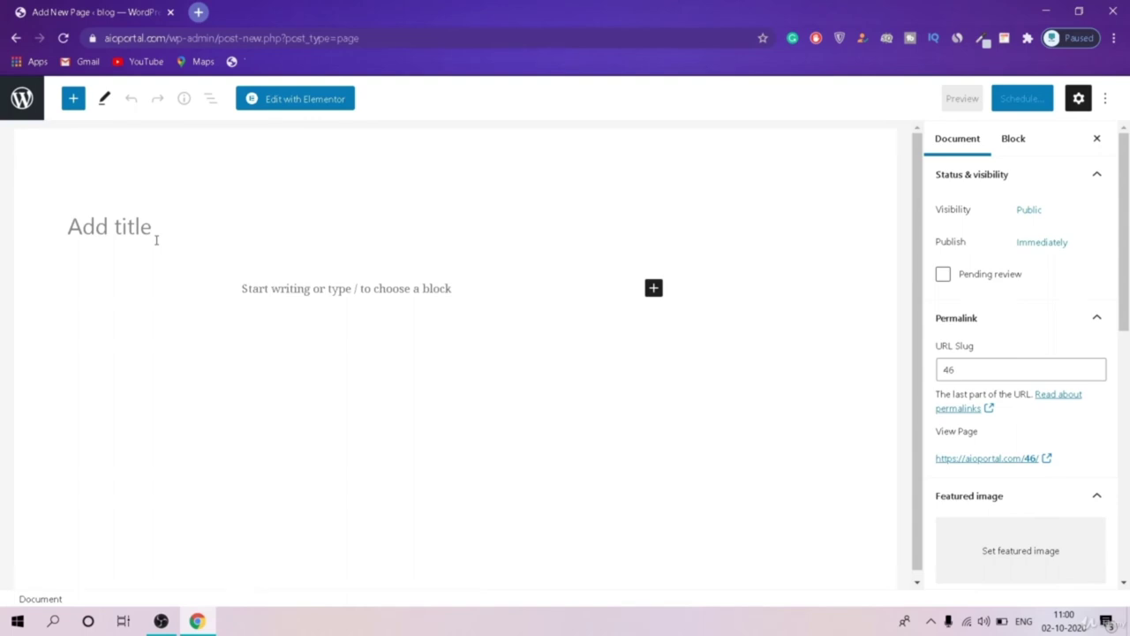
text(About)
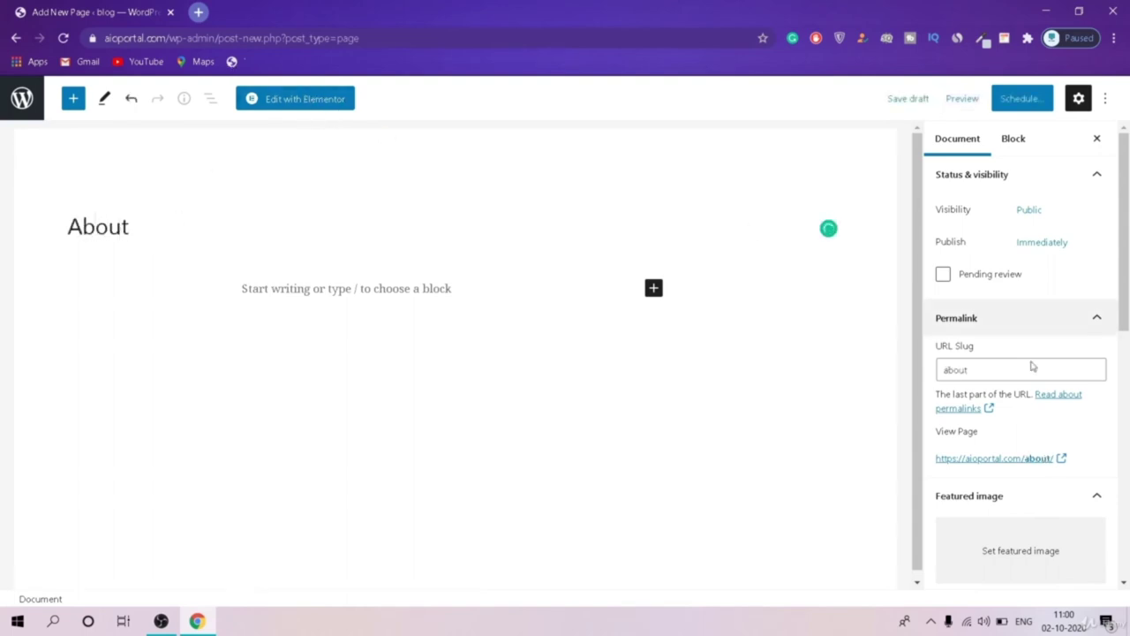
Step: Set the About page's template to Elementor Full Width
scroll(1128, 323, down, 1)
scroll(1127, 324, down, 5)
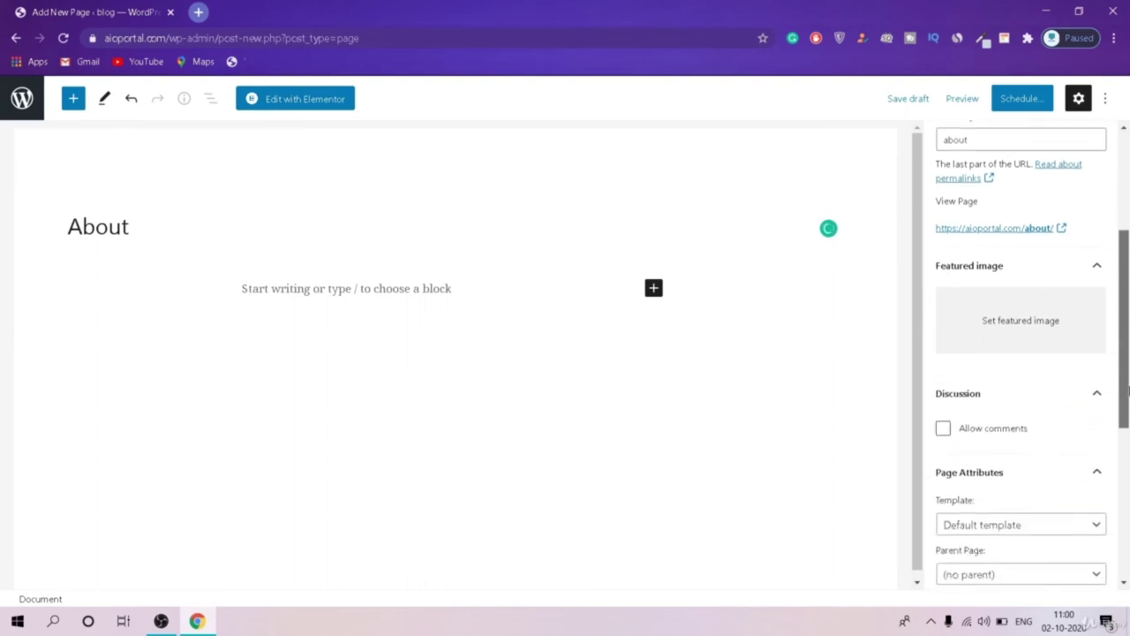
click(1027, 259)
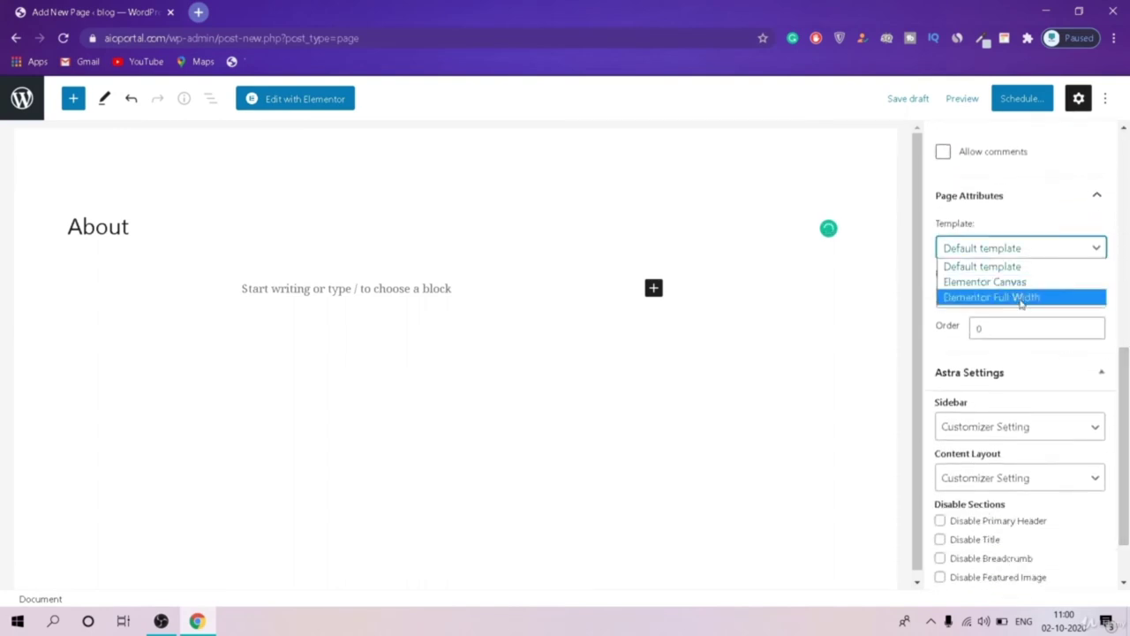
click(1020, 298)
Step: Give the About page No Sidebar, a Full Width / Stretched layout, a disabled primary header and a disabled transparent header
scroll(1062, 331, down, 1)
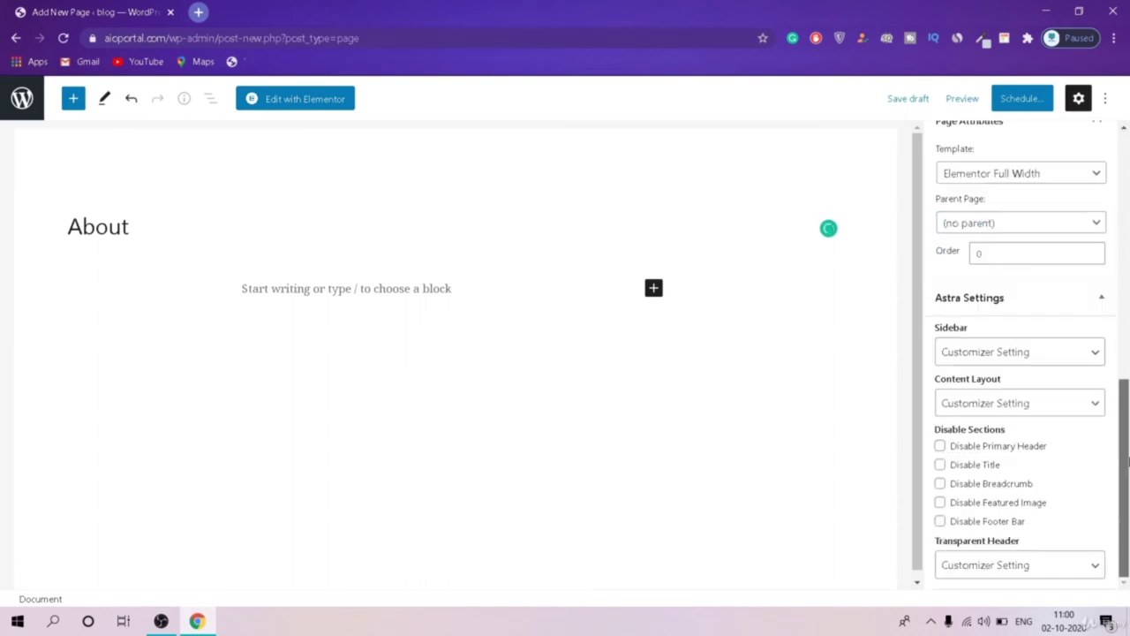
click(1007, 358)
click(1008, 419)
click(1009, 410)
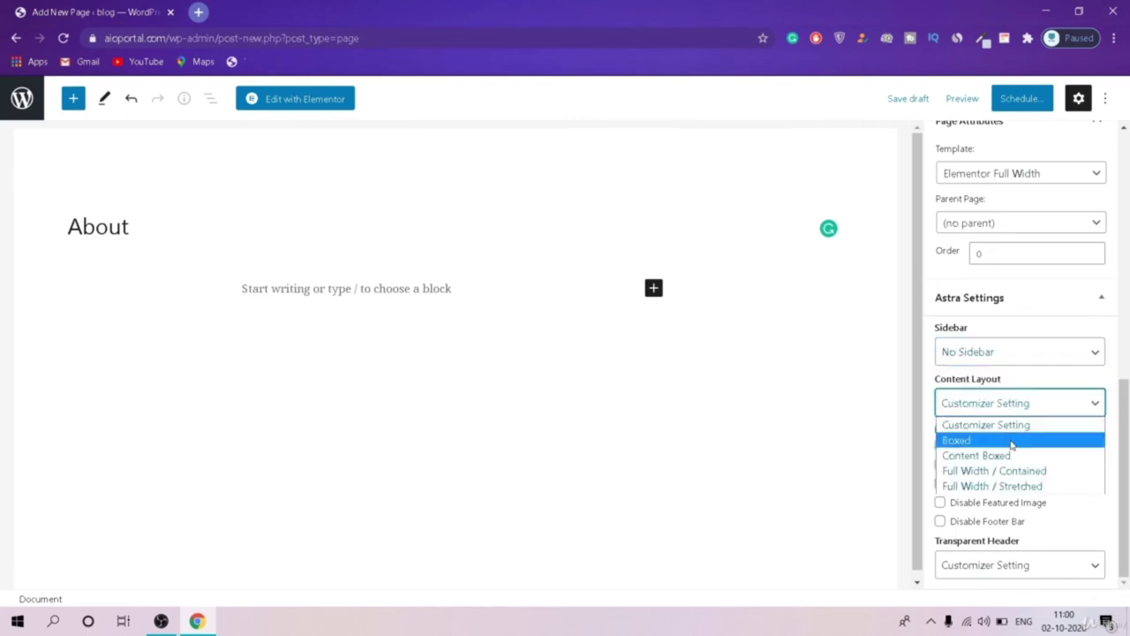
click(1011, 491)
click(975, 452)
click(1001, 559)
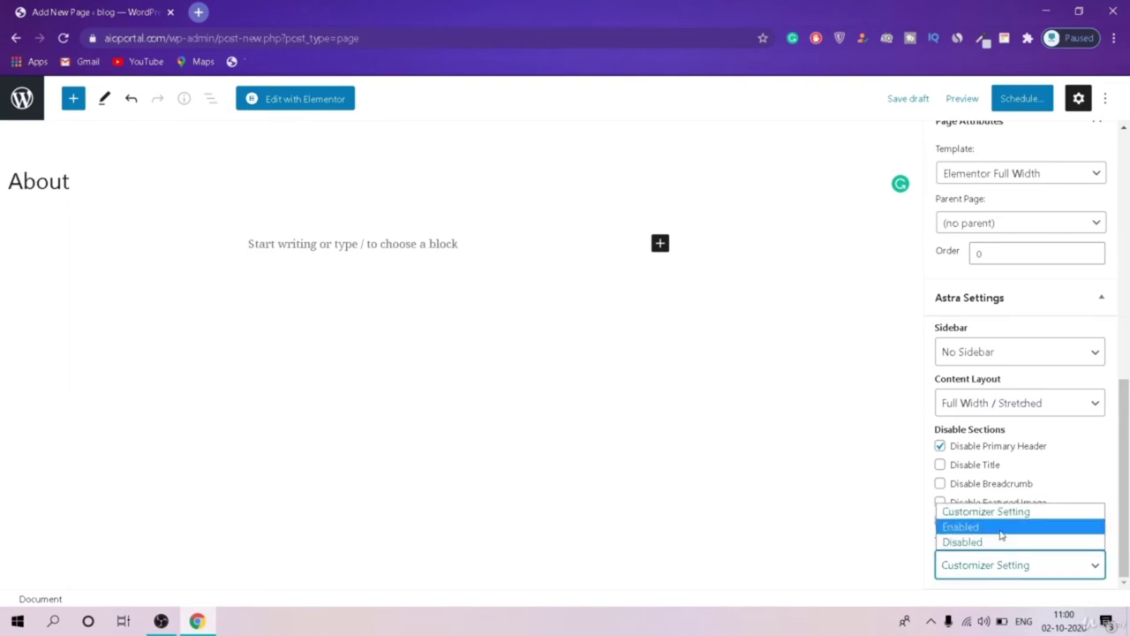
click(1001, 542)
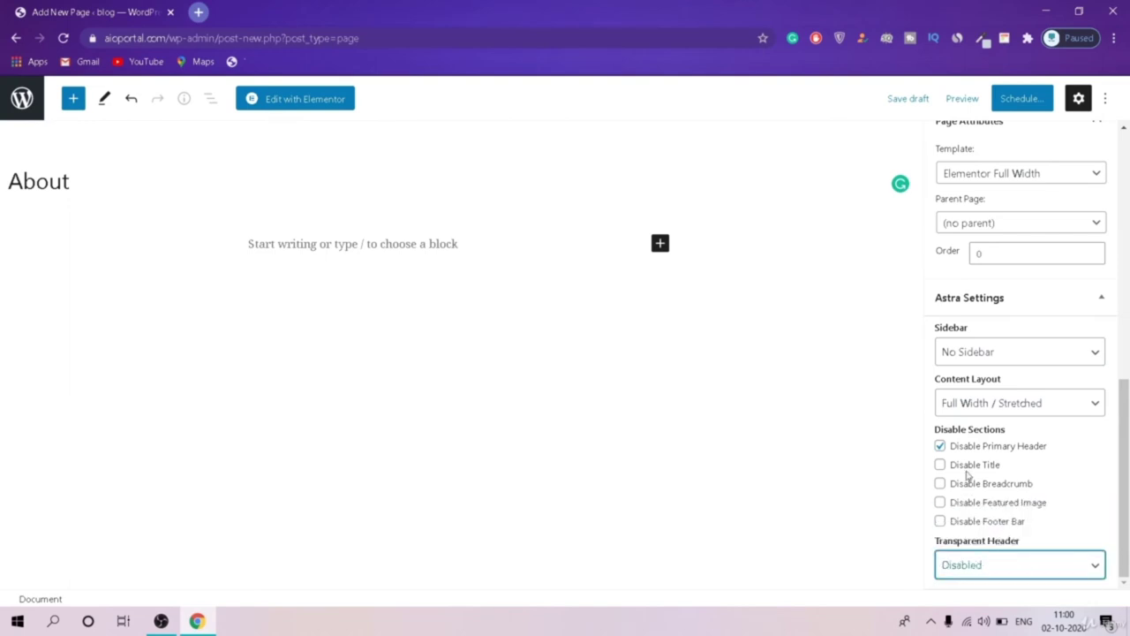
click(941, 484)
click(940, 465)
click(941, 503)
click(940, 521)
click(940, 464)
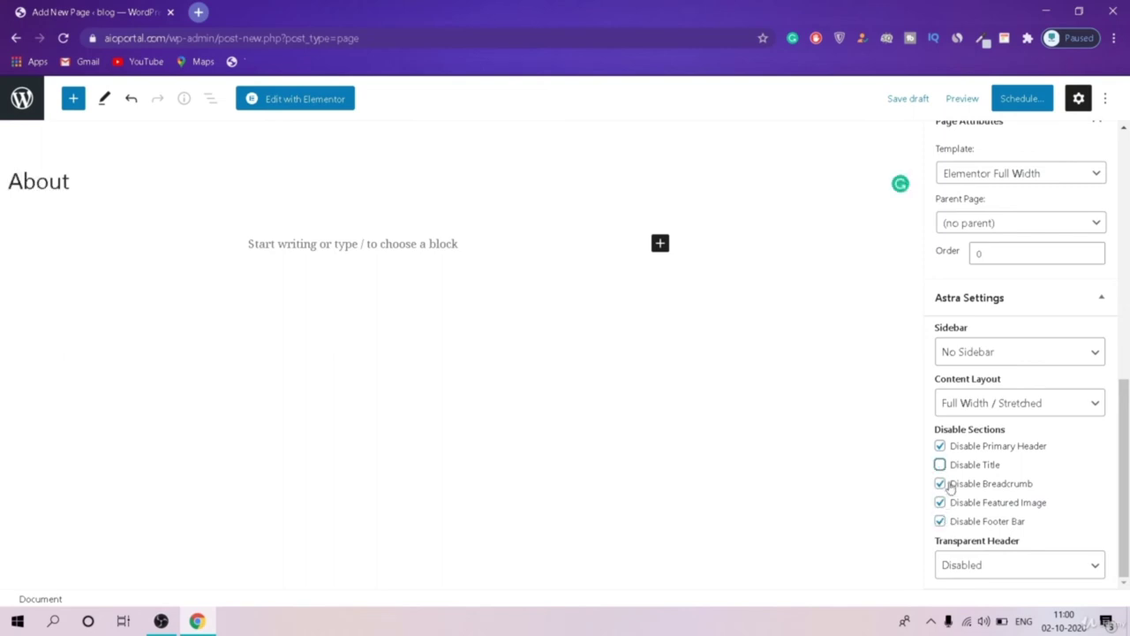
click(940, 482)
click(940, 520)
click(940, 446)
click(940, 502)
click(941, 446)
click(1030, 566)
click(1028, 565)
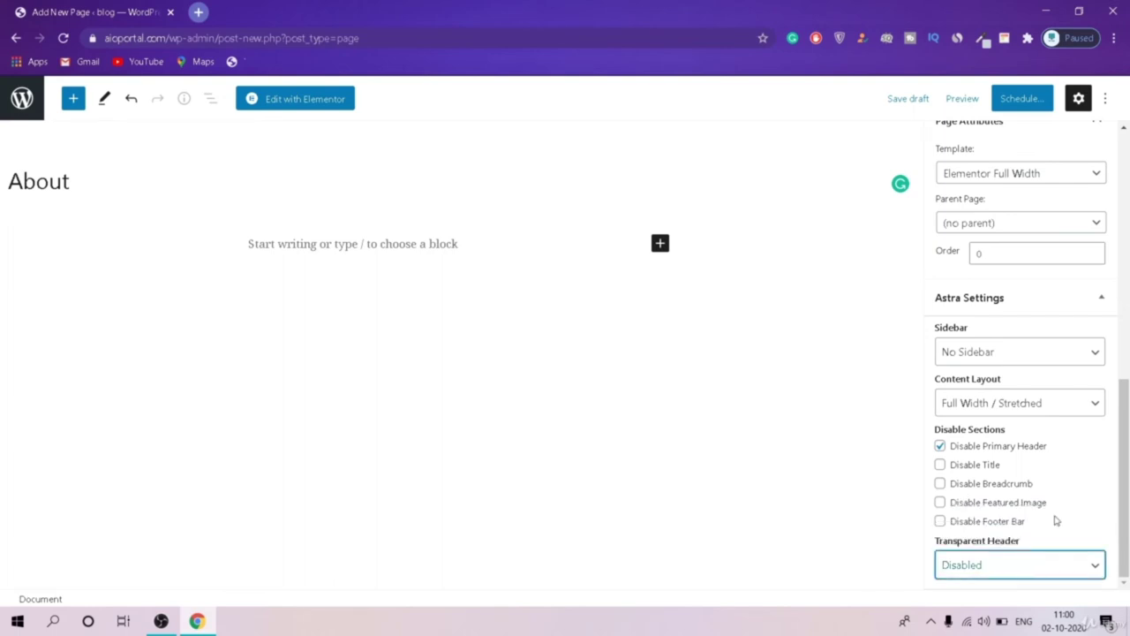
Step: Publish the About page
click(1022, 110)
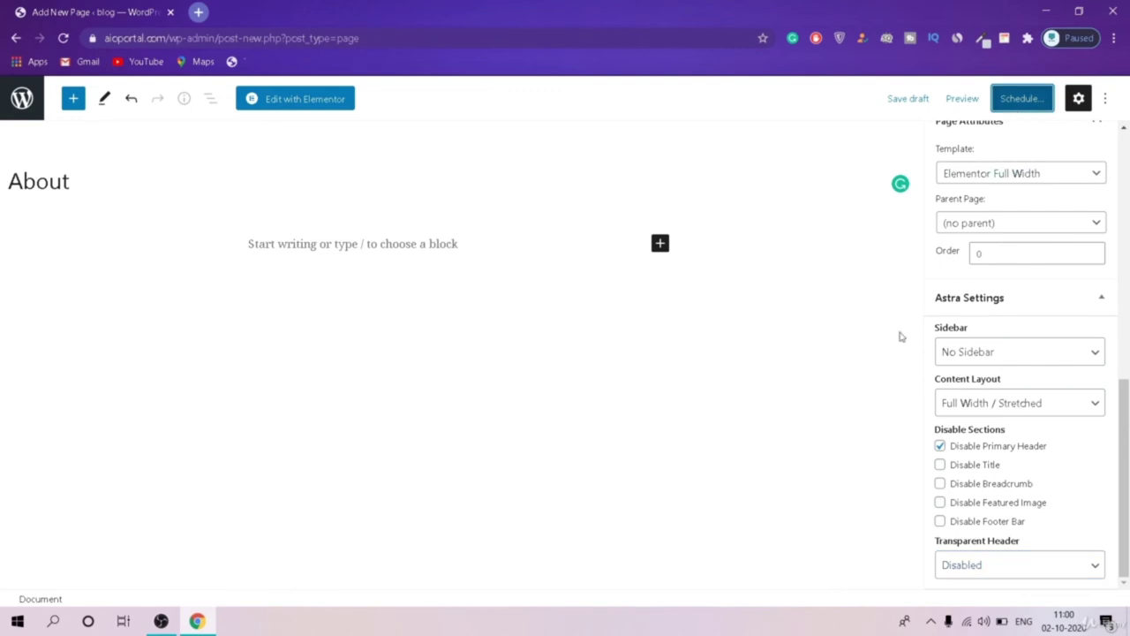
click(662, 228)
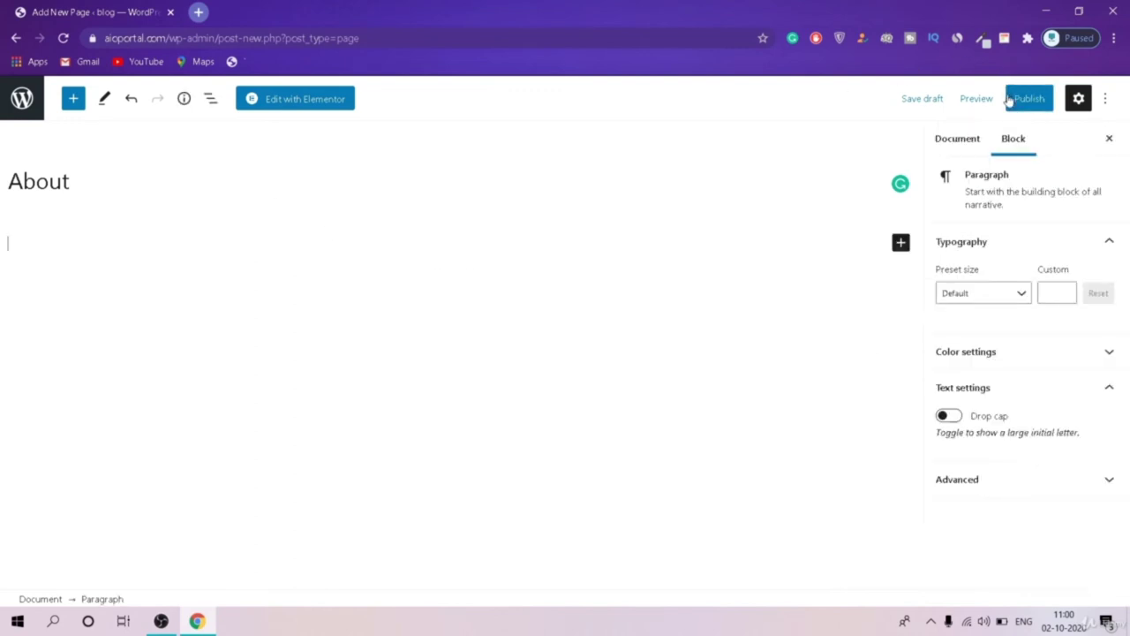
click(1038, 99)
click(978, 100)
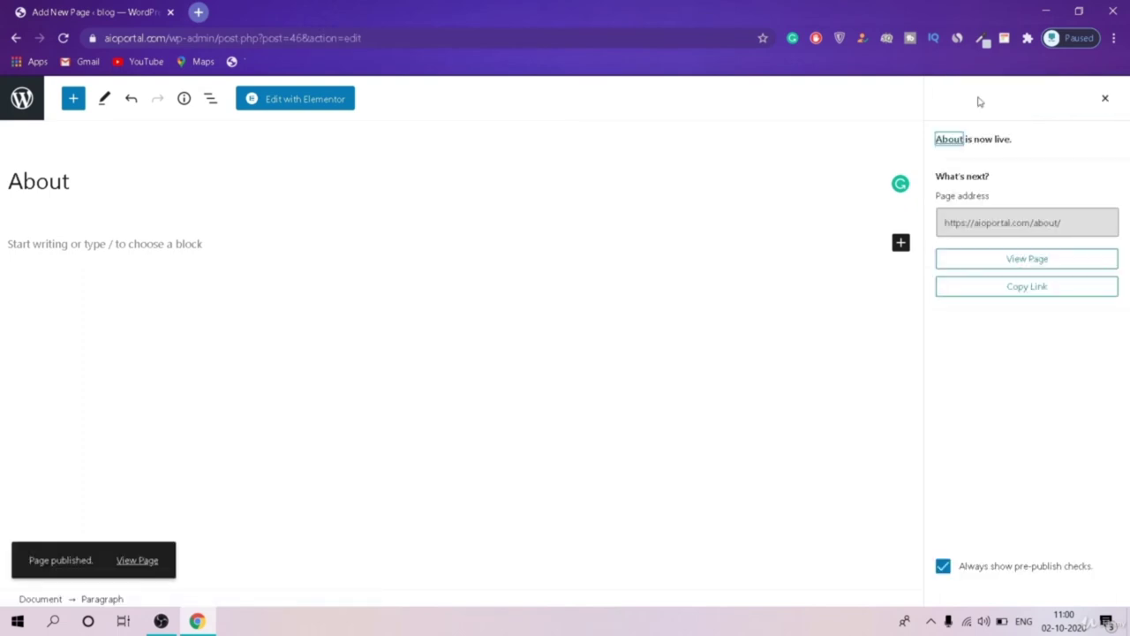
Step: Edit the About page with Elementor and browse the free page designs in the ready-made template library
click(271, 100)
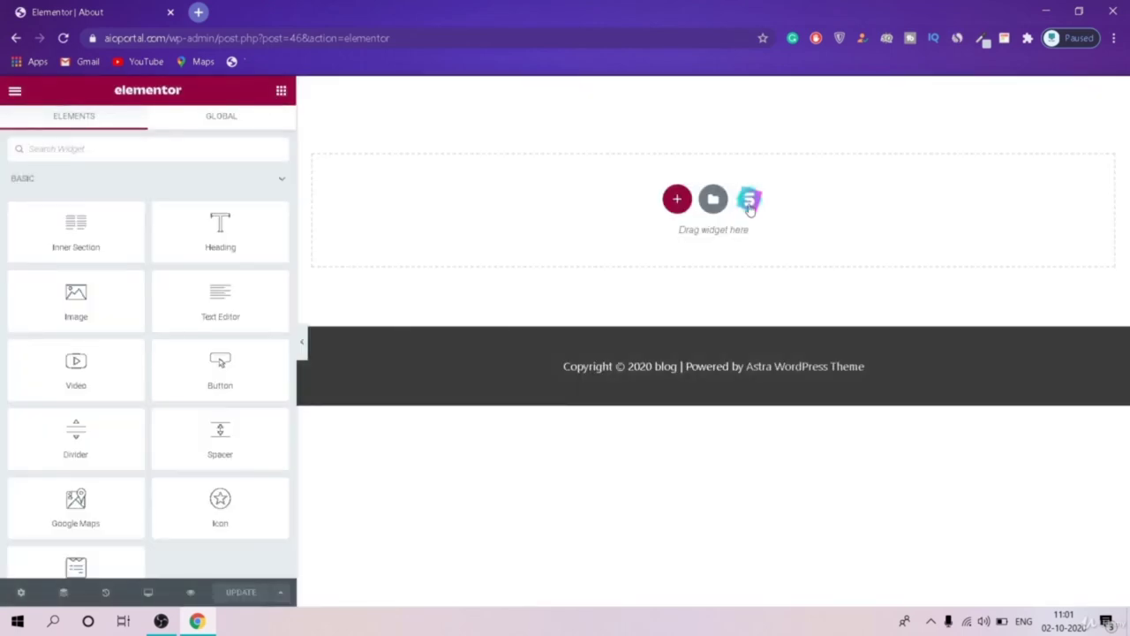
click(749, 201)
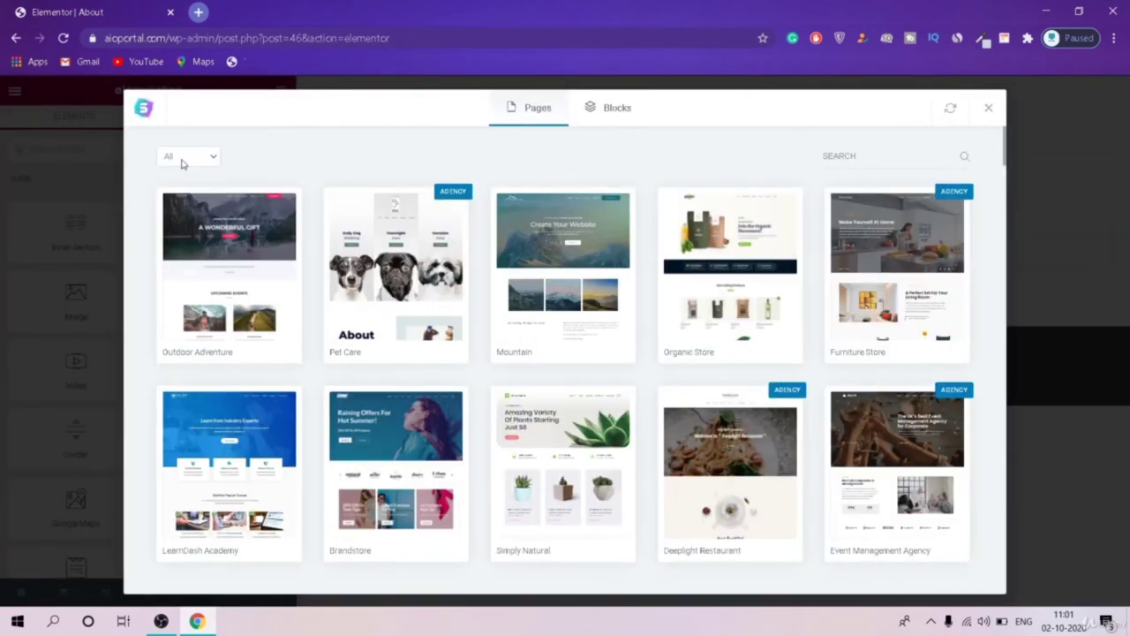
click(183, 159)
click(193, 183)
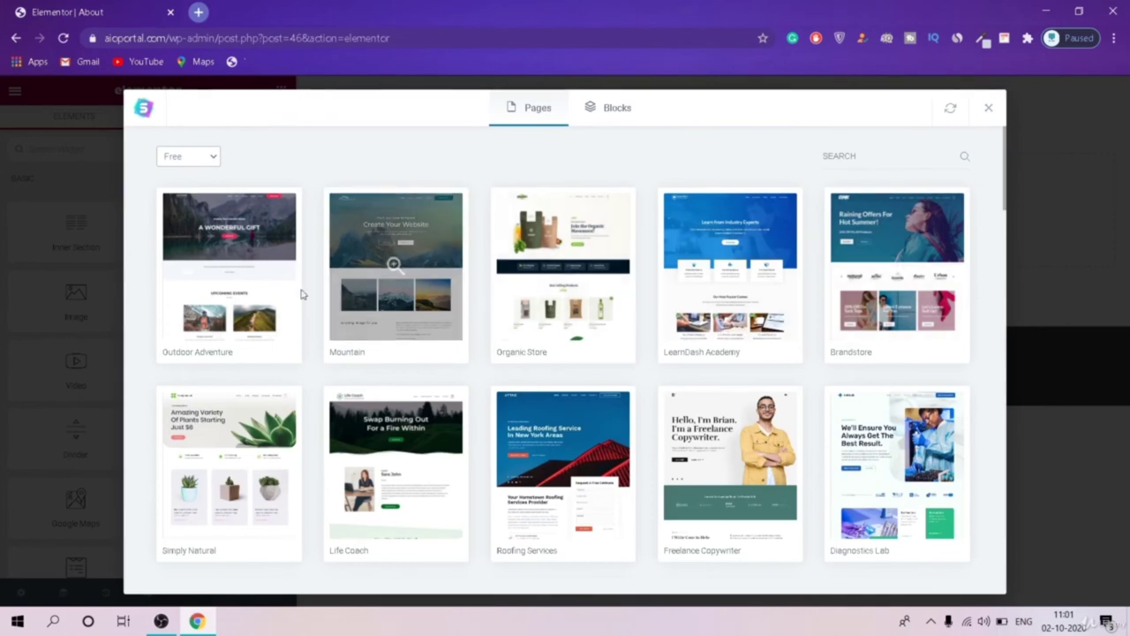
scroll(824, 287, down, 20)
scroll(823, 287, up, 20)
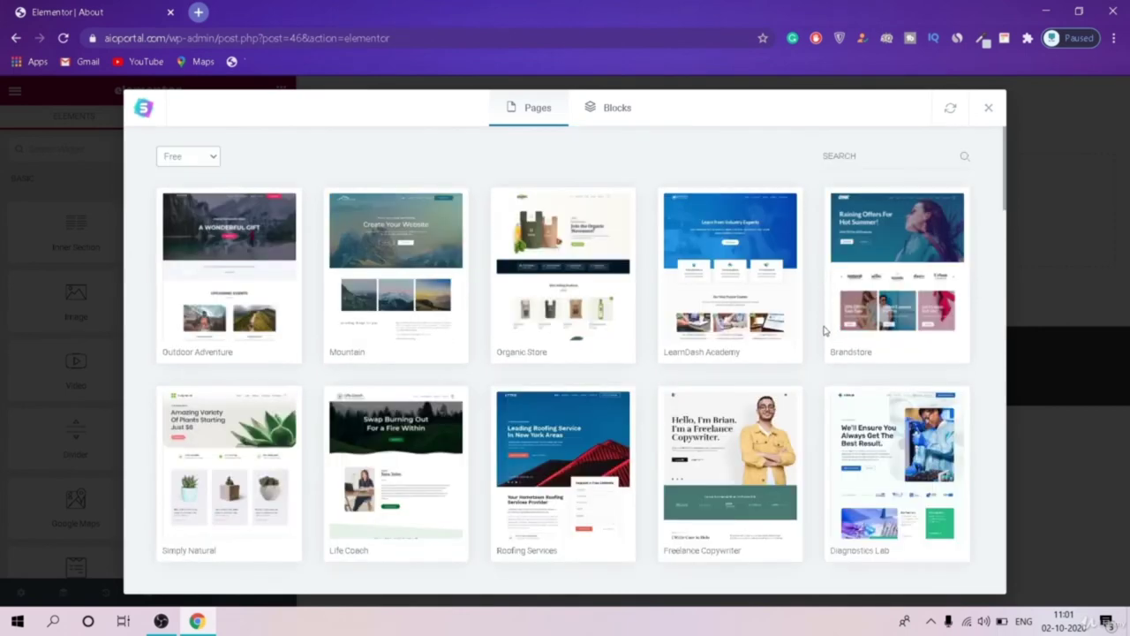
Step: Import the Work page of the Freelance Copywriter template into the About page and close the library
click(730, 459)
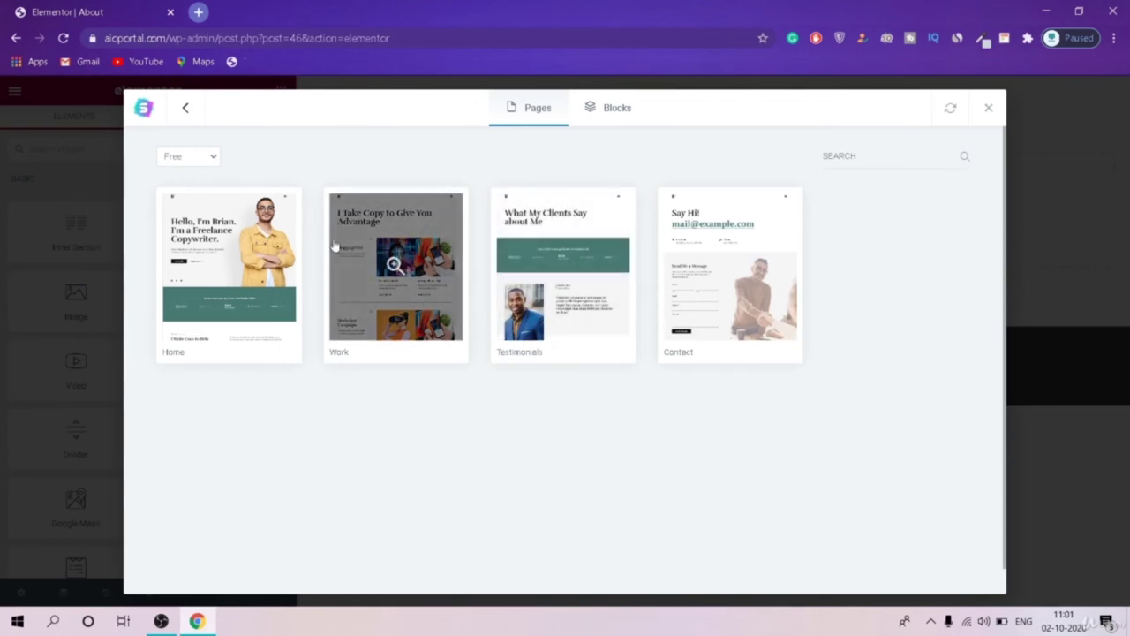
click(425, 271)
click(763, 108)
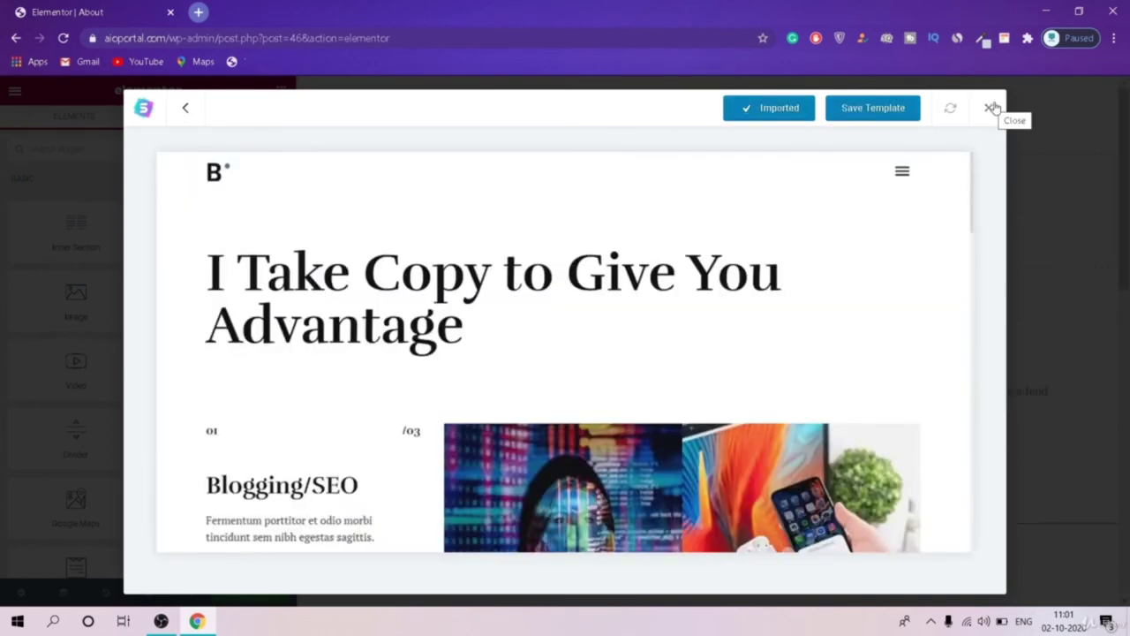
click(992, 108)
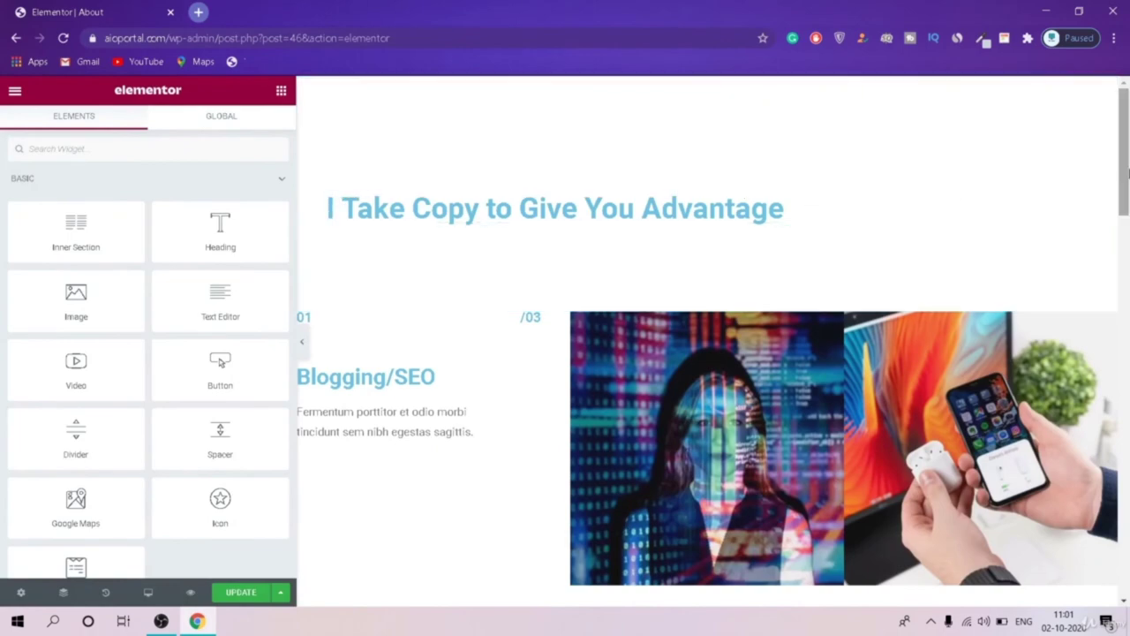
Step: Review the imported Work design down to the footer and update the About page
scroll(1002, 545, down, 15)
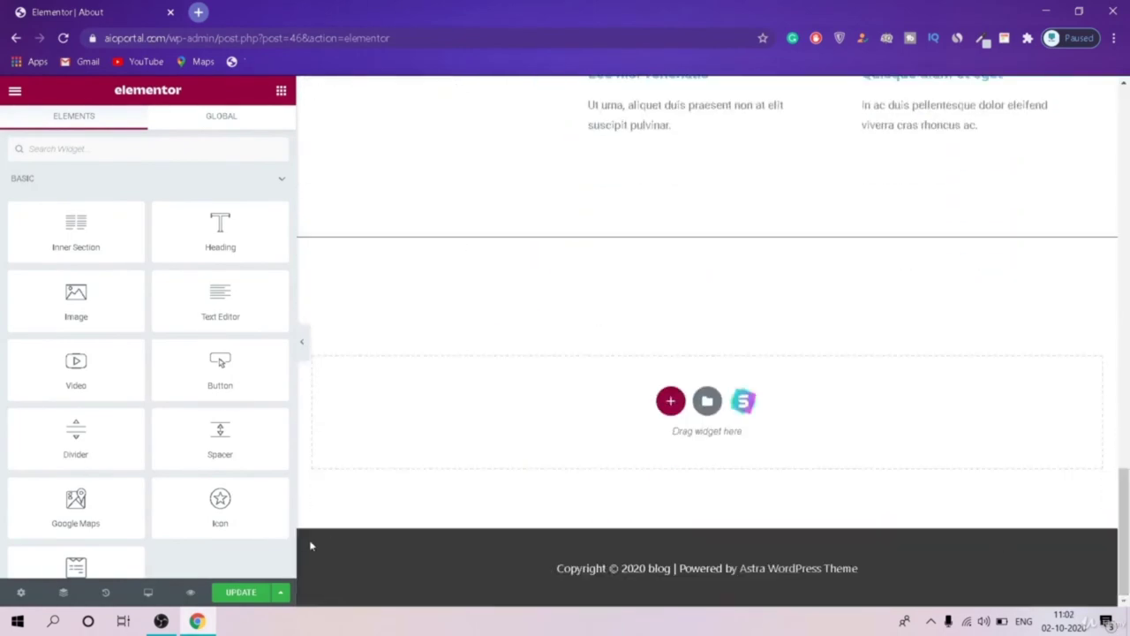
click(1127, 386)
click(1126, 225)
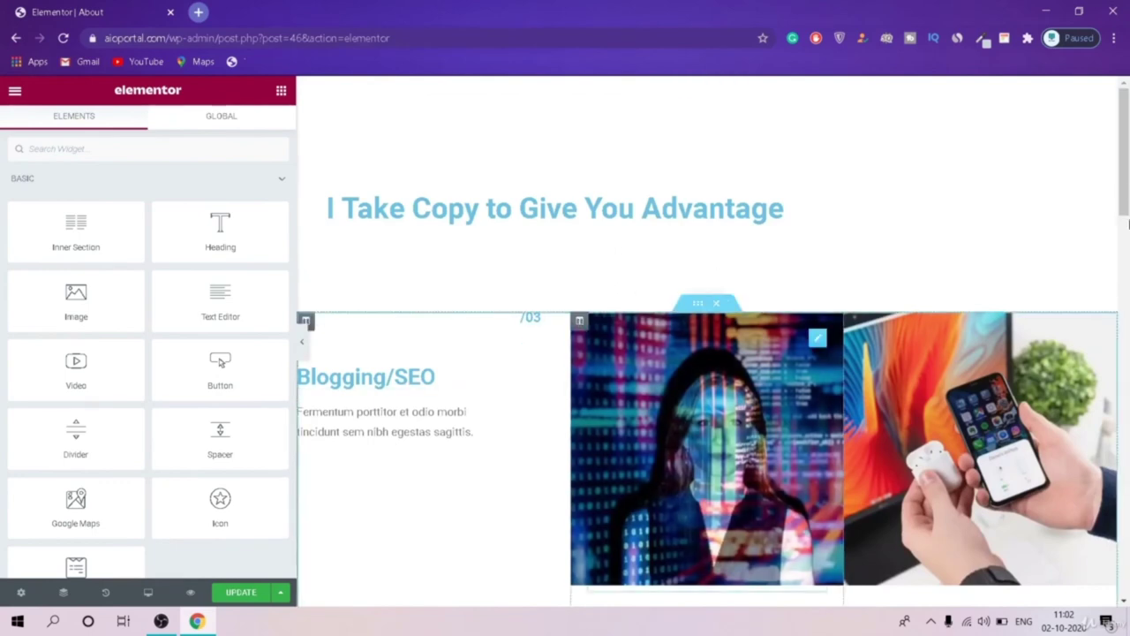
scroll(706, 397, down, 15)
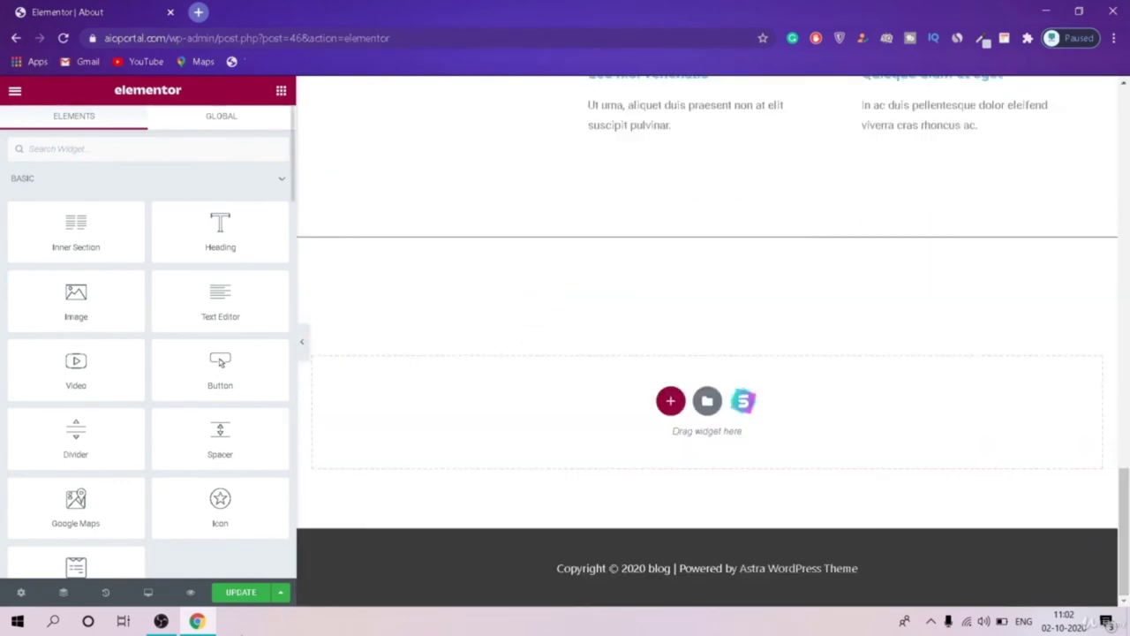
click(251, 598)
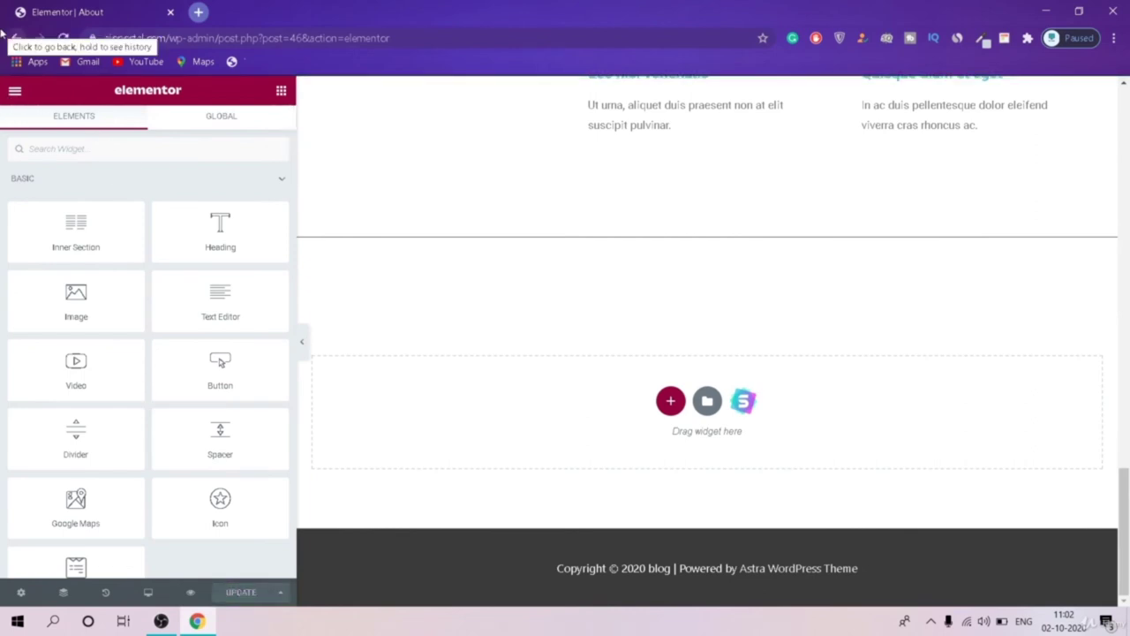
Step: Return to the refreshed list of site pages and open the page for managing navigation menus
click(16, 39)
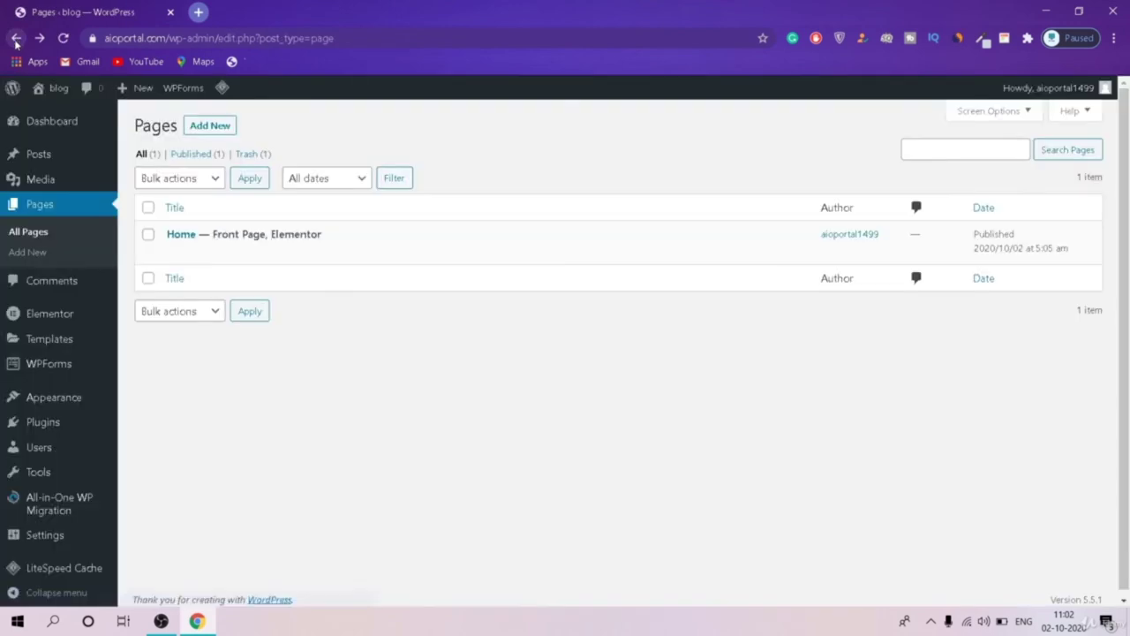
click(62, 38)
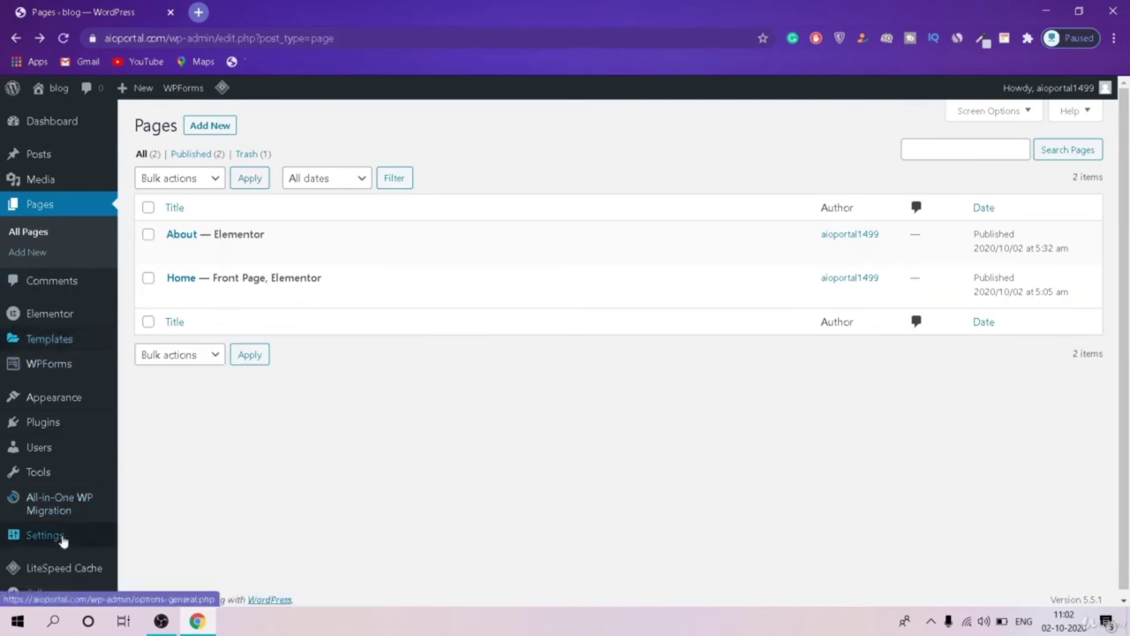
scroll(63, 534, down, 1)
mouse_move(84, 528)
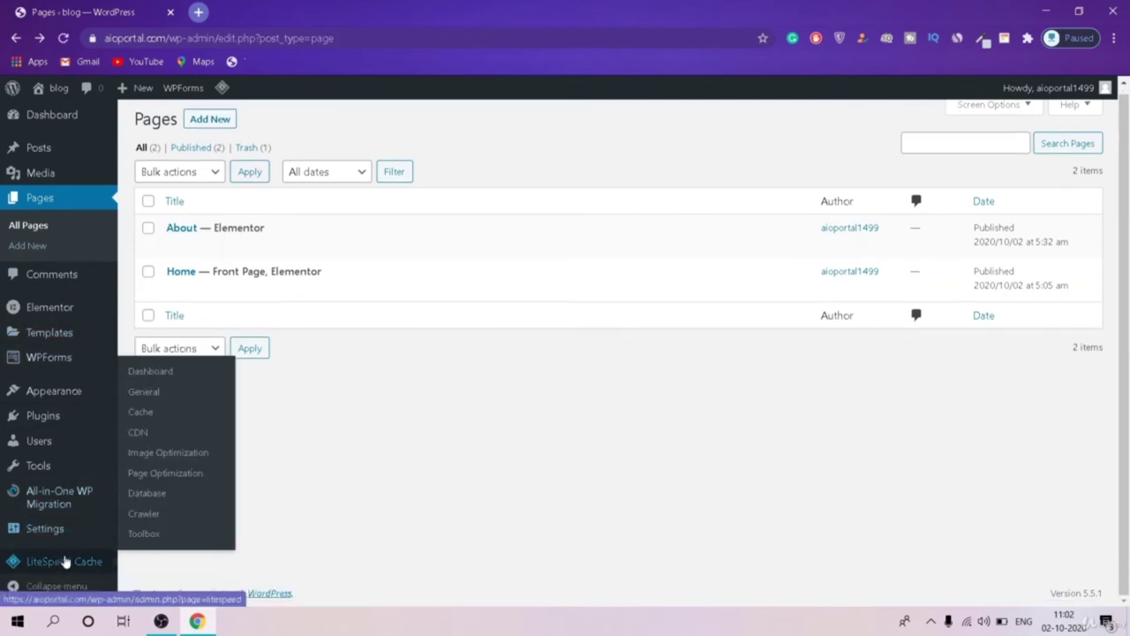
mouse_move(81, 391)
click(161, 454)
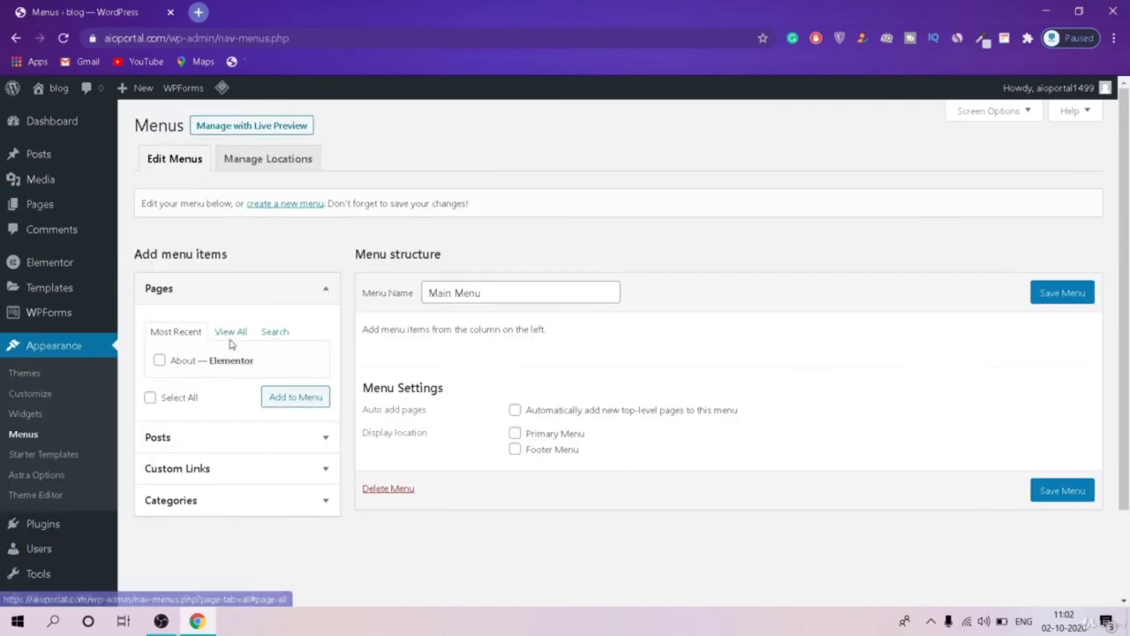
Step: Add the Home and About pages to the Main Menu from the full page list
click(232, 335)
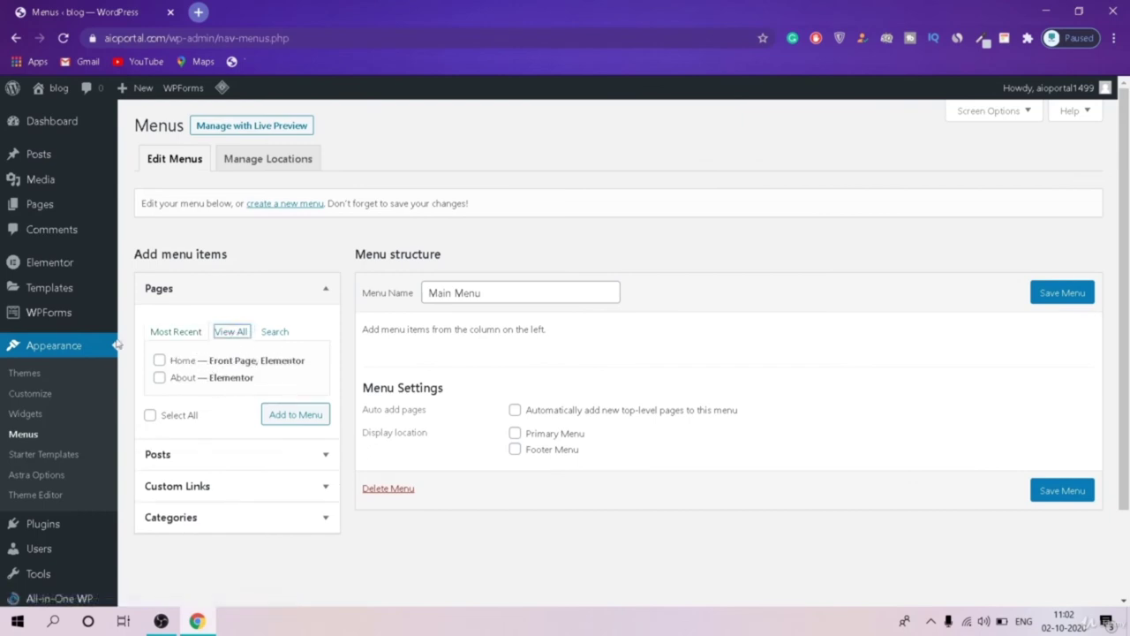
click(178, 361)
click(175, 377)
click(301, 416)
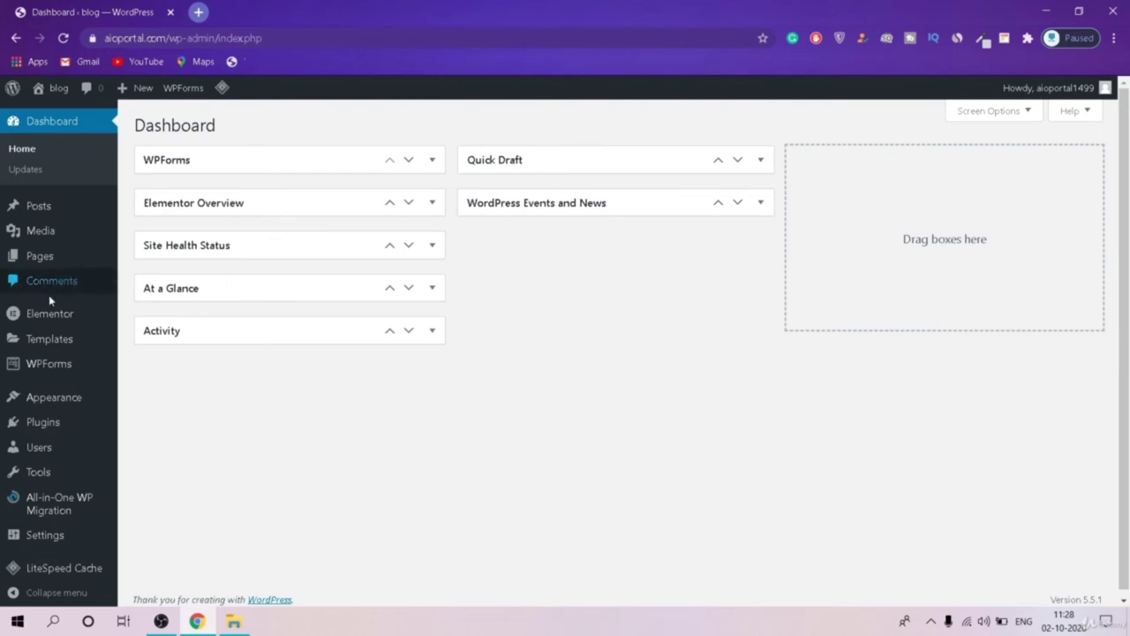
Step: Open the Theme Builder overview of Elementor templates
mouse_move(55, 314)
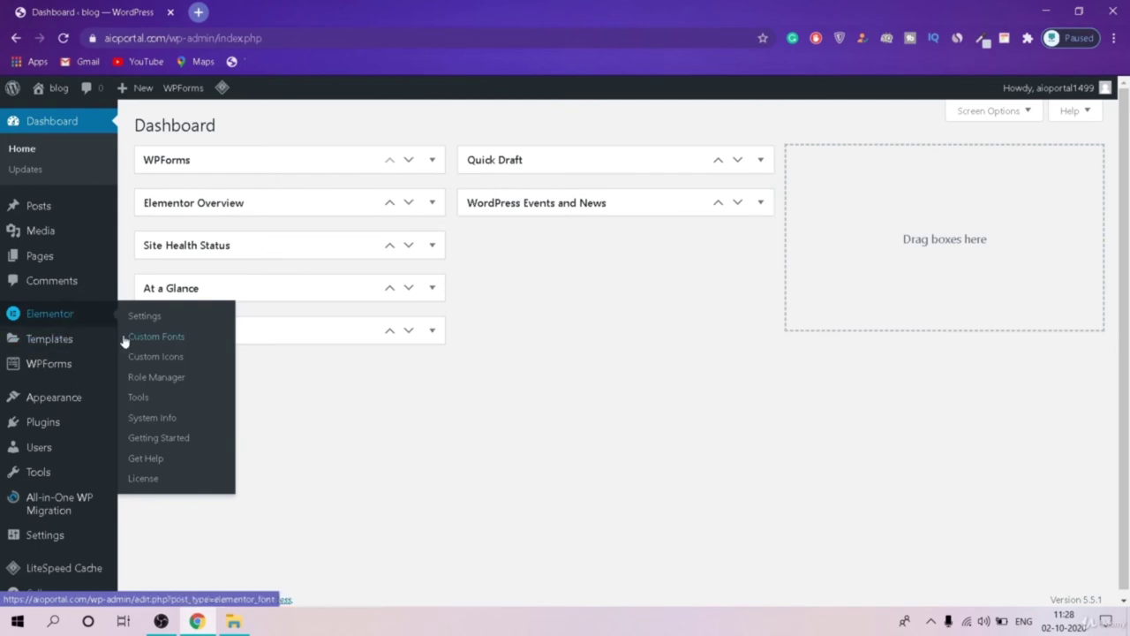
mouse_move(61, 352)
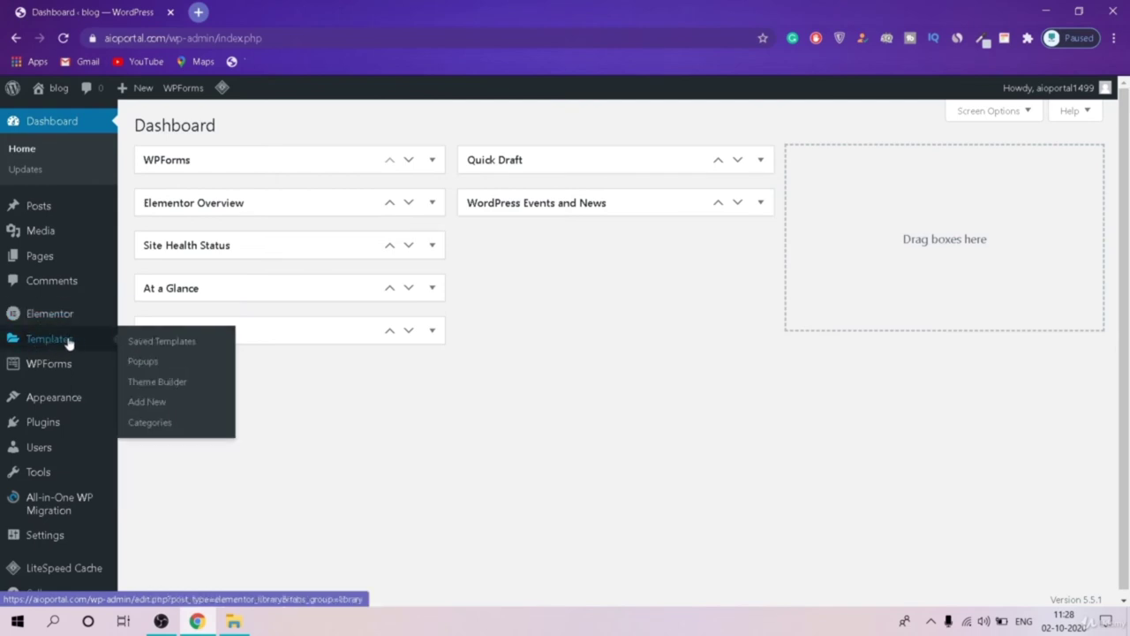
click(172, 383)
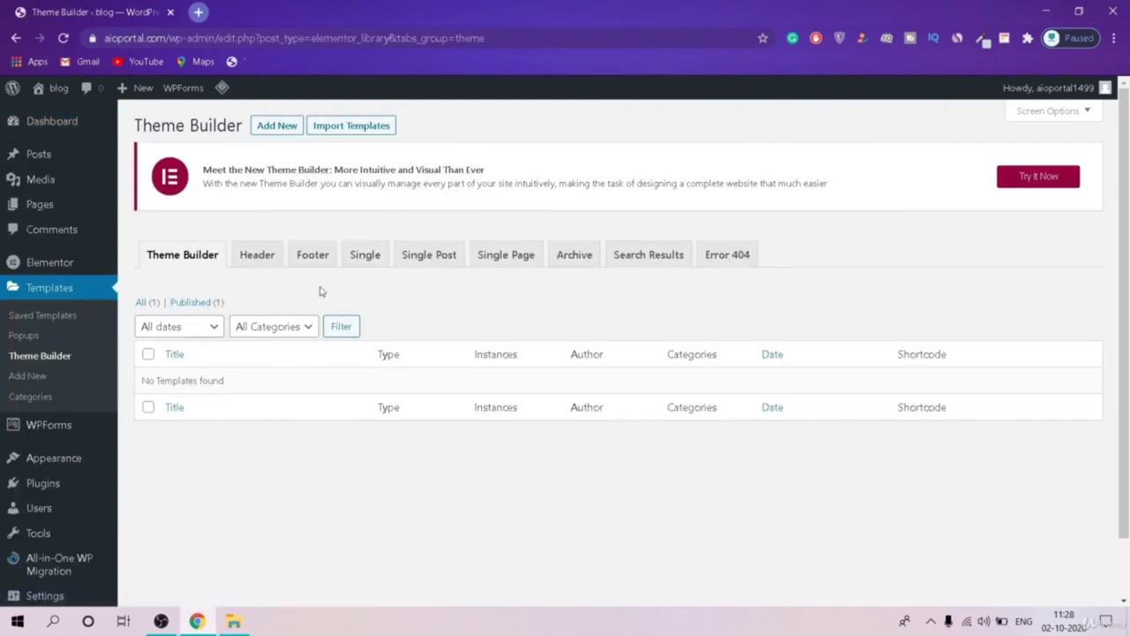
Step: Create a new Header template named "header 1" from the Header section of the Theme Builder
click(257, 257)
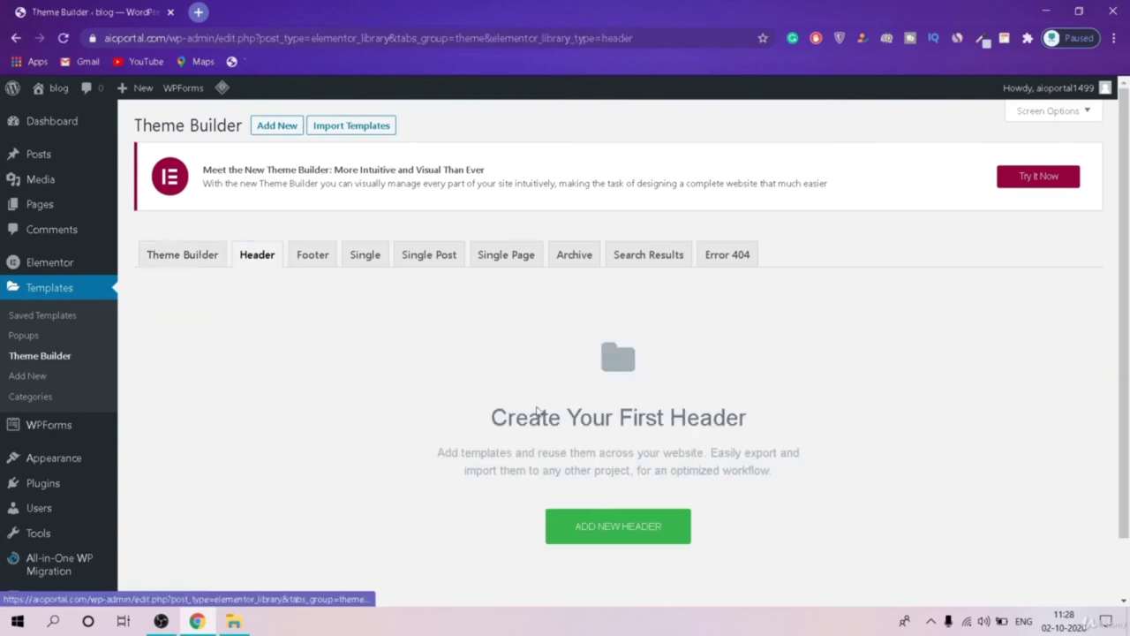
click(605, 528)
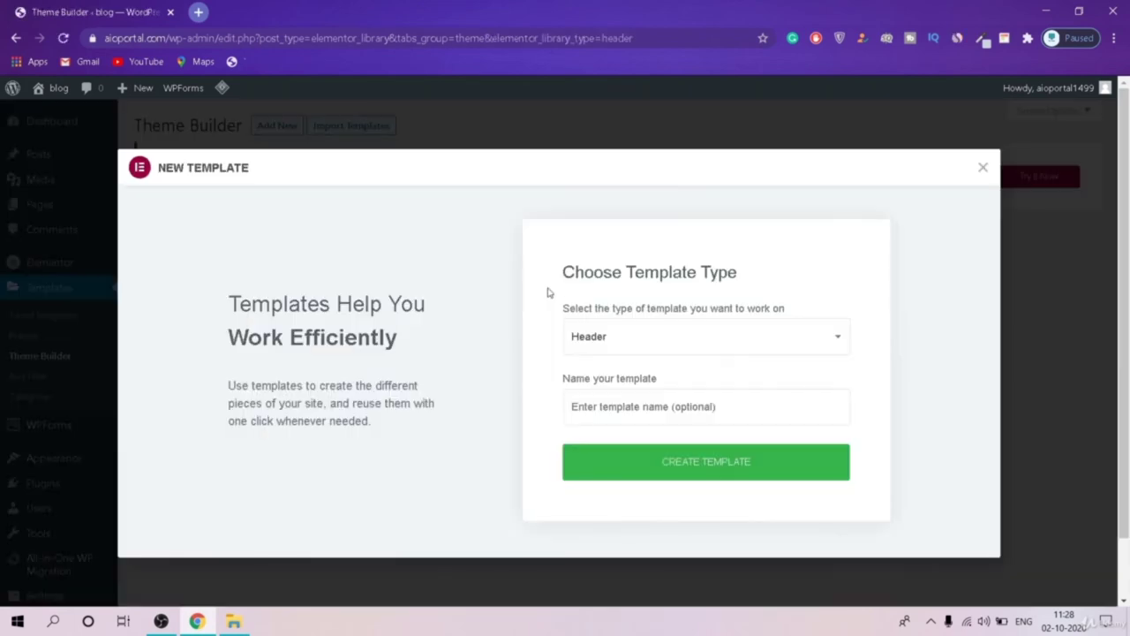
click(644, 338)
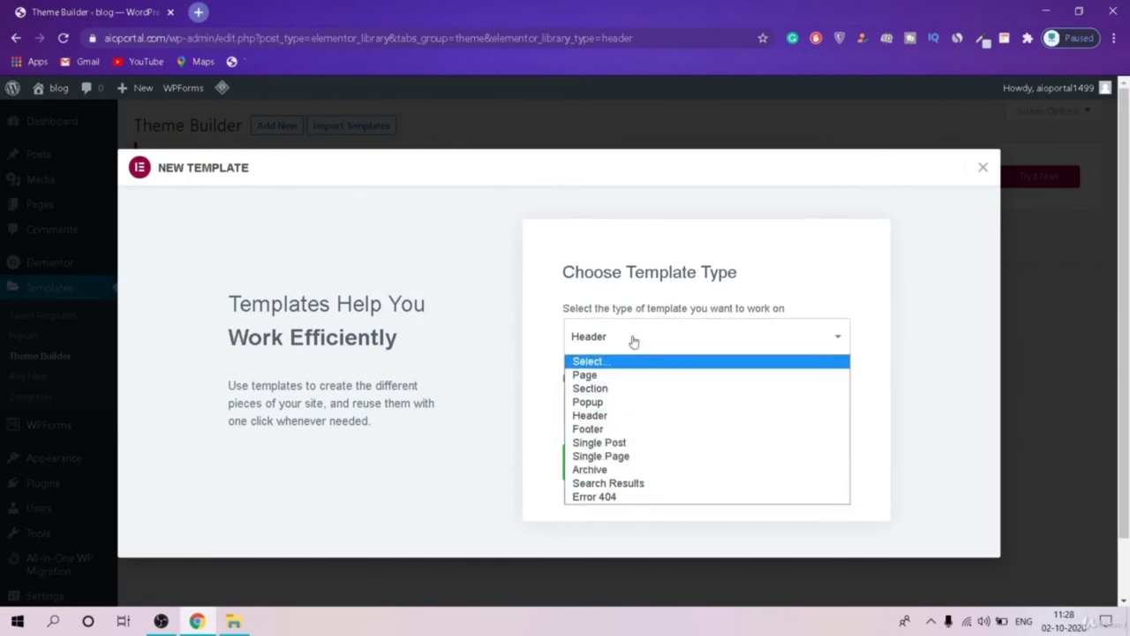
click(528, 385)
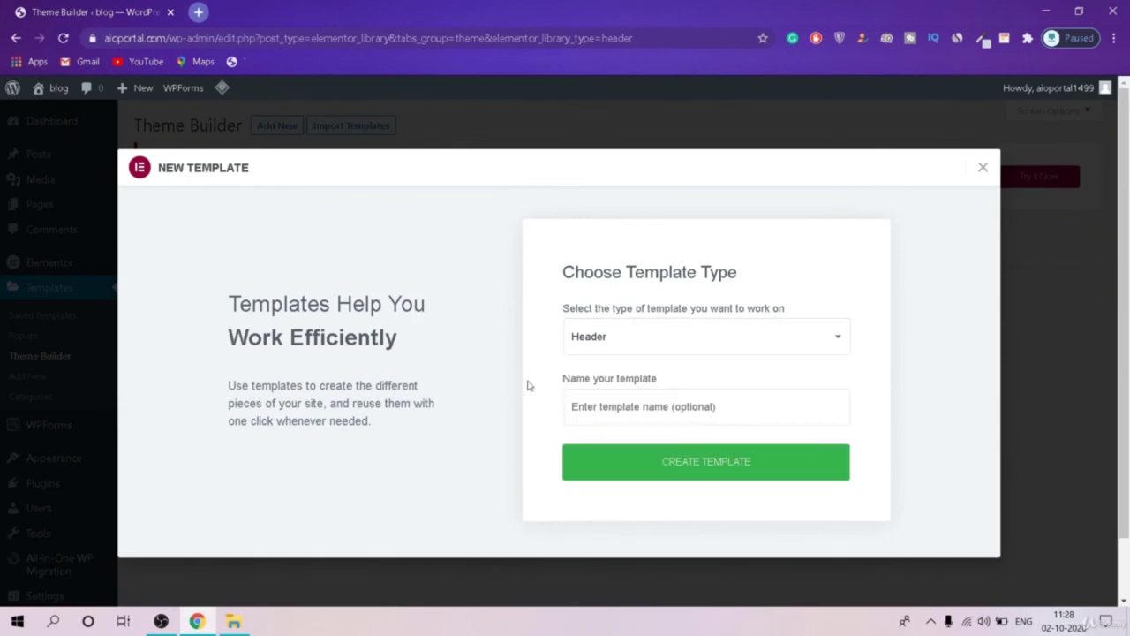
click(620, 411)
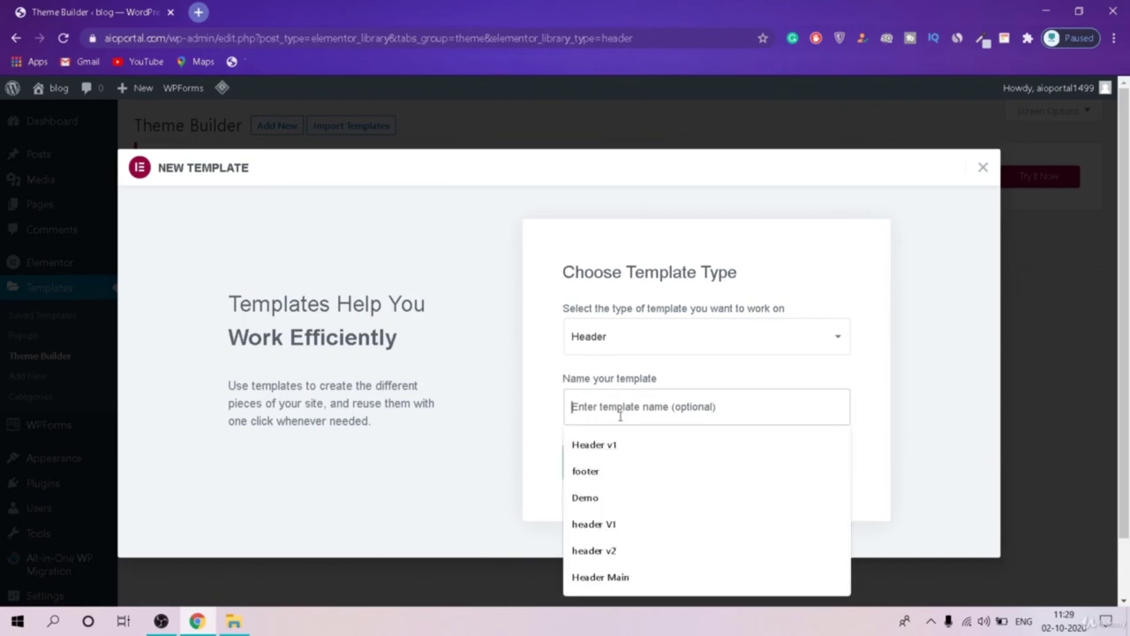
text(header)
key(BackSpace)
key(BackSpace)
key(BackSpace)
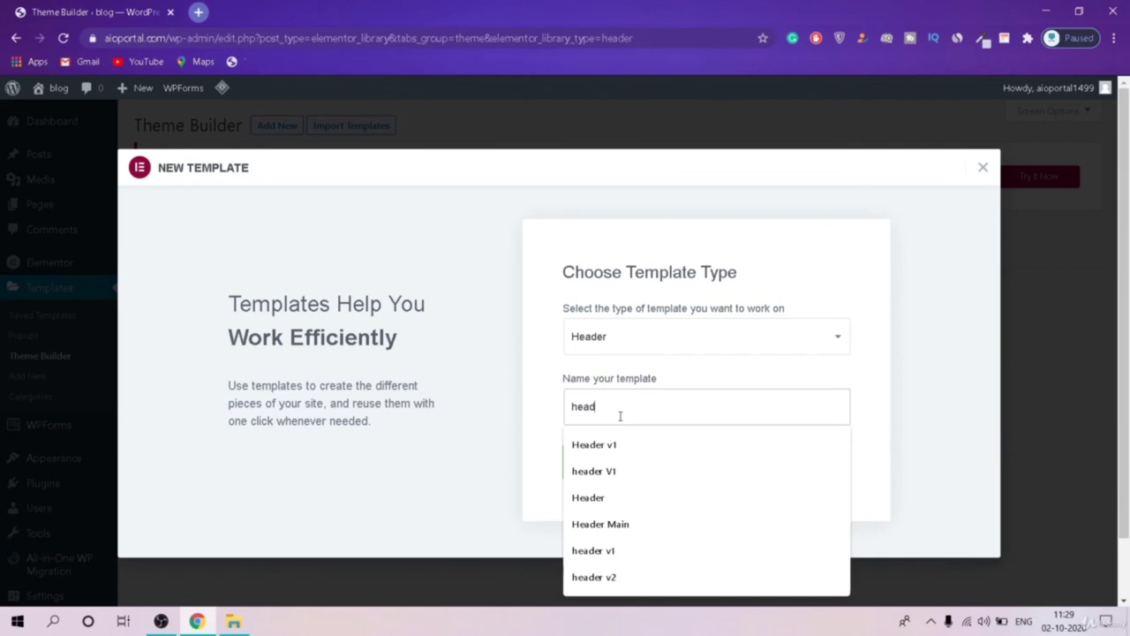
text(der )
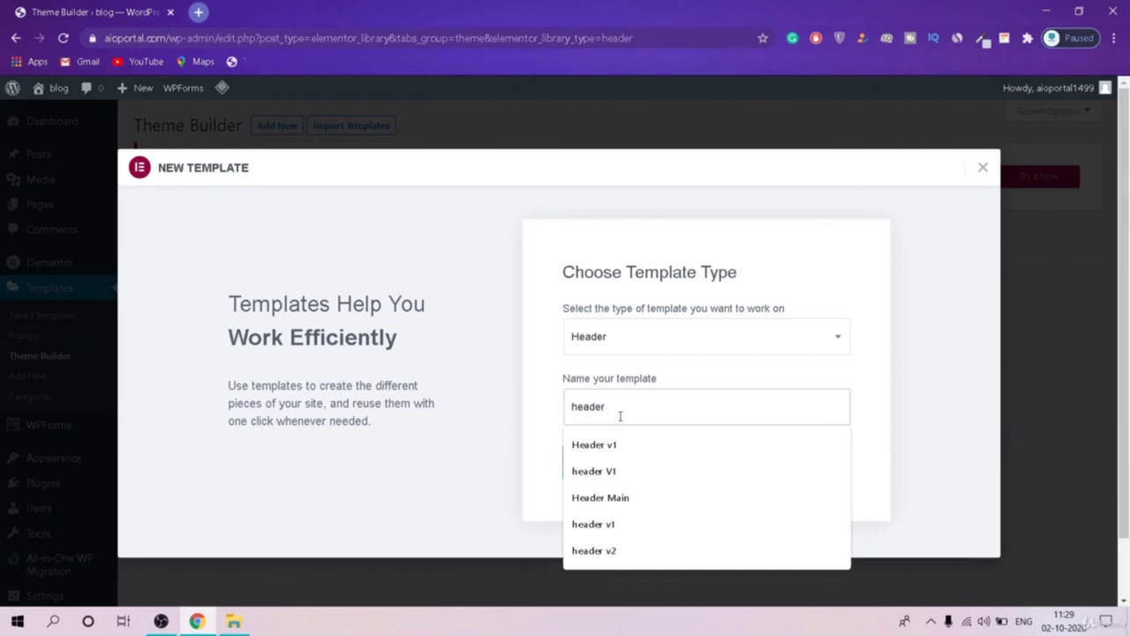
text(1)
key(Return)
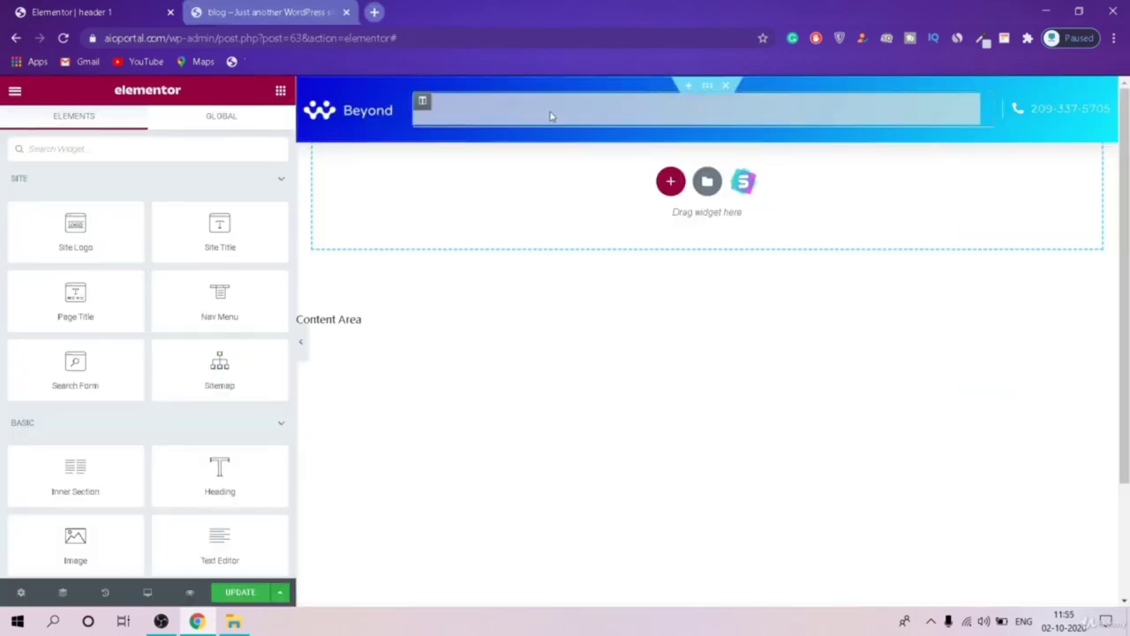
Step: Delete the placeholder widget between the Beyond logo and the phone number in the header
right_click(801, 122)
click(878, 326)
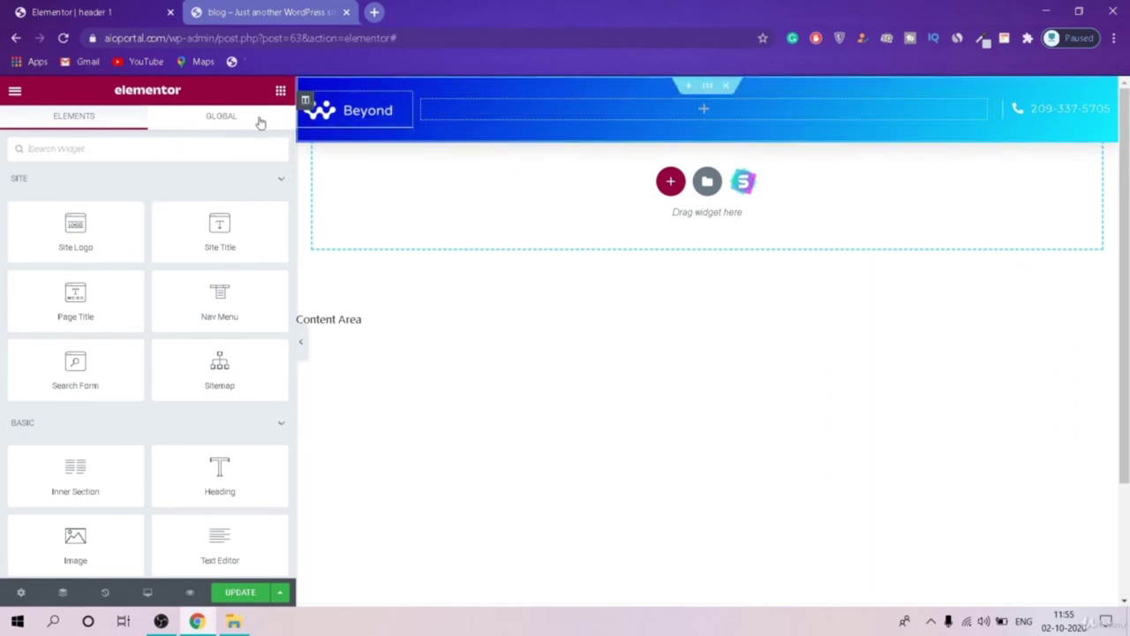
Step: Find the Navigation Menu widget with the search term "nav" and place it in the header's empty middle column
click(157, 147)
text(he)
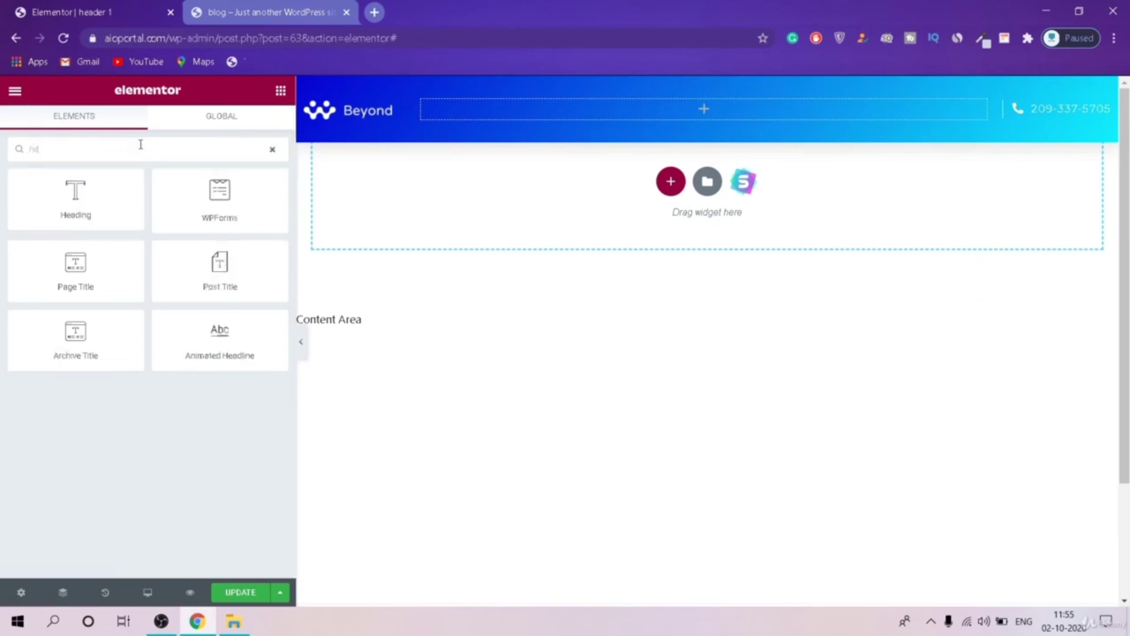
drag(75, 192, 703, 148)
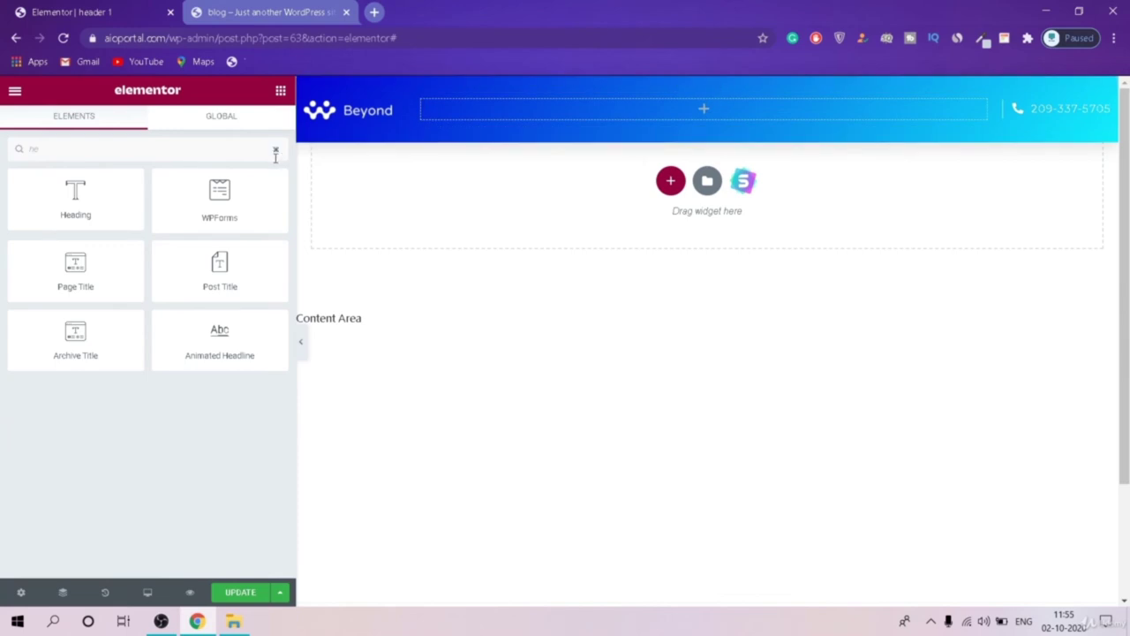
key(BackSpace)
key(BackSpace)
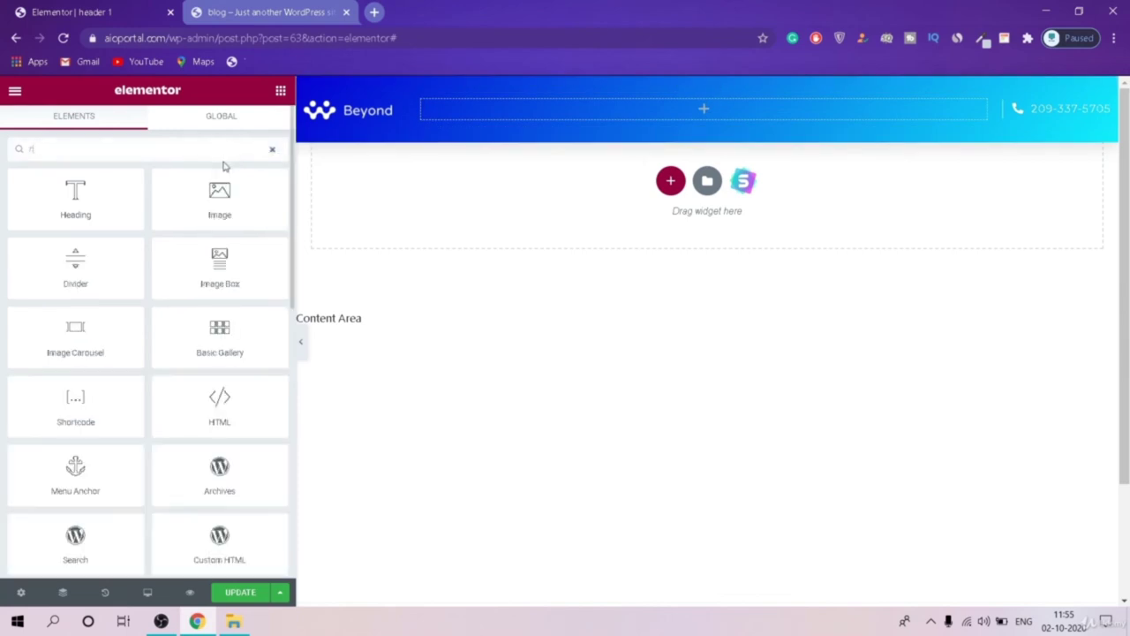
text(nav)
drag(75, 198, 747, 106)
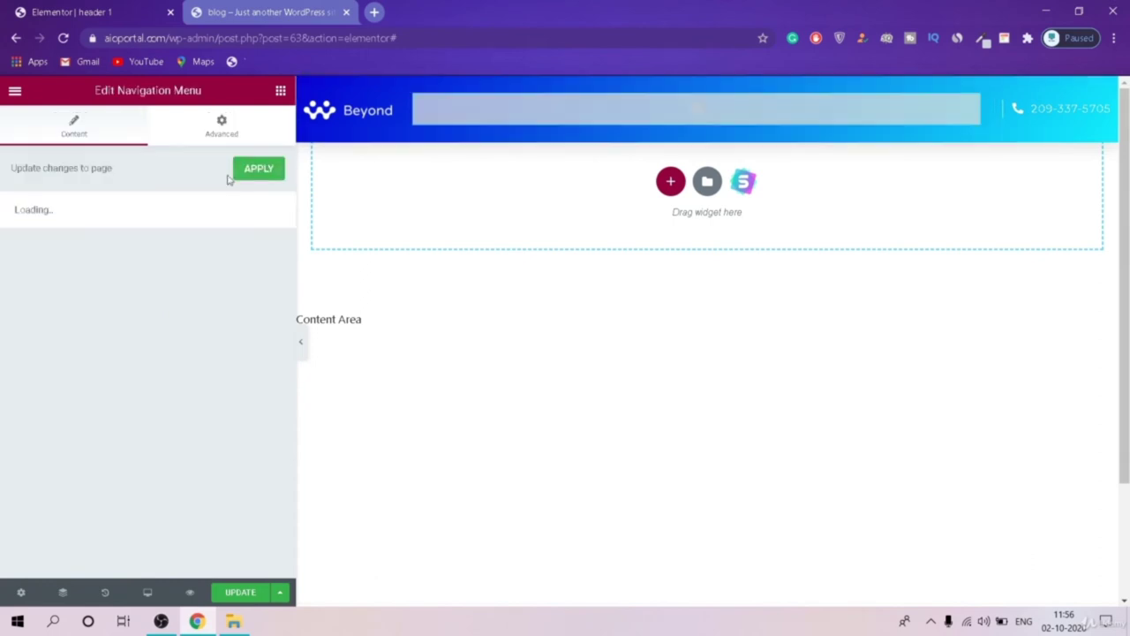
Step: Assign Main Menu to the Navigation Menu widget, look over its advanced settings, and update the header template
click(225, 235)
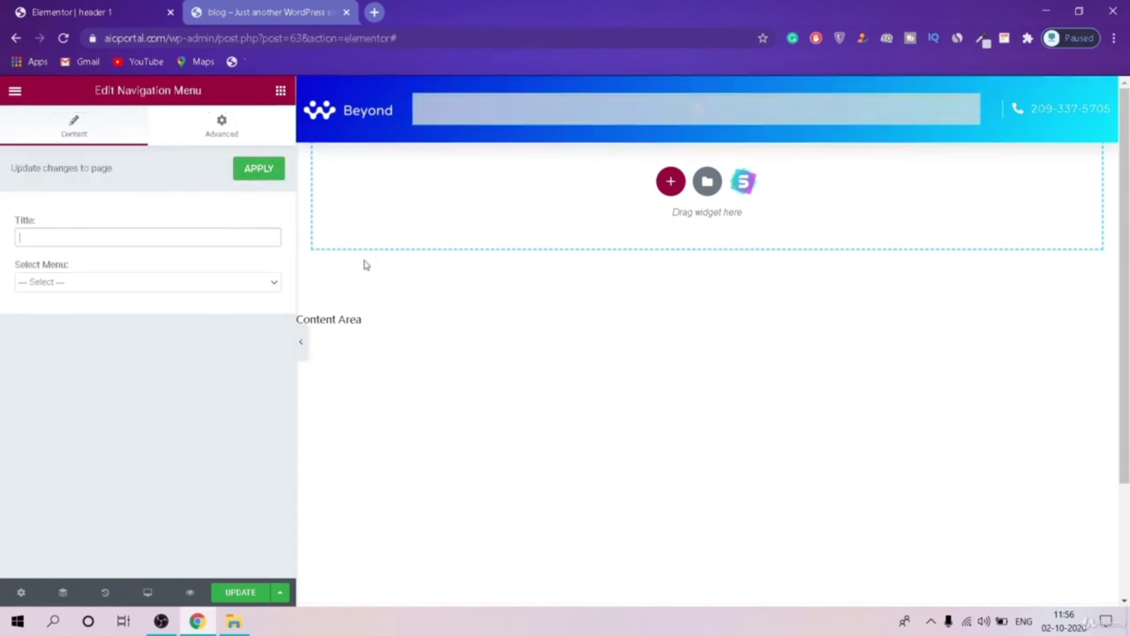
click(188, 291)
click(183, 308)
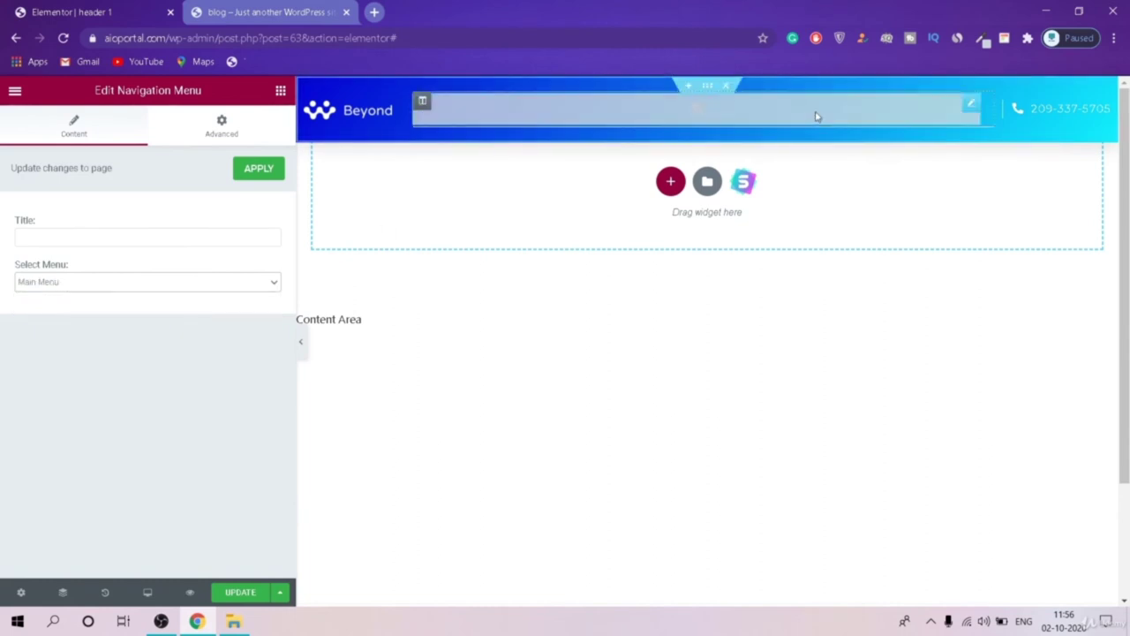
click(222, 126)
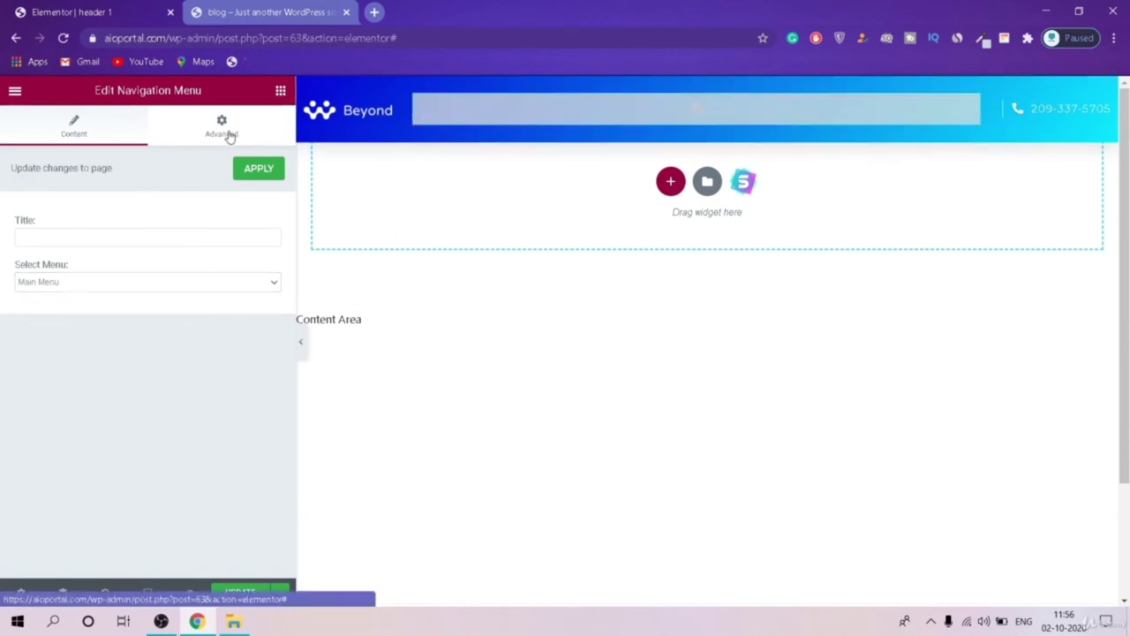
scroll(281, 302, down, 2)
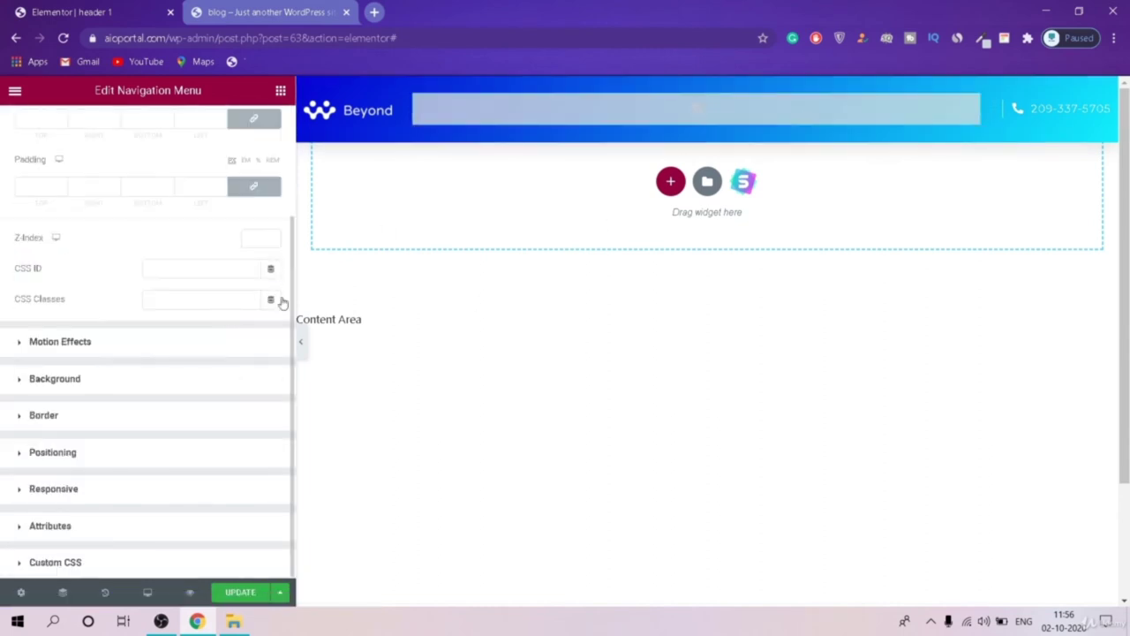
click(236, 593)
Step: Reload the live home page and compare its header with the header template in the editor
click(265, 12)
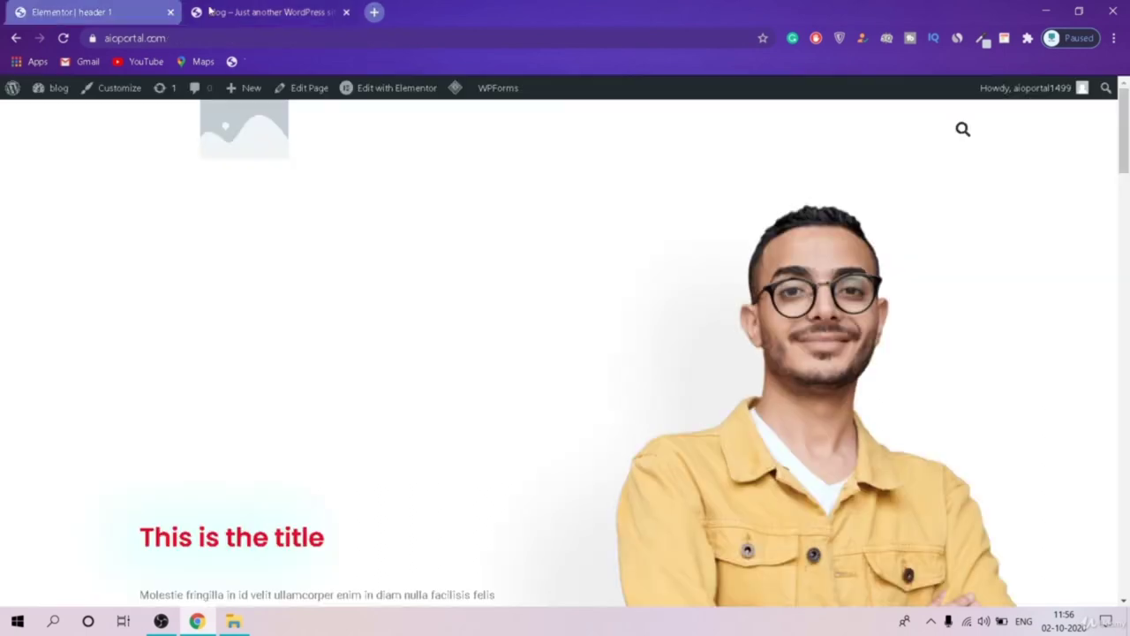
click(62, 38)
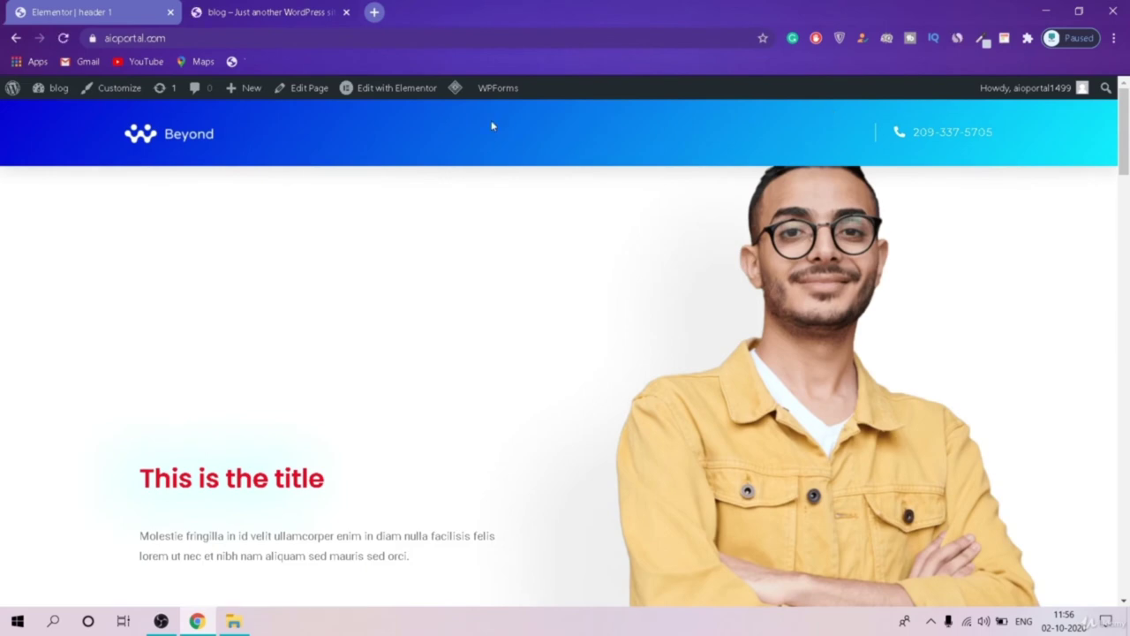
click(5, 7)
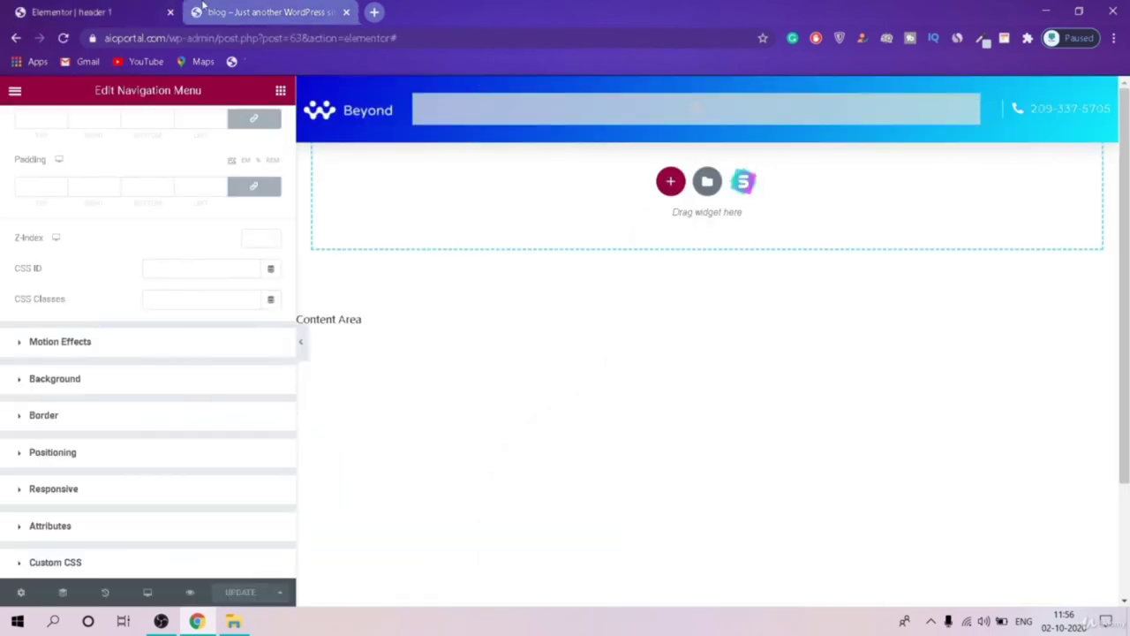
click(239, 10)
click(88, 11)
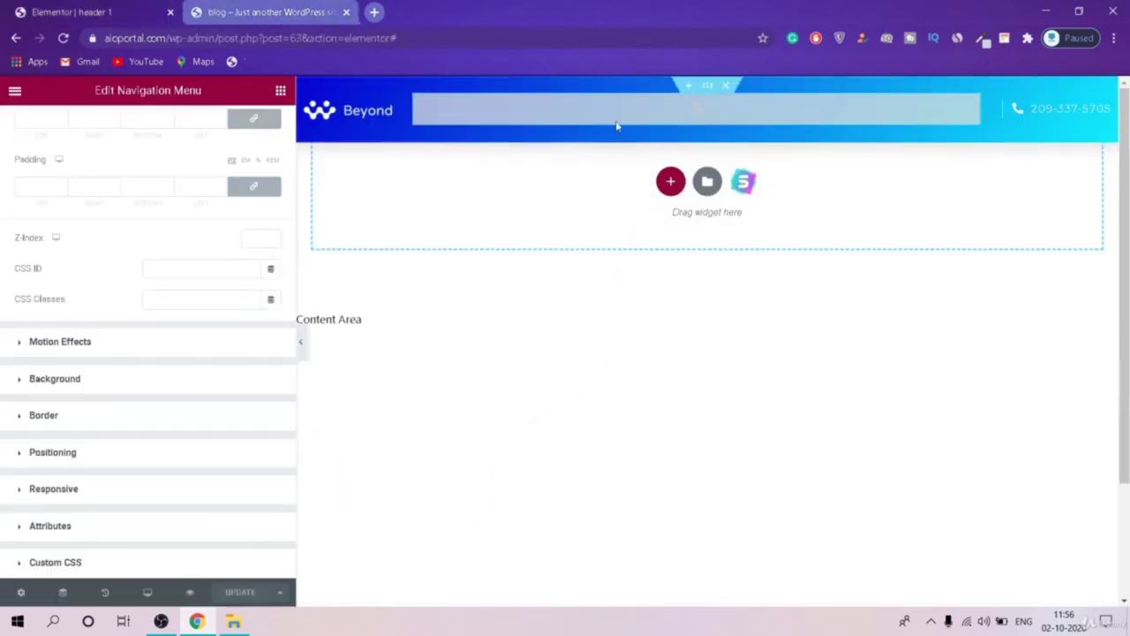
Step: Switch from the header editor to the live site and open its admin dashboard at aioportal.com/wp-admin
click(88, 12)
click(490, 38)
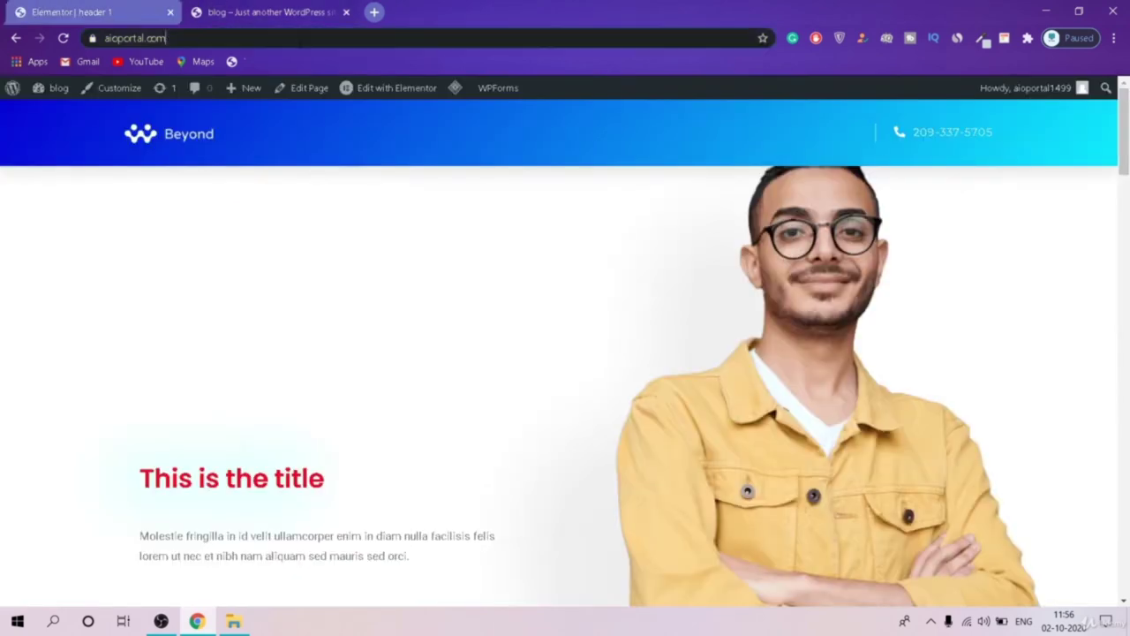
text(/wp-)
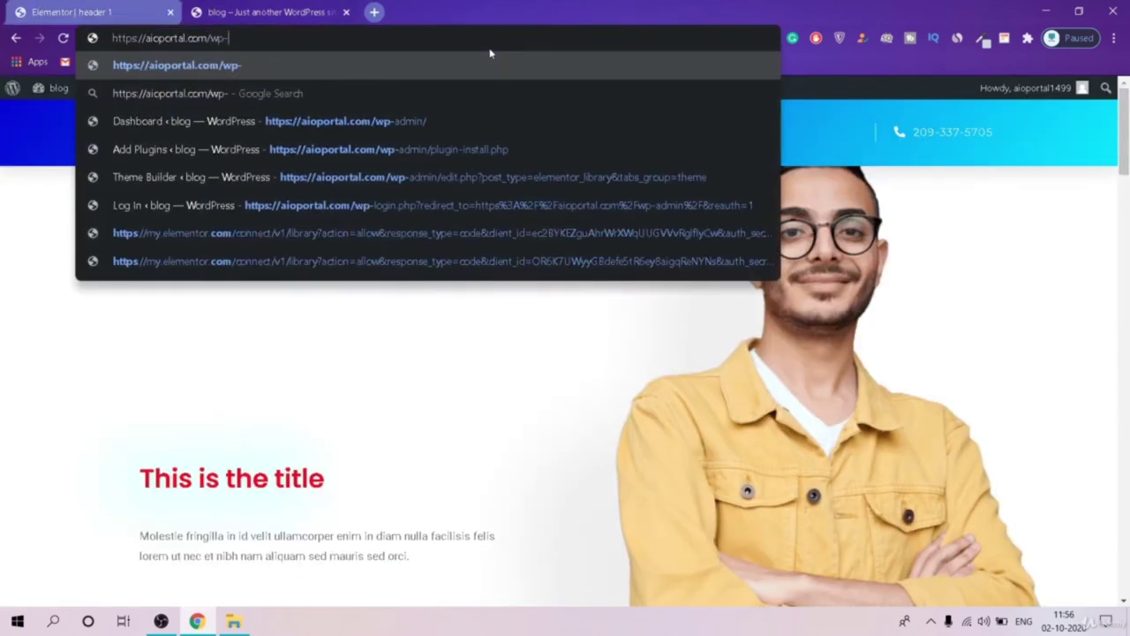
text(admo)
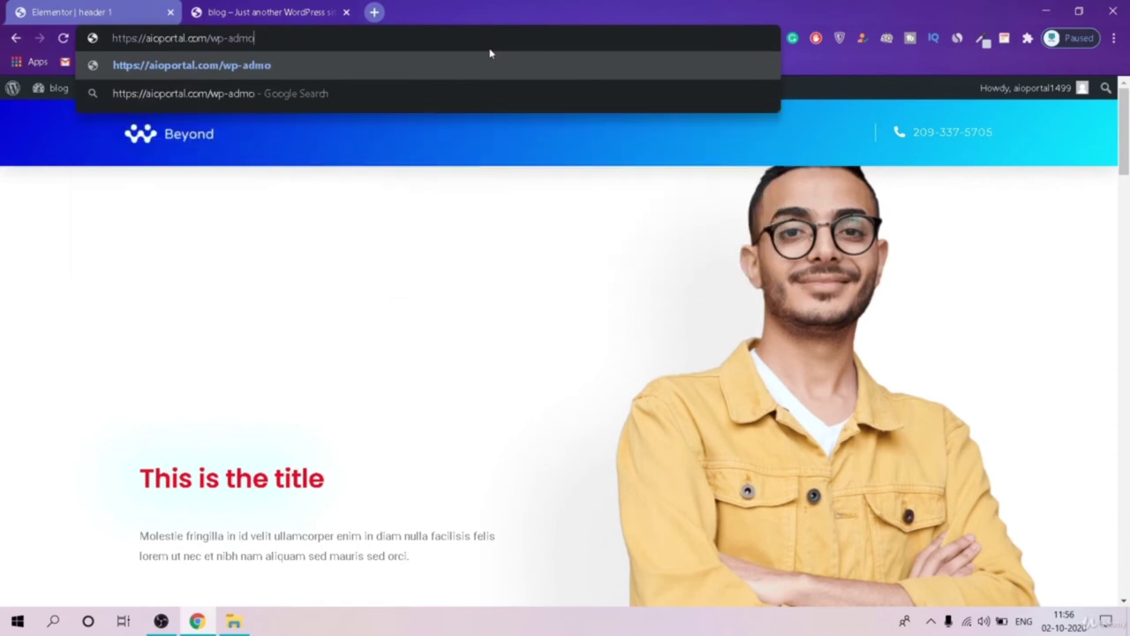
key(BackSpace)
text(in)
key(Return)
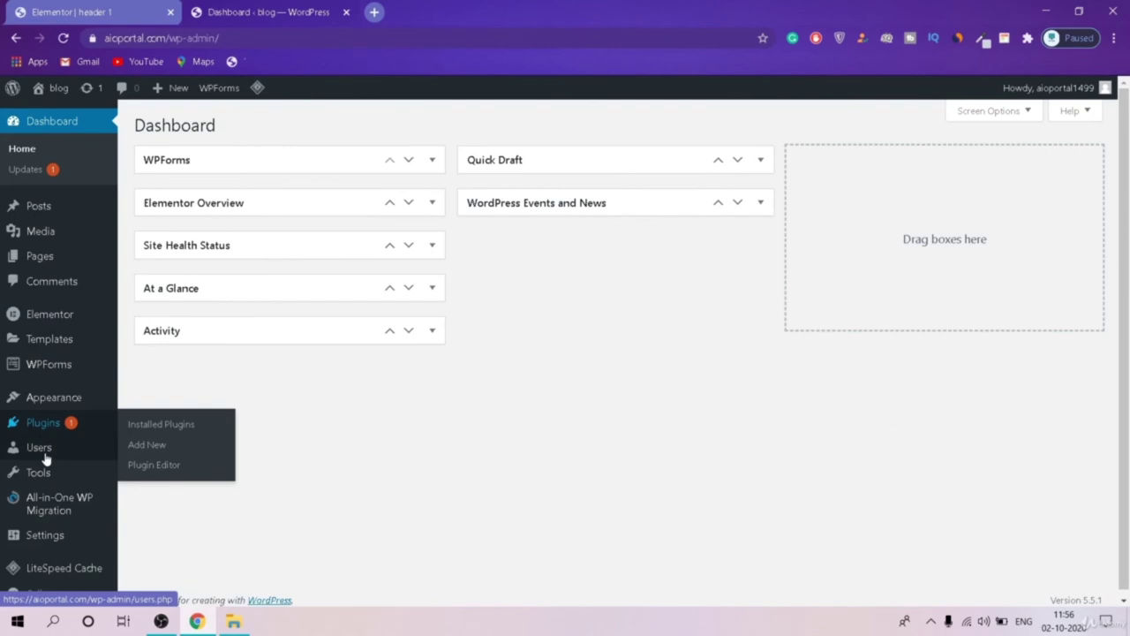
click(17, 151)
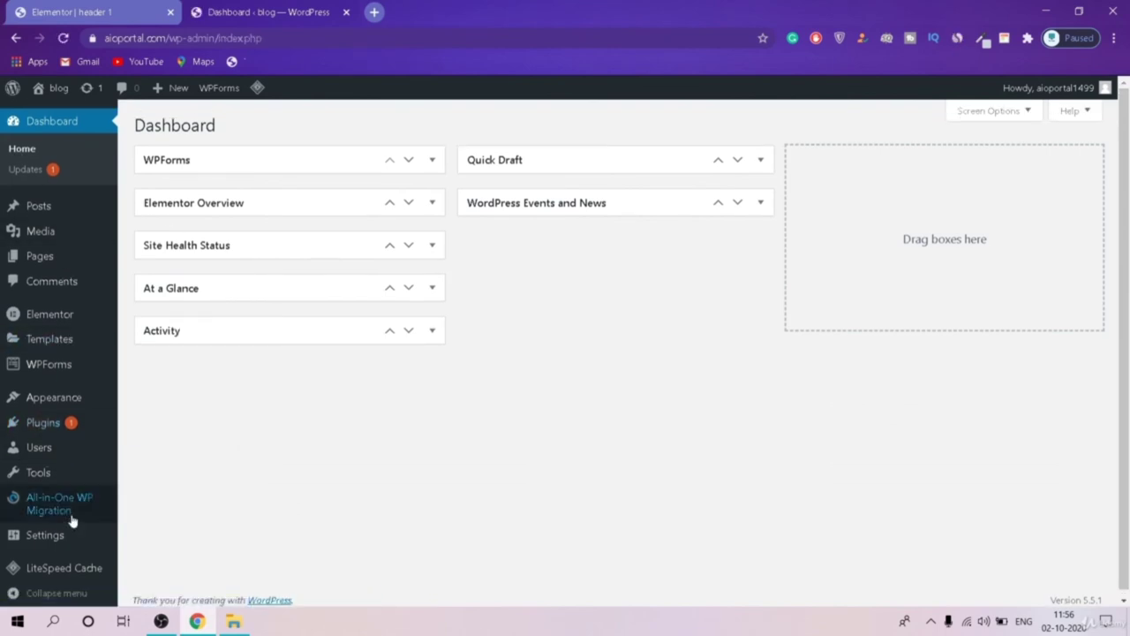
Step: Open the page for managing navigation menus and add the Home and About pages to the Main Menu
mouse_move(74, 532)
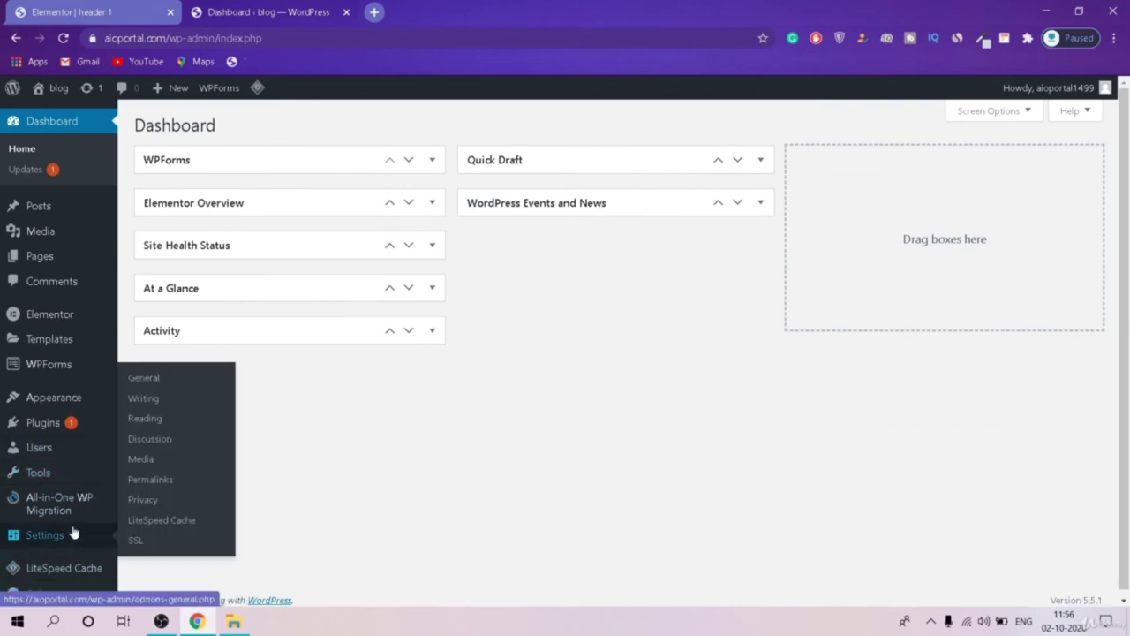
mouse_move(81, 475)
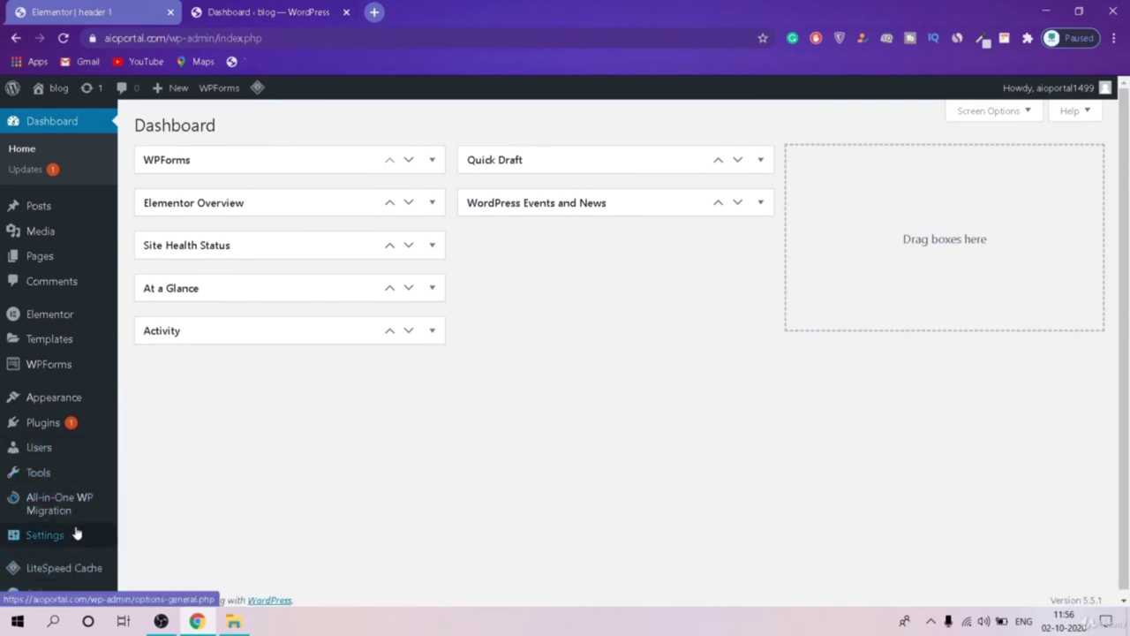
mouse_move(54, 396)
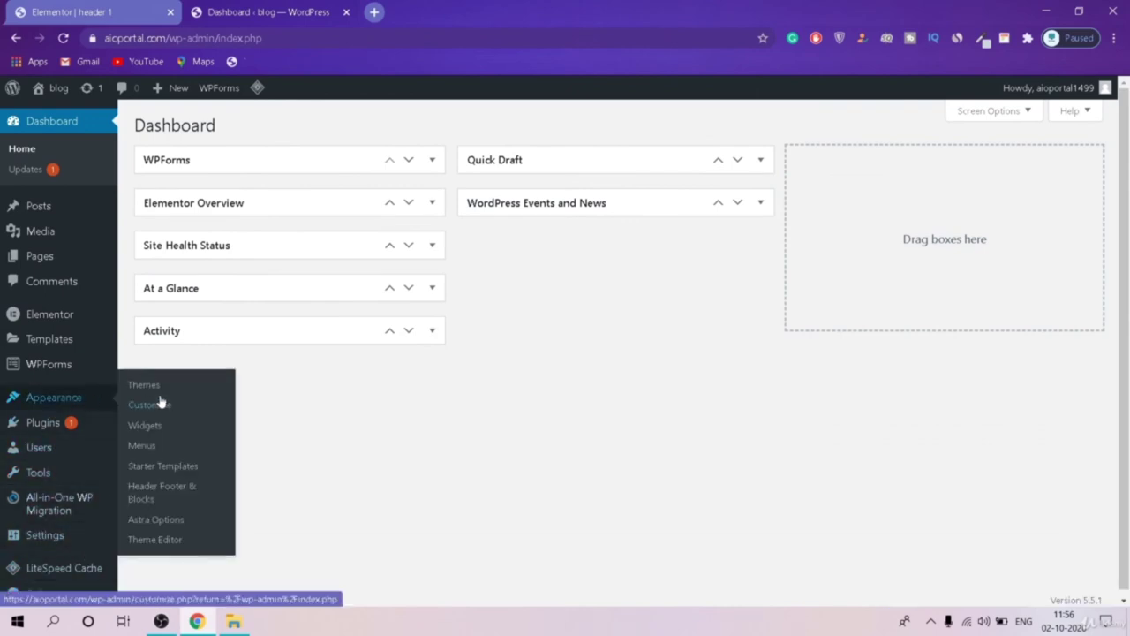
click(142, 446)
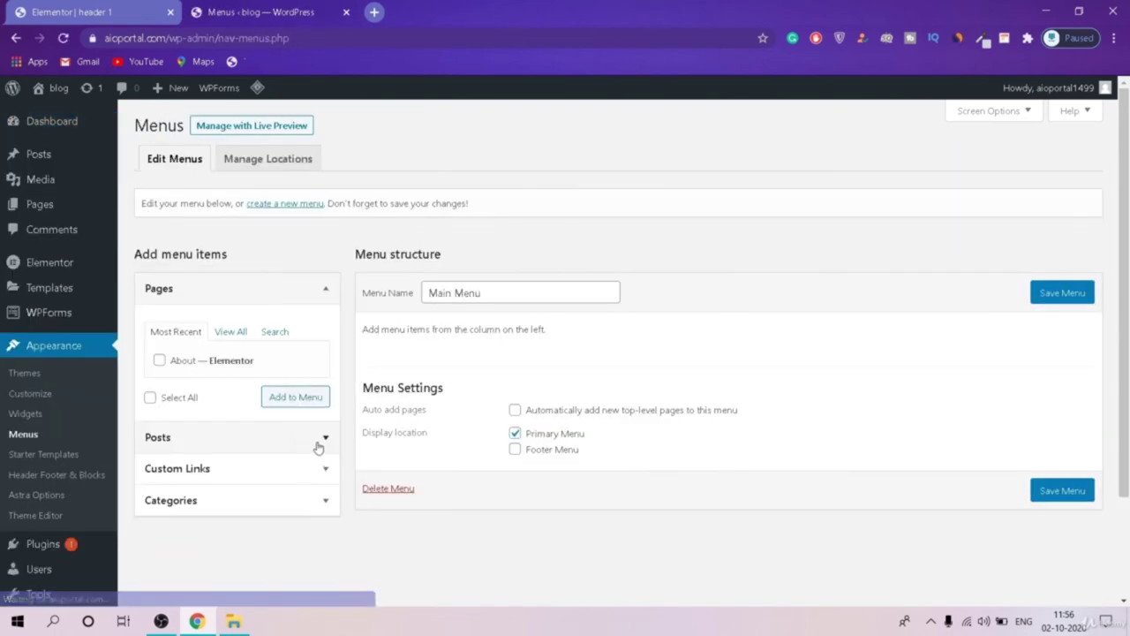
click(231, 332)
click(166, 361)
click(164, 377)
click(276, 415)
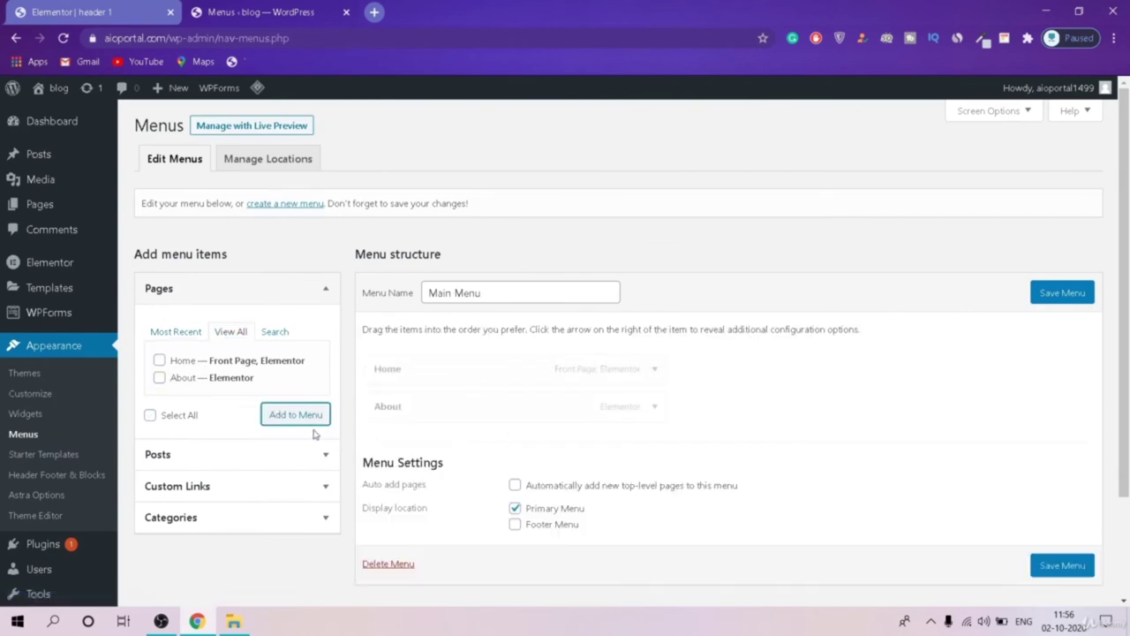
Step: Return to the header editor, delete the Navigation Menu widget from the middle column, and preview the header at full width
click(13, 8)
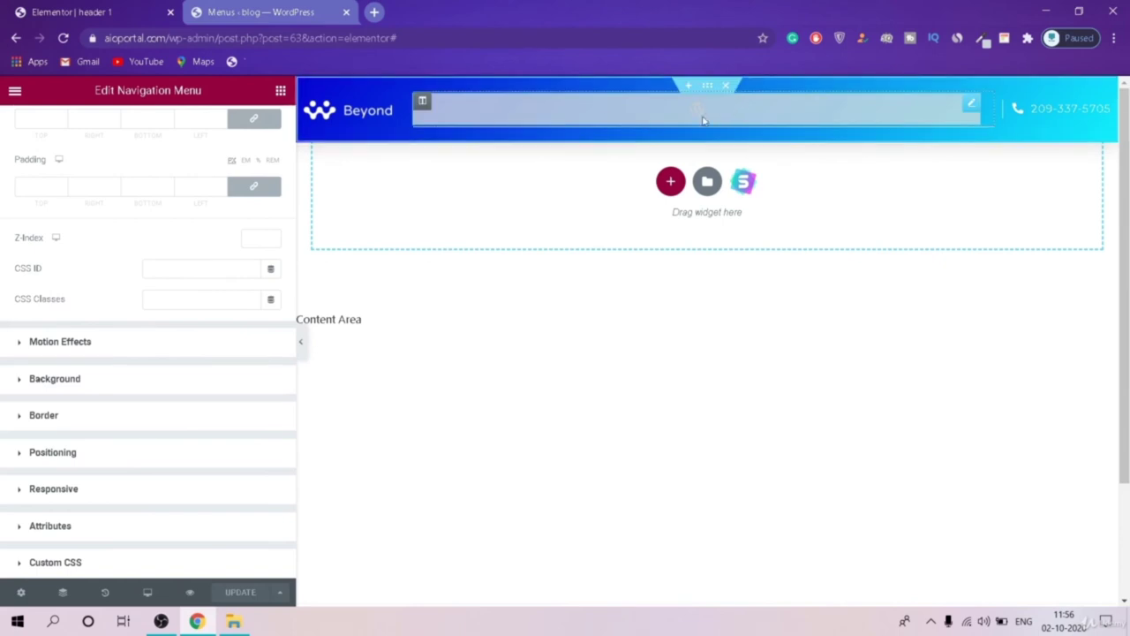
right_click(644, 129)
click(697, 322)
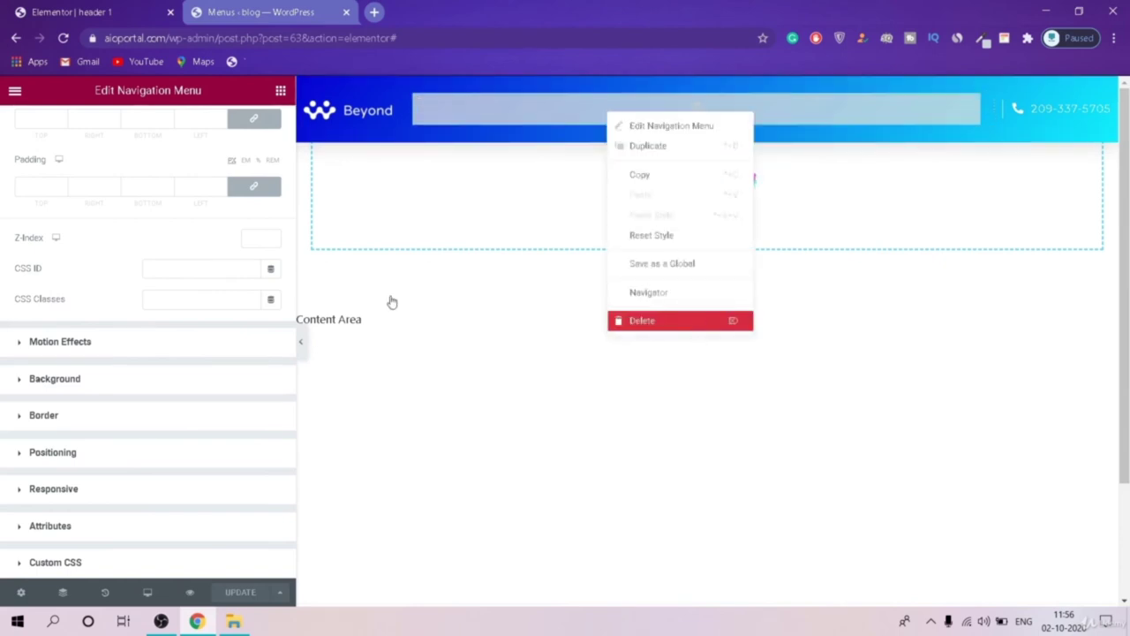
click(301, 347)
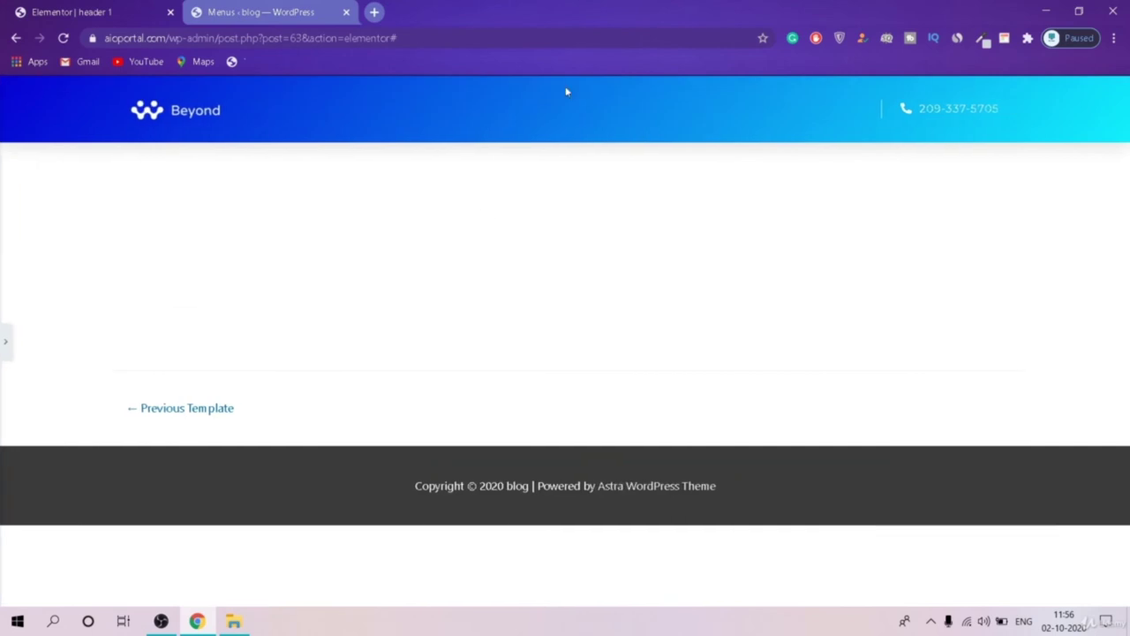
click(4, 340)
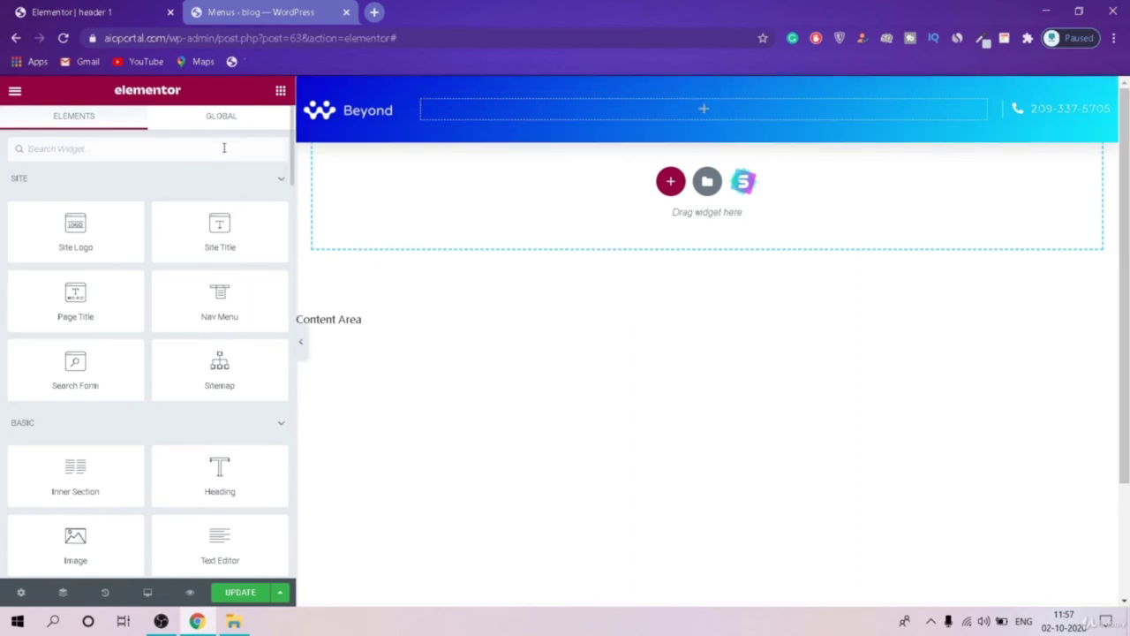
Step: Insert an Icon List widget into the empty middle column of the header
click(79, 142)
text(icon l)
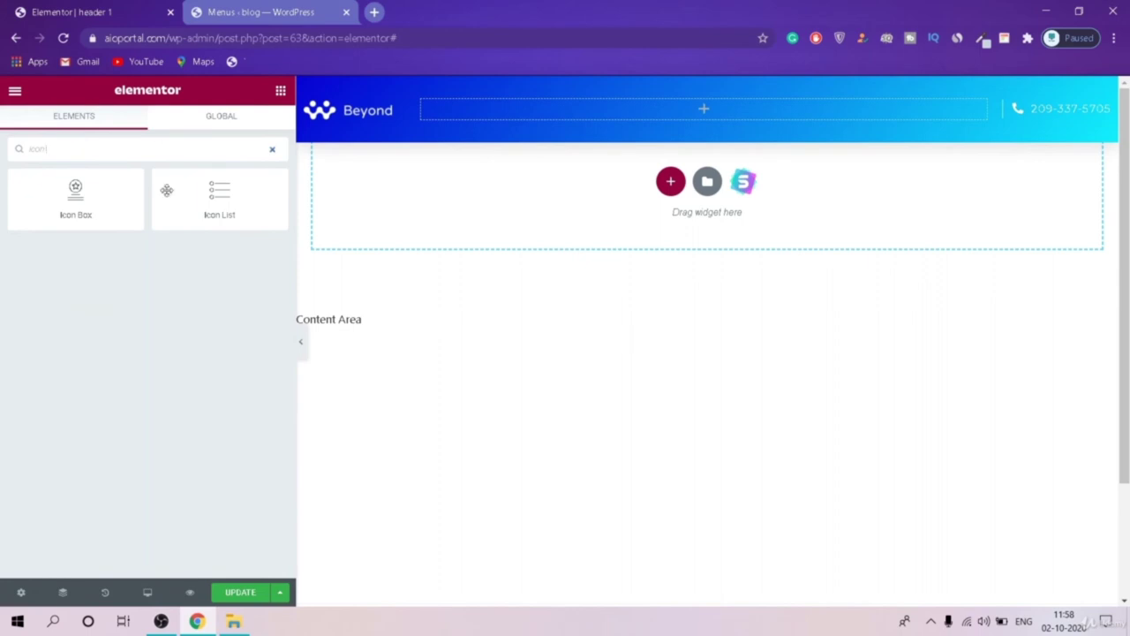
drag(167, 190, 732, 111)
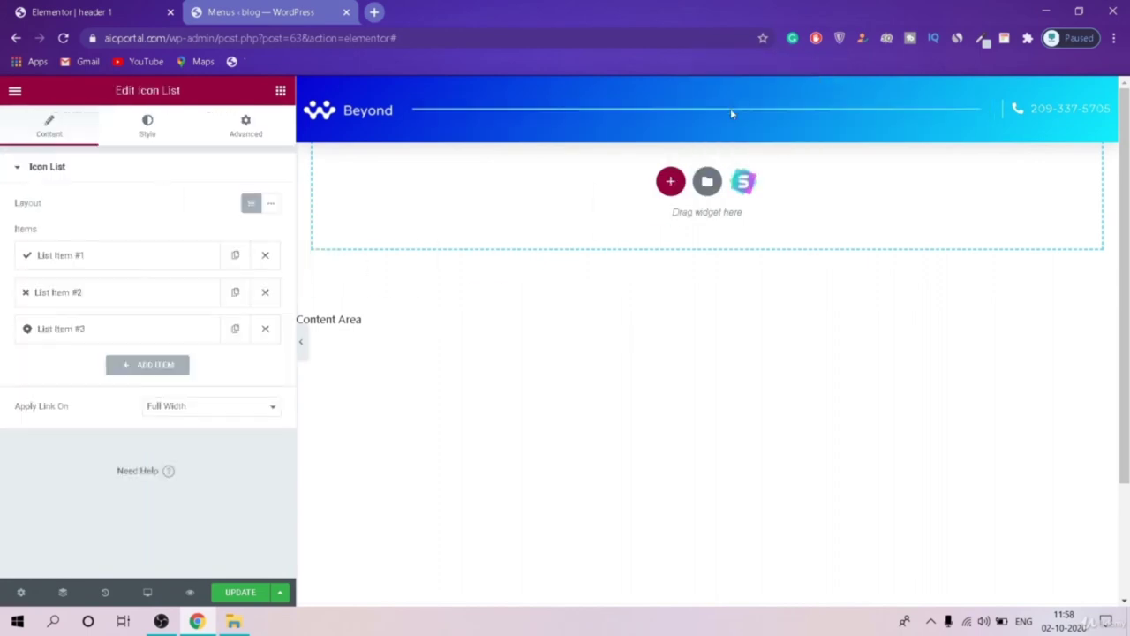
Step: Set the icon list's links to Inline, switch its layout to inline, and center-align the list
click(212, 408)
click(225, 433)
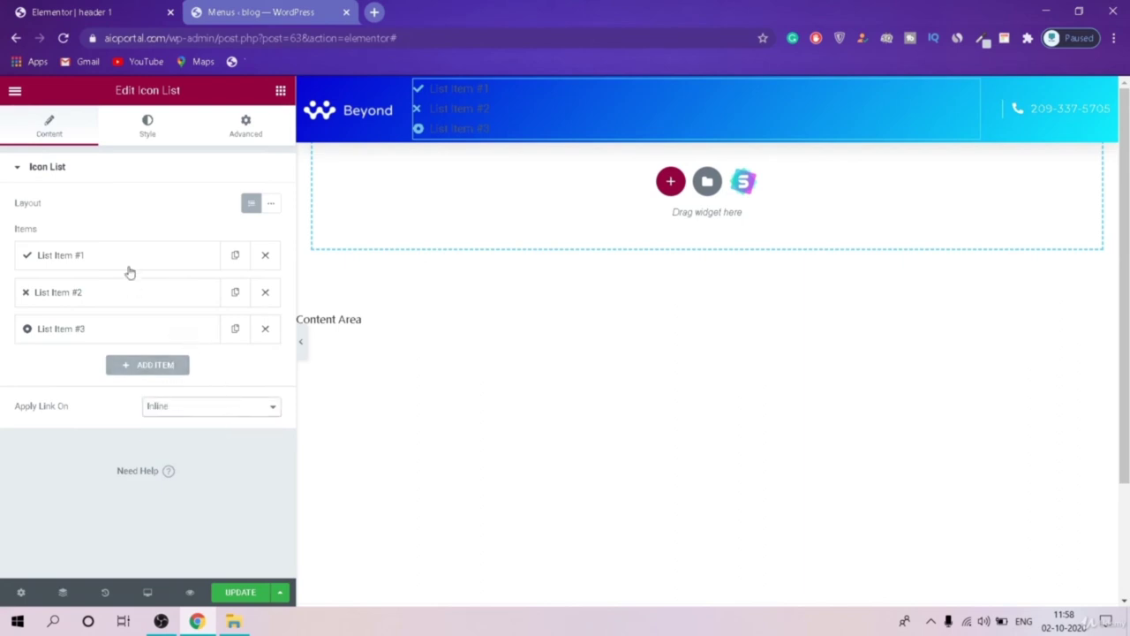
click(271, 210)
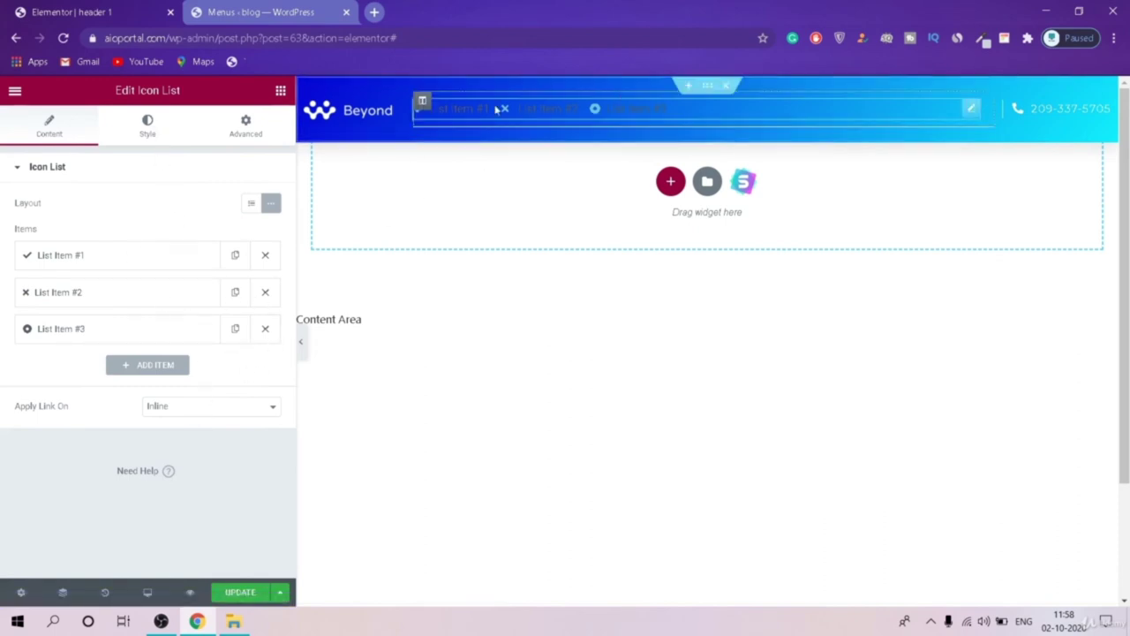
click(146, 130)
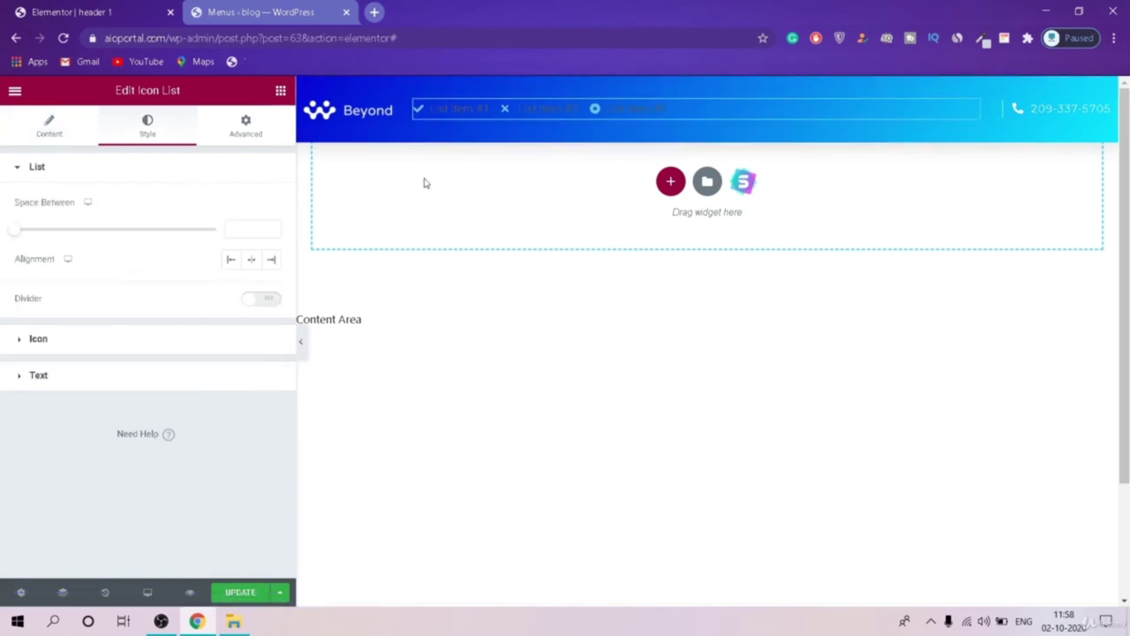
click(250, 261)
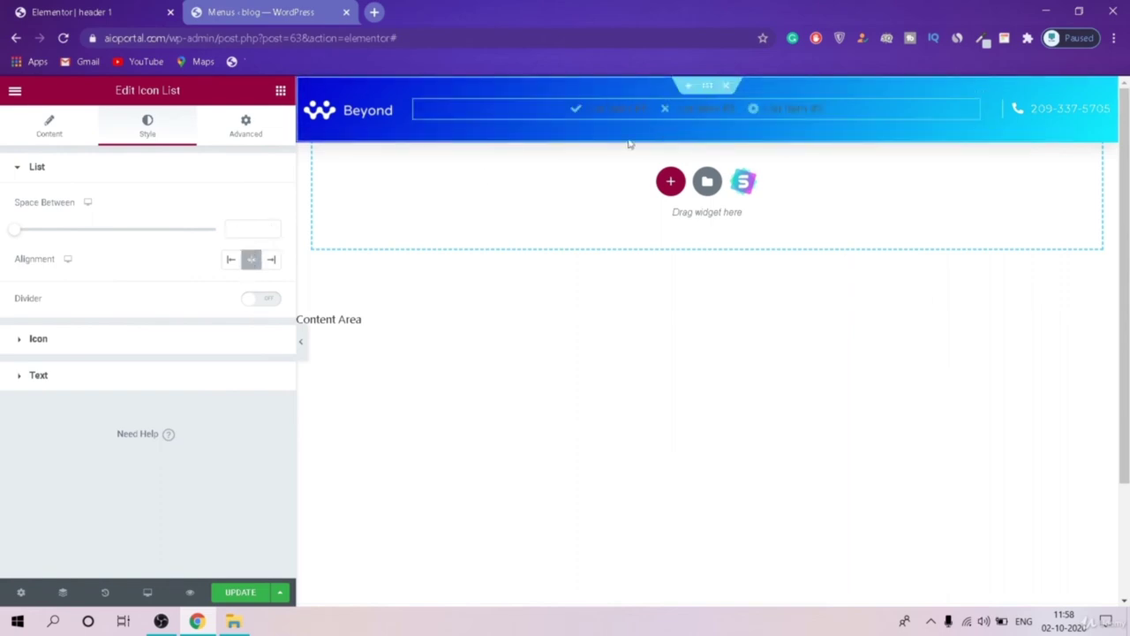
Step: Change the text of the first icon list item to Home
click(59, 134)
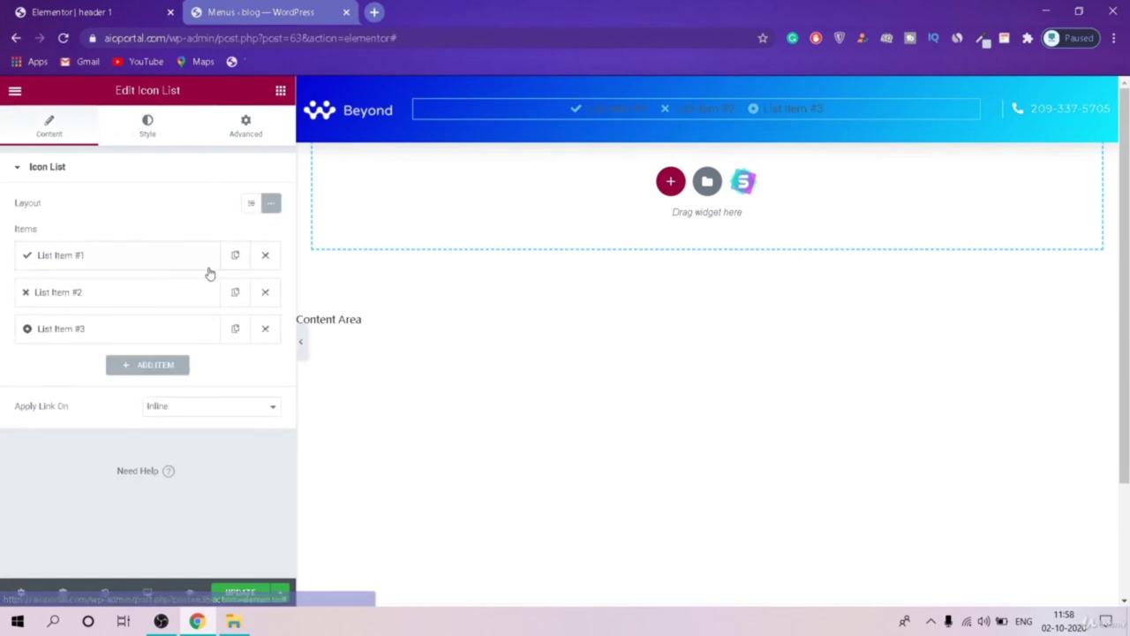
click(119, 259)
click(161, 308)
key(ctrl+a)
key(BackSpace)
text(Home)
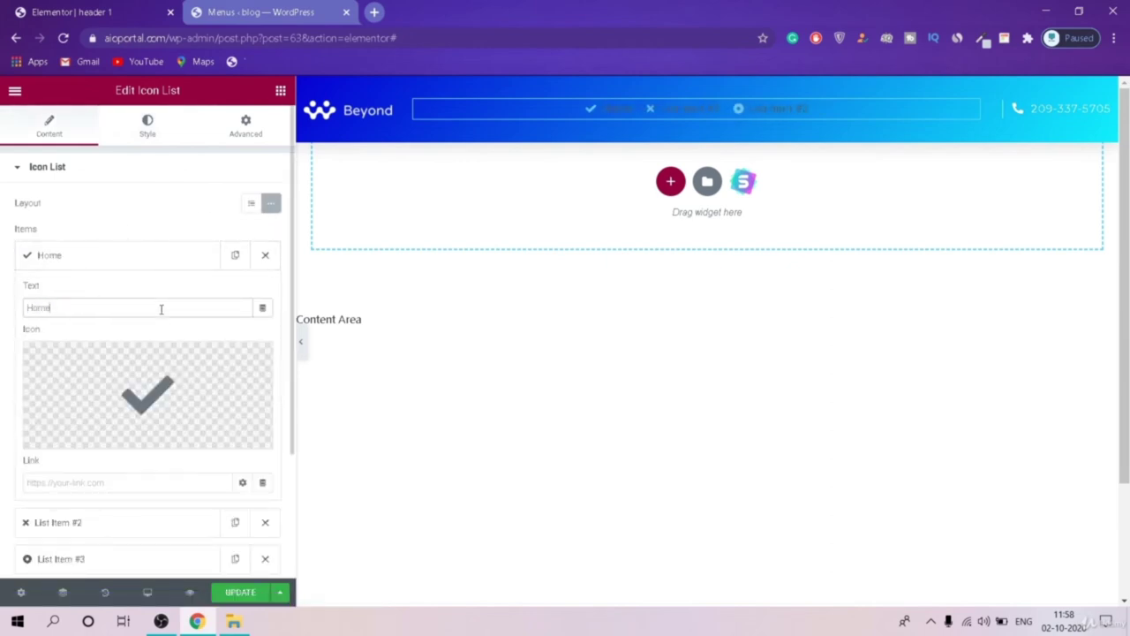
Step: Replace the Home item's check mark with the home icon from the icon library
mouse_move(154, 399)
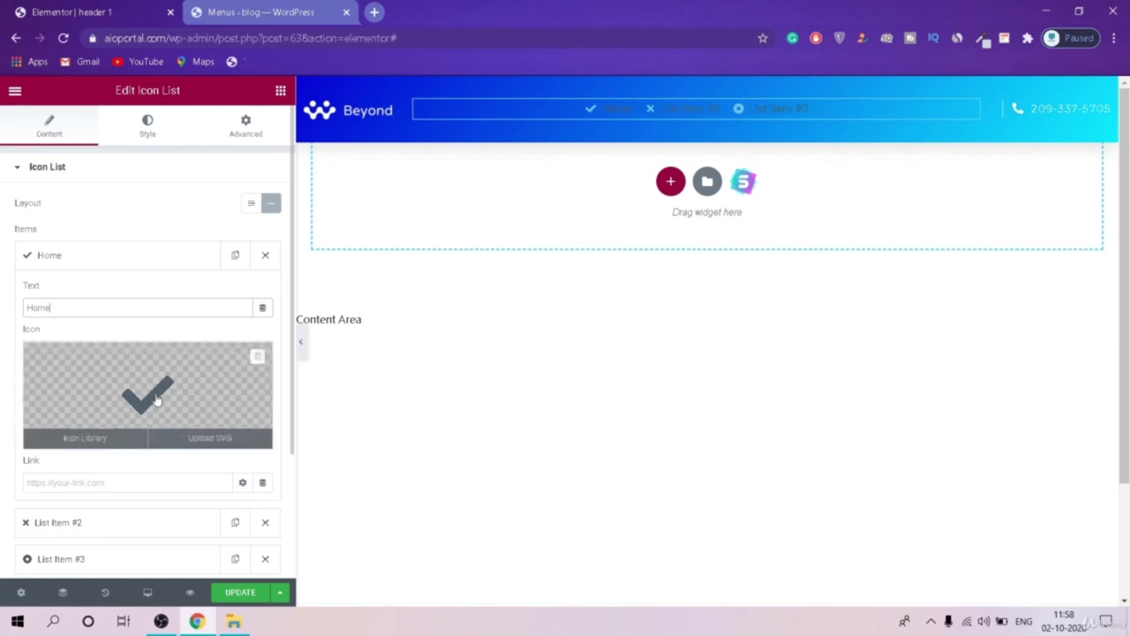
click(86, 437)
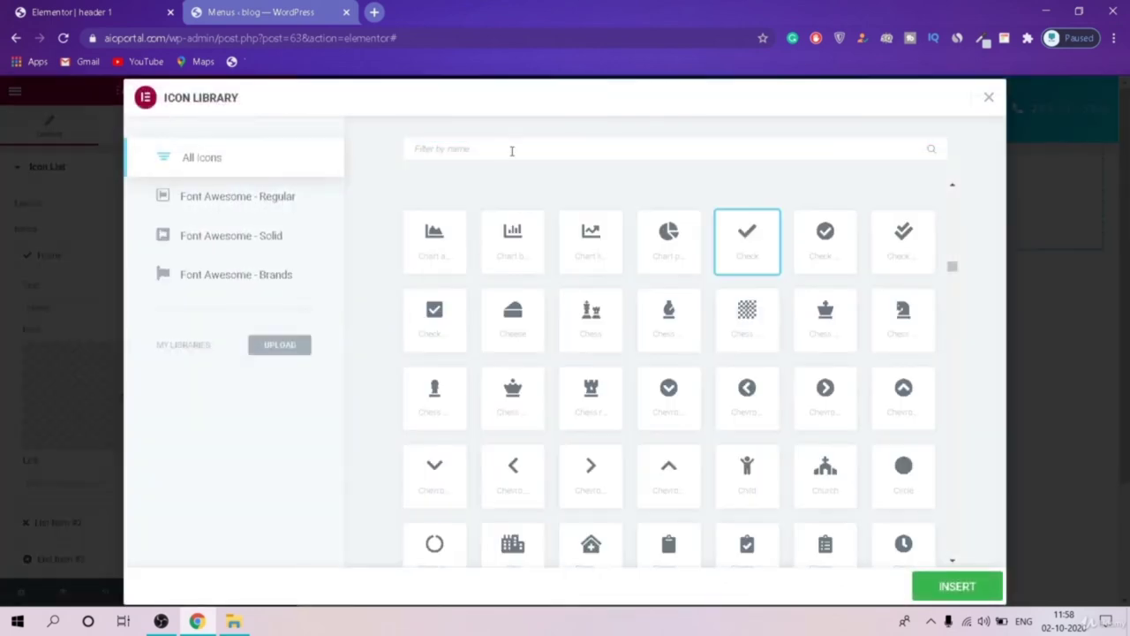
text(home)
click(452, 262)
click(941, 582)
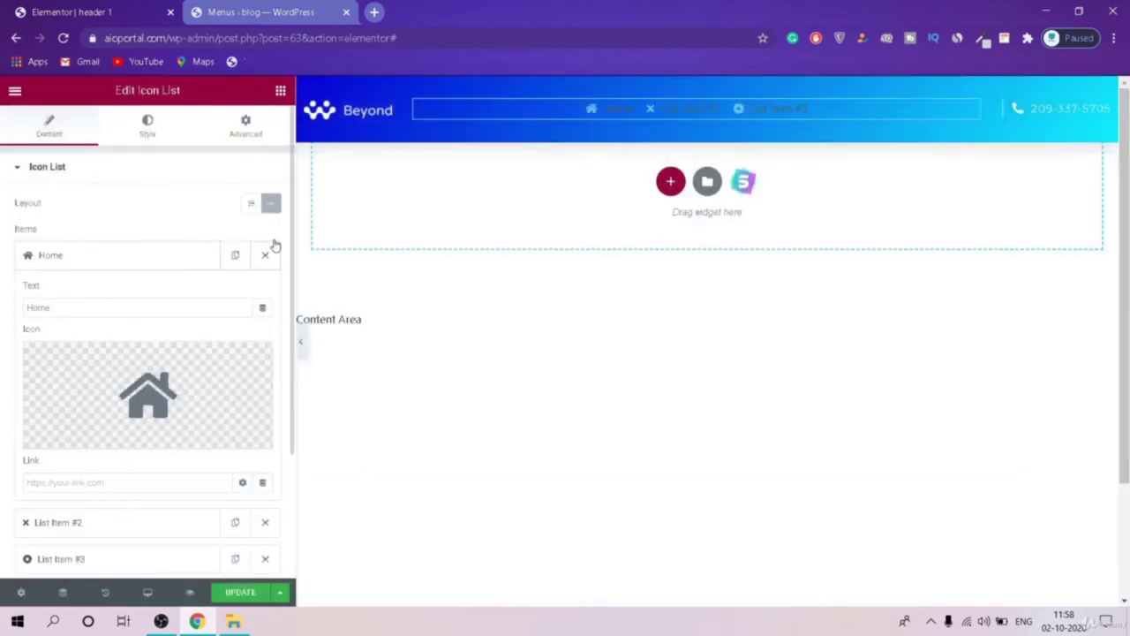
Step: Change the text of the second icon list item to About
scroll(336, 330, down, 2)
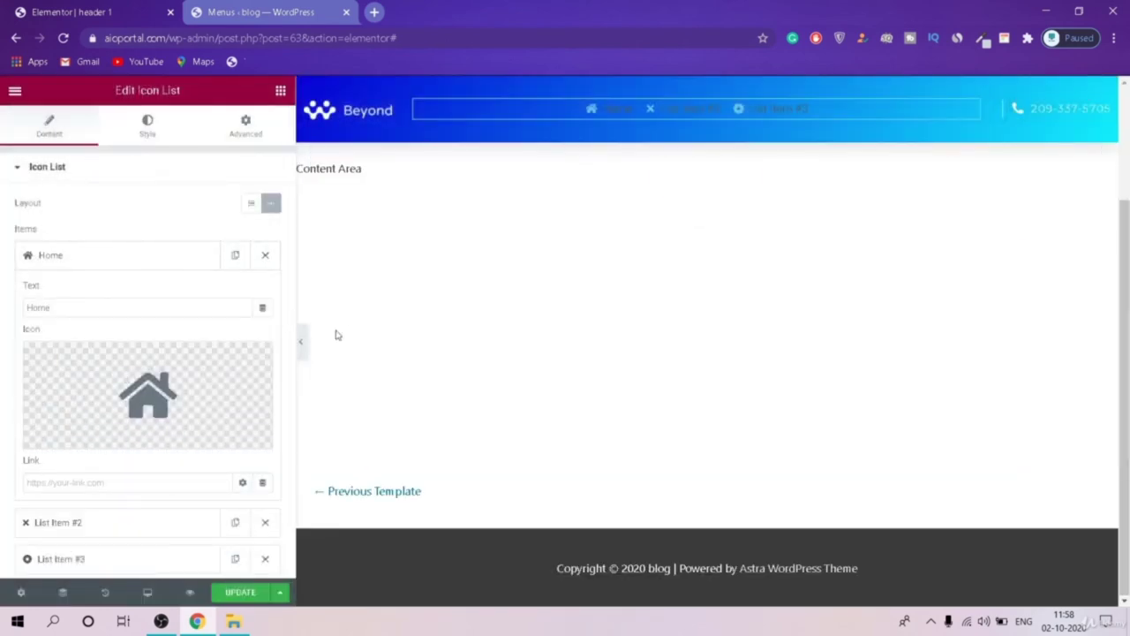
click(149, 525)
click(134, 344)
key(ctrl+a)
text(About)
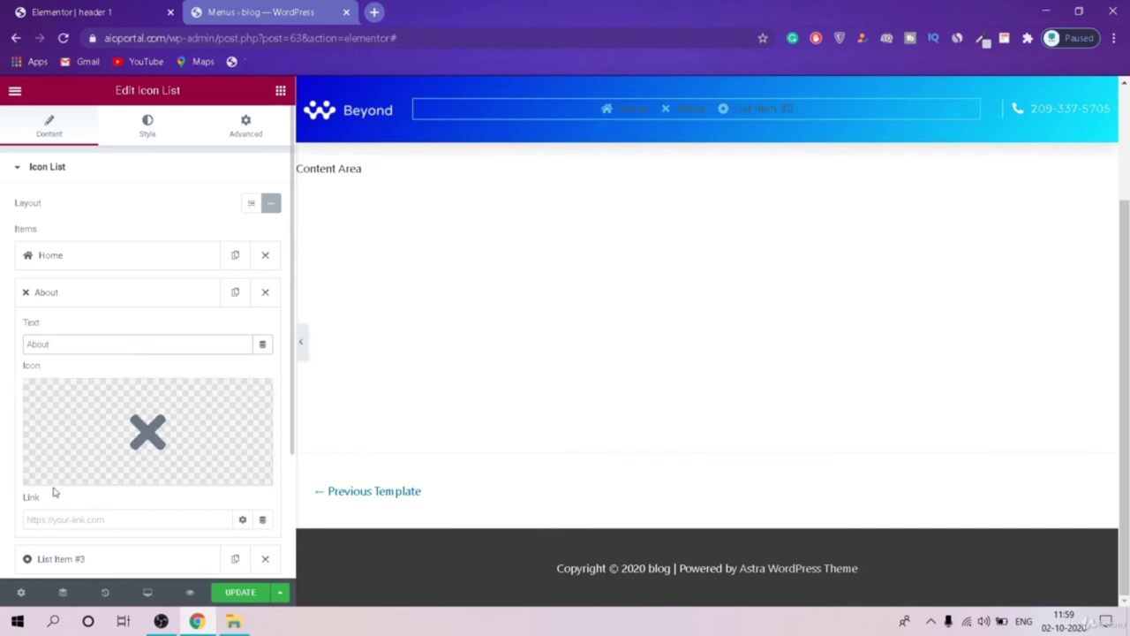
Step: Replace the About item's icon with the outlined User icon from the icon library
click(106, 481)
scroll(621, 372, down, 15)
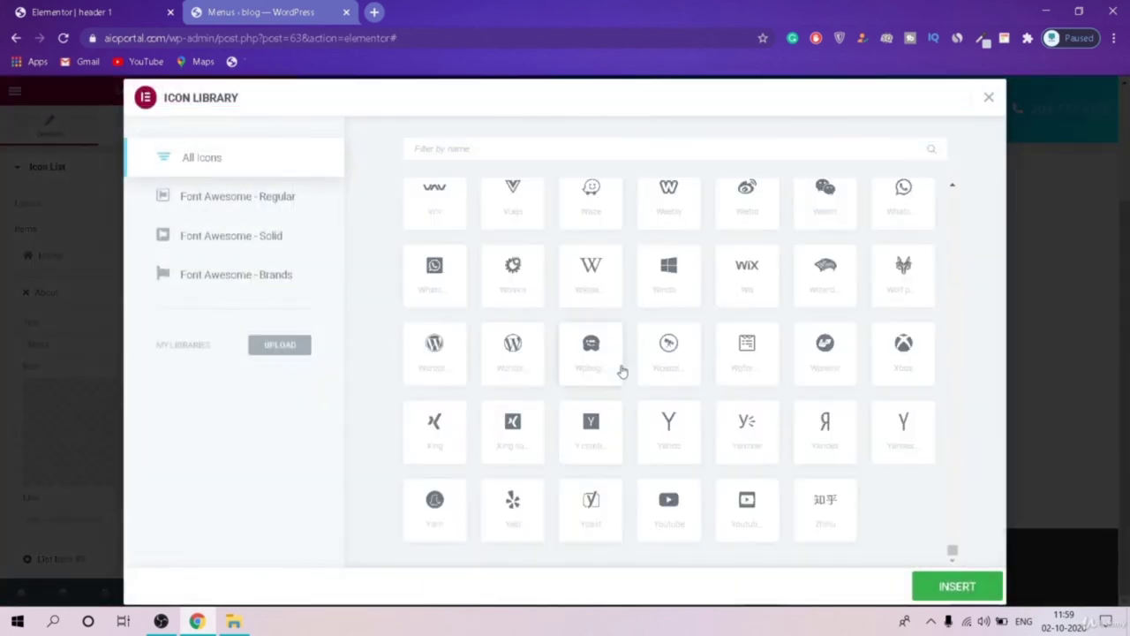
scroll(622, 372, up, 10)
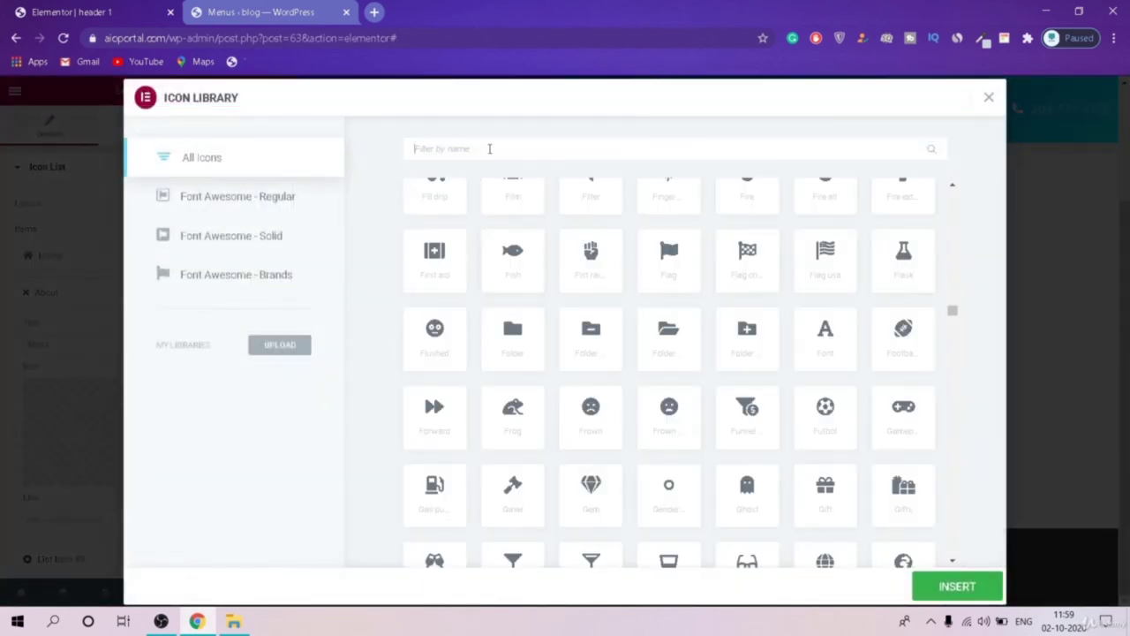
click(489, 149)
text(user)
click(431, 263)
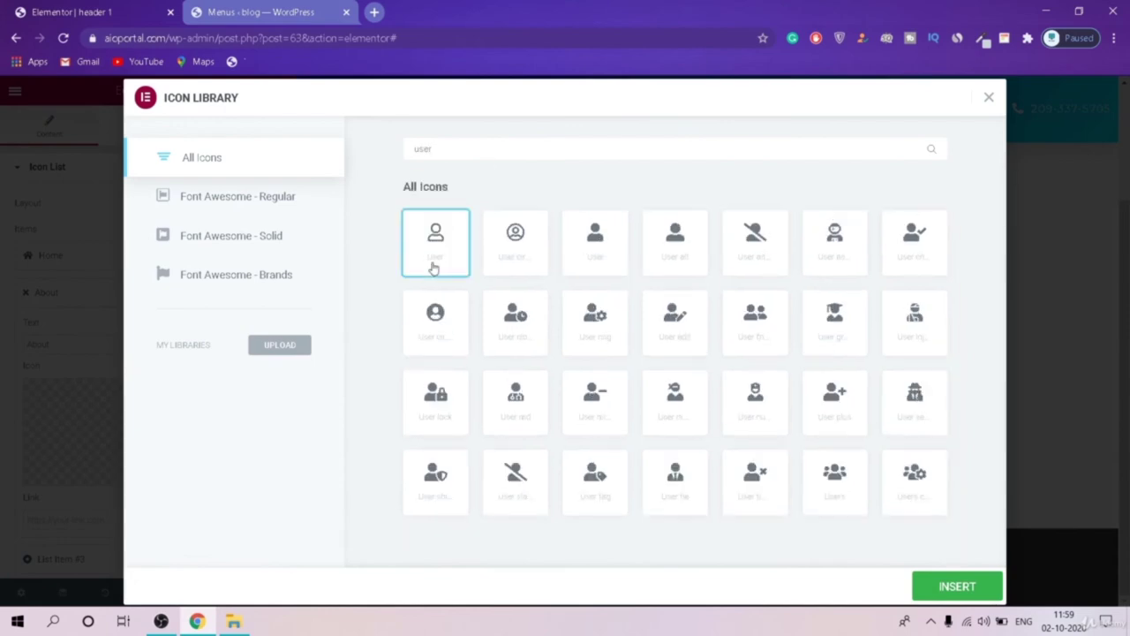
click(949, 587)
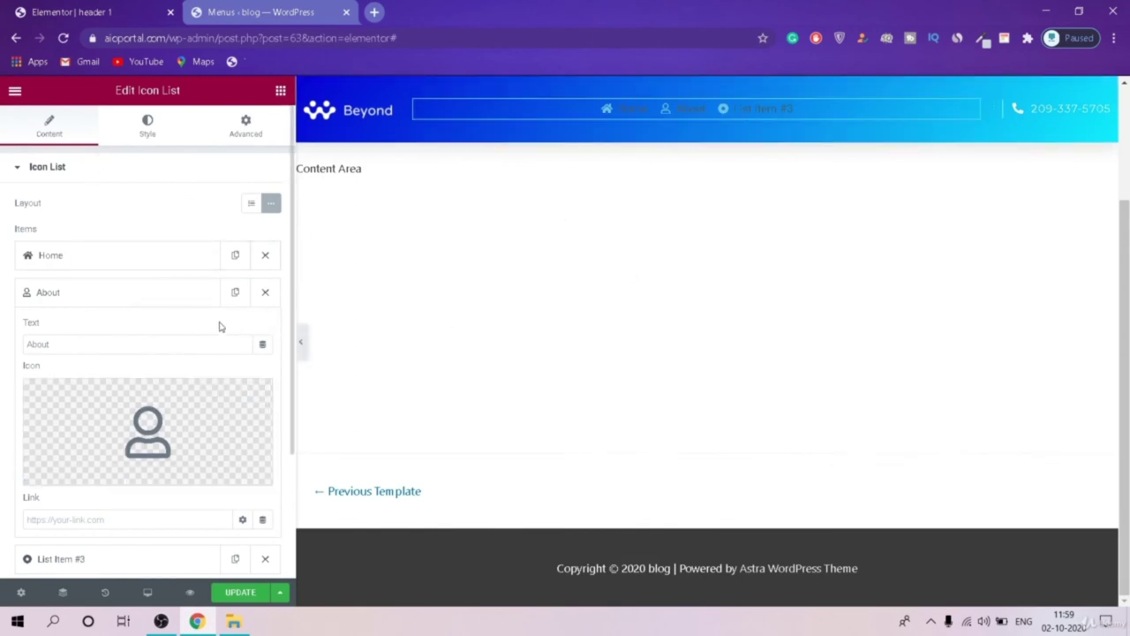
Step: Delete List Item #3 from the icon list and expand the Home item's settings
scroll(2, 369, down, 2)
click(266, 391)
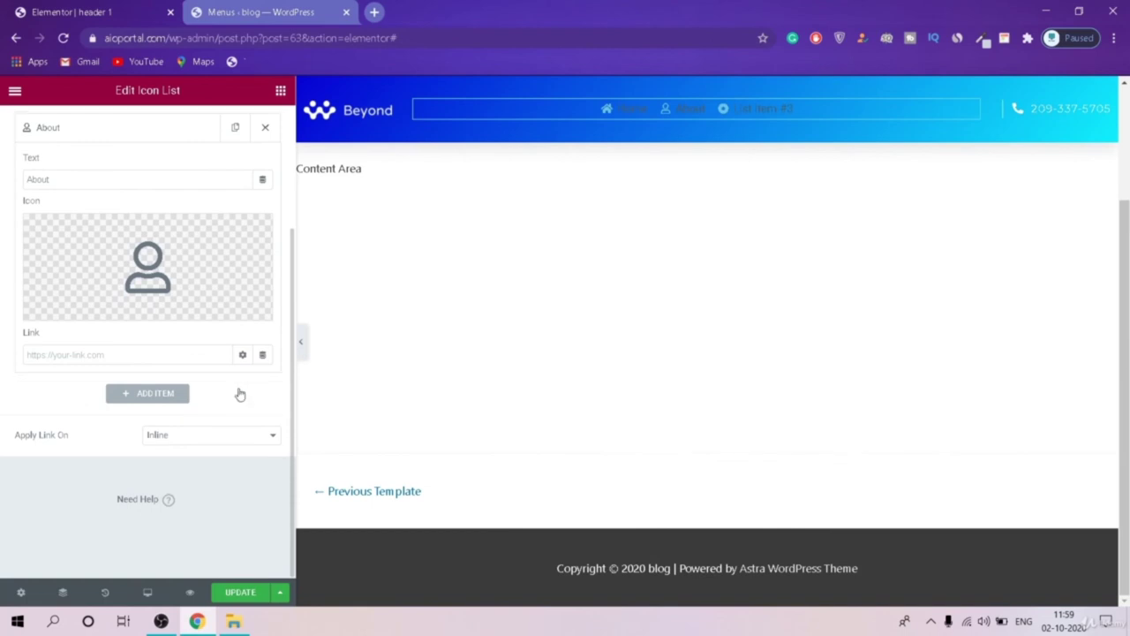
scroll(166, 260, up, 2)
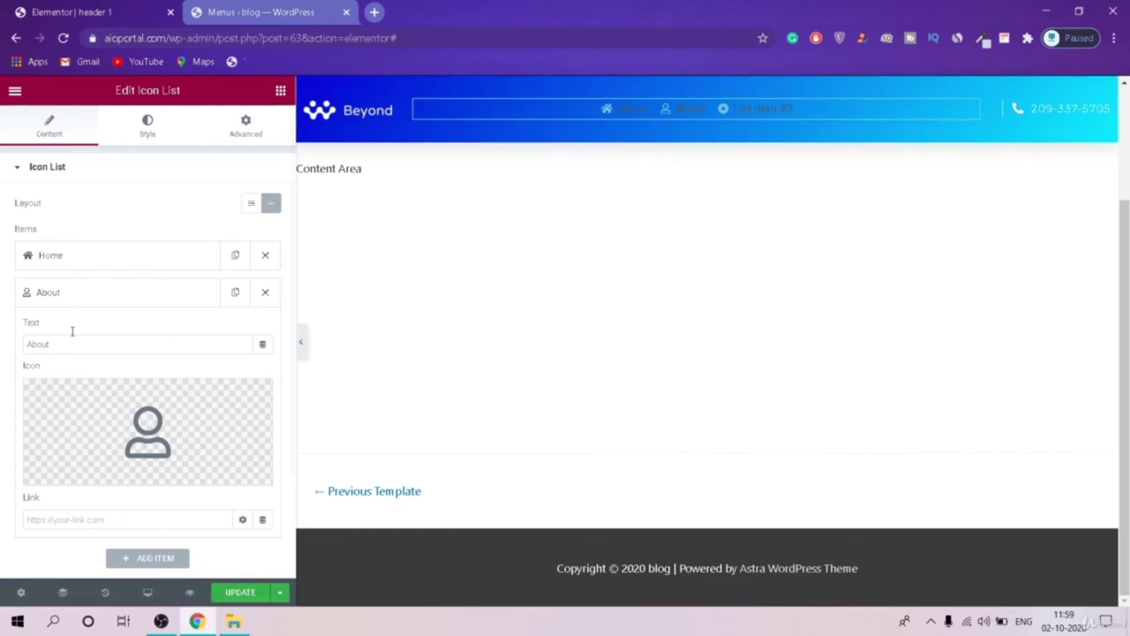
click(104, 255)
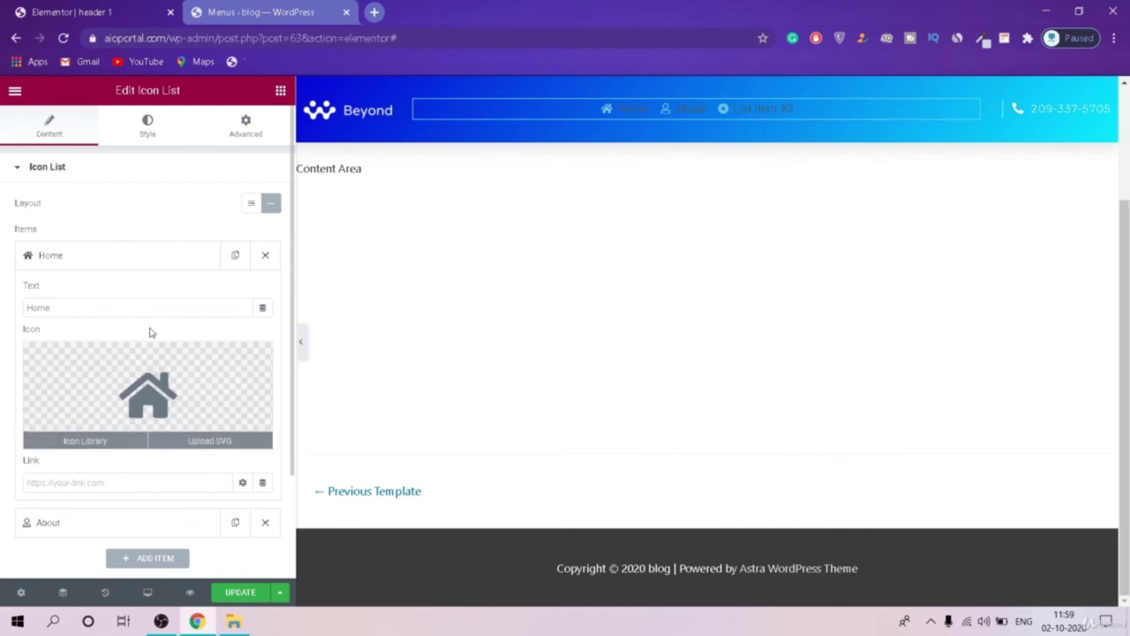
Step: Set the color of the icons in the icon list to white (#FFFFFF)
click(152, 131)
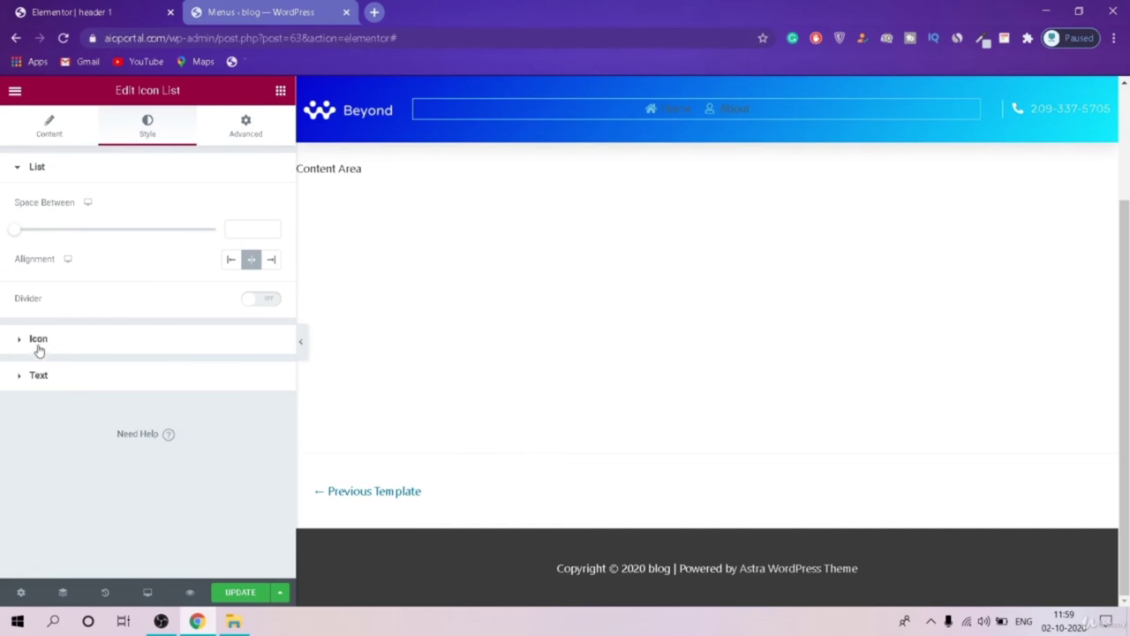
click(103, 354)
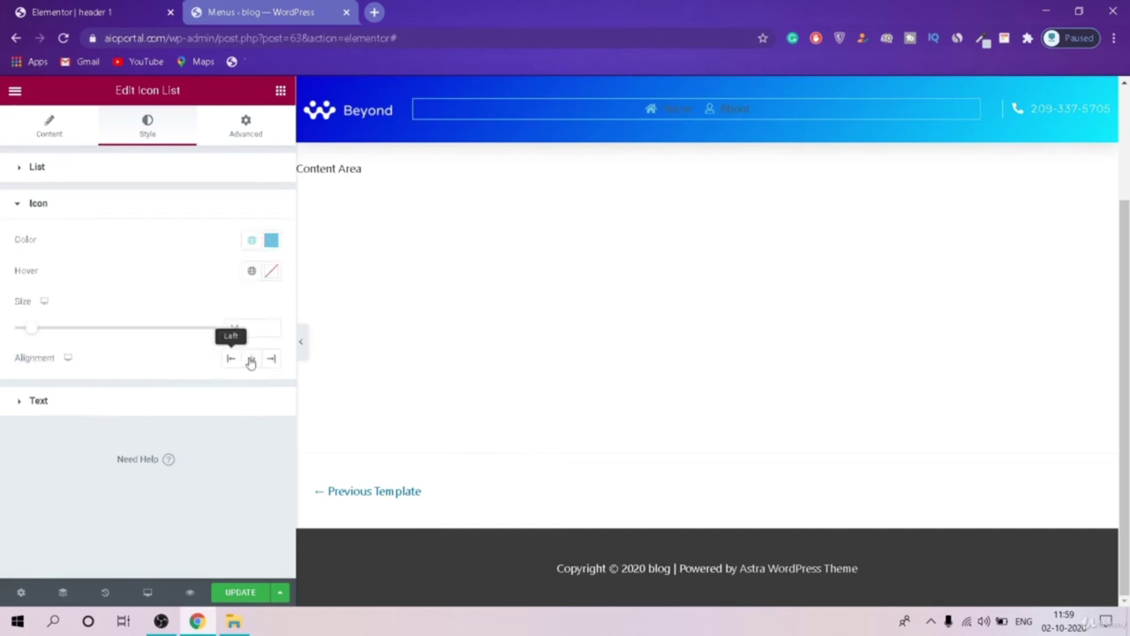
click(268, 241)
drag(228, 370, 78, 289)
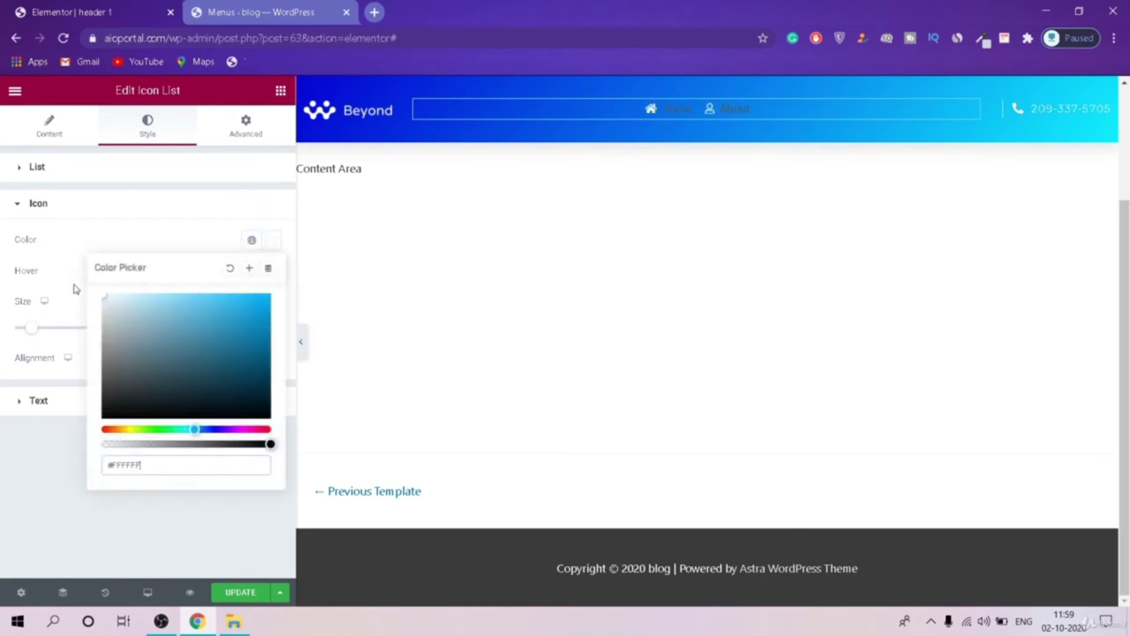
click(1, 430)
Step: Enlarge the Home and About icons in the header to about twice their original size
drag(33, 330, 52, 337)
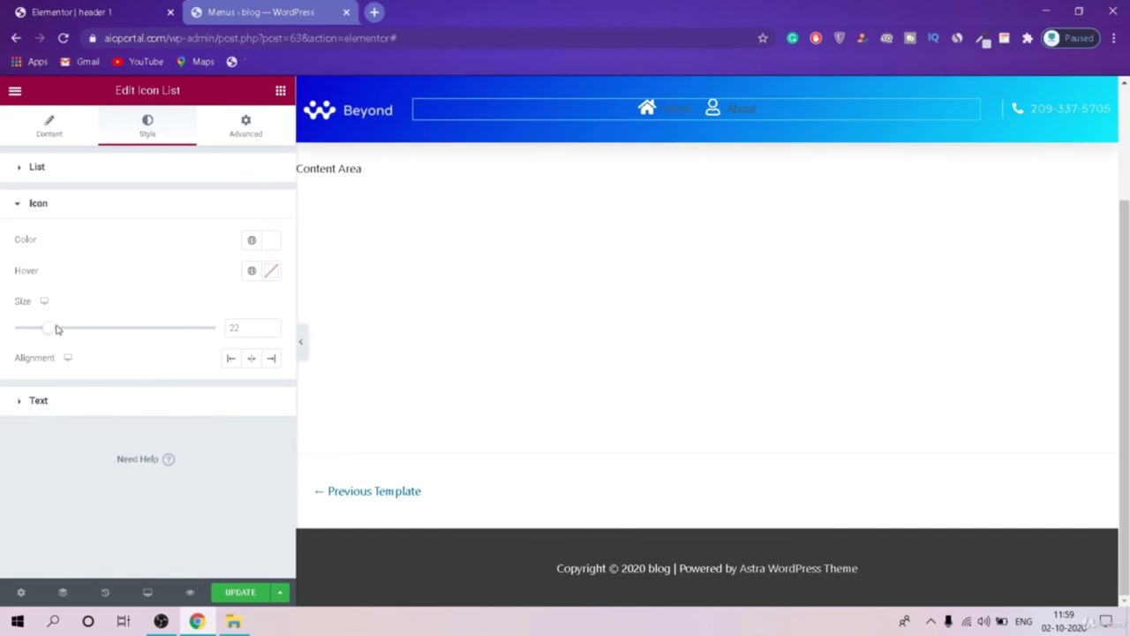
drag(50, 328, 68, 335)
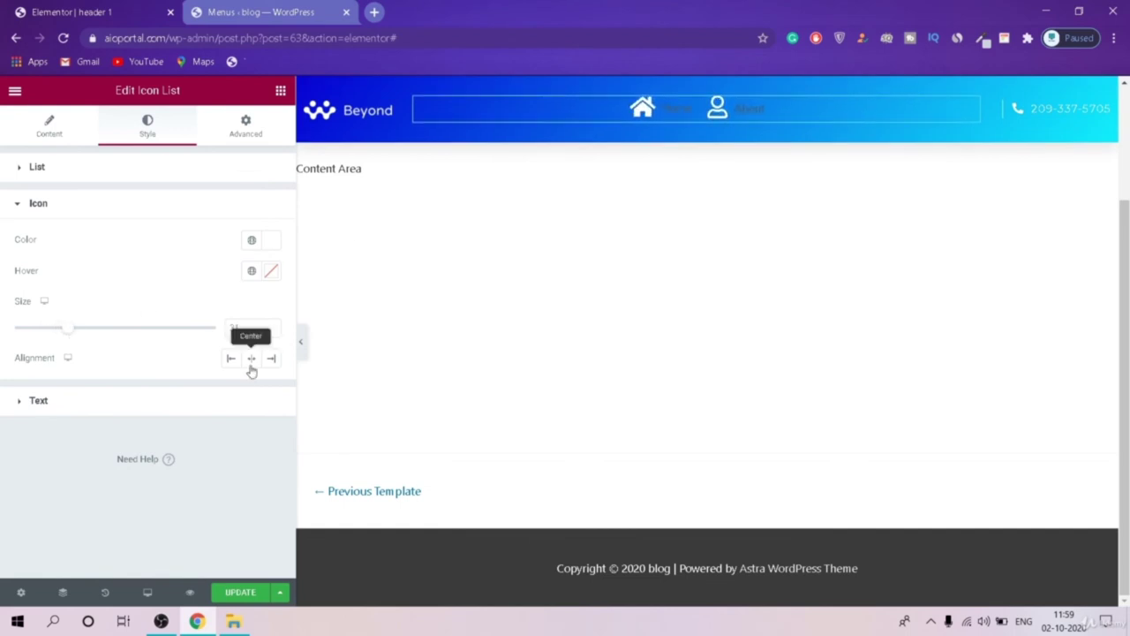
click(147, 463)
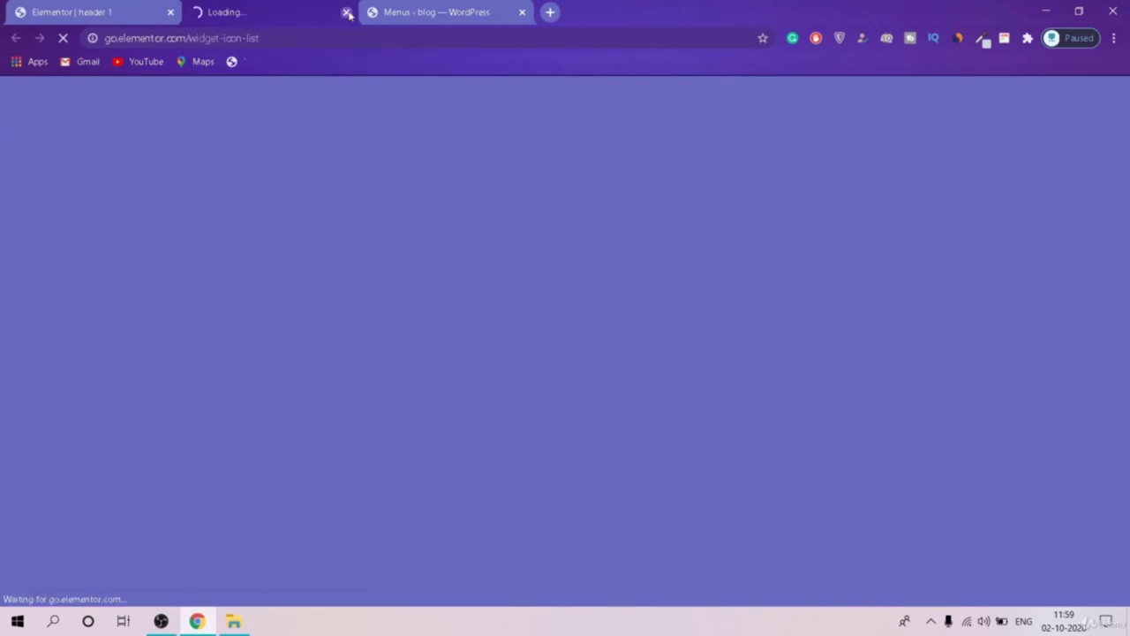
click(347, 12)
Step: Set the icon list's text color to white (#FFFFFF), leaving the hover color unset
click(32, 203)
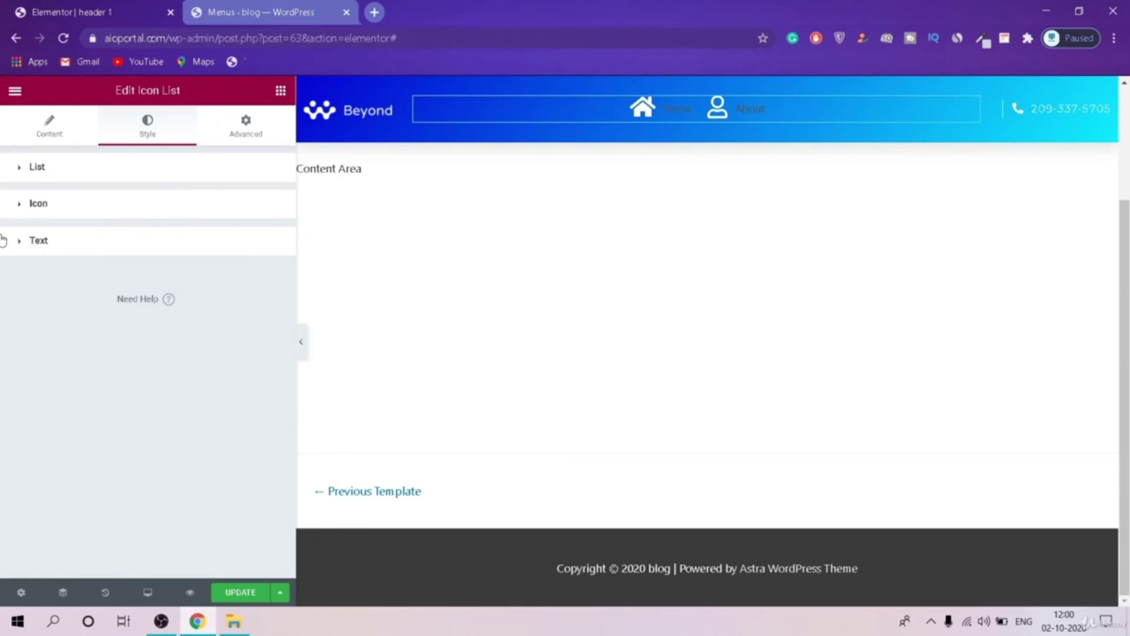
click(41, 242)
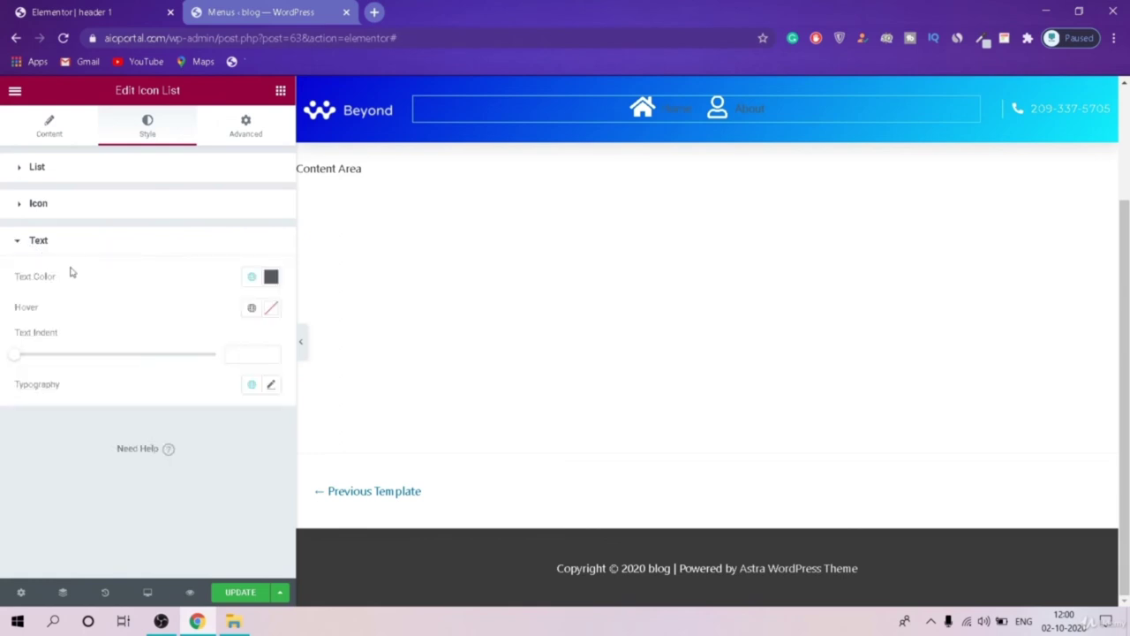
click(271, 276)
mouse_move(221, 416)
mouse_down()
mouse_move(171, 404)
mouse_move(27, 284)
mouse_up()
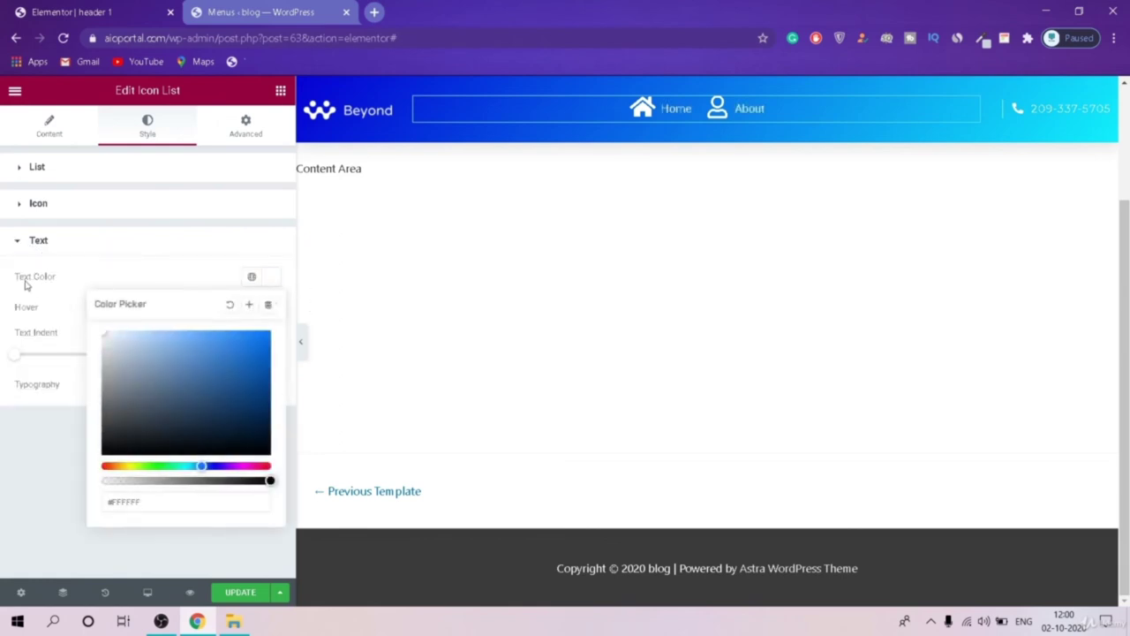
click(4, 323)
click(269, 309)
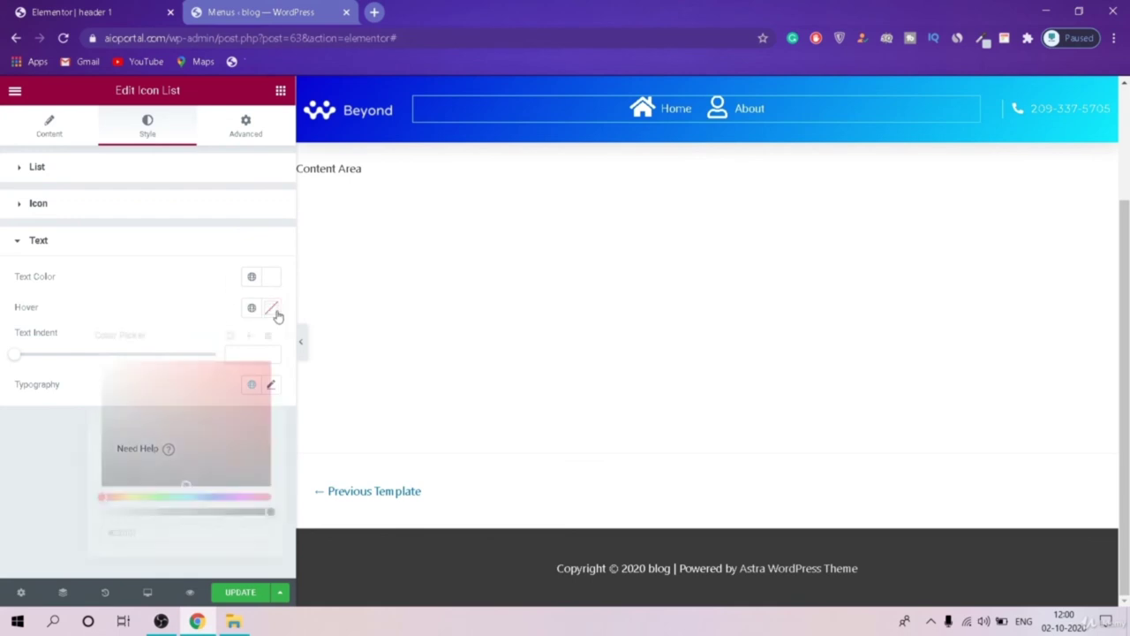
click(270, 309)
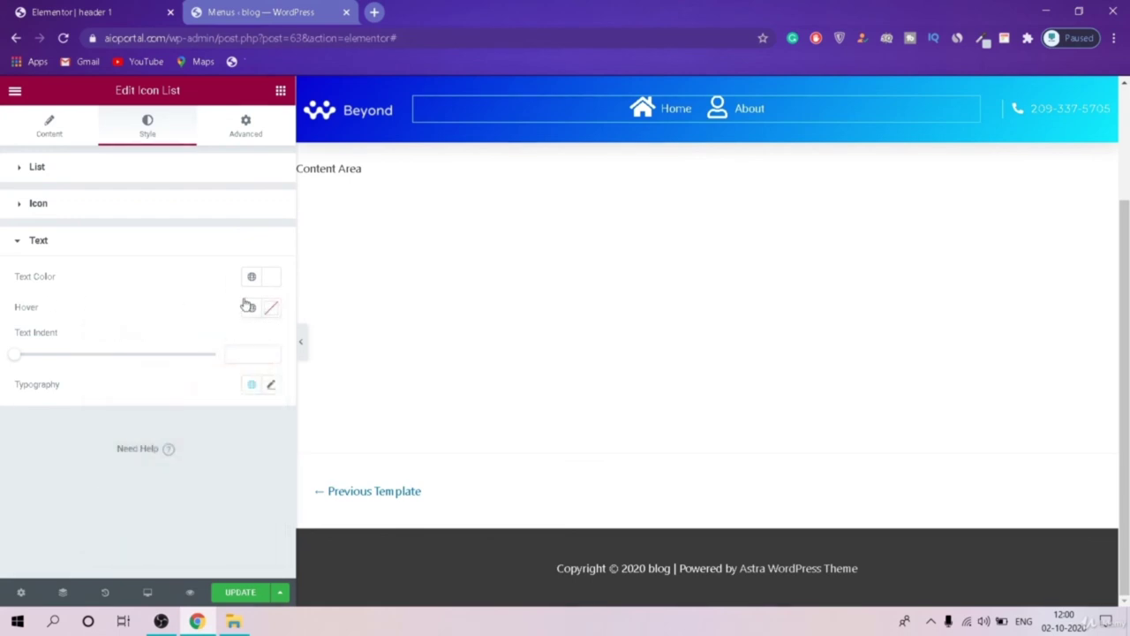
Step: Set the icon list's text typography to the Poppins family at a size of 20 px
click(272, 386)
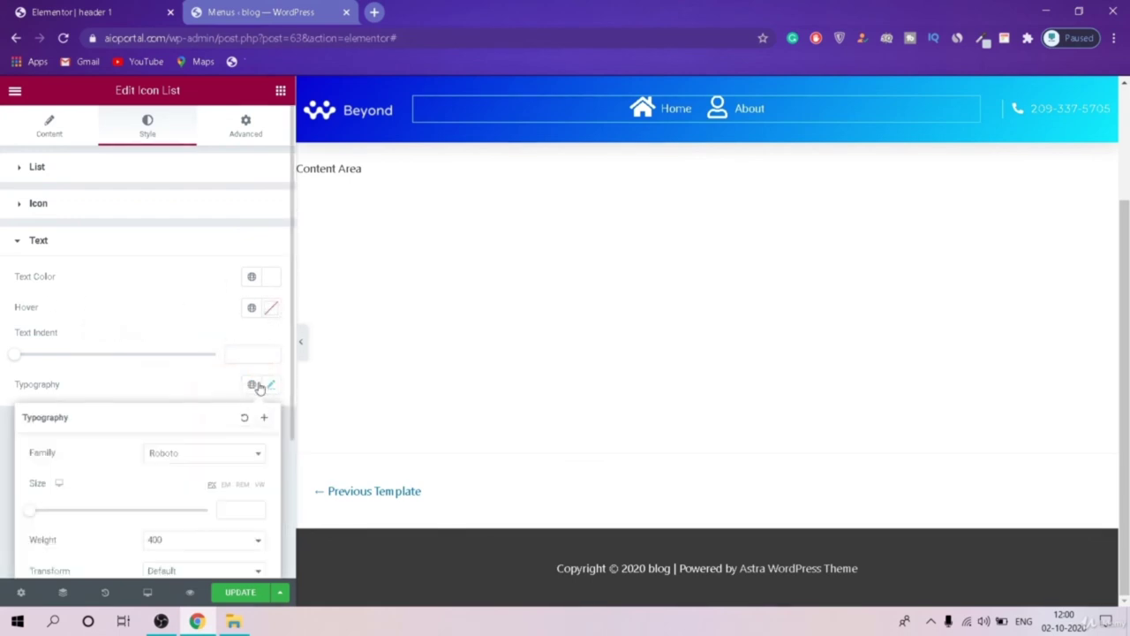
click(216, 453)
click(216, 452)
click(216, 453)
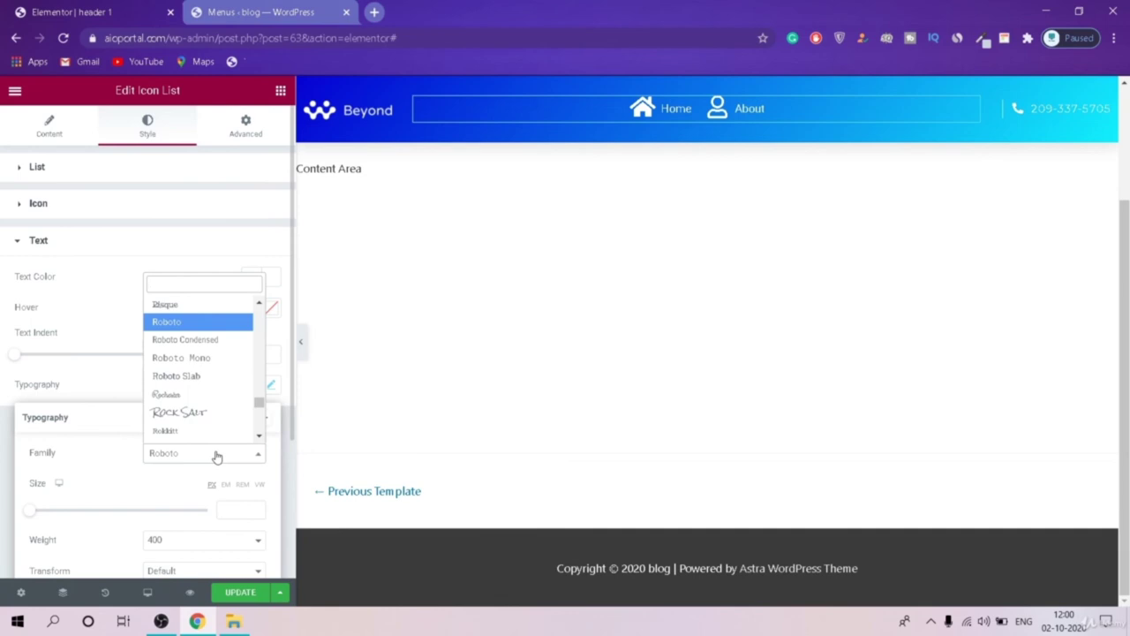
text(pop)
key(Return)
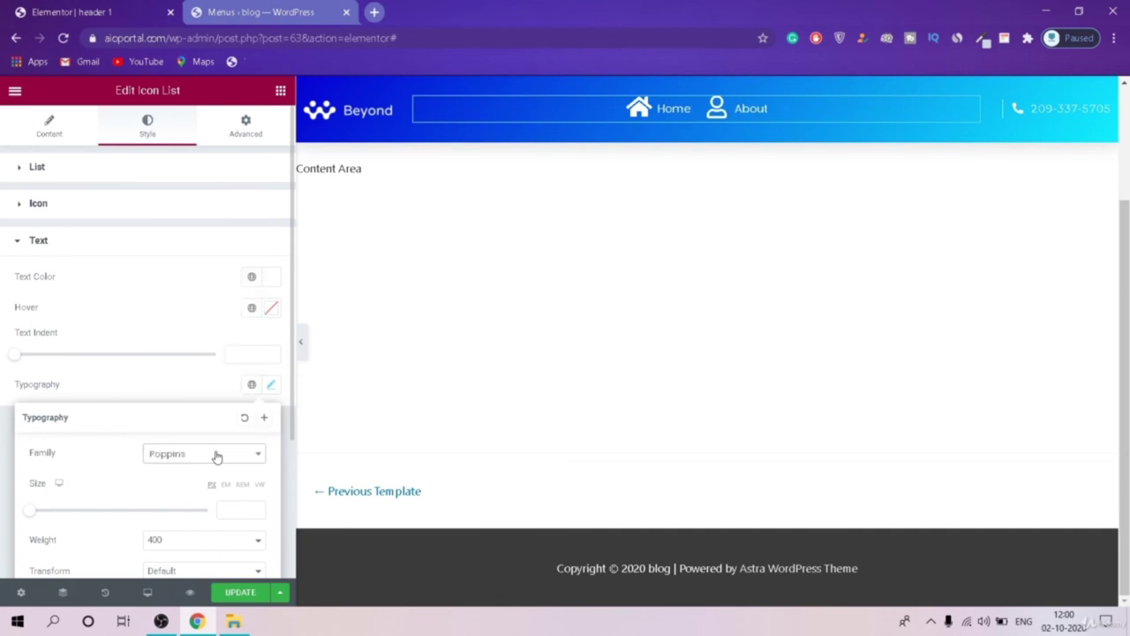
drag(32, 511, 51, 512)
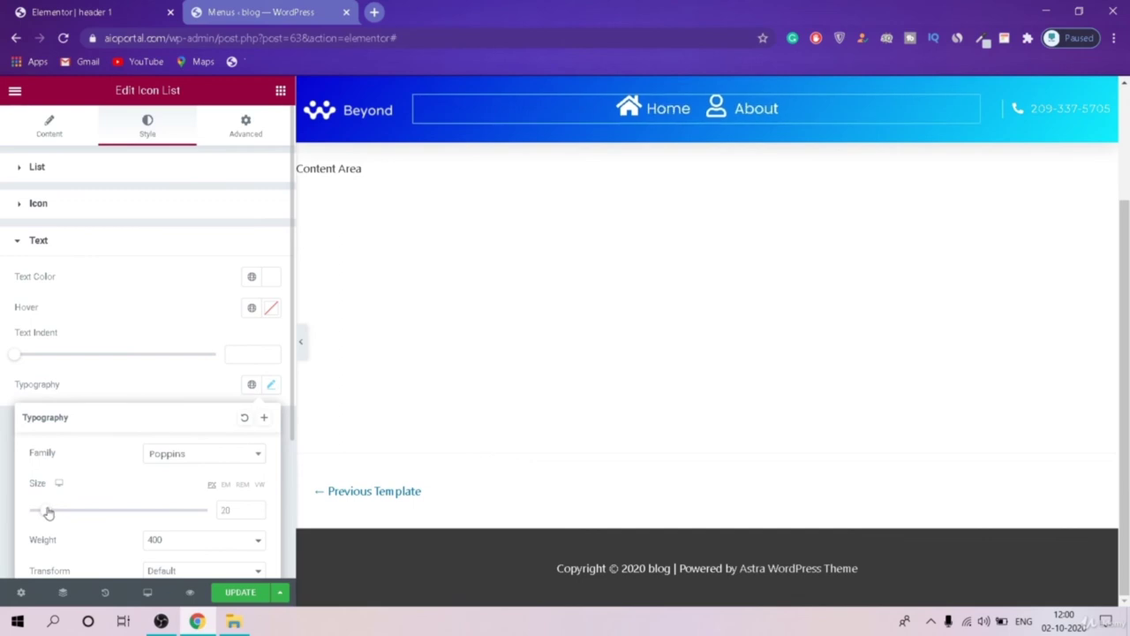
Step: Set the header icon list's alignment to right
click(3, 515)
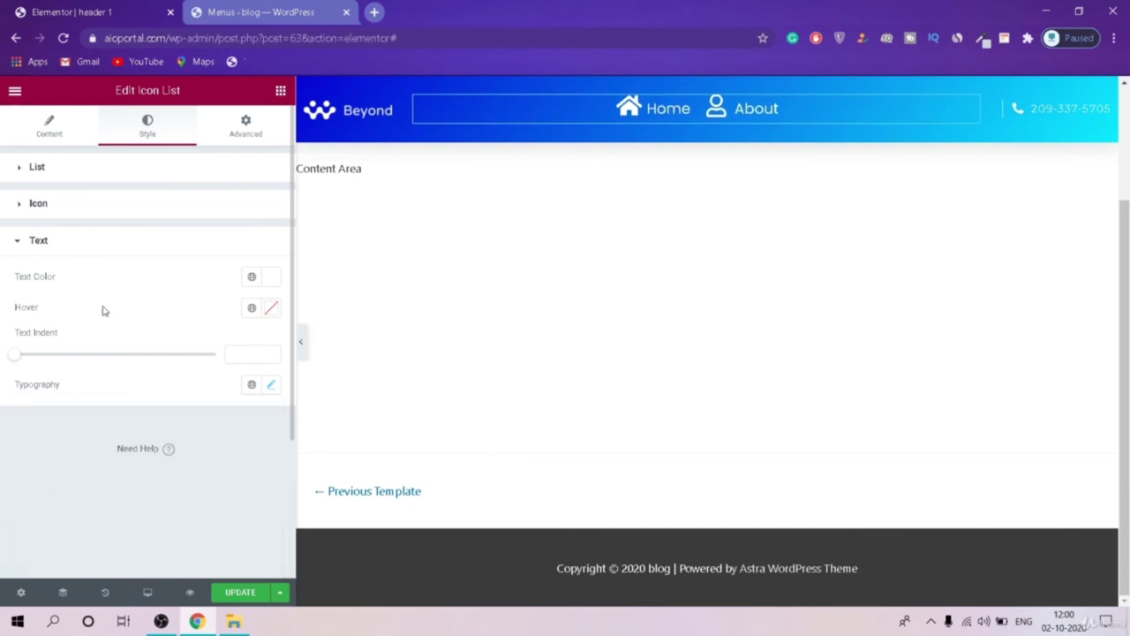
click(62, 240)
click(39, 134)
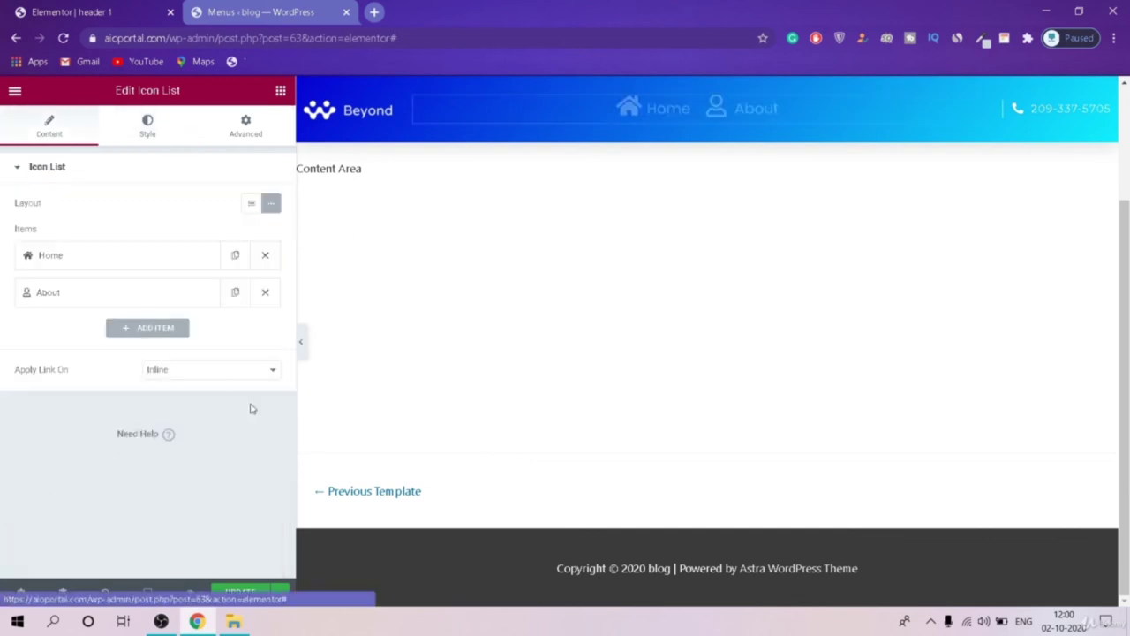
click(177, 134)
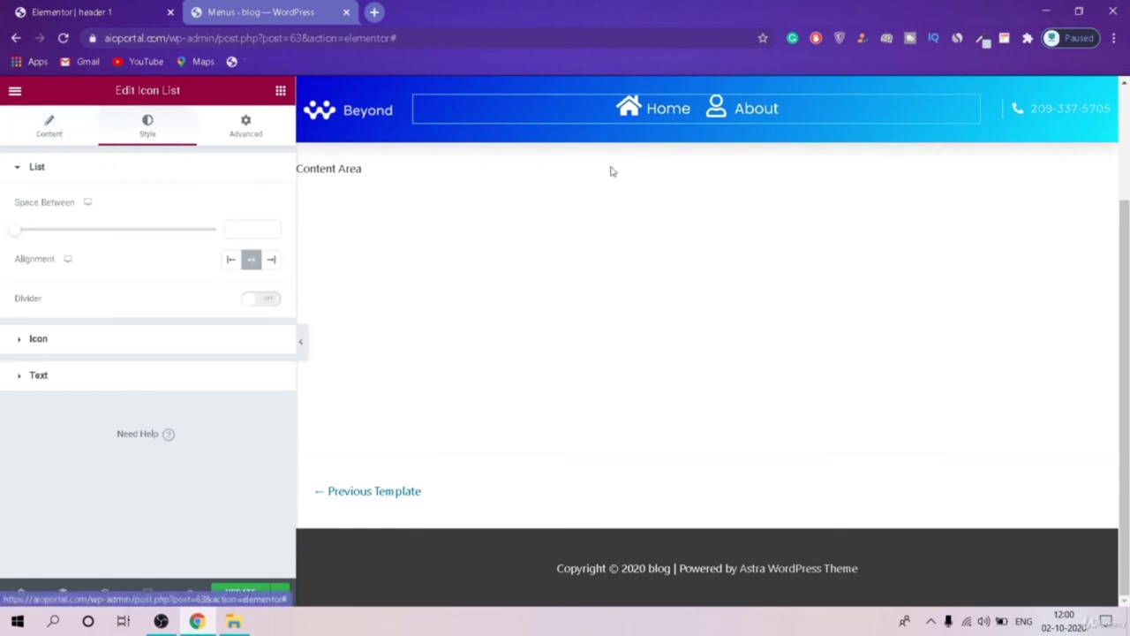
click(272, 263)
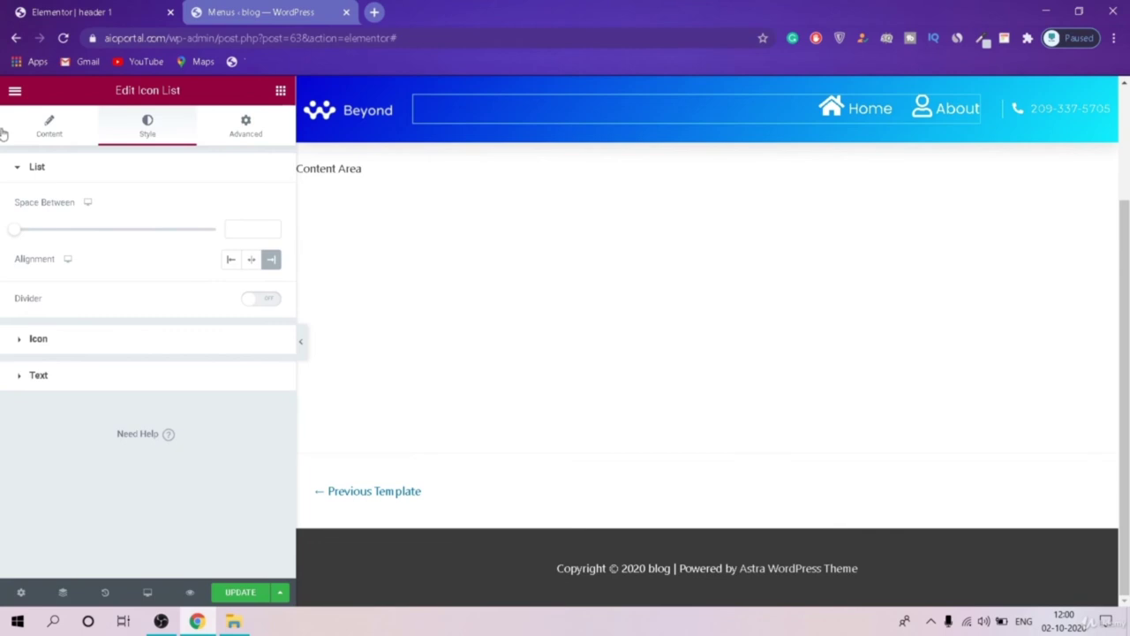
Step: Link the icon list's Home item to the site's Home page
click(77, 168)
click(68, 139)
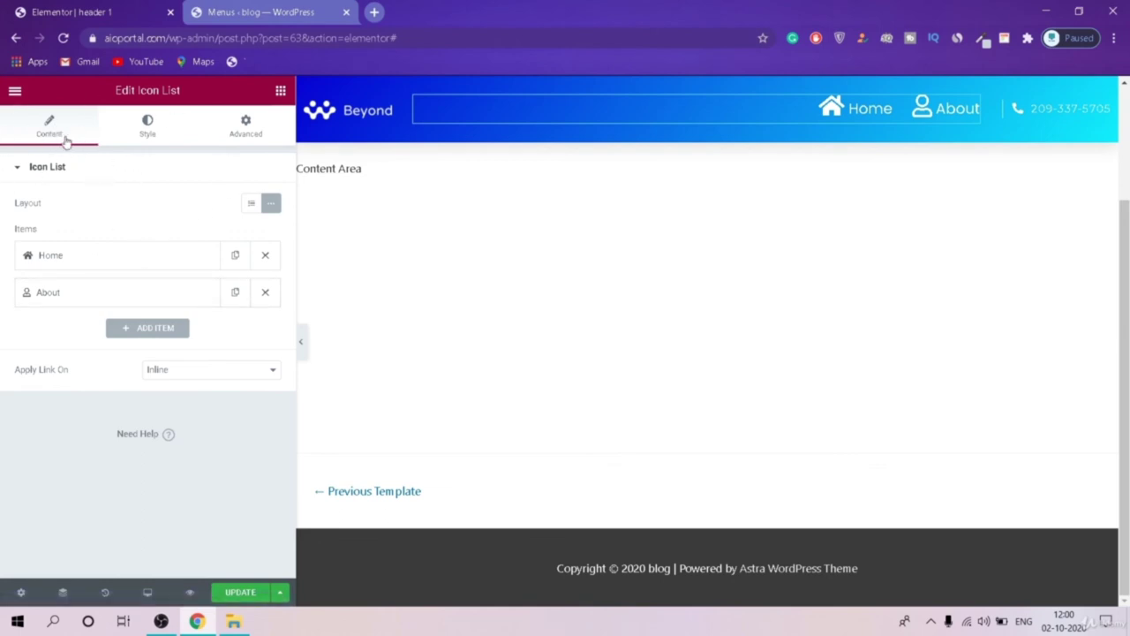
click(75, 261)
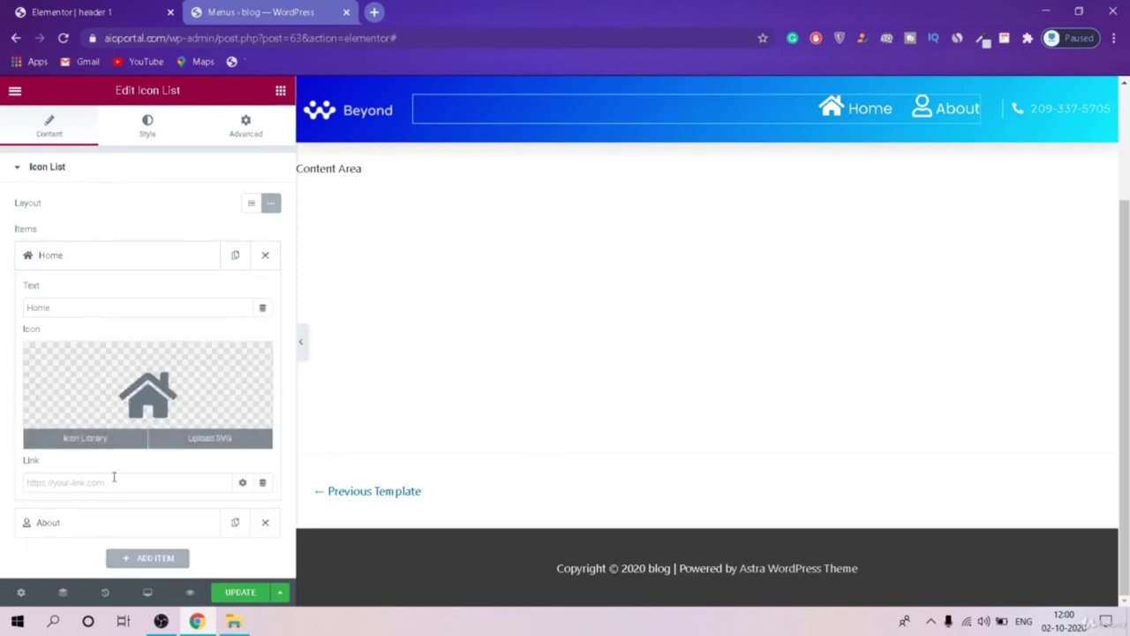
click(76, 484)
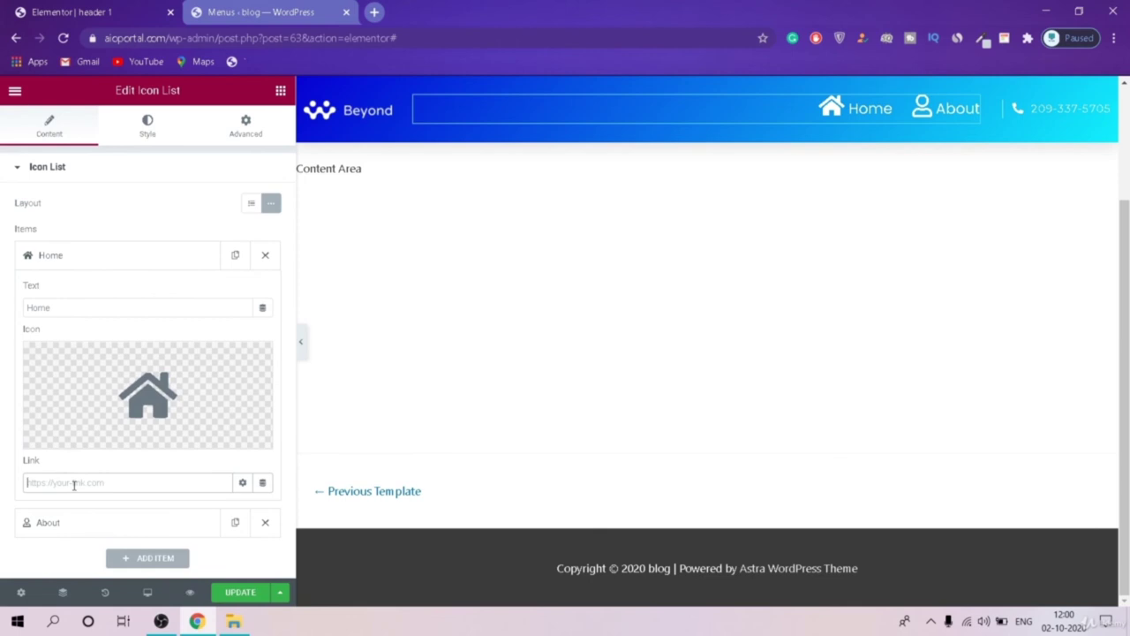
text(h)
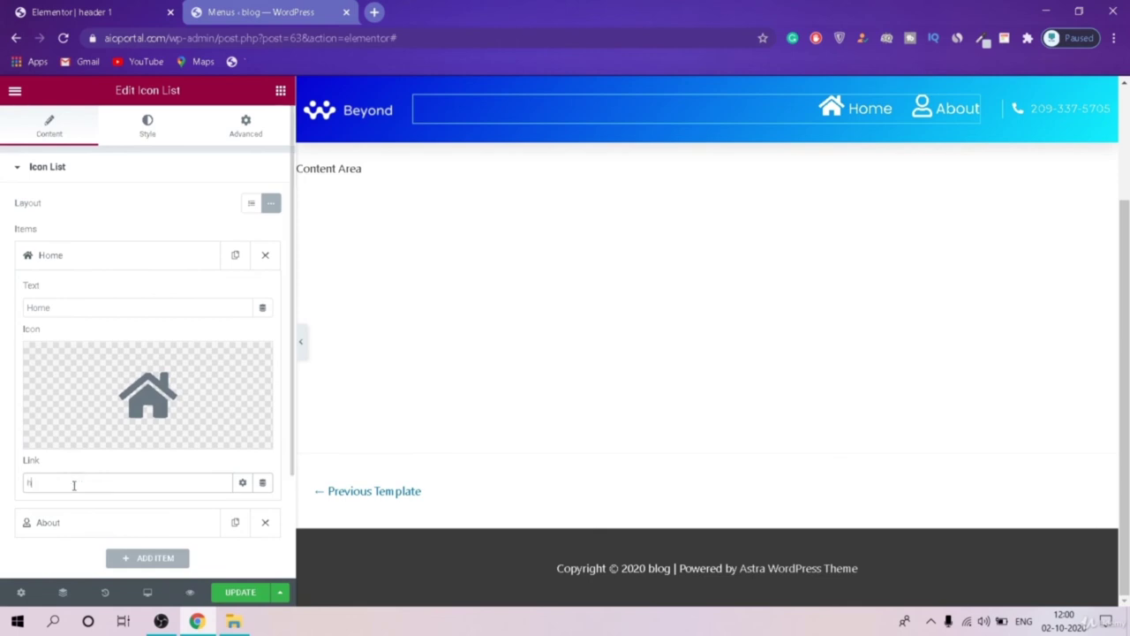
text(ome)
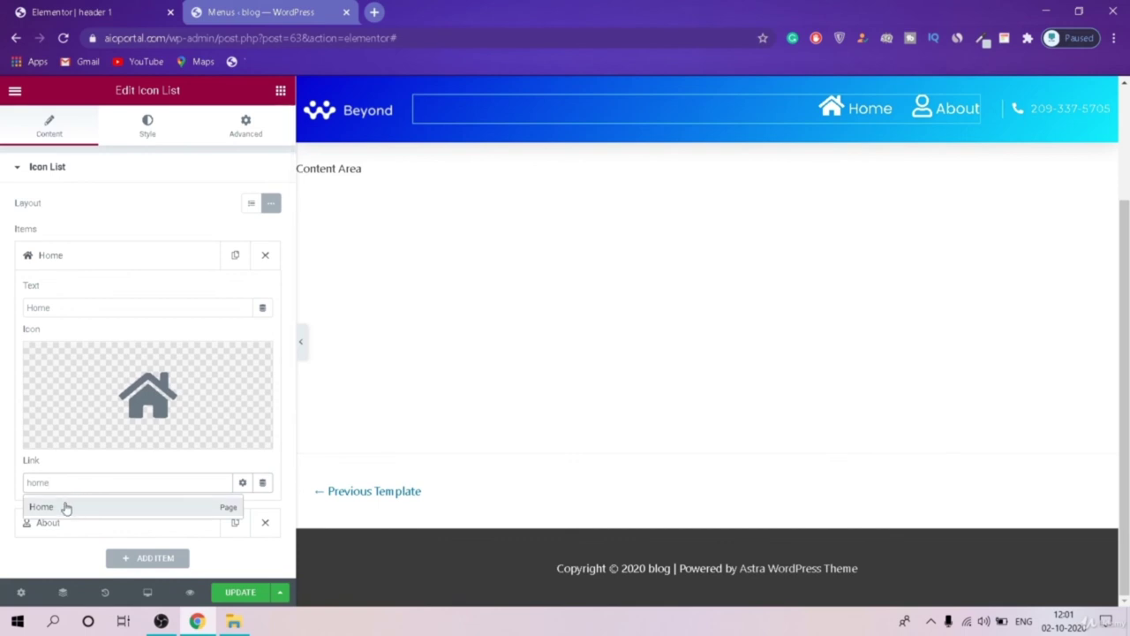
click(66, 509)
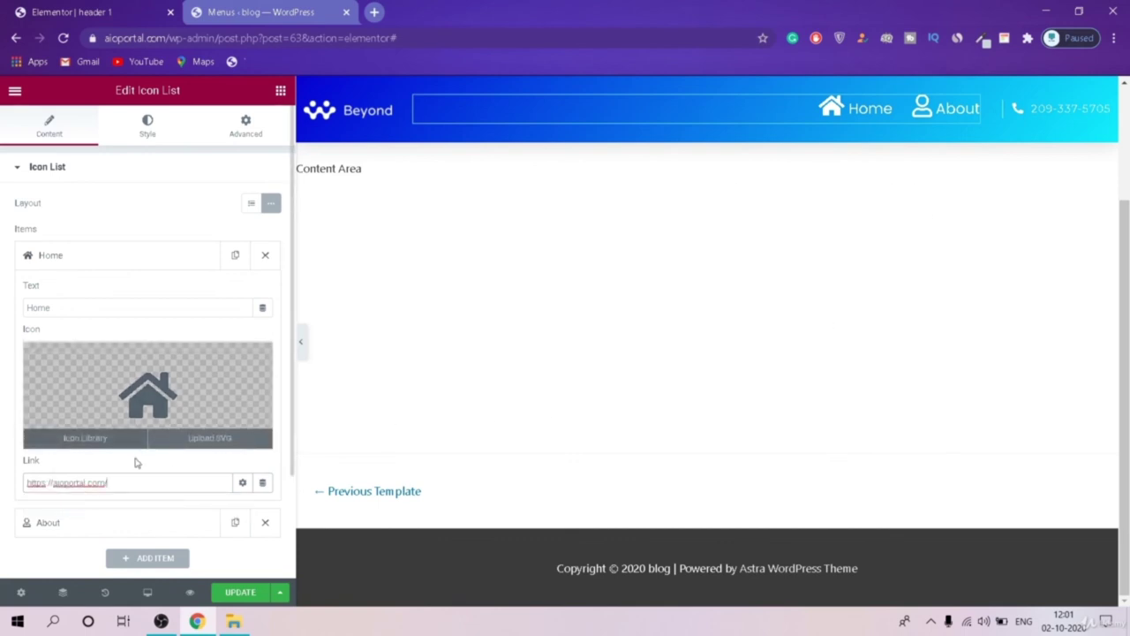
Step: Link the icon list's About item to the About page and update the header template
click(81, 525)
click(131, 523)
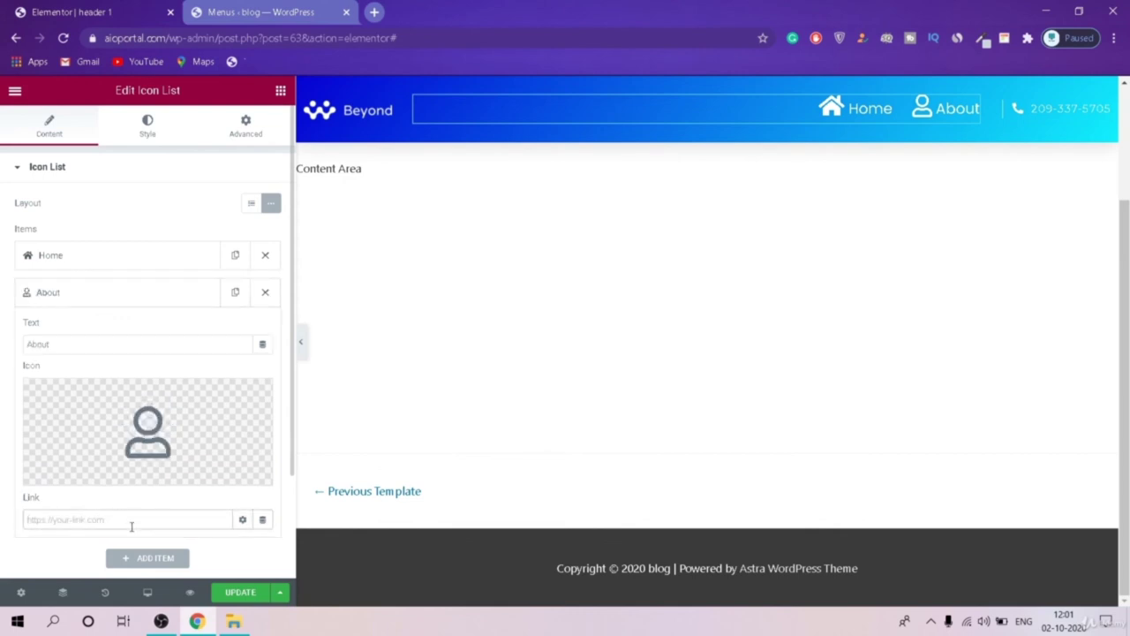
text(a)
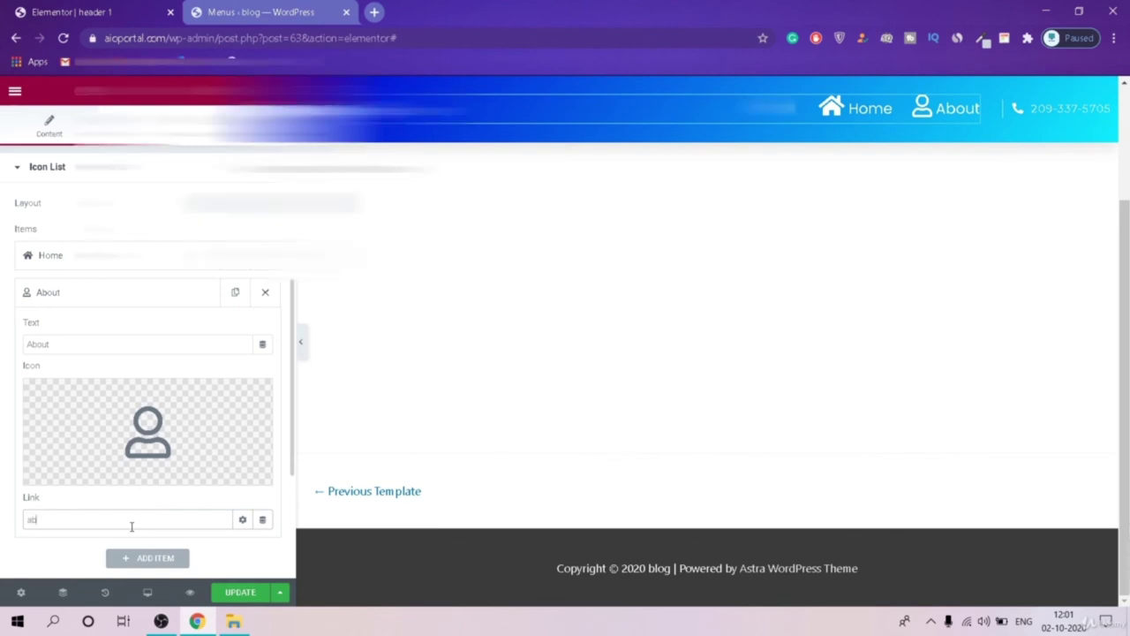
text(bout)
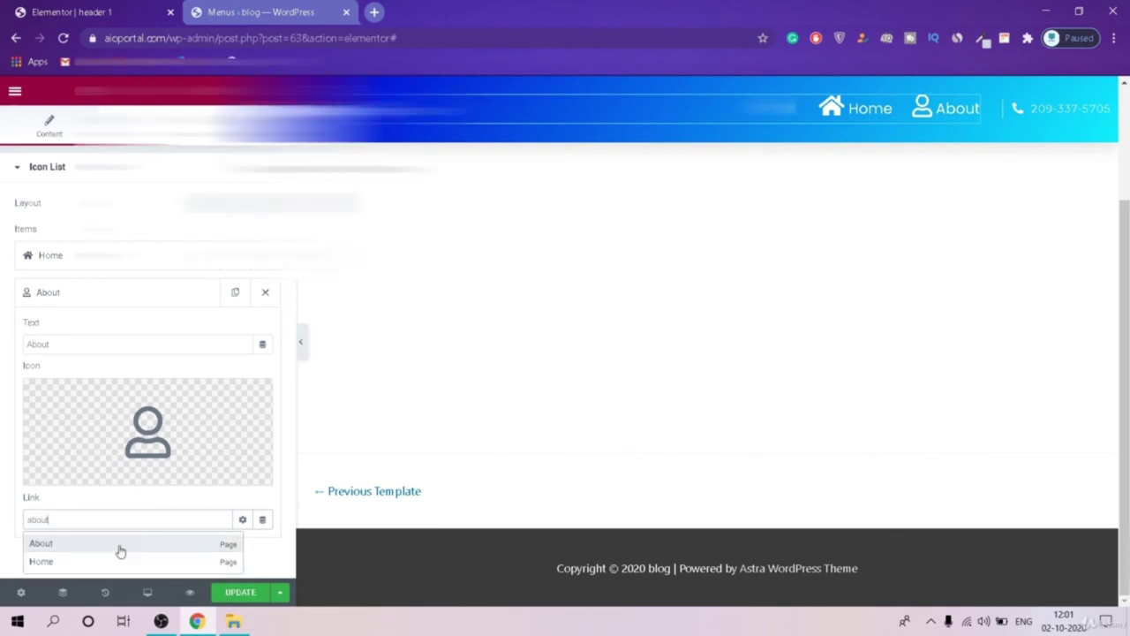
click(120, 543)
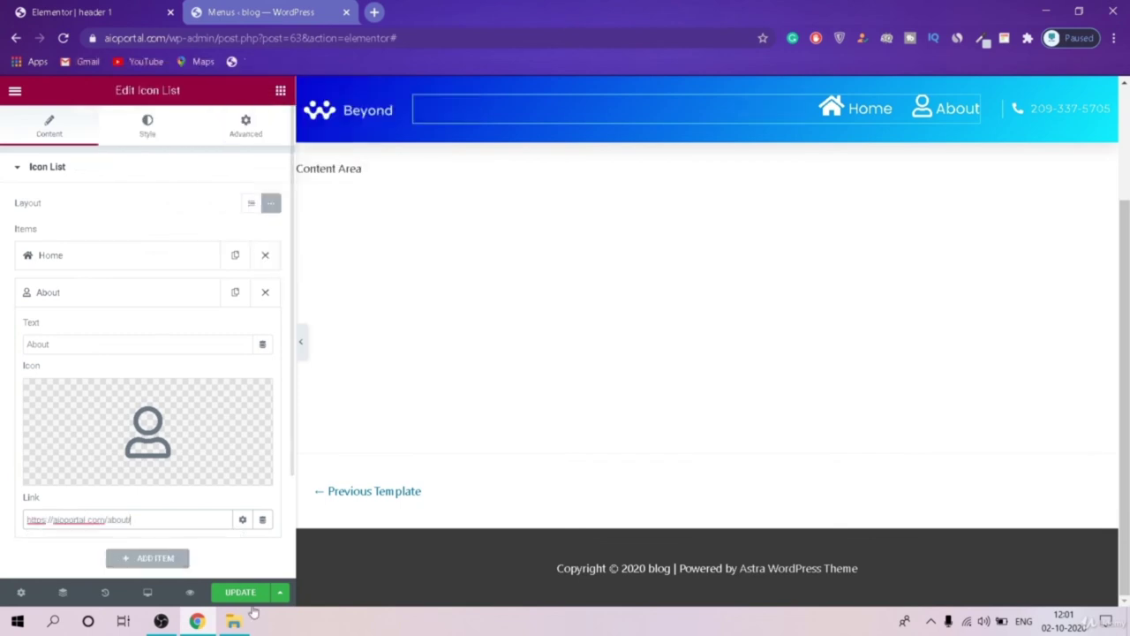
click(240, 596)
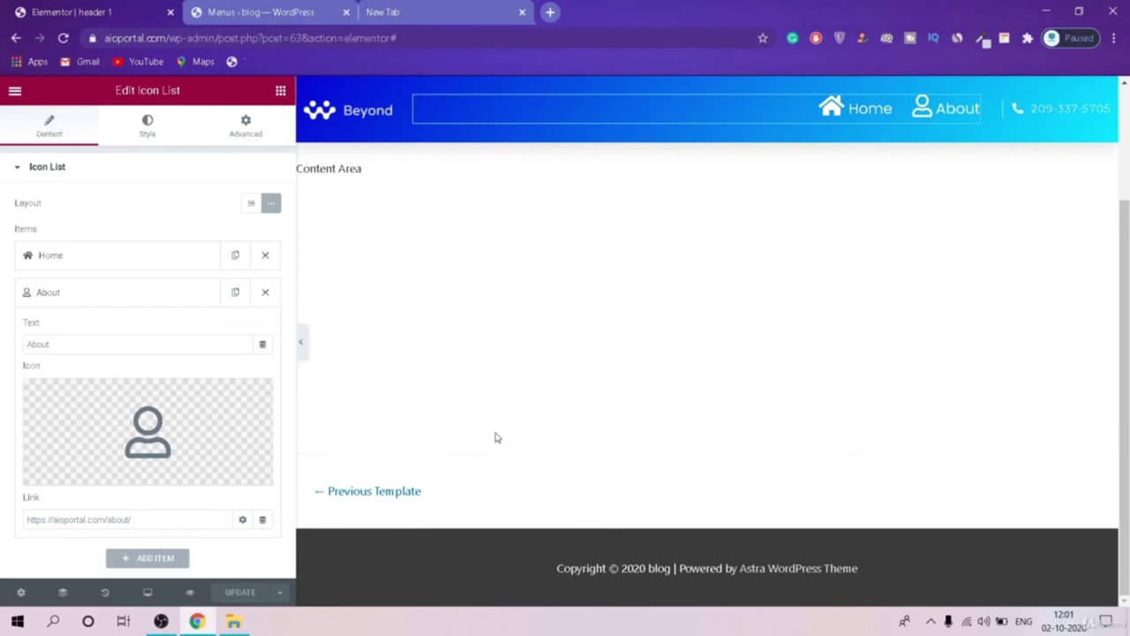
Step: Open aioportal.com in a new browser tab and test the header's navigation links between the home and About pages
click(430, 7)
text(aioportal.com)
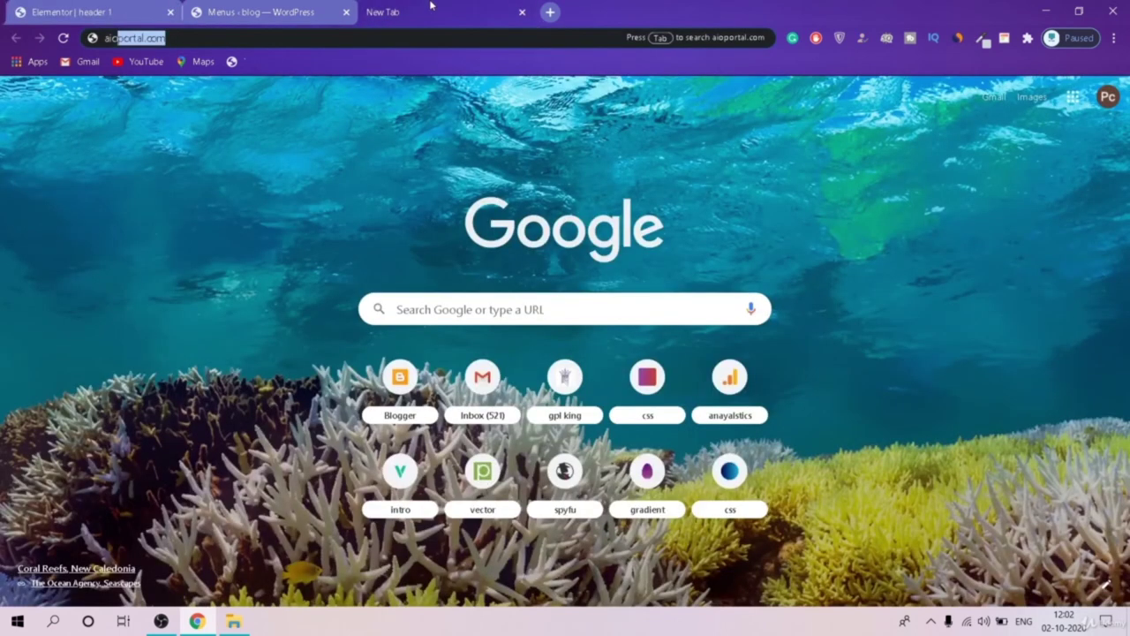
key(Return)
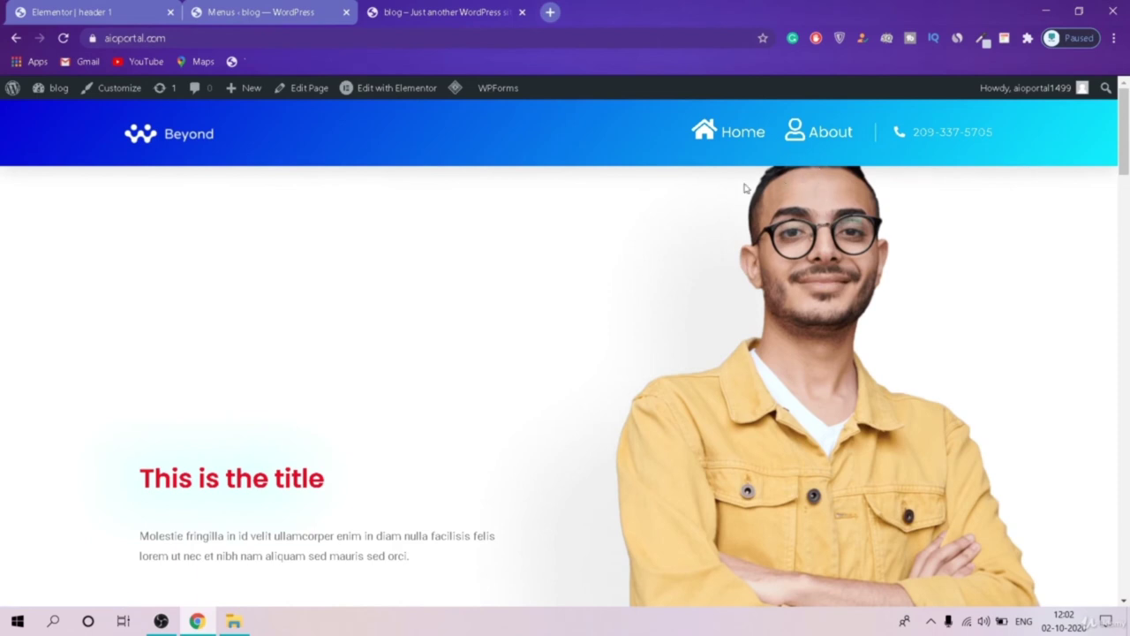
click(729, 134)
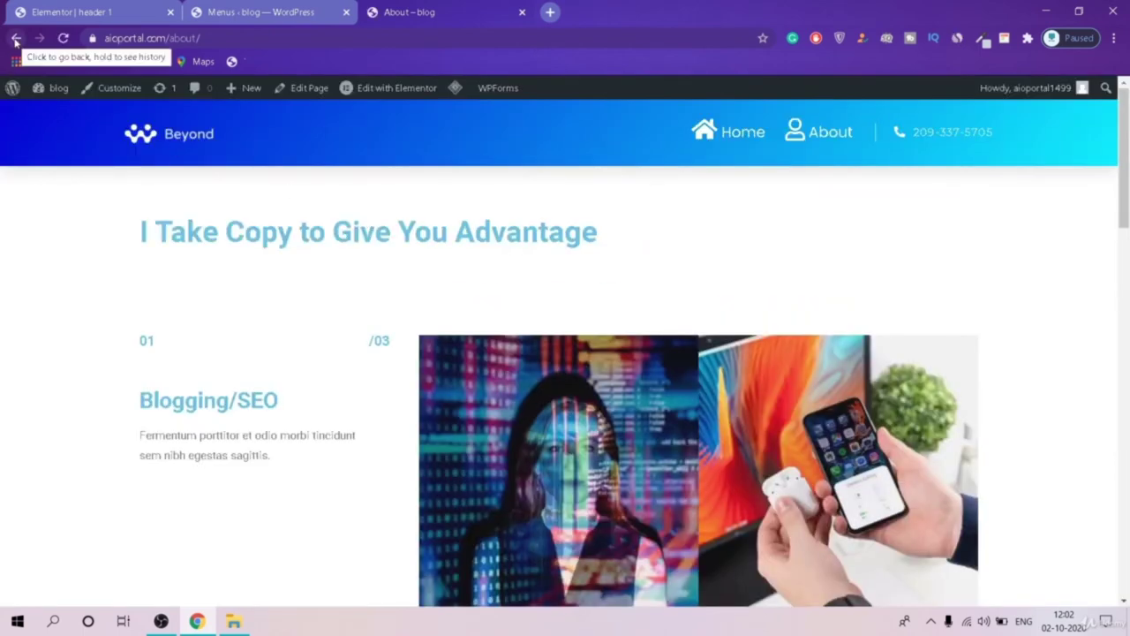
click(15, 39)
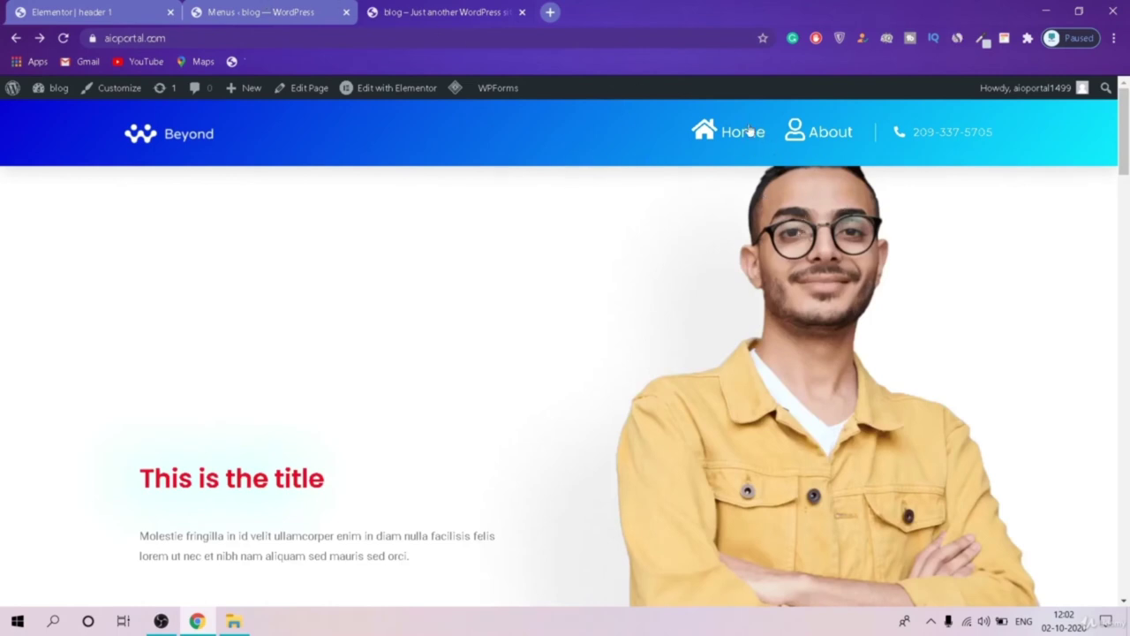
Step: Close the header 1 editor tab and open the Home page in Elementor with its header section ready for editing
click(246, 6)
click(48, 7)
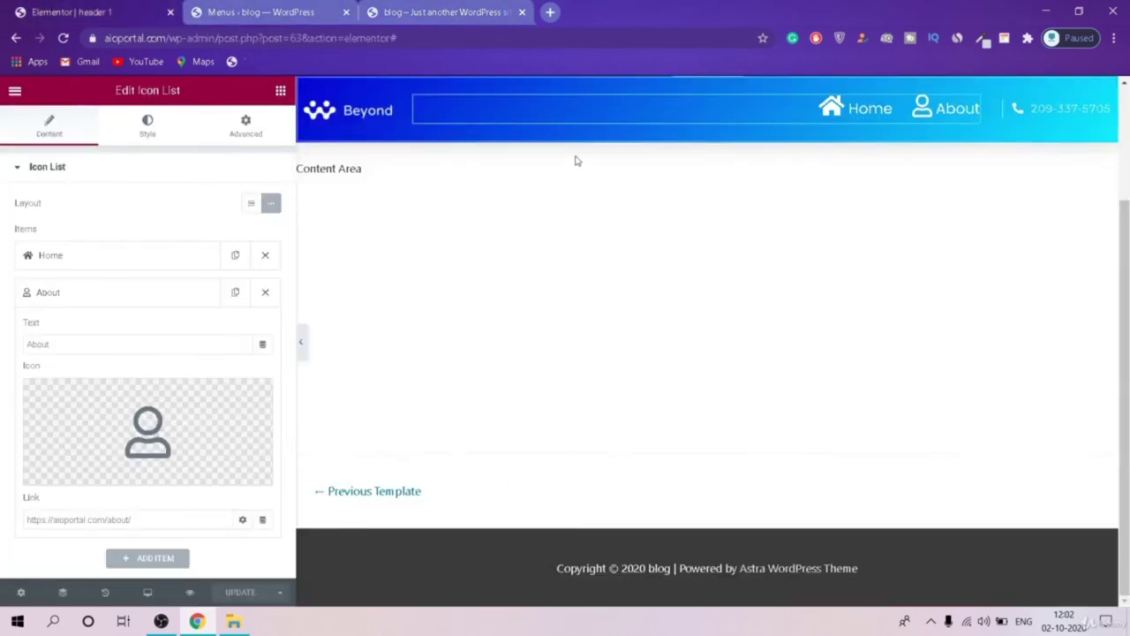
click(16, 38)
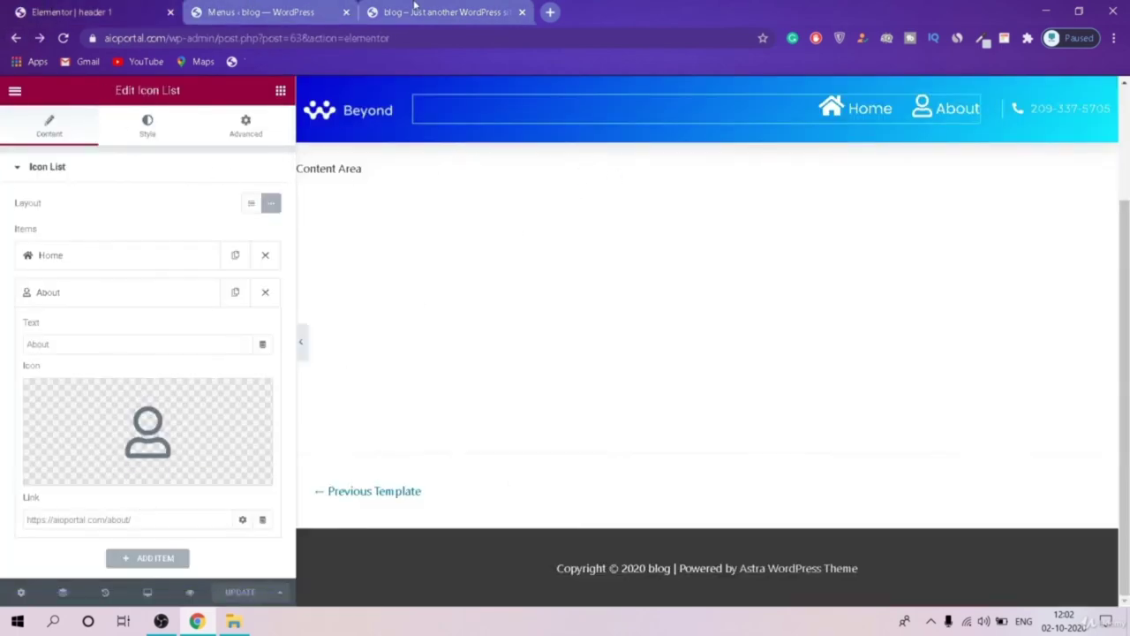
click(414, 5)
click(2, 5)
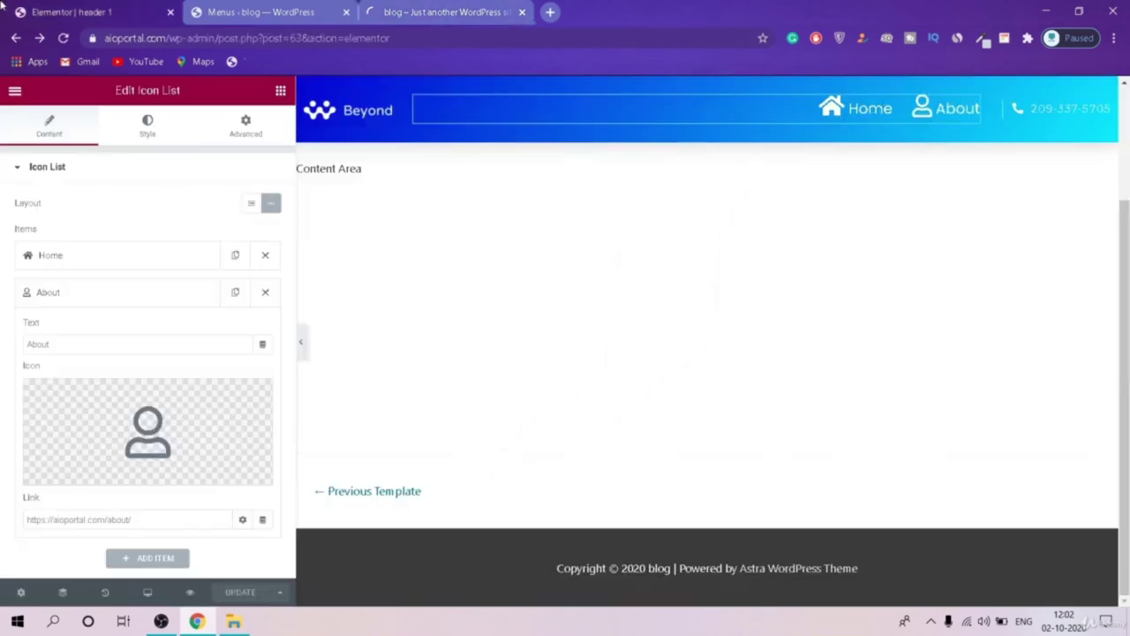
click(170, 11)
click(262, 11)
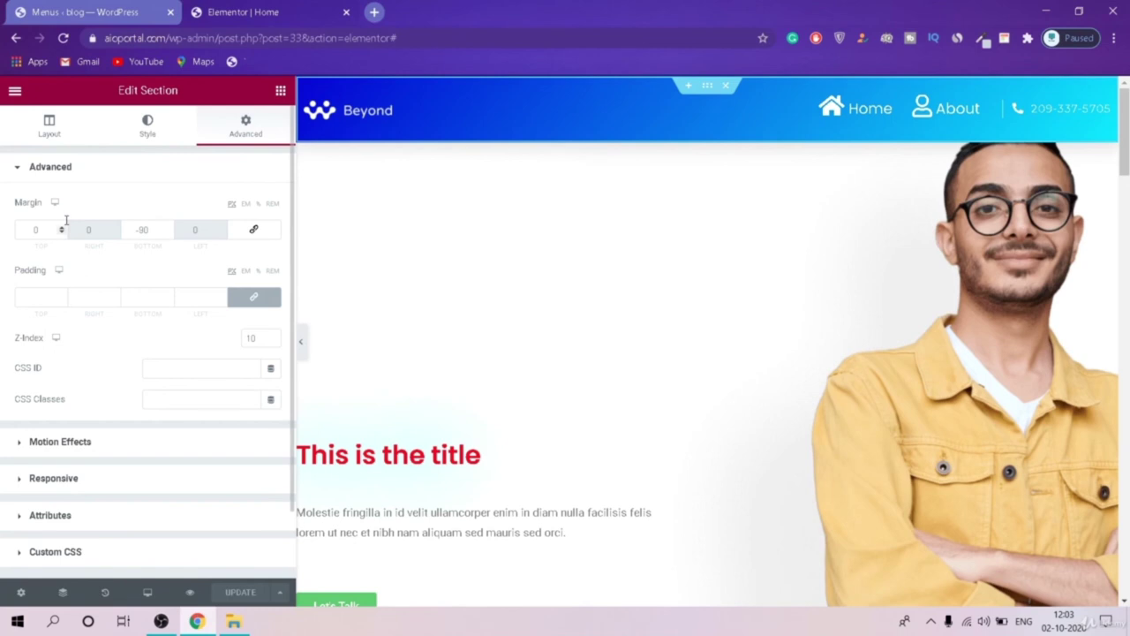
Step: Link the header section's margin values and raise its top and bottom margins to 14 px
click(265, 231)
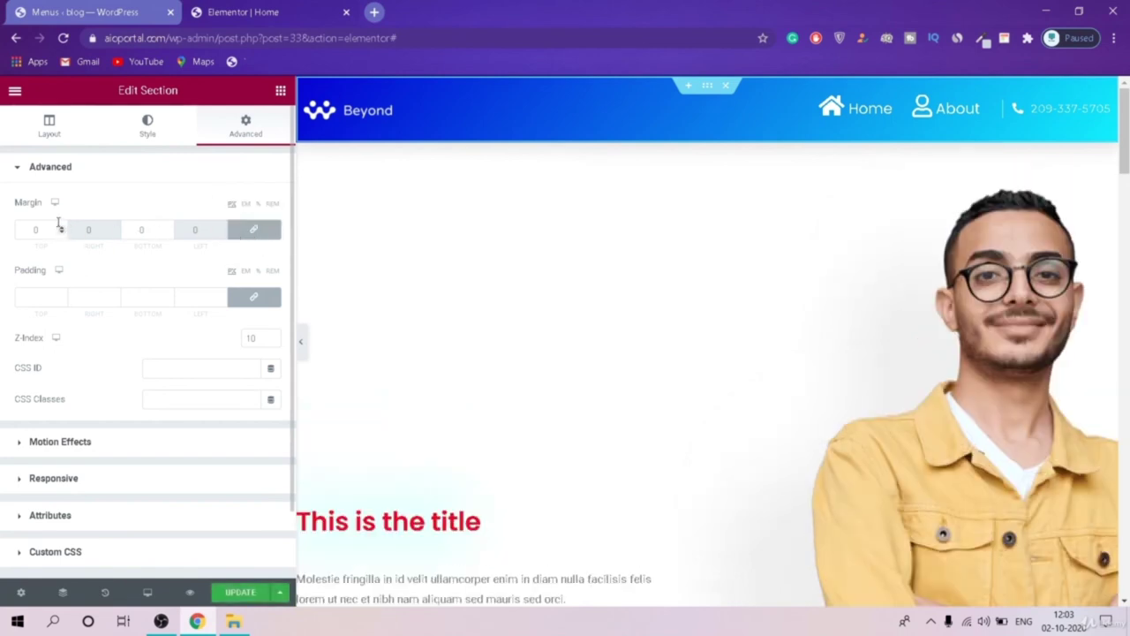
key(Up)
key(Up)
key(Up)
key(Up)
key(Up)
key(Up)
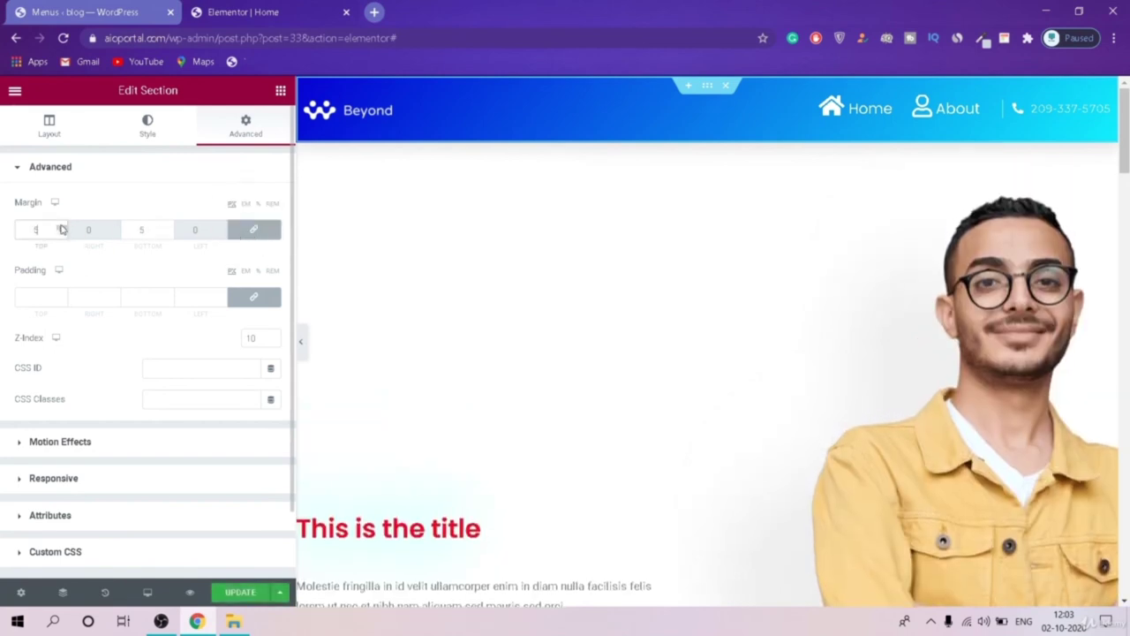
key(Up)
key(Up)
key(Up)
key(Up)
key(Up)
key(Up)
key(Up)
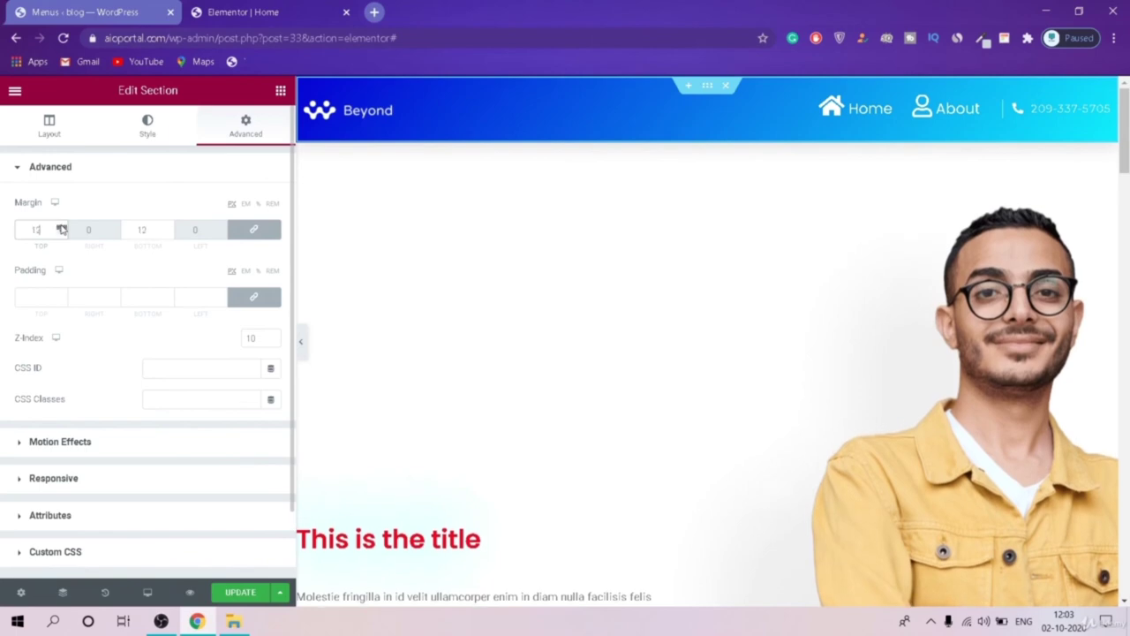
scroll(875, 235, down, 3)
scroll(888, 222, up, 3)
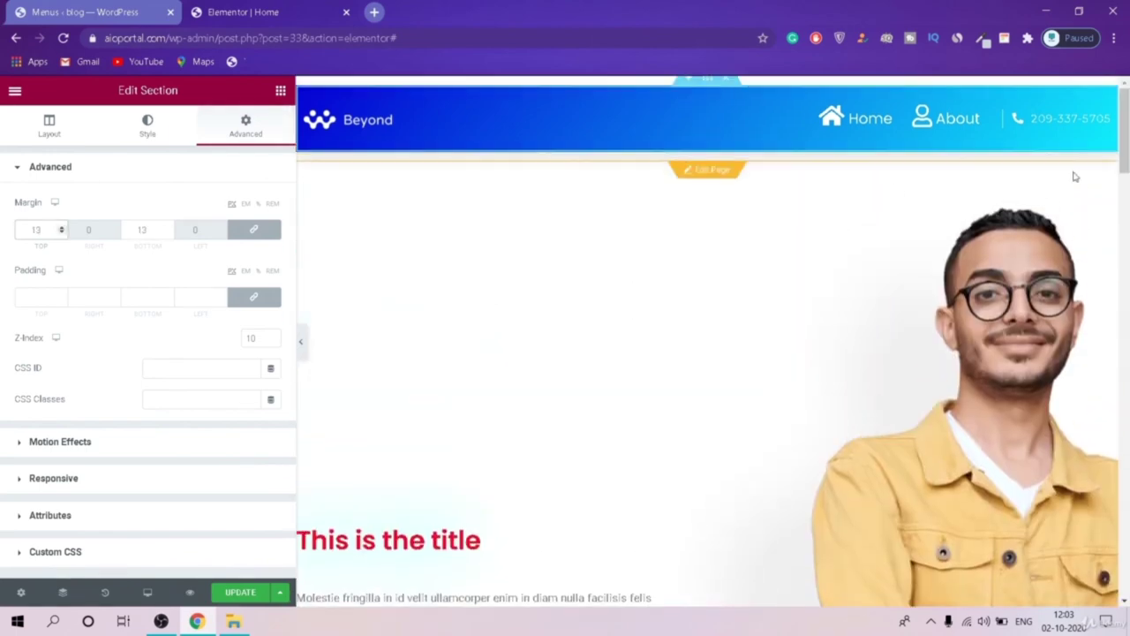
click(61, 227)
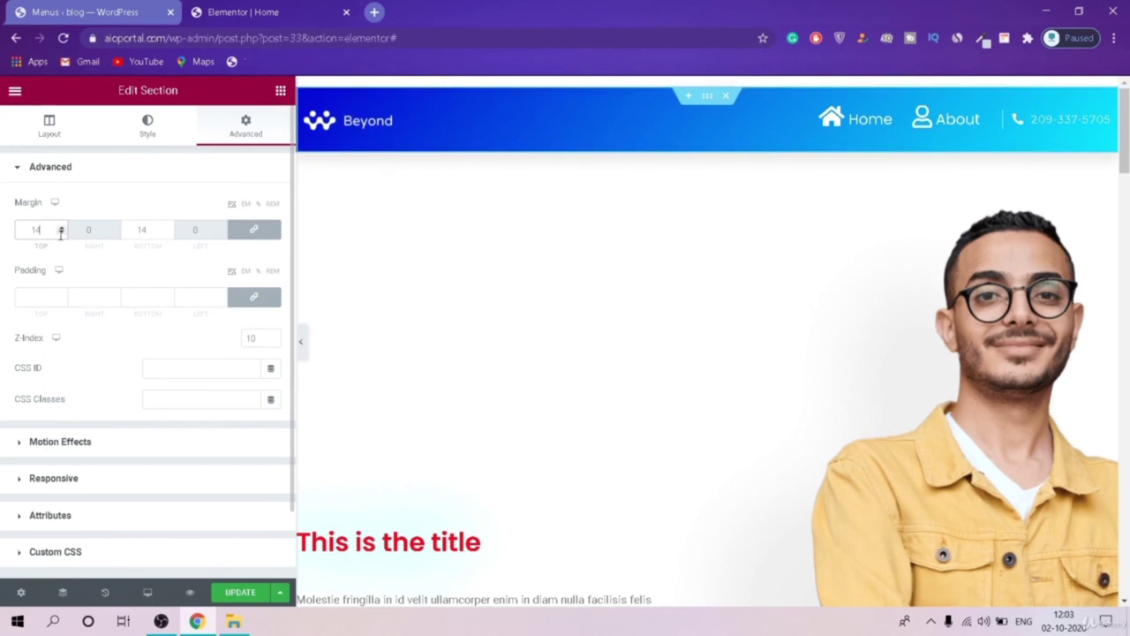
Step: Lower the header section's top and bottom margins to 0 px and save the update
click(61, 233)
click(61, 233)
click(61, 233)
click(61, 233)
click(61, 233)
click(61, 233)
click(61, 233)
click(61, 233)
click(61, 233)
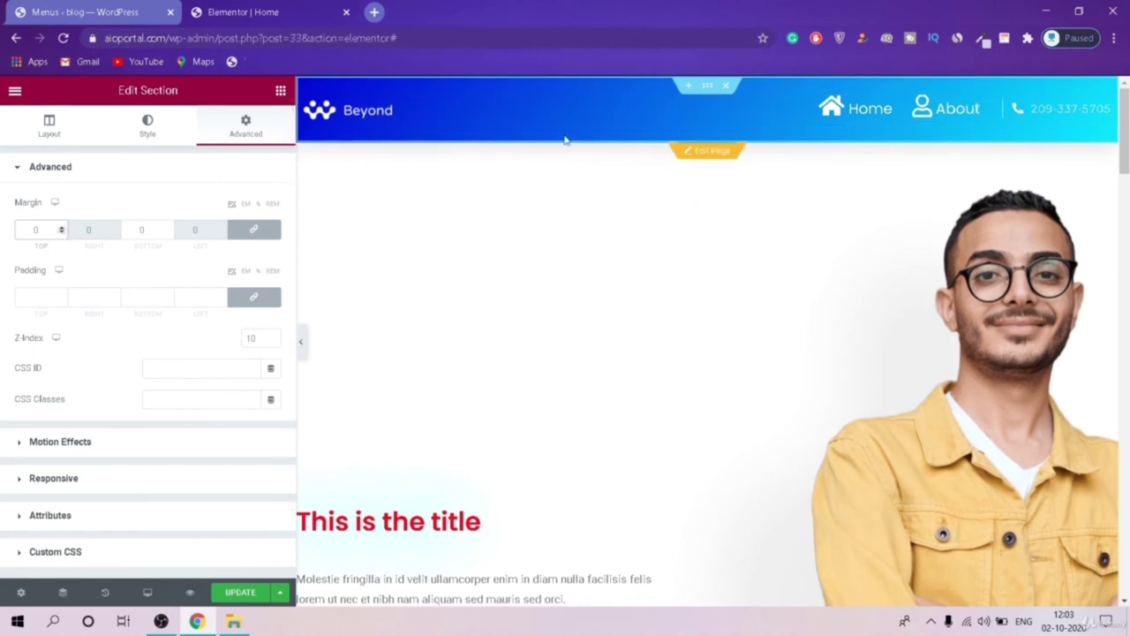
click(237, 592)
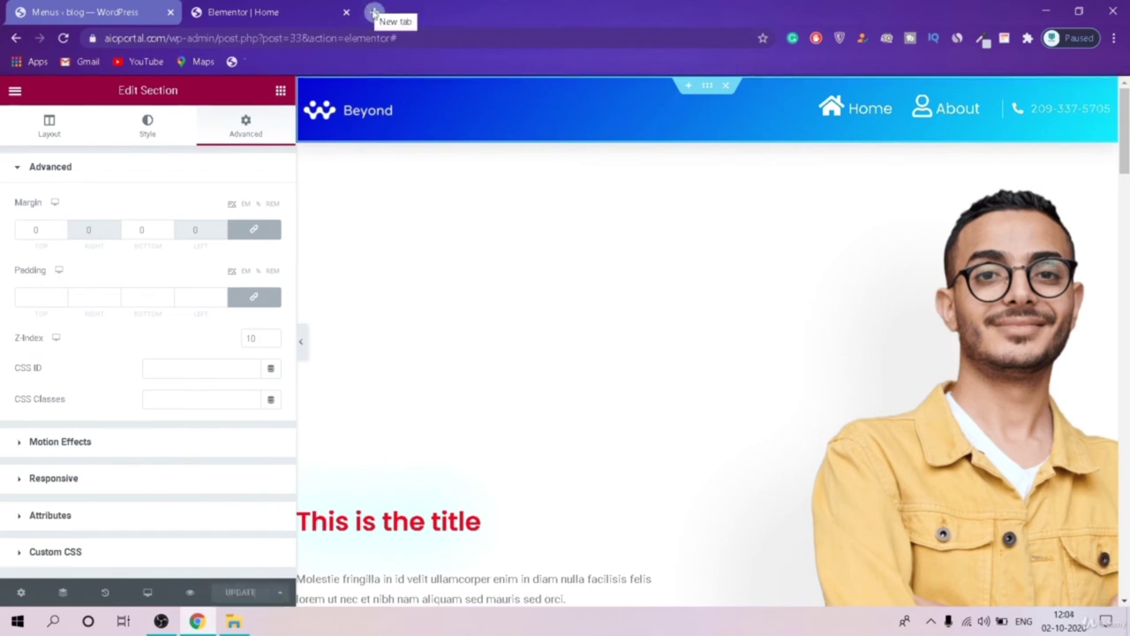
Step: Open aioportal.com in a new tab and check how the header behaves along the whole length of the home page
click(374, 13)
text(a)
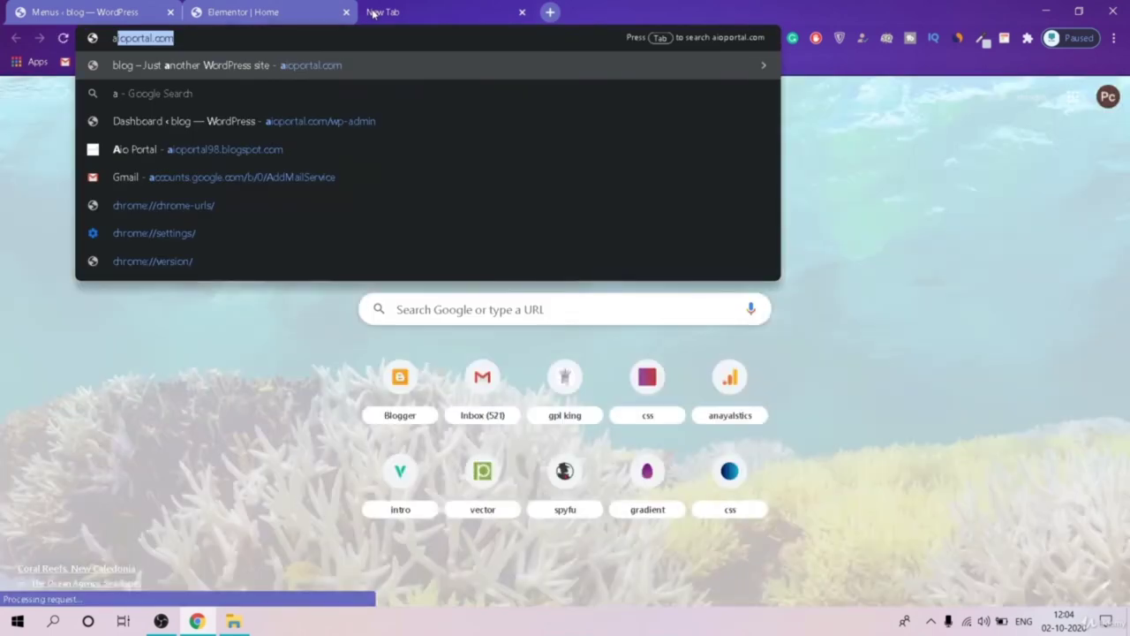
key(Return)
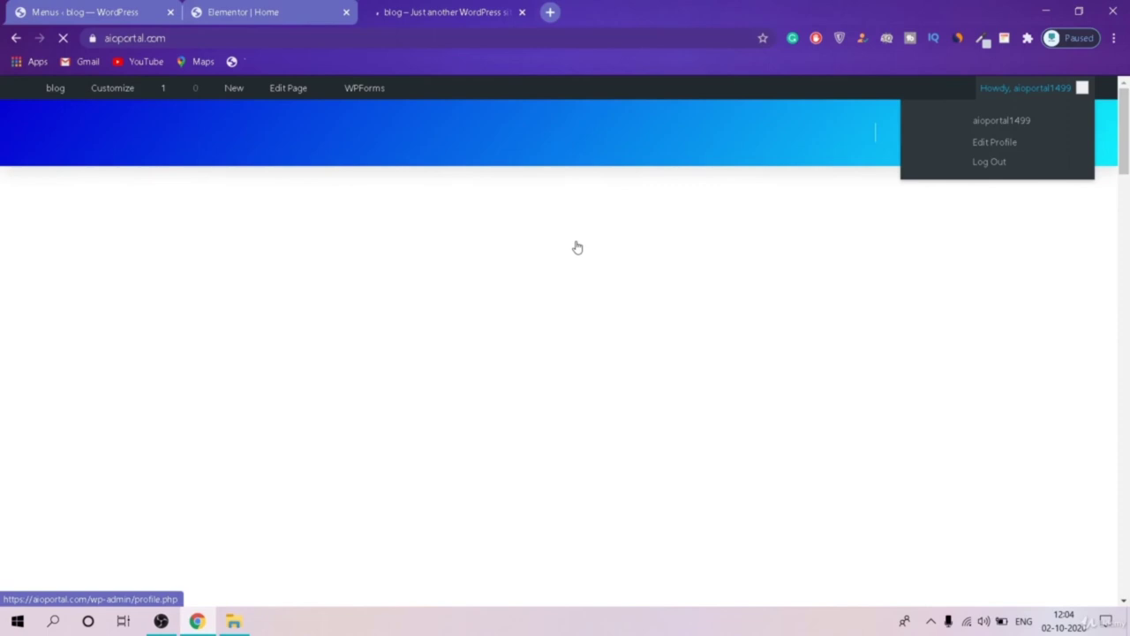
scroll(1127, 104, down, 15)
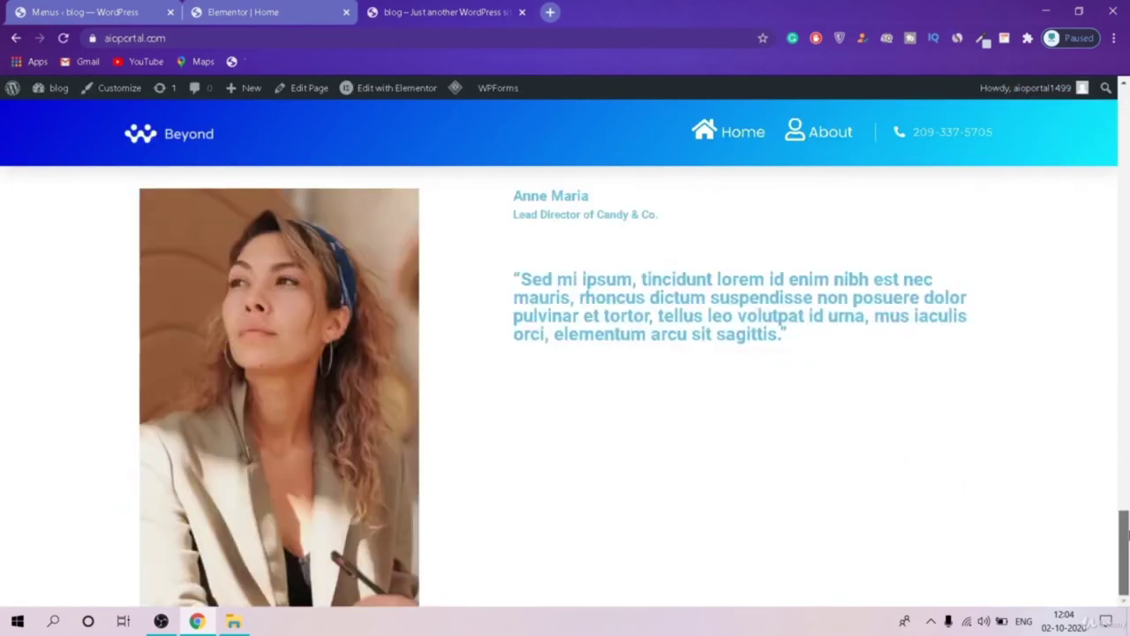
scroll(1113, 99, up, 12)
drag(1116, 217, 1036, 528)
mouse_move(1127, 515)
mouse_down()
mouse_move(1128, 97)
mouse_move(1123, 530)
mouse_up()
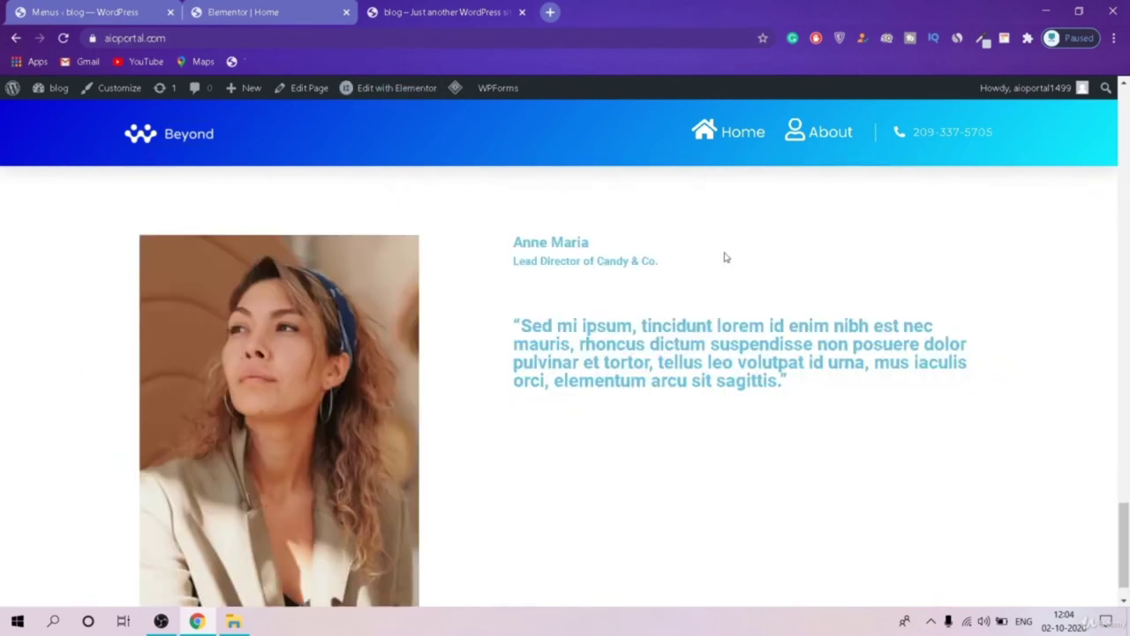
scroll(726, 257, down, 1)
scroll(368, 212, up, 20)
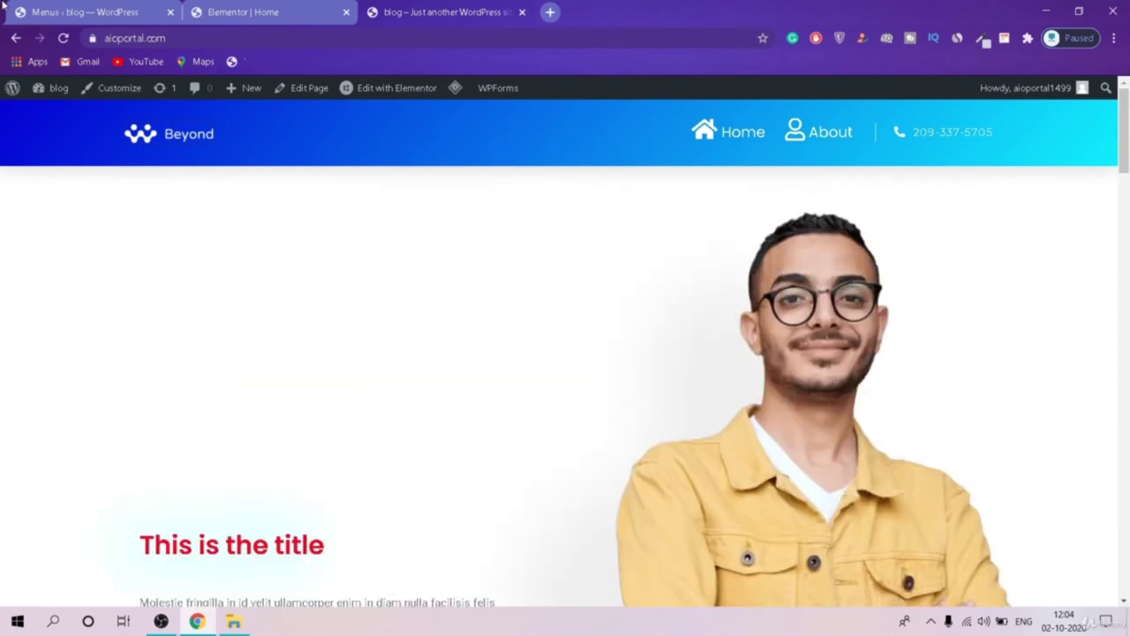
Step: Close the home page preview and the Elementor Home editor, returning to the WordPress Menus page
click(291, 11)
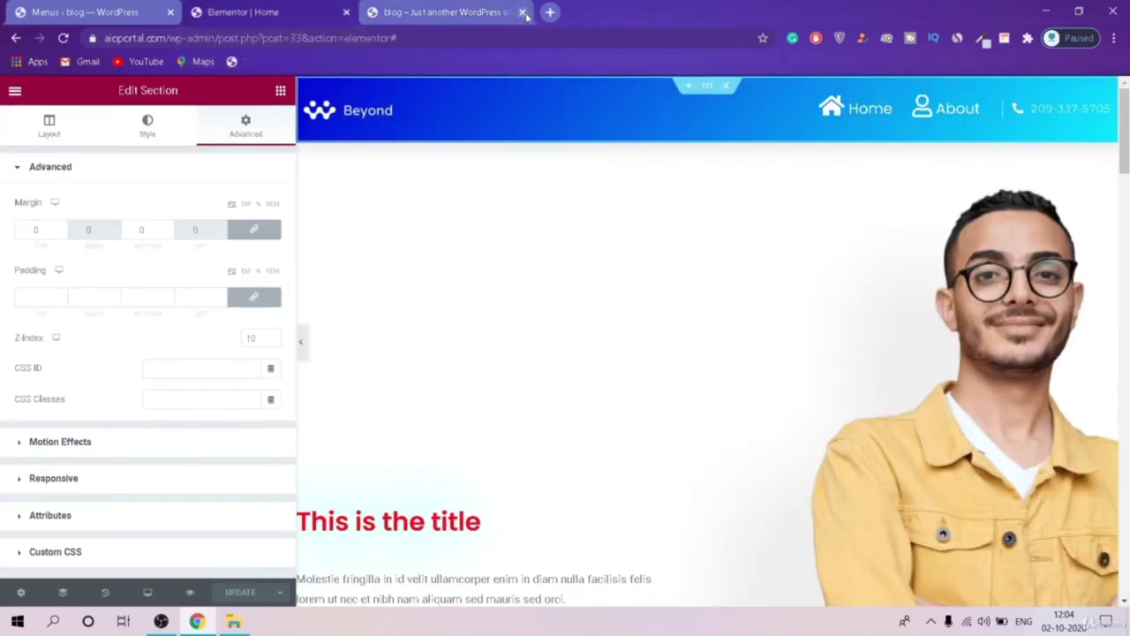
key(ctrl+shift+Tab)
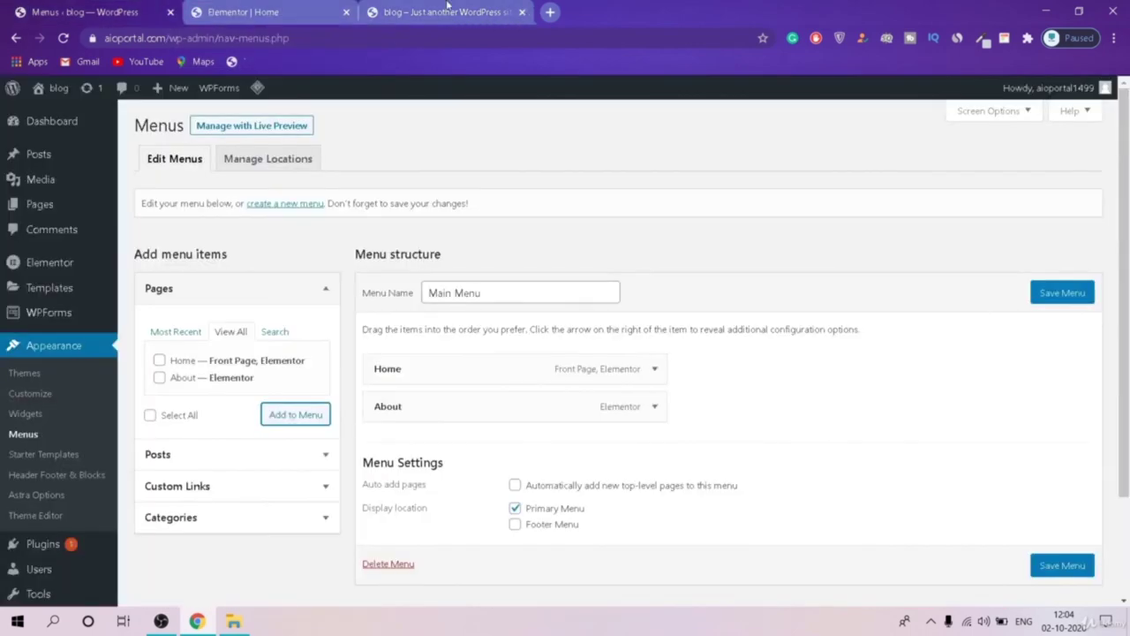
click(381, 8)
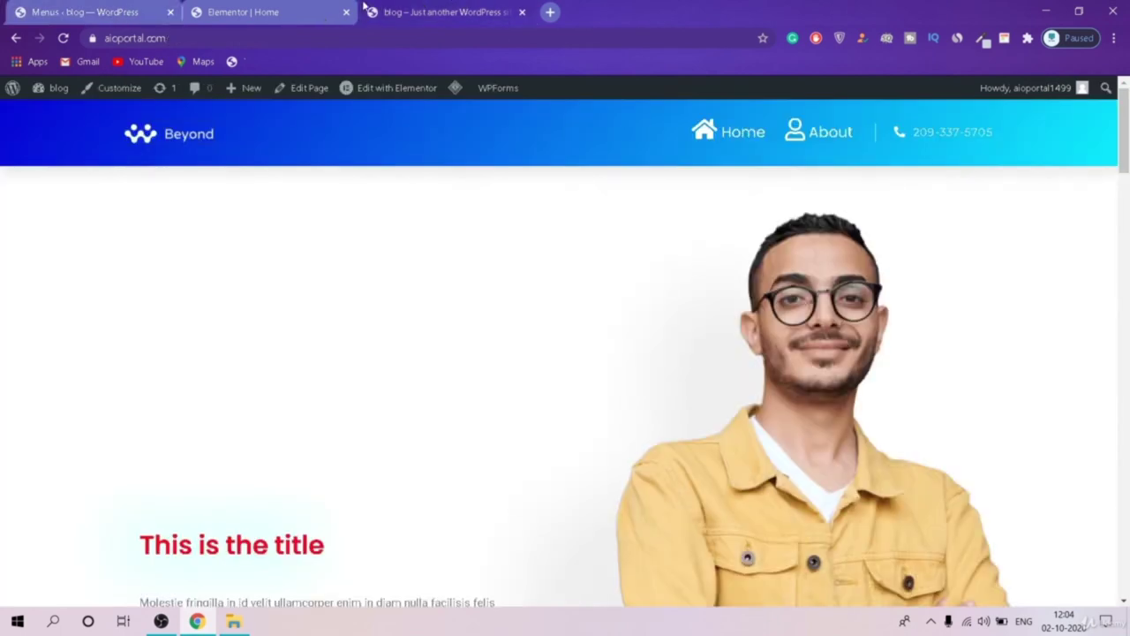
click(521, 12)
click(347, 13)
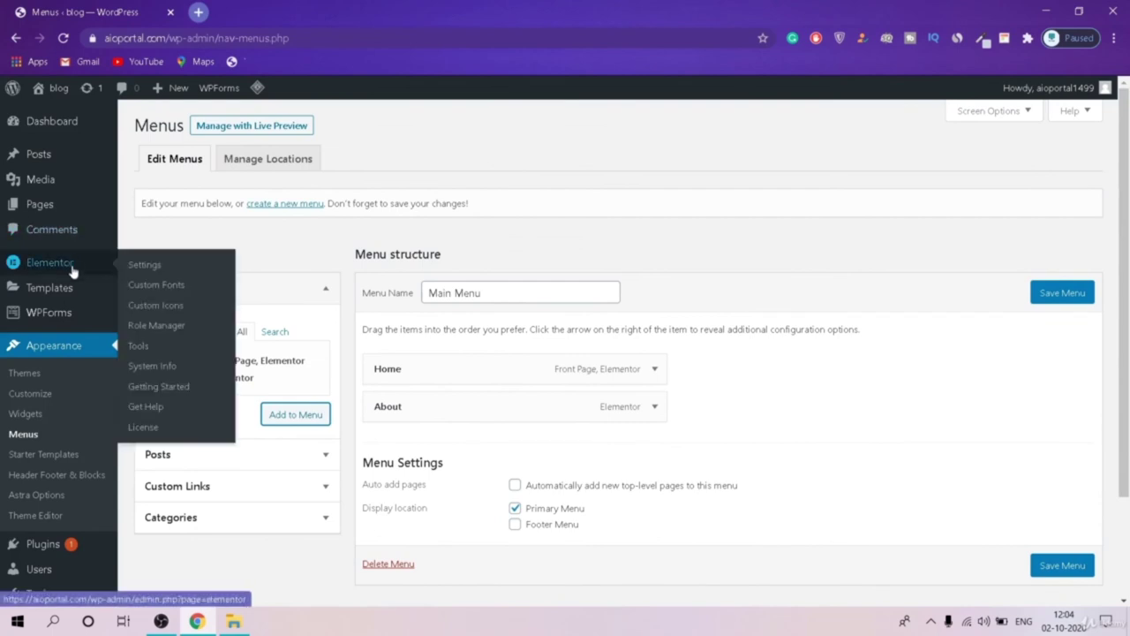
Step: Stay on the Menus page and save the Main Menu with its Home and About items
mouse_move(70, 294)
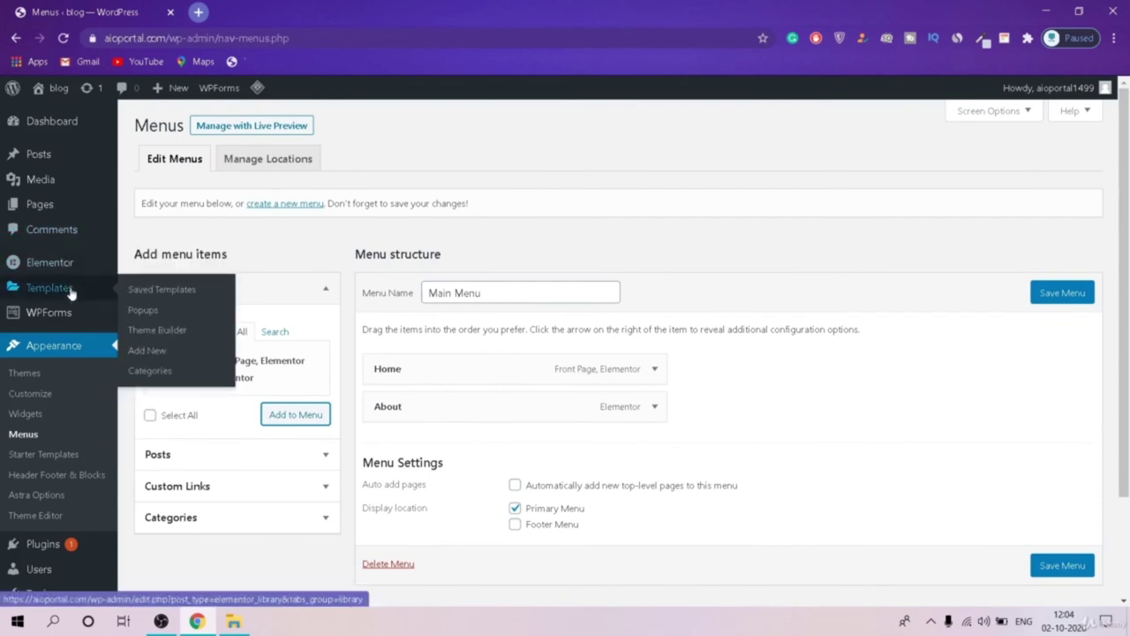
click(181, 336)
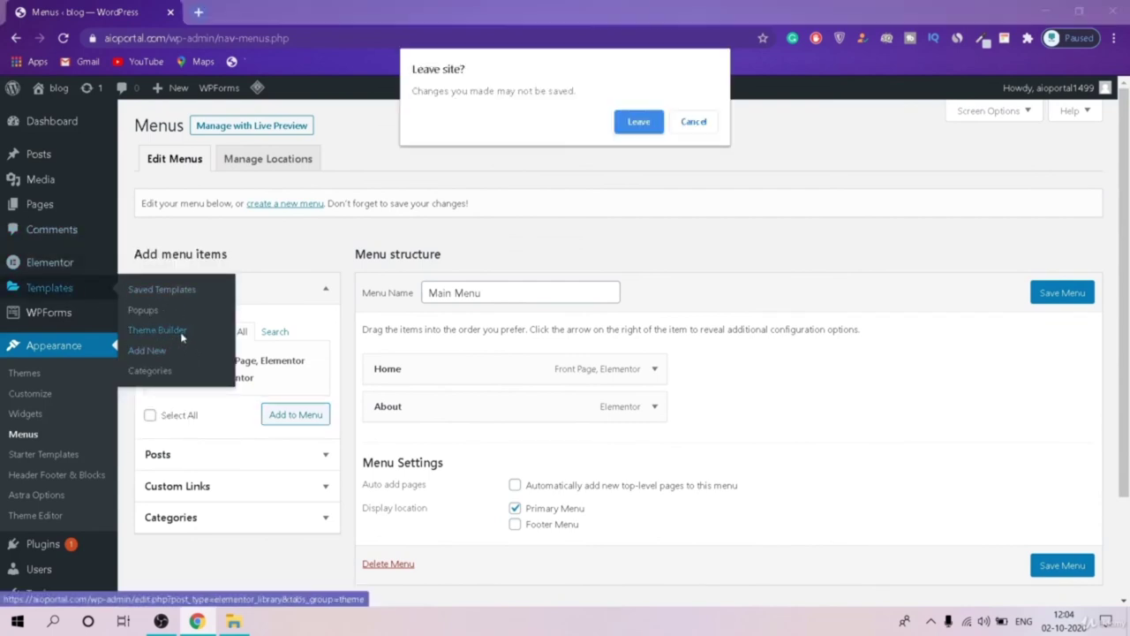
click(694, 122)
scroll(1033, 485, down, 3)
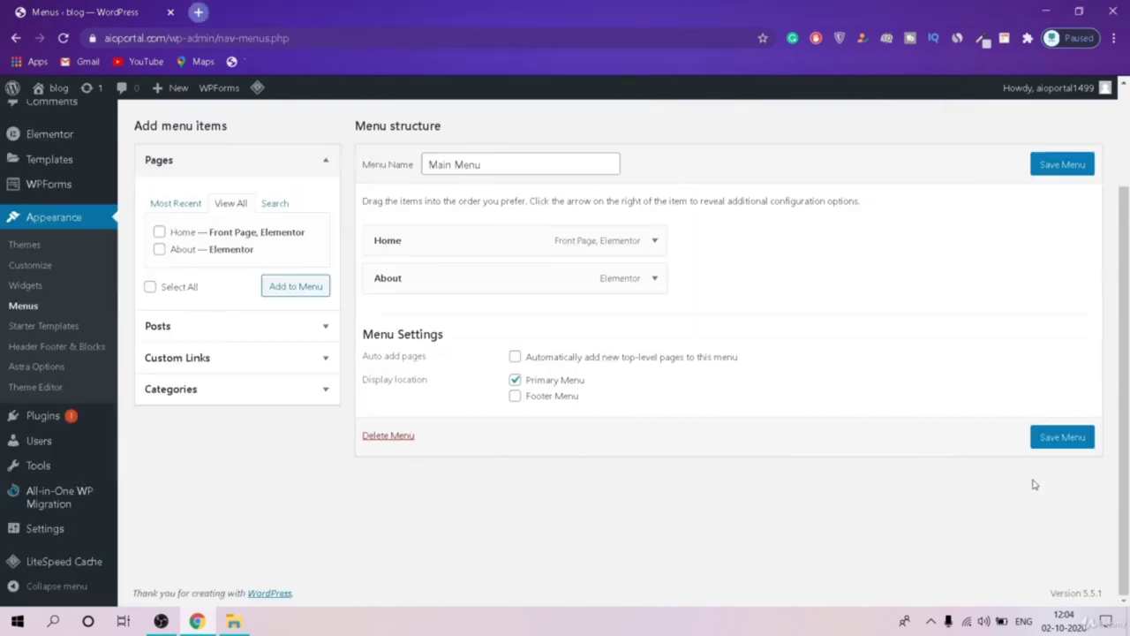
click(1062, 437)
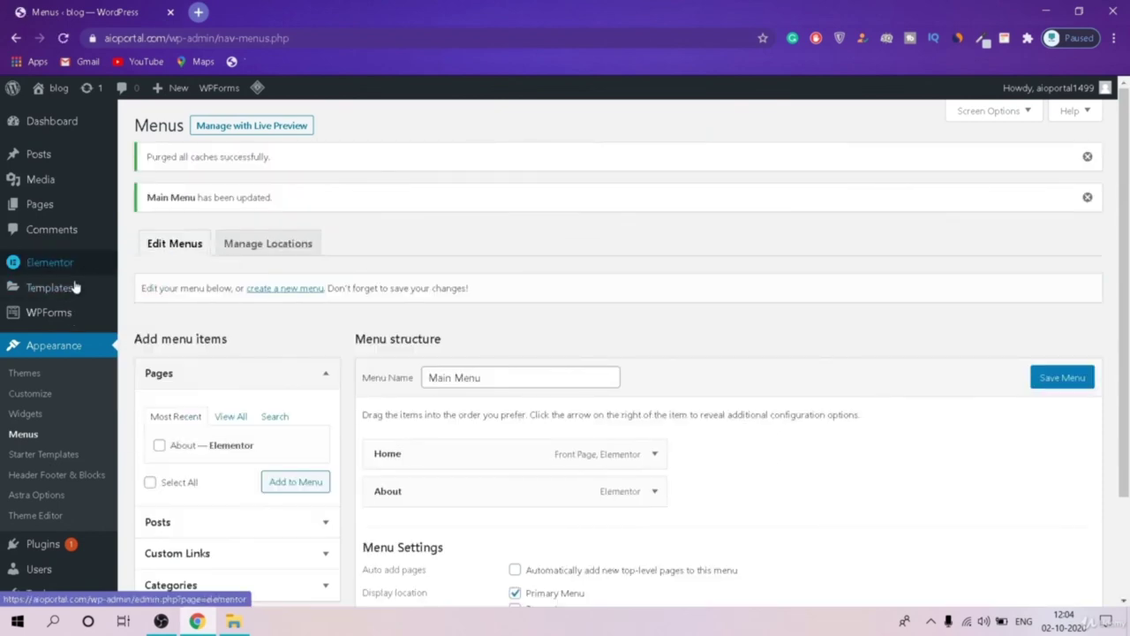
Step: Create a new Footer template named "footer v1" in the Theme Builder
mouse_move(97, 299)
click(174, 330)
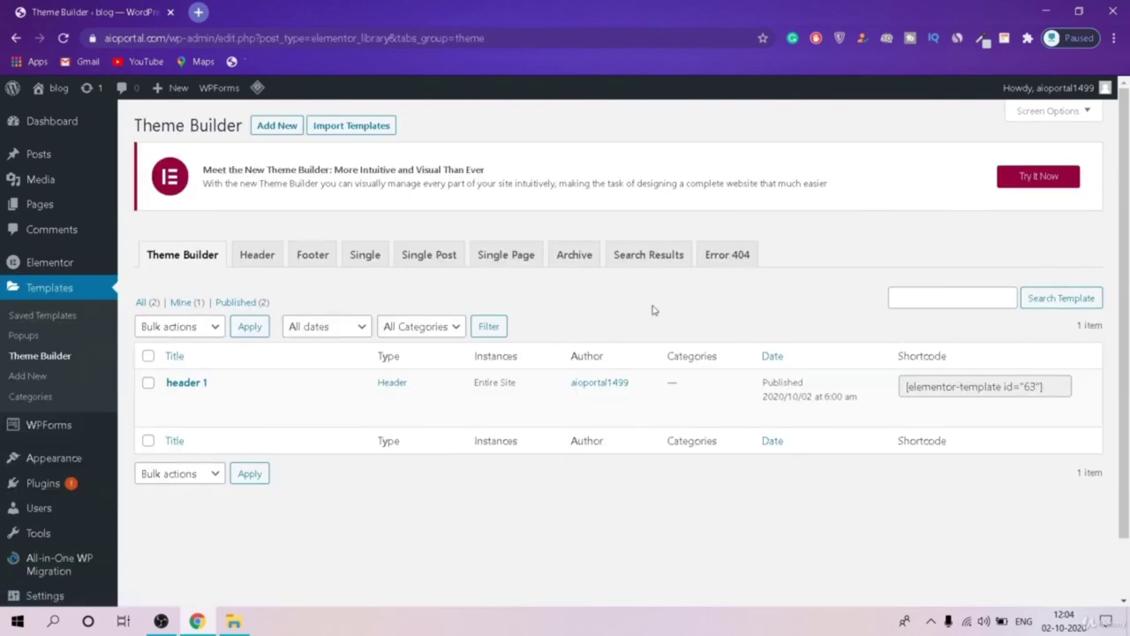
click(311, 256)
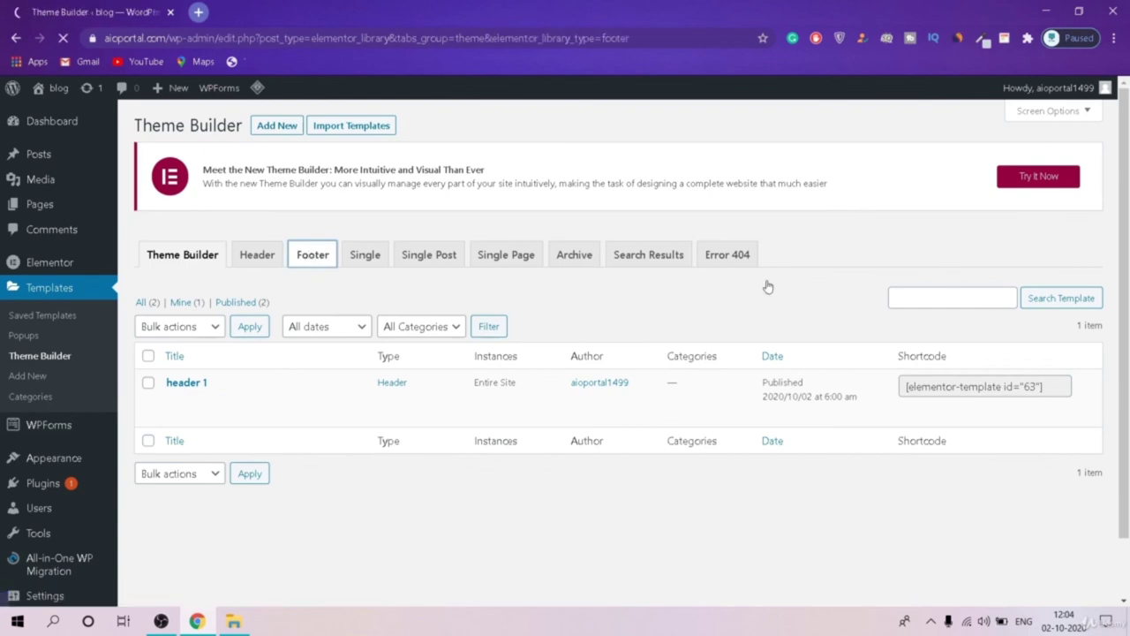
click(629, 540)
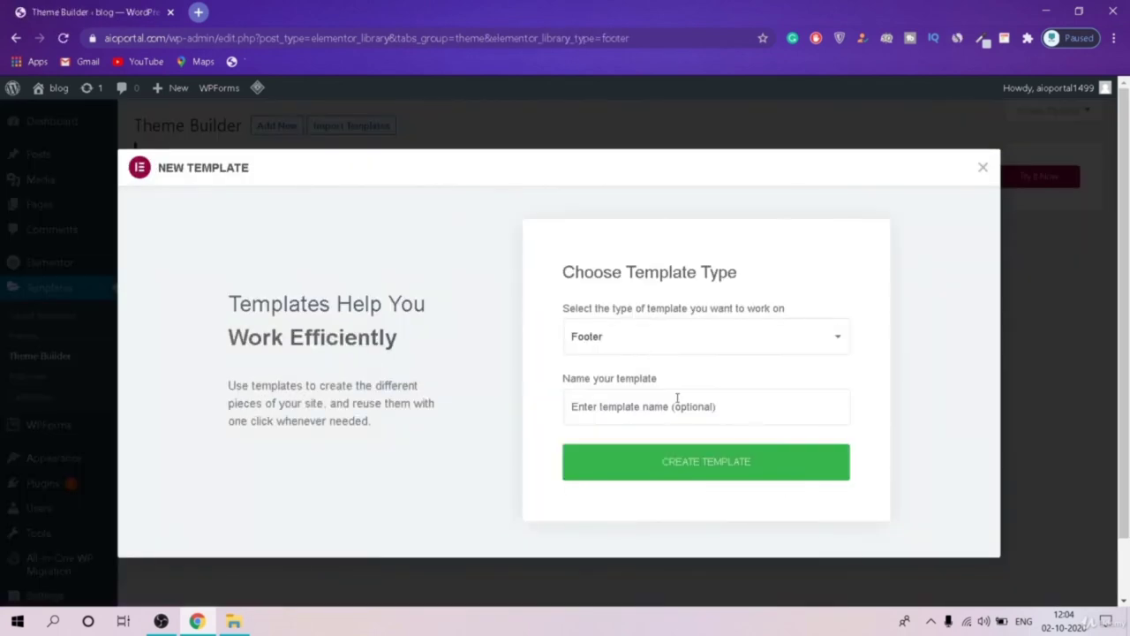
click(677, 398)
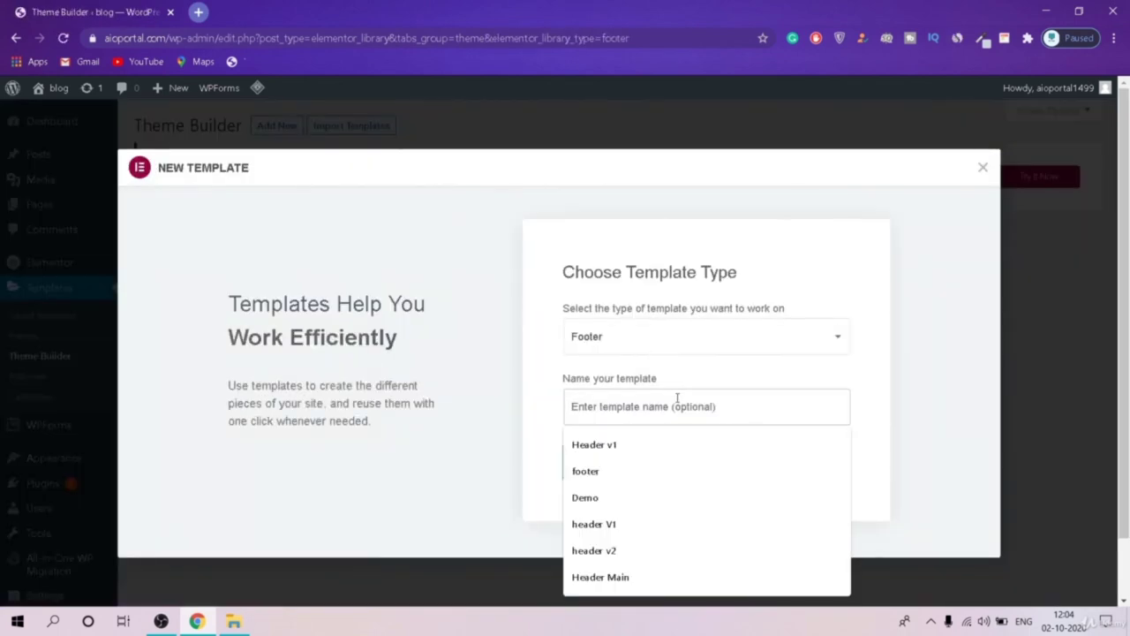
text(foot)
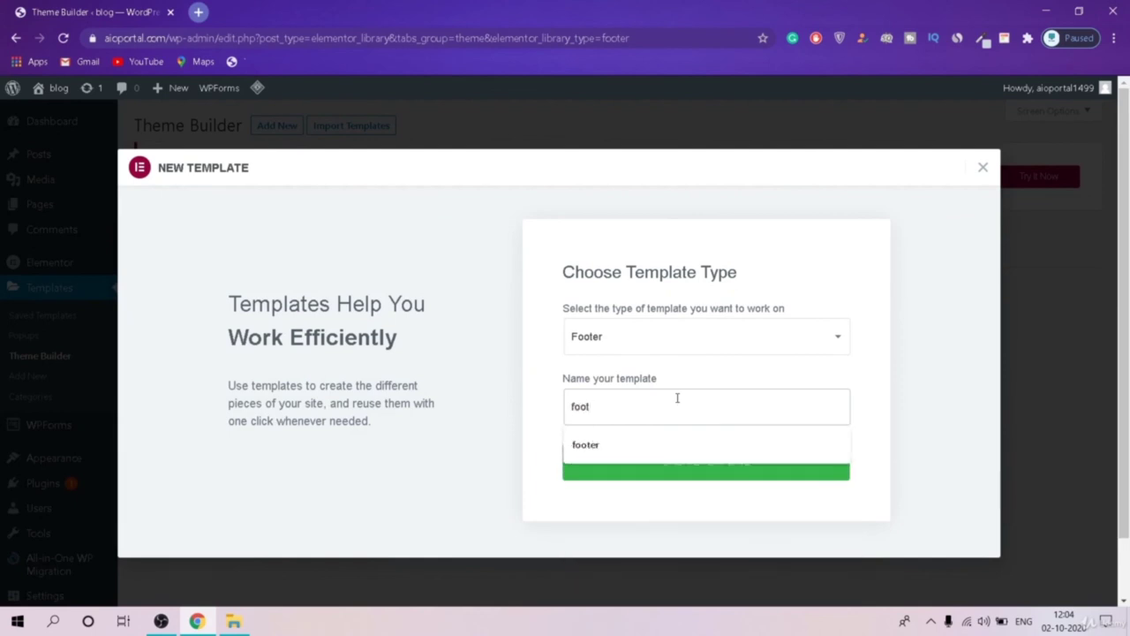
text(er)
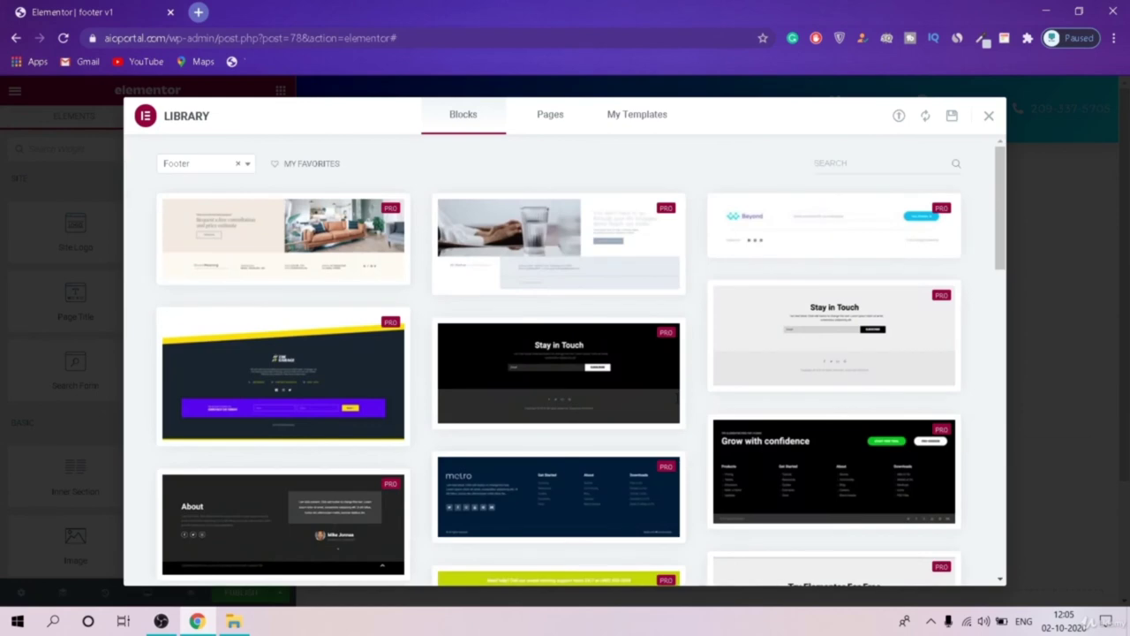
Step: Insert the dark The Garage footer block with the yellow slanted edge and purple contact form from the library
mouse_move(1000, 261)
mouse_down()
mouse_move(965, 462)
mouse_move(974, 536)
mouse_move(1011, 277)
mouse_up()
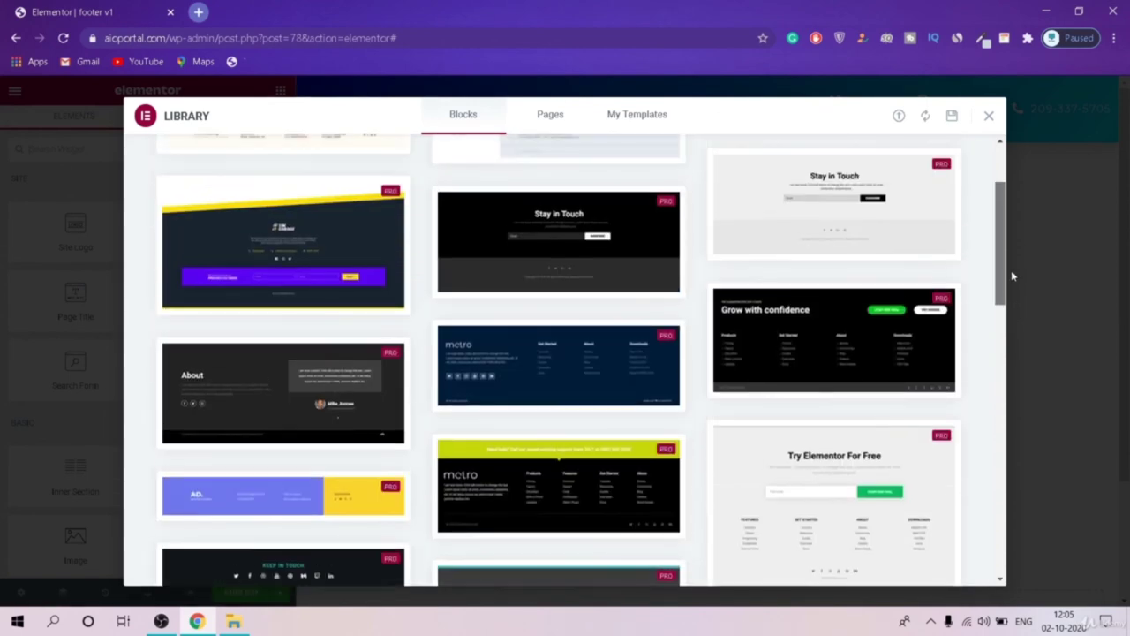
mouse_move(240, 320)
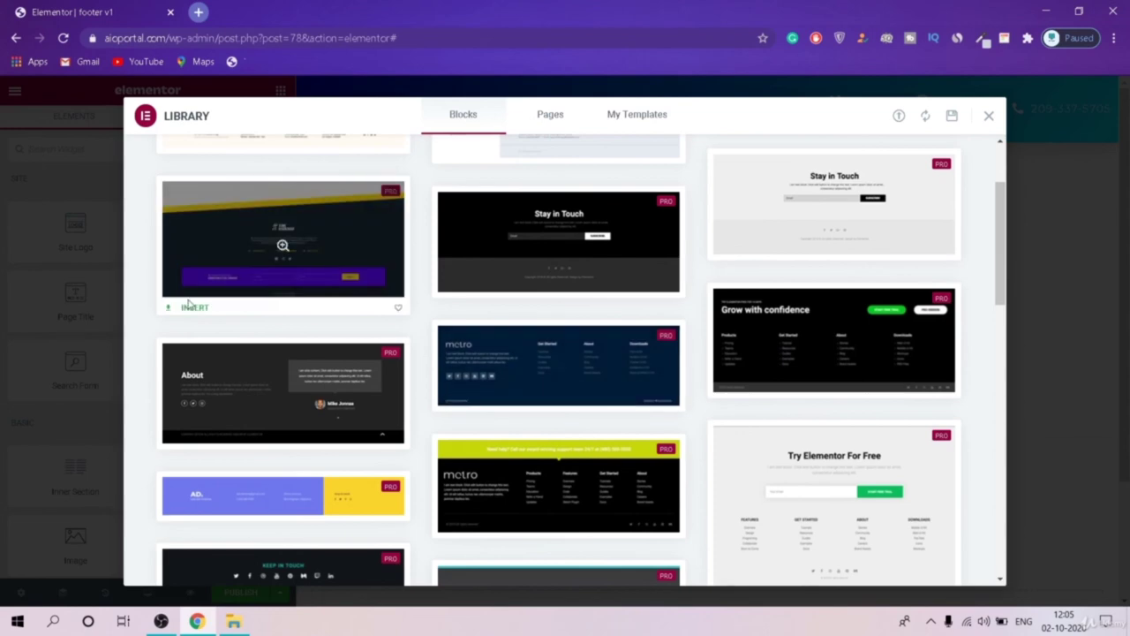
click(194, 309)
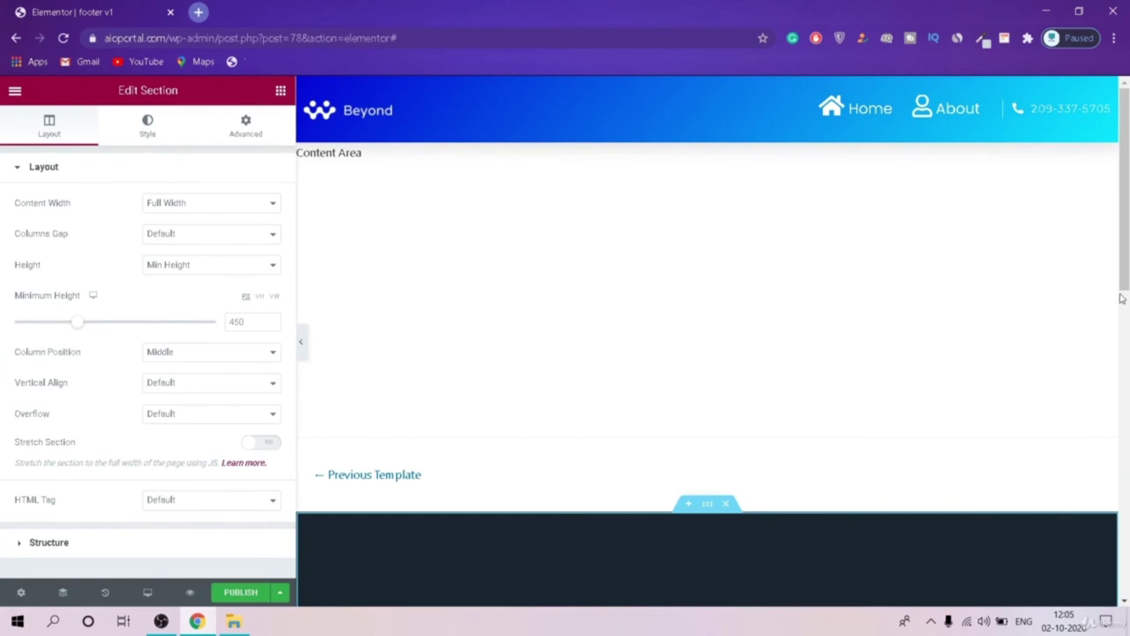
Step: Examine the inserted footer's logo, text, contact icon list, contact form and copyright line along its whole length
drag(1123, 287, 1125, 408)
click(733, 292)
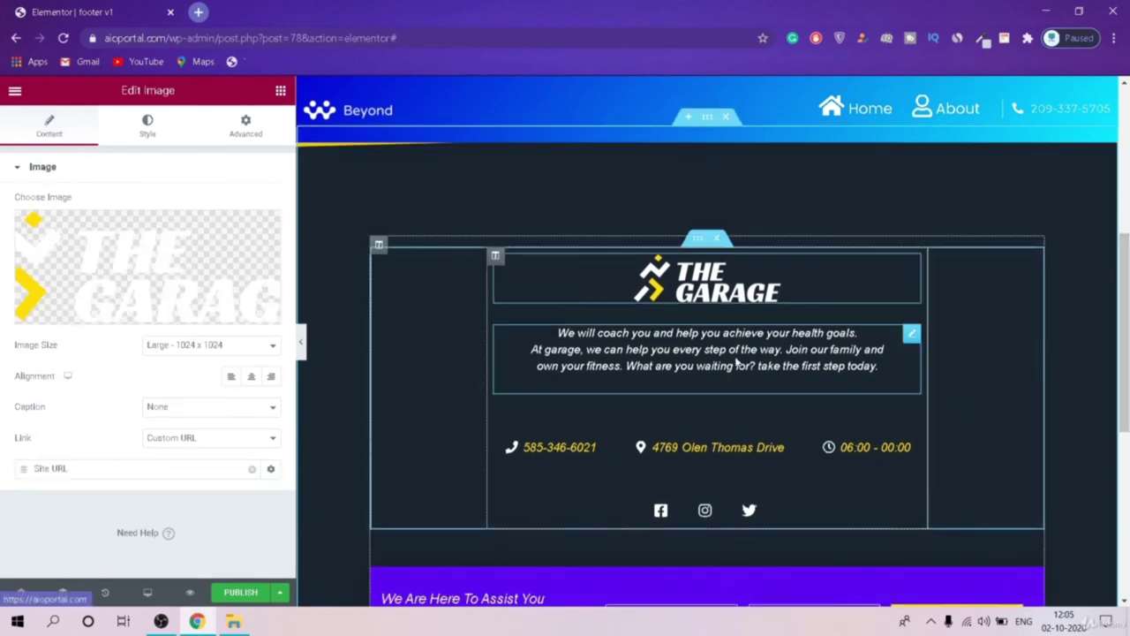
click(742, 438)
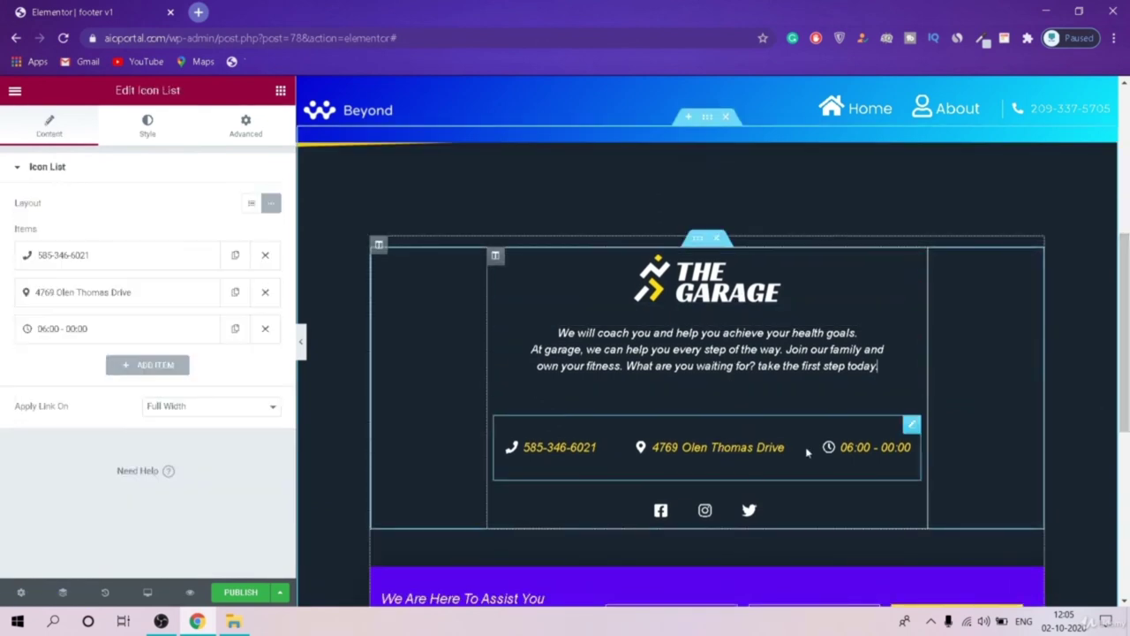
scroll(1033, 397, down, 4)
scroll(1127, 465, up, 1)
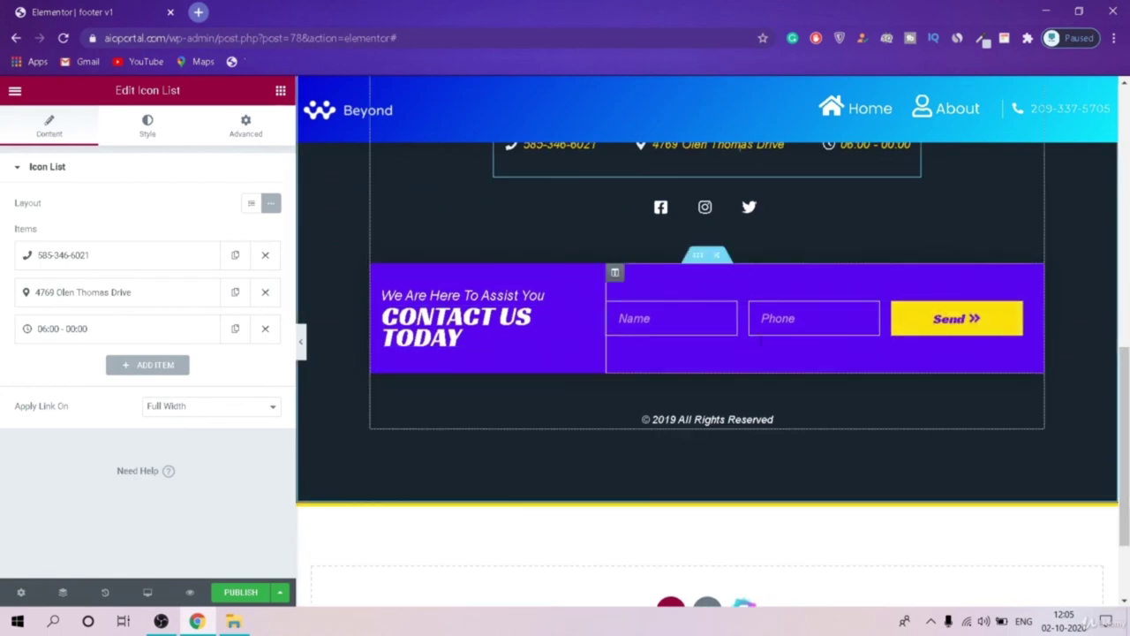
scroll(1127, 401, down, 3)
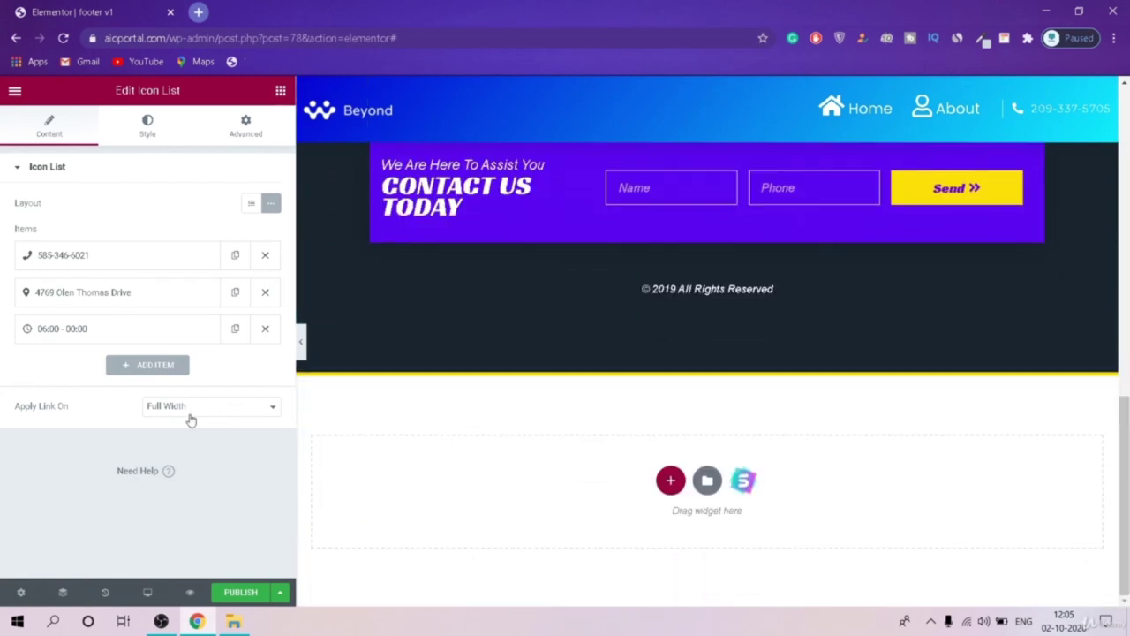
scroll(1127, 372, up, 3)
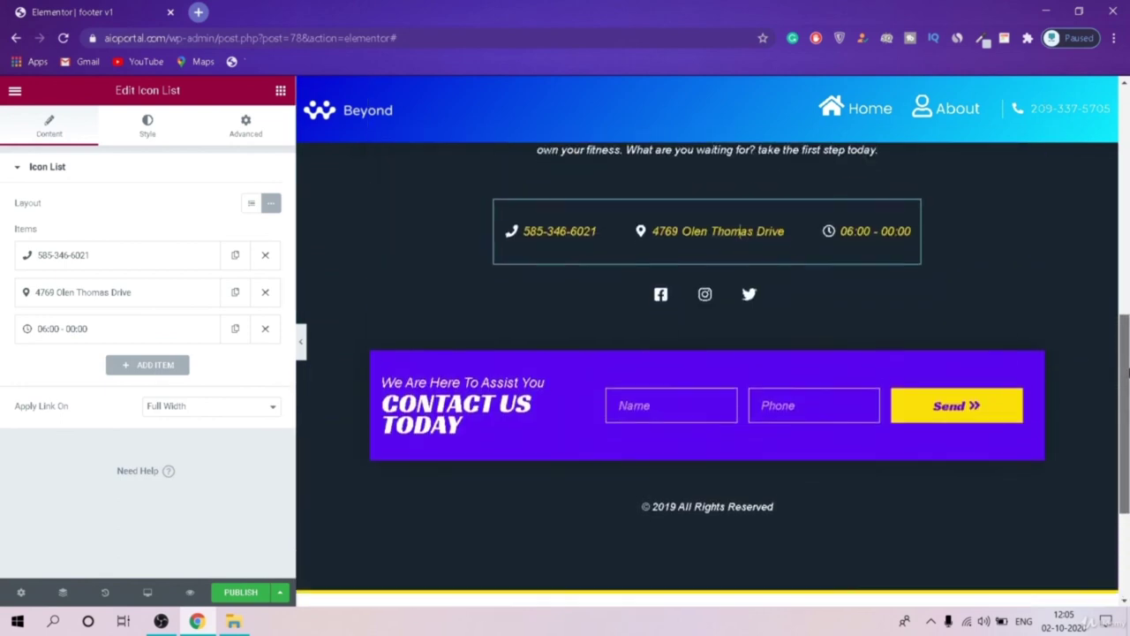
scroll(1127, 371, up, 2)
scroll(706, 353, down, 3)
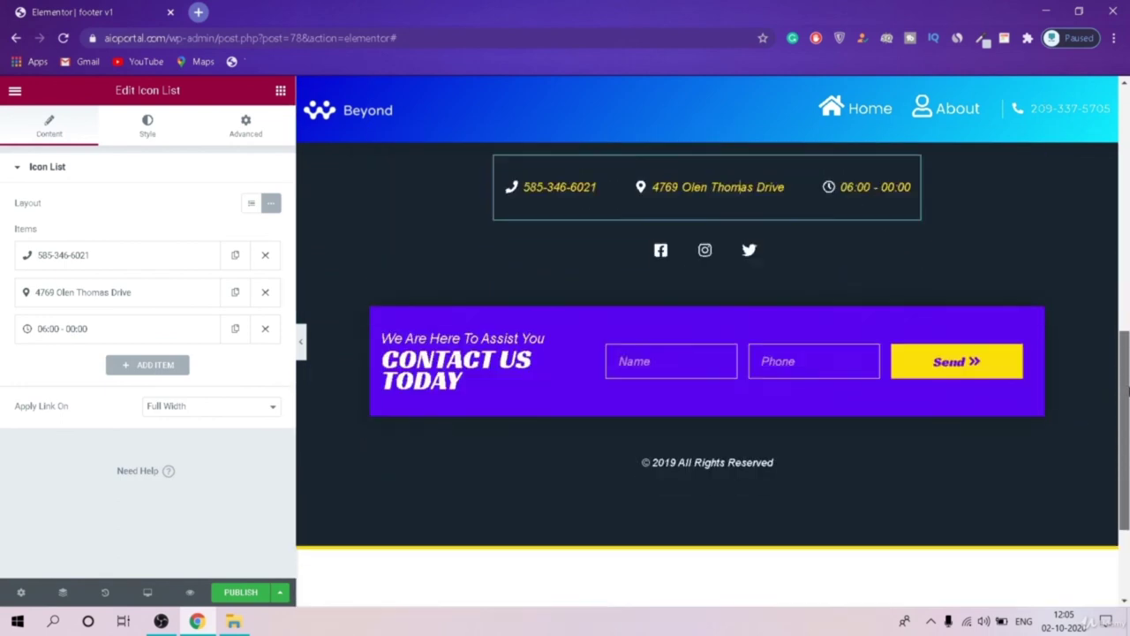
scroll(585, 333, up, 2)
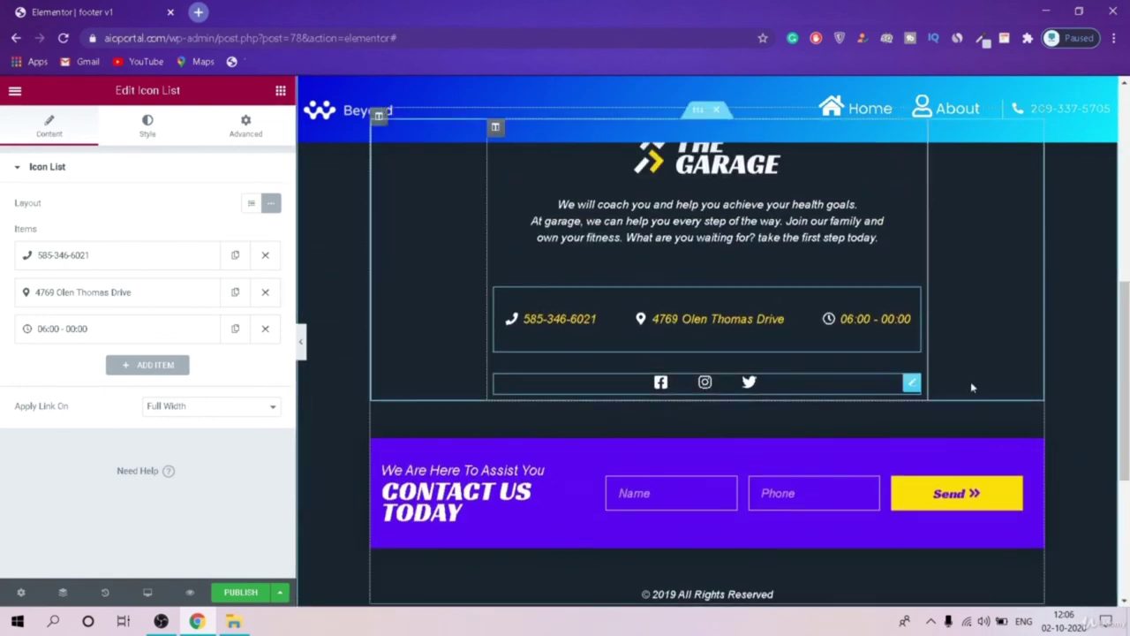
Step: Delete the contact form column, the social icon list and the "Contact Us Today" heading content from the footer
click(911, 384)
right_click(749, 456)
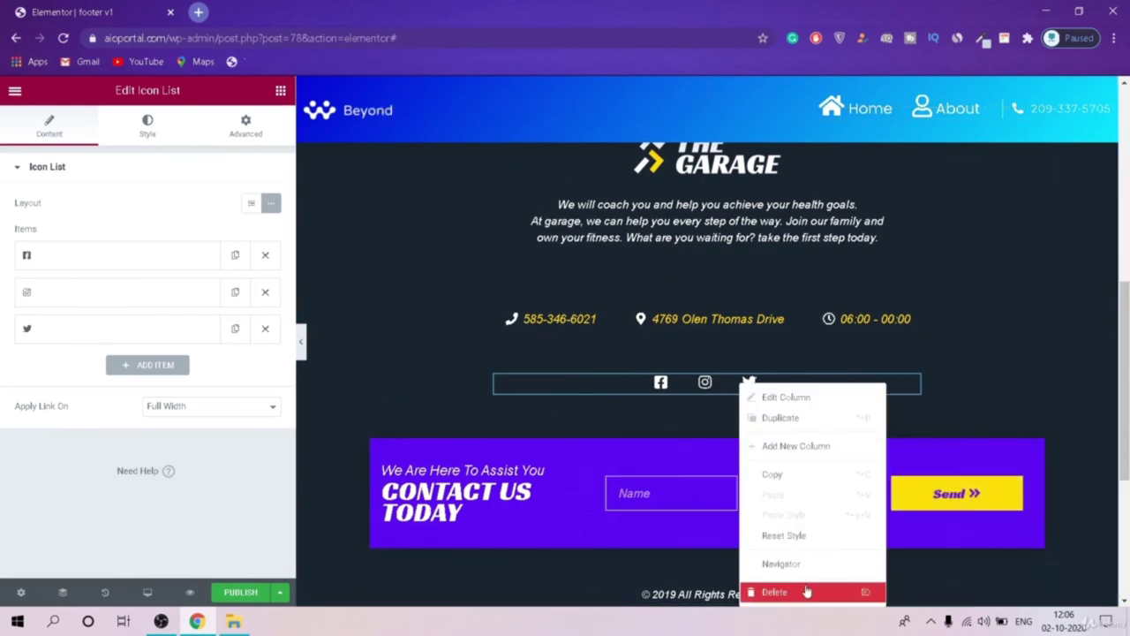
key(Delete)
right_click(789, 379)
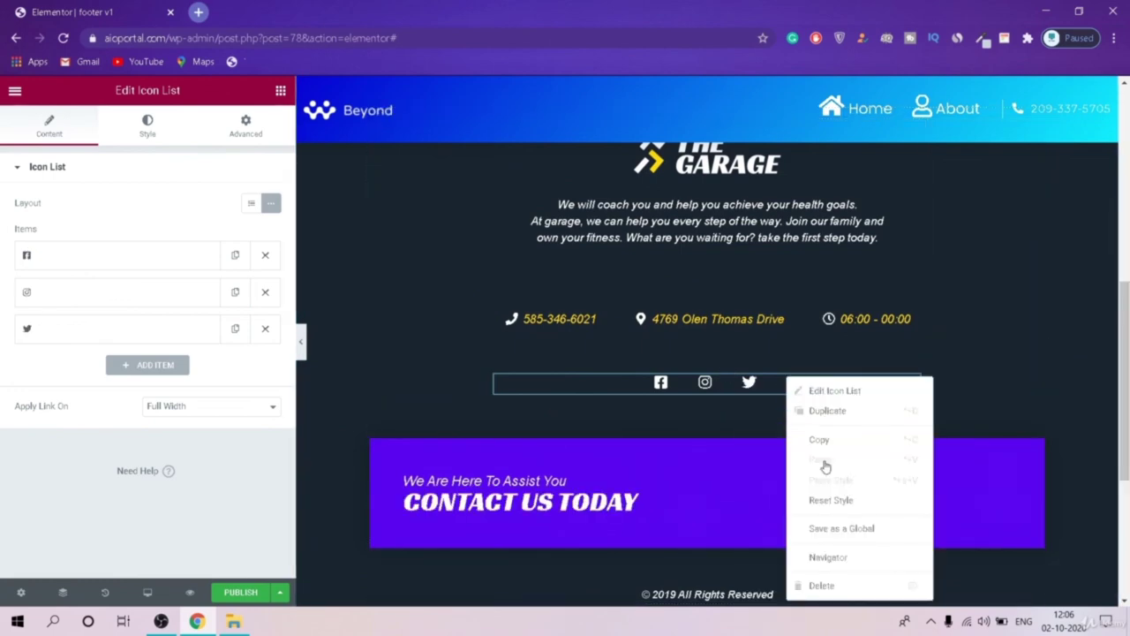
key(Delete)
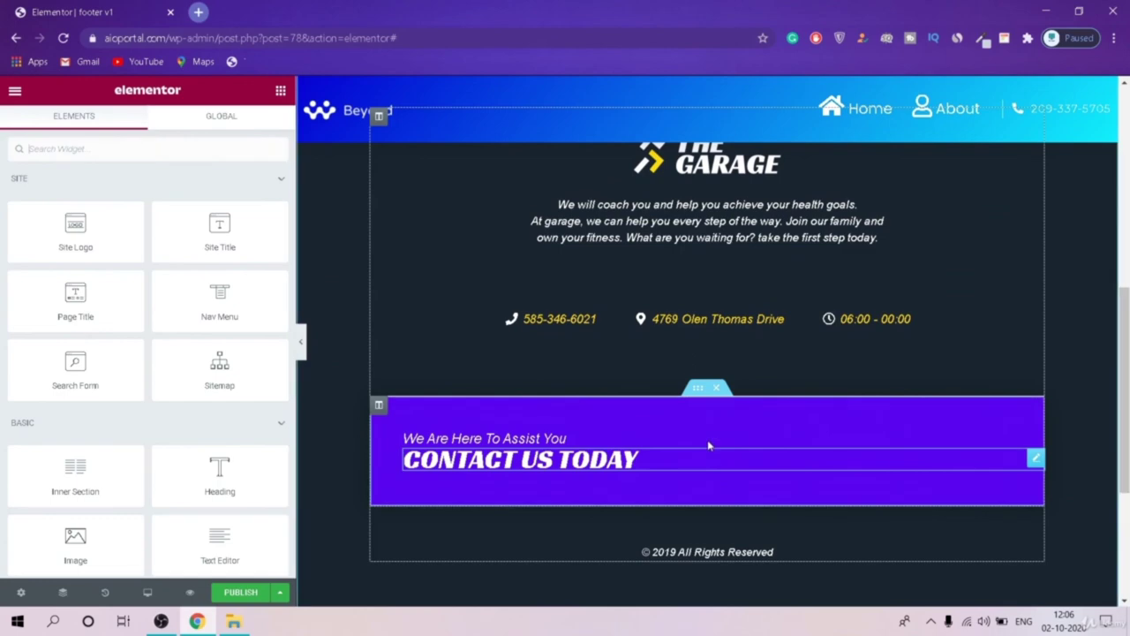
right_click(708, 446)
key(Delete)
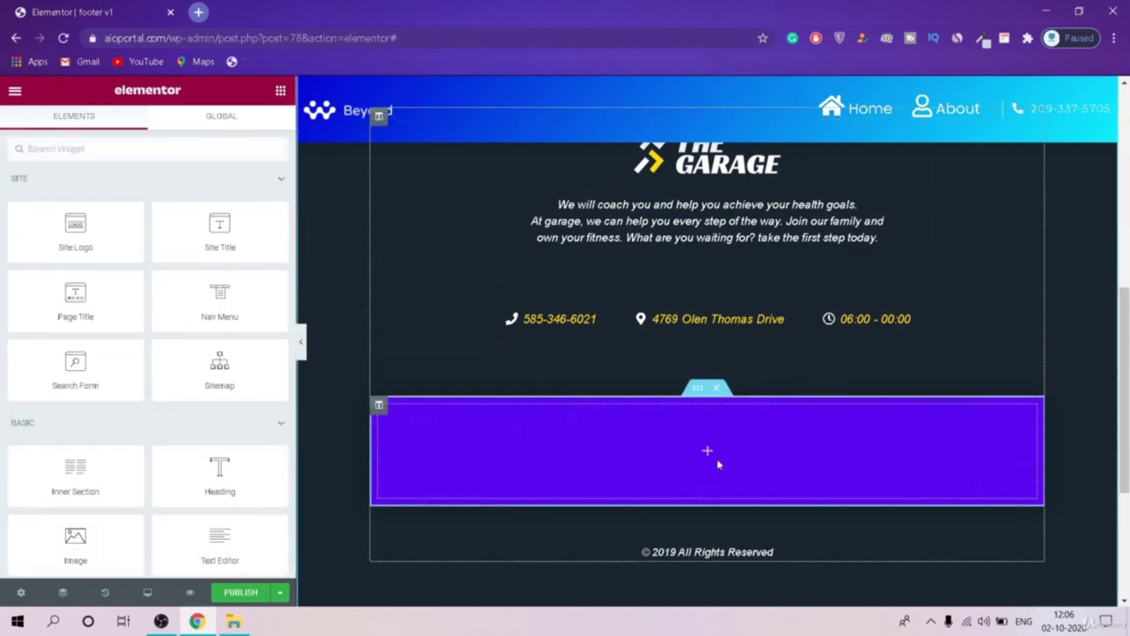
Step: Delete the footer's inner section holding The Garage logo, coaching text and contact icon list
scroll(890, 103, up, 5)
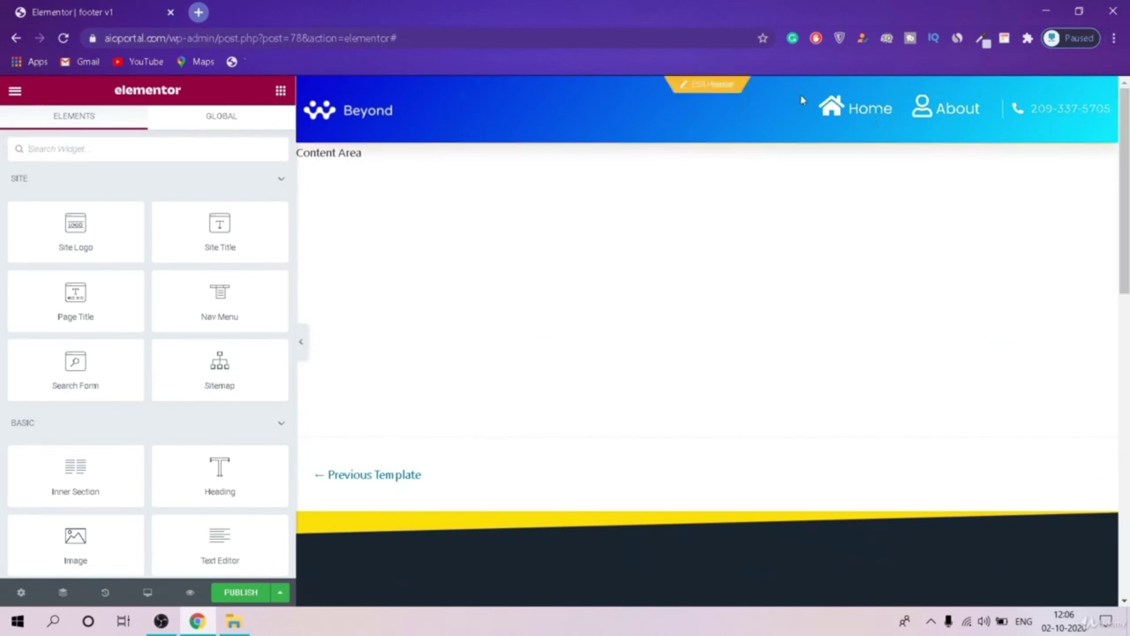
drag(1123, 242, 1126, 357)
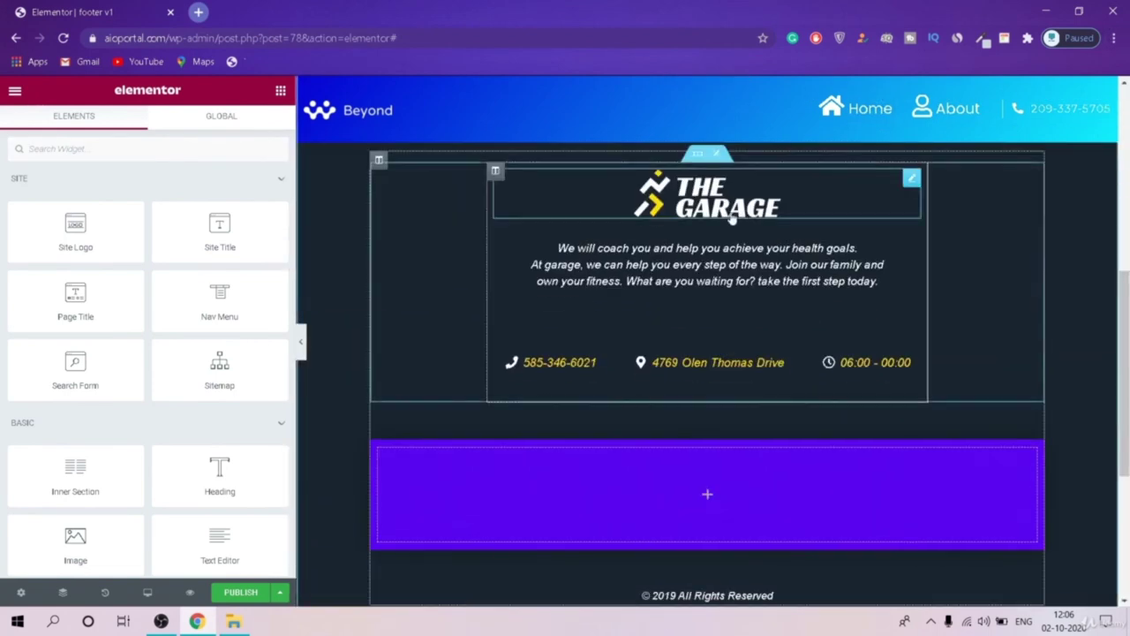
click(718, 157)
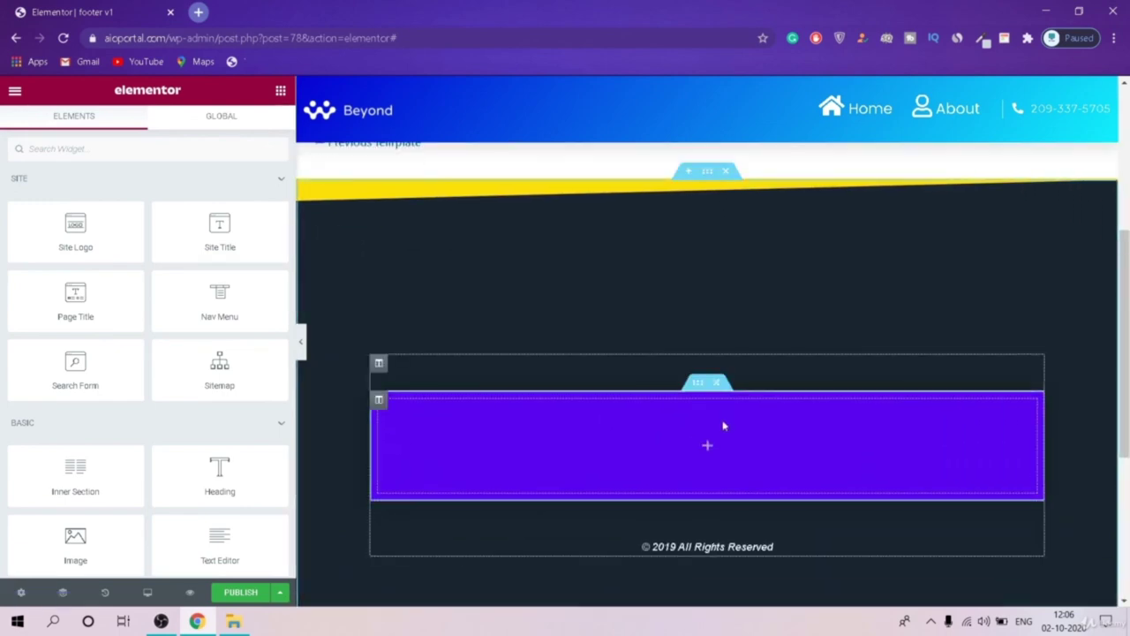
Step: Delete the empty purple inner section above the footer's copyright line
right_click(724, 427)
click(768, 412)
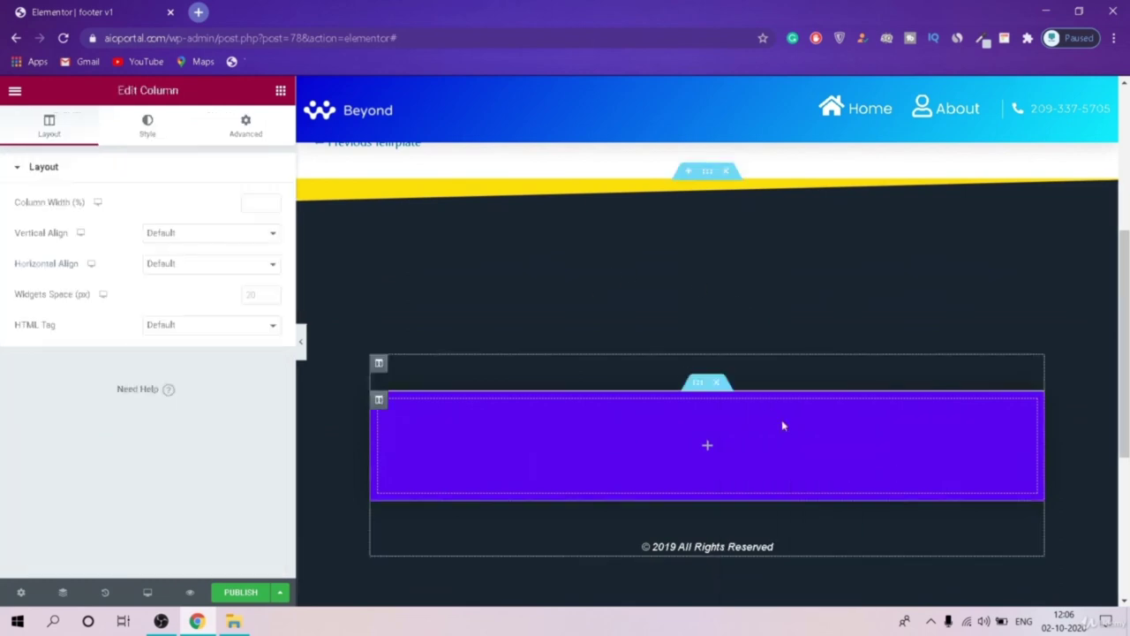
right_click(731, 385)
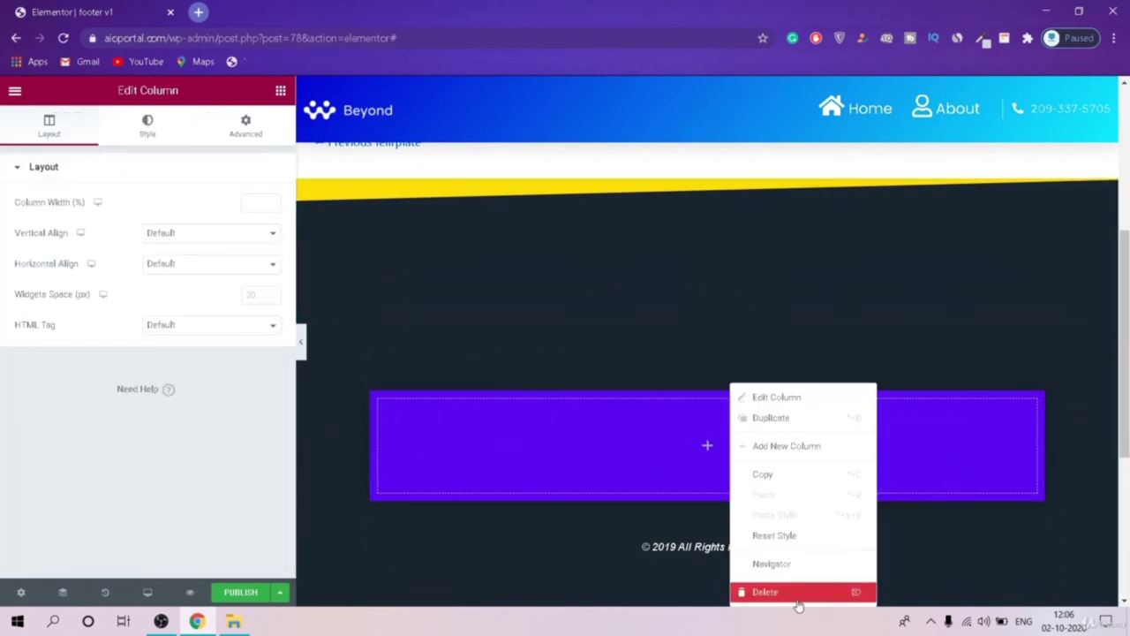
click(731, 377)
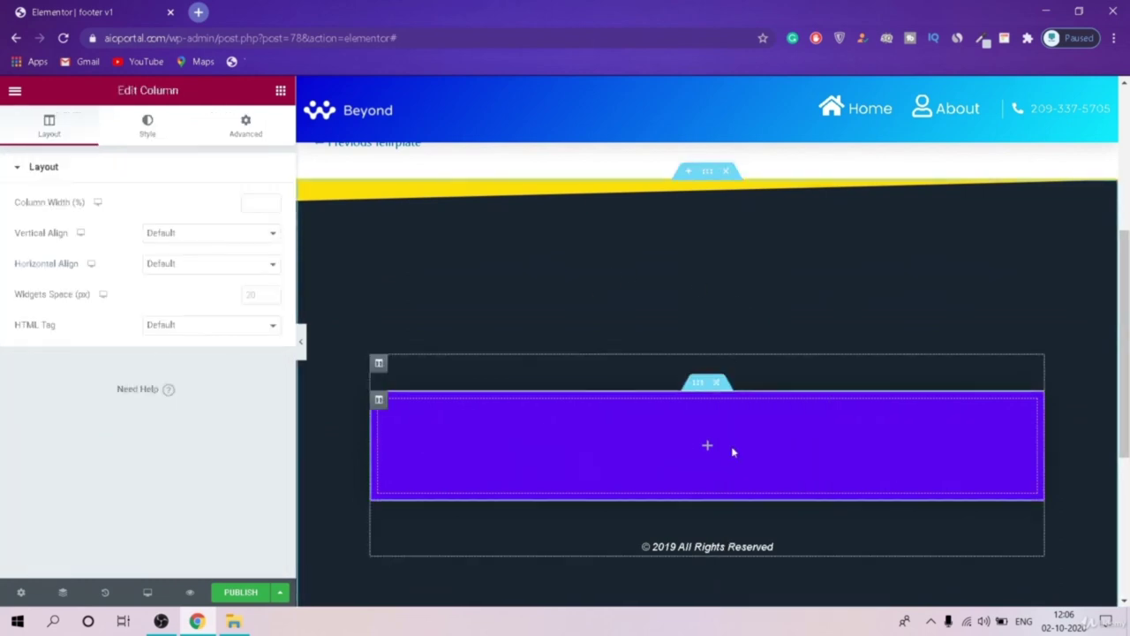
click(716, 385)
scroll(1076, 373, down, 1)
scroll(1022, 345, up, 2)
scroll(771, 358, down, 3)
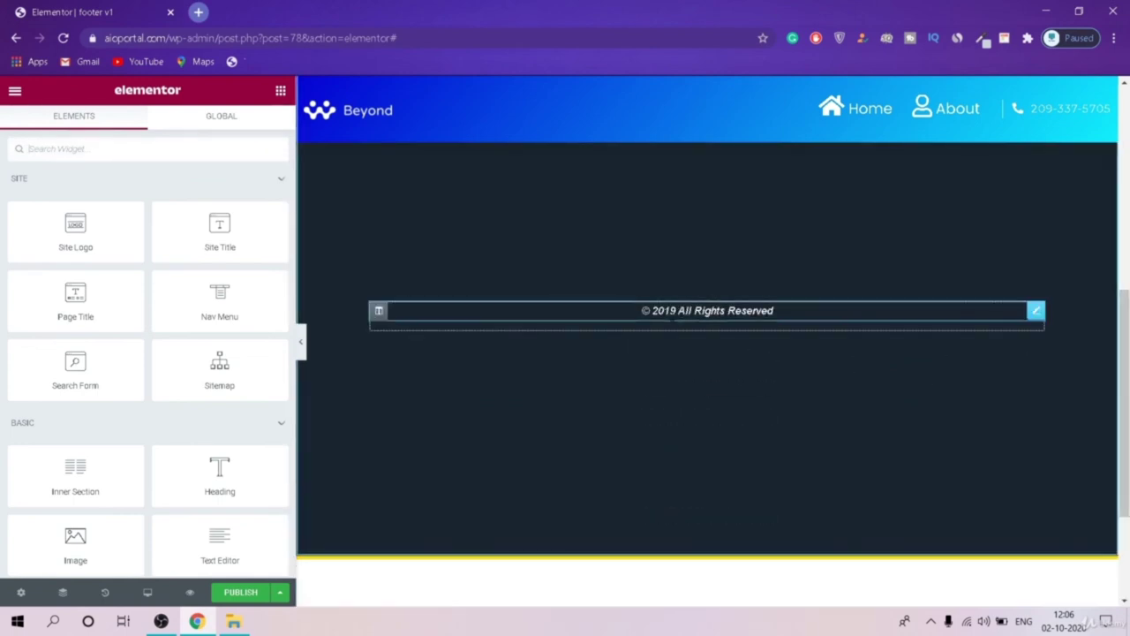
Step: Add an Icon List widget to the footer directly above the copyright line
scroll(1110, 276, up, 3)
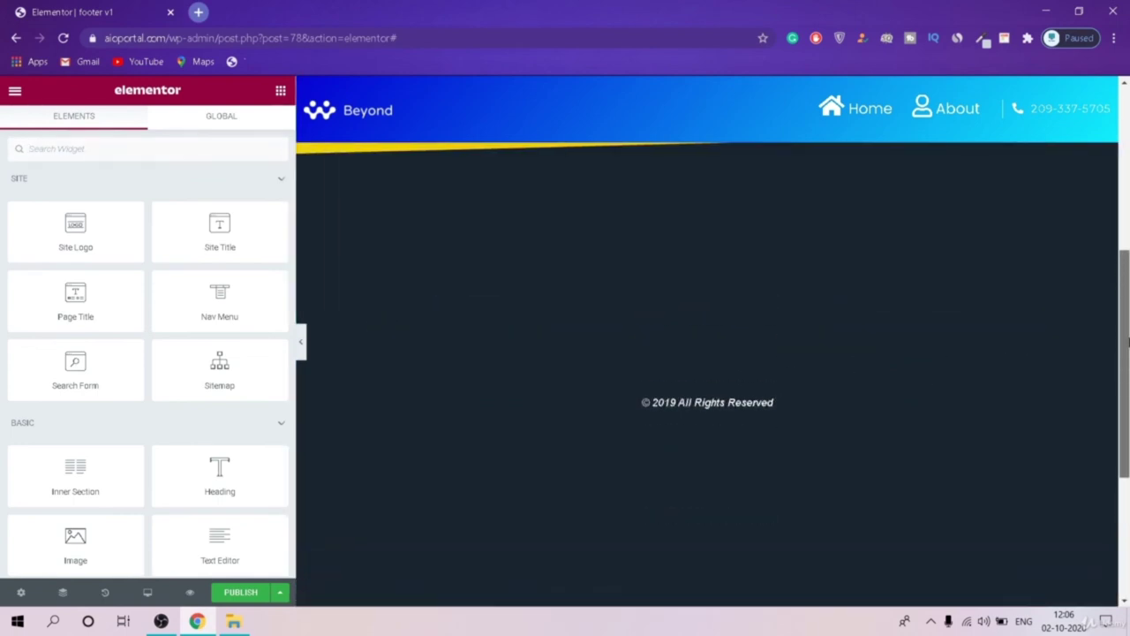
click(203, 150)
text(ico)
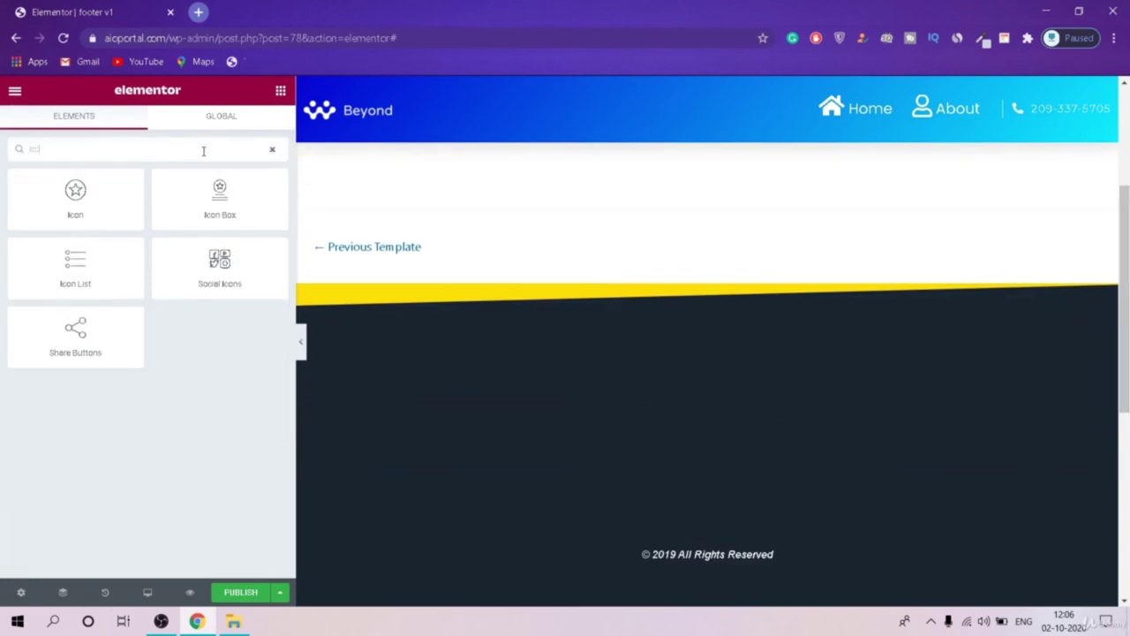
drag(75, 265, 723, 547)
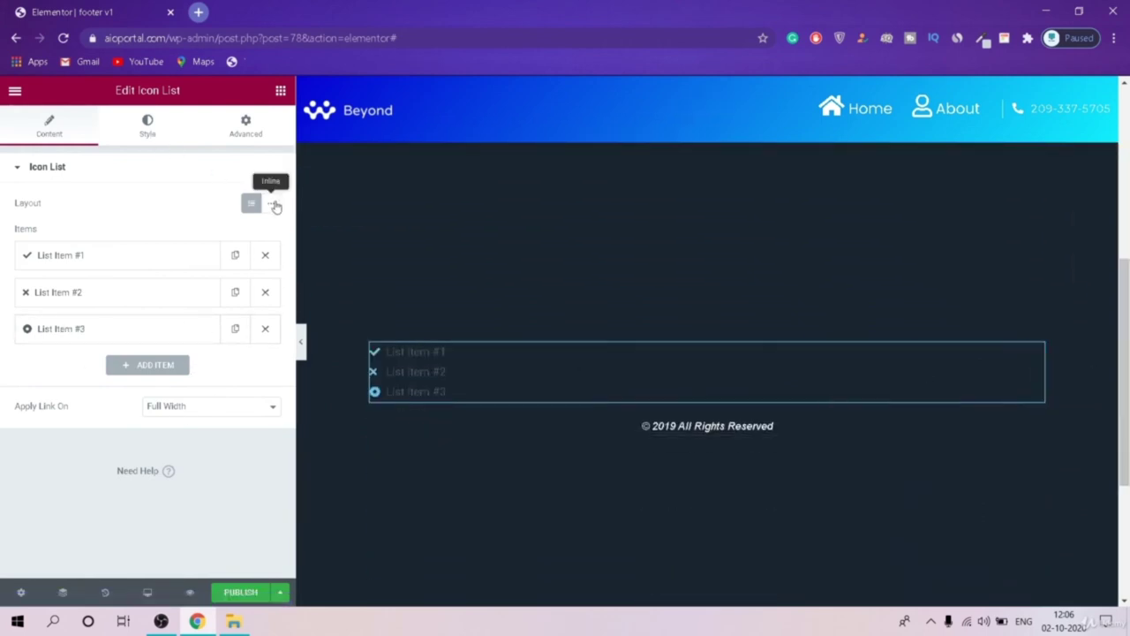
Step: Use the default layout for the footer's icon list and align its items to the centre
click(273, 205)
click(251, 205)
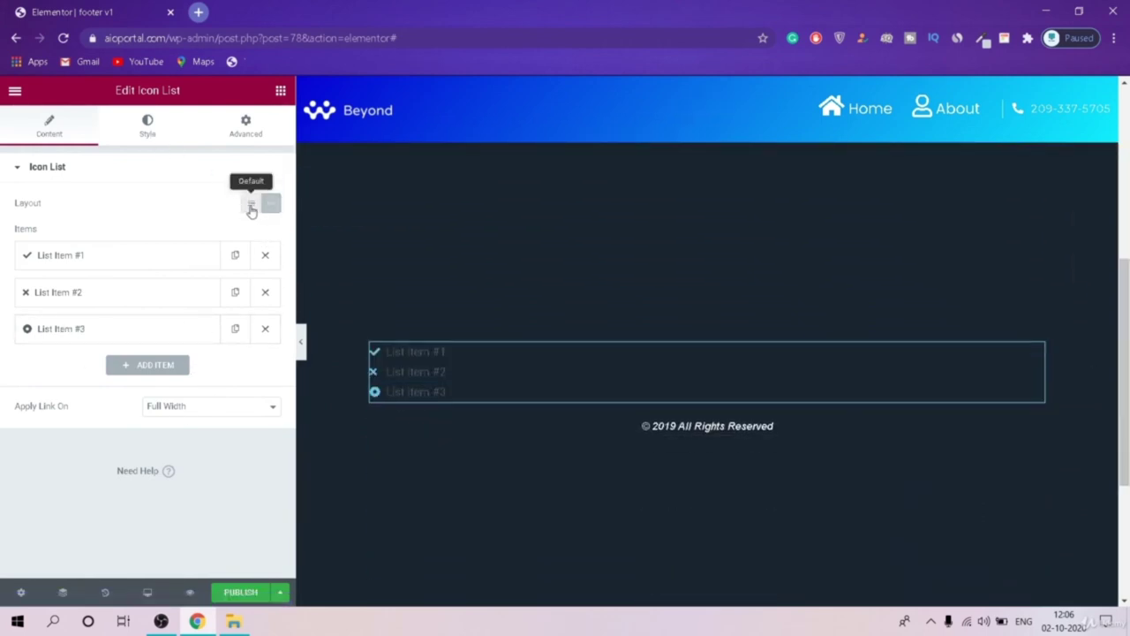
click(166, 141)
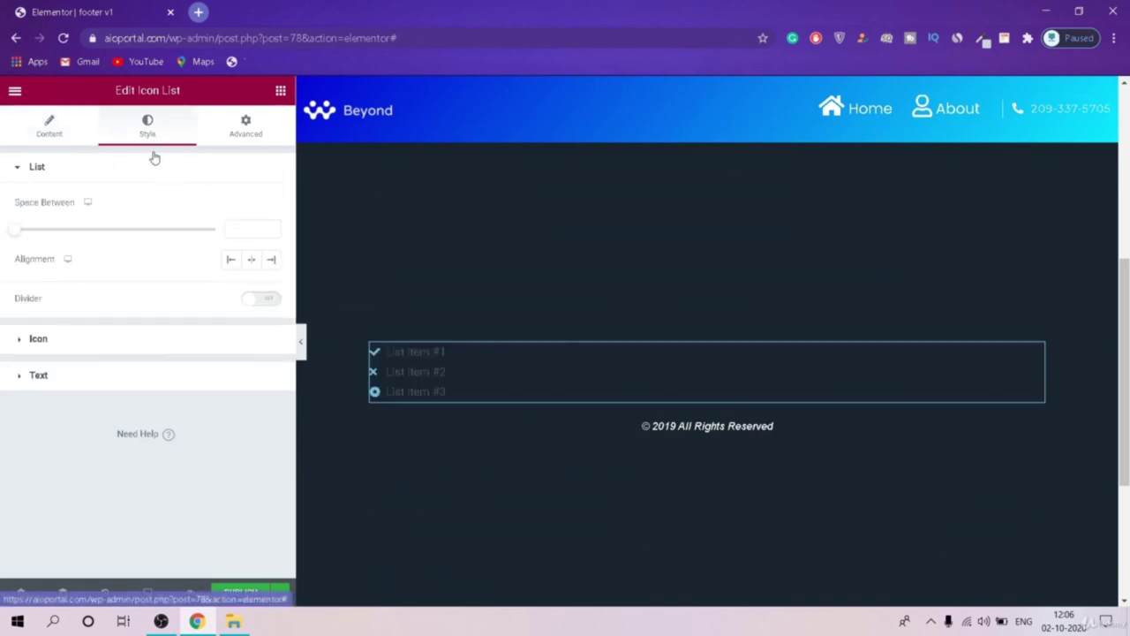
click(248, 263)
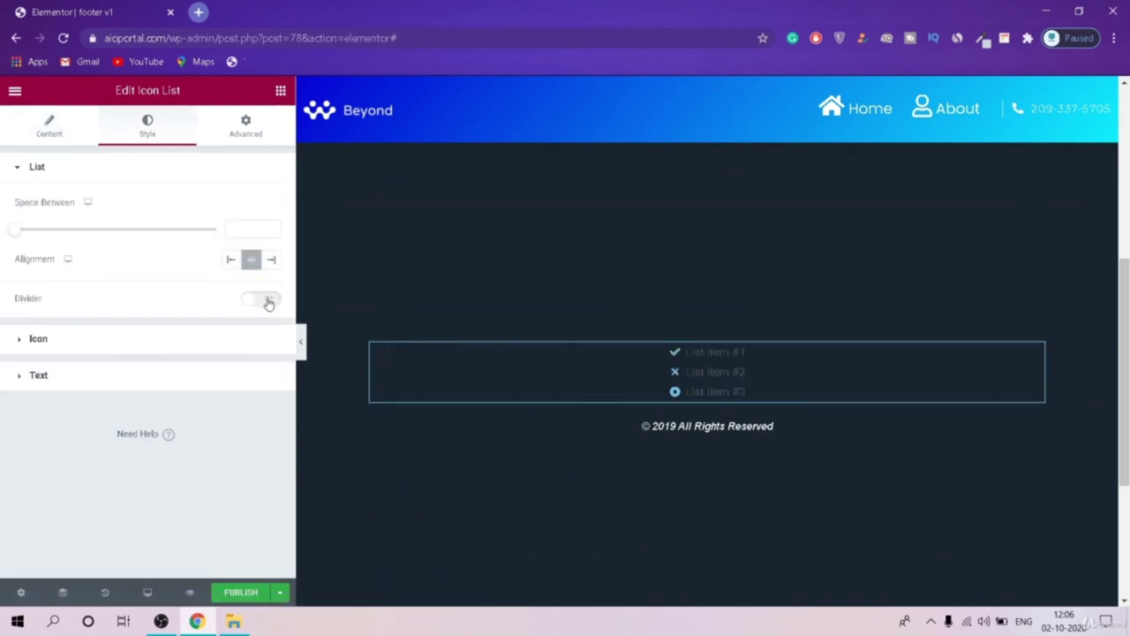
Step: Rename the first item of the icon list as Home
click(55, 131)
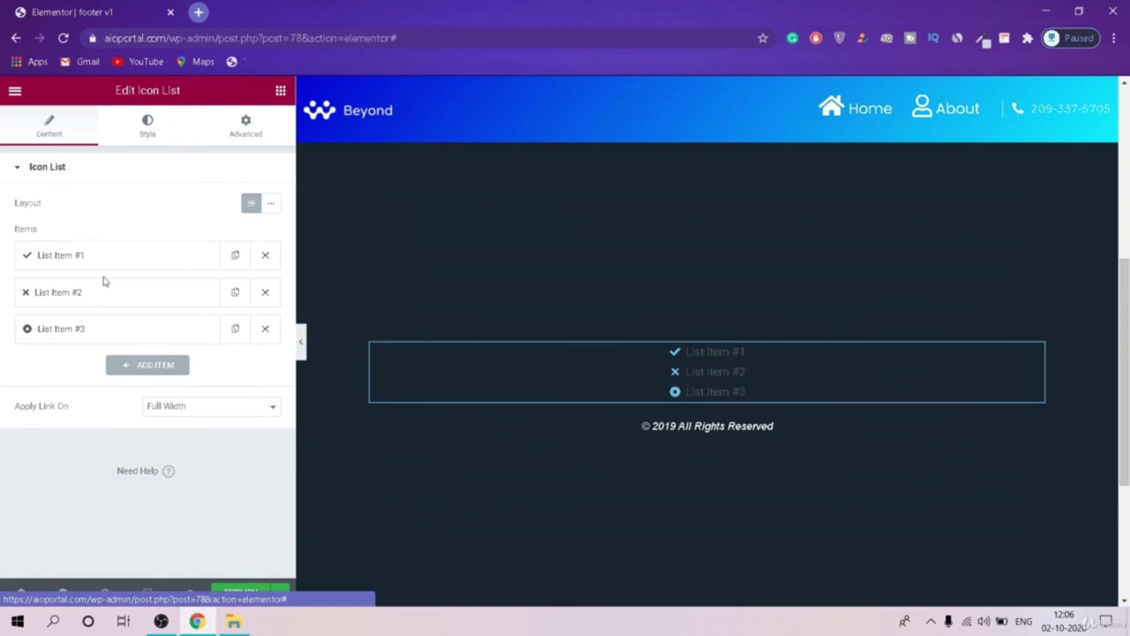
click(128, 261)
click(127, 300)
key(ctrl+a)
key(BackSpace)
text(home)
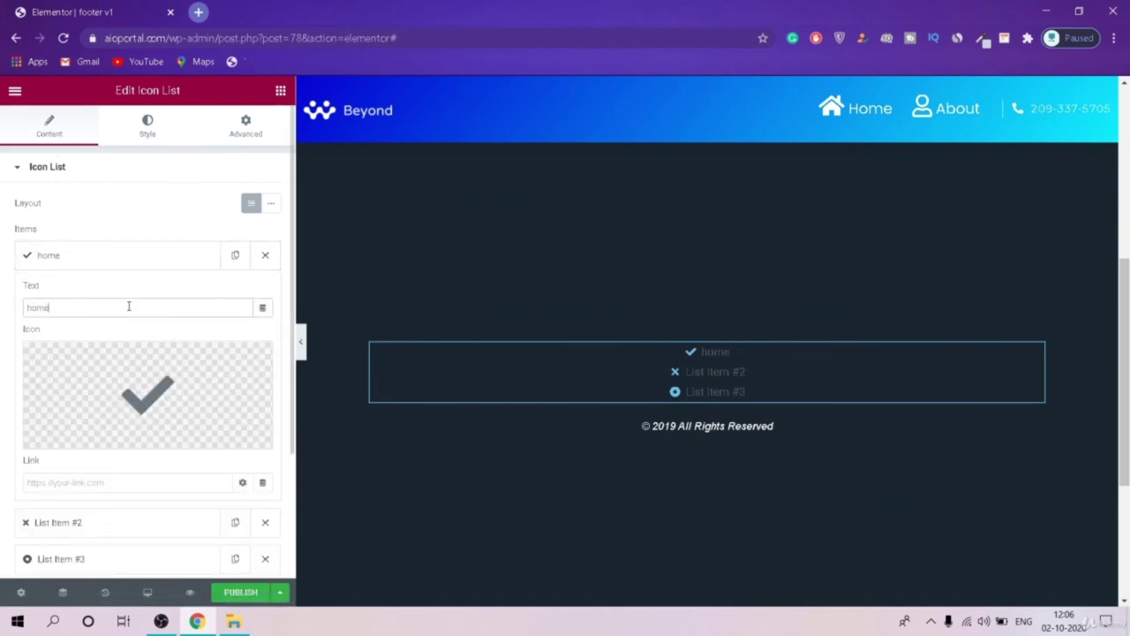
key(BackSpace)
key(BackSpace)
key(BackSpace)
text(Home)
Step: Replace the Home item's check mark with the Home icon from the icon library
click(171, 398)
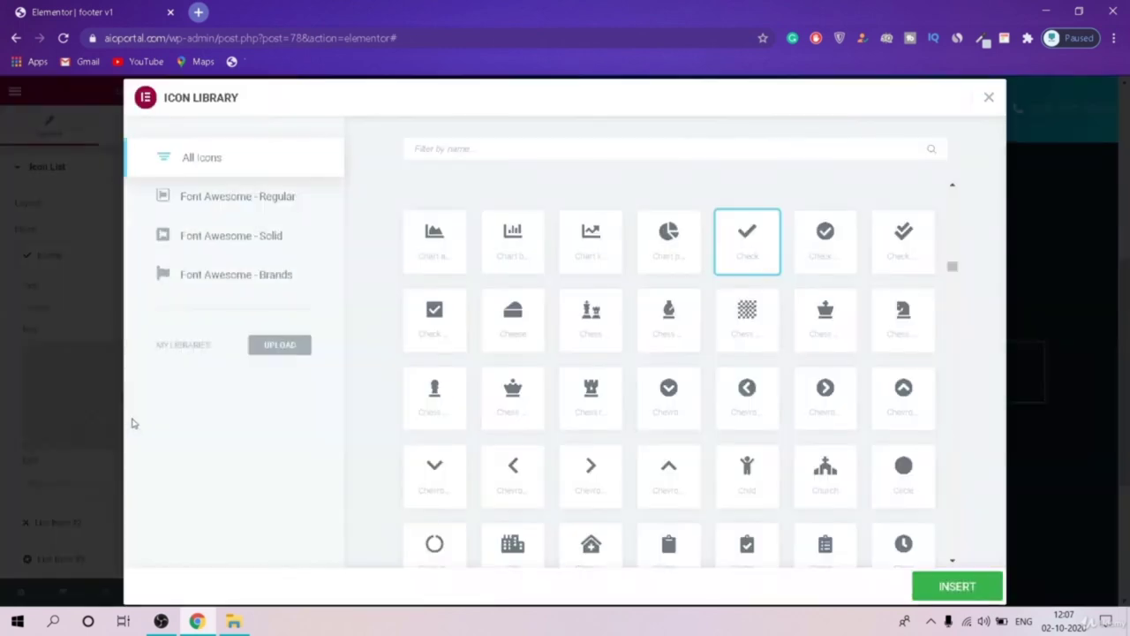
click(599, 156)
text(Hom)
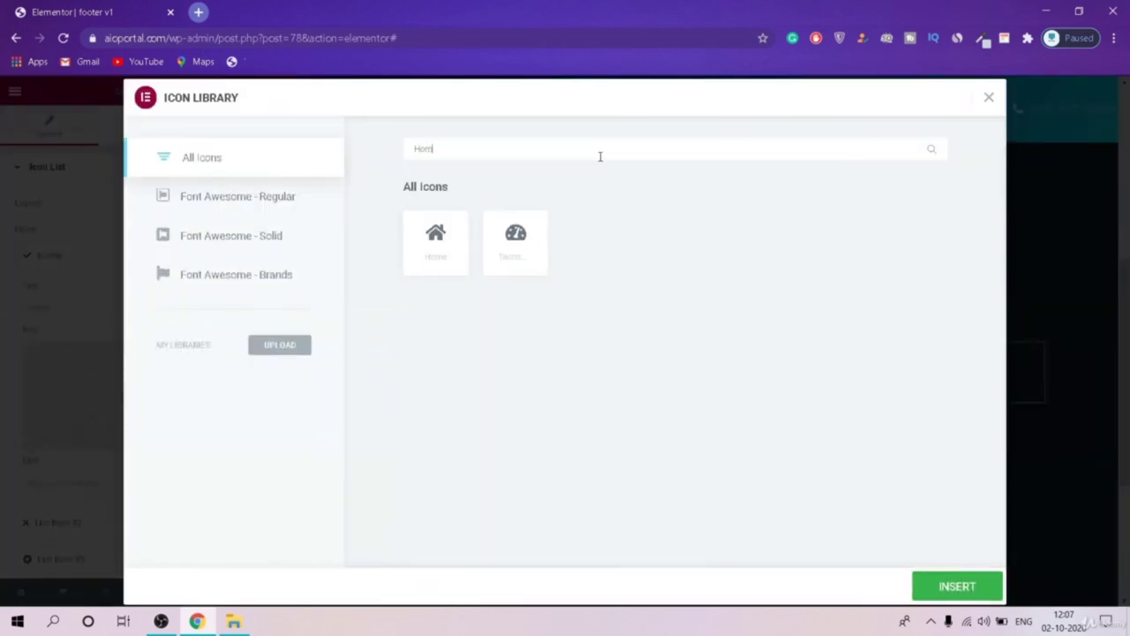
click(432, 256)
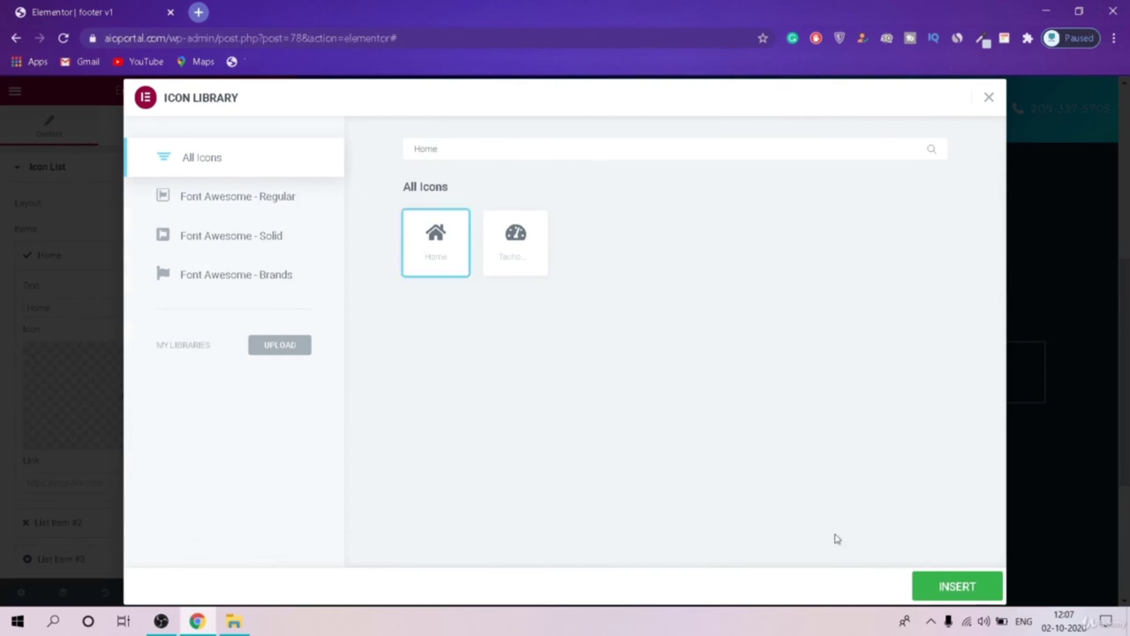
click(936, 586)
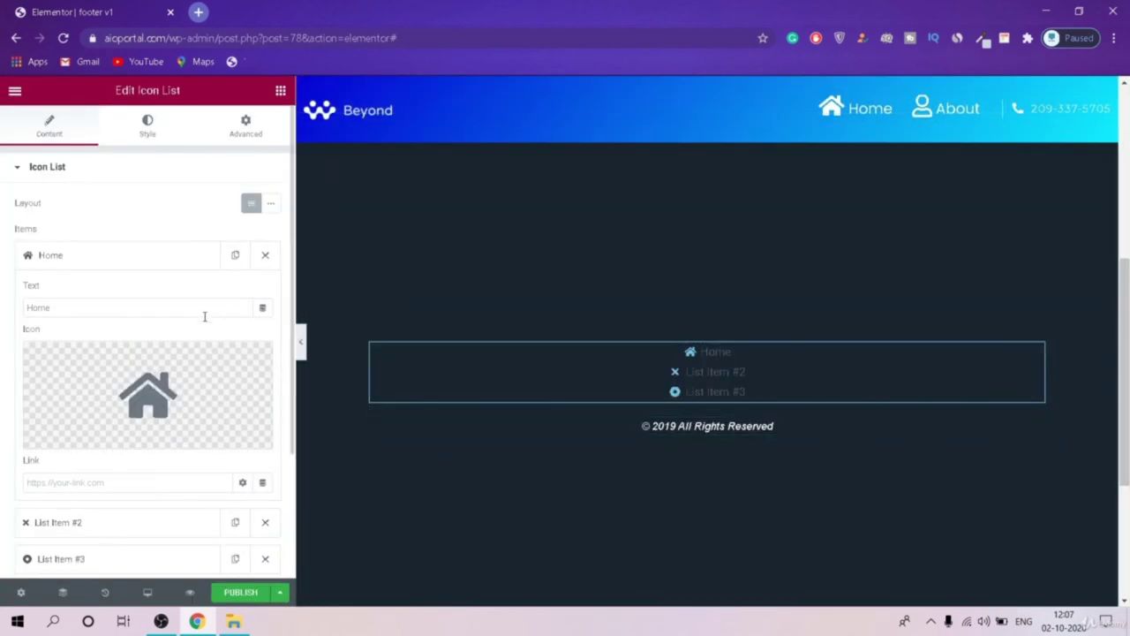
Step: Link the Home item of the icon list to the site's Home page
click(110, 482)
text(hom)
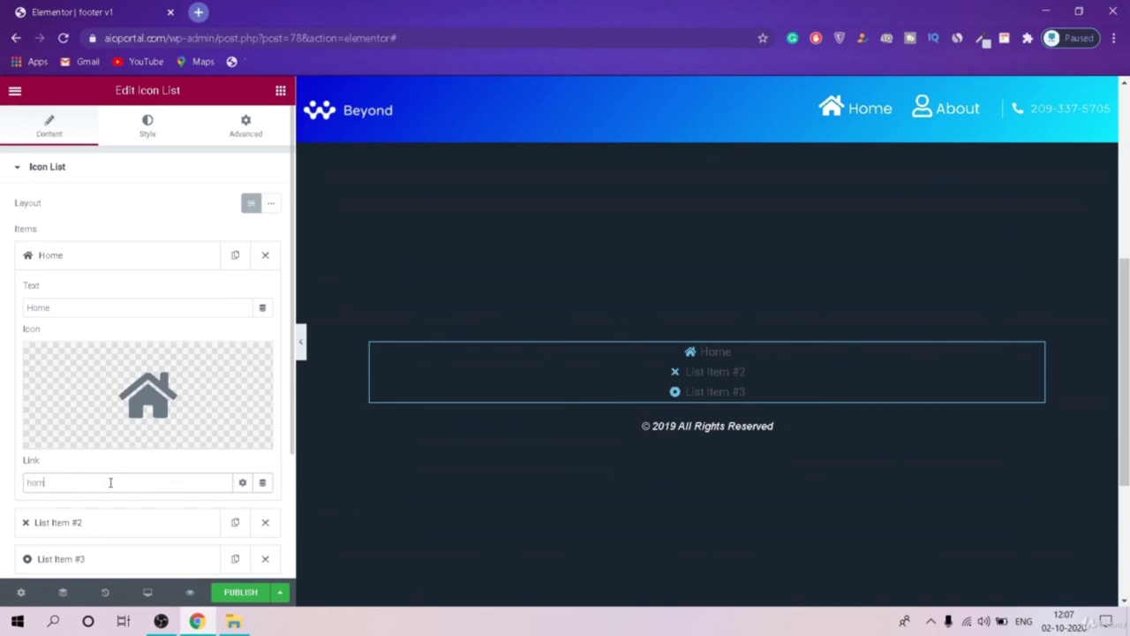
text(e)
key(Down)
key(Return)
Step: Rename the second item of the icon list as About
click(161, 526)
click(161, 343)
key(BackSpace)
key(BackSpace)
key(BackSpace)
key(BackSpace)
key(BackSpace)
key(BackSpace)
key(BackSpace)
key(BackSpace)
key(BackSpace)
key(BackSpace)
key(BackSpace)
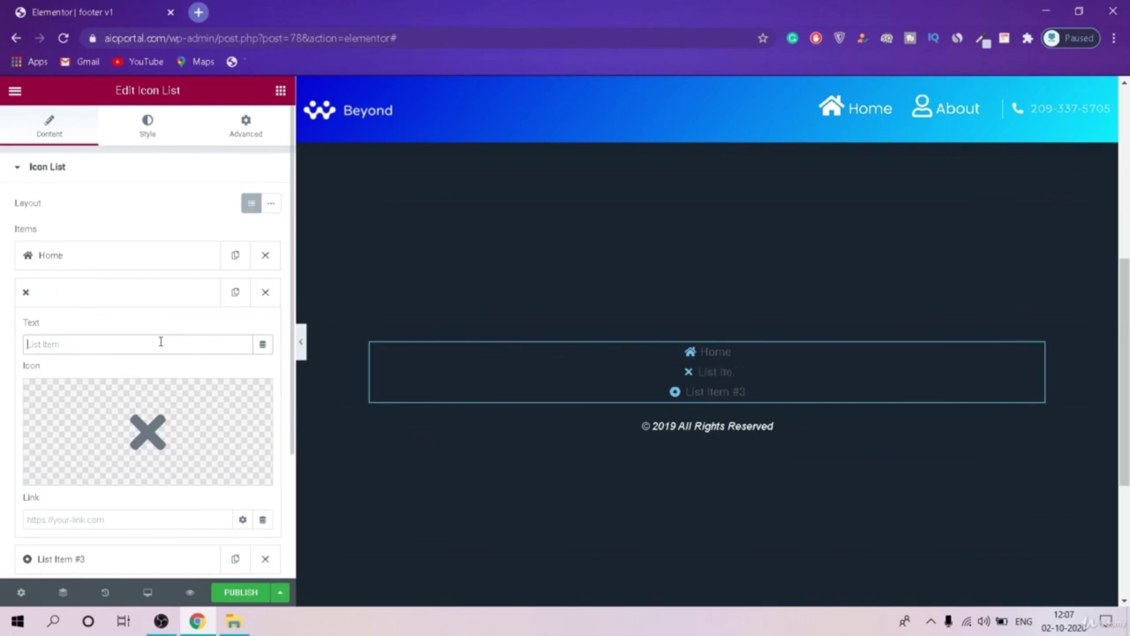
text(About)
click(104, 519)
text(#)
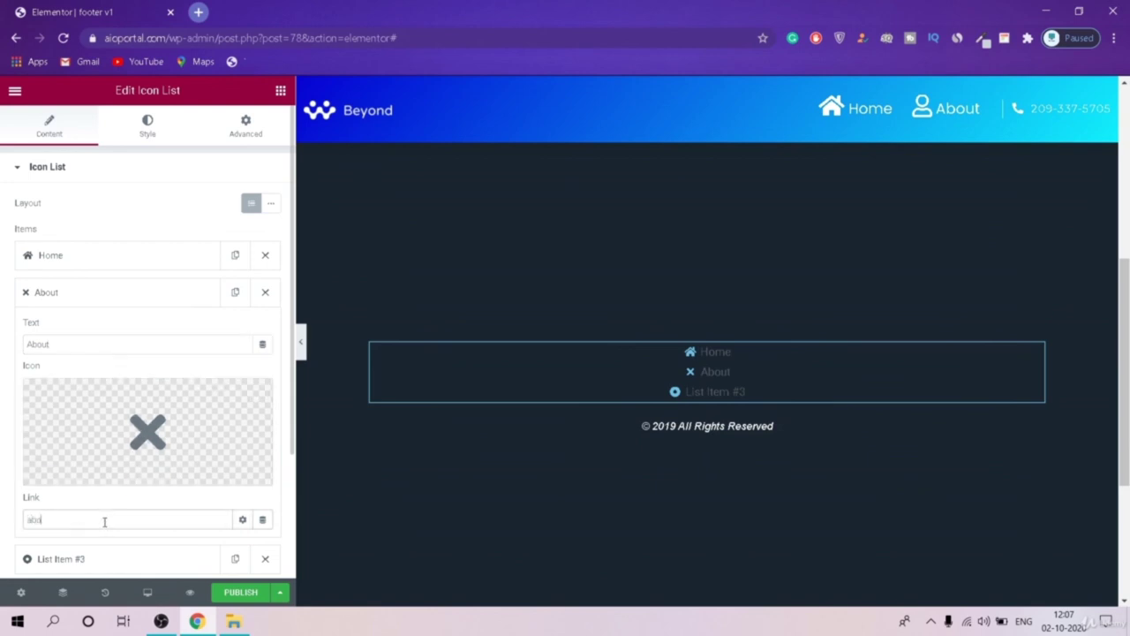
key(Down)
key(Return)
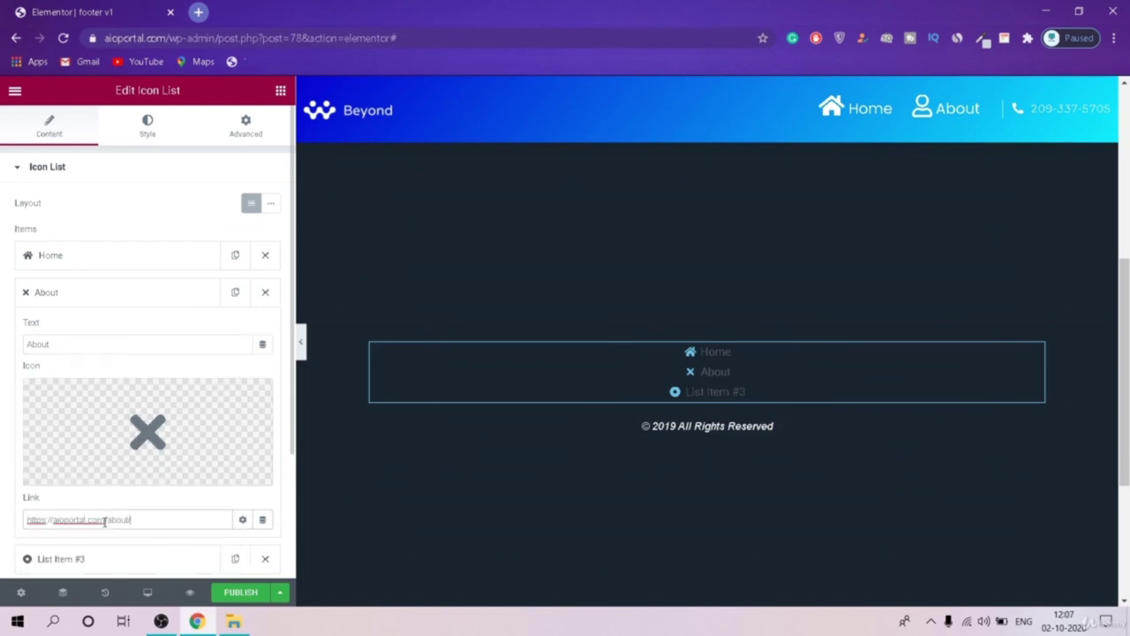
Step: Remove the third item from the footer's icon list
scroll(104, 519, down, 2)
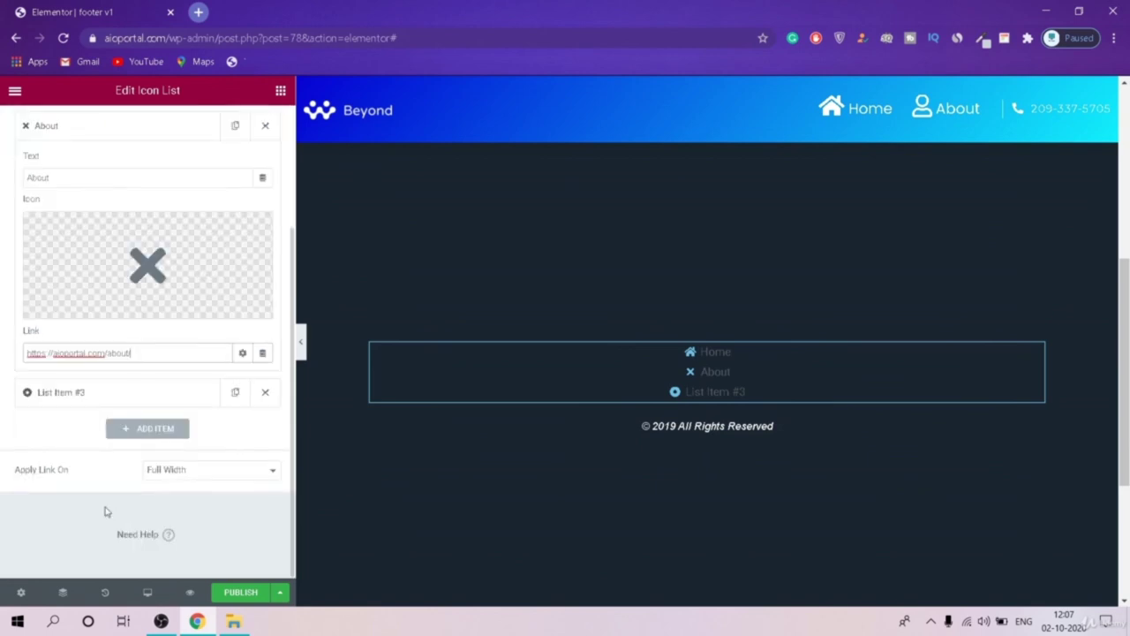
click(266, 393)
scroll(167, 325, up, 2)
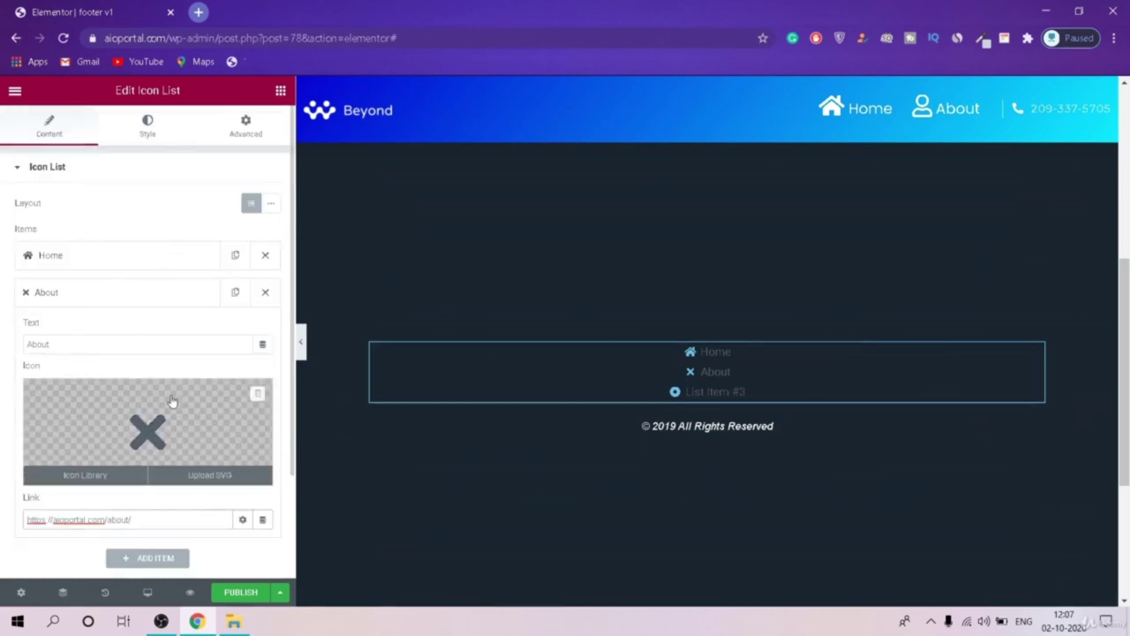
Step: Replace the About item's cross with the outlined User icon from the icon library
click(106, 404)
click(450, 155)
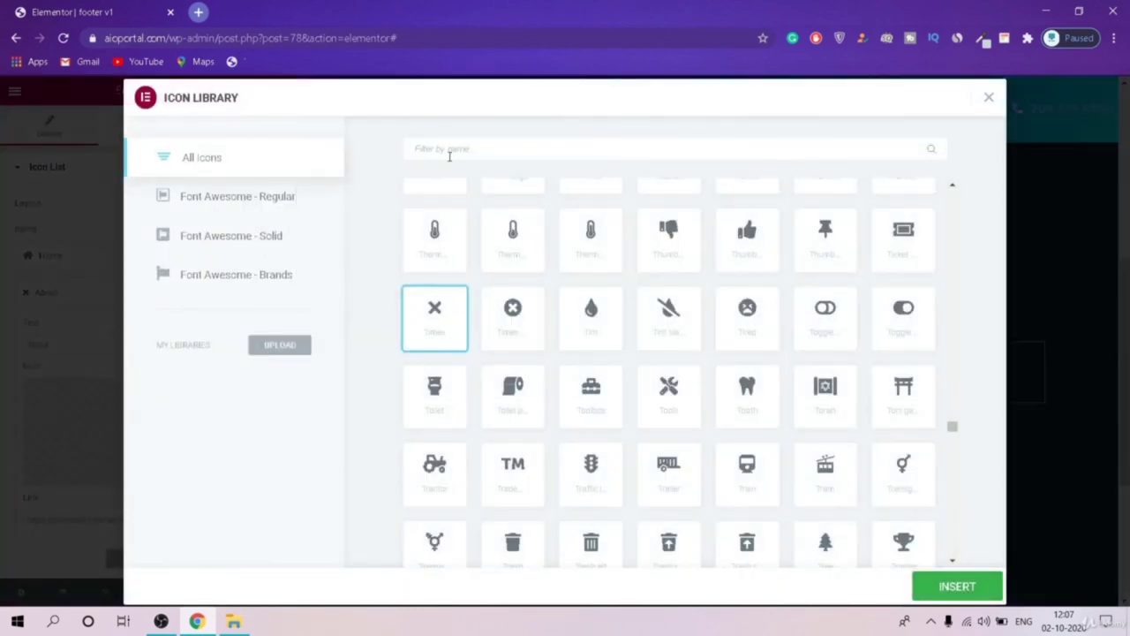
text(user)
click(433, 270)
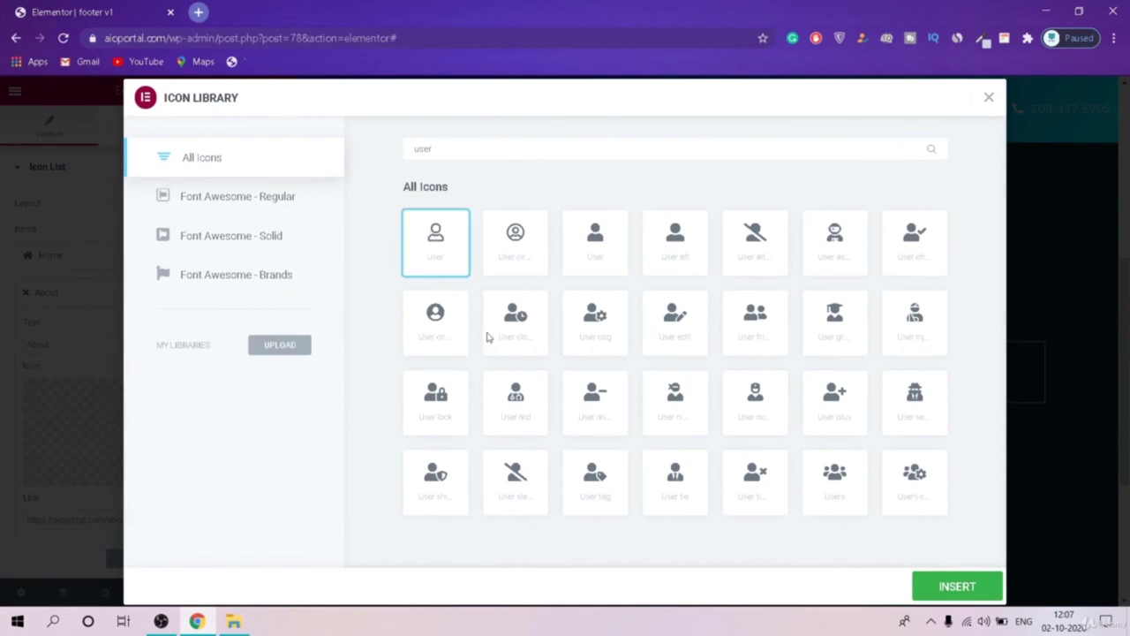
click(951, 590)
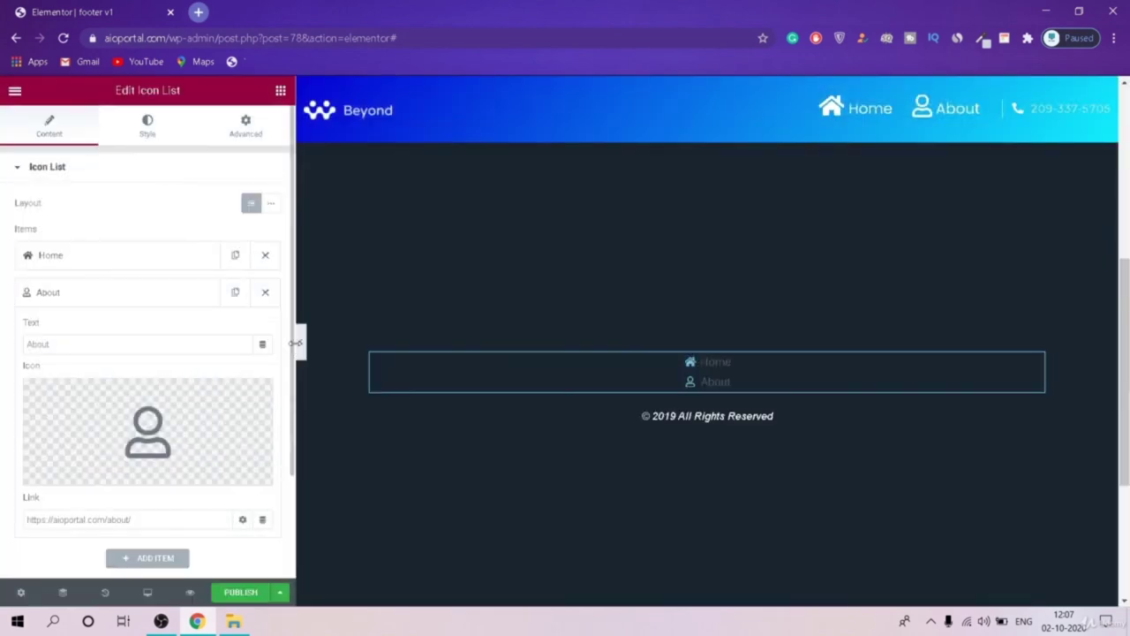
Step: Style the list's icons with a size of 22 and a white colour
click(141, 130)
click(39, 336)
drag(37, 332, 48, 336)
click(264, 238)
drag(212, 347, 7, 250)
click(25, 228)
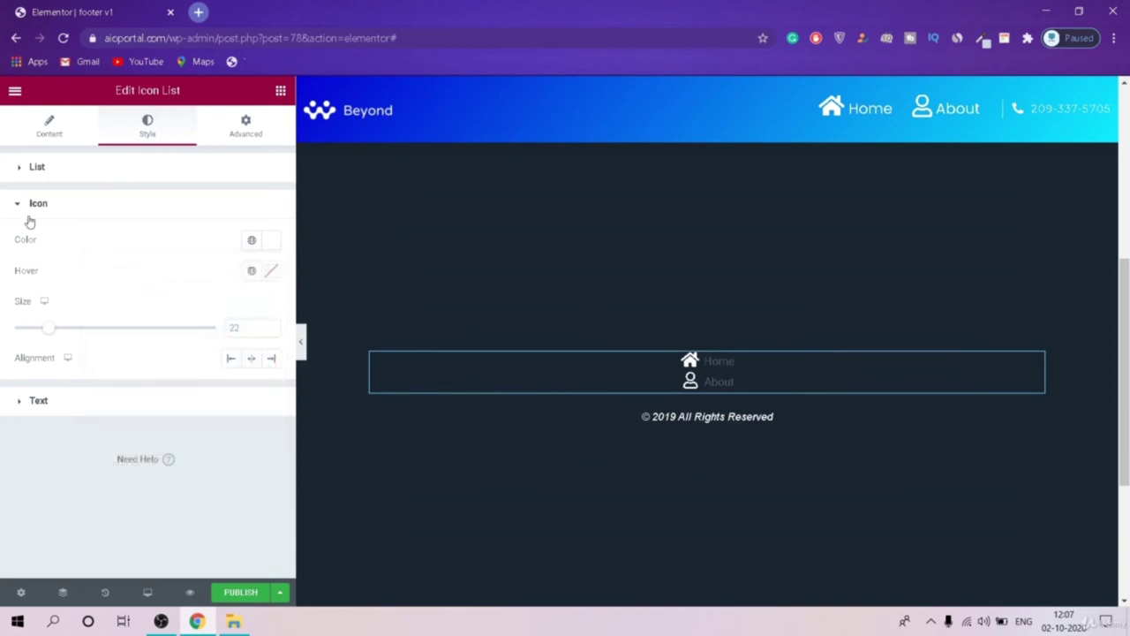
Step: Make the icon list's text white and set its text indent to 2
click(53, 190)
click(56, 171)
click(56, 171)
click(40, 242)
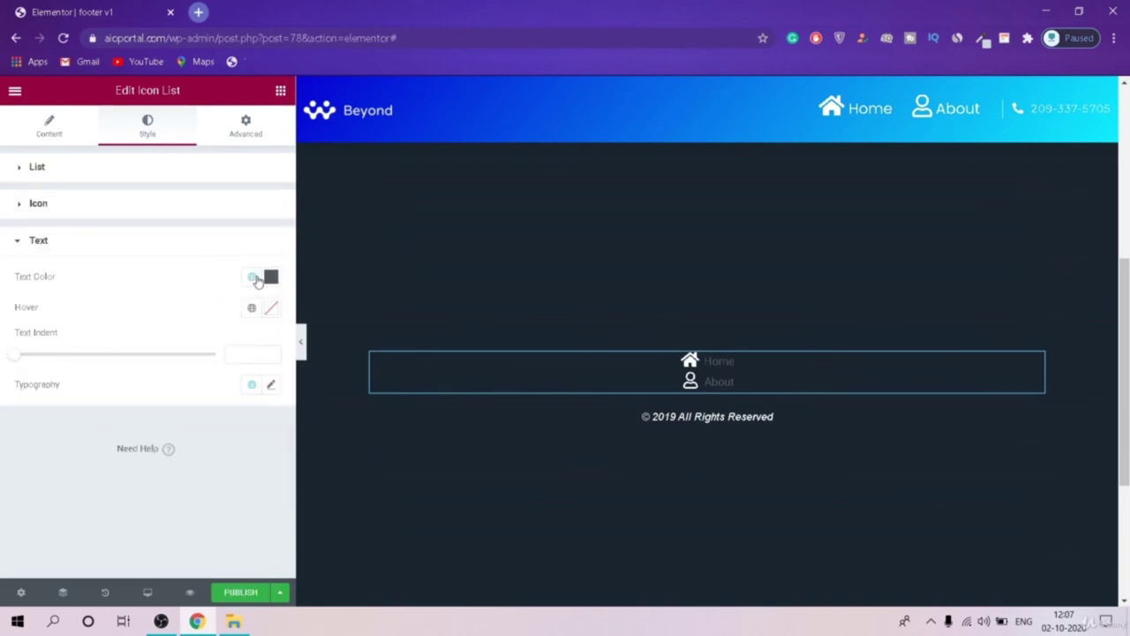
click(270, 276)
drag(121, 361, 21, 297)
click(4, 446)
mouse_move(24, 354)
mouse_down()
mouse_move(12, 356)
mouse_move(20, 360)
mouse_up()
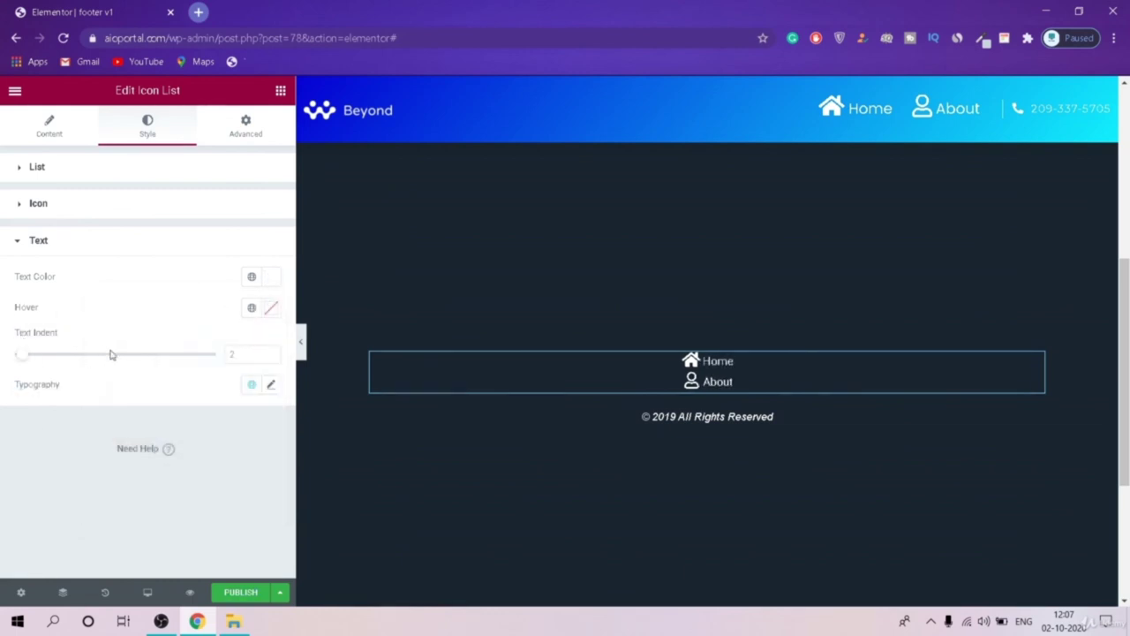
Step: Set the icon list text's typography size to 20 px
click(270, 385)
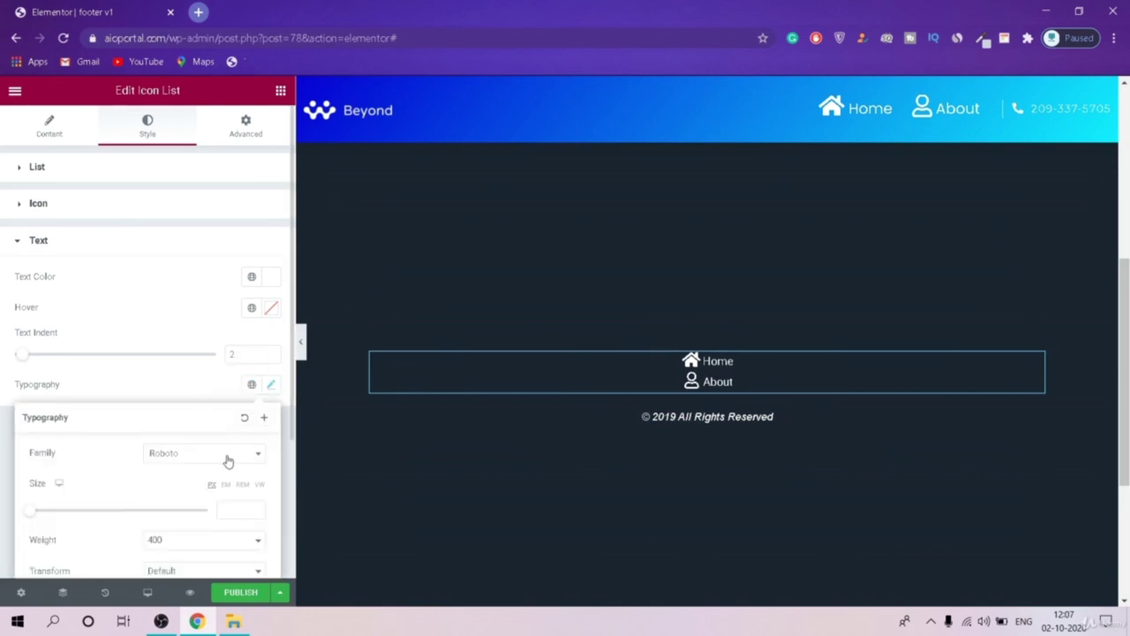
drag(27, 512, 58, 509)
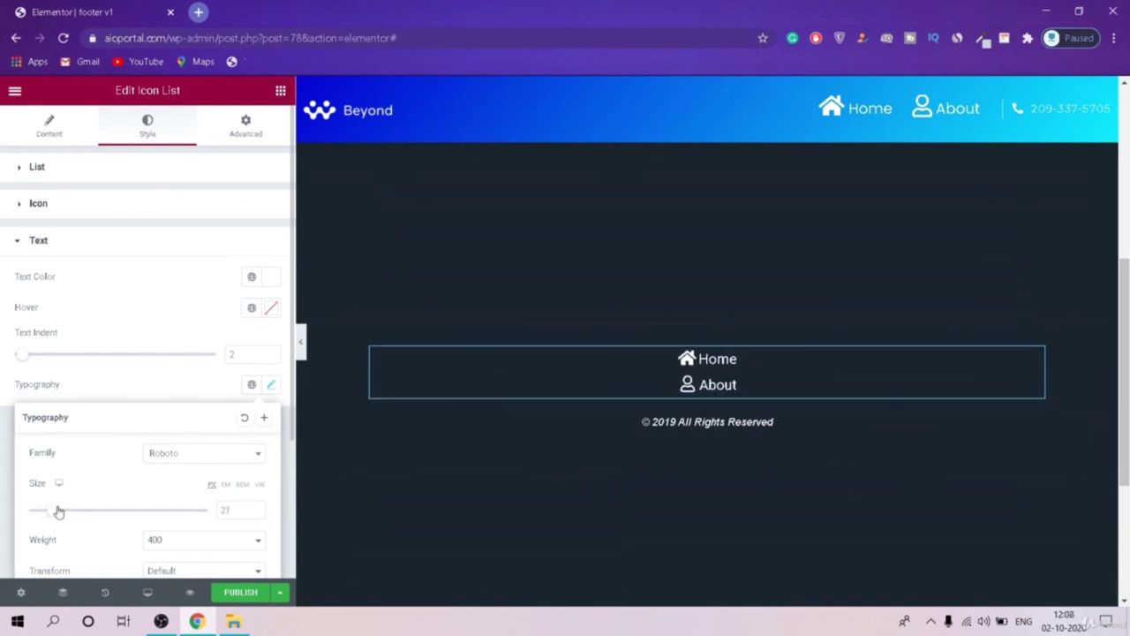
click(256, 514)
click(256, 514)
click(256, 514)
click(257, 514)
click(256, 514)
click(257, 514)
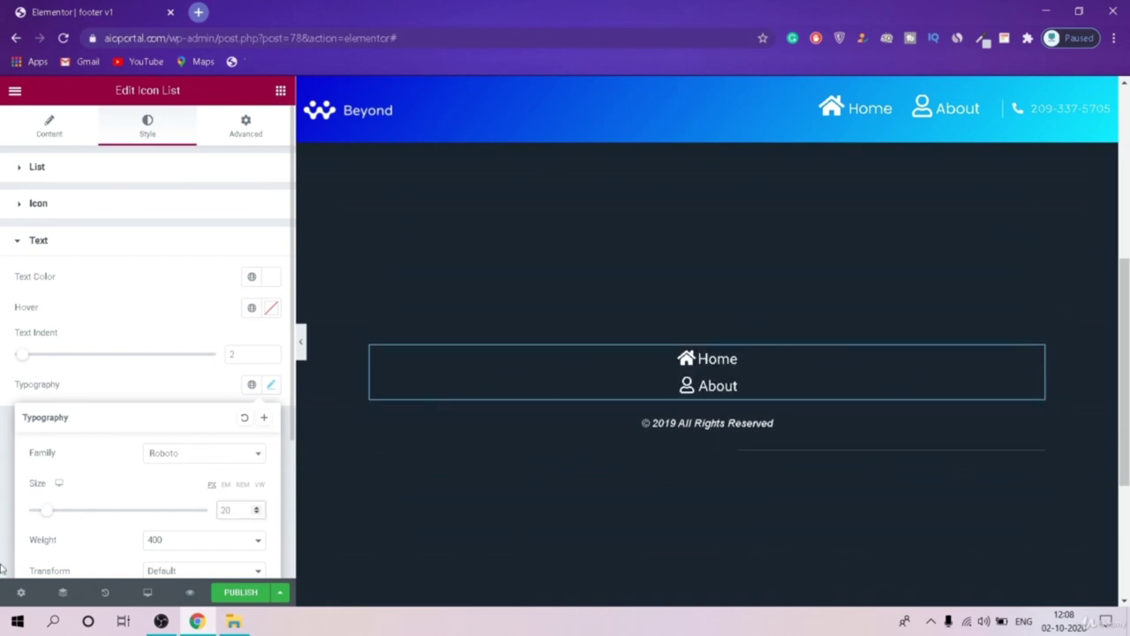
click(2, 567)
Step: Publish the footer template with a display condition that includes the Entire Site
scroll(1127, 362, up, 2)
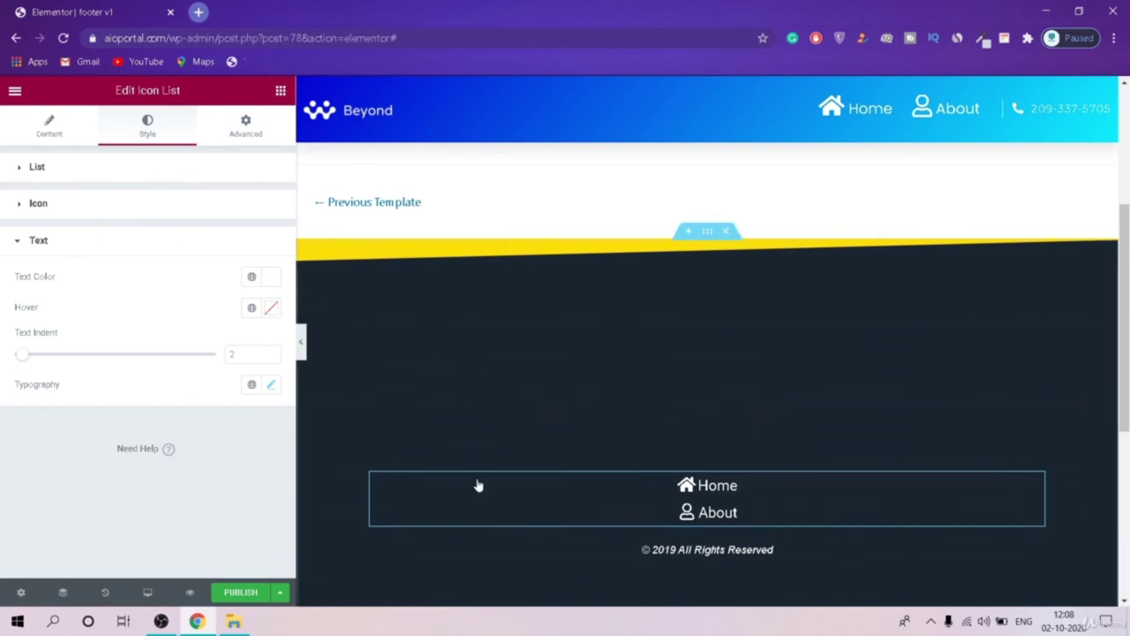
click(100, 241)
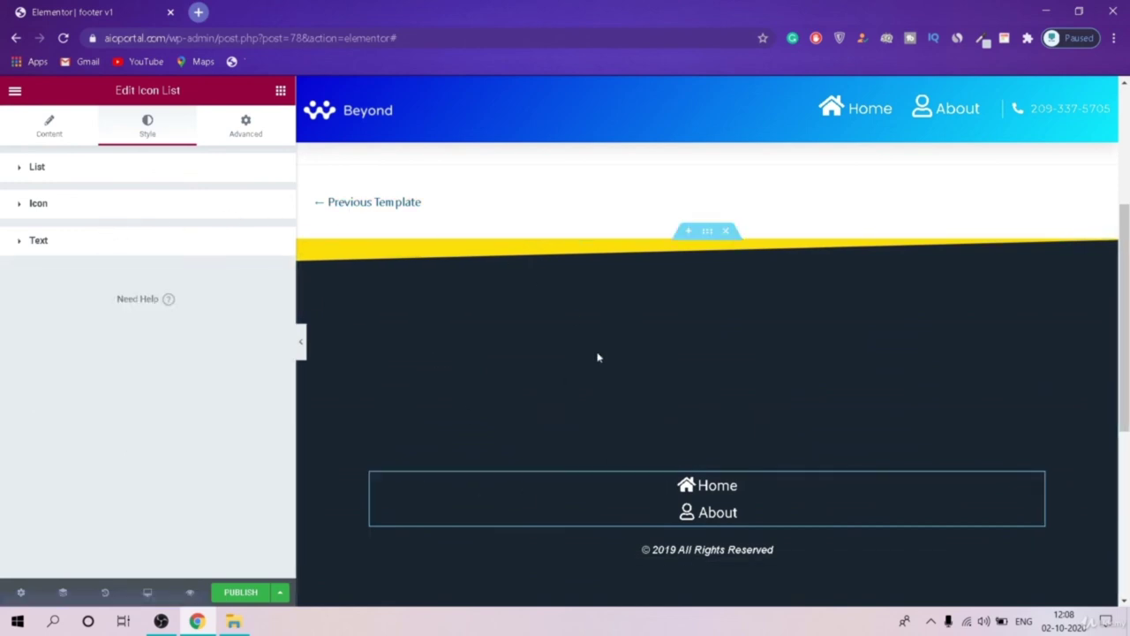
drag(1123, 283, 1125, 344)
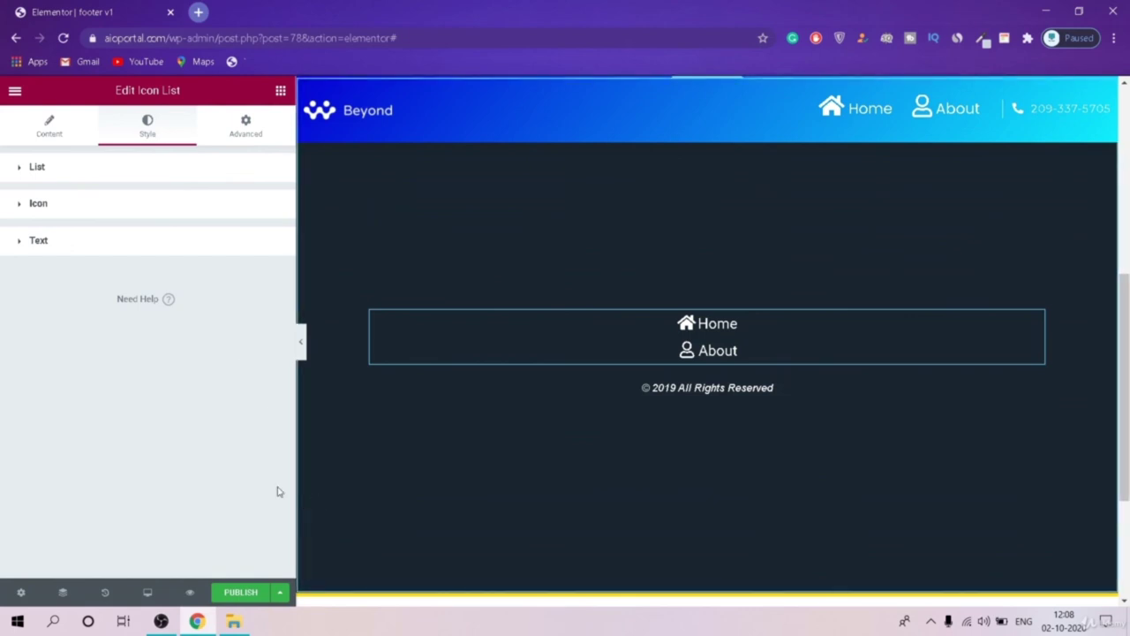
click(253, 590)
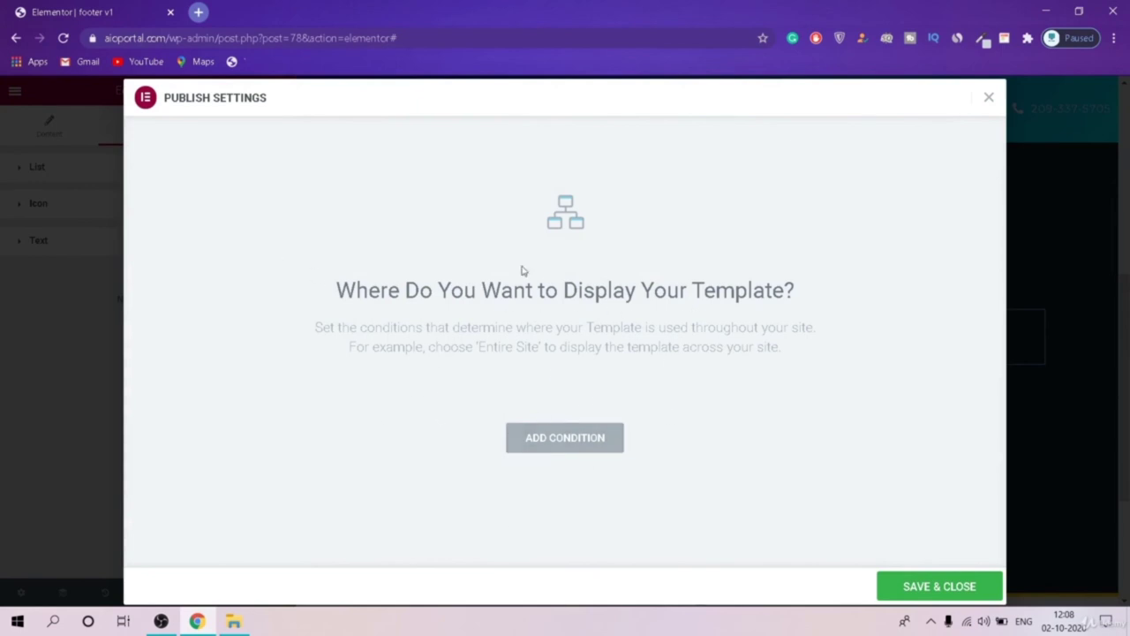
click(575, 445)
click(544, 409)
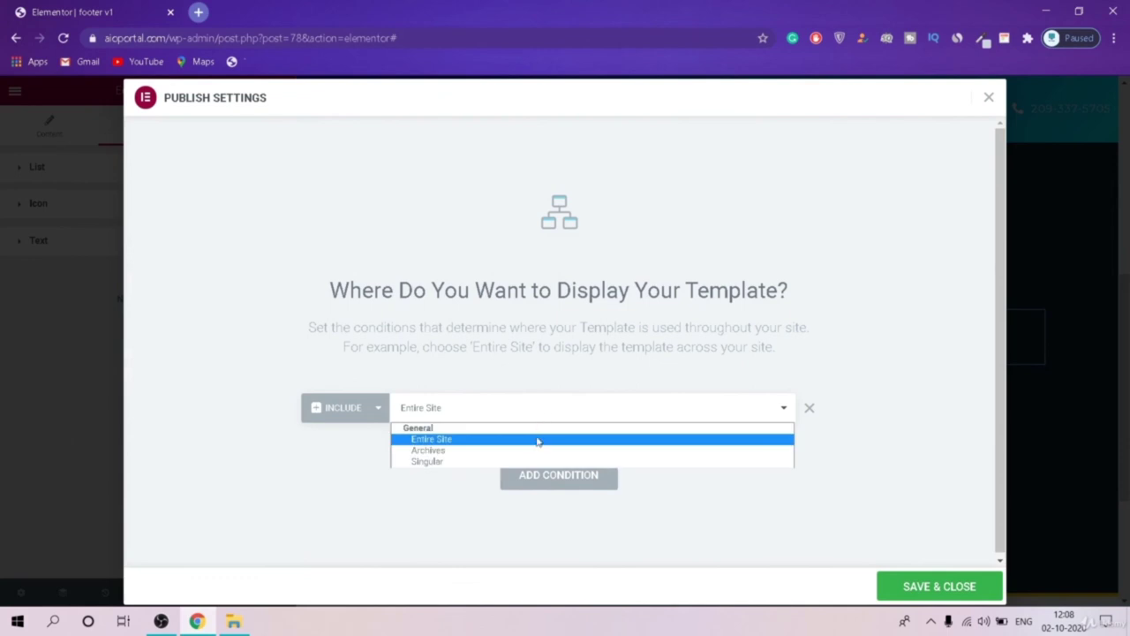
click(537, 440)
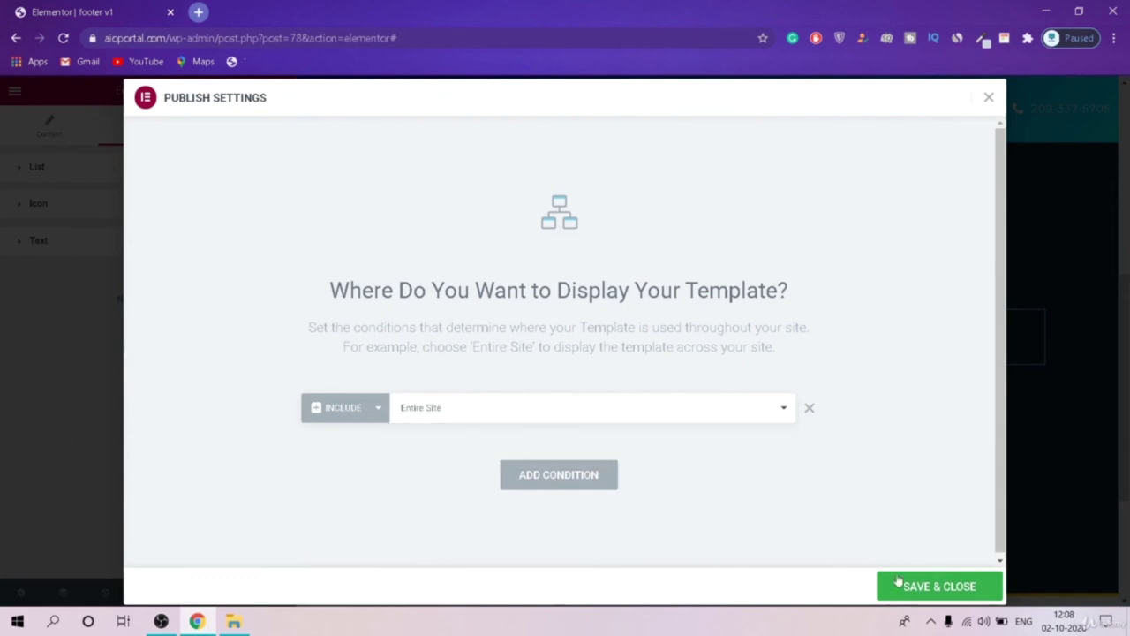
click(926, 596)
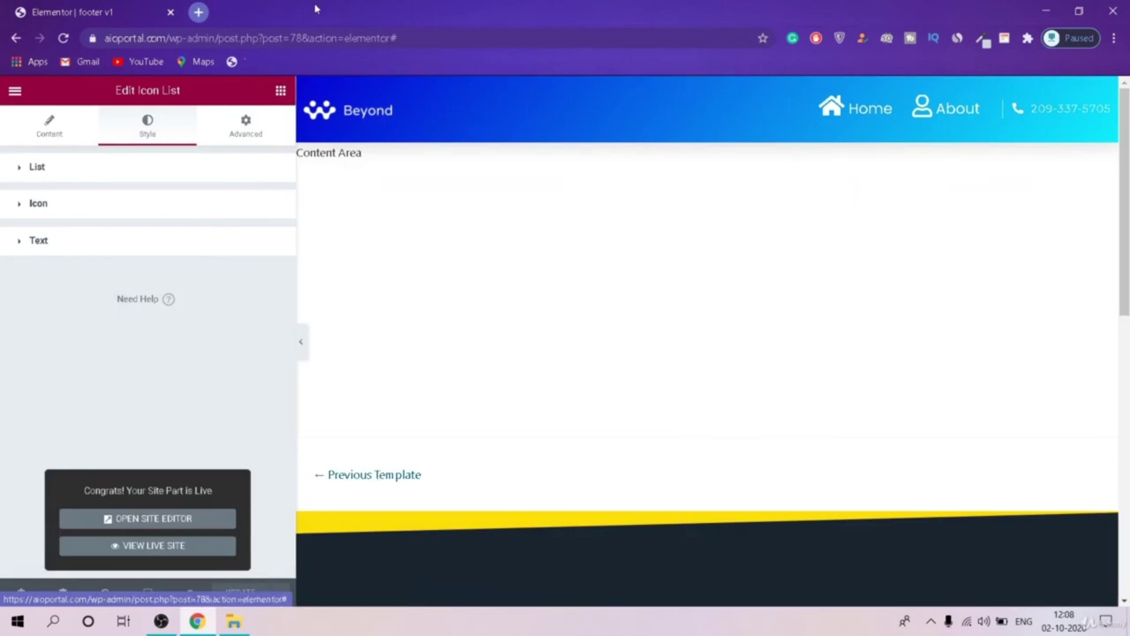
Step: Open the live site aioportal.com in a new browser tab
click(198, 11)
text(aioportal.com)
key(Return)
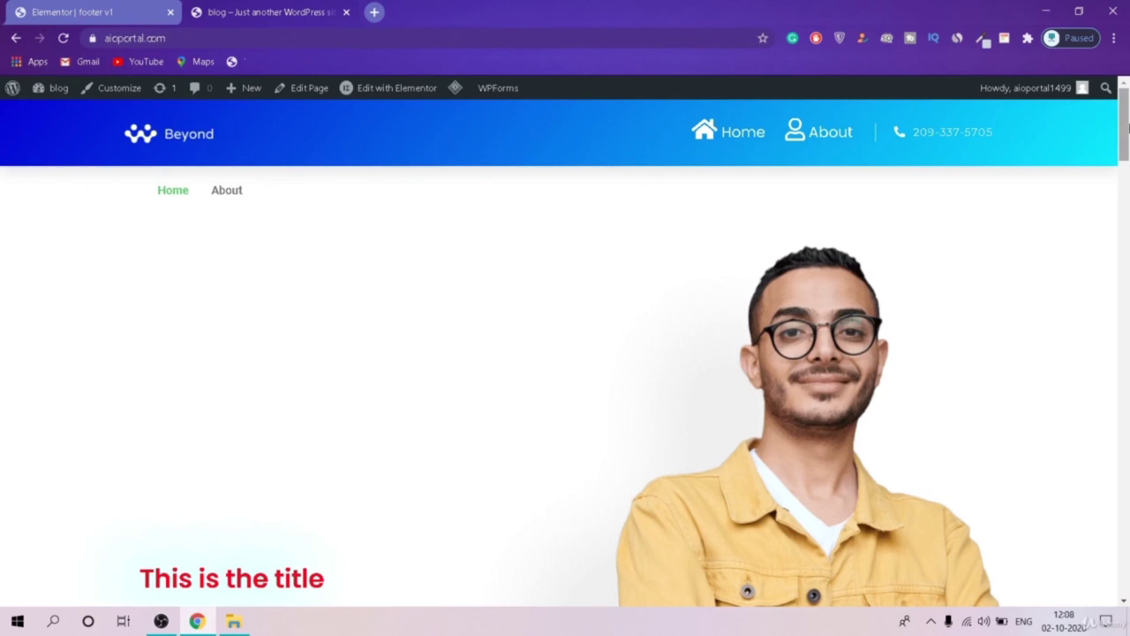
Step: Check the footer at the end of the live home page and follow its About link to the About page
drag(1124, 126, 1108, 600)
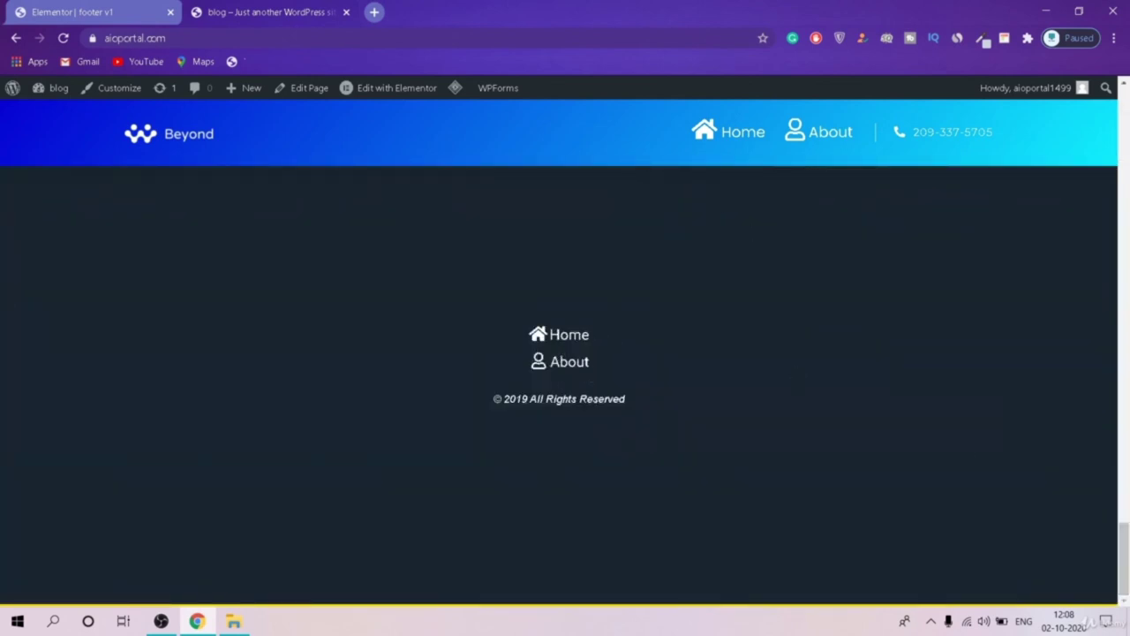
mouse_move(1125, 560)
mouse_down()
mouse_move(1124, 534)
mouse_move(1125, 544)
mouse_up()
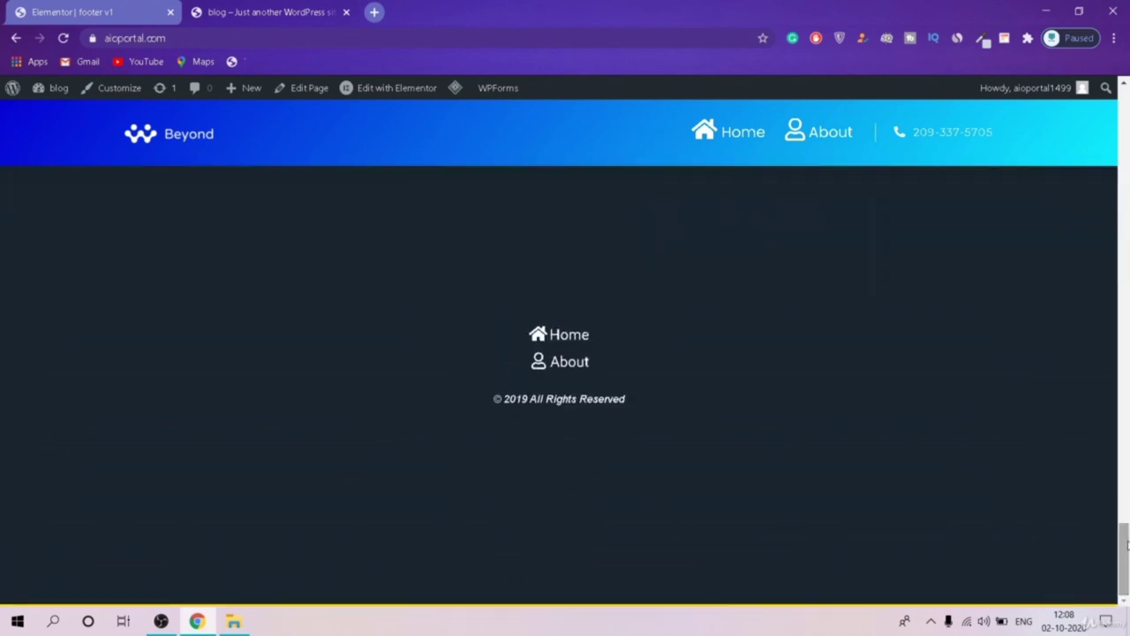
click(581, 375)
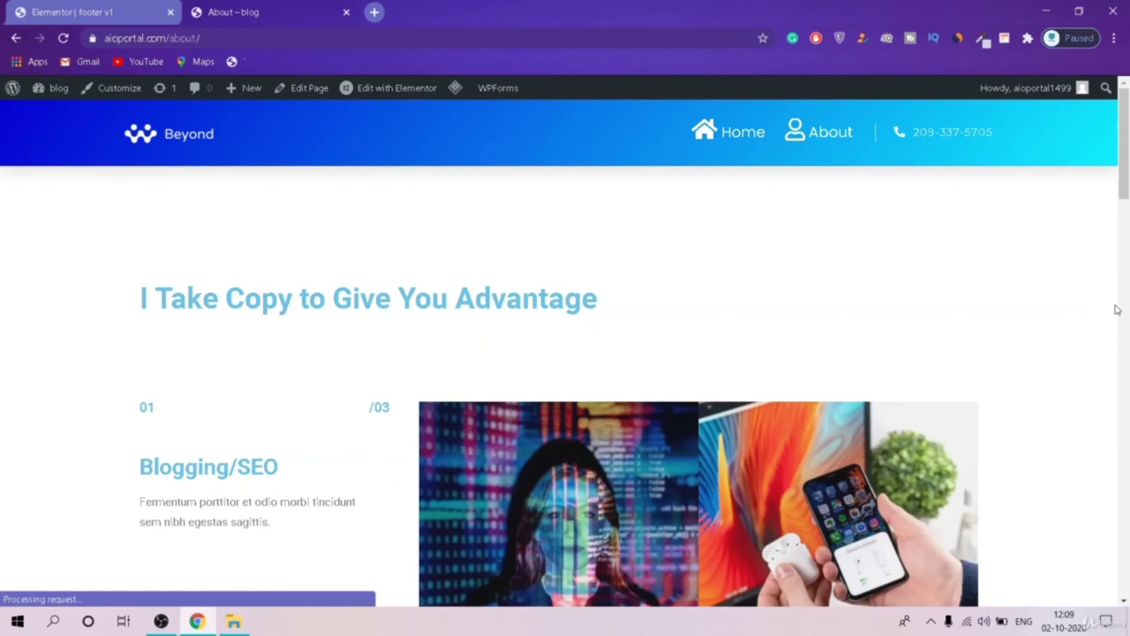
scroll(711, 338, up, 15)
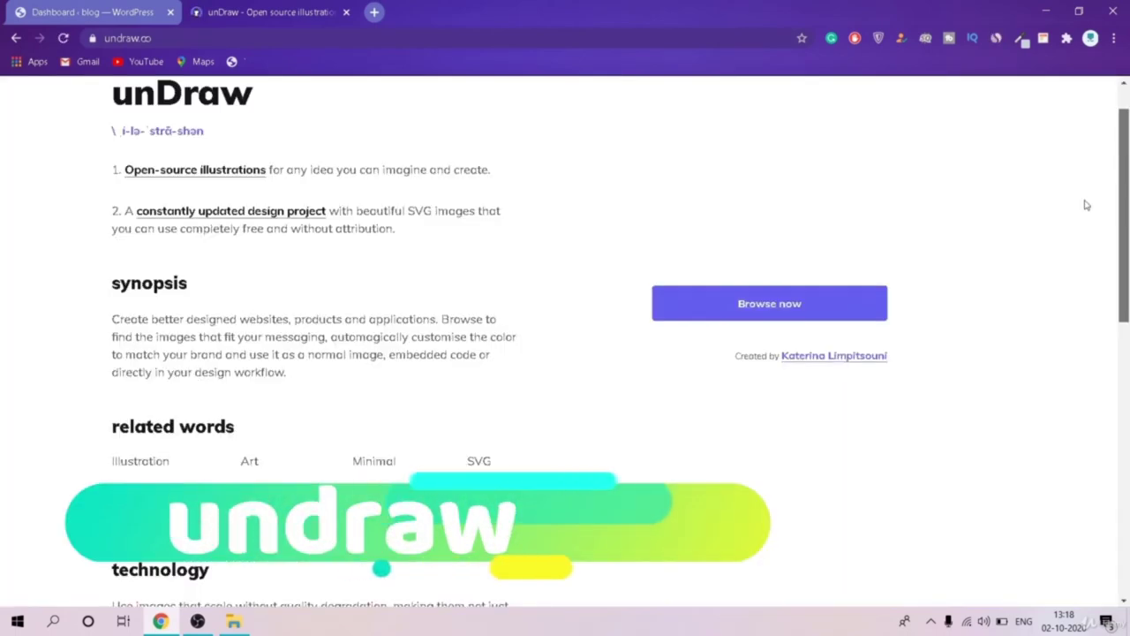
Step: Open unDraw's illustrations gallery and browse the available illustrations
click(769, 303)
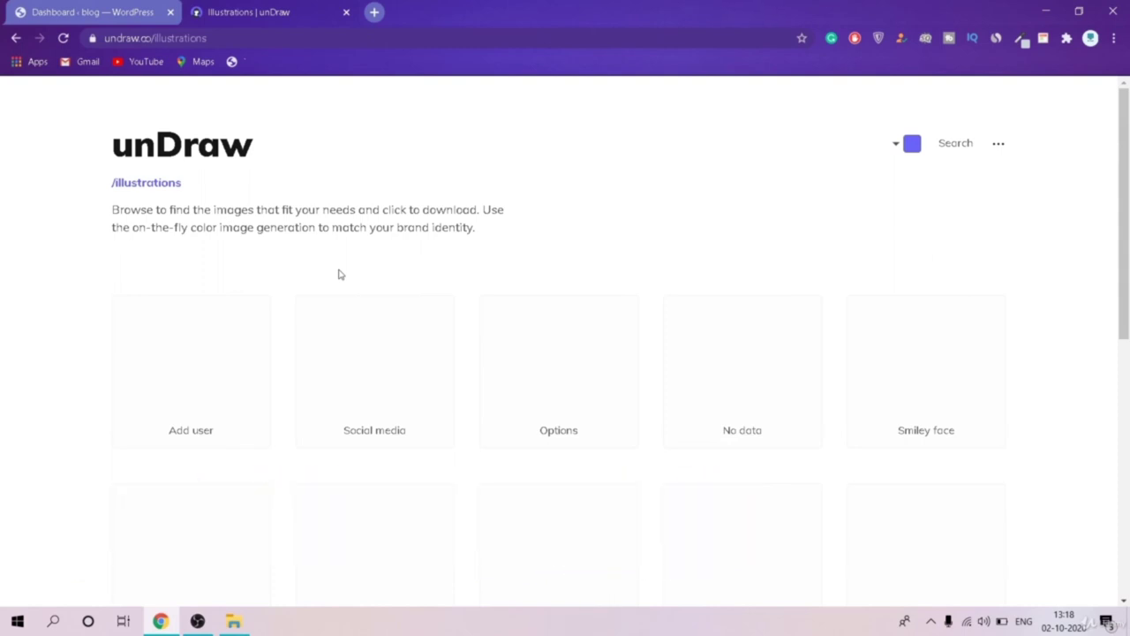
scroll(603, 360, down, 6)
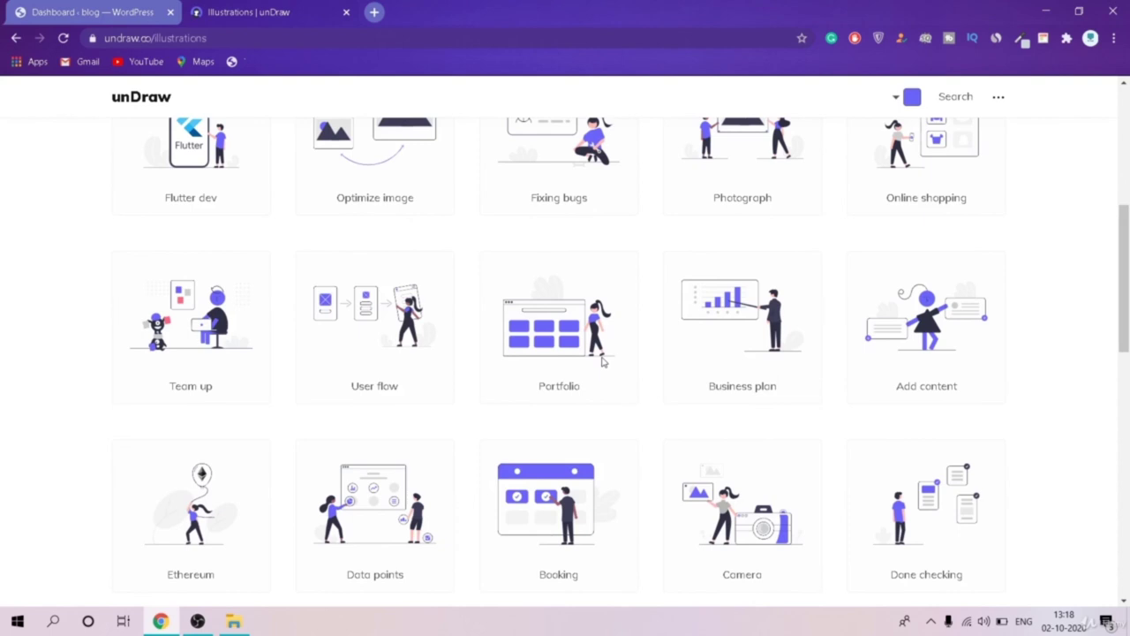
scroll(483, 291, up, 5)
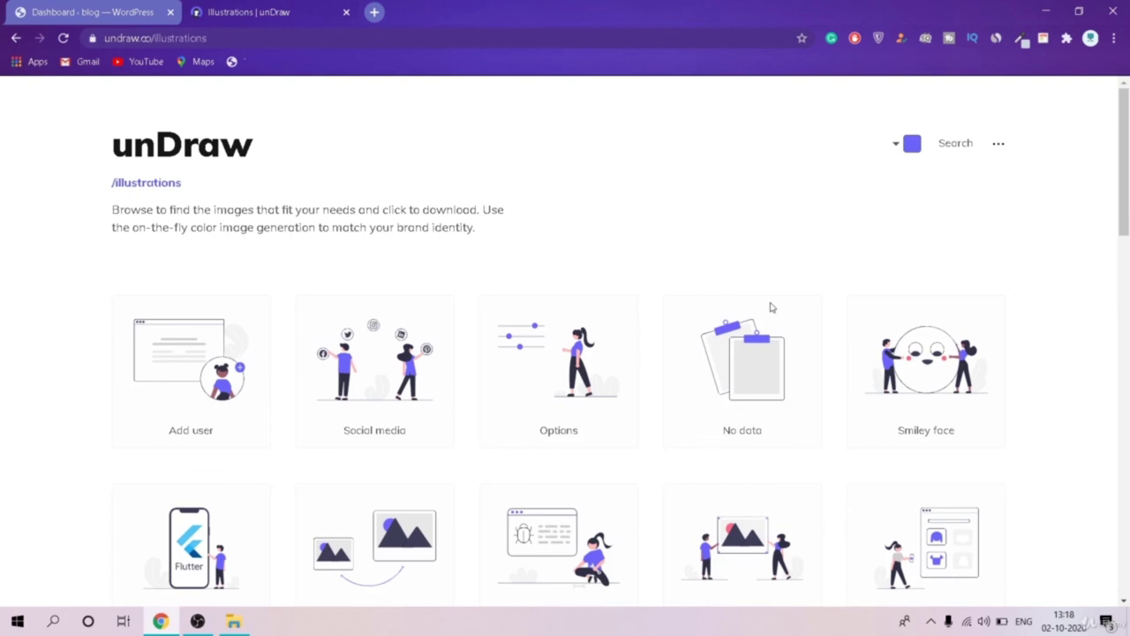
Step: Recolour the unDraw illustrations with the preset red swatch and look through the recoloured gallery
click(912, 143)
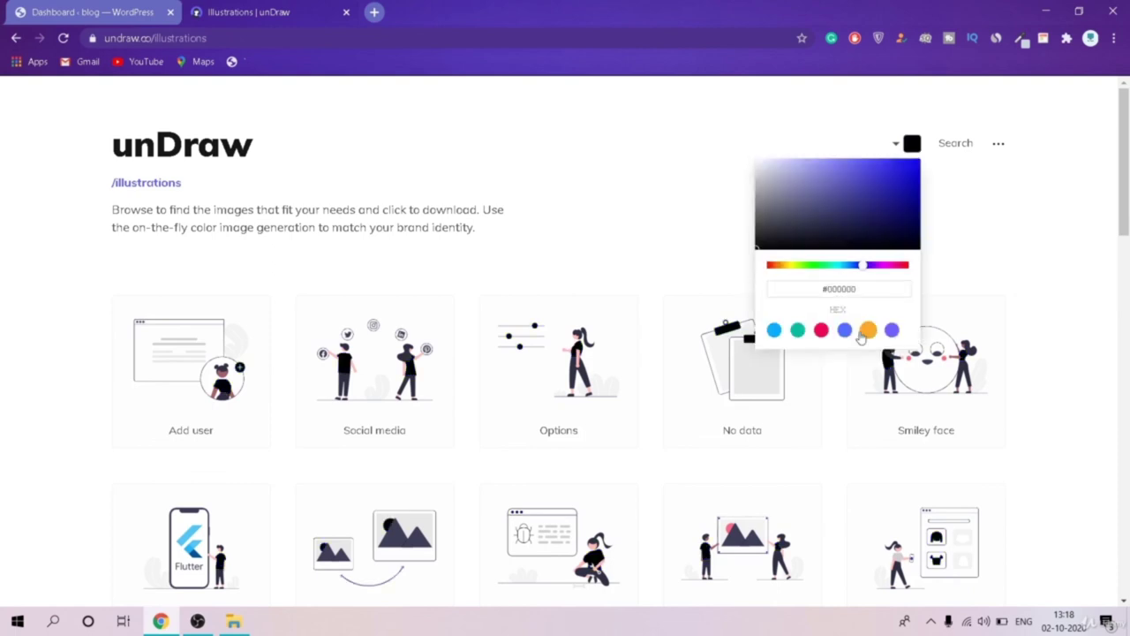
click(820, 329)
drag(1124, 159, 1126, 263)
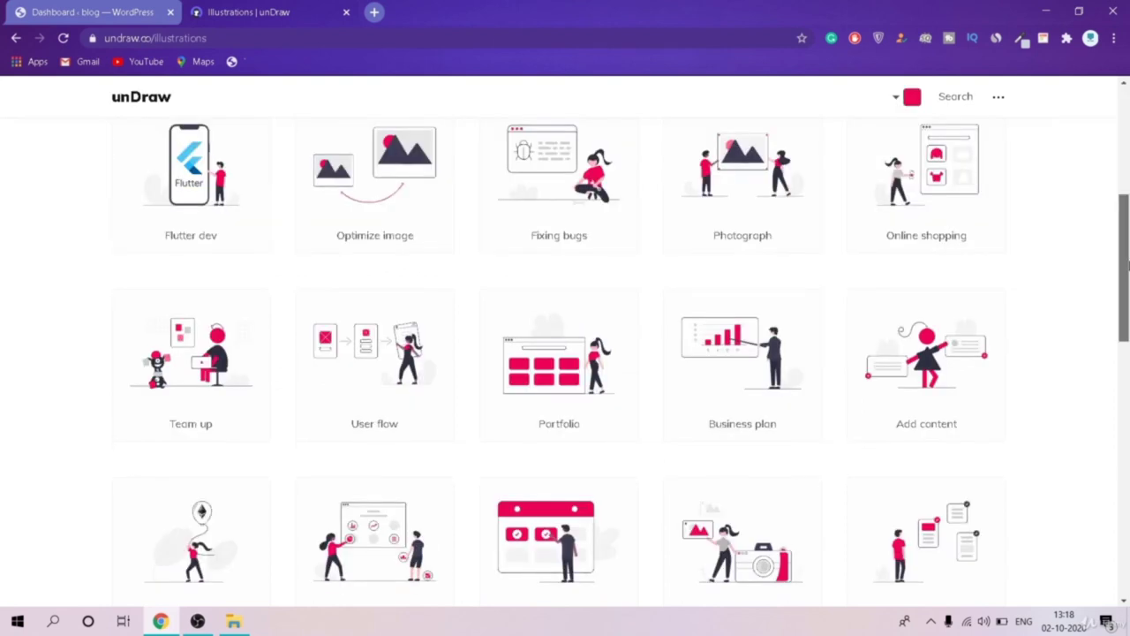
drag(1126, 263, 1068, 80)
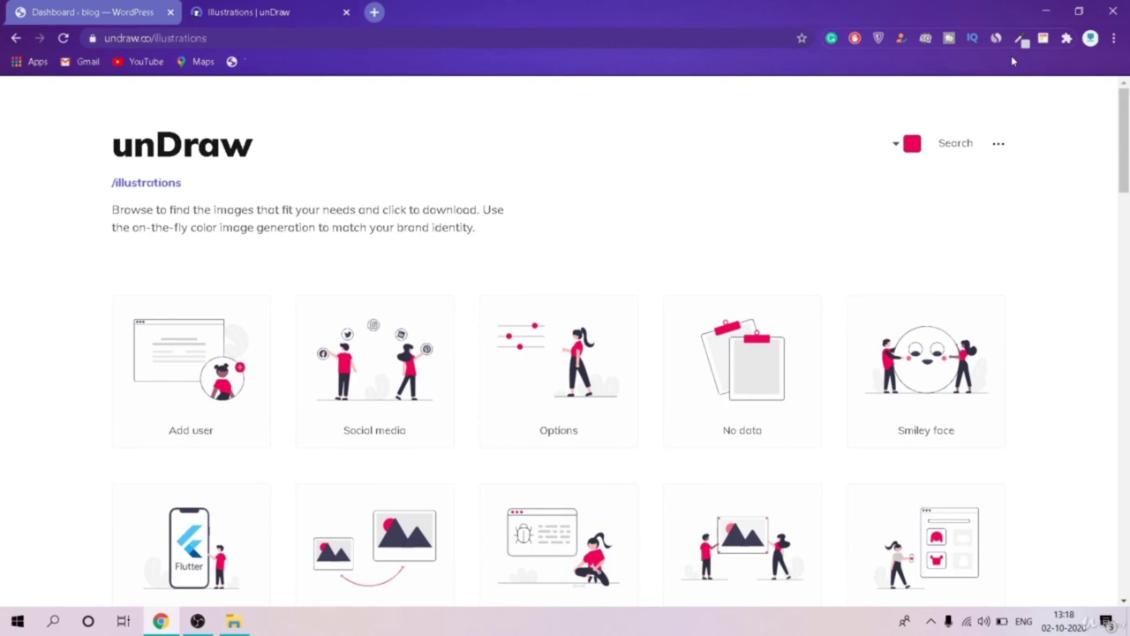
drag(1059, 168, 1099, 204)
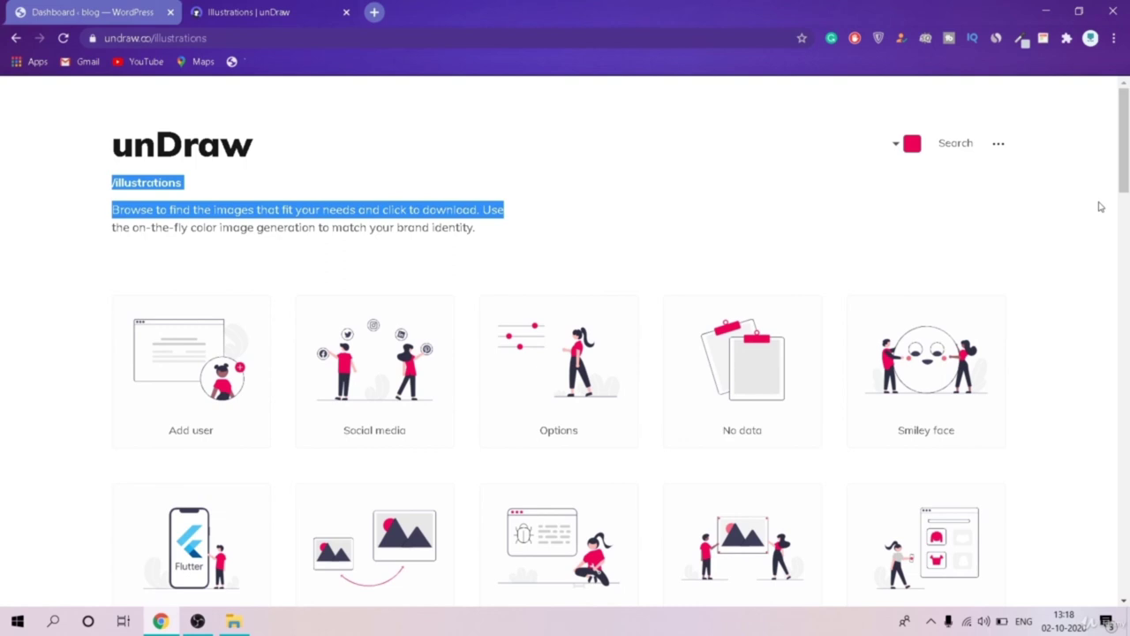
drag(1123, 141, 1127, 590)
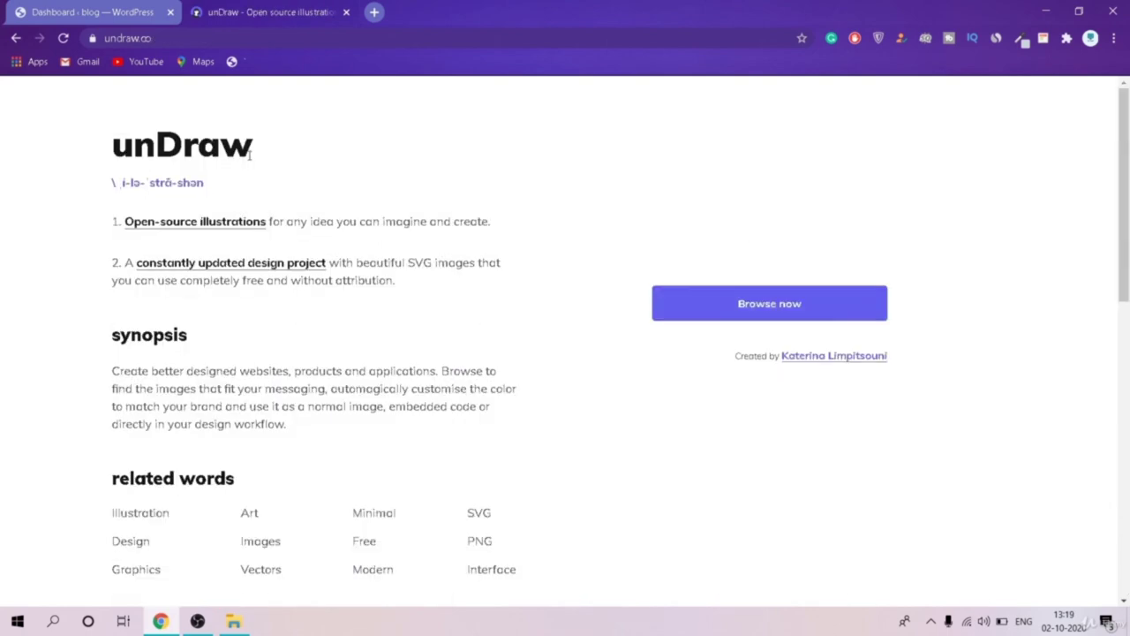
Step: Open freepik.com in a new browser tab and view the corporate business social media post template
key(ctrl+t)
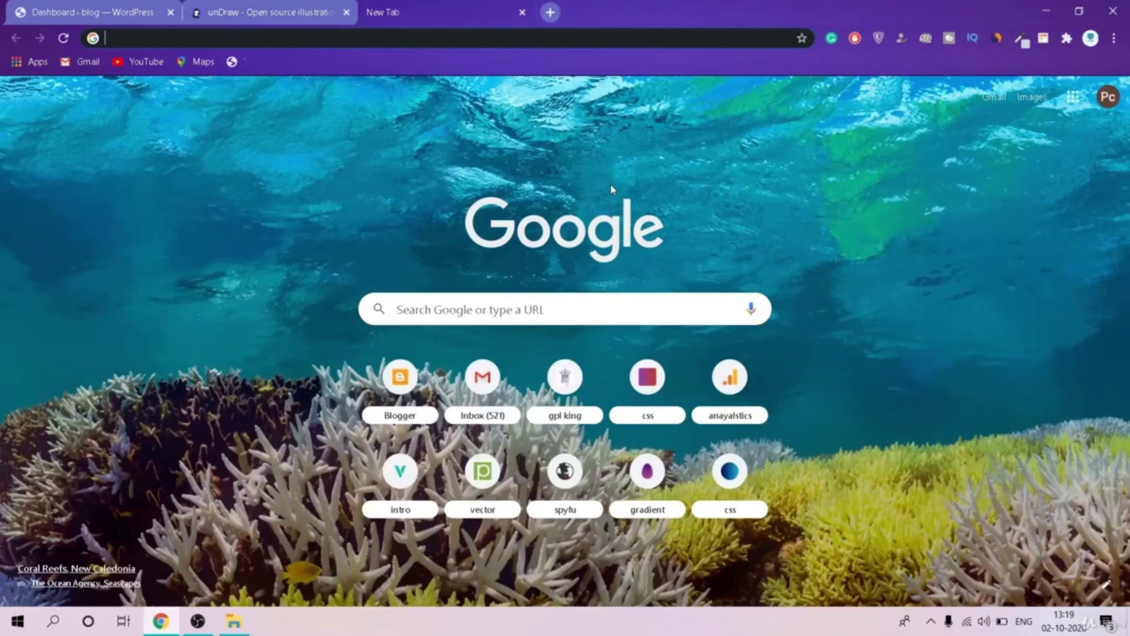
text(fre)
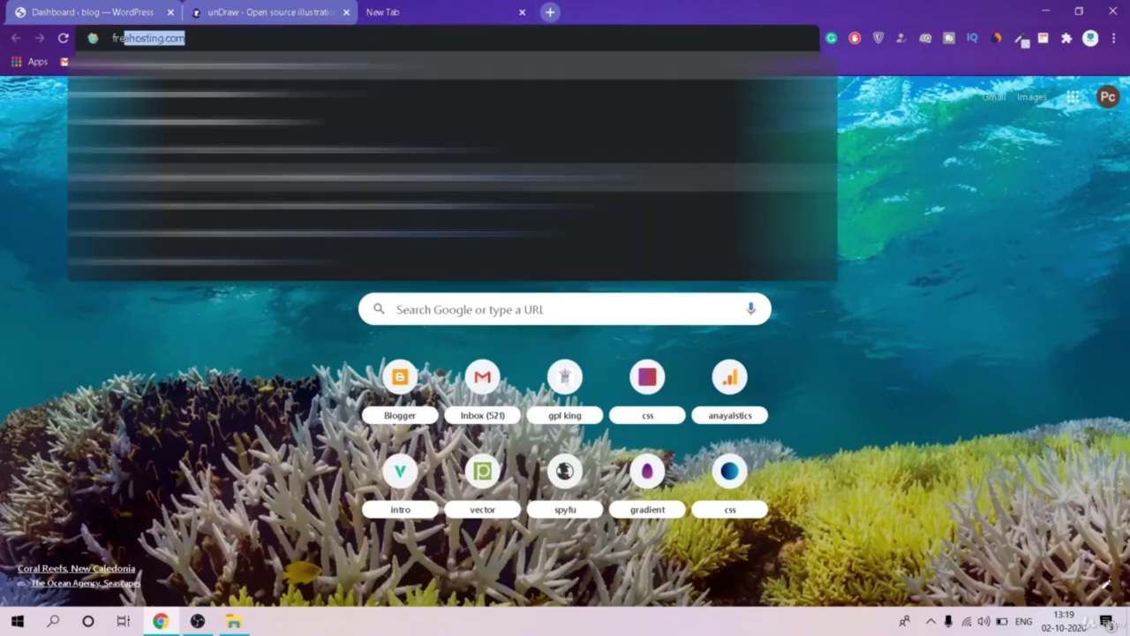
text(epik)
key(Return)
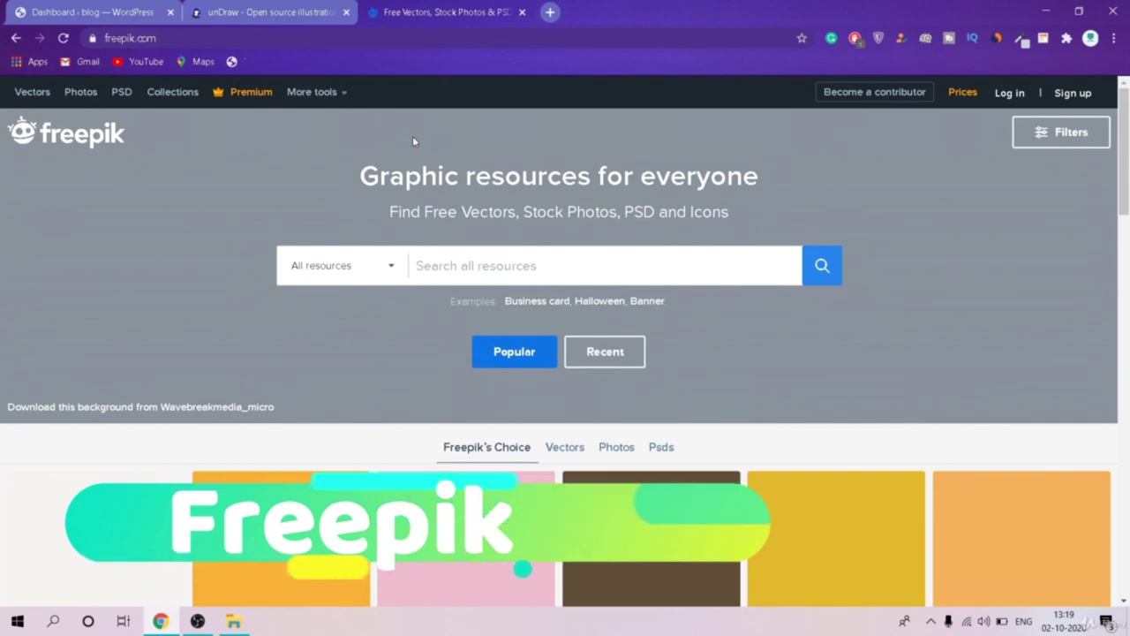
scroll(413, 136, down, 3)
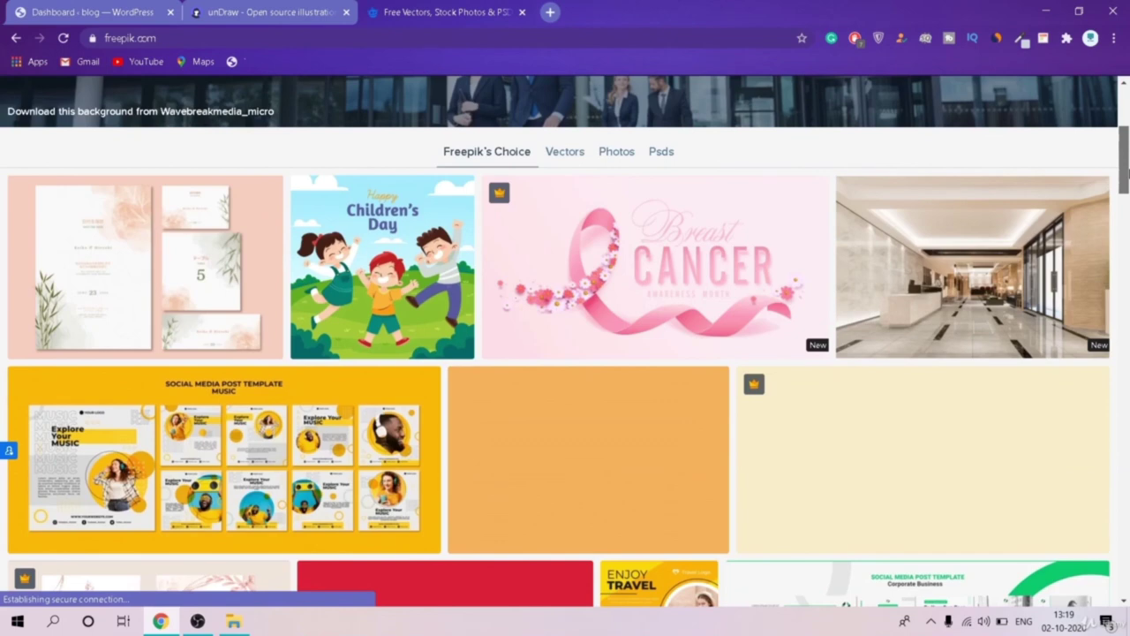
scroll(920, 353, down, 3)
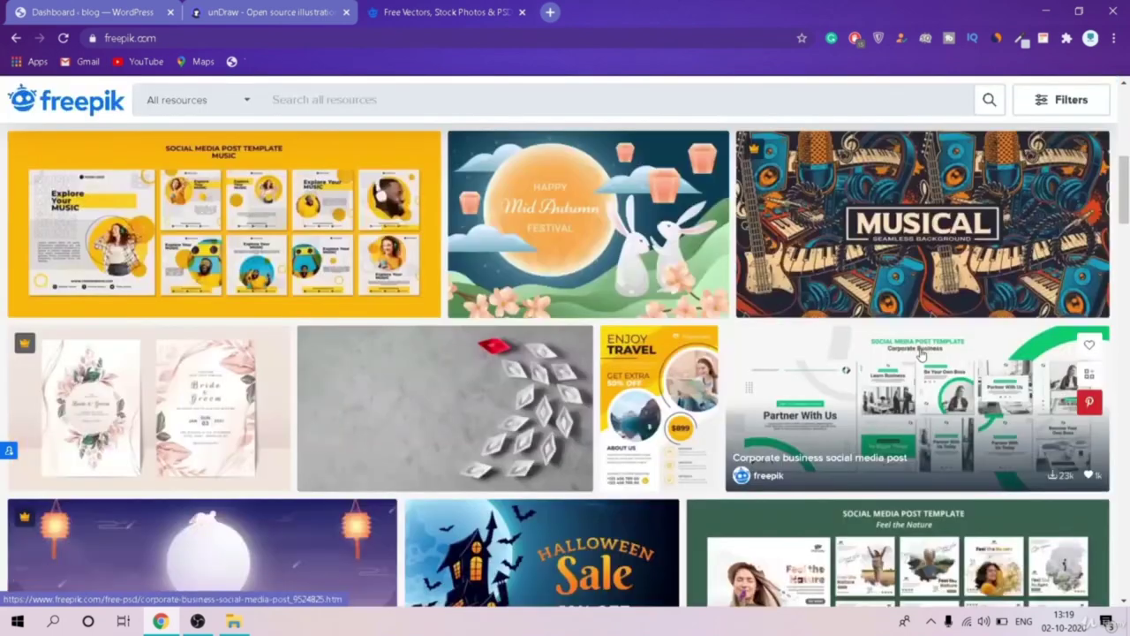
click(921, 353)
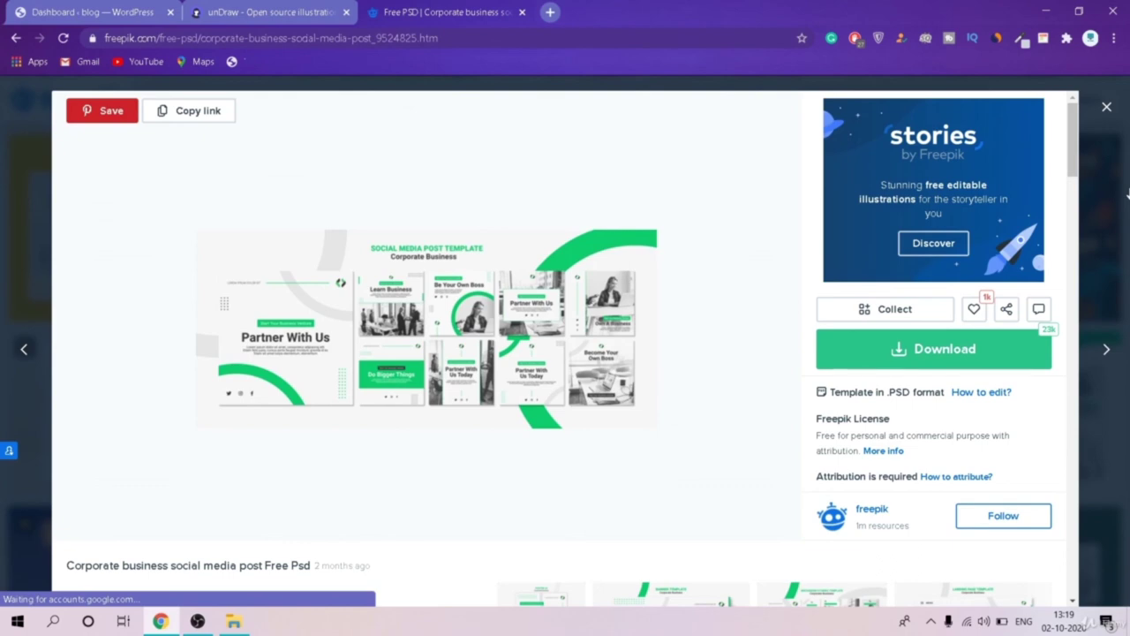
Step: Open flaticon.com in another new browser tab
key(ctrl+t)
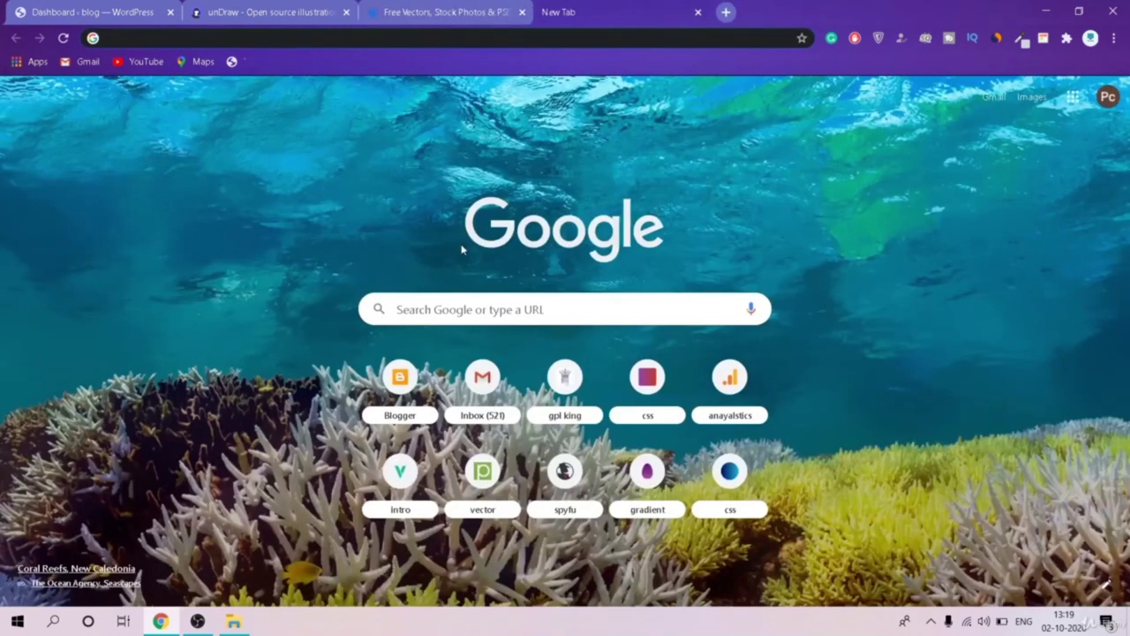
text(flaticon.com)
key(Return)
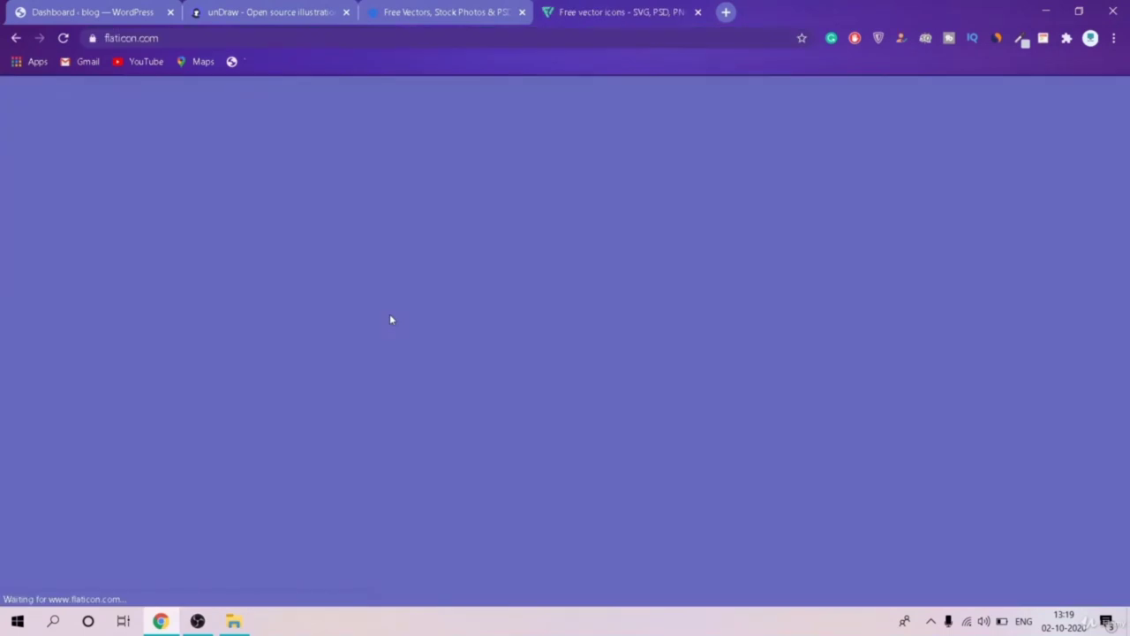
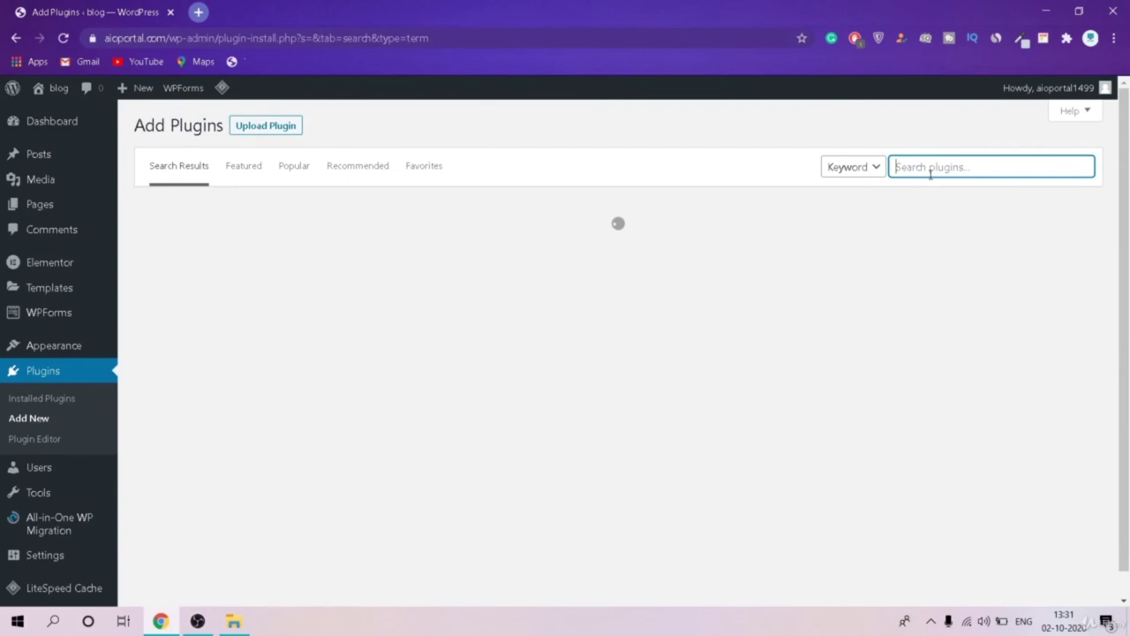
Step: Search the WordPress plugin directory for "updraft"
text(updraft)
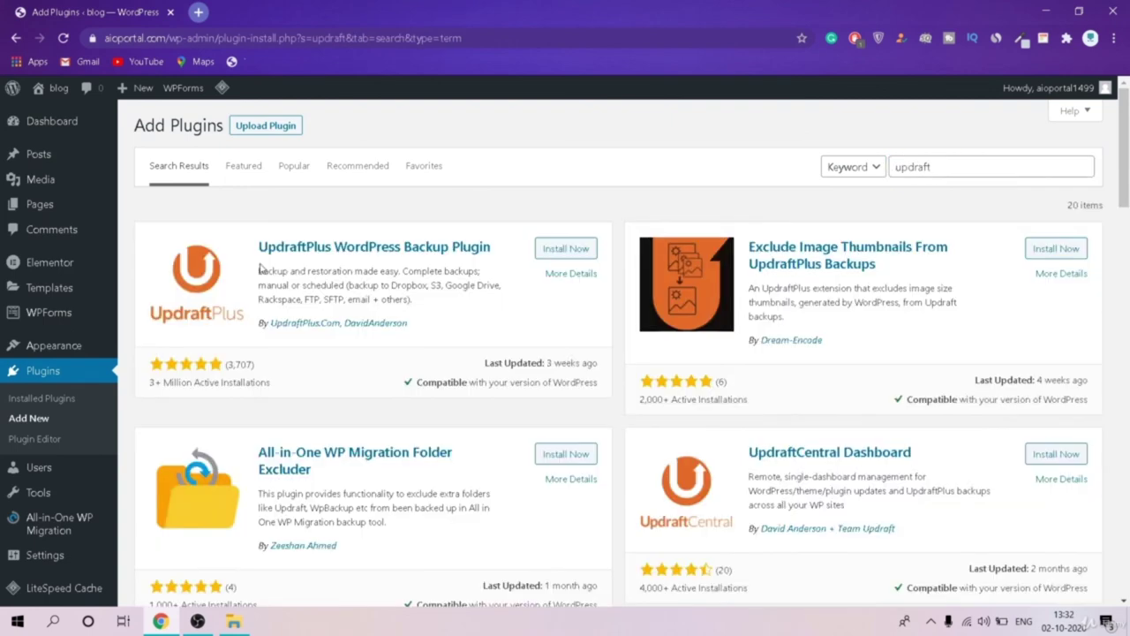